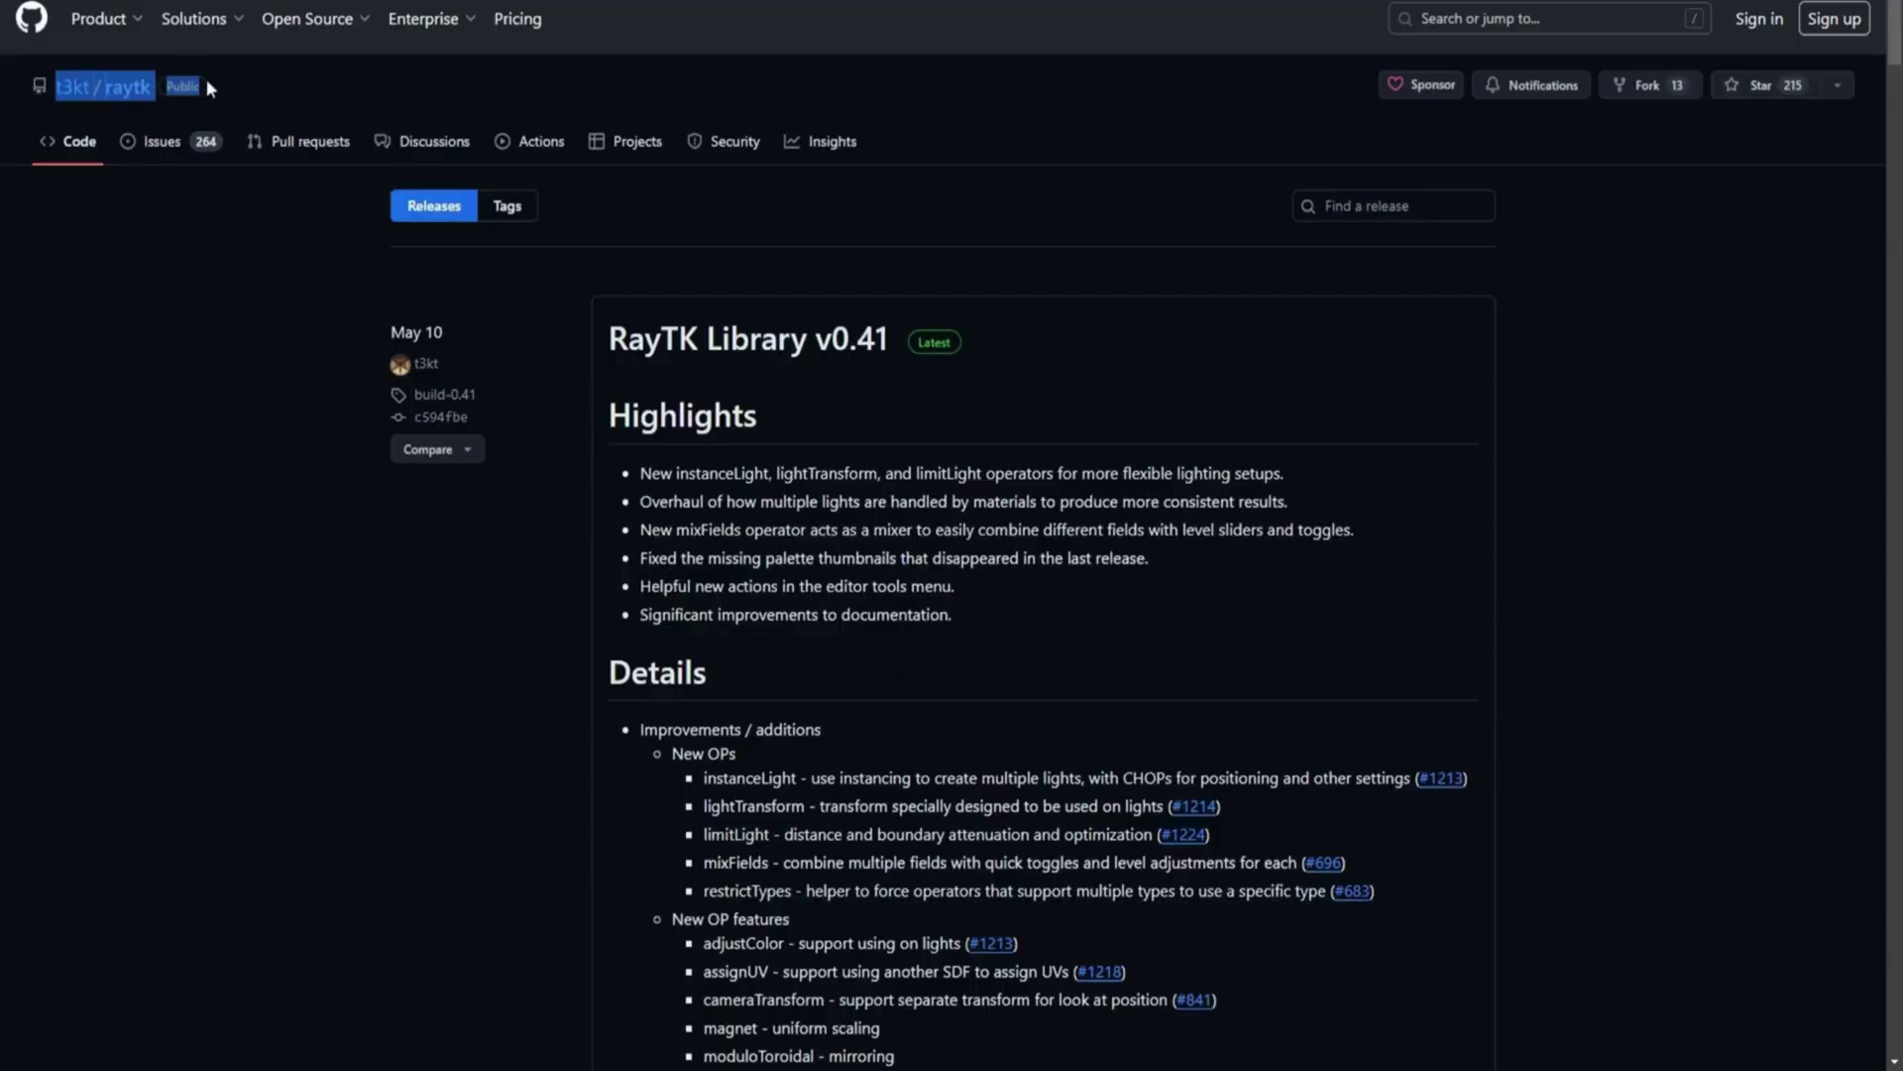
Scroll the RayTK Releases page to the v0.41 Assets and drag RayTK-0.41.tox out
click(321, 83)
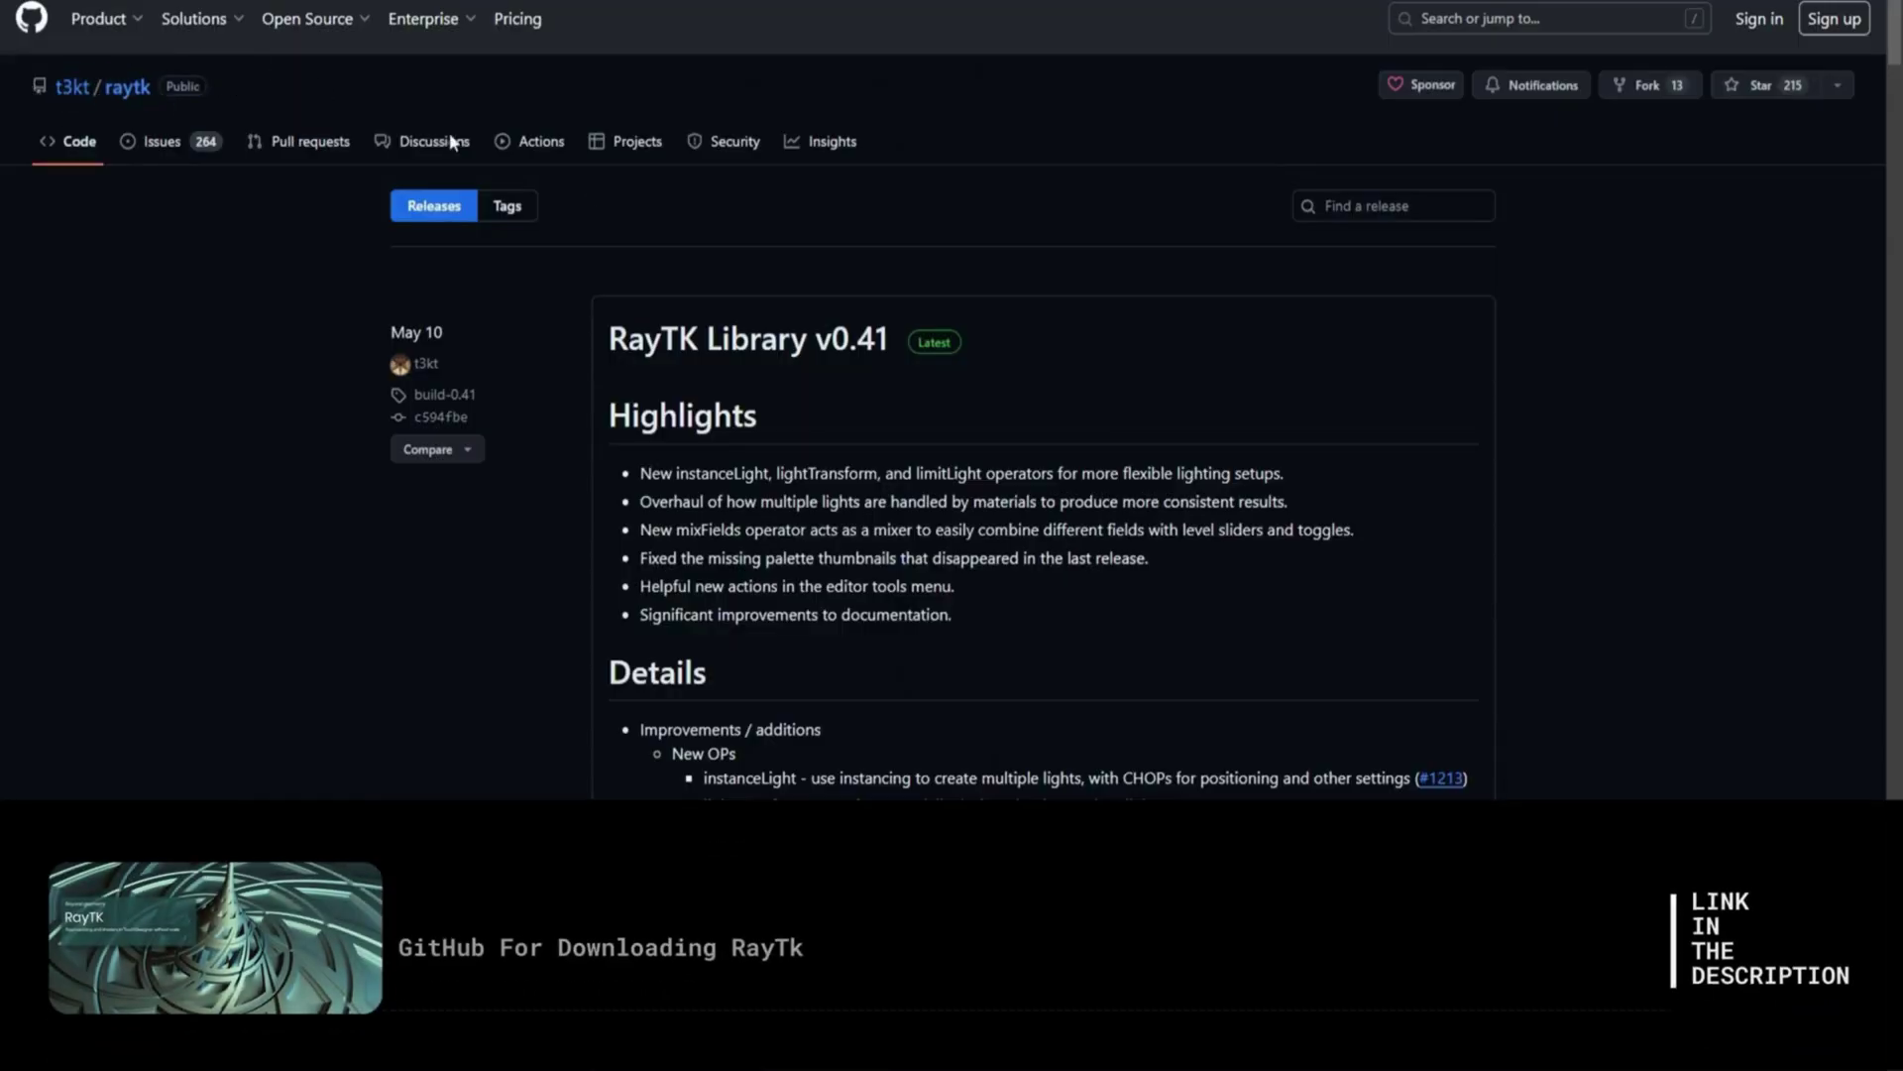
scroll(1448, 513, down, 15)
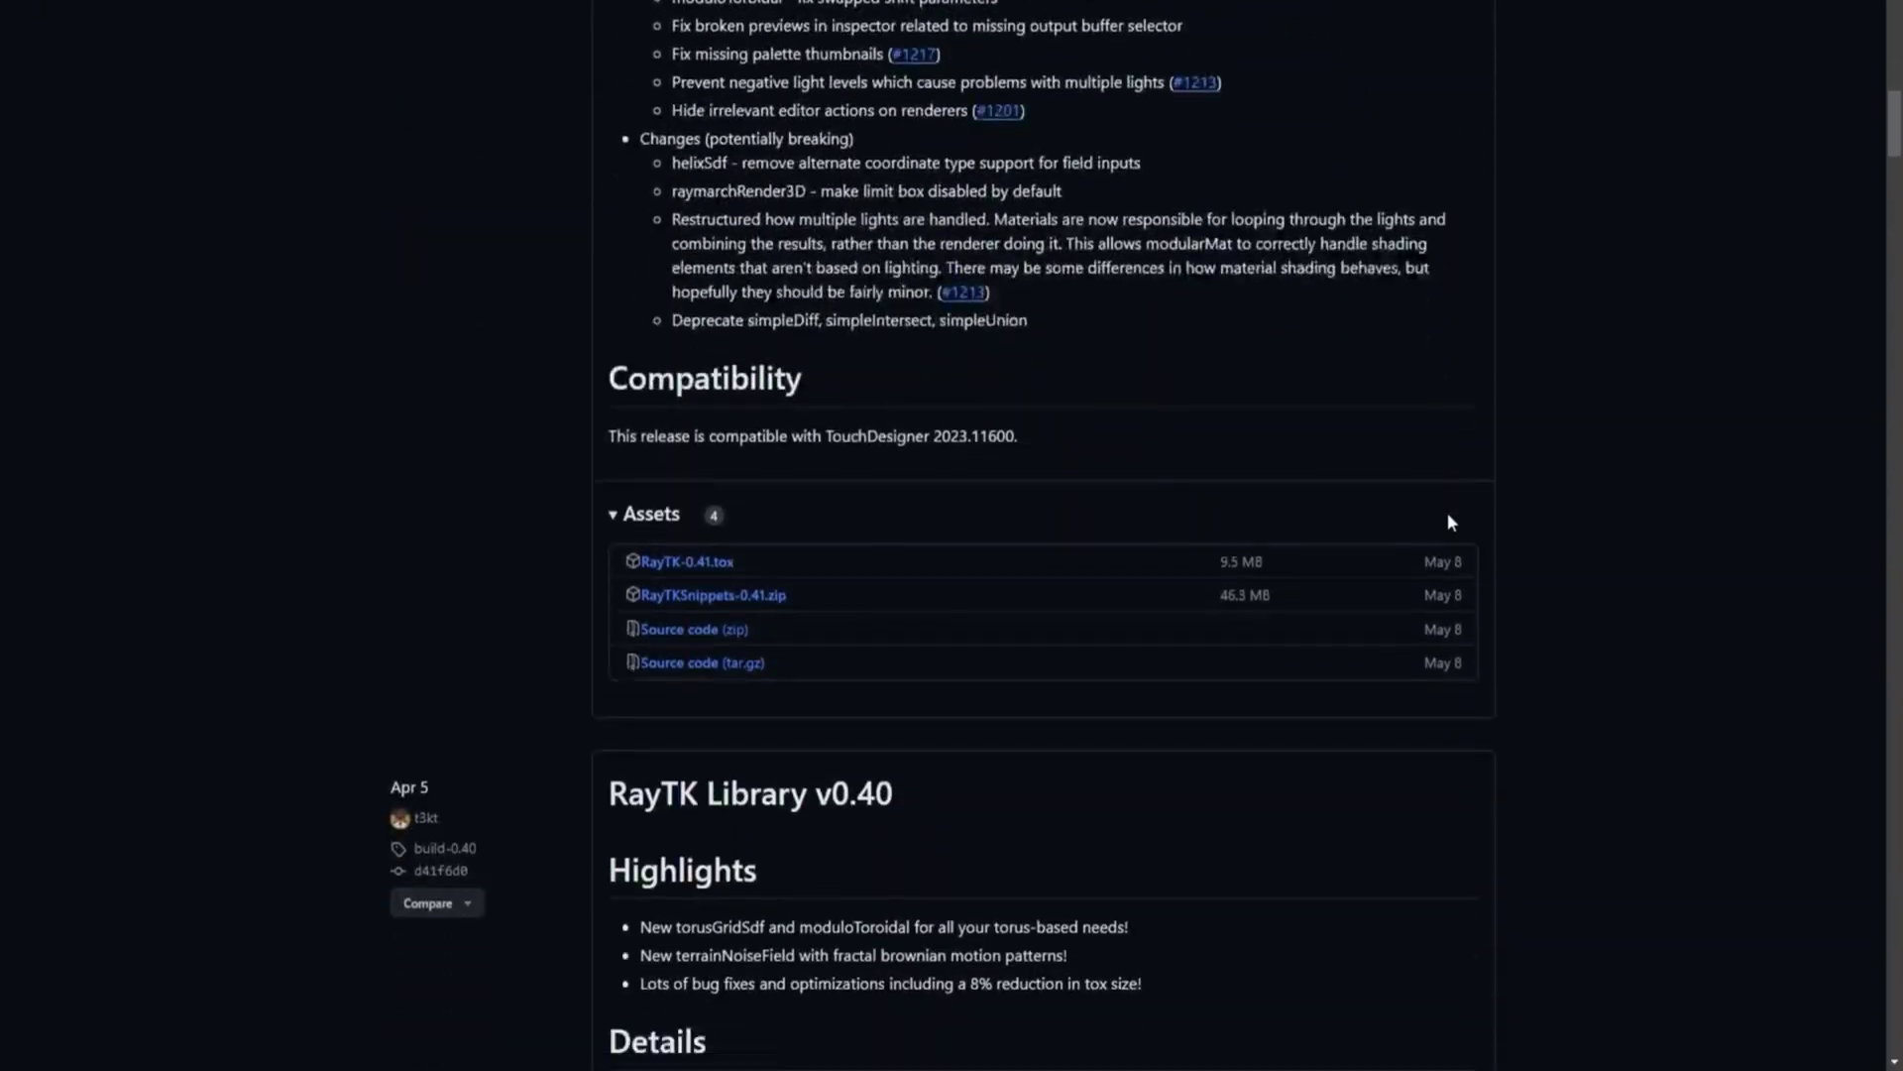
scroll(1447, 523, down, 1)
drag(735, 477, 640, 492)
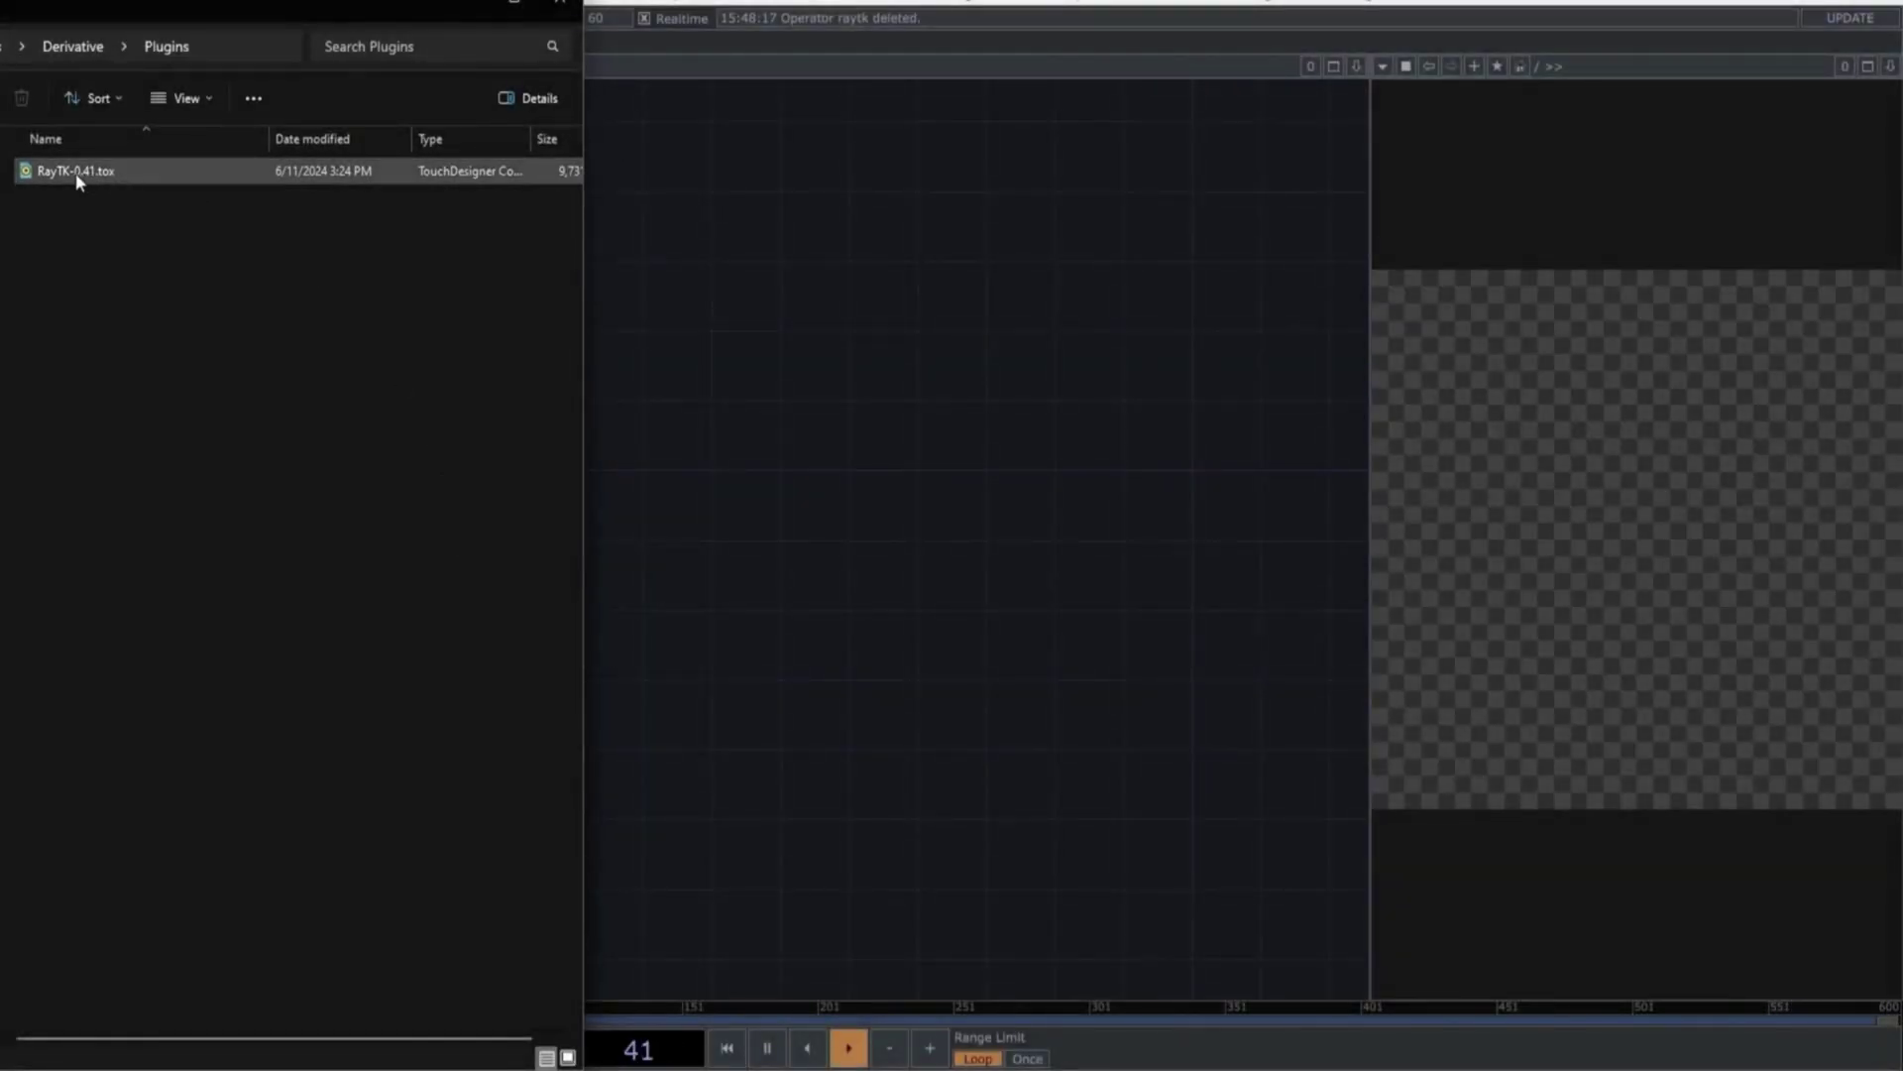
Drag RayTK-0.41.tox into the network to load it as a raytk component
drag(77, 179, 964, 286)
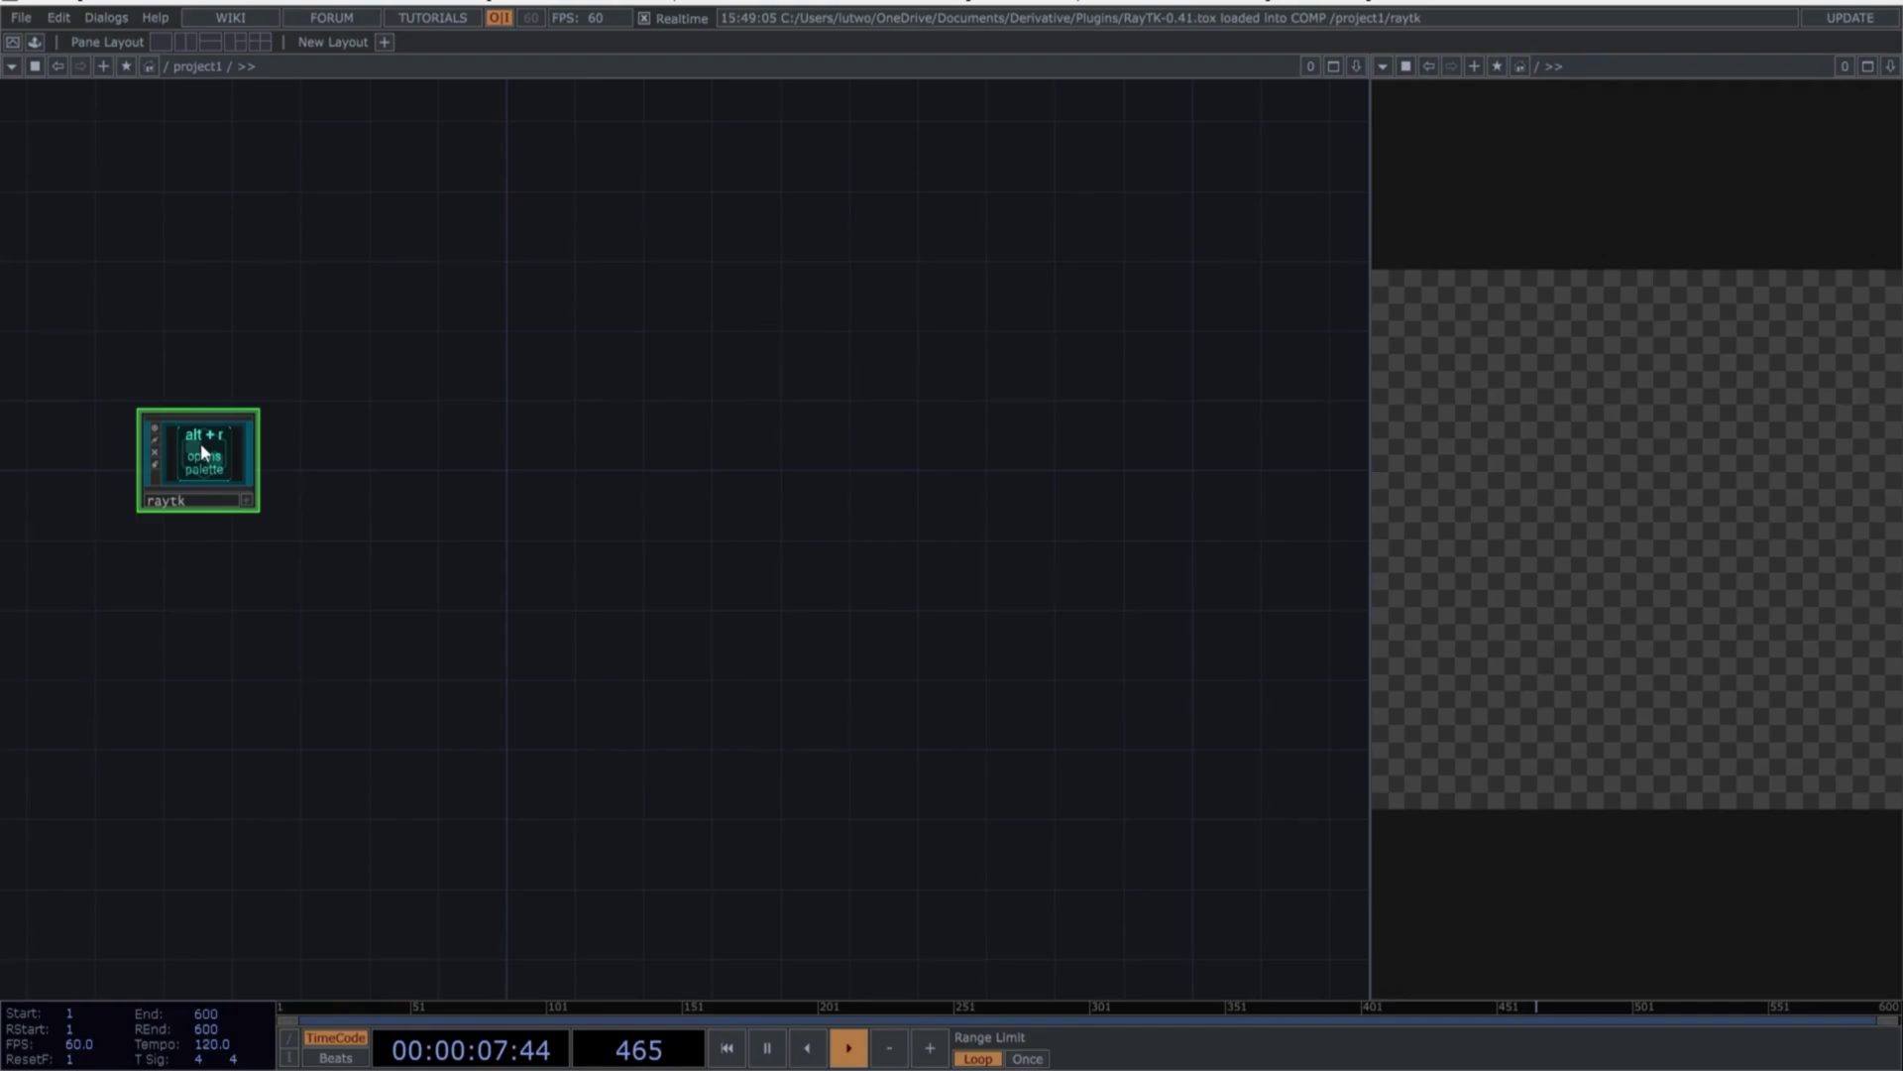
scroll(202, 451, up, 5)
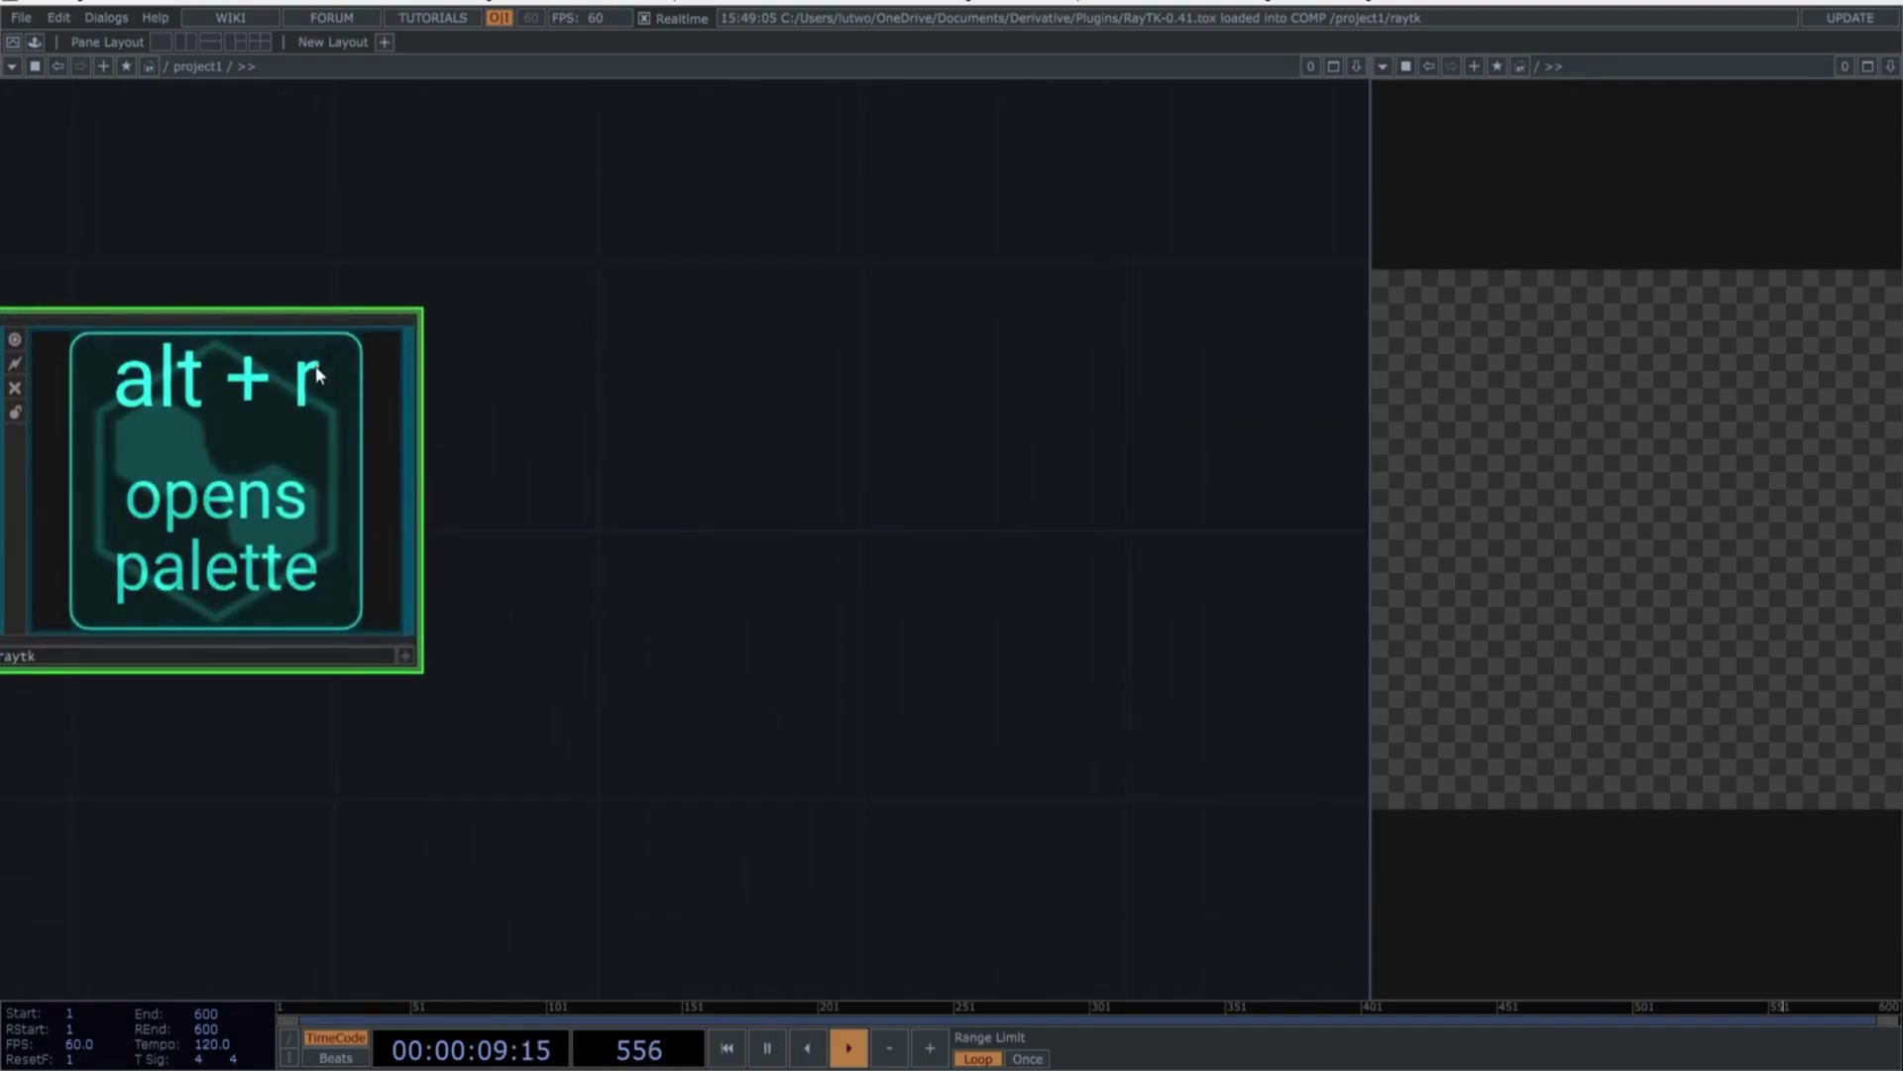
scroll(297, 476, down, 5)
Open the RayTK Palette with Alt+R, pin it aside, and duplicate the raytk component
key(alt+r)
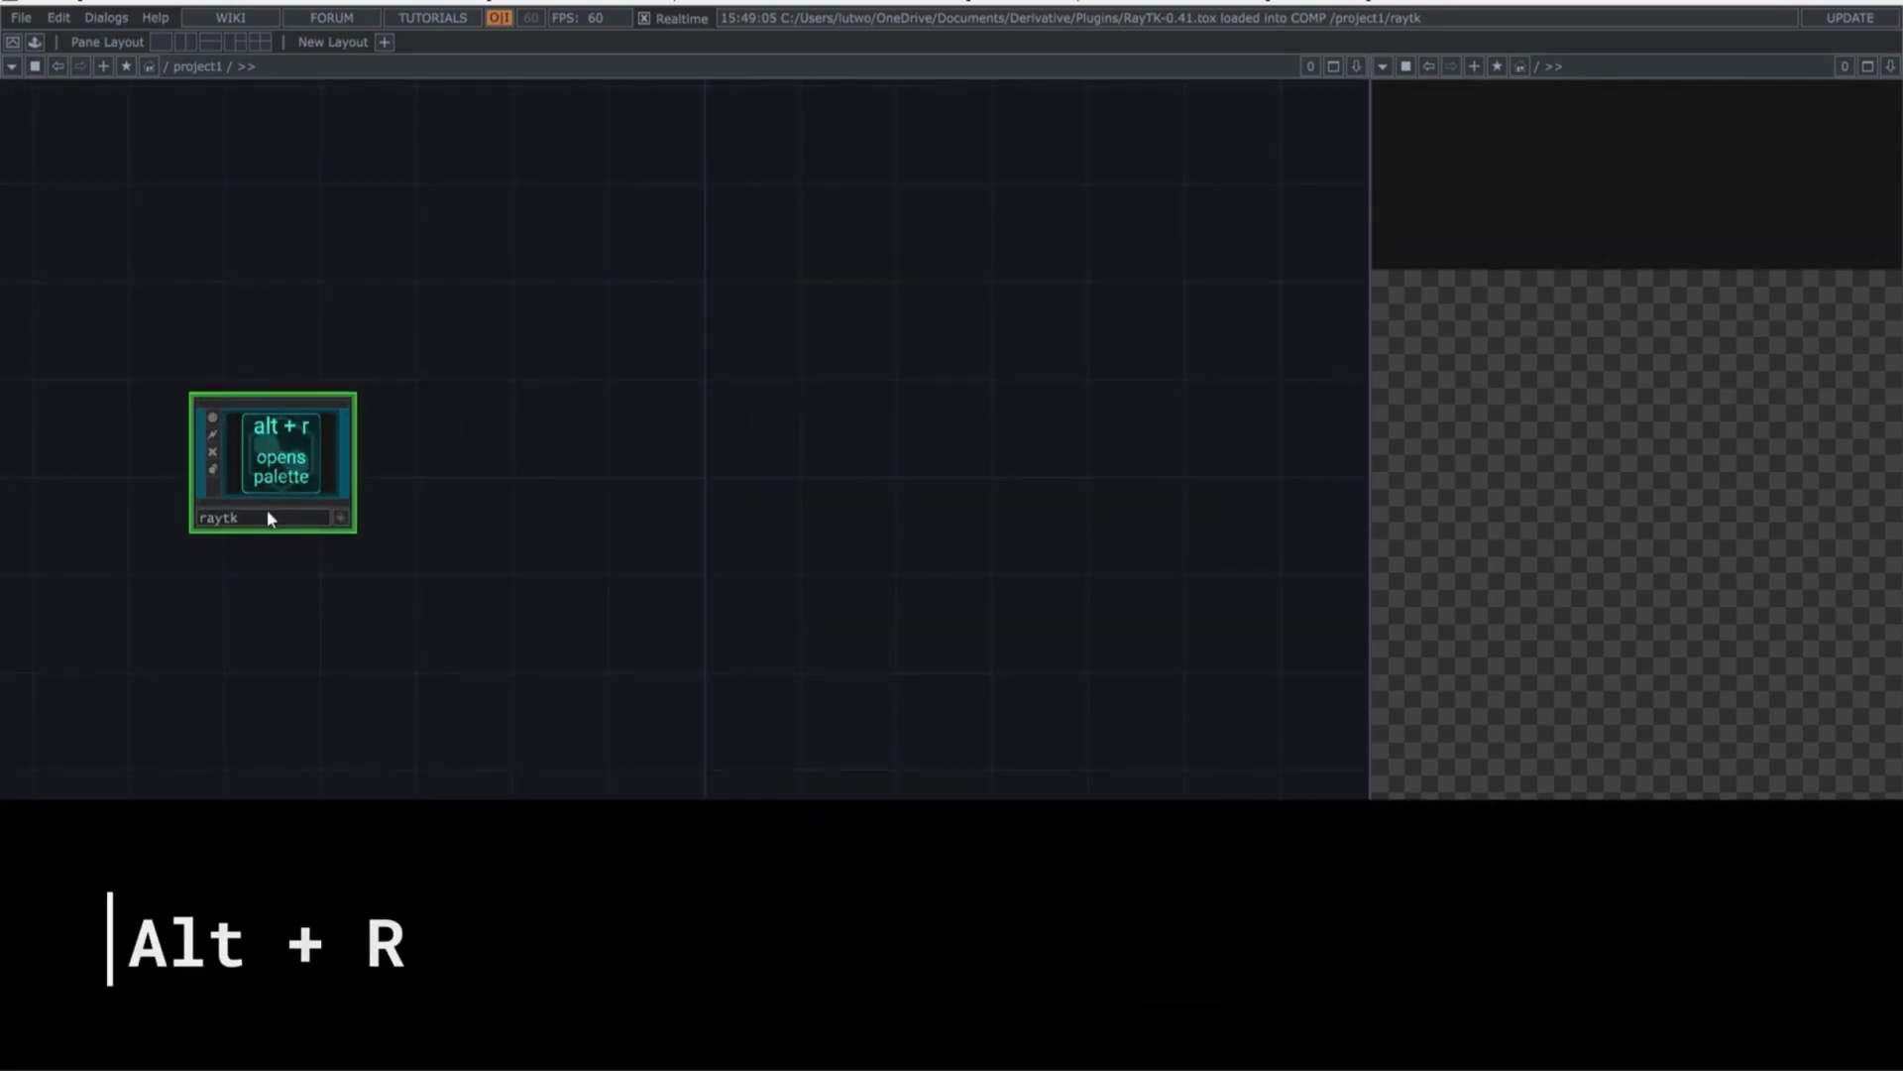
drag(410, 227, 667, 180)
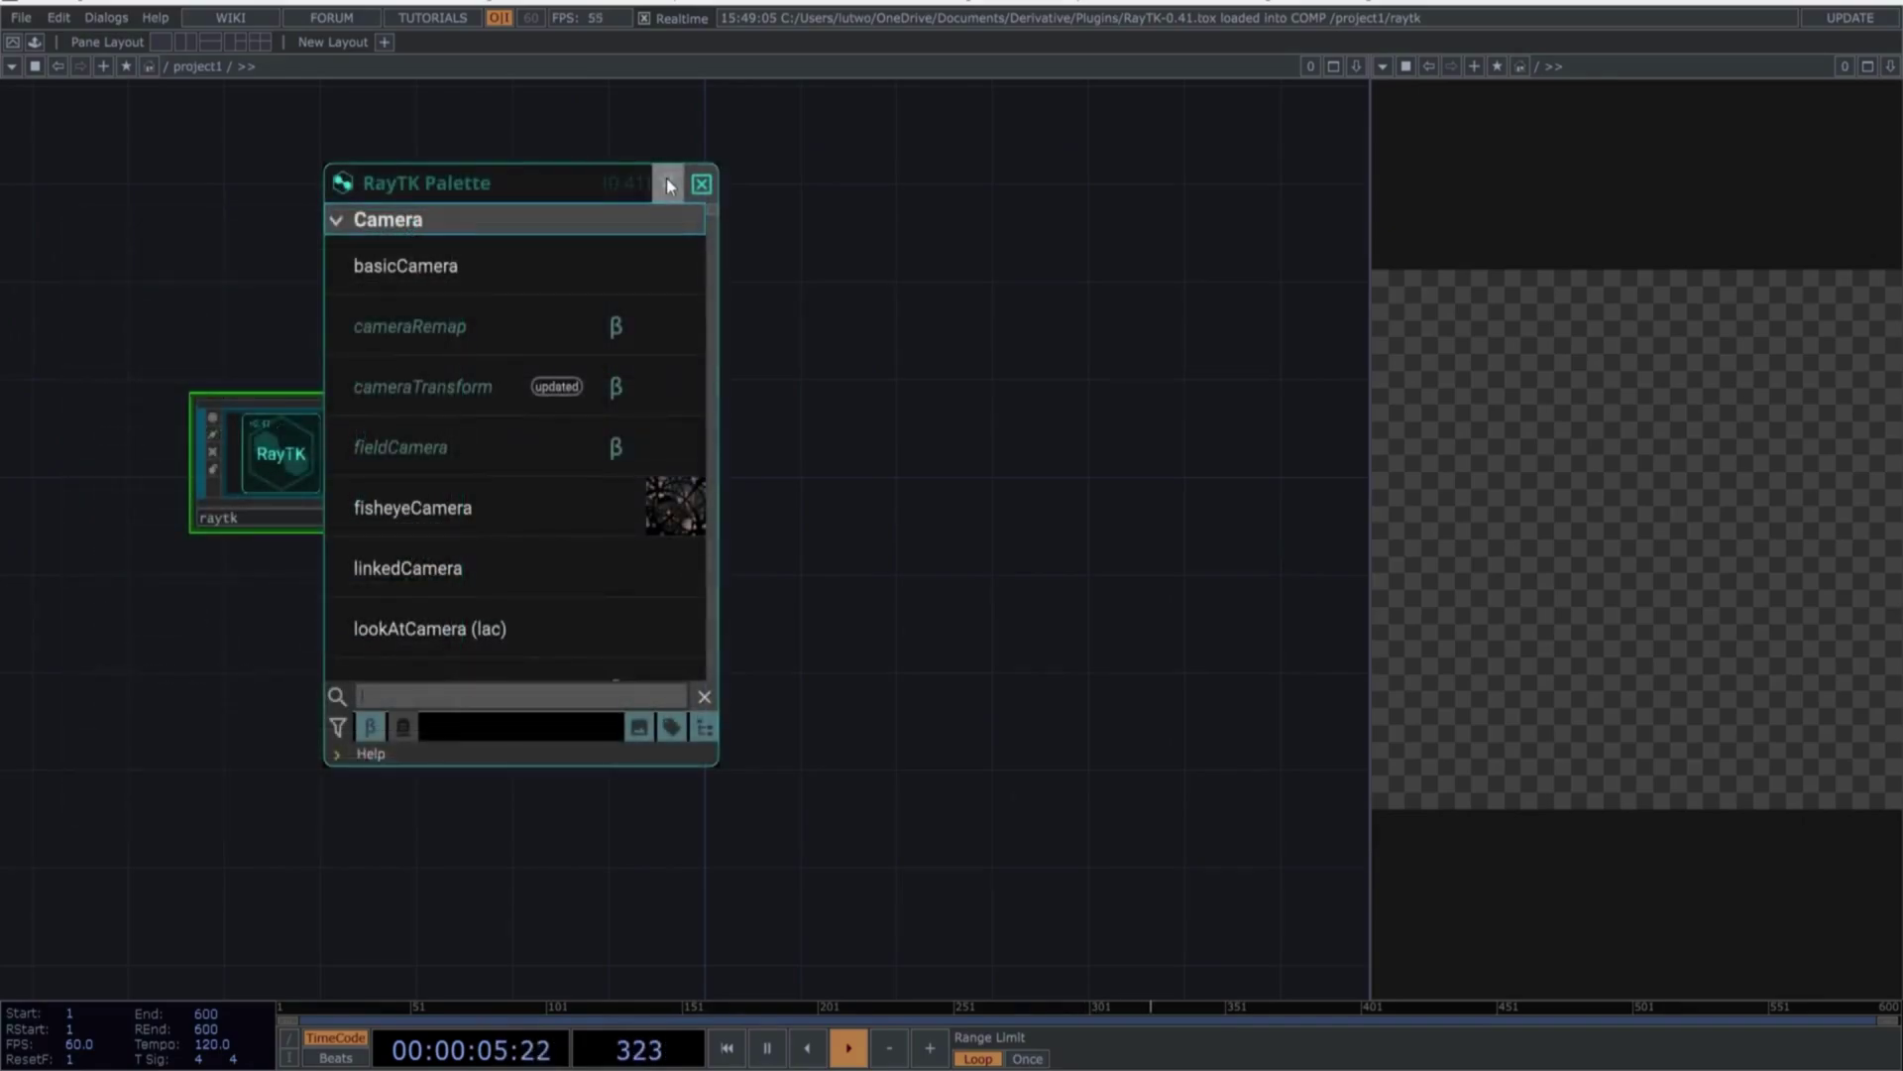
click(666, 180)
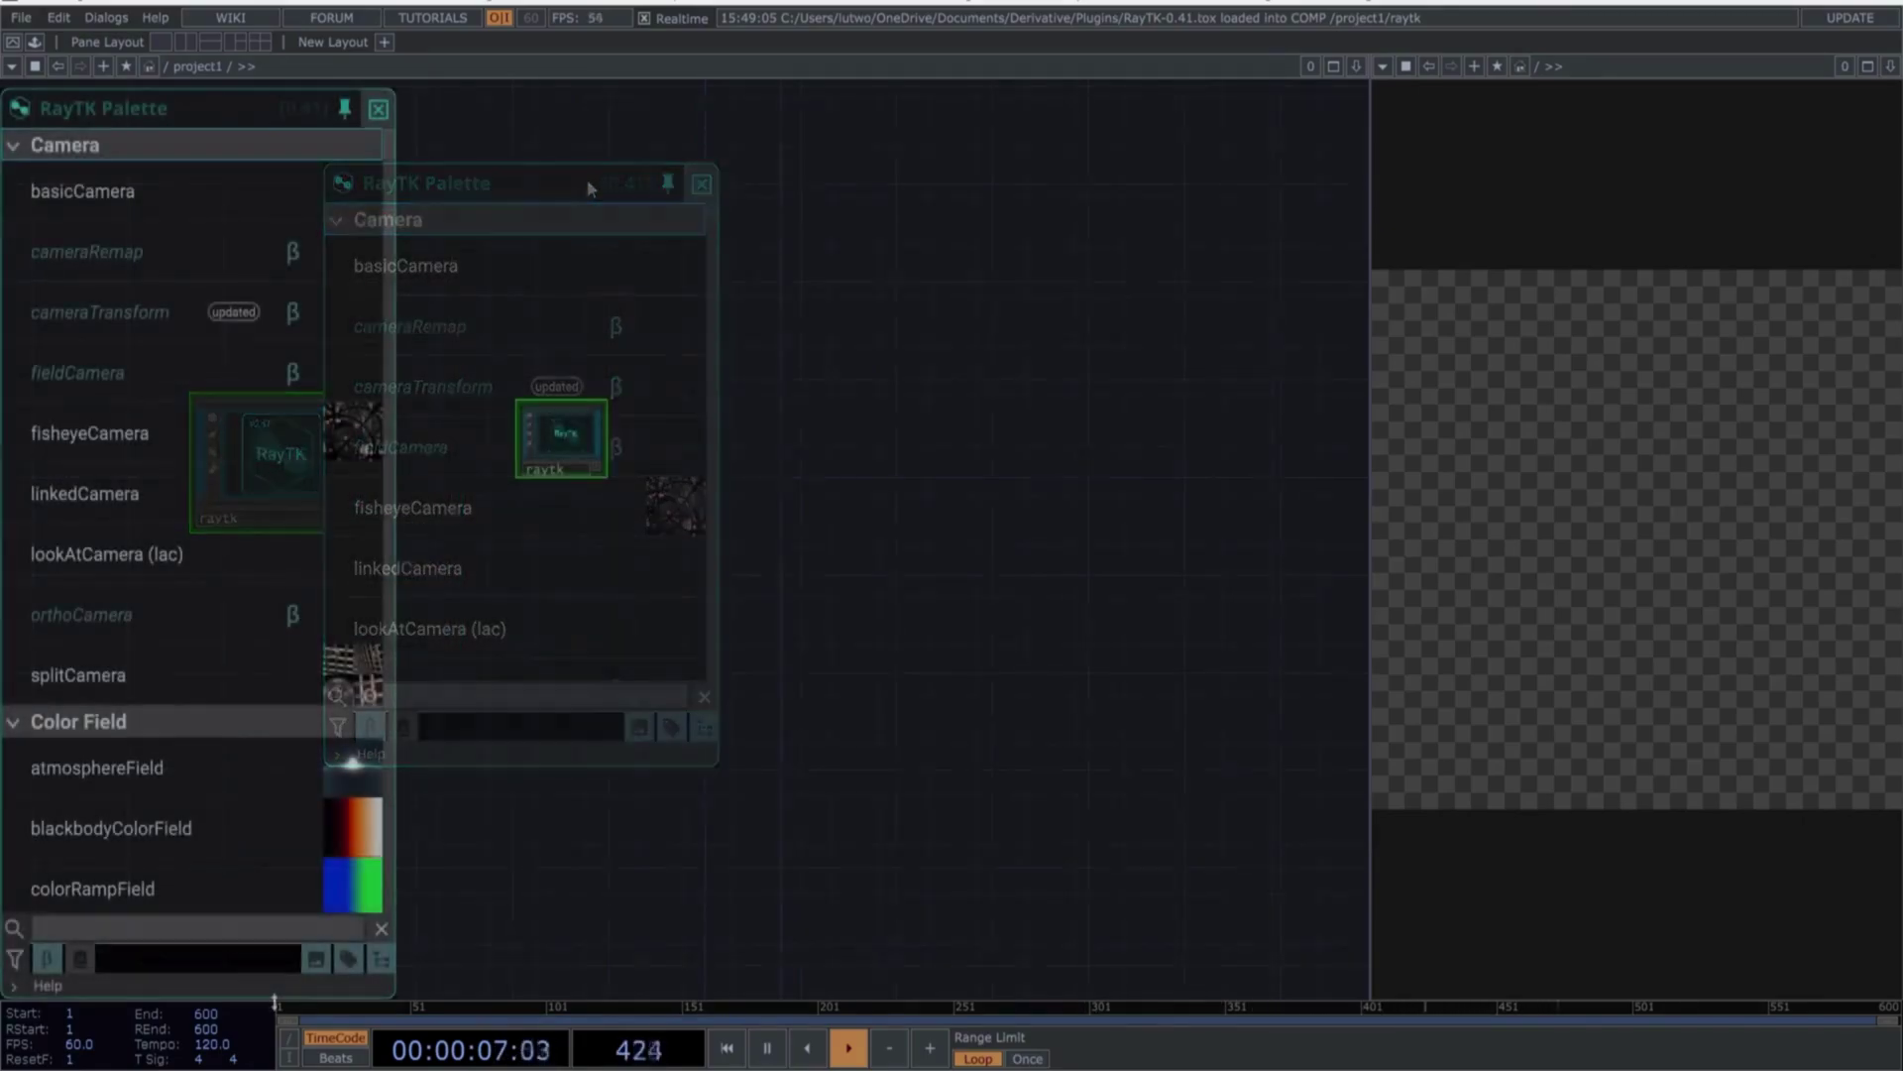
key(ctrl+c)
key(ctrl+v)
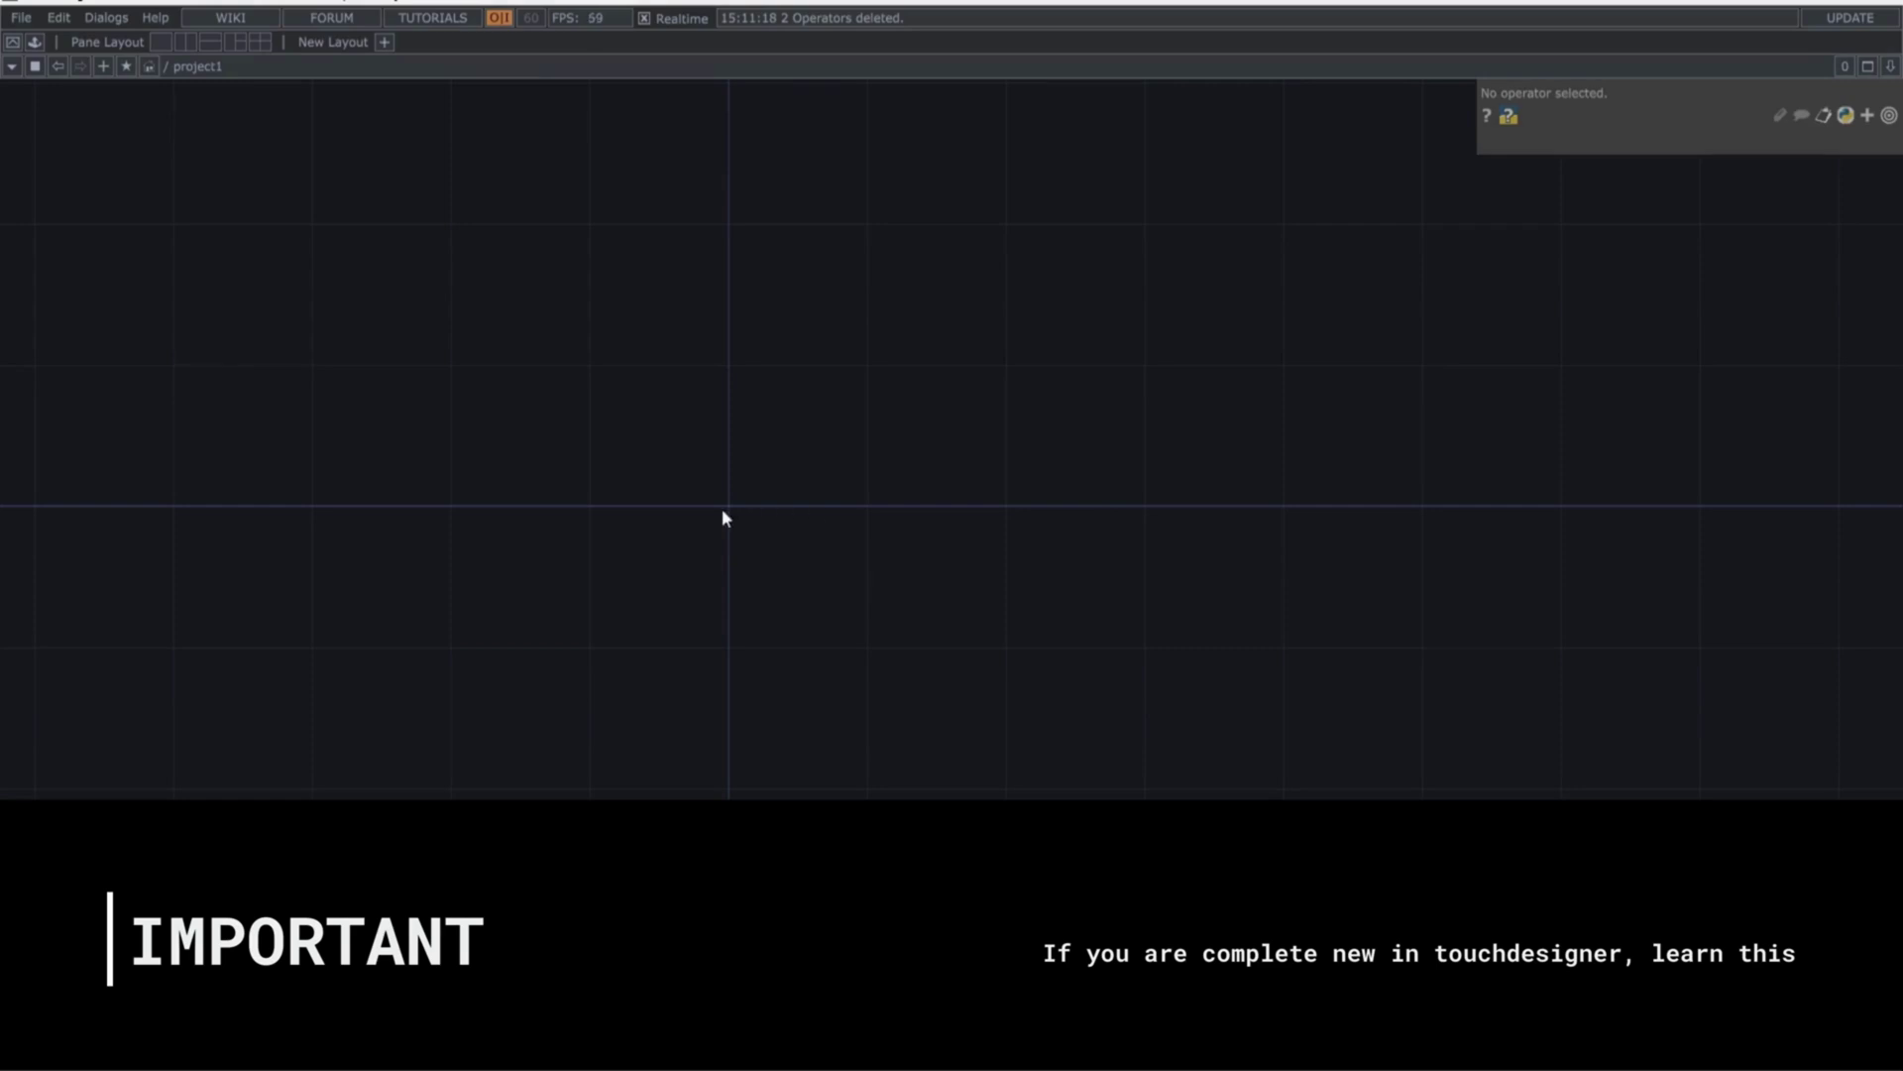
Add a Feedback TOP (feedback1) to the network
key(Tab)
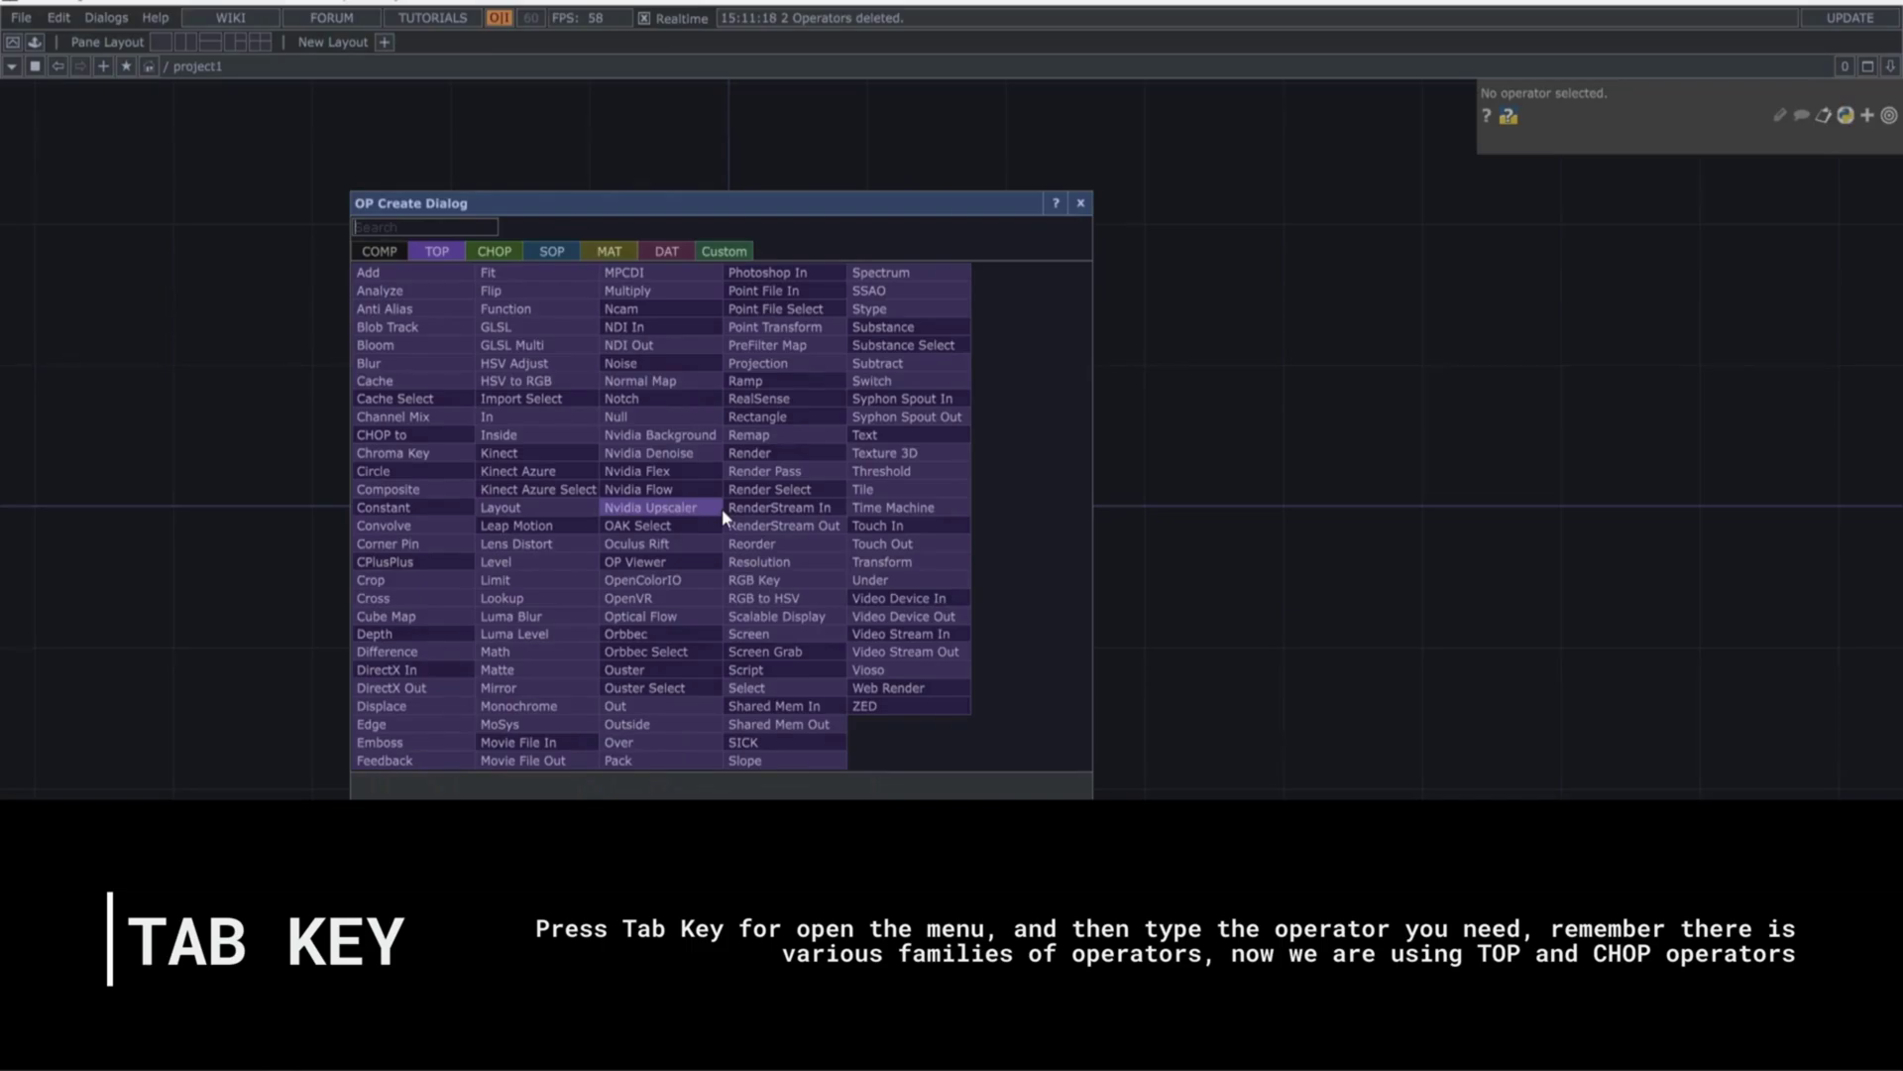
text(feed)
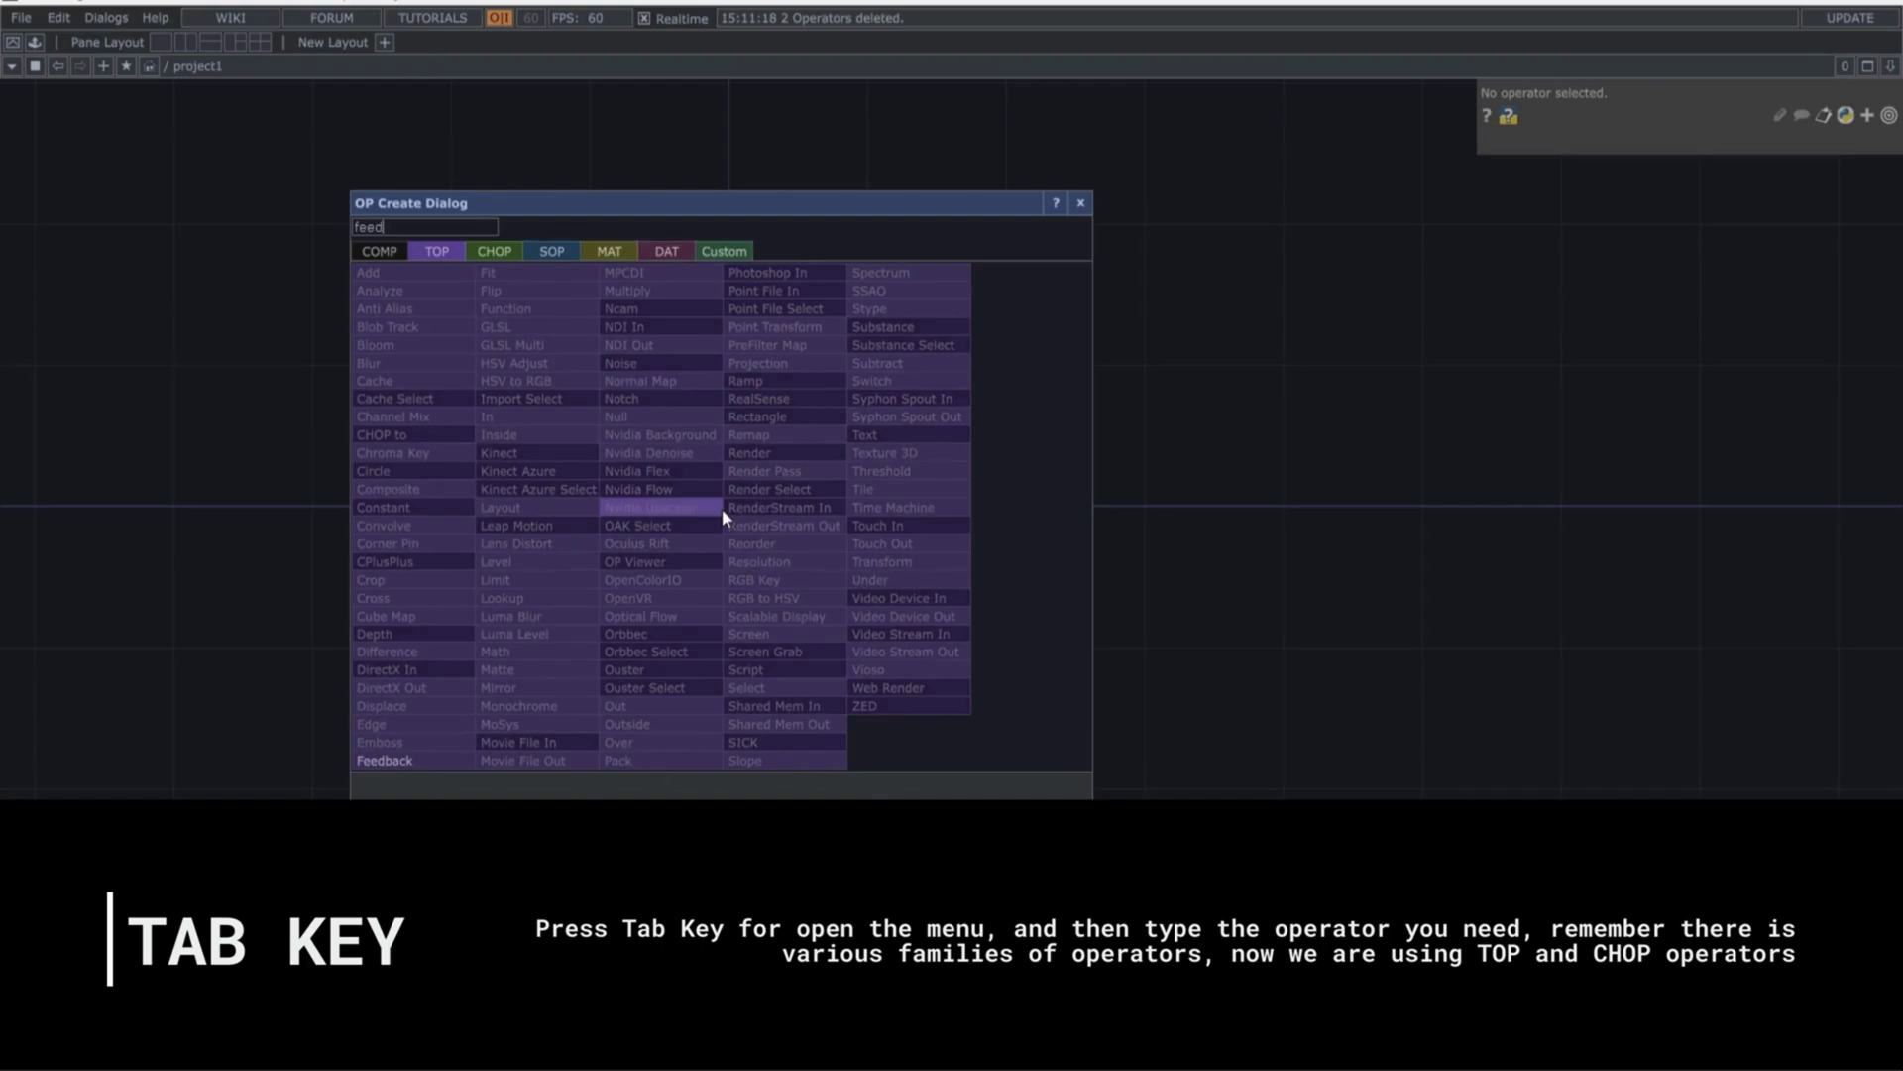
click(389, 761)
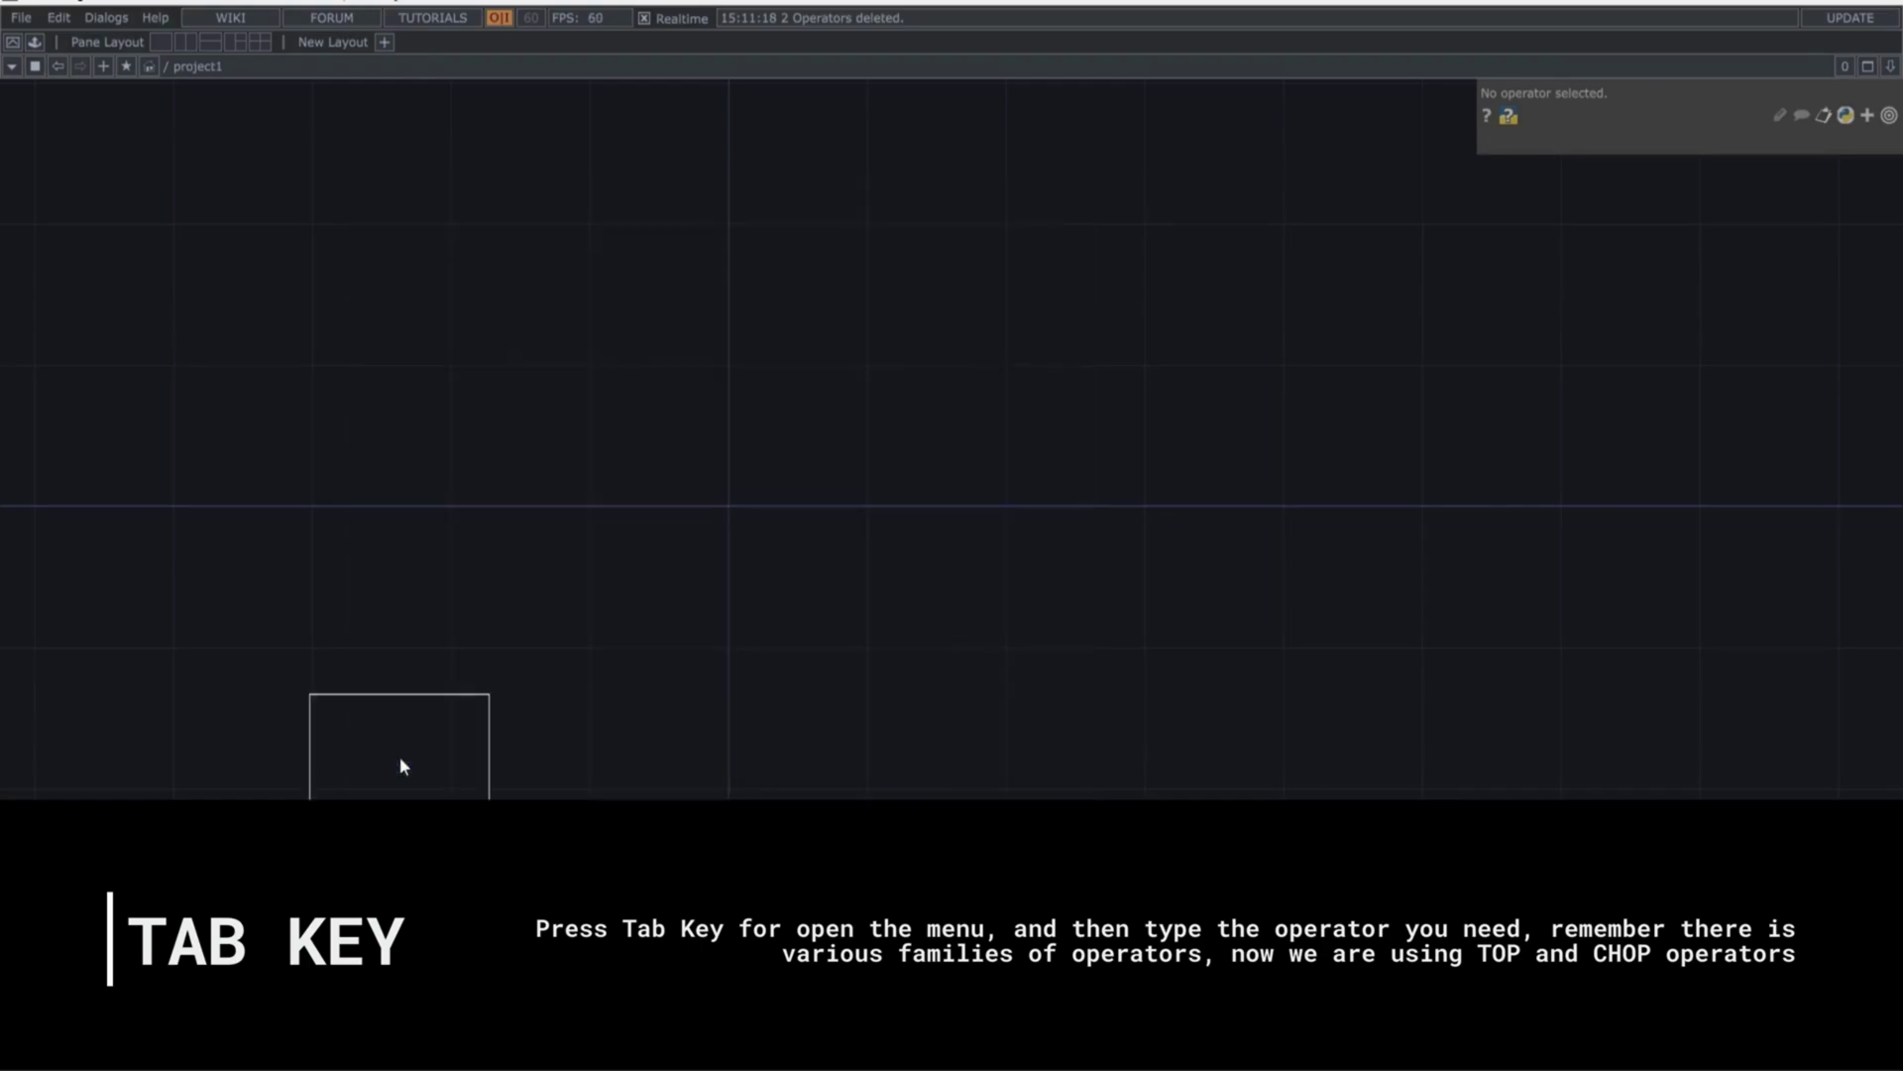
click(698, 512)
drag(989, 595, 621, 556)
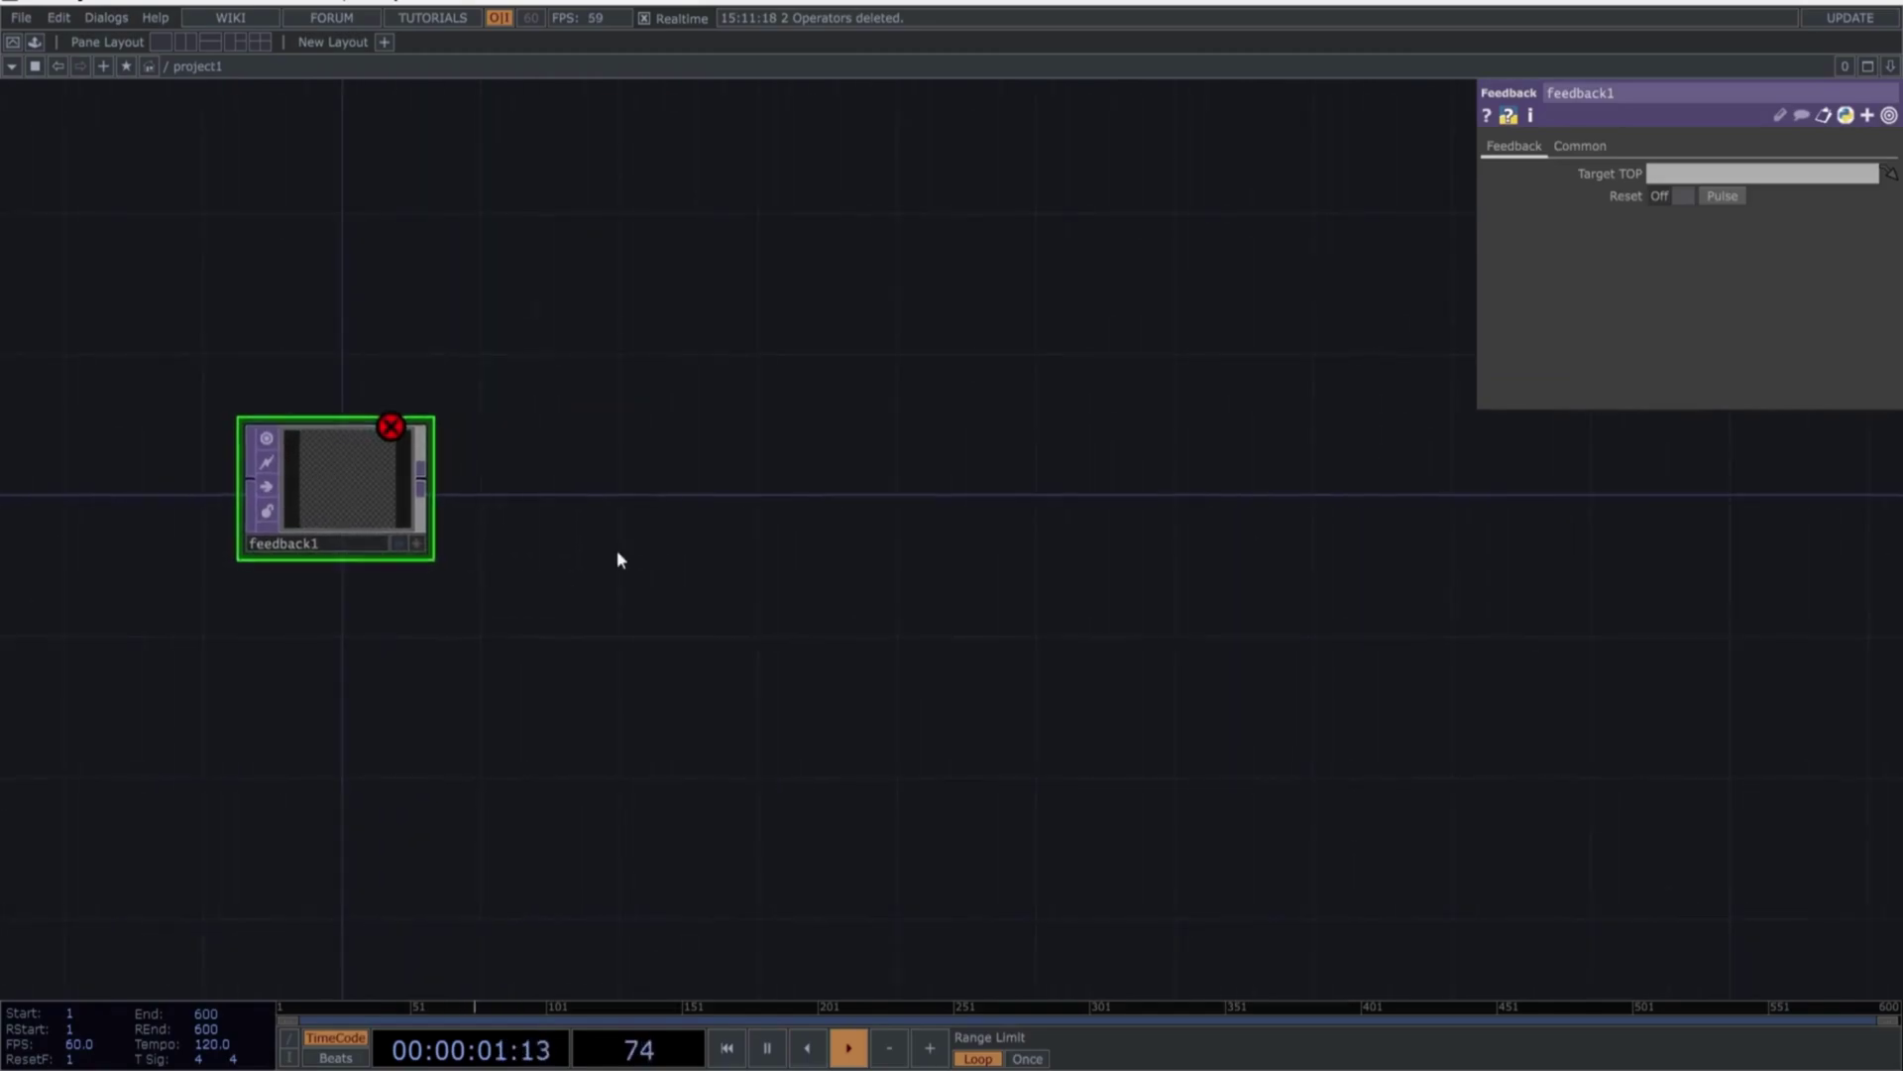
Add an LFO CHOP beside feedback1
key(Tab)
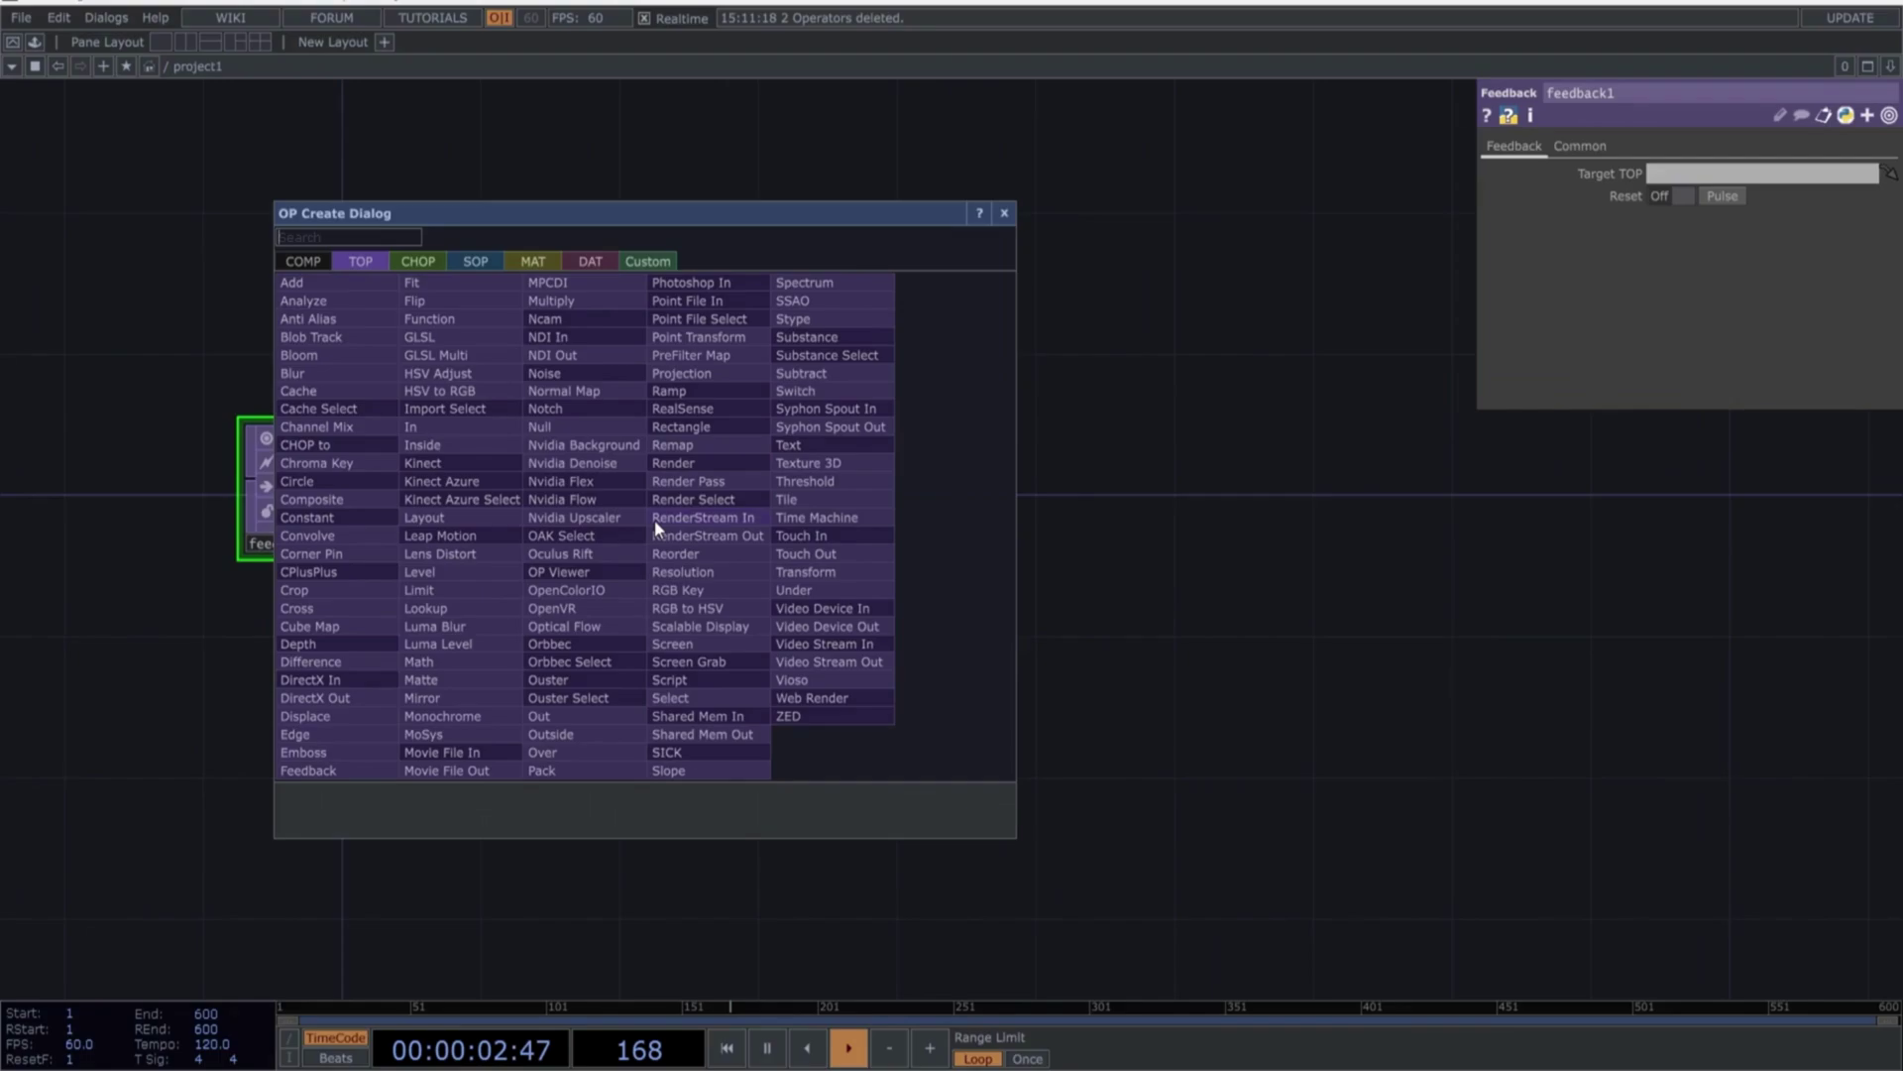
click(440, 265)
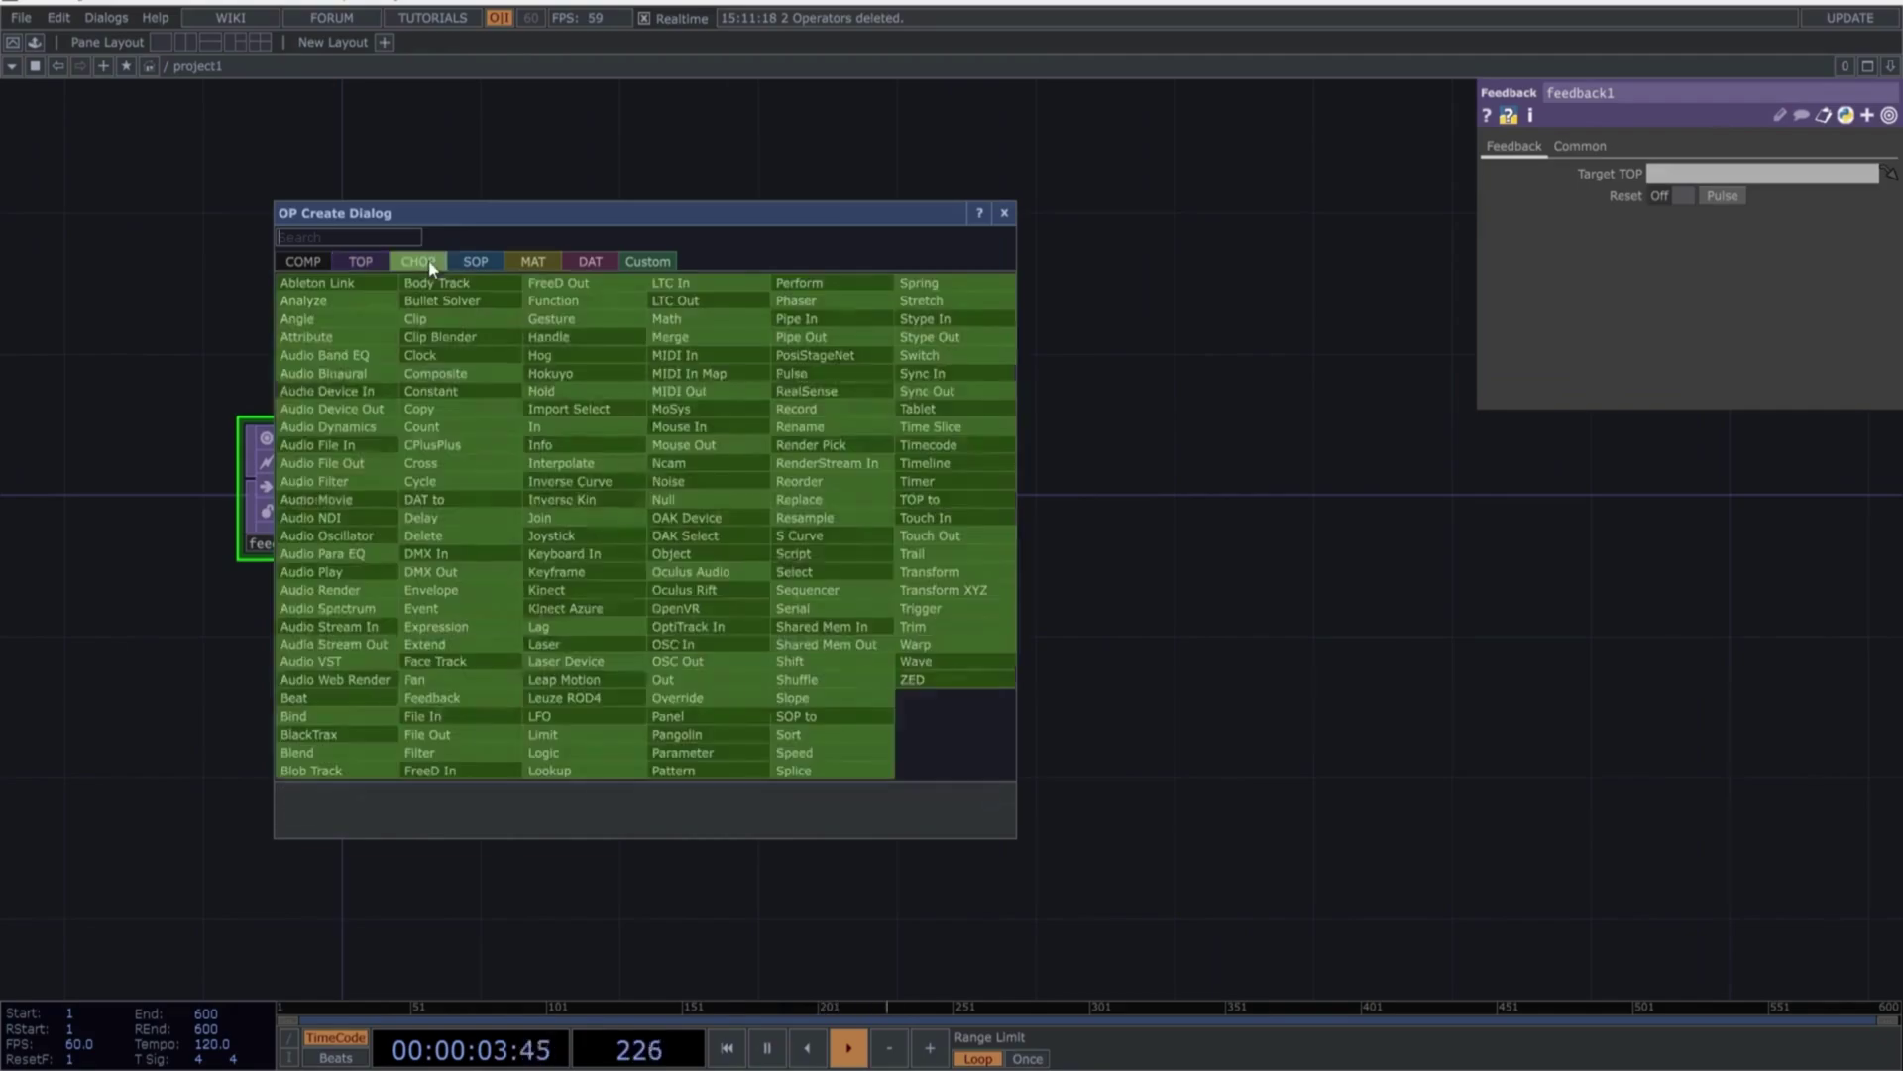
click(377, 239)
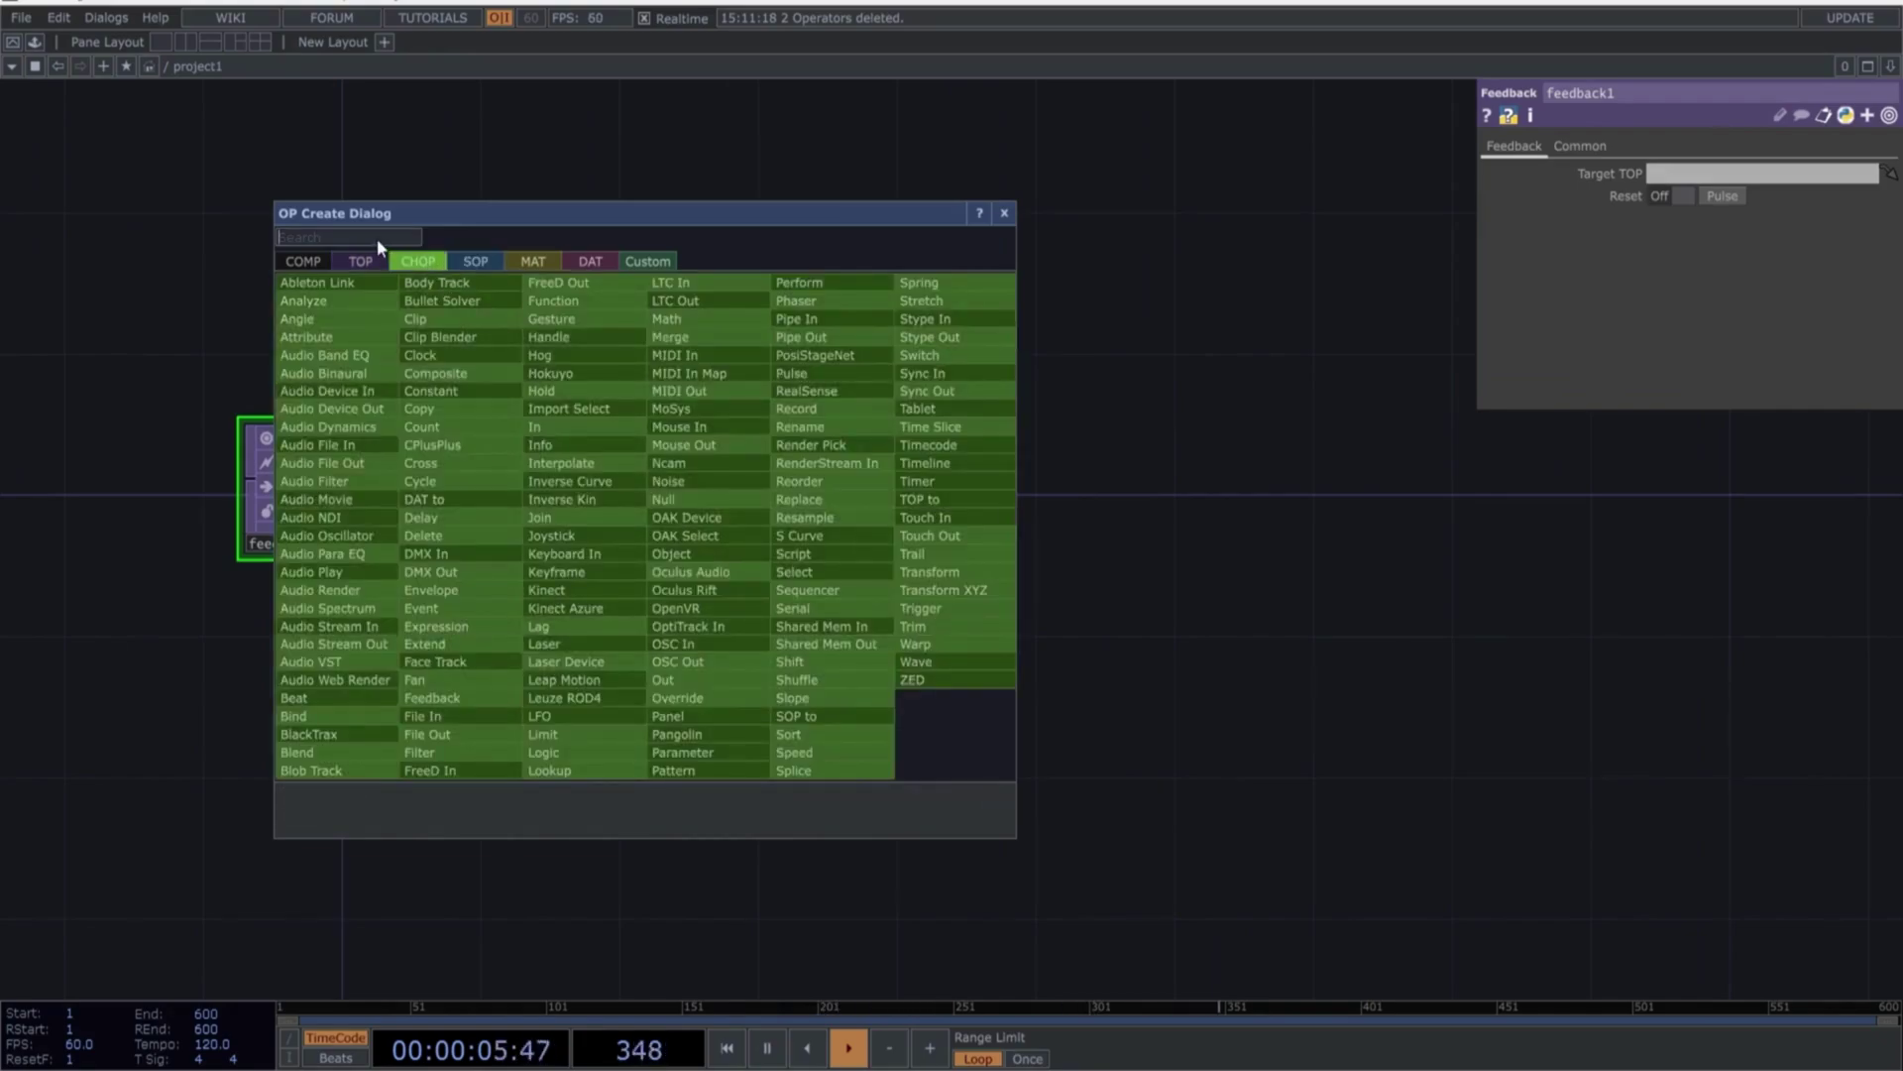
text(lfo)
click(581, 713)
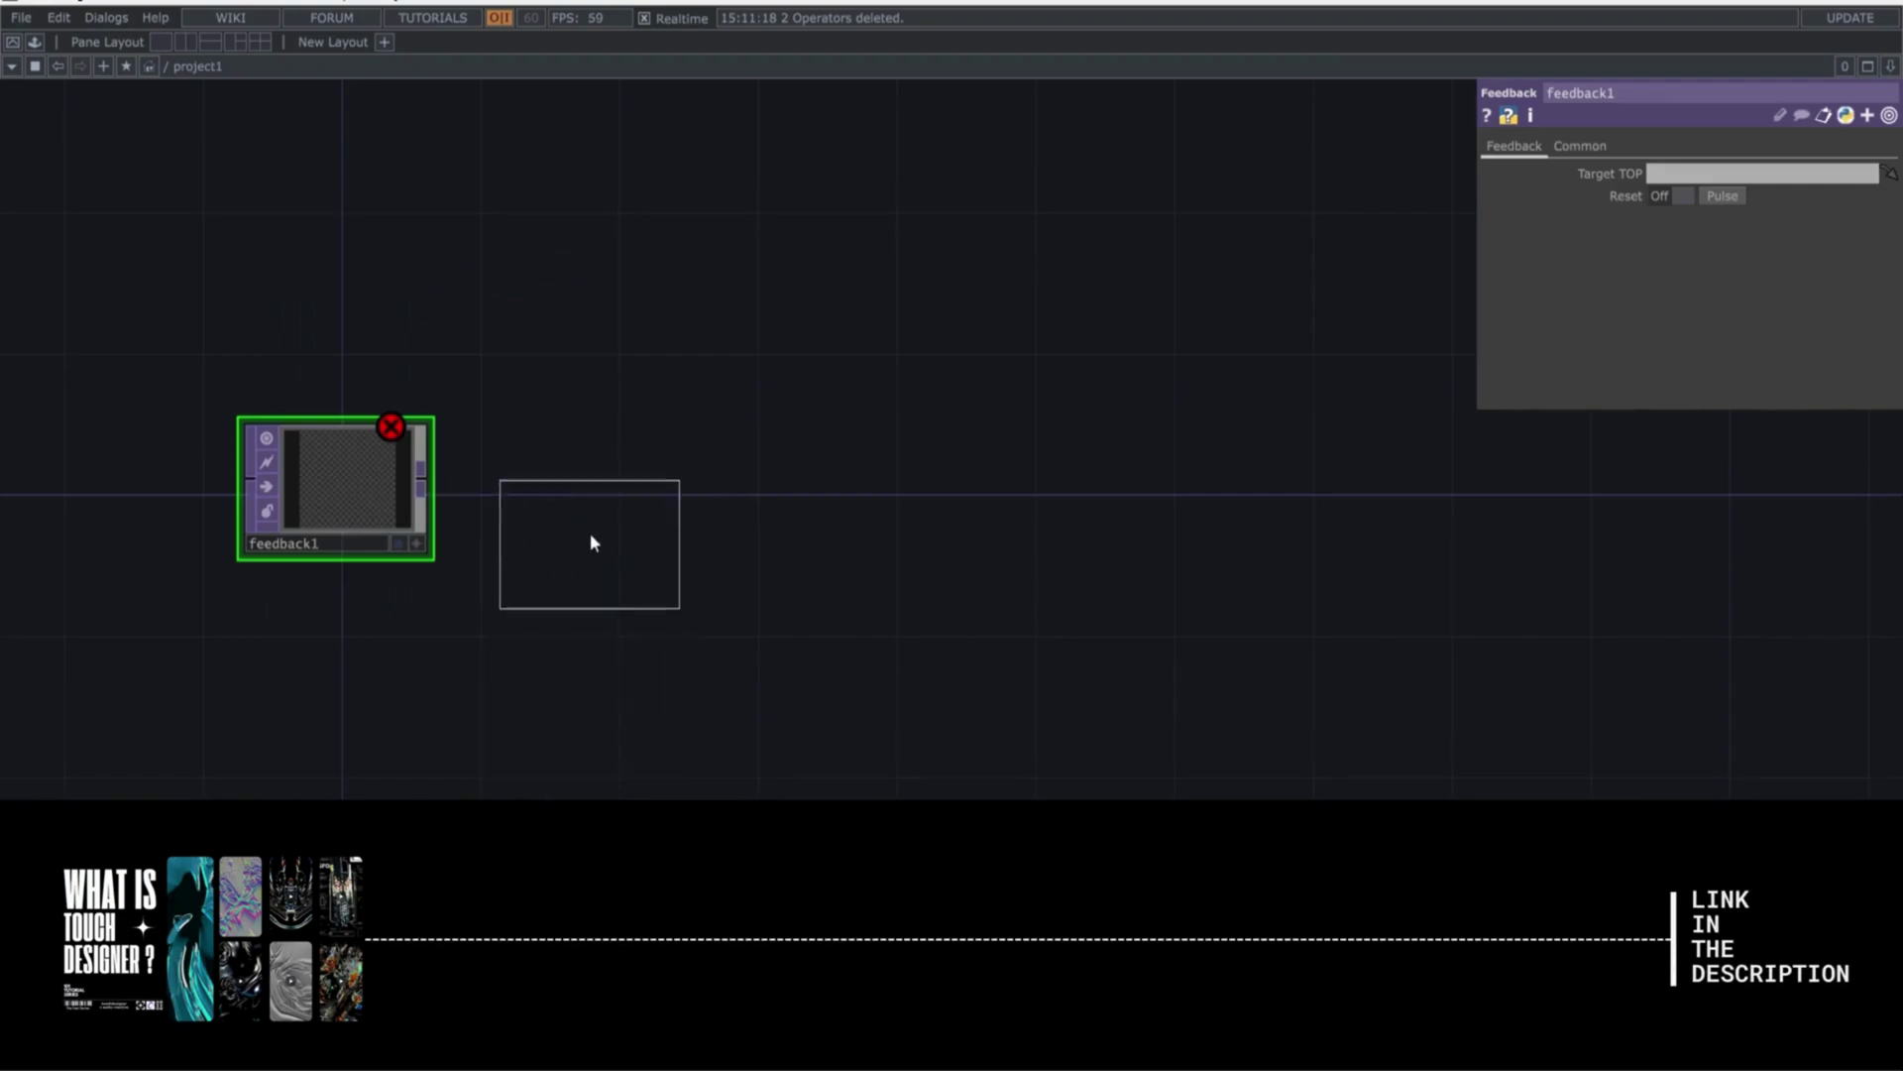
click(608, 496)
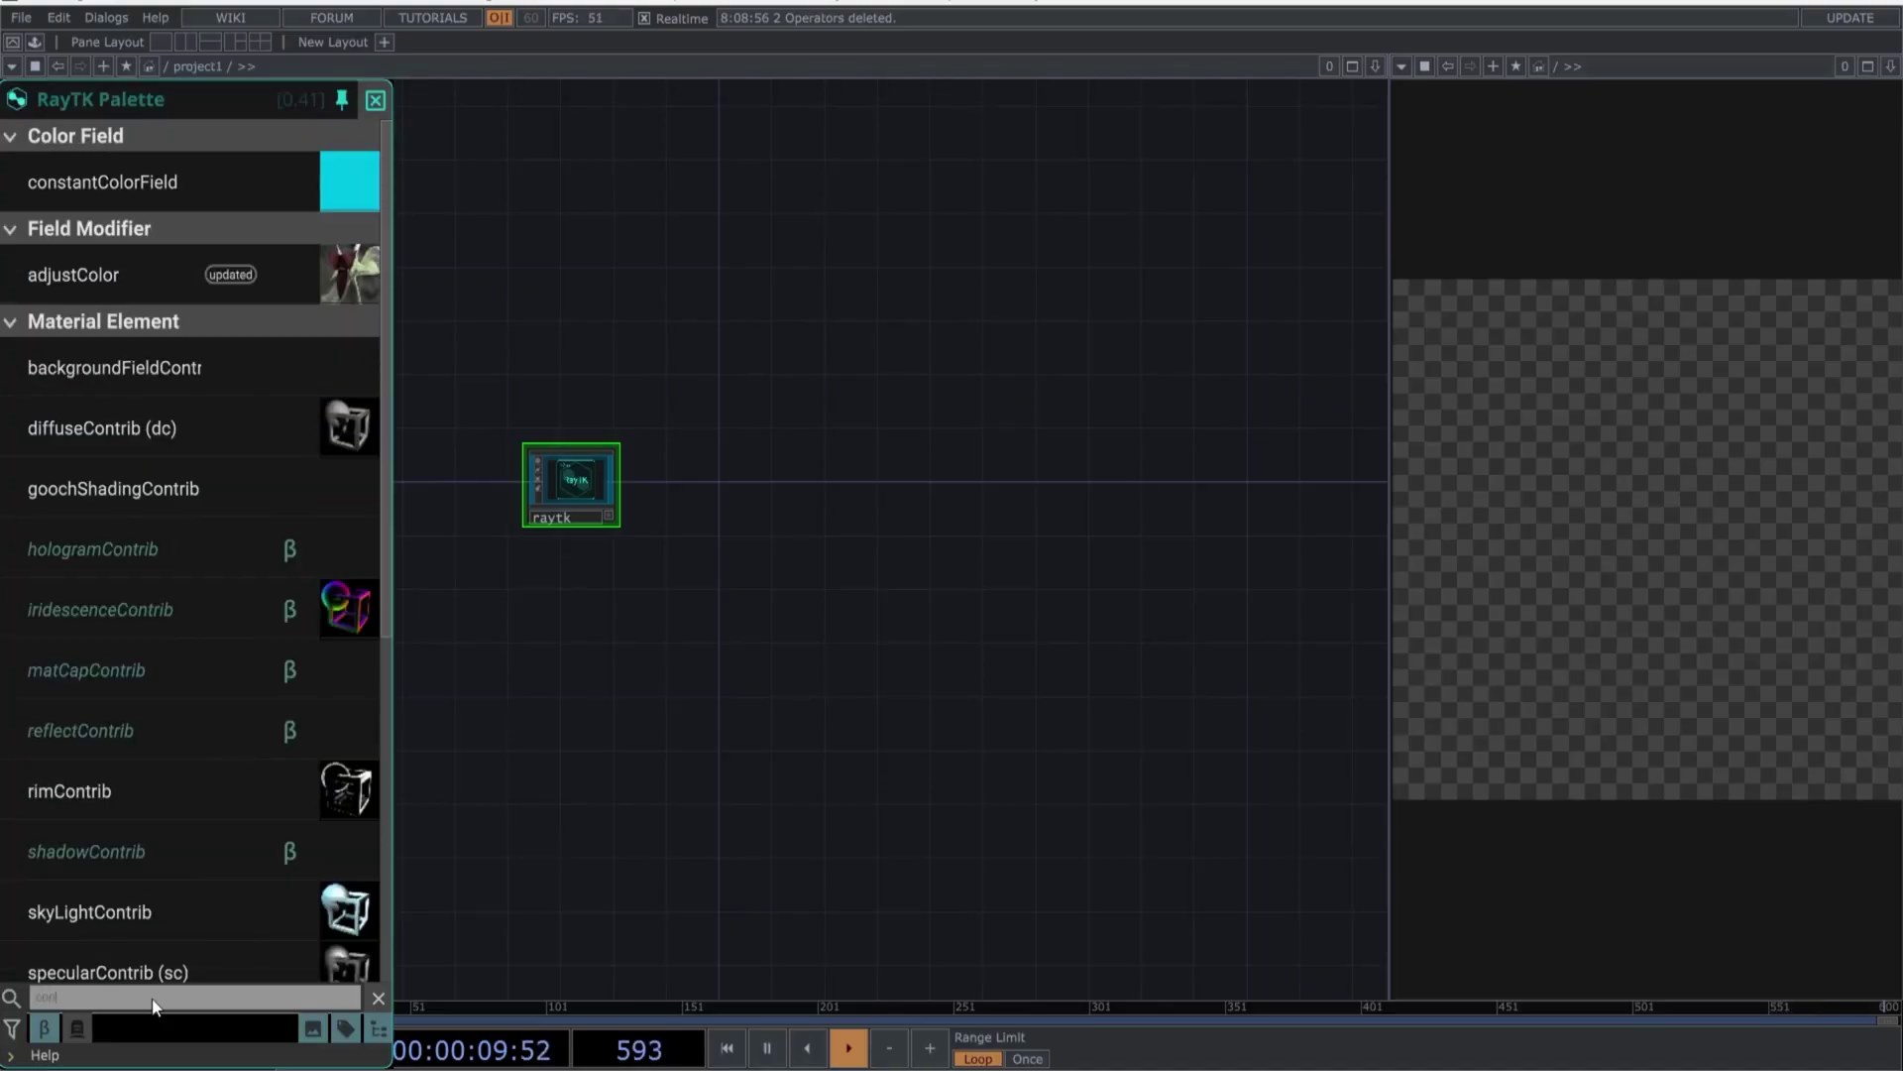
Add coneSdf1, and a waveField1 wired into a new floatToVector1
click(56, 188)
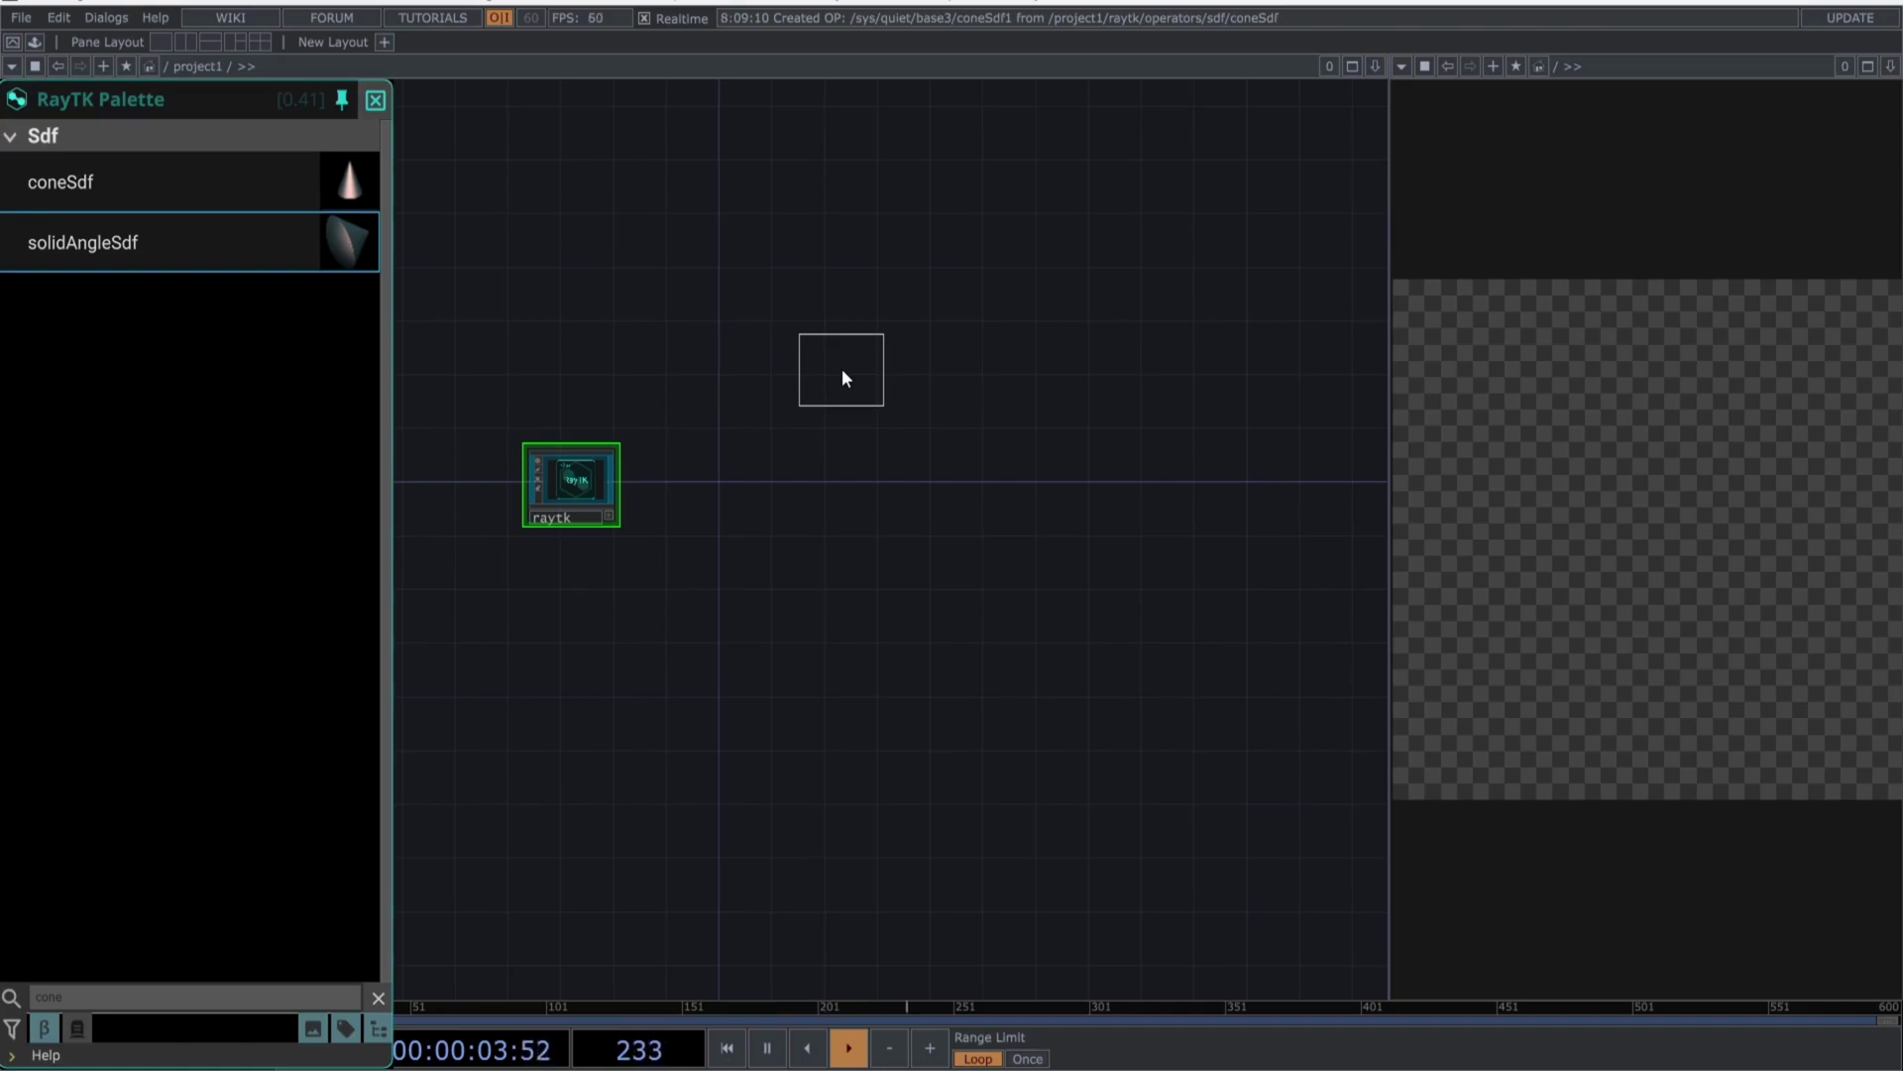
click(842, 367)
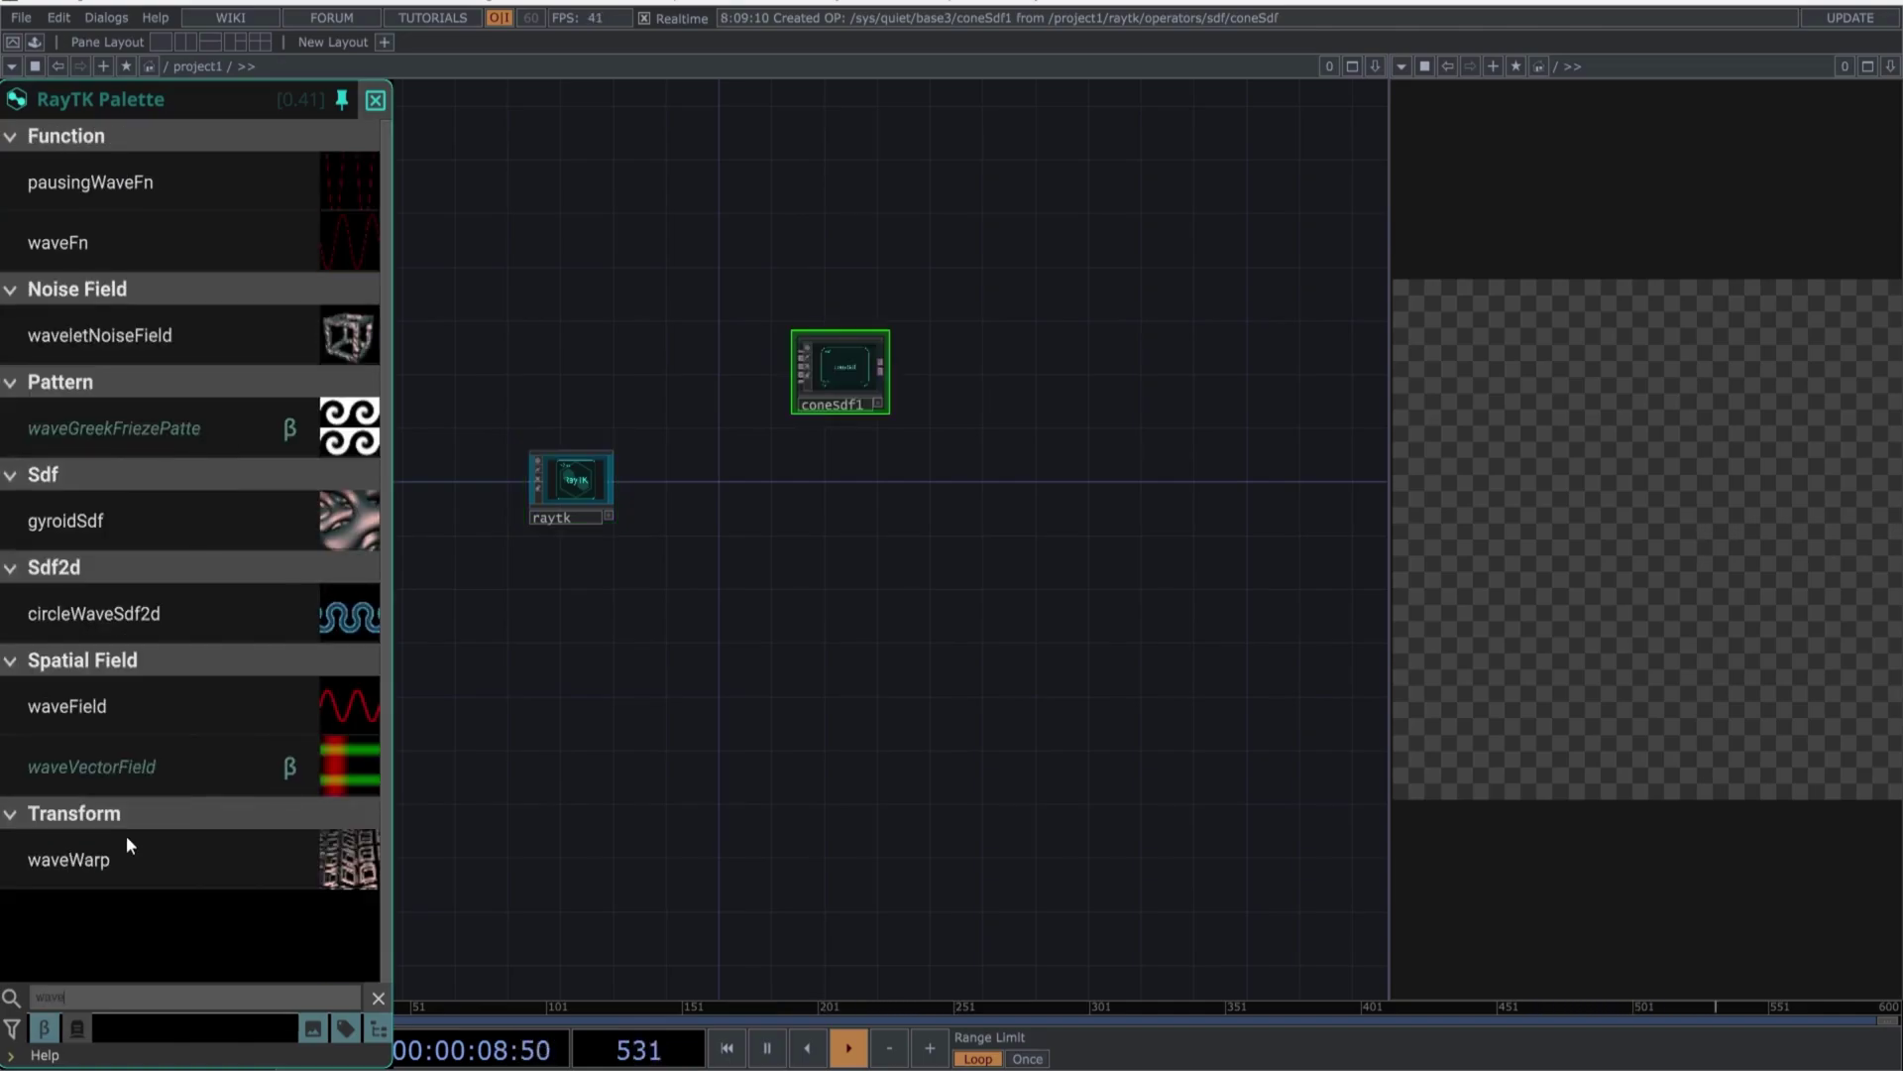
text(fi)
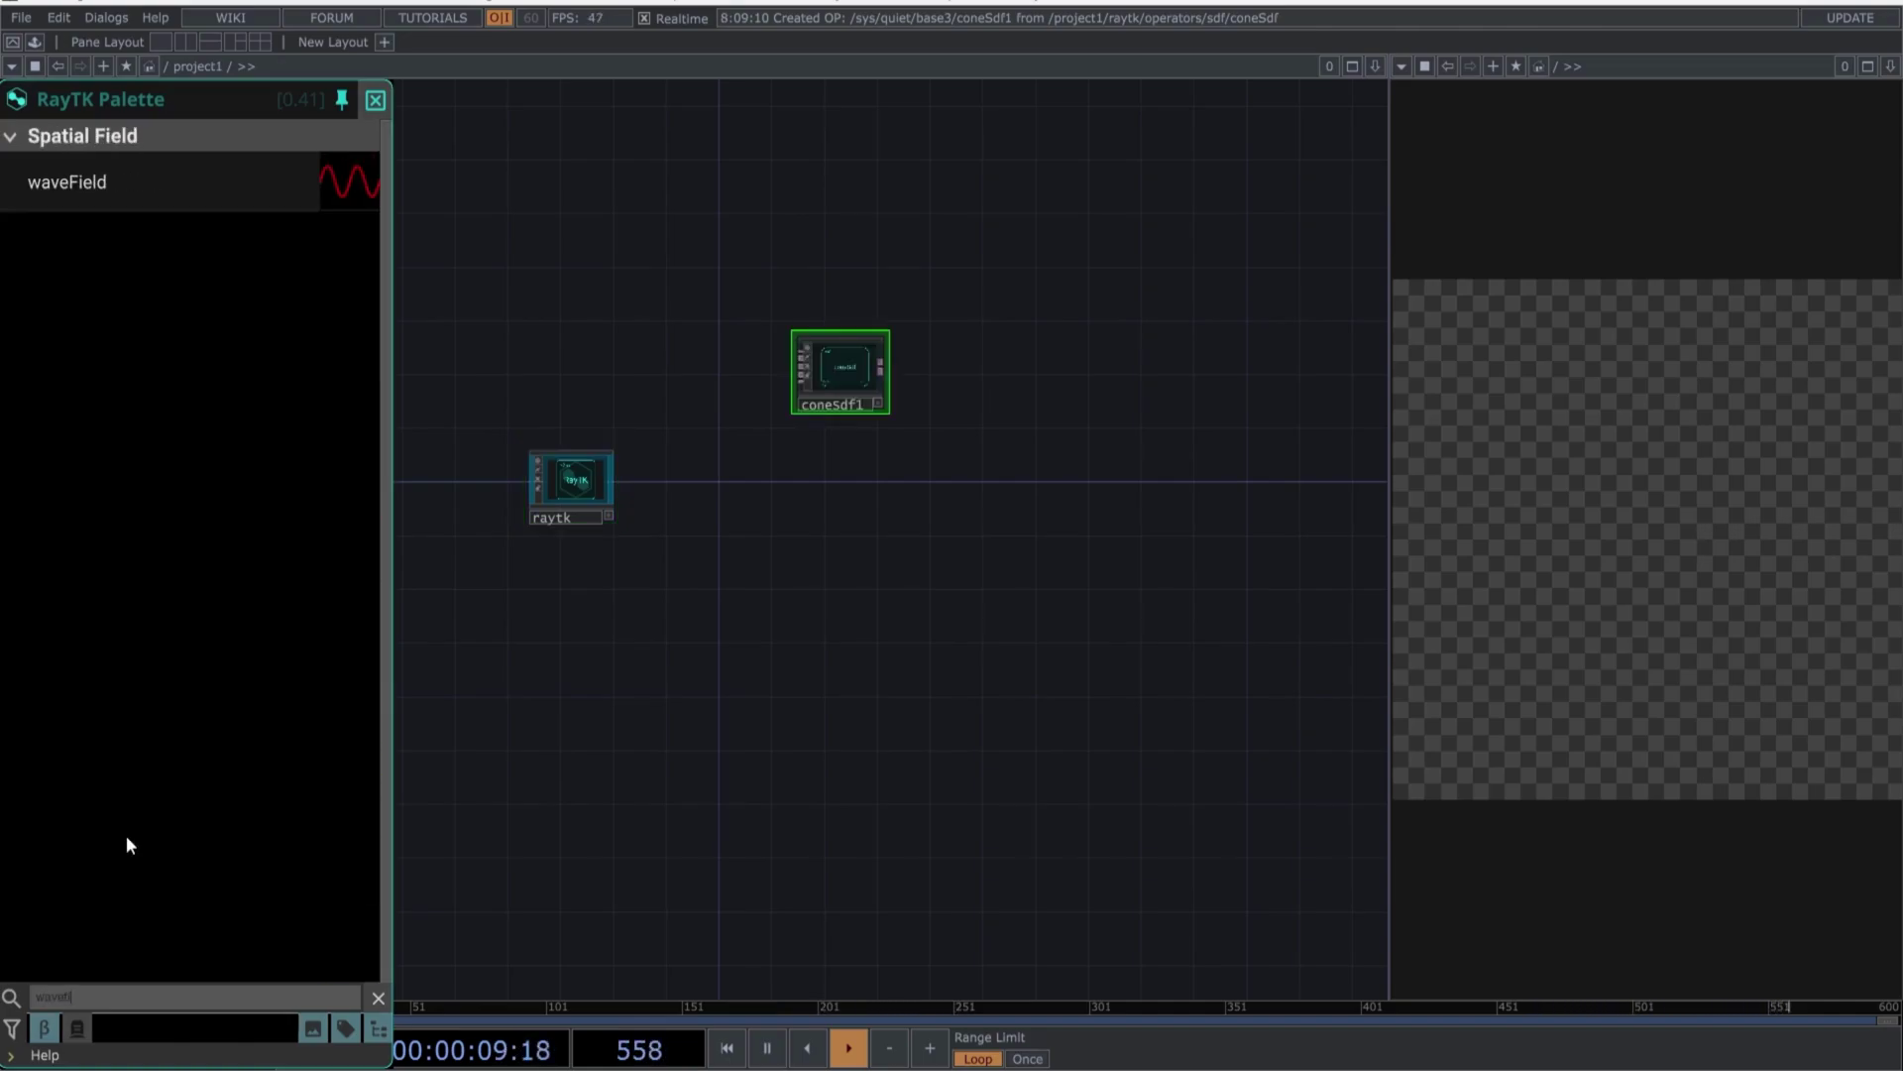
click(111, 179)
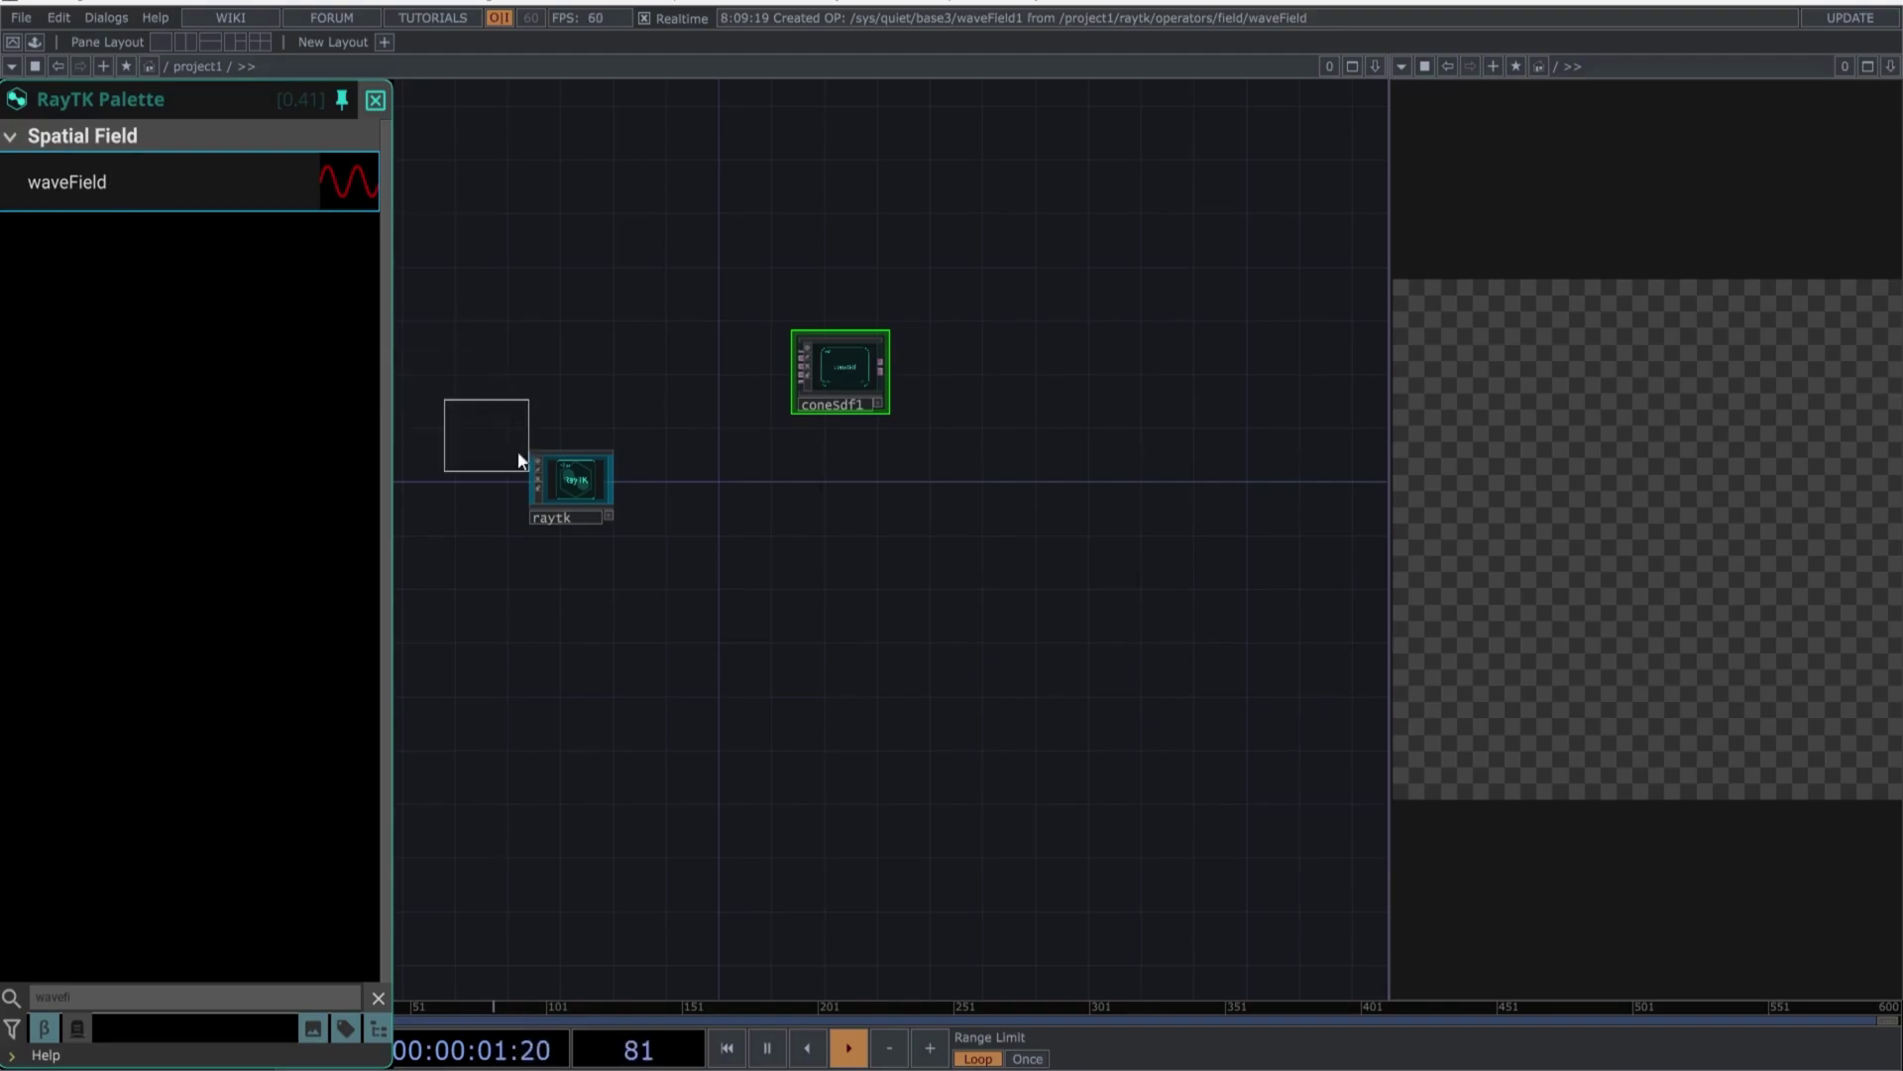
click(739, 582)
text(float)
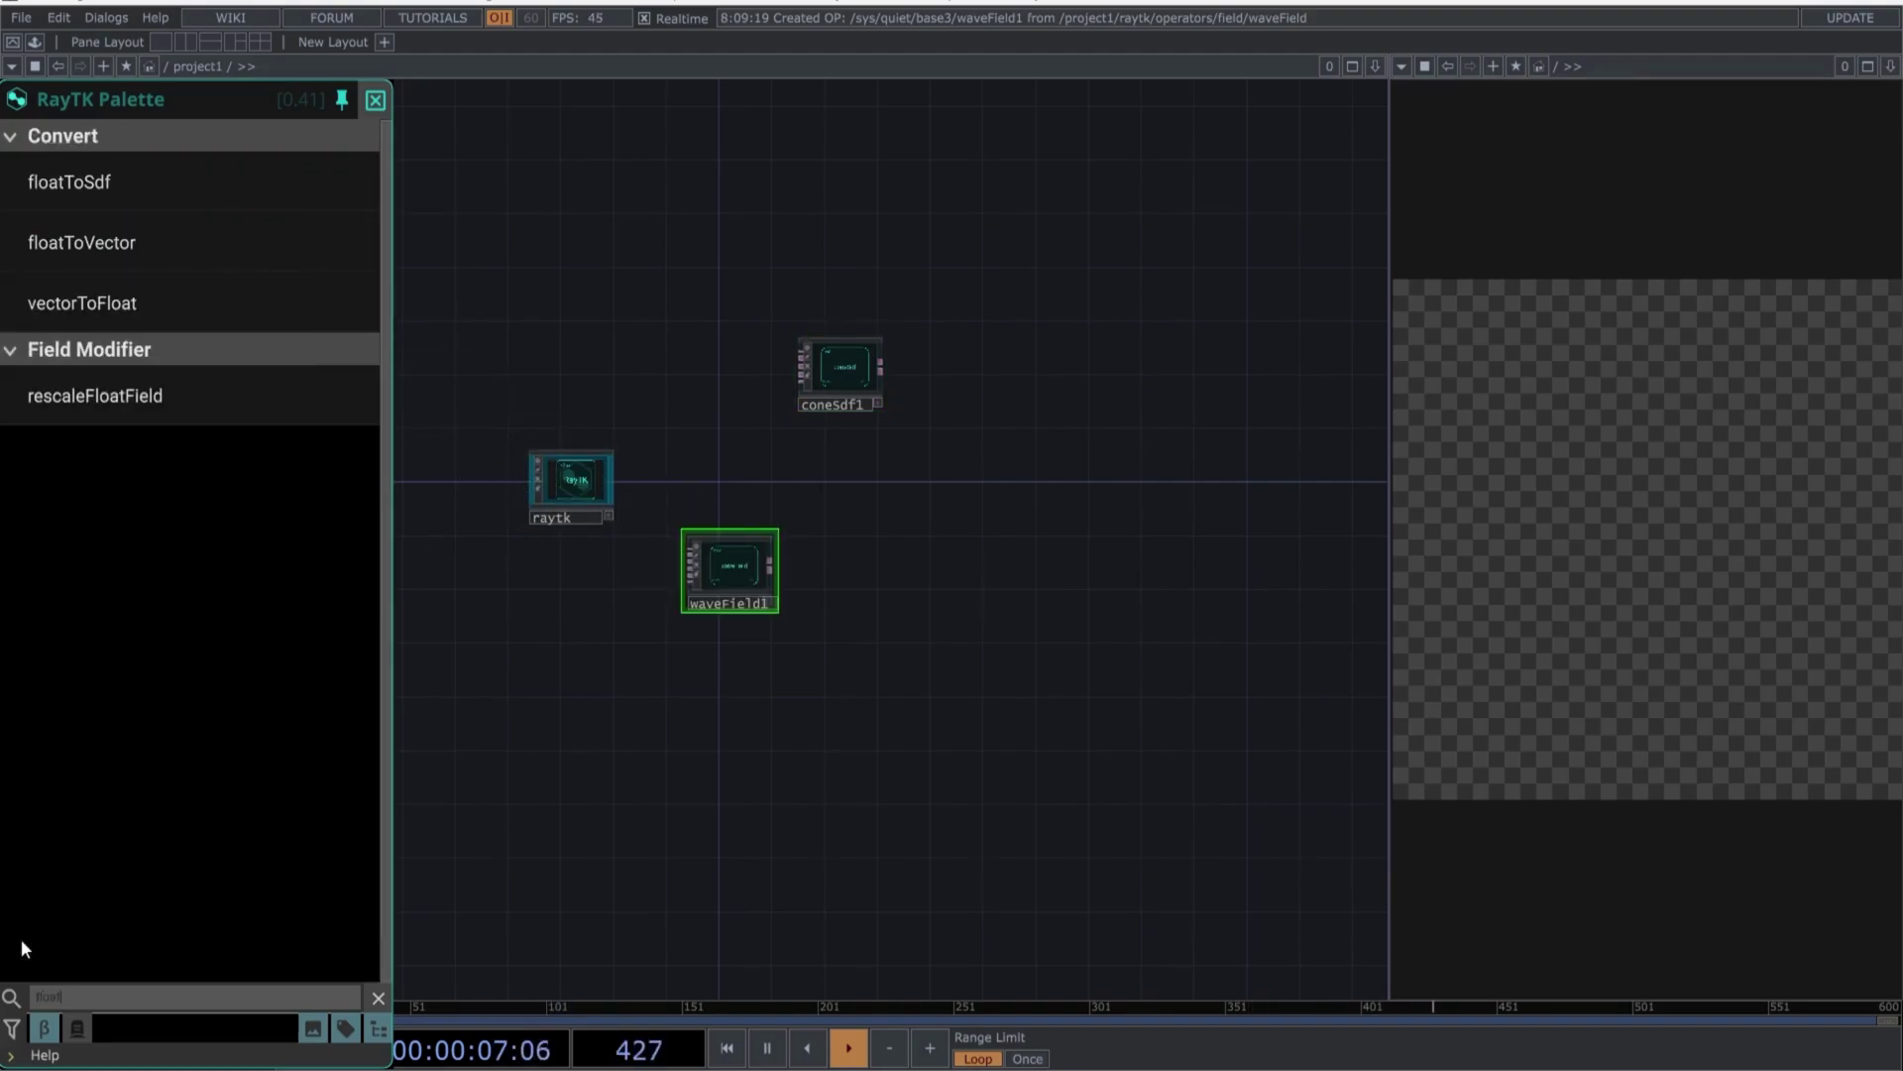
click(103, 242)
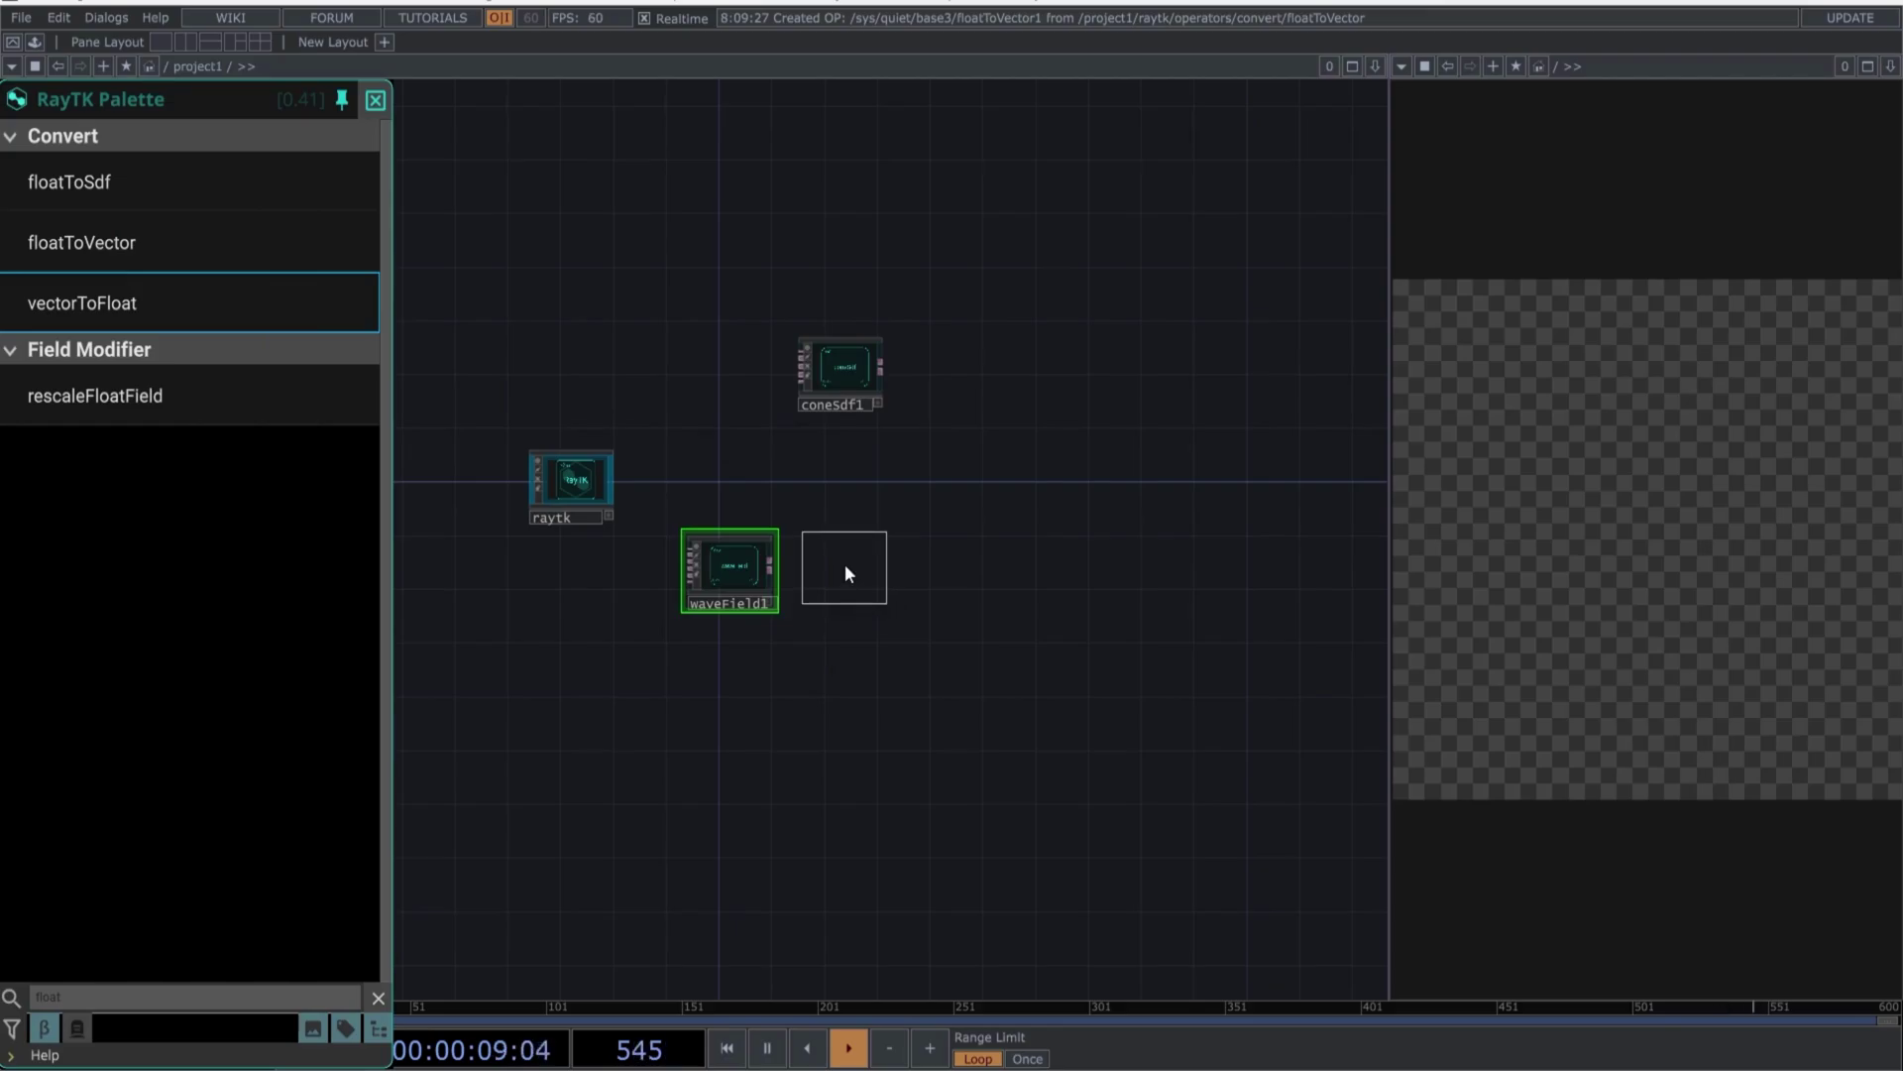
click(843, 568)
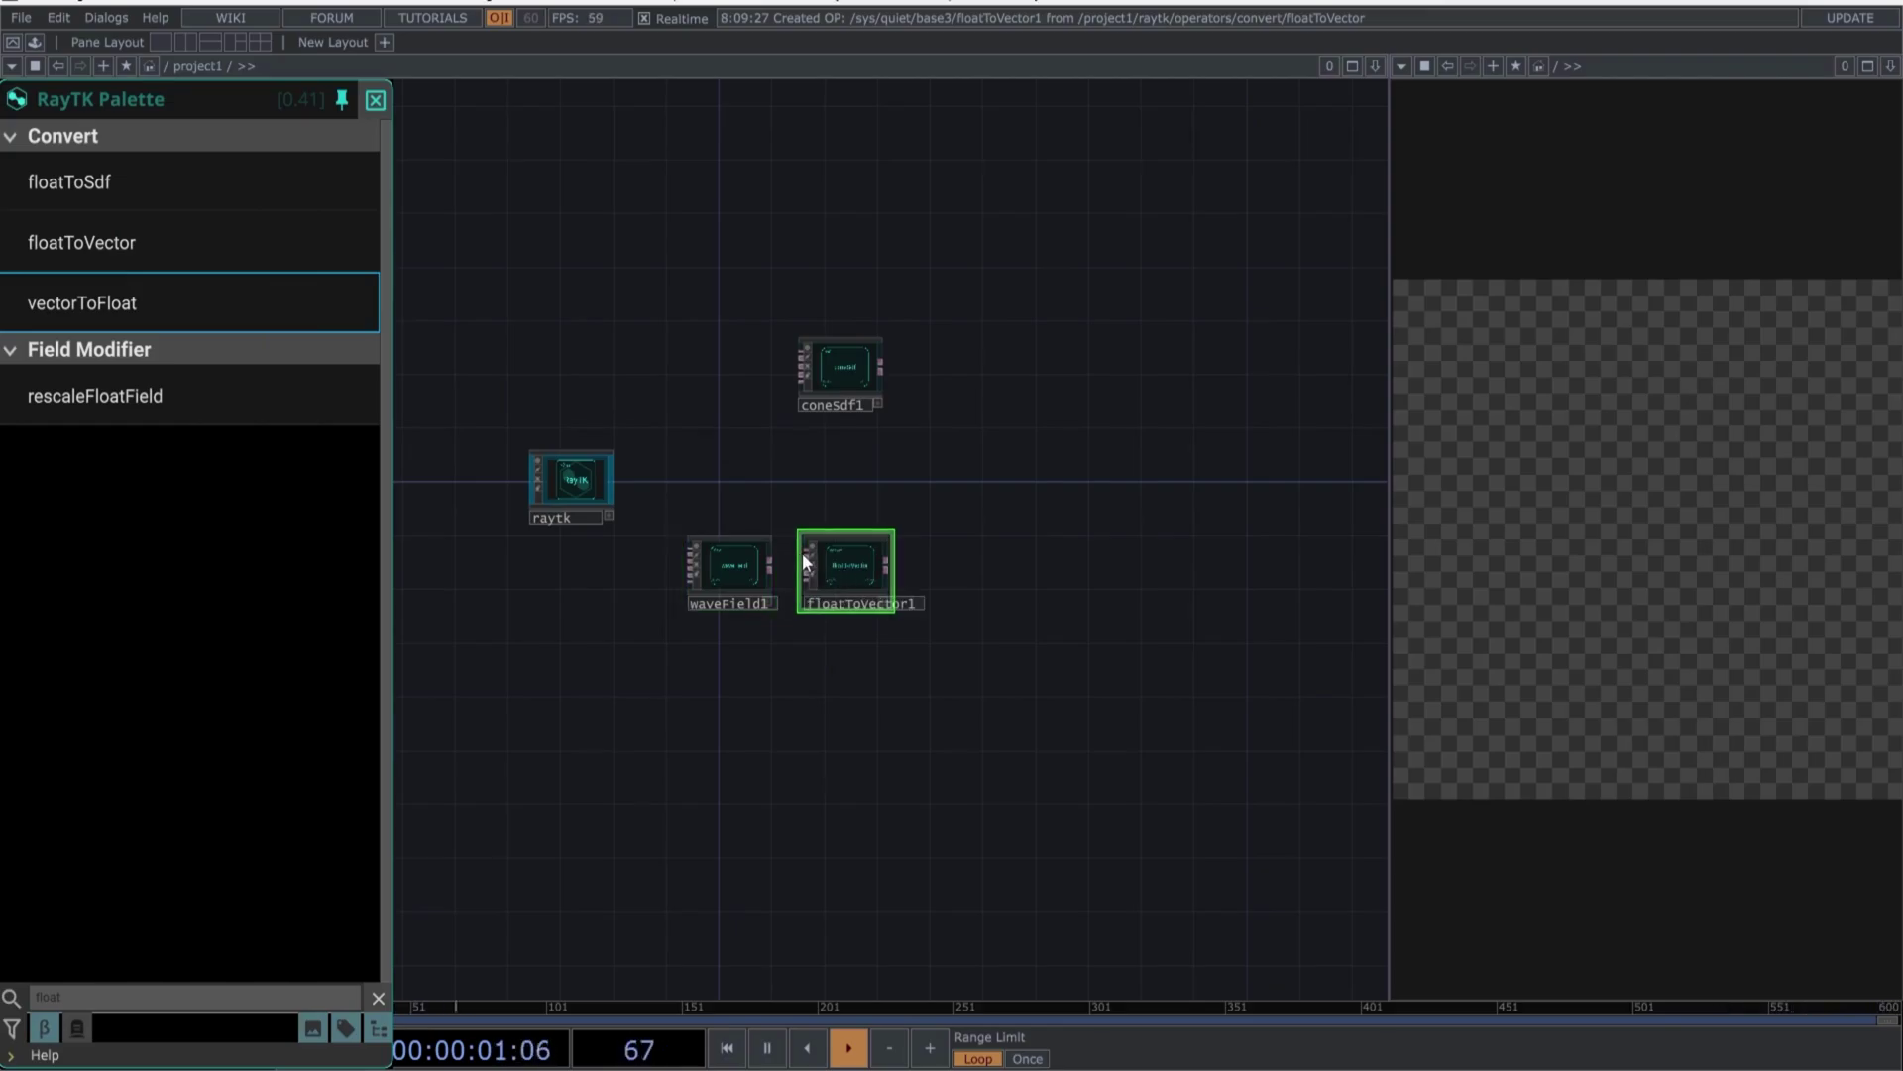
Add translate1 and wire coneSdf1 and floatToVector1 into its two inputs
text(t)
text(ran)
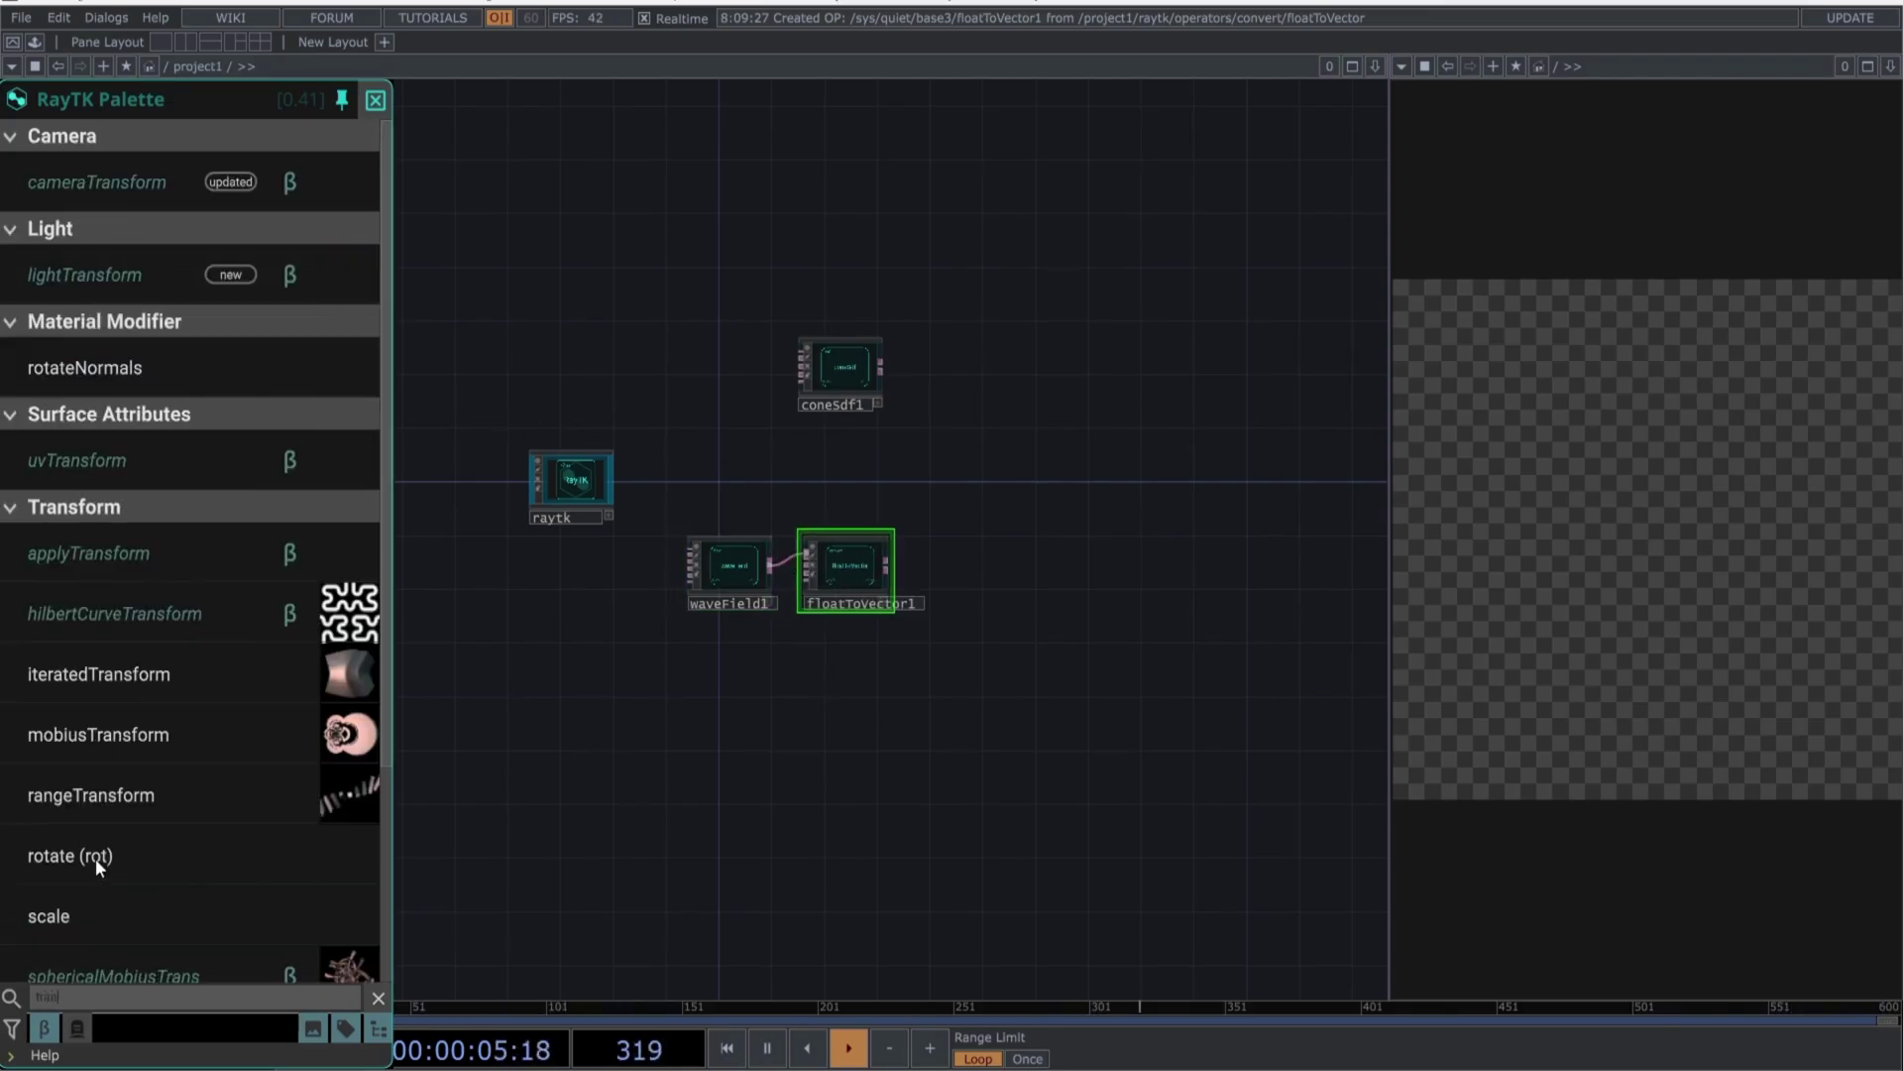
text(slate)
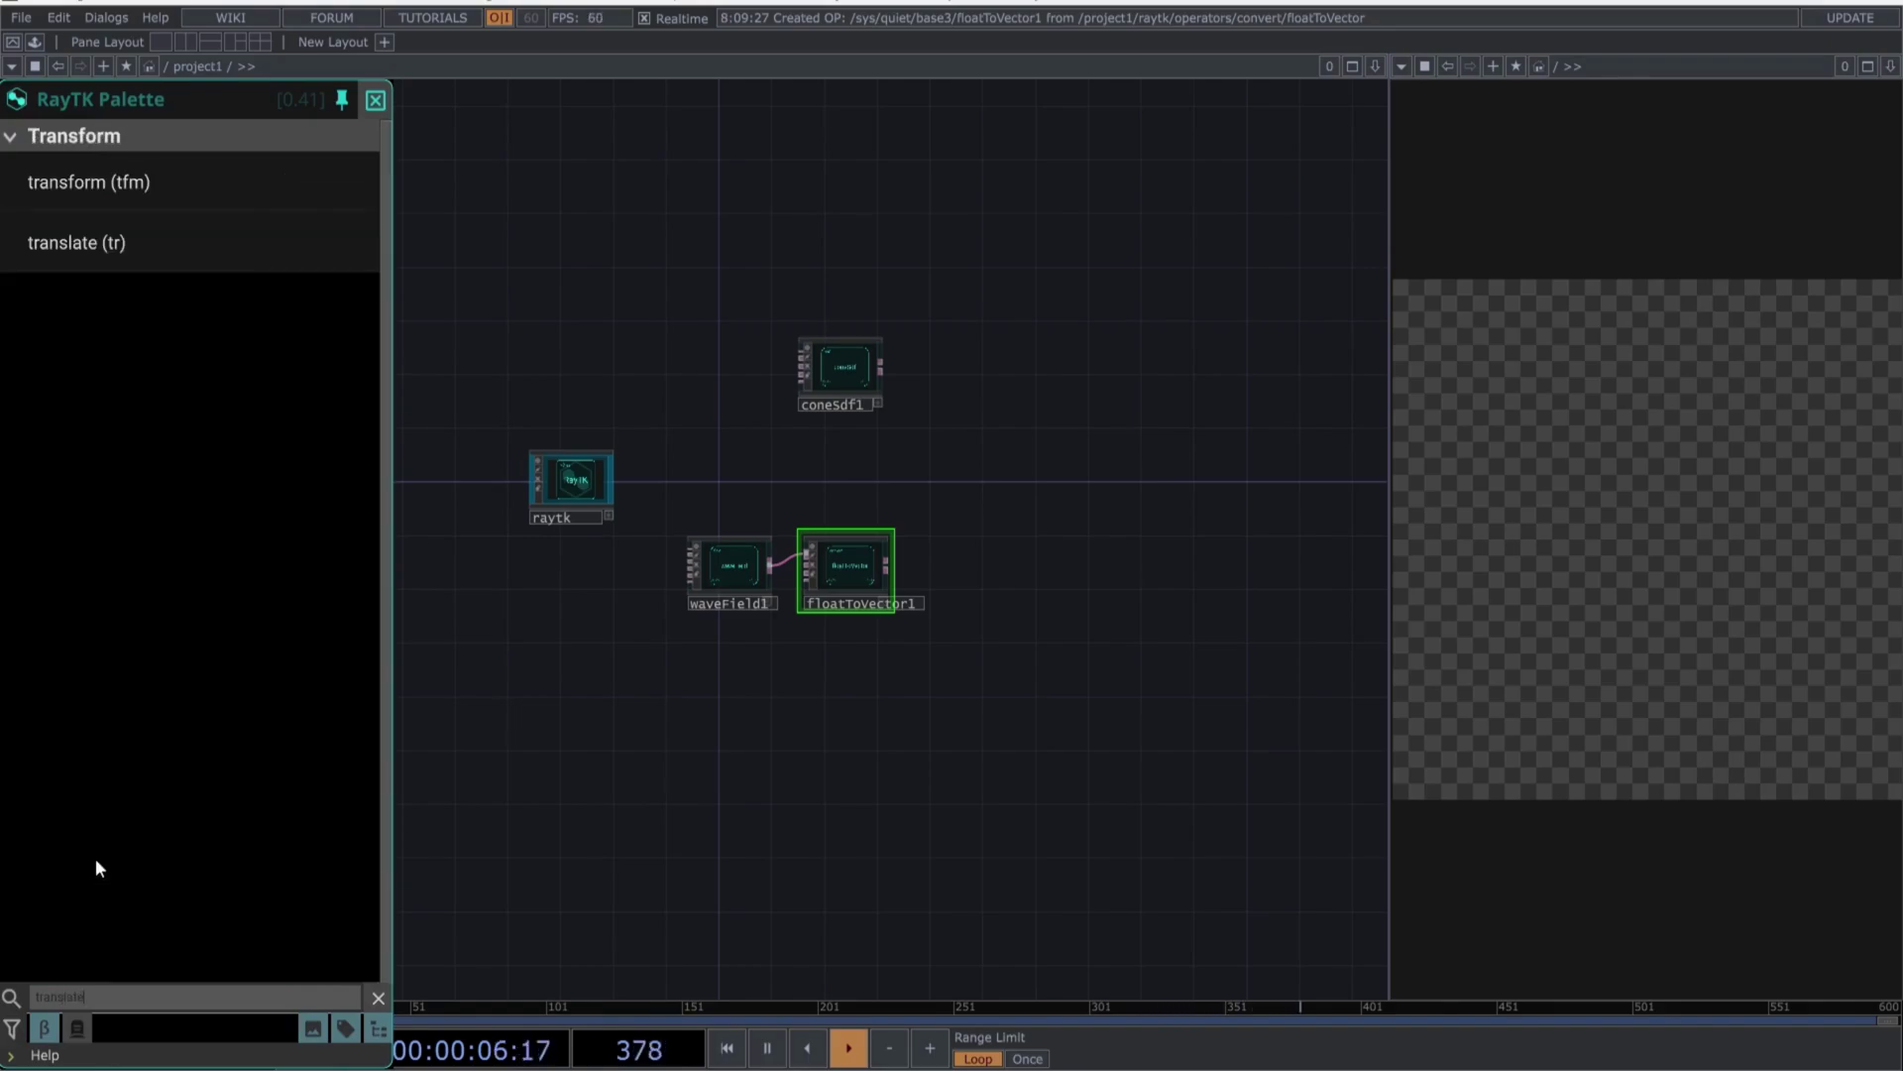
click(98, 246)
click(1015, 460)
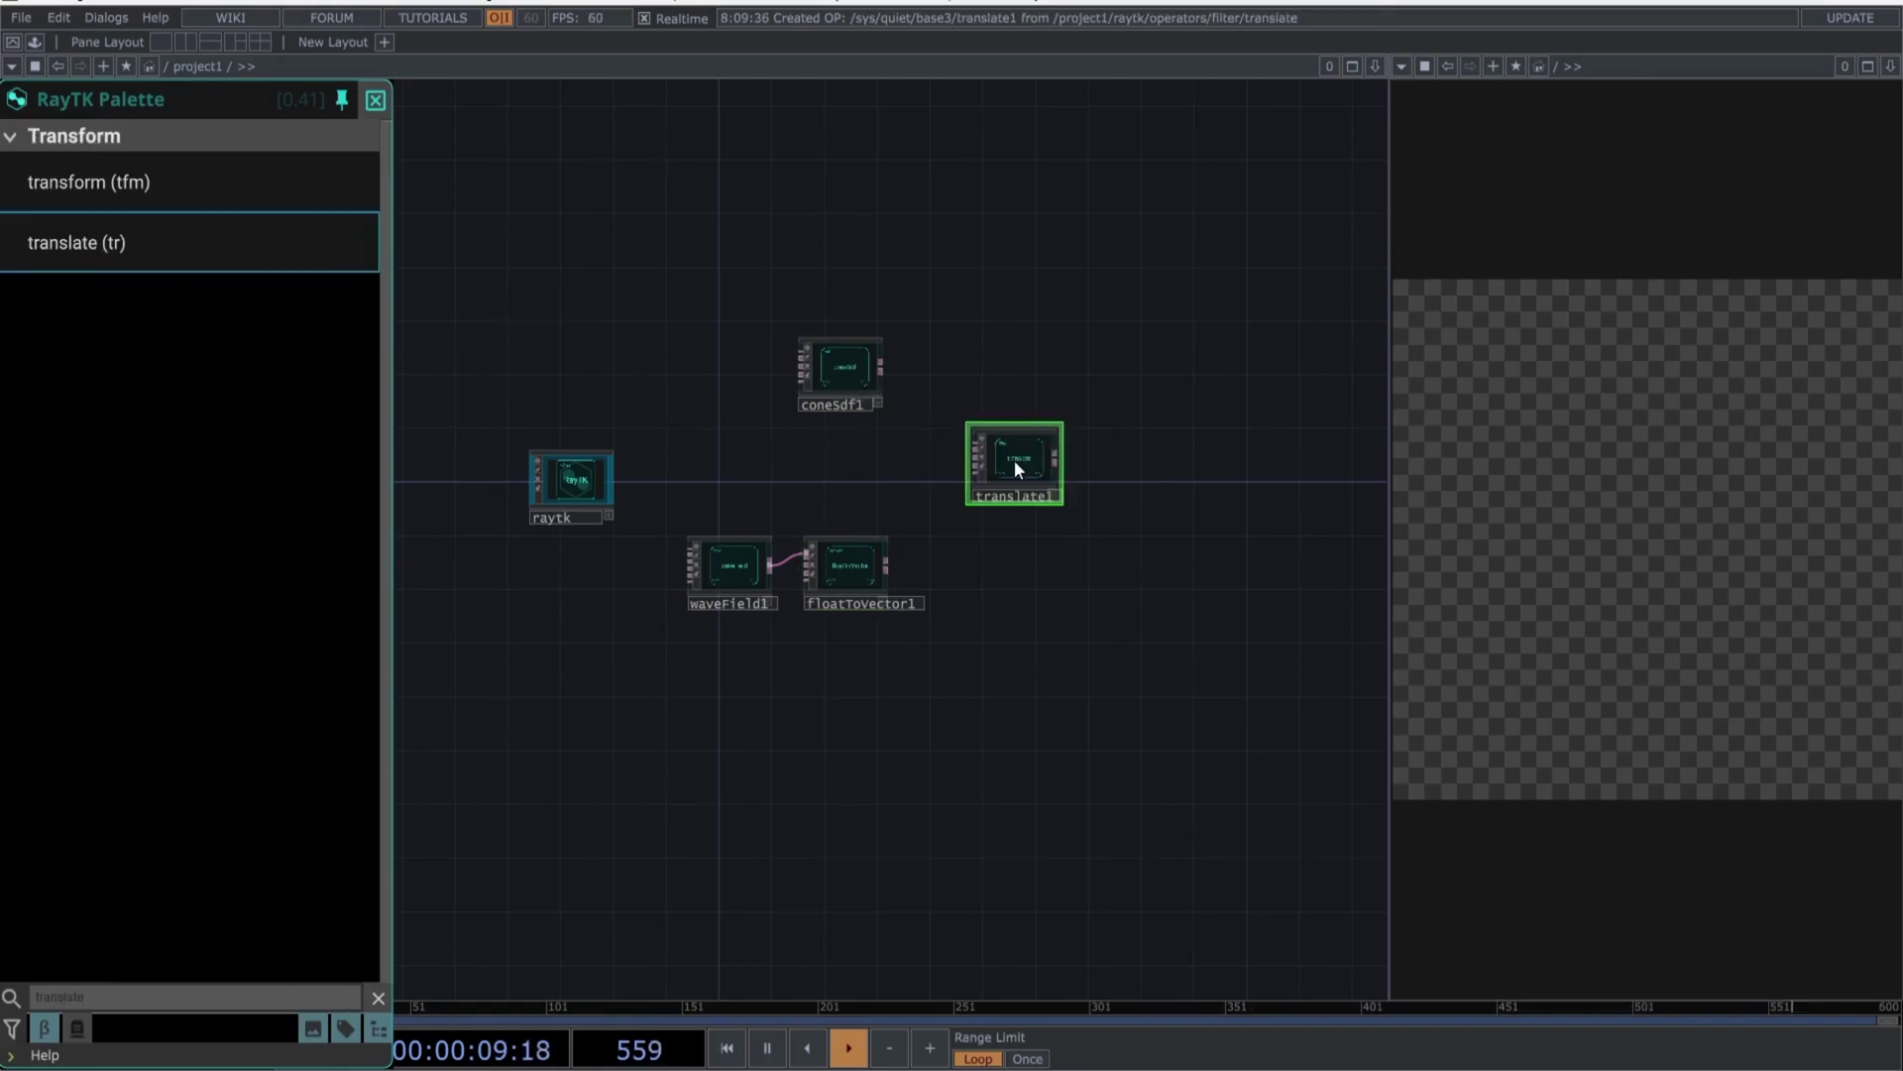
drag(973, 448, 890, 375)
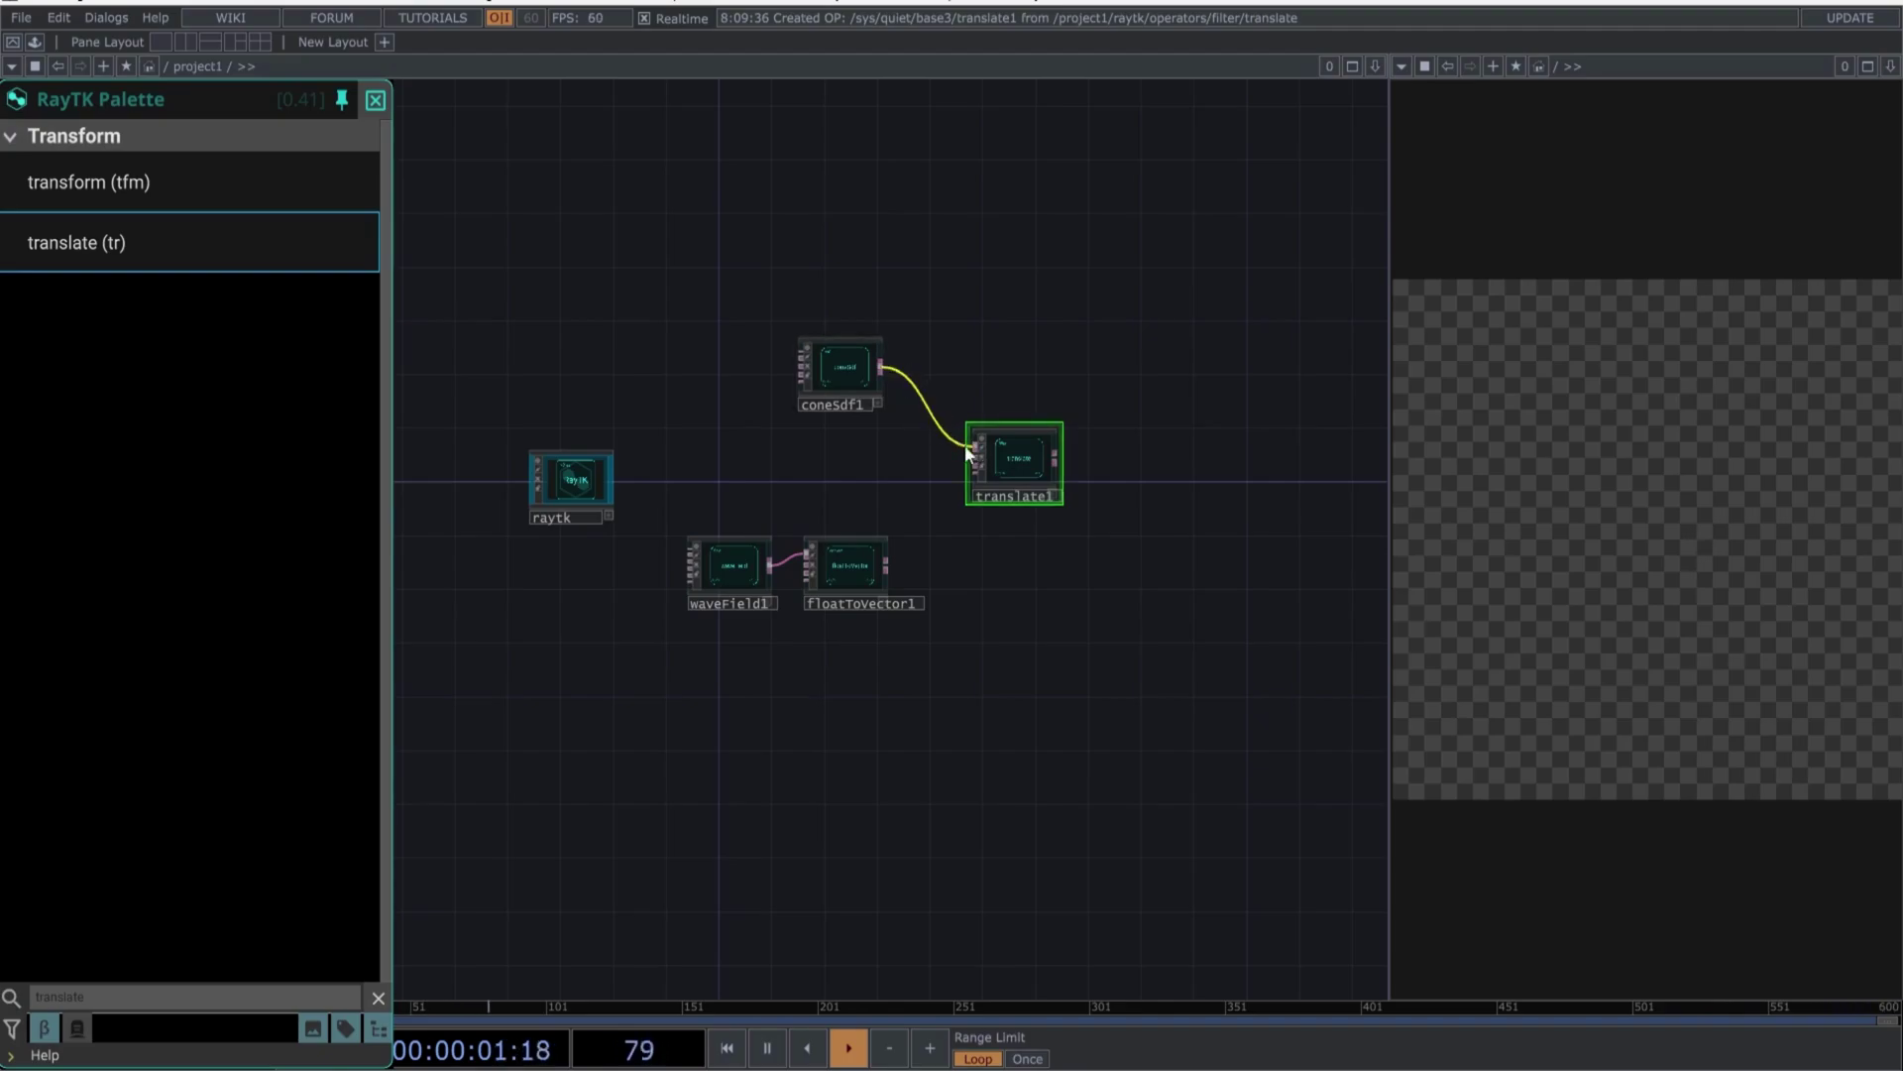
drag(973, 458, 892, 564)
drag(1081, 560, 1040, 563)
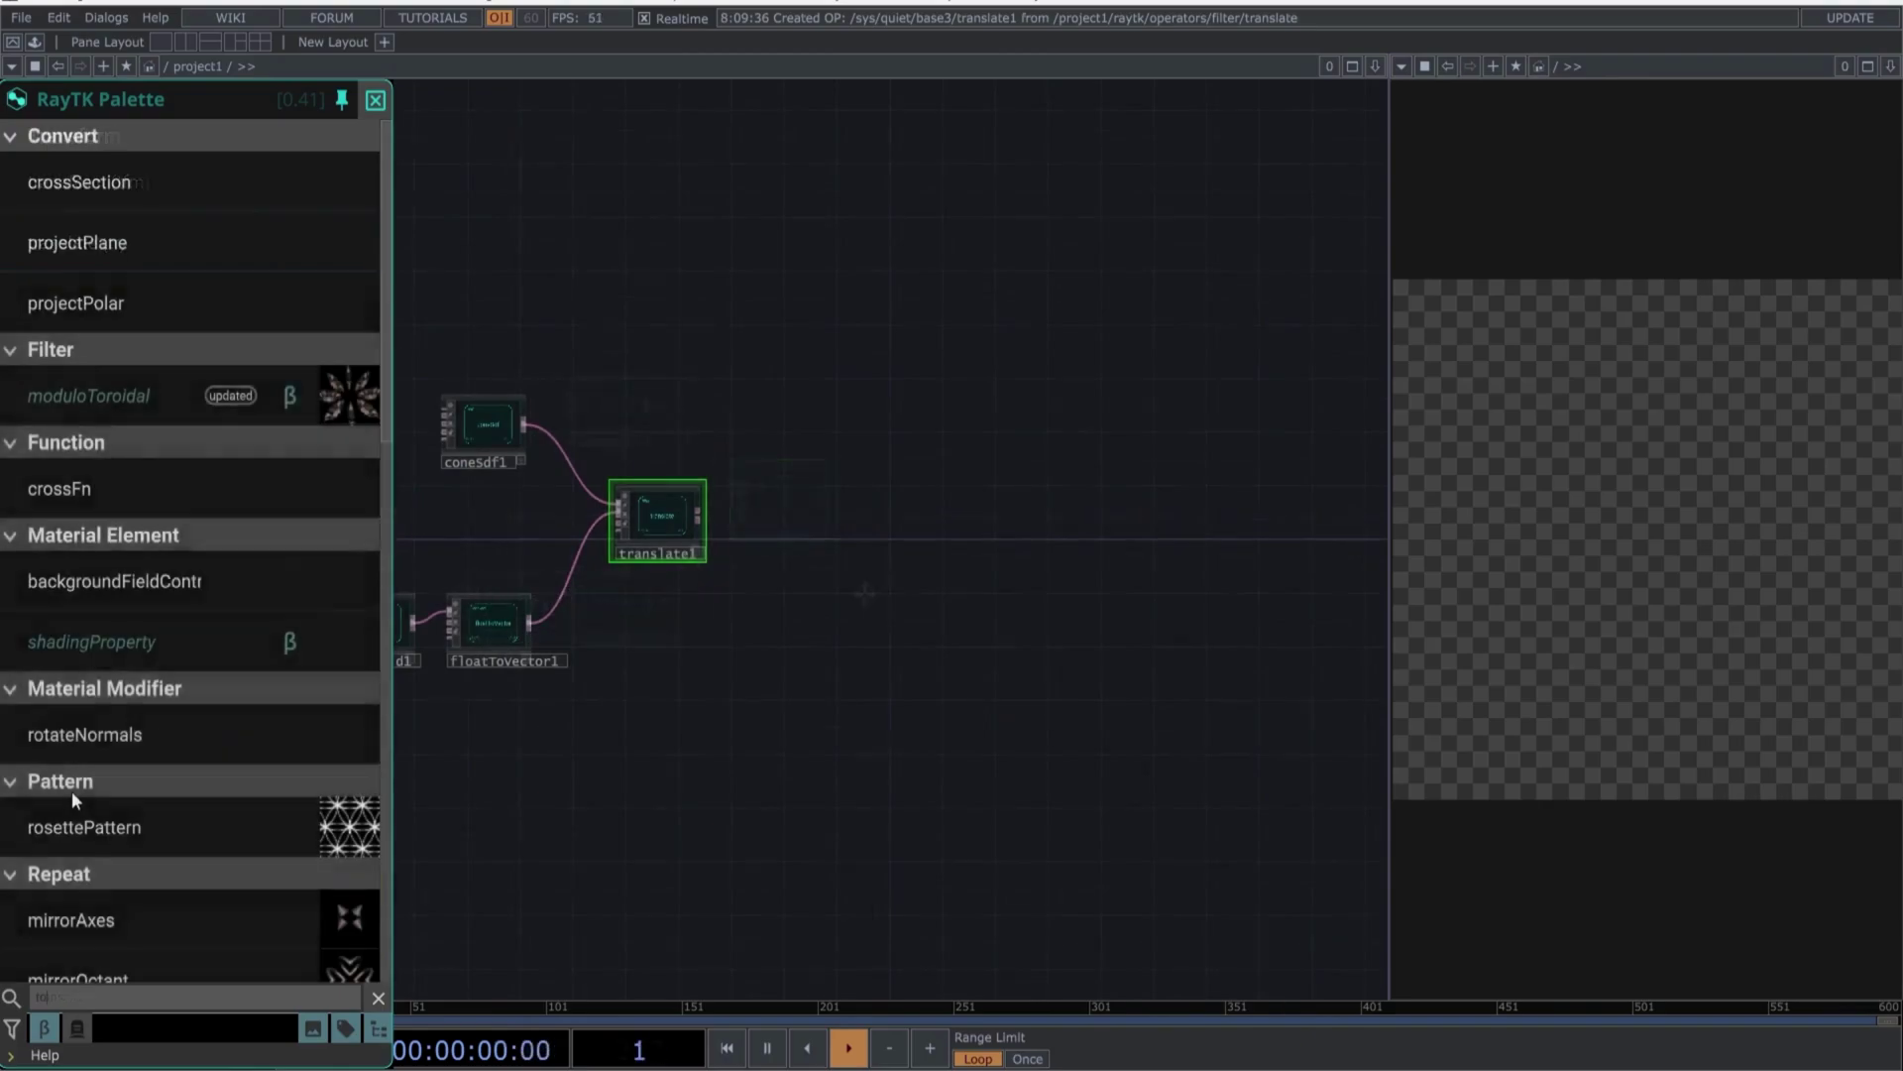
Add rotate1 after translate1, then a modulo1D wired from rotate1
text(tate)
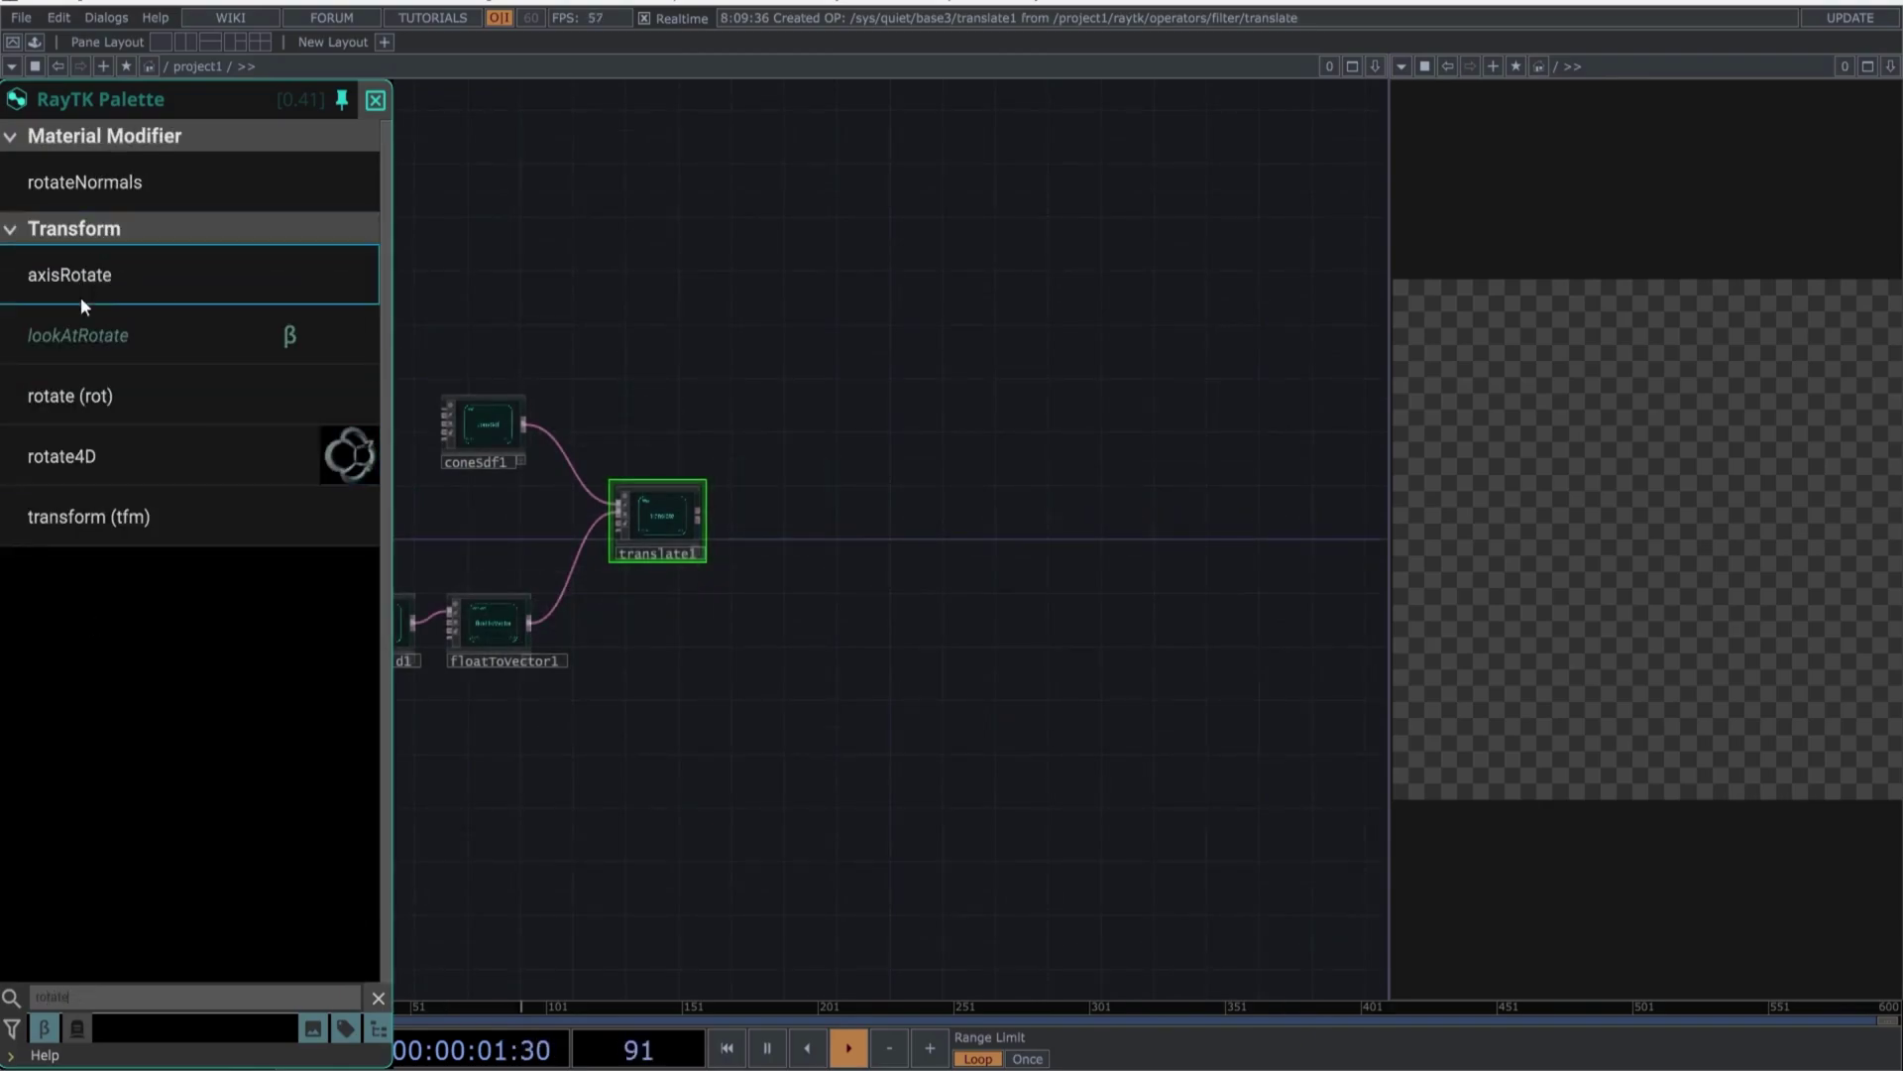
click(79, 395)
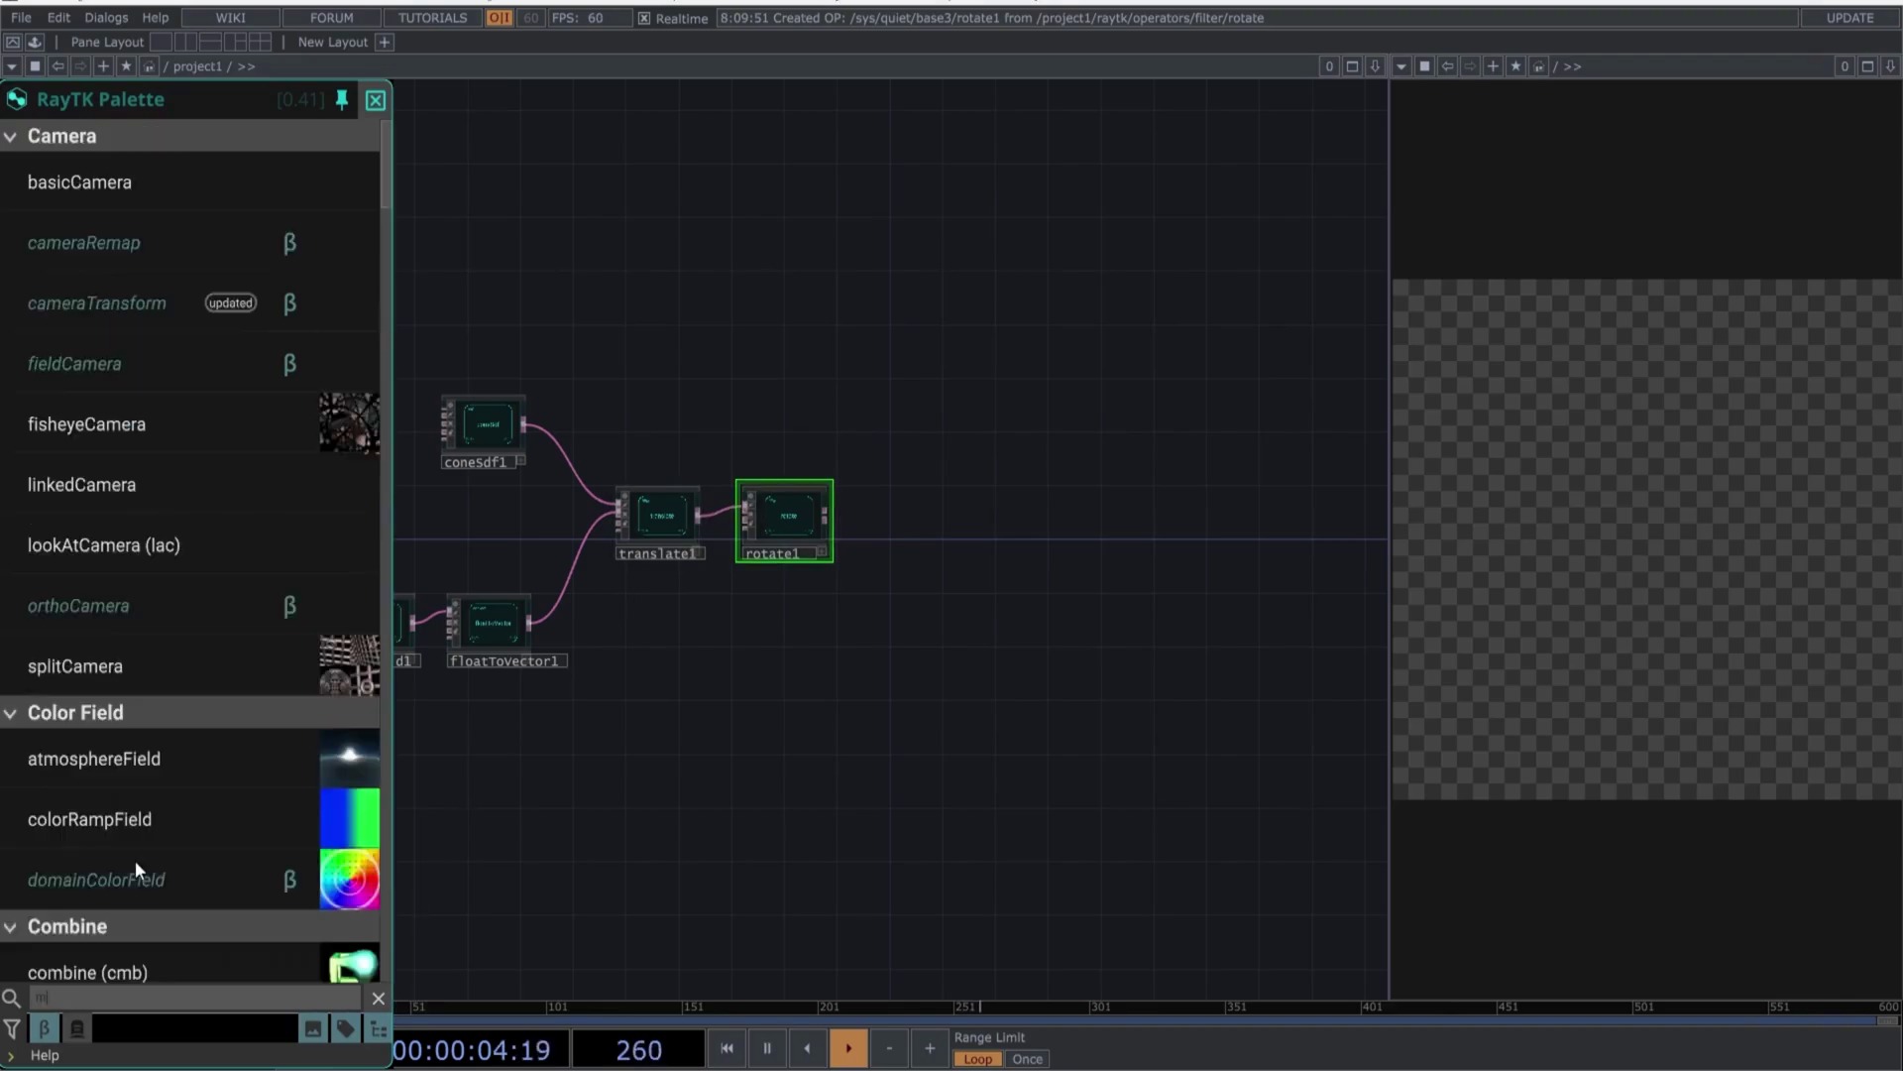
text(odu)
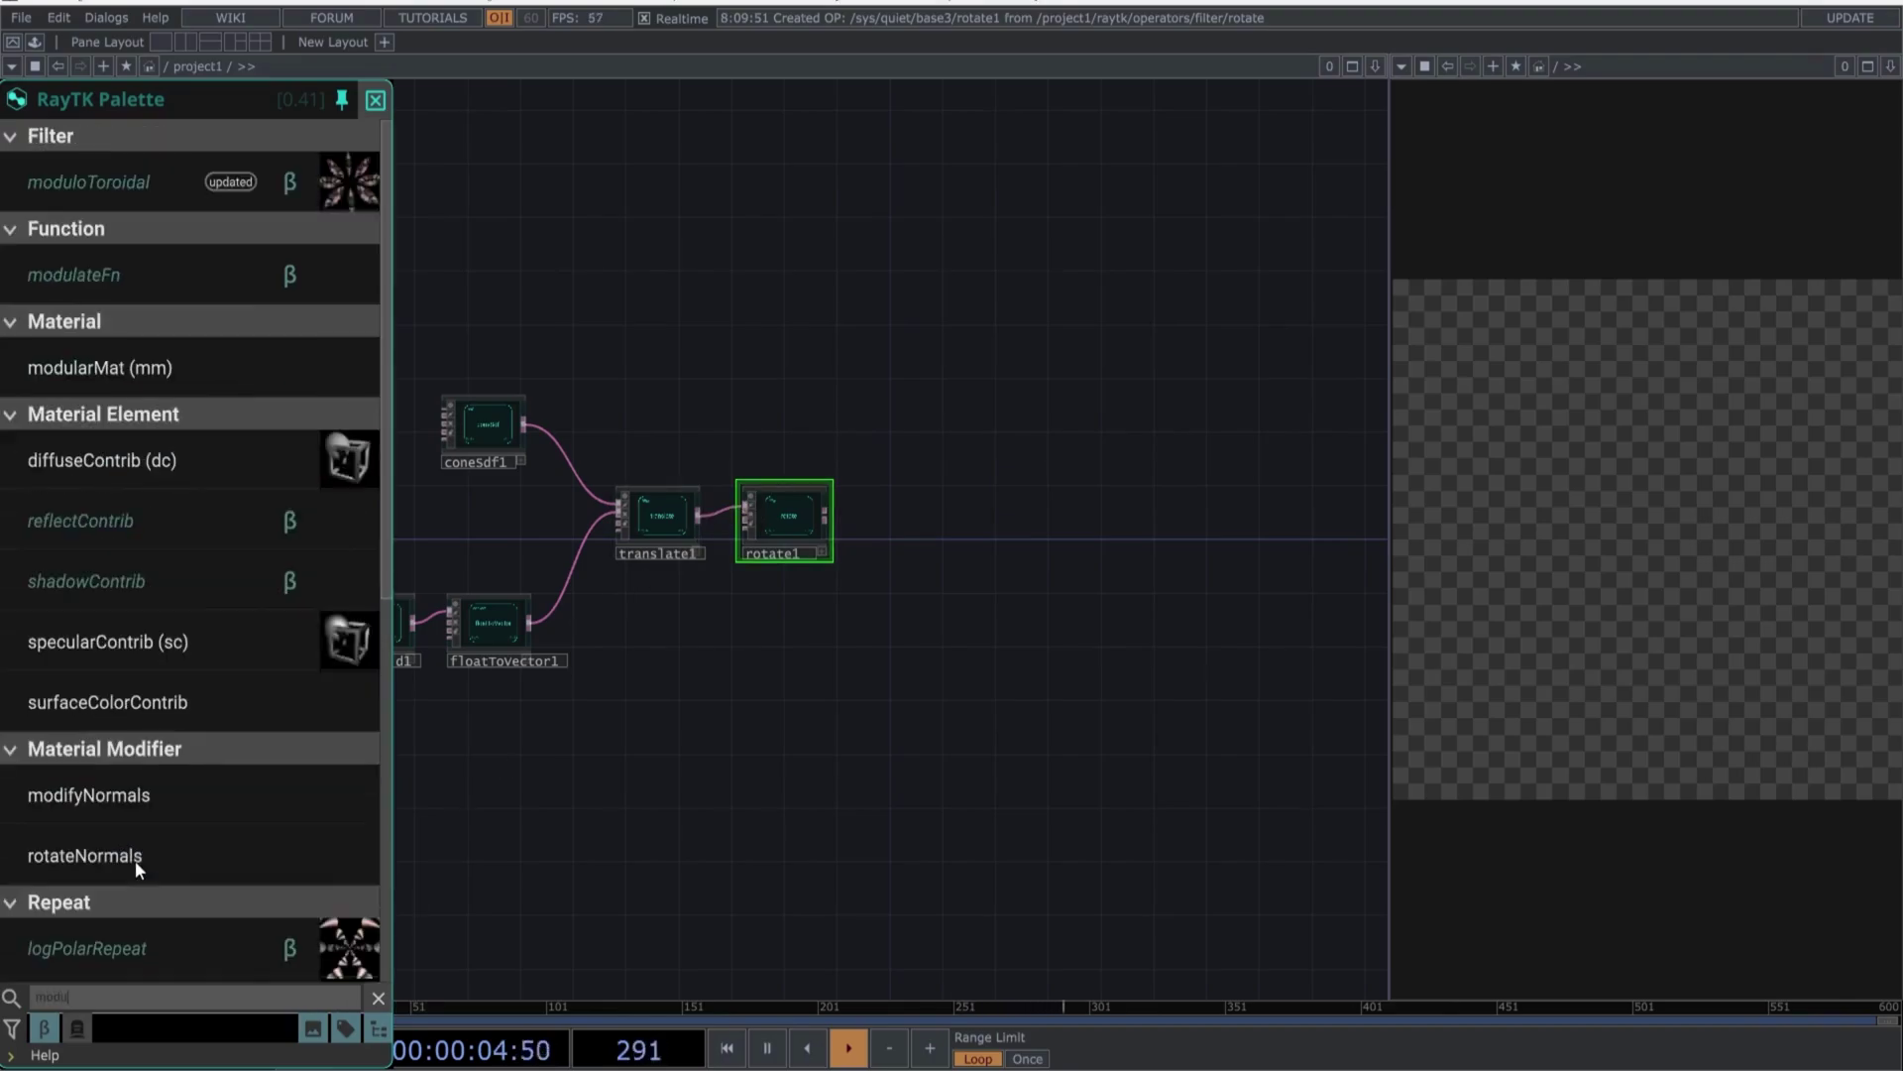
text(lo1)
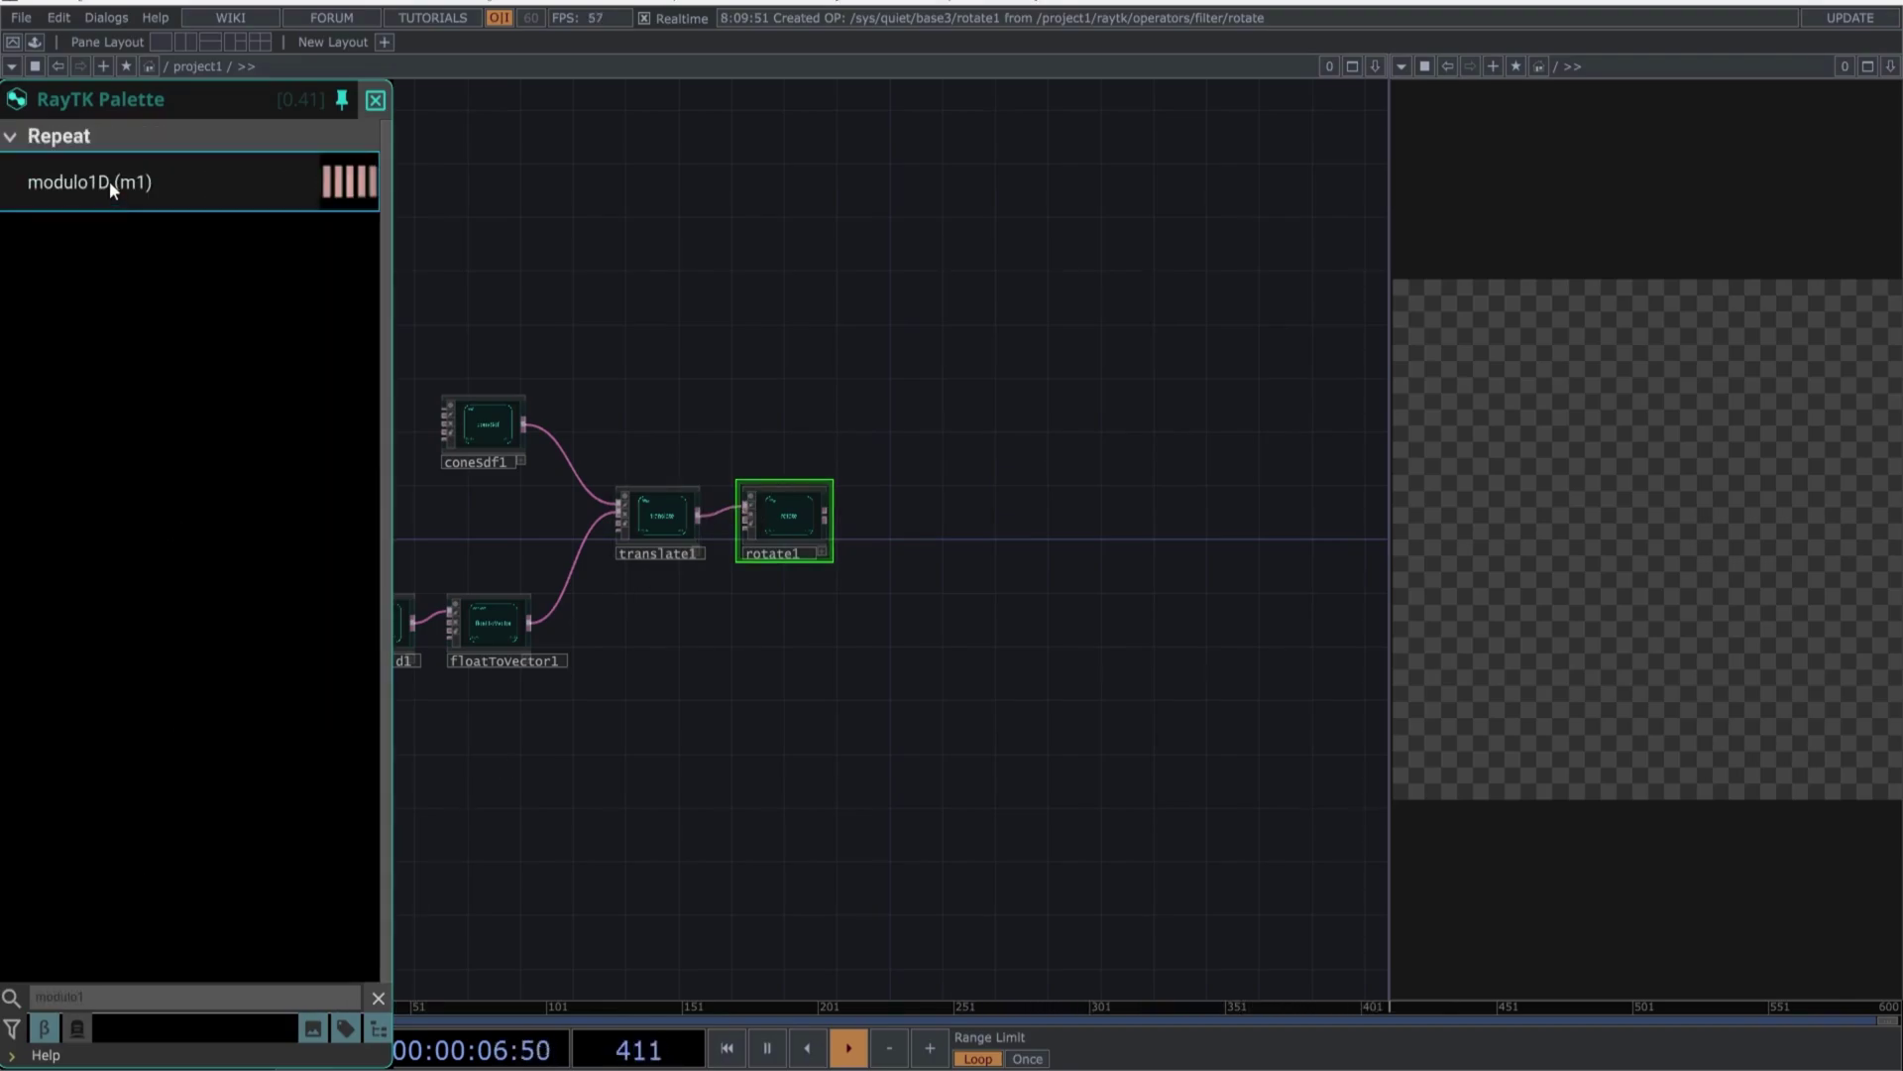
click(109, 181)
click(912, 522)
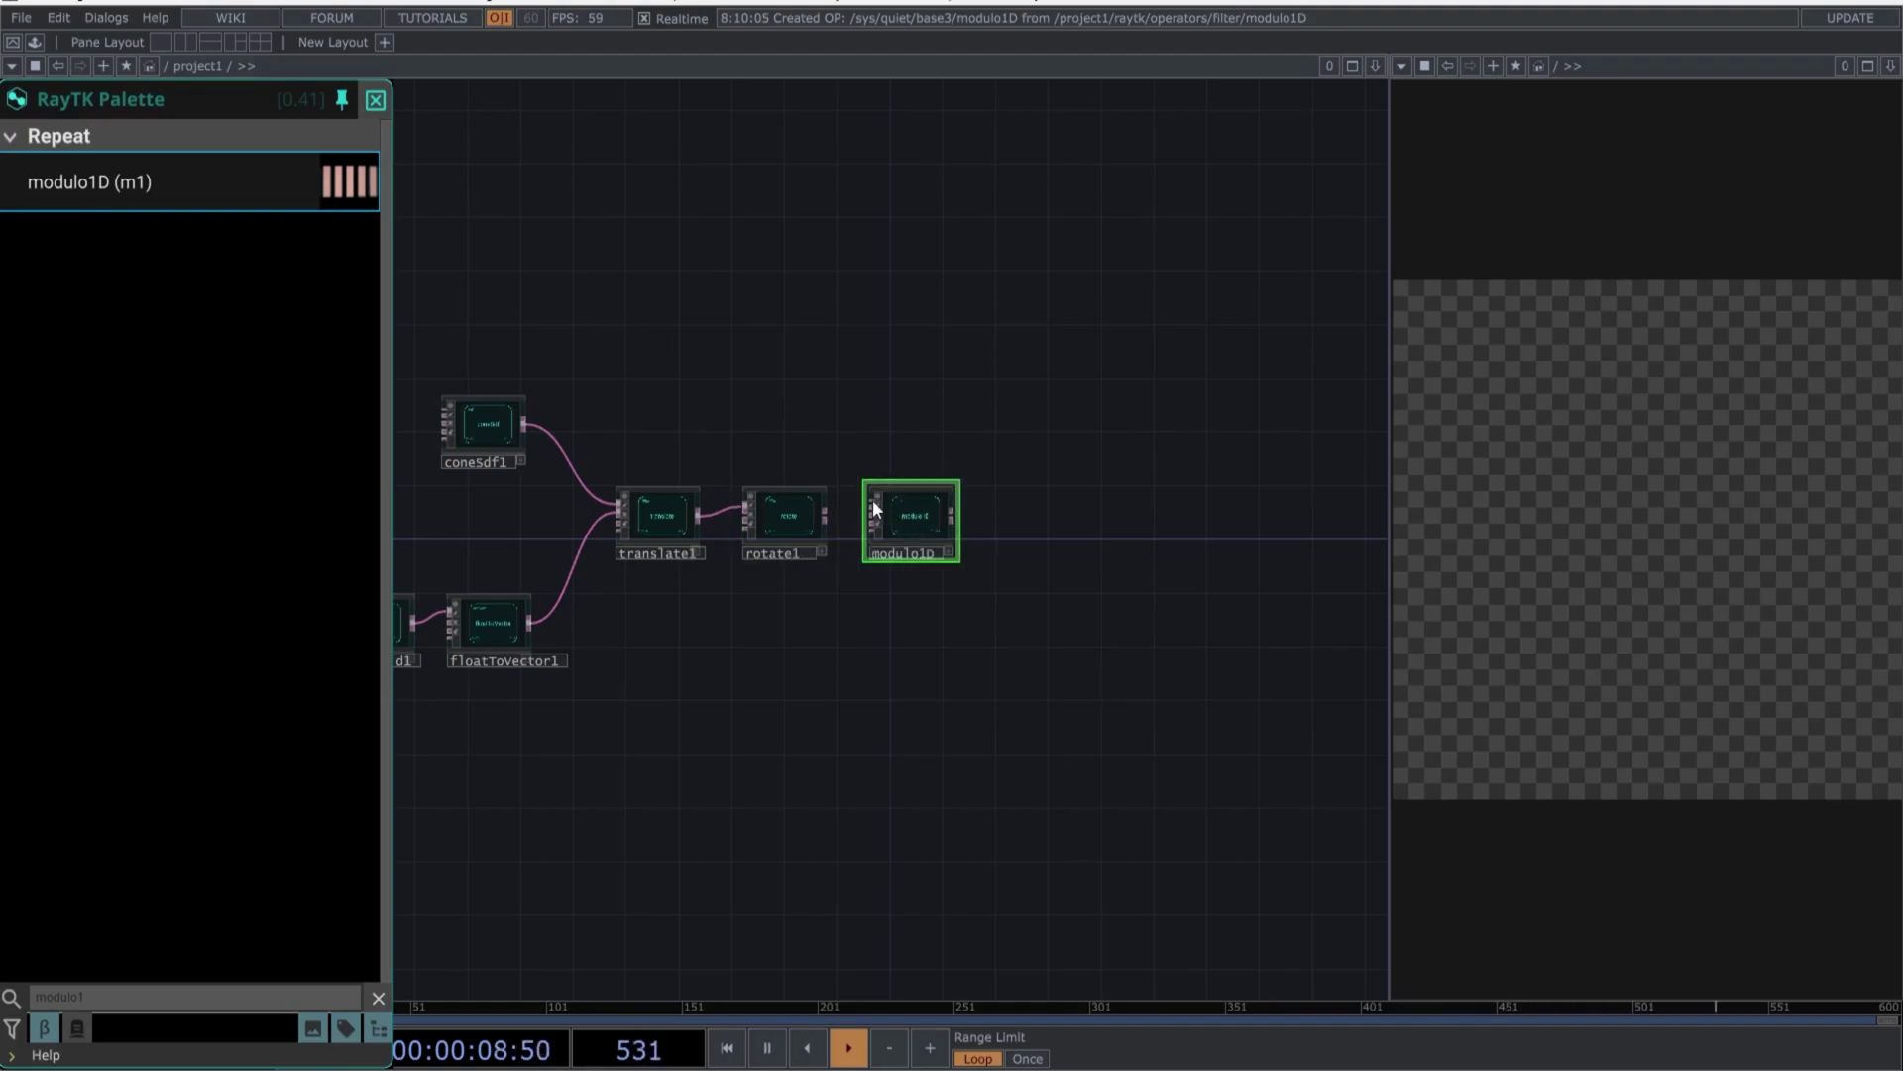
drag(873, 502, 828, 511)
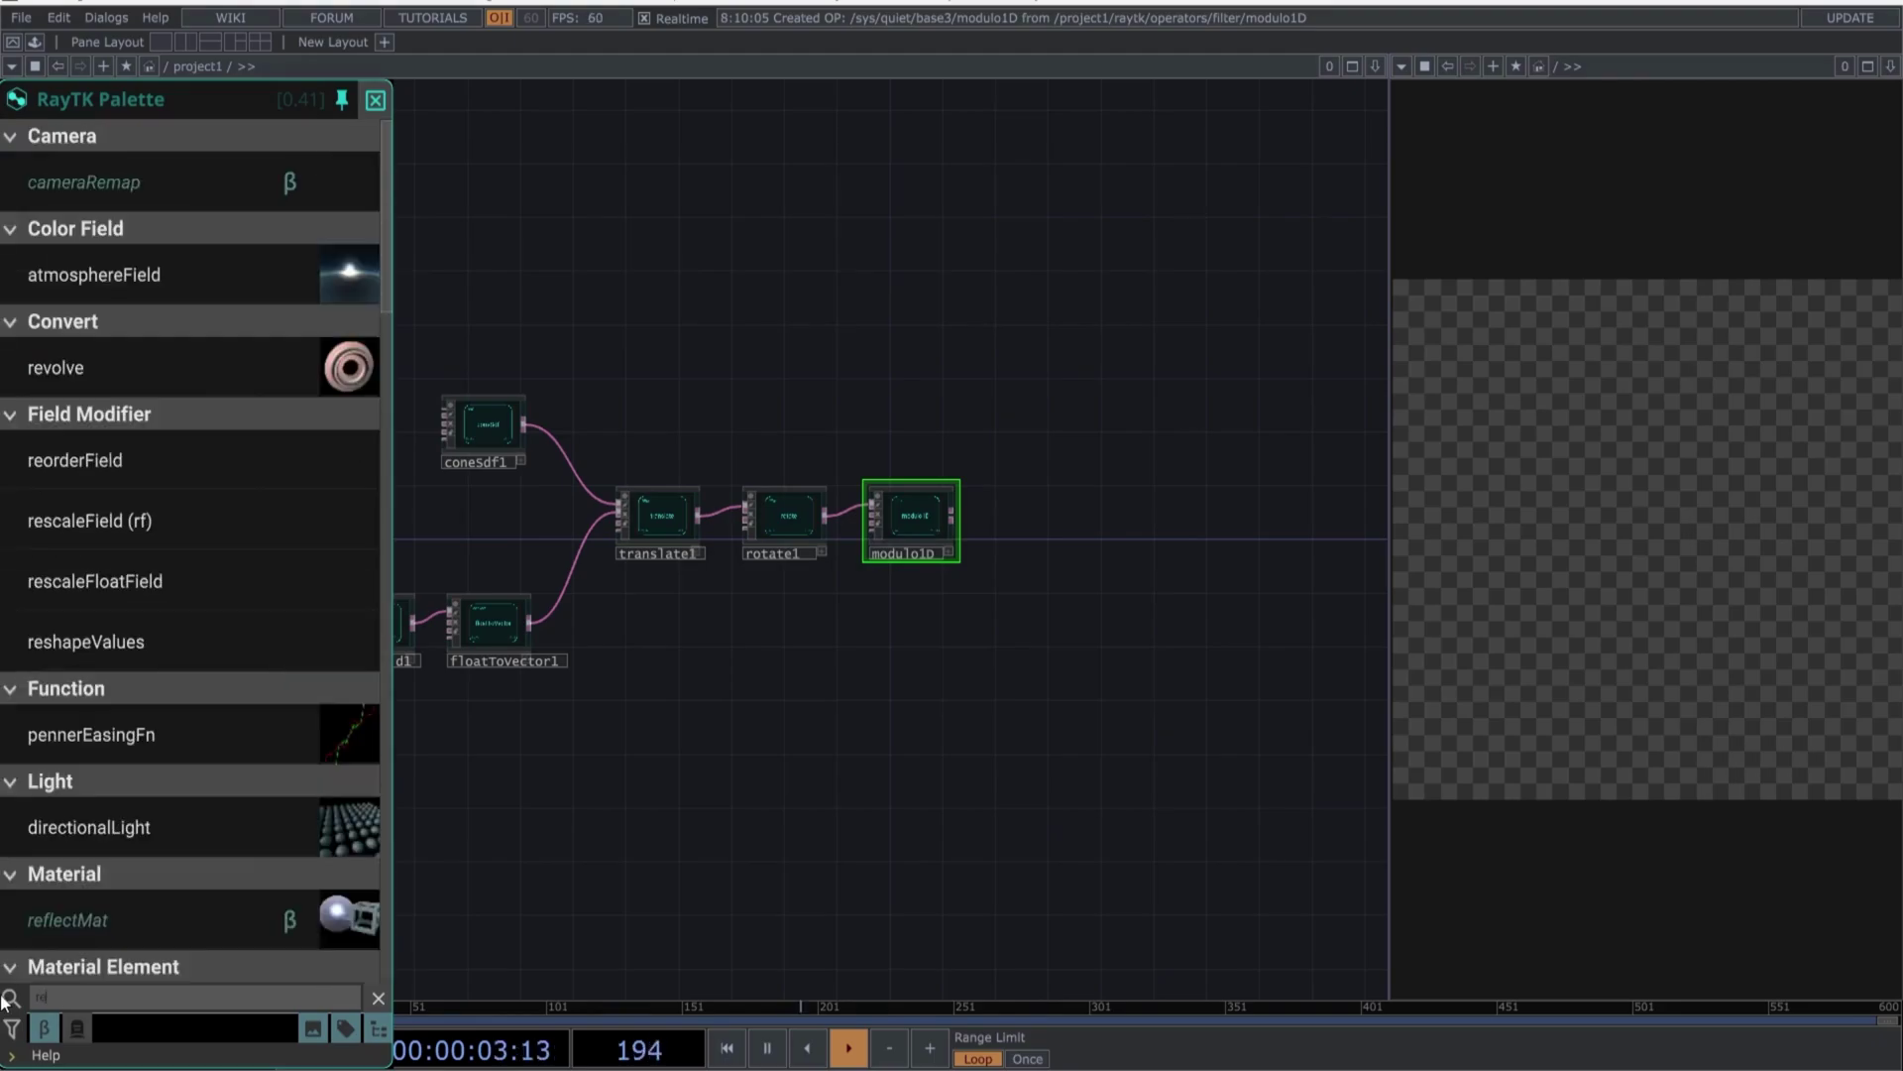
Add reflect1 after modulo1D
text(fle)
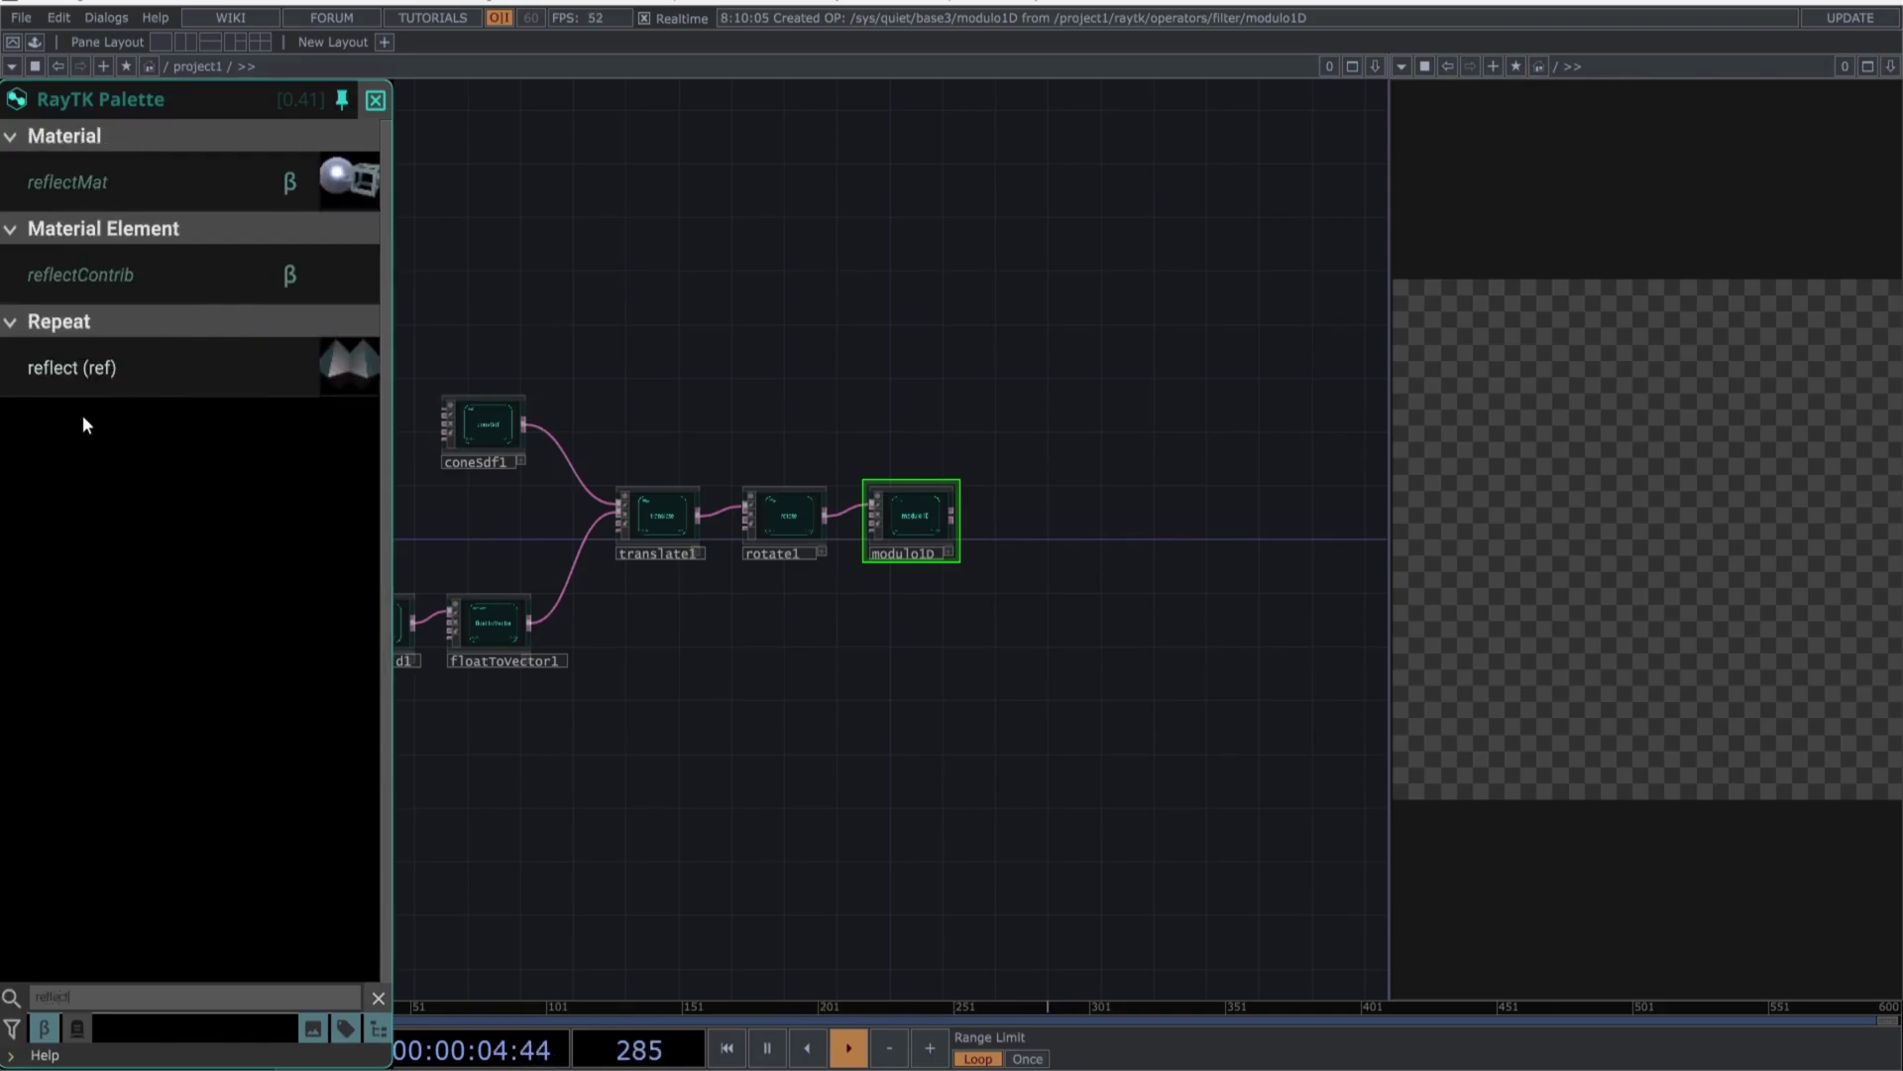
click(91, 371)
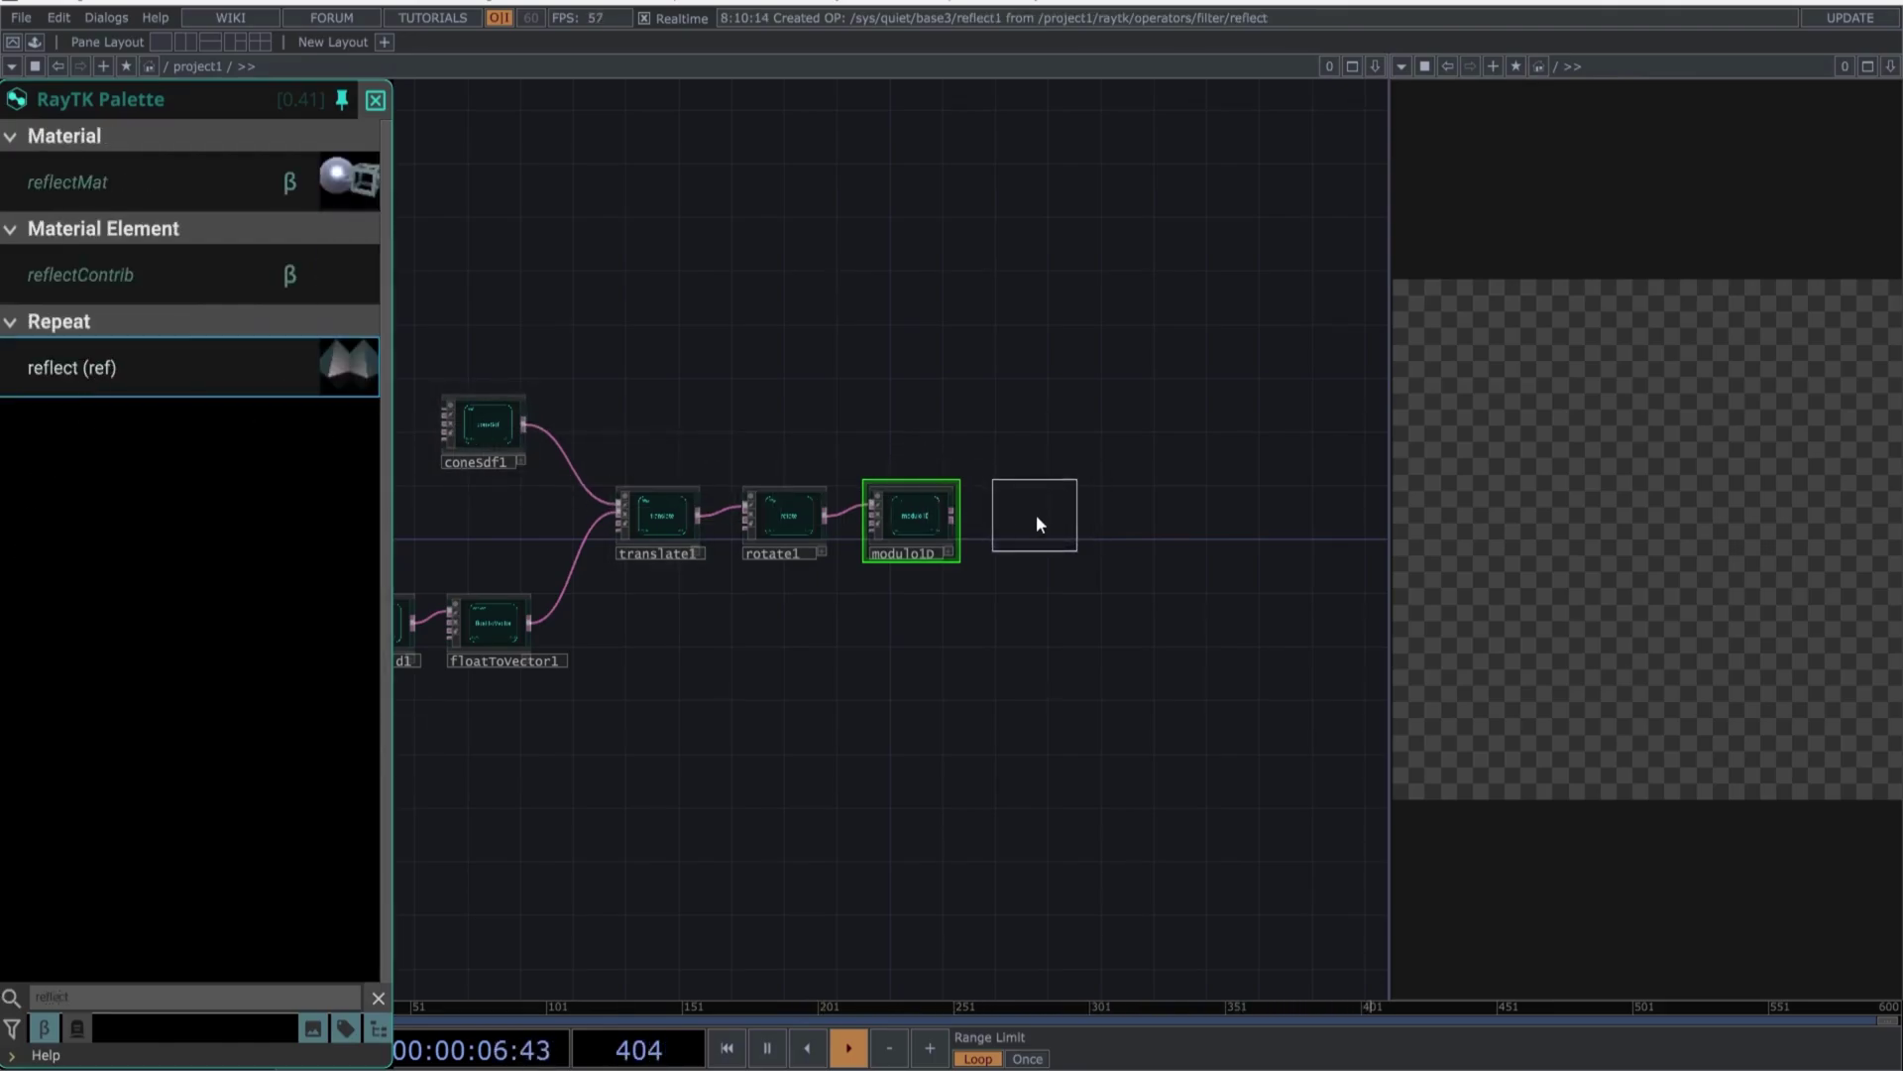
click(1037, 517)
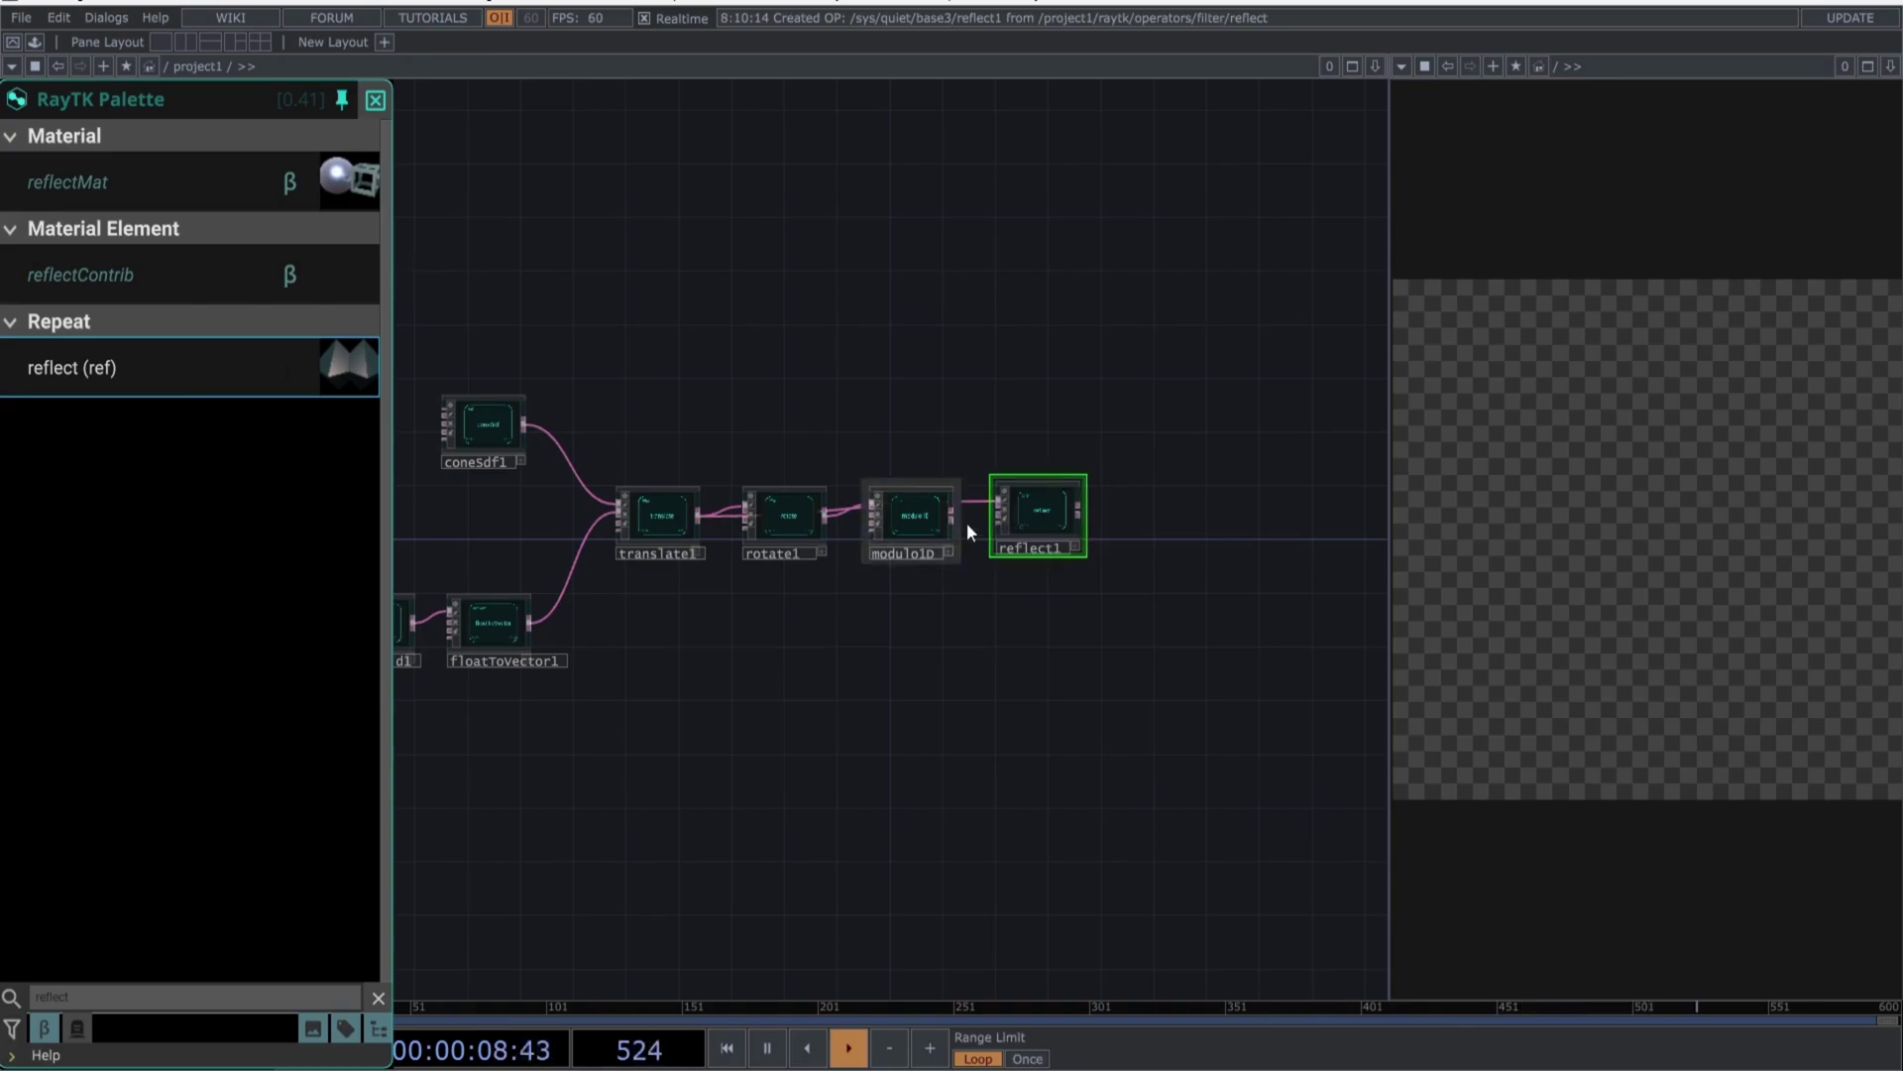
scroll(963, 515, up, 2)
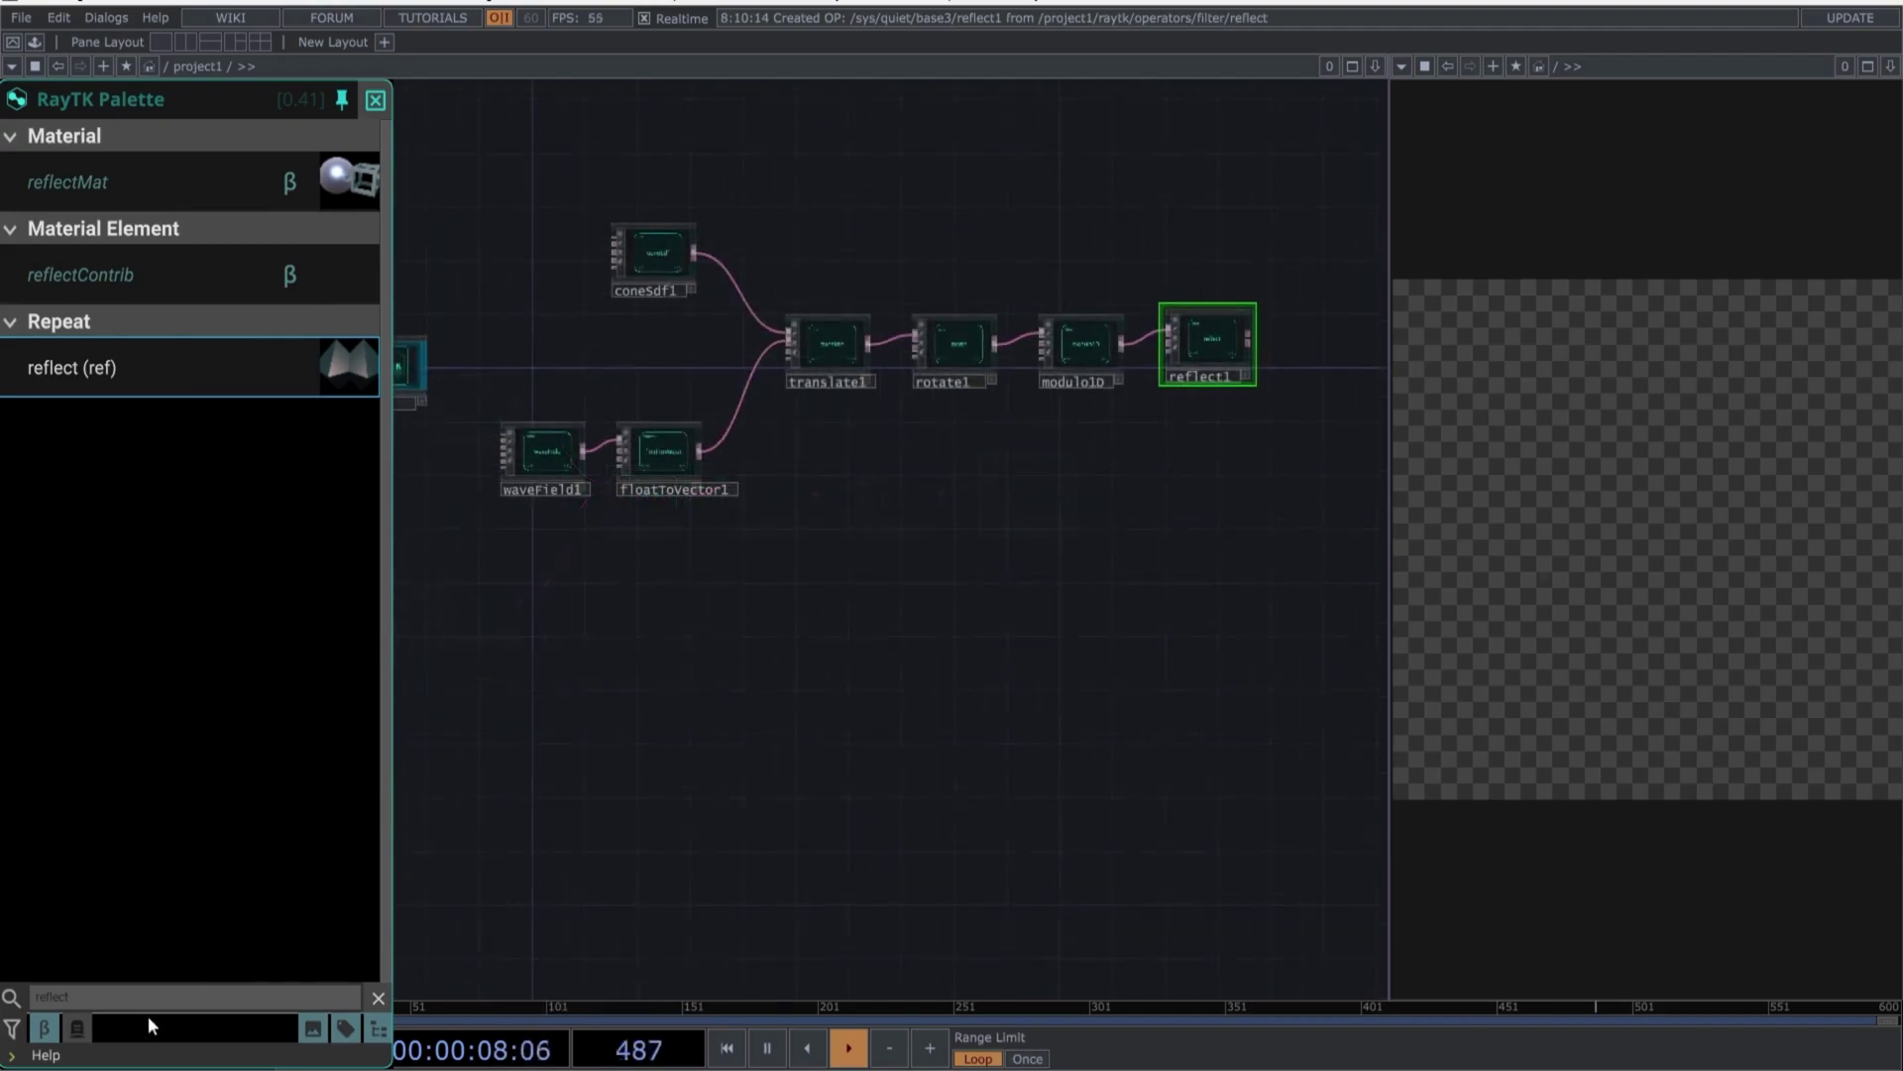
Add a cylinderSdf1 below the main chain
double_click(134, 1008)
key(BackSpace)
text(cyl)
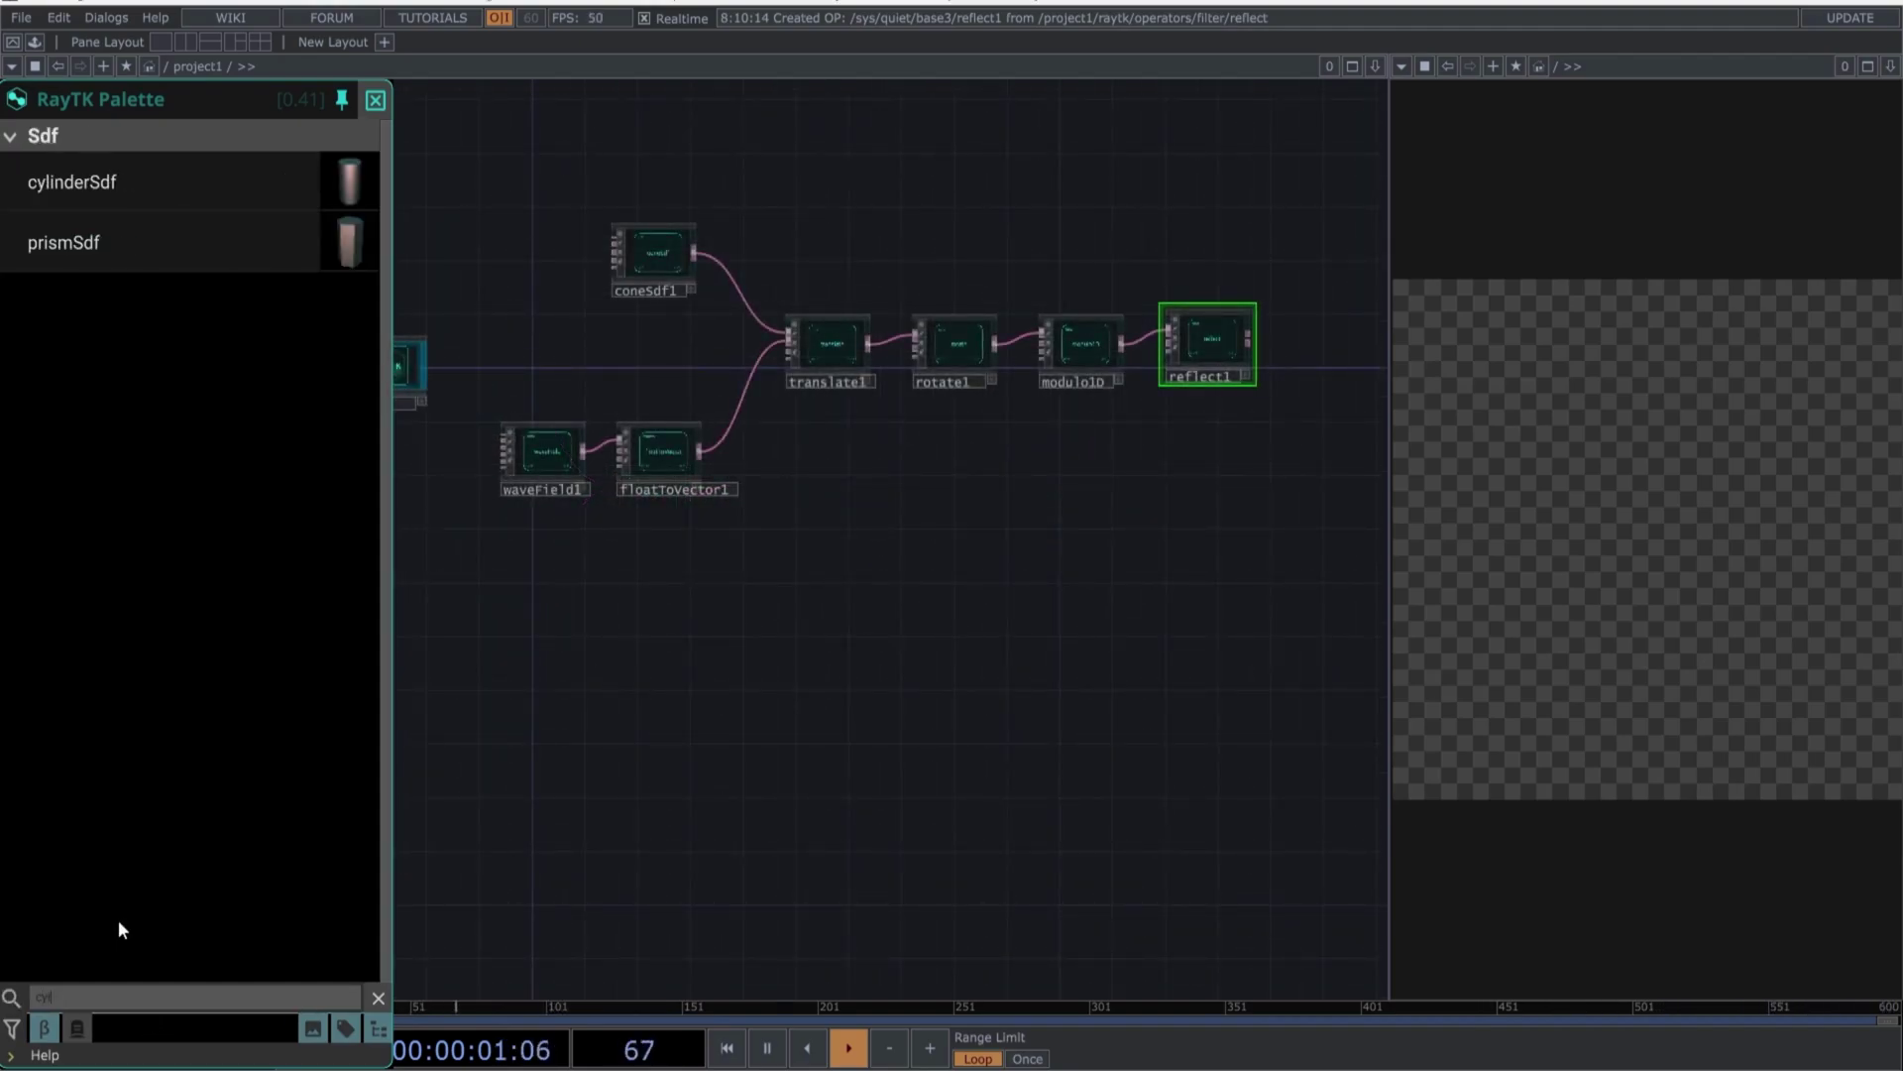
click(131, 193)
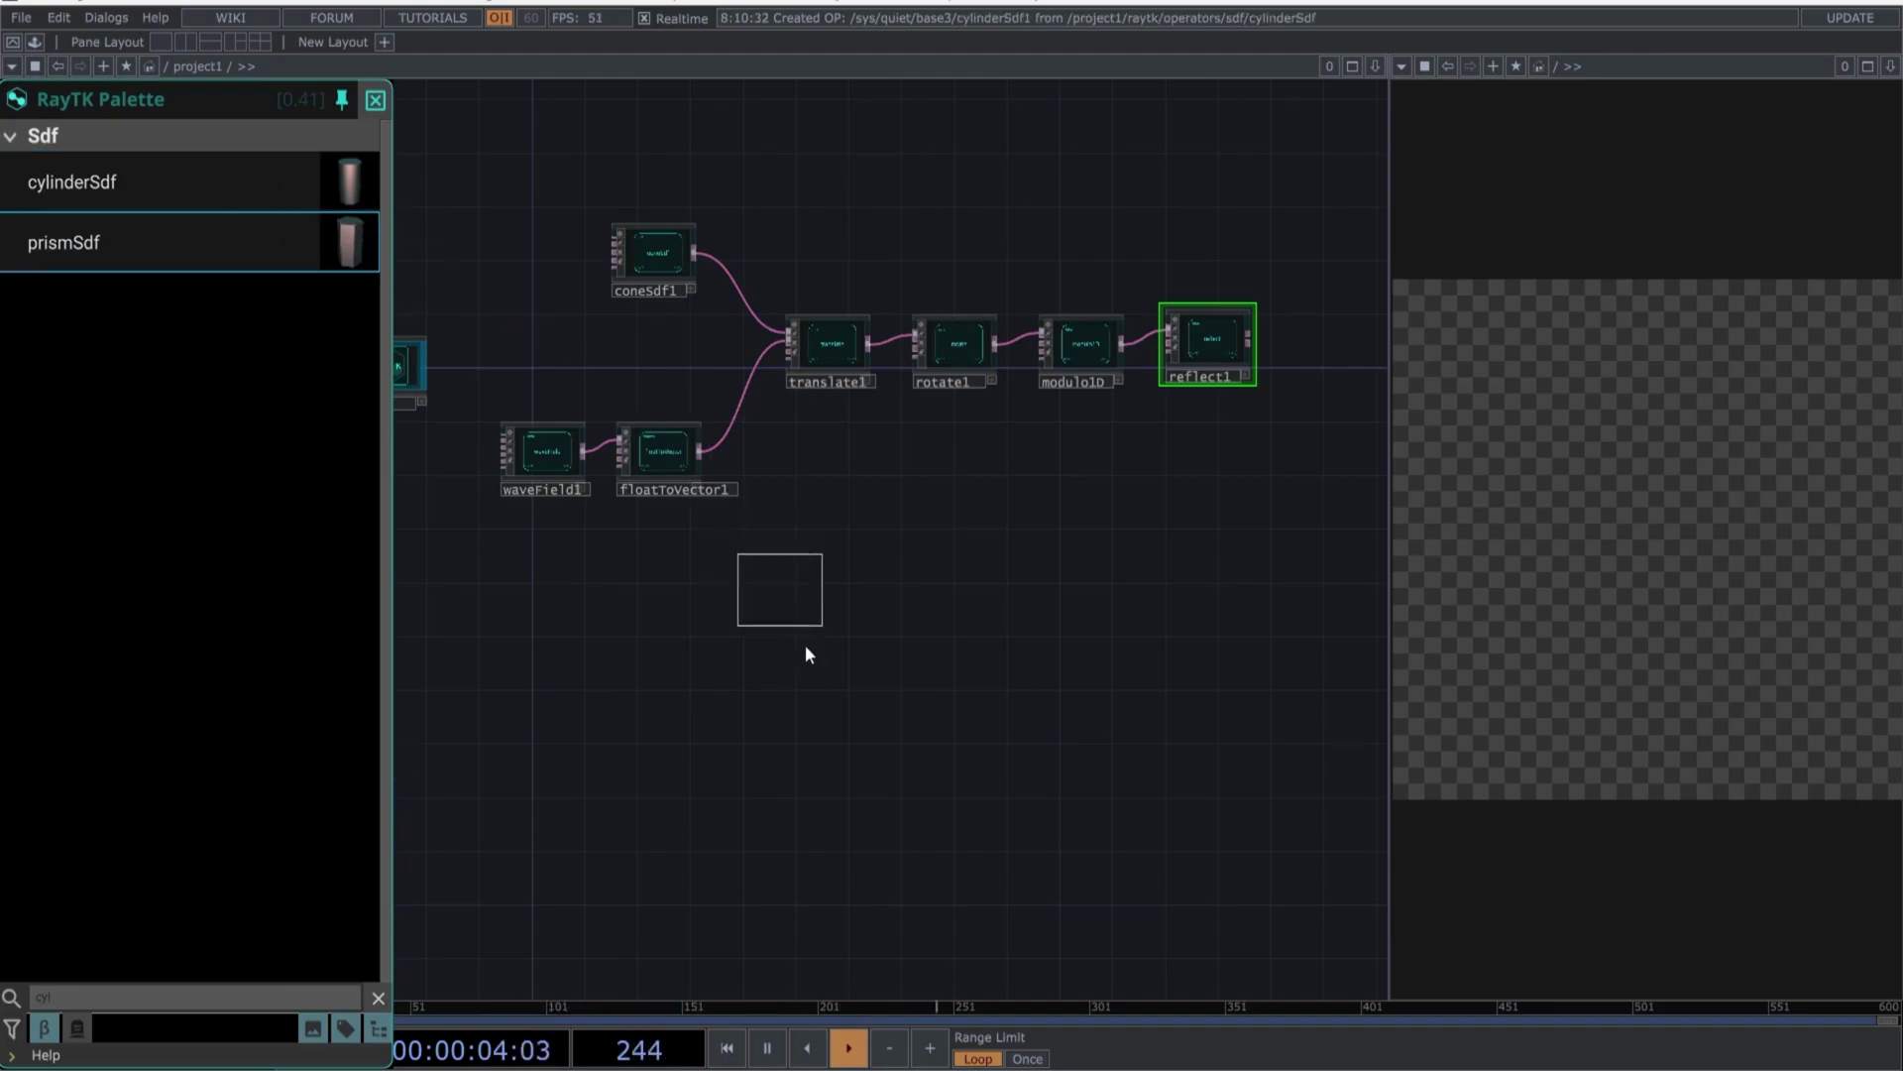
click(835, 640)
Duplicate the waveField1/floatToVector1 pair as waveField2/floatToVector2 below cylinderSdf1
right_drag(744, 500, 519, 442)
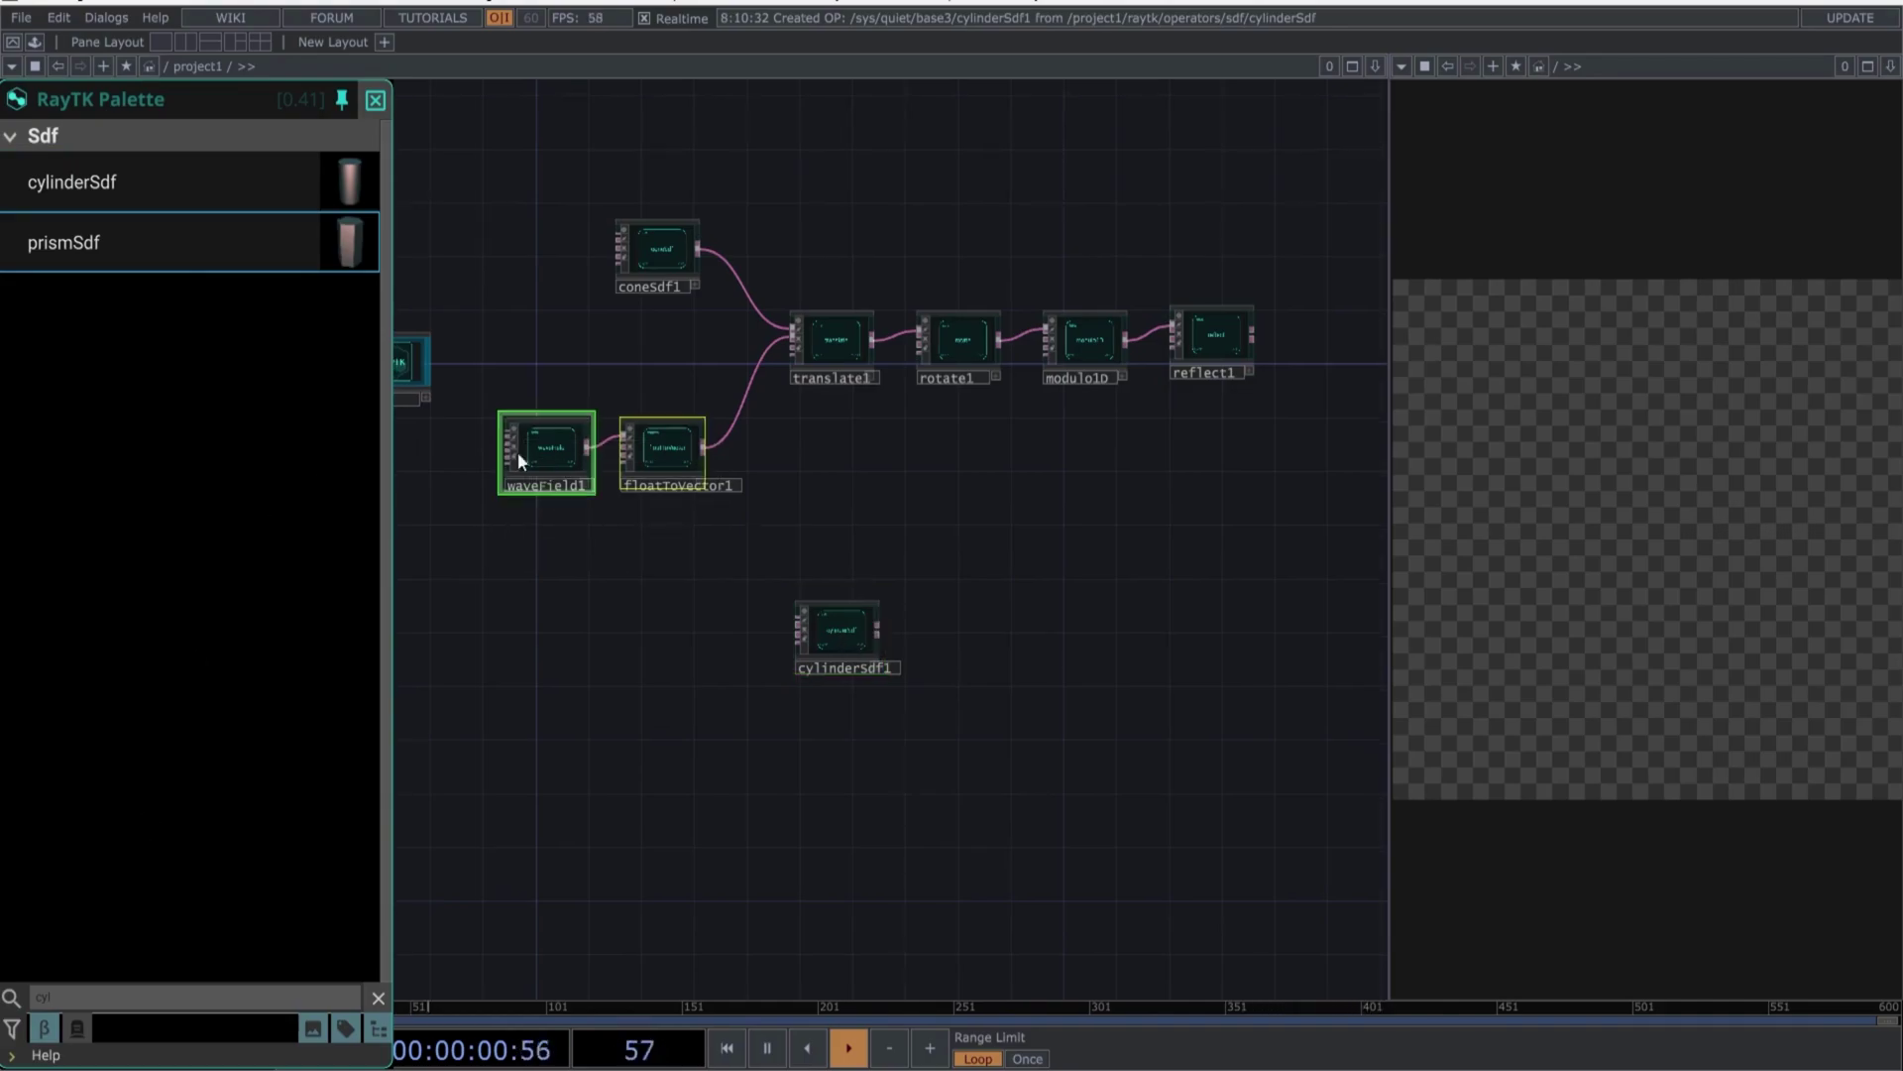
key(ctrl+c)
key(ctrl+v)
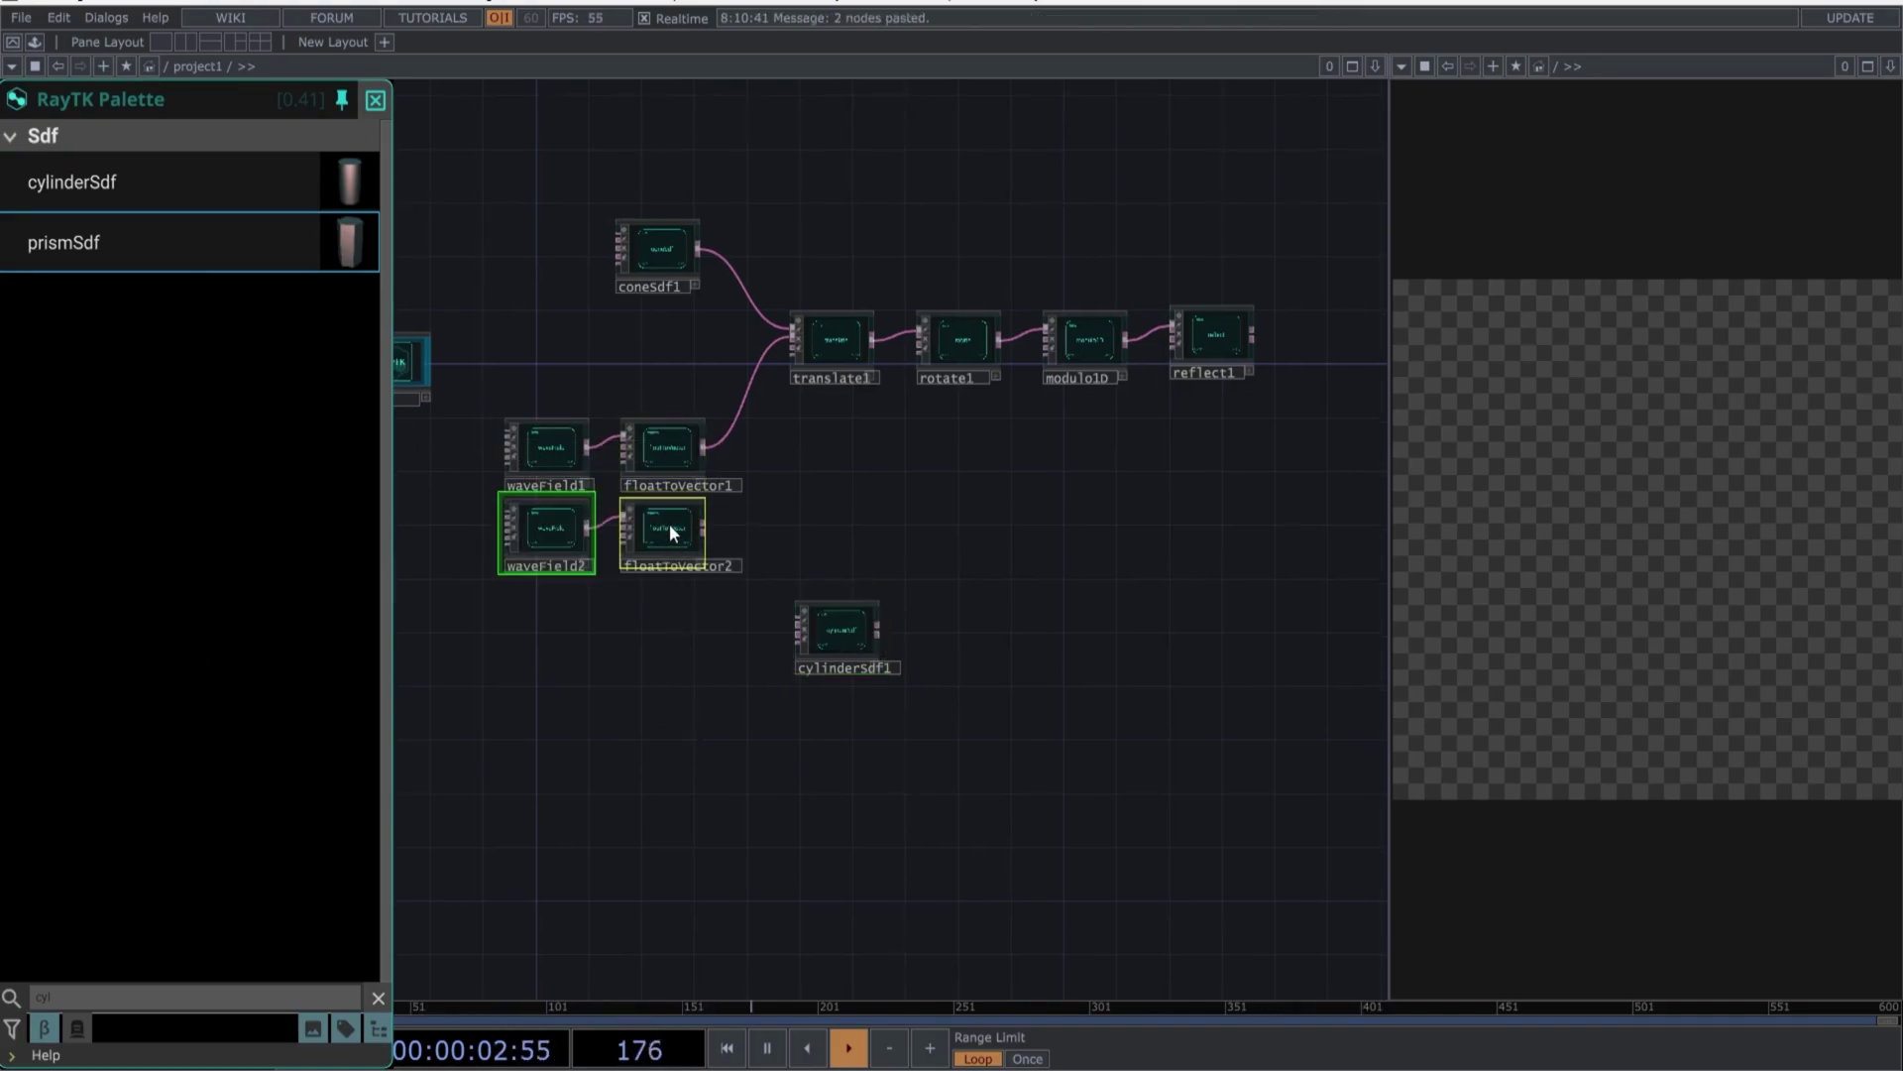
drag(671, 532, 850, 747)
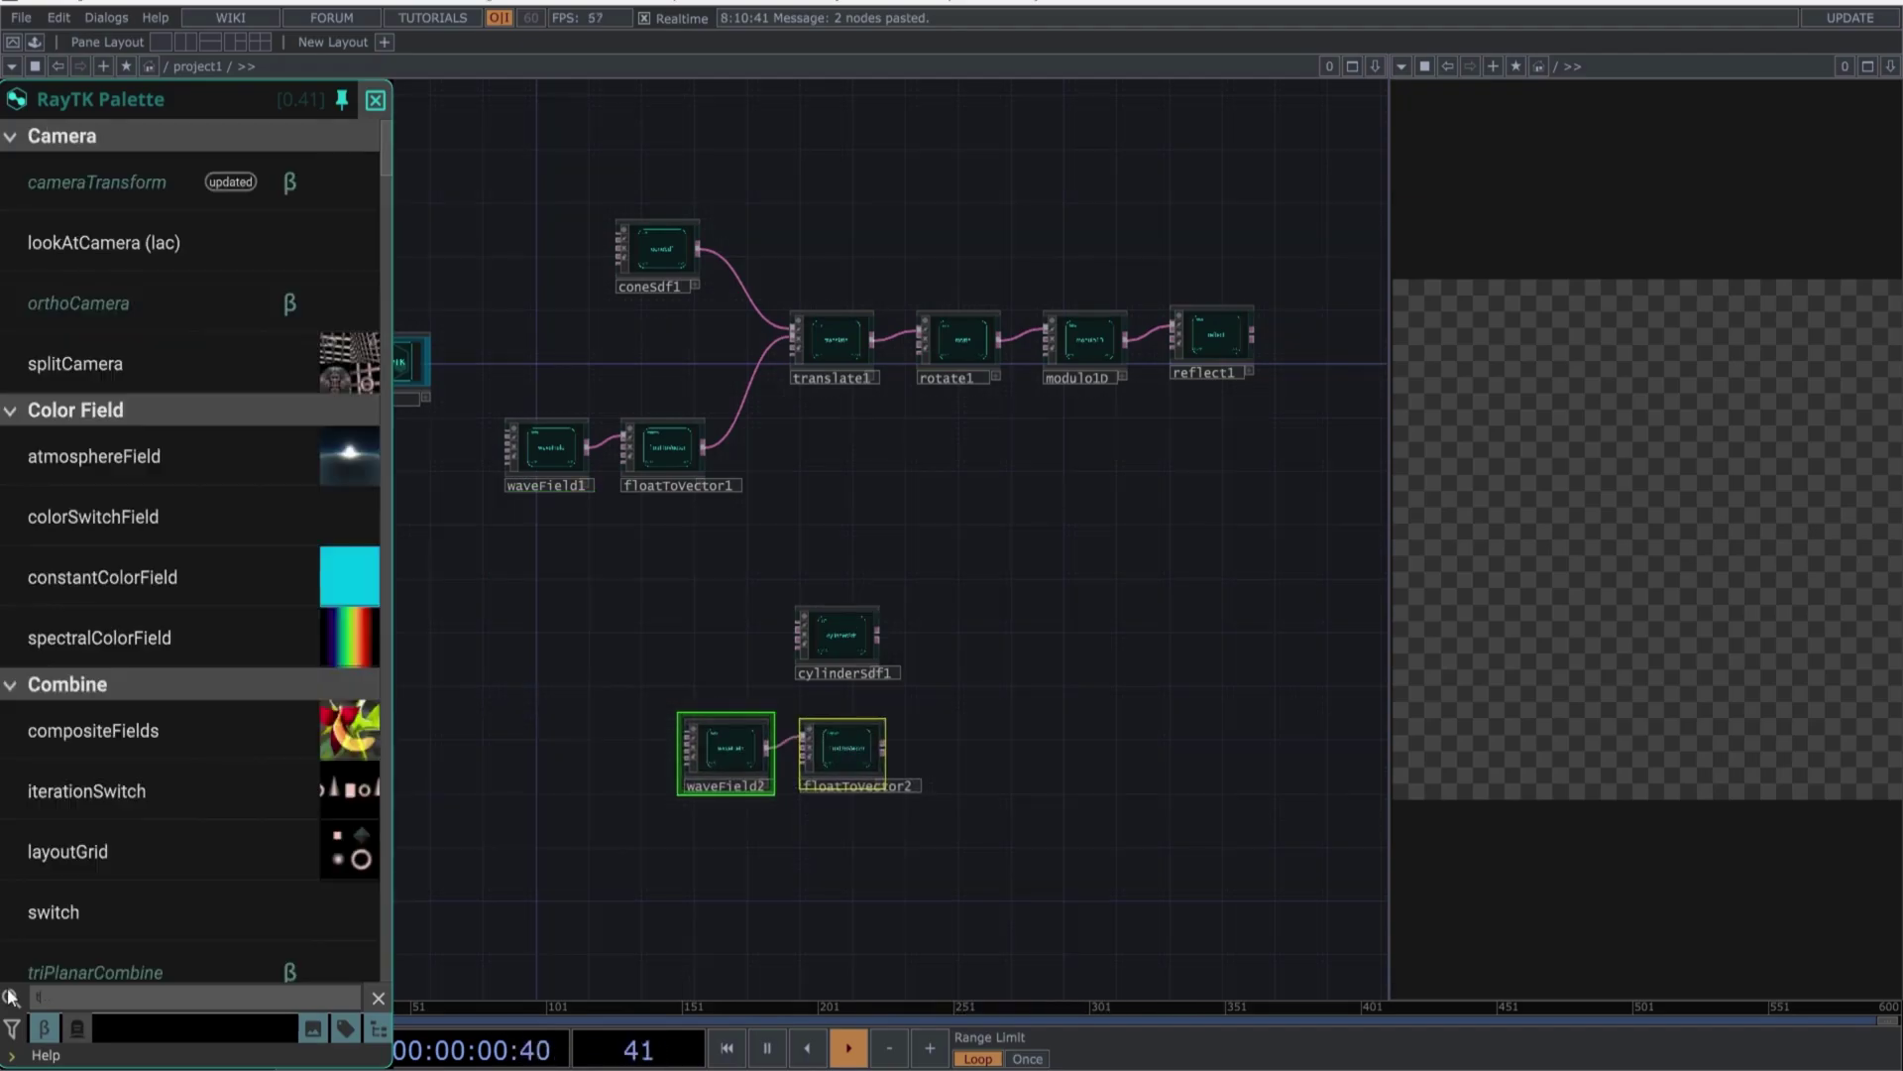
Add translate2 fed by cylinderSdf1 and floatToVector2
text(tra)
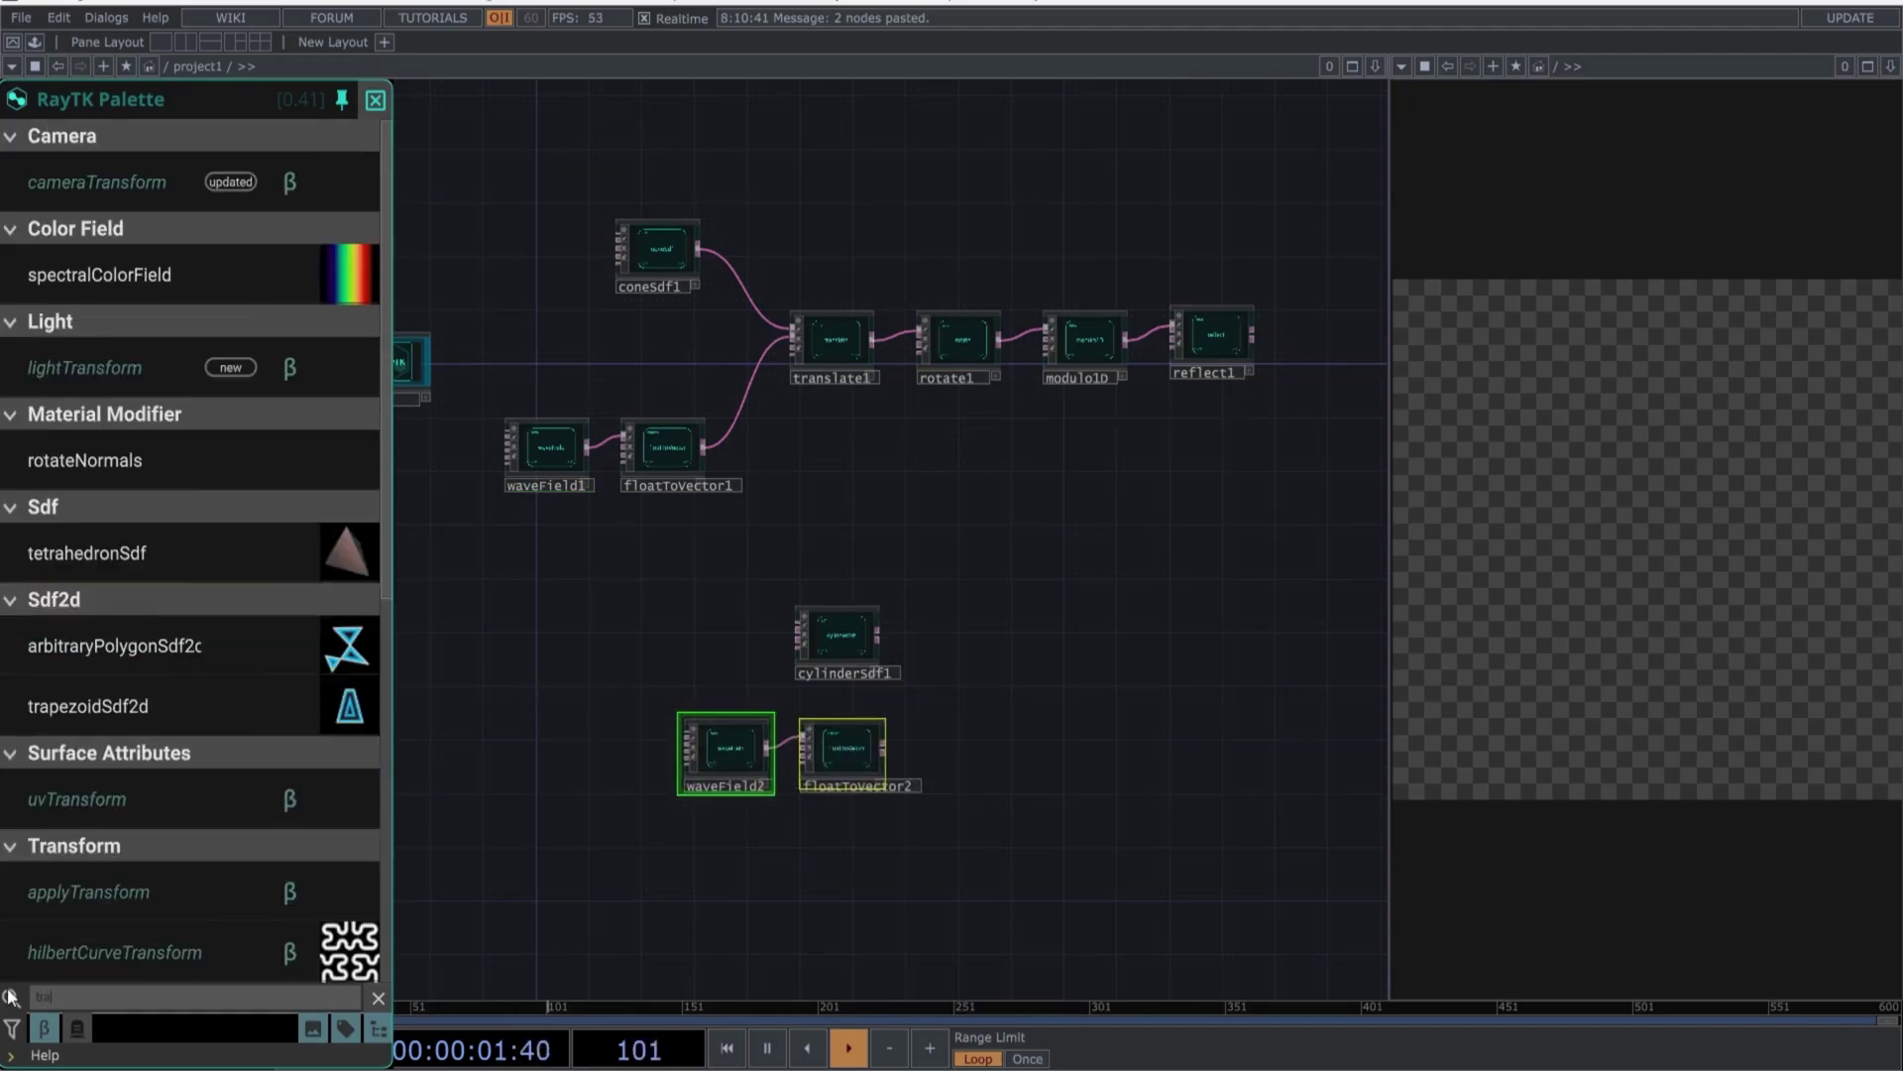
text(nslate)
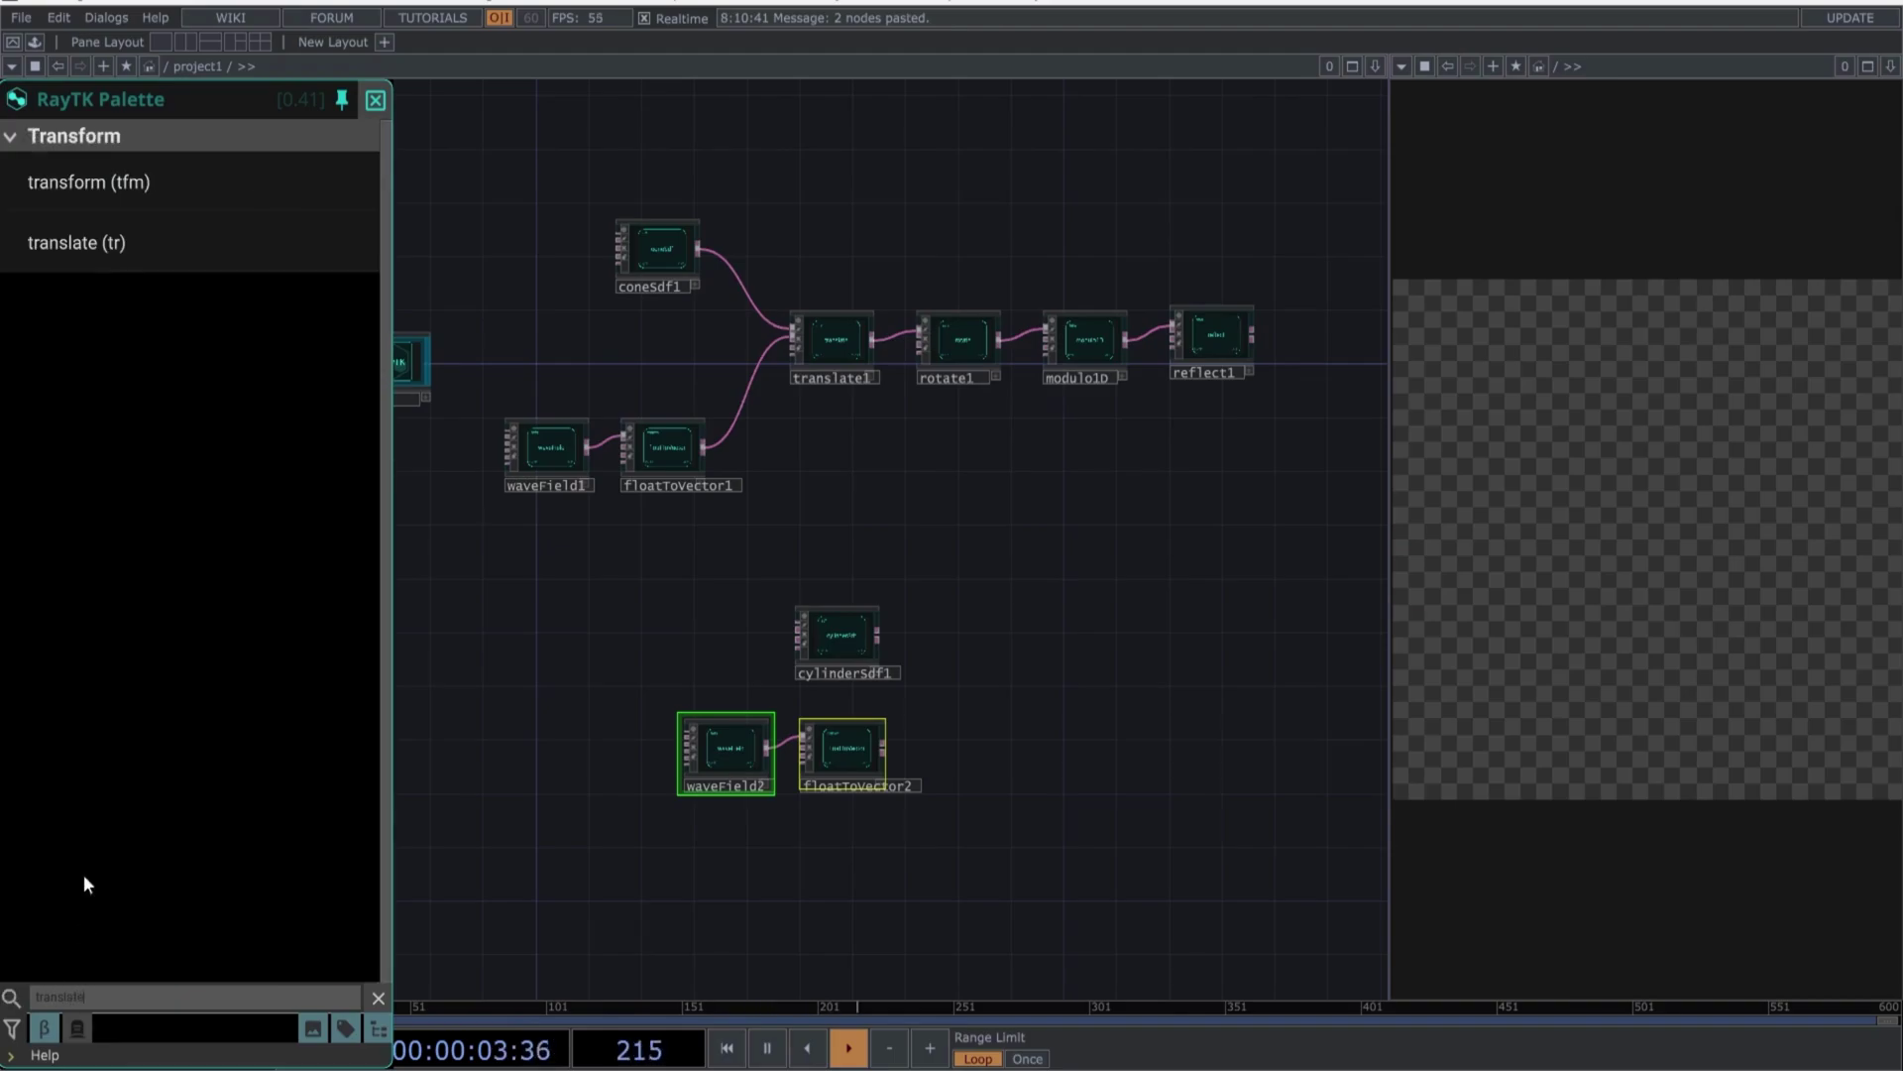
click(87, 238)
click(950, 667)
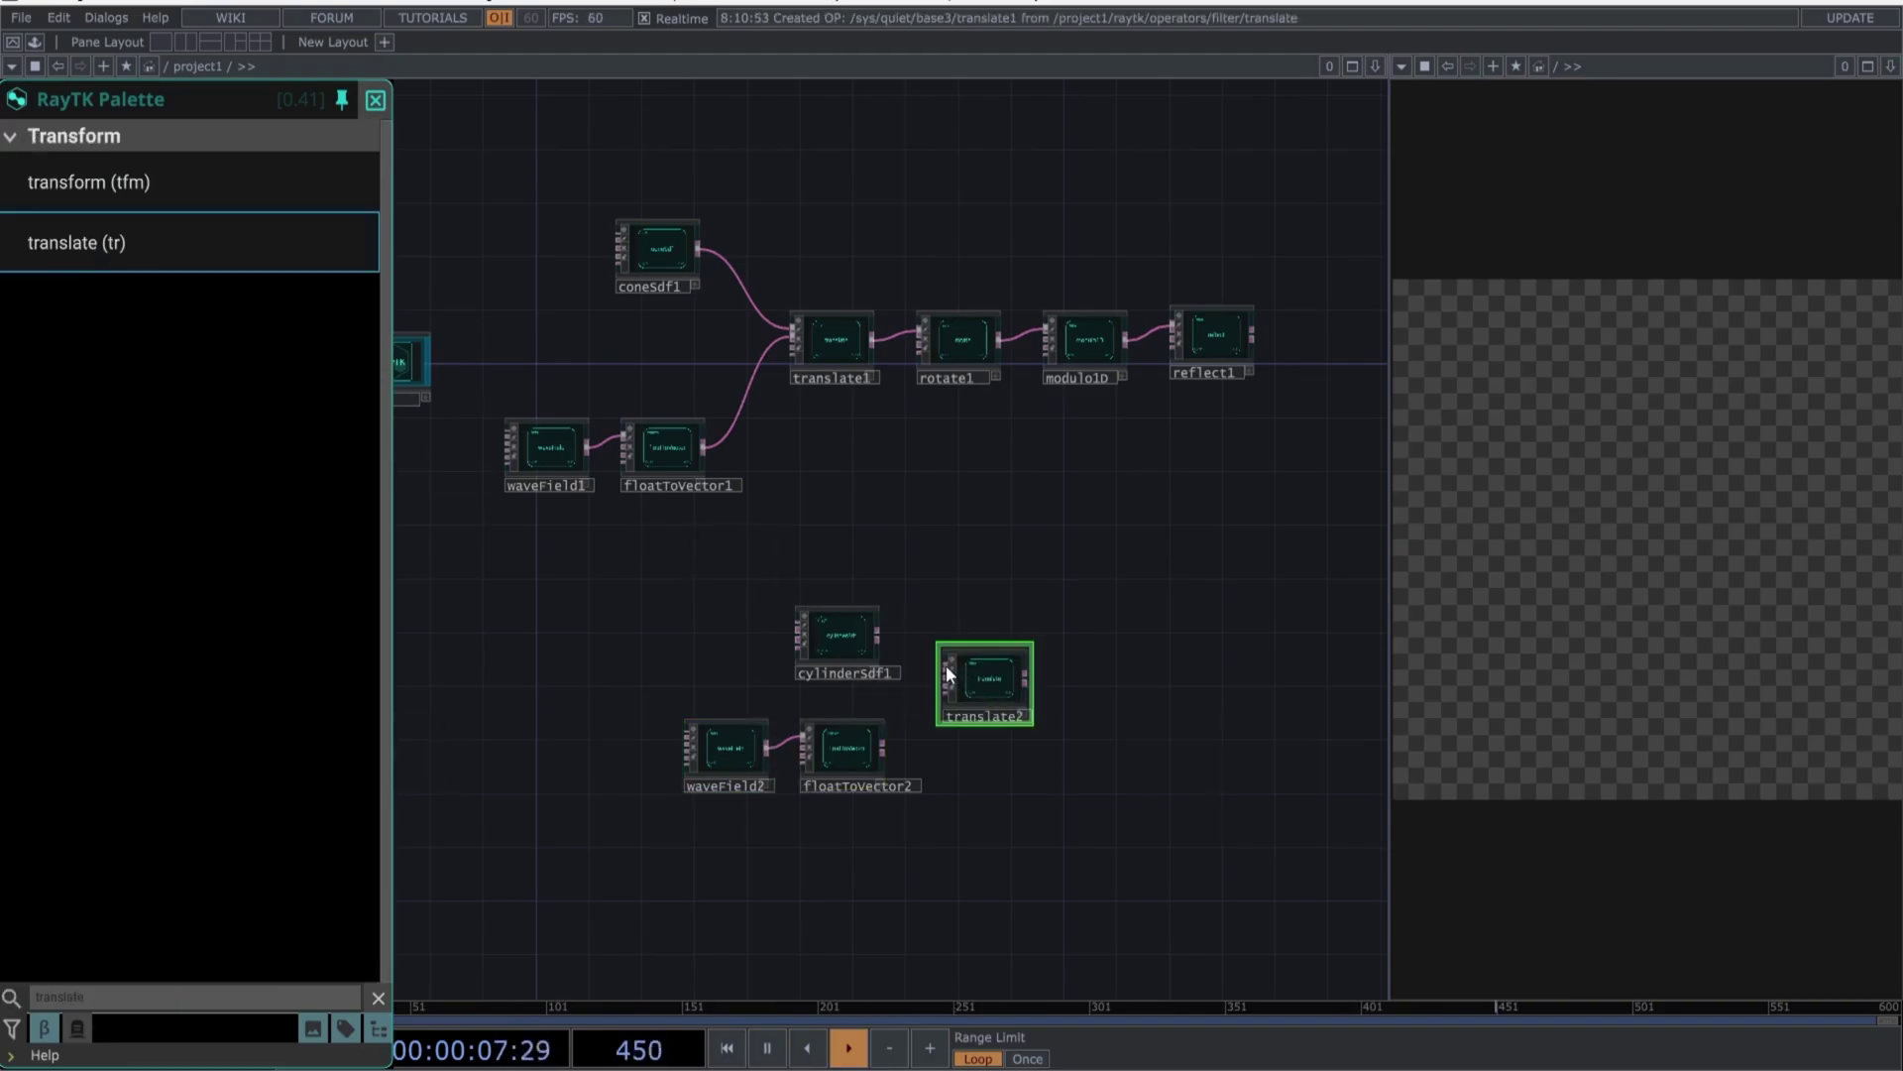
drag(878, 634, 947, 674)
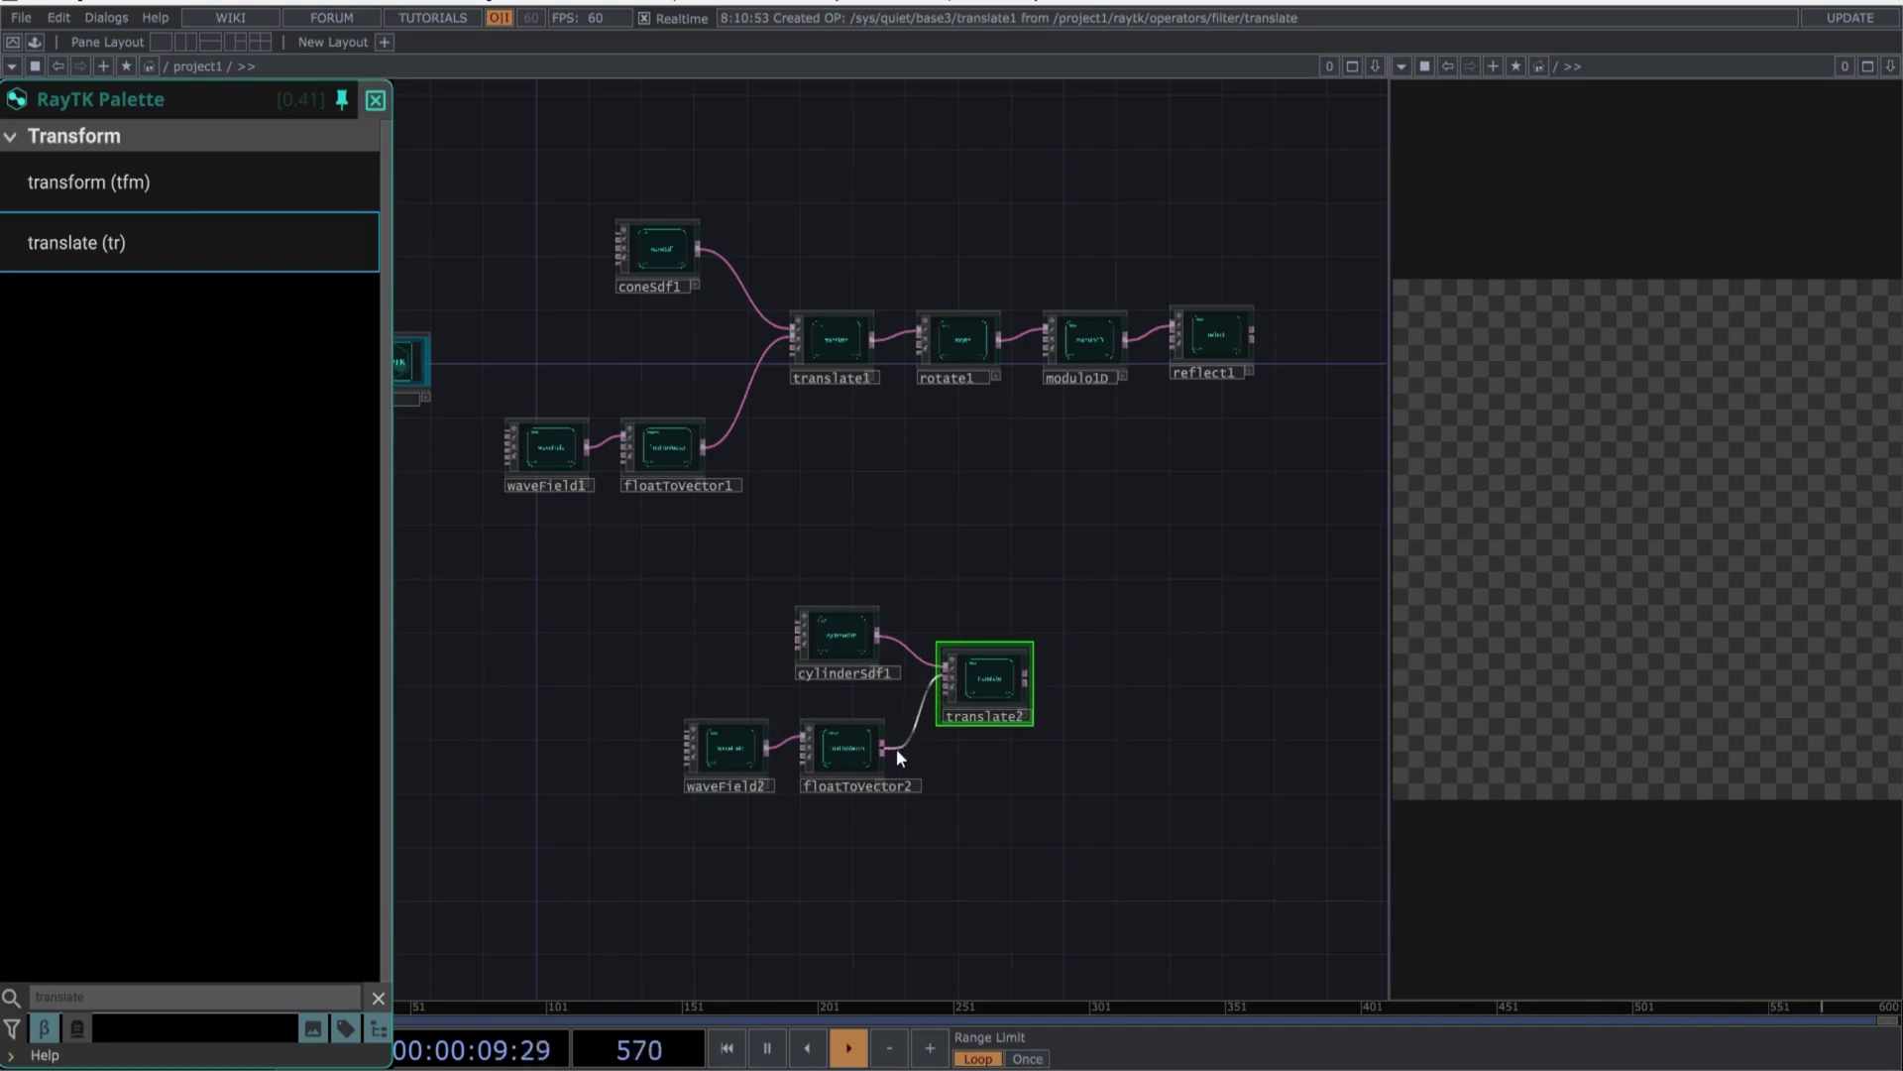
drag(883, 748, 946, 682)
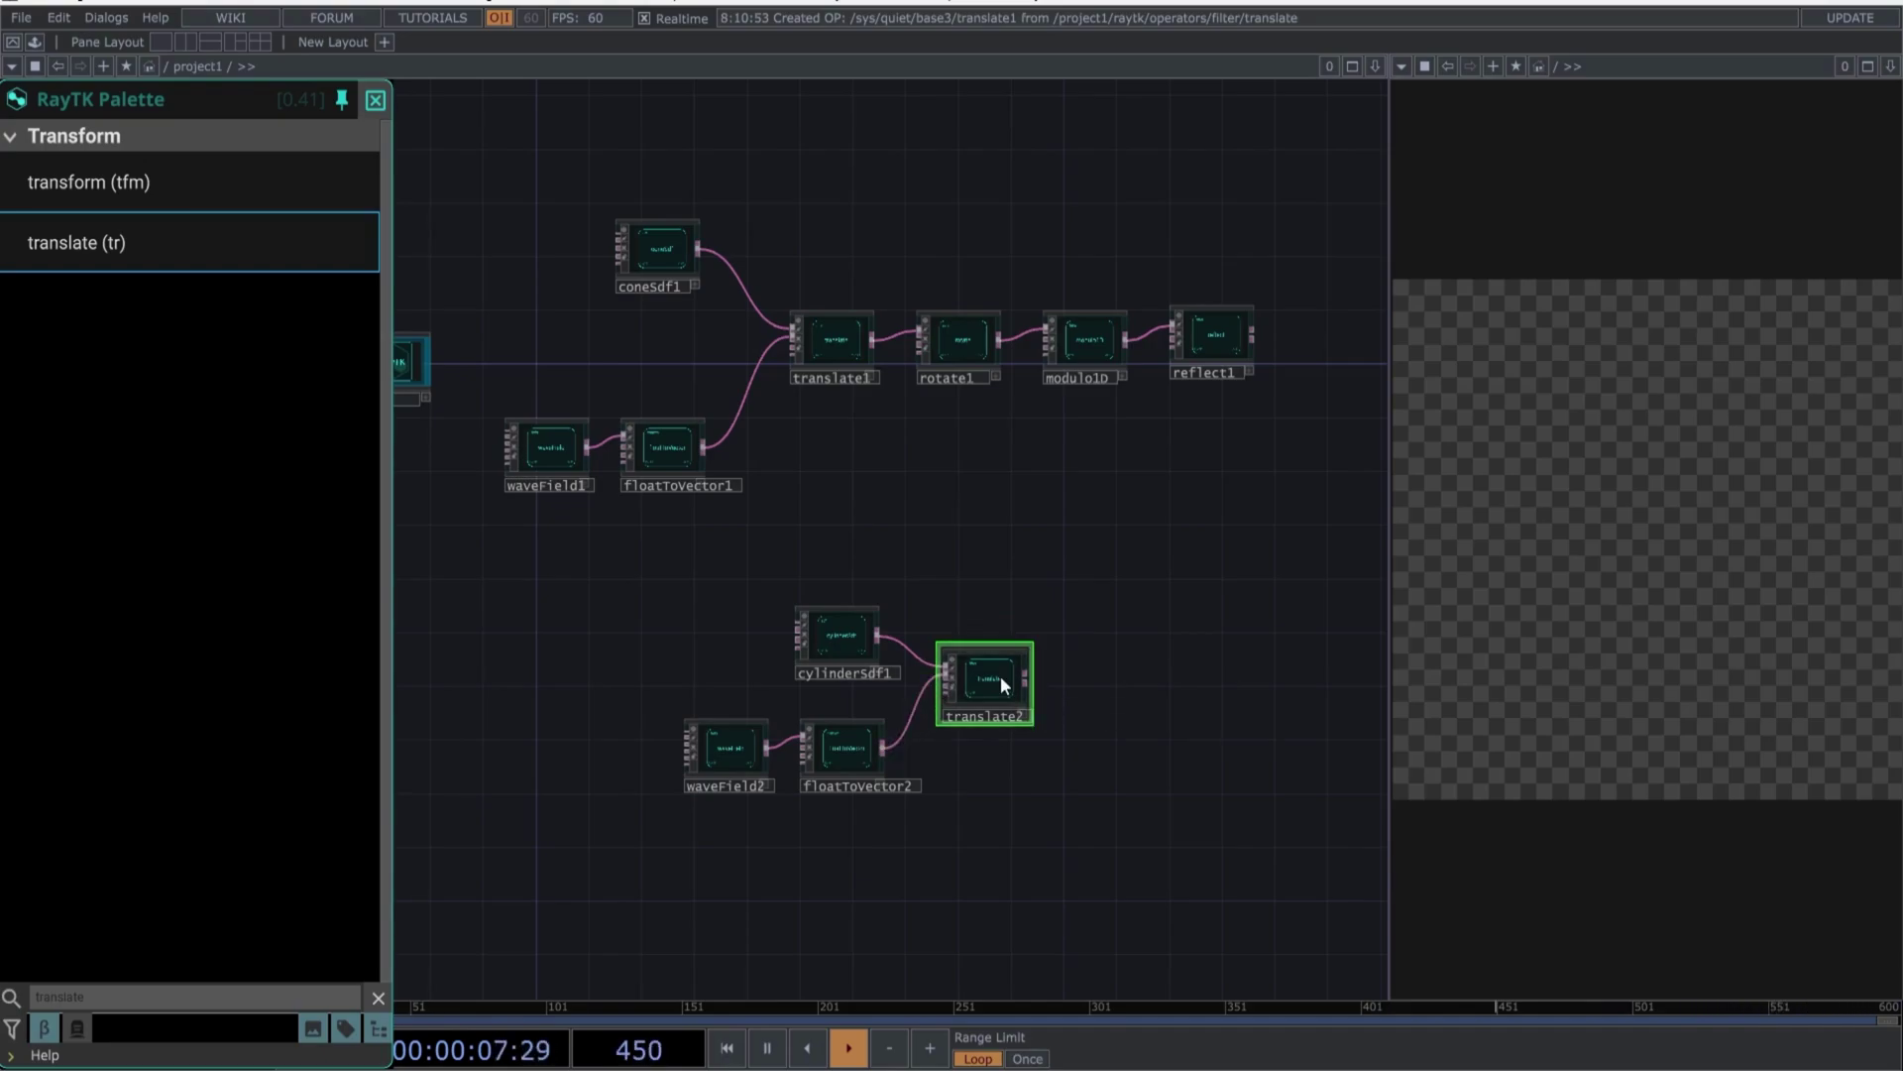
drag(1001, 675, 1239, 678)
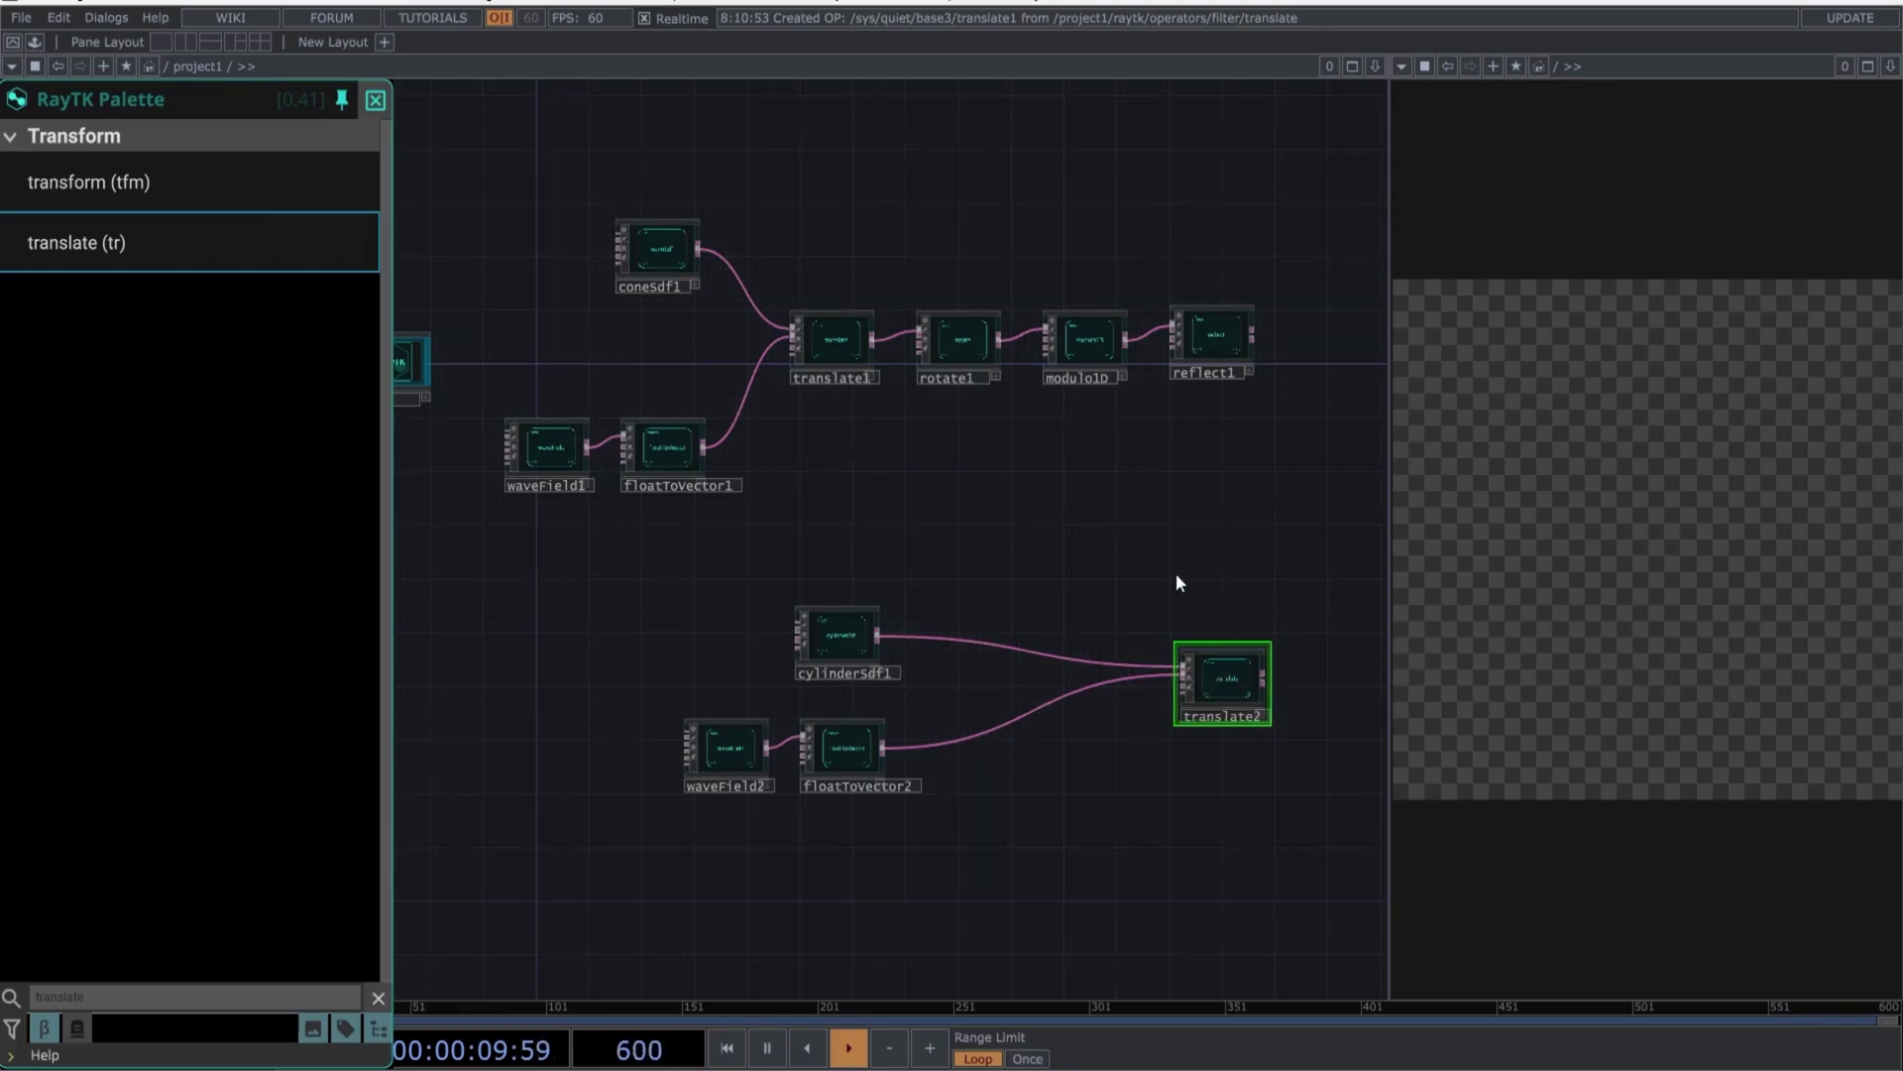
drag(1176, 573, 953, 513)
scroll(954, 513, down, 3)
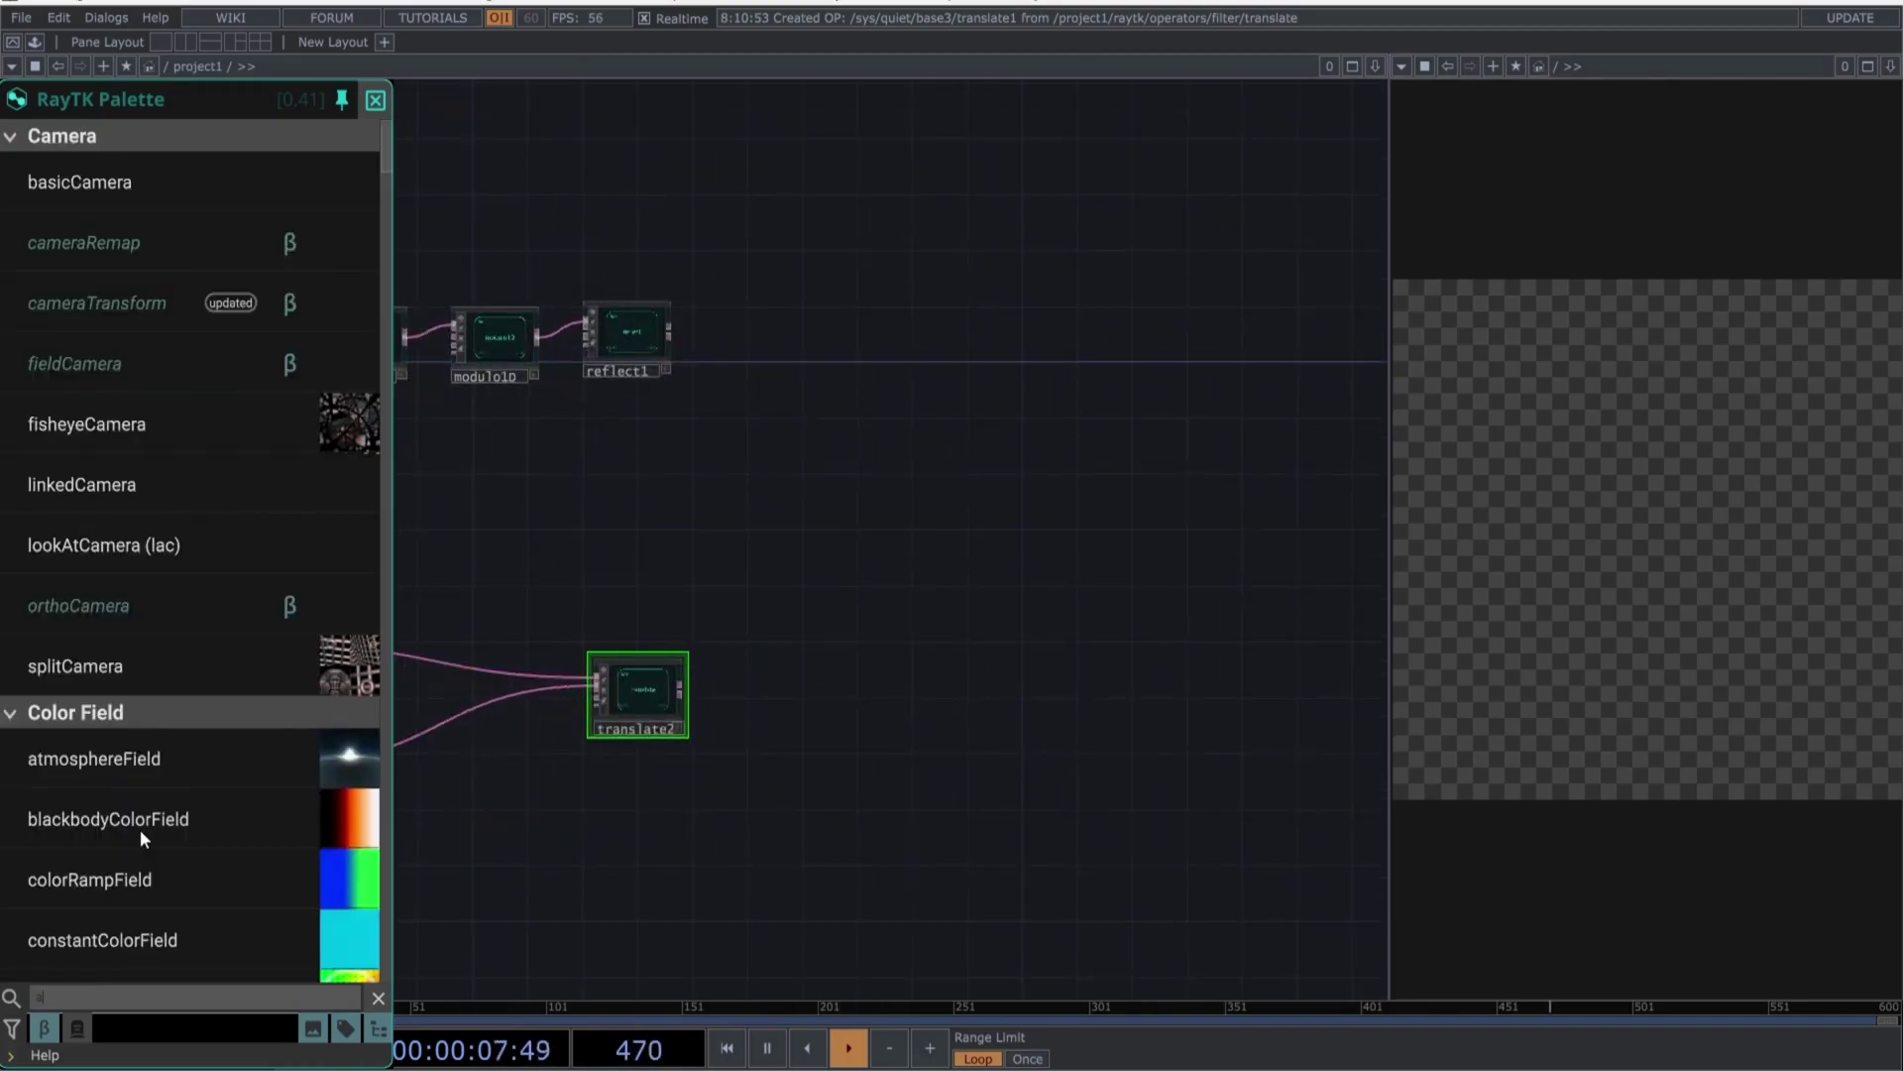
Add arrange1 and wire reflect1 and translate2 into it
text(arran)
click(117, 191)
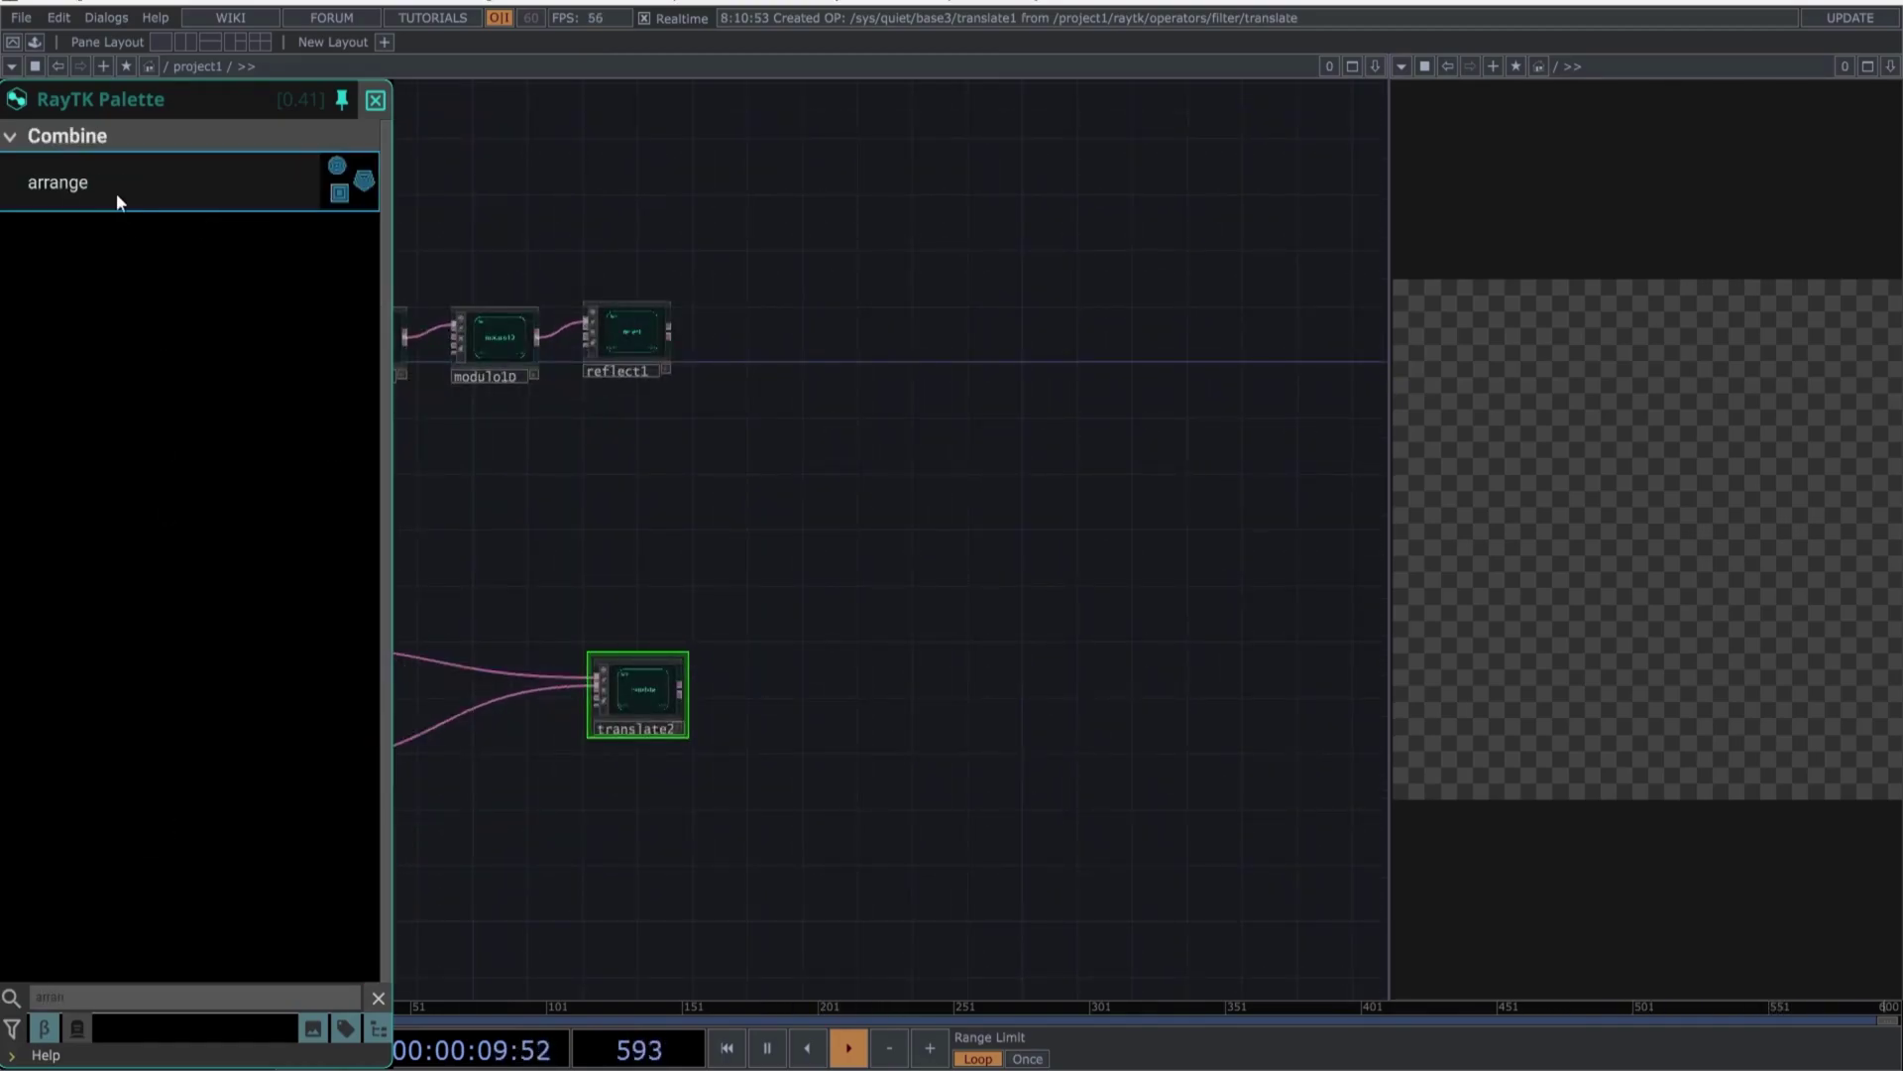
click(797, 504)
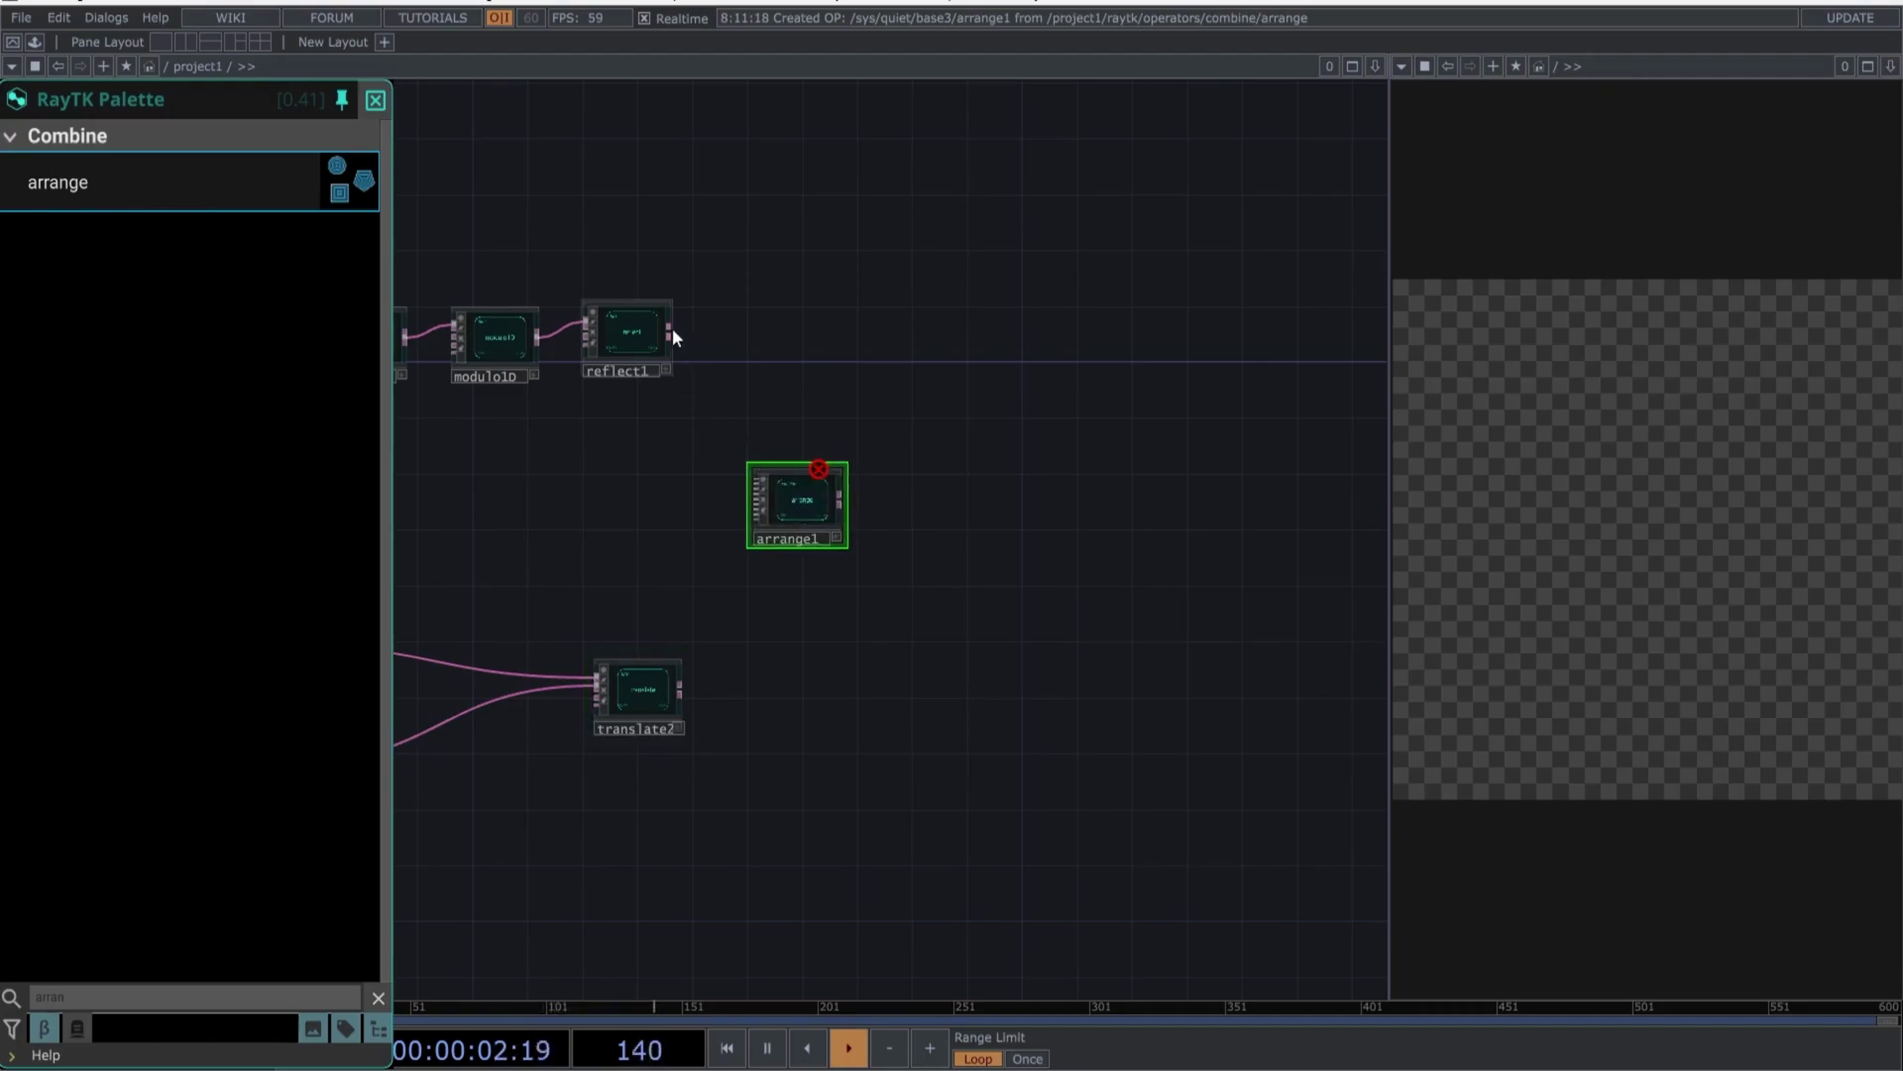
drag(670, 331, 750, 483)
scroll(744, 506, up, 5)
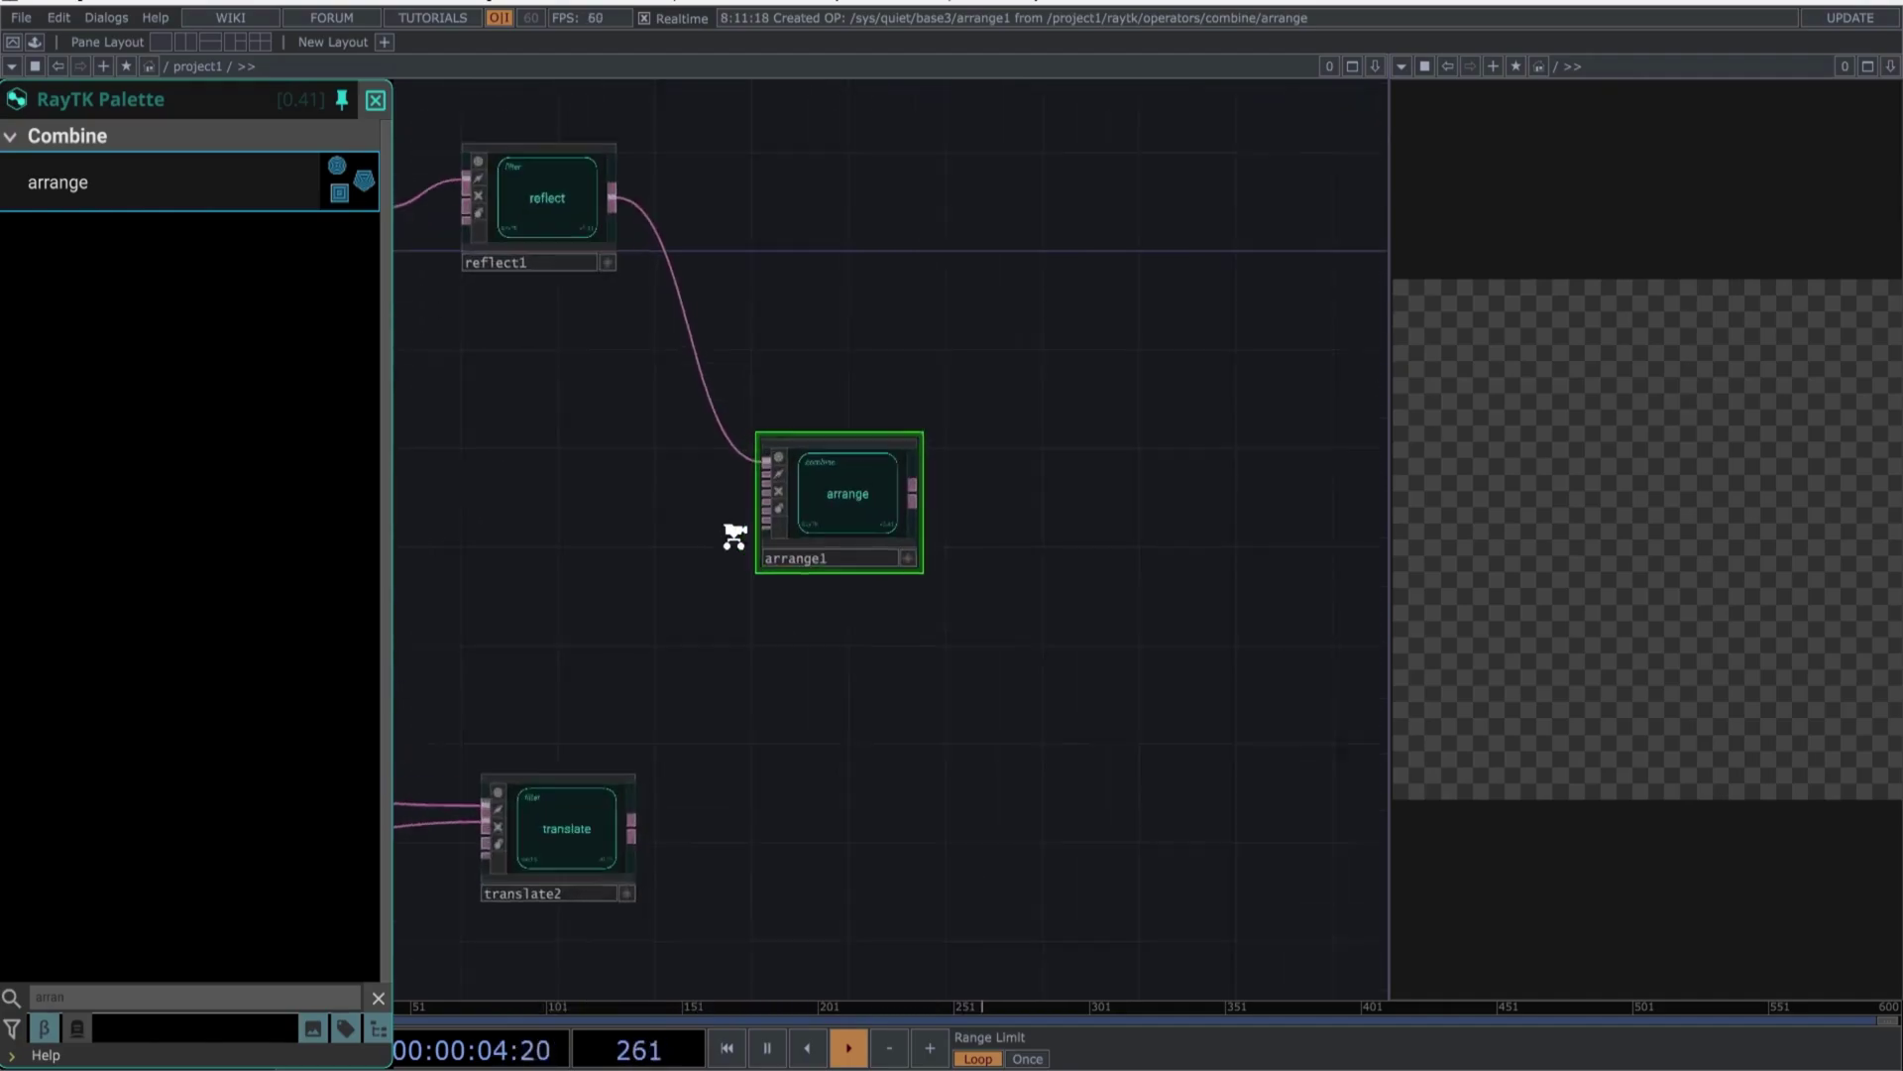
drag(619, 868, 748, 462)
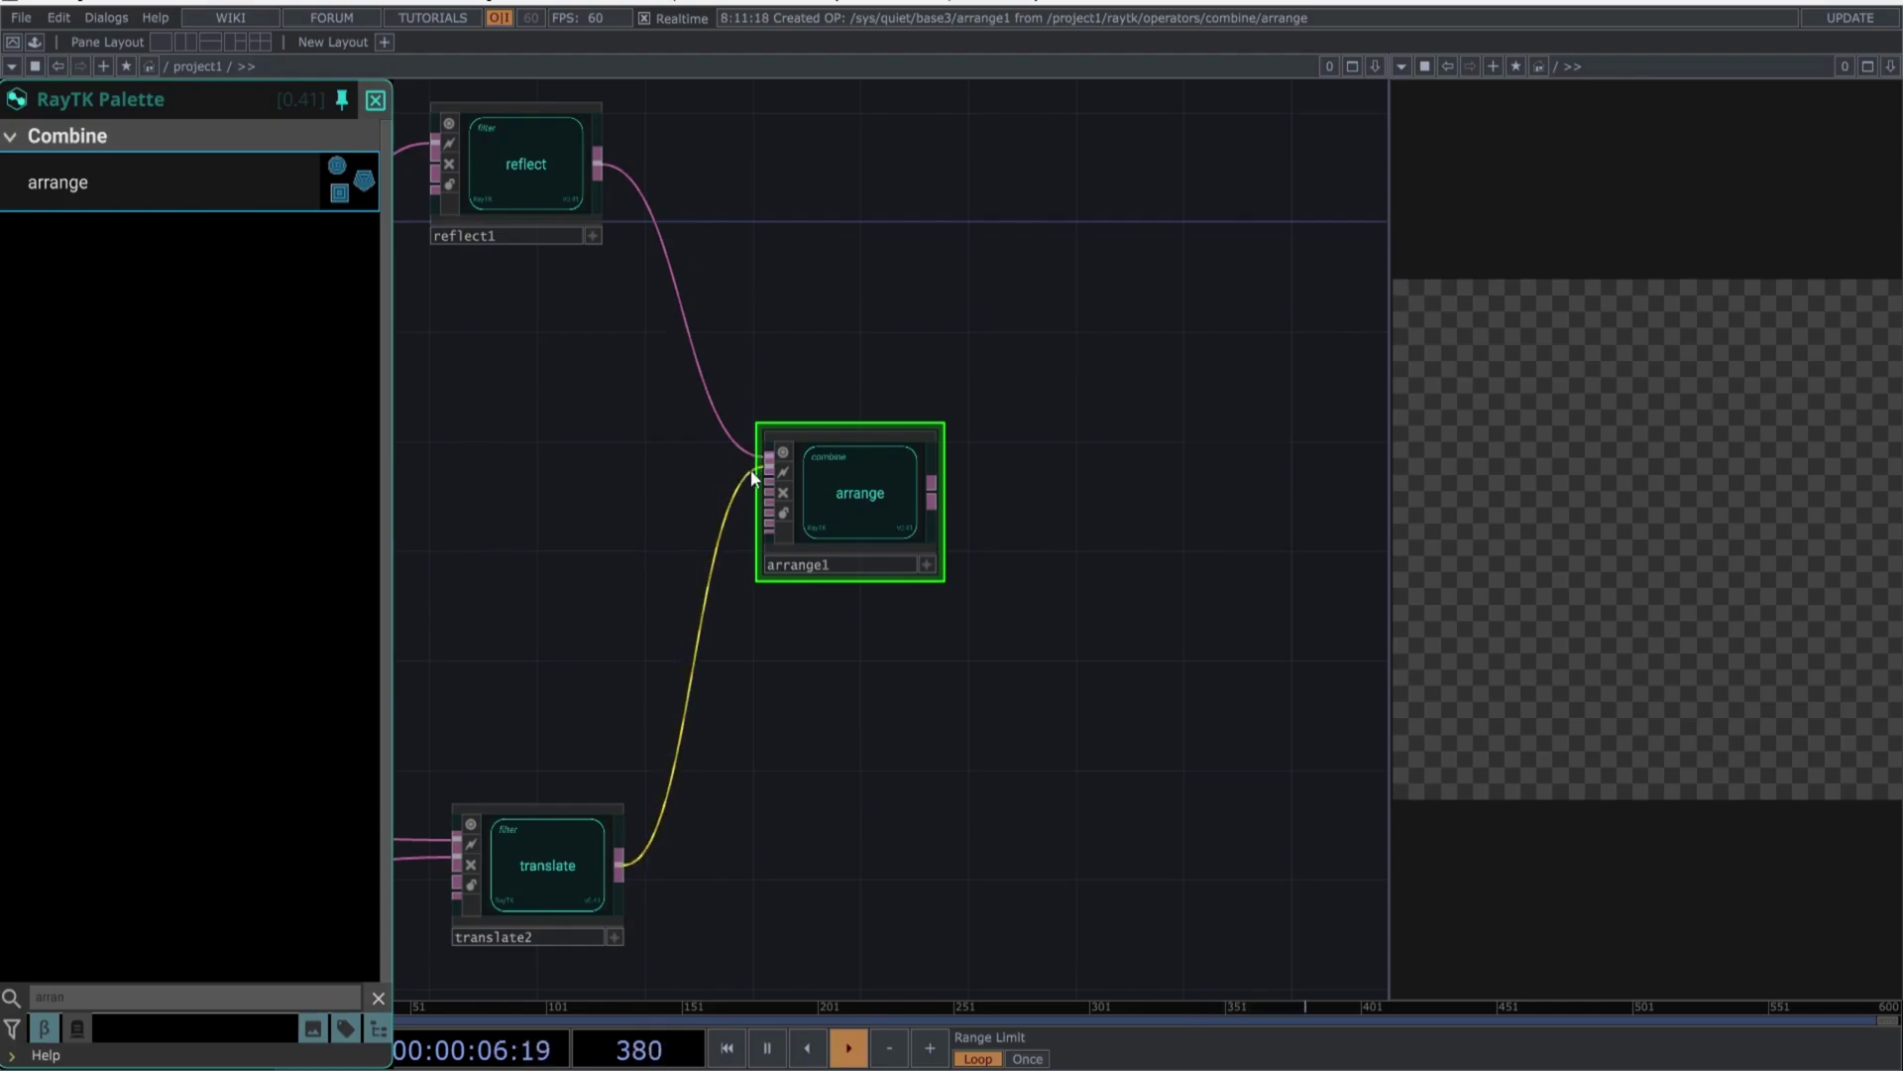
scroll(682, 532, down, 5)
Add translate3 after arrange1 and connect arrange1's output to it
drag(997, 593, 838, 581)
click(110, 997)
text(transl)
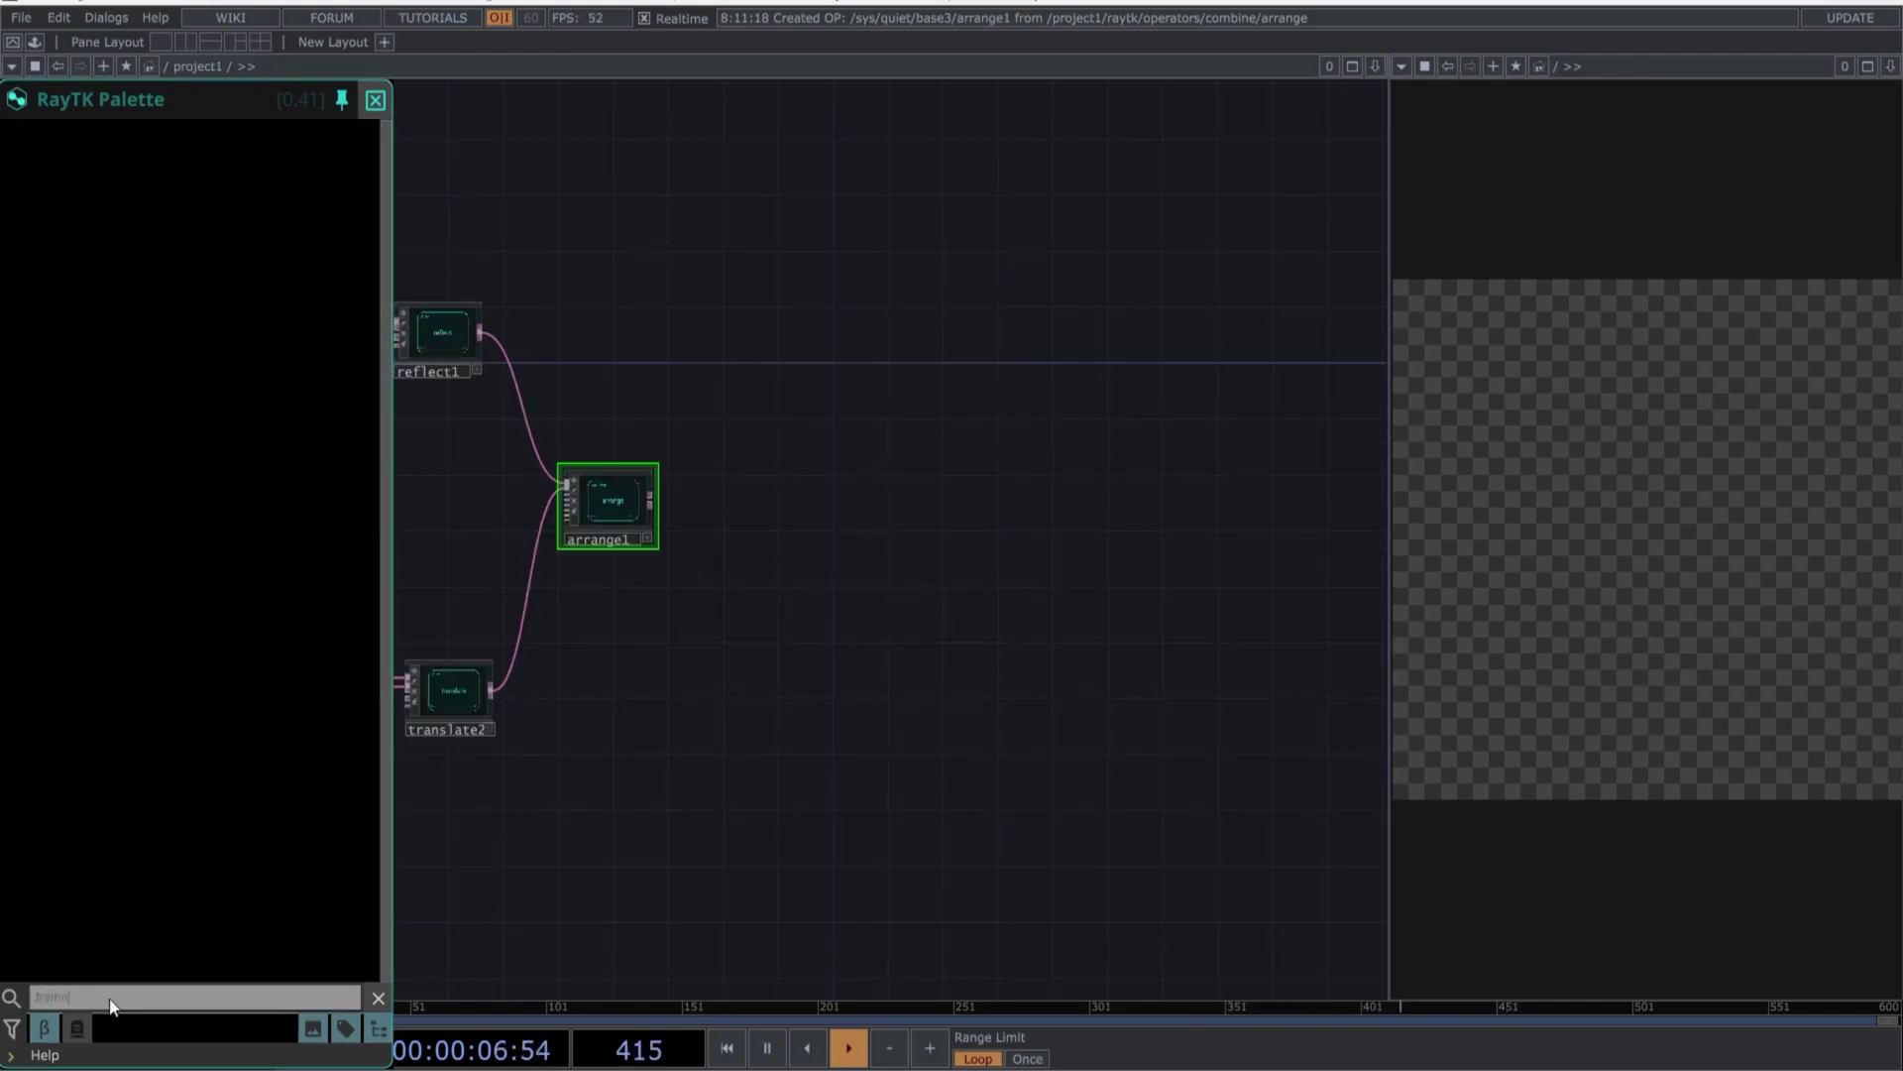
text(ate)
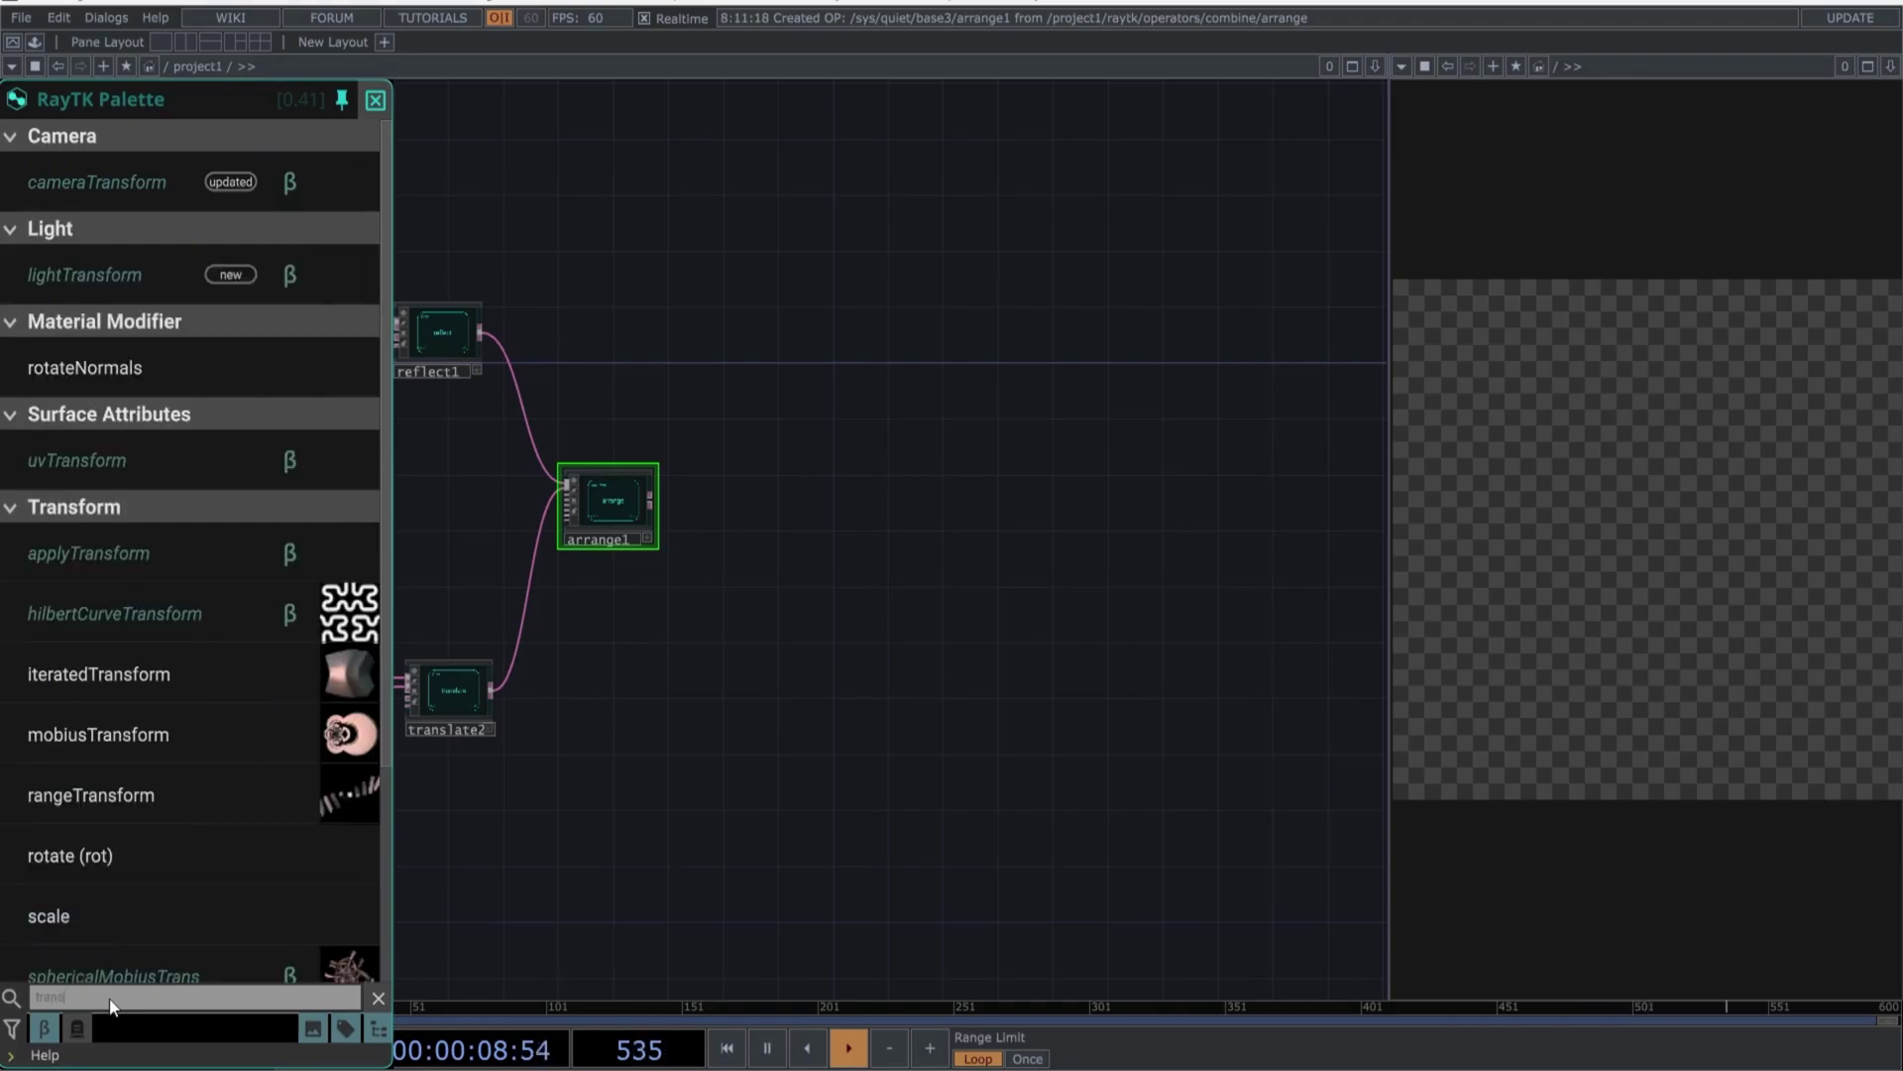
click(86, 248)
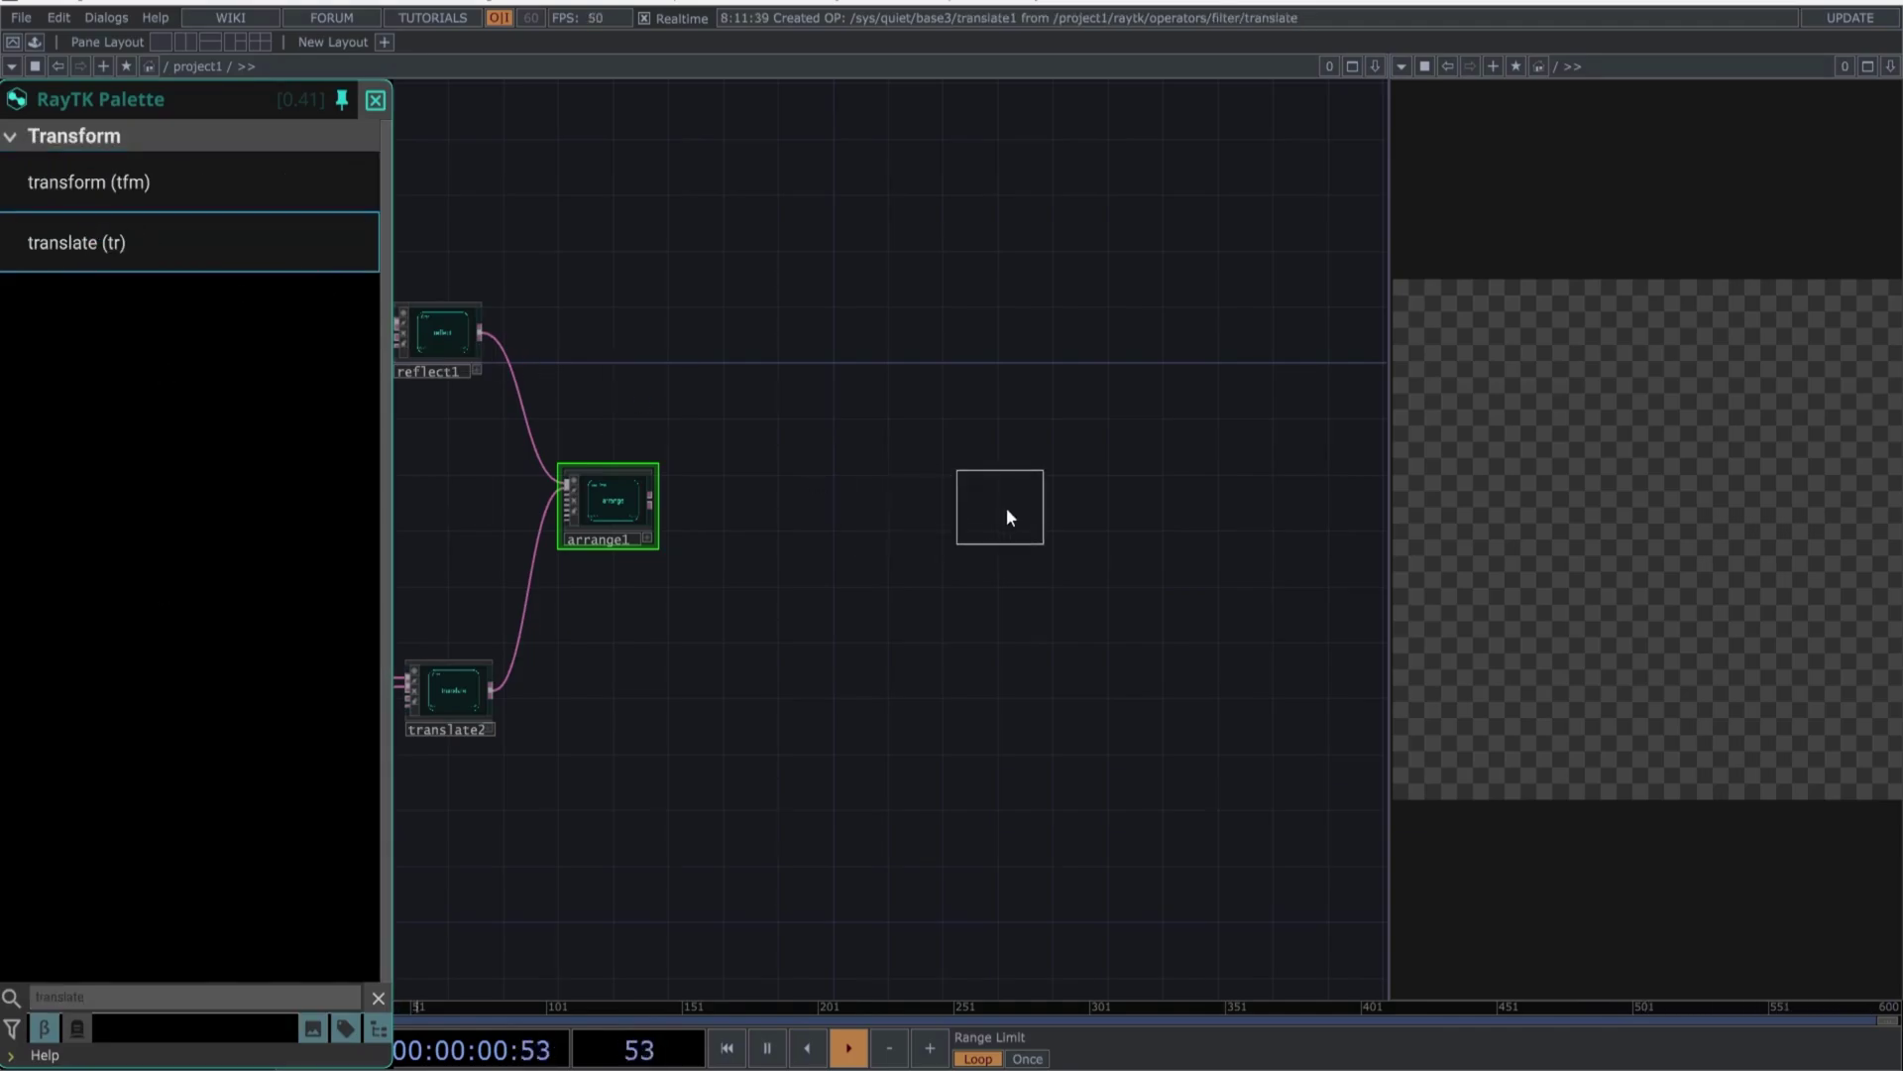
click(1078, 514)
drag(1041, 479, 646, 498)
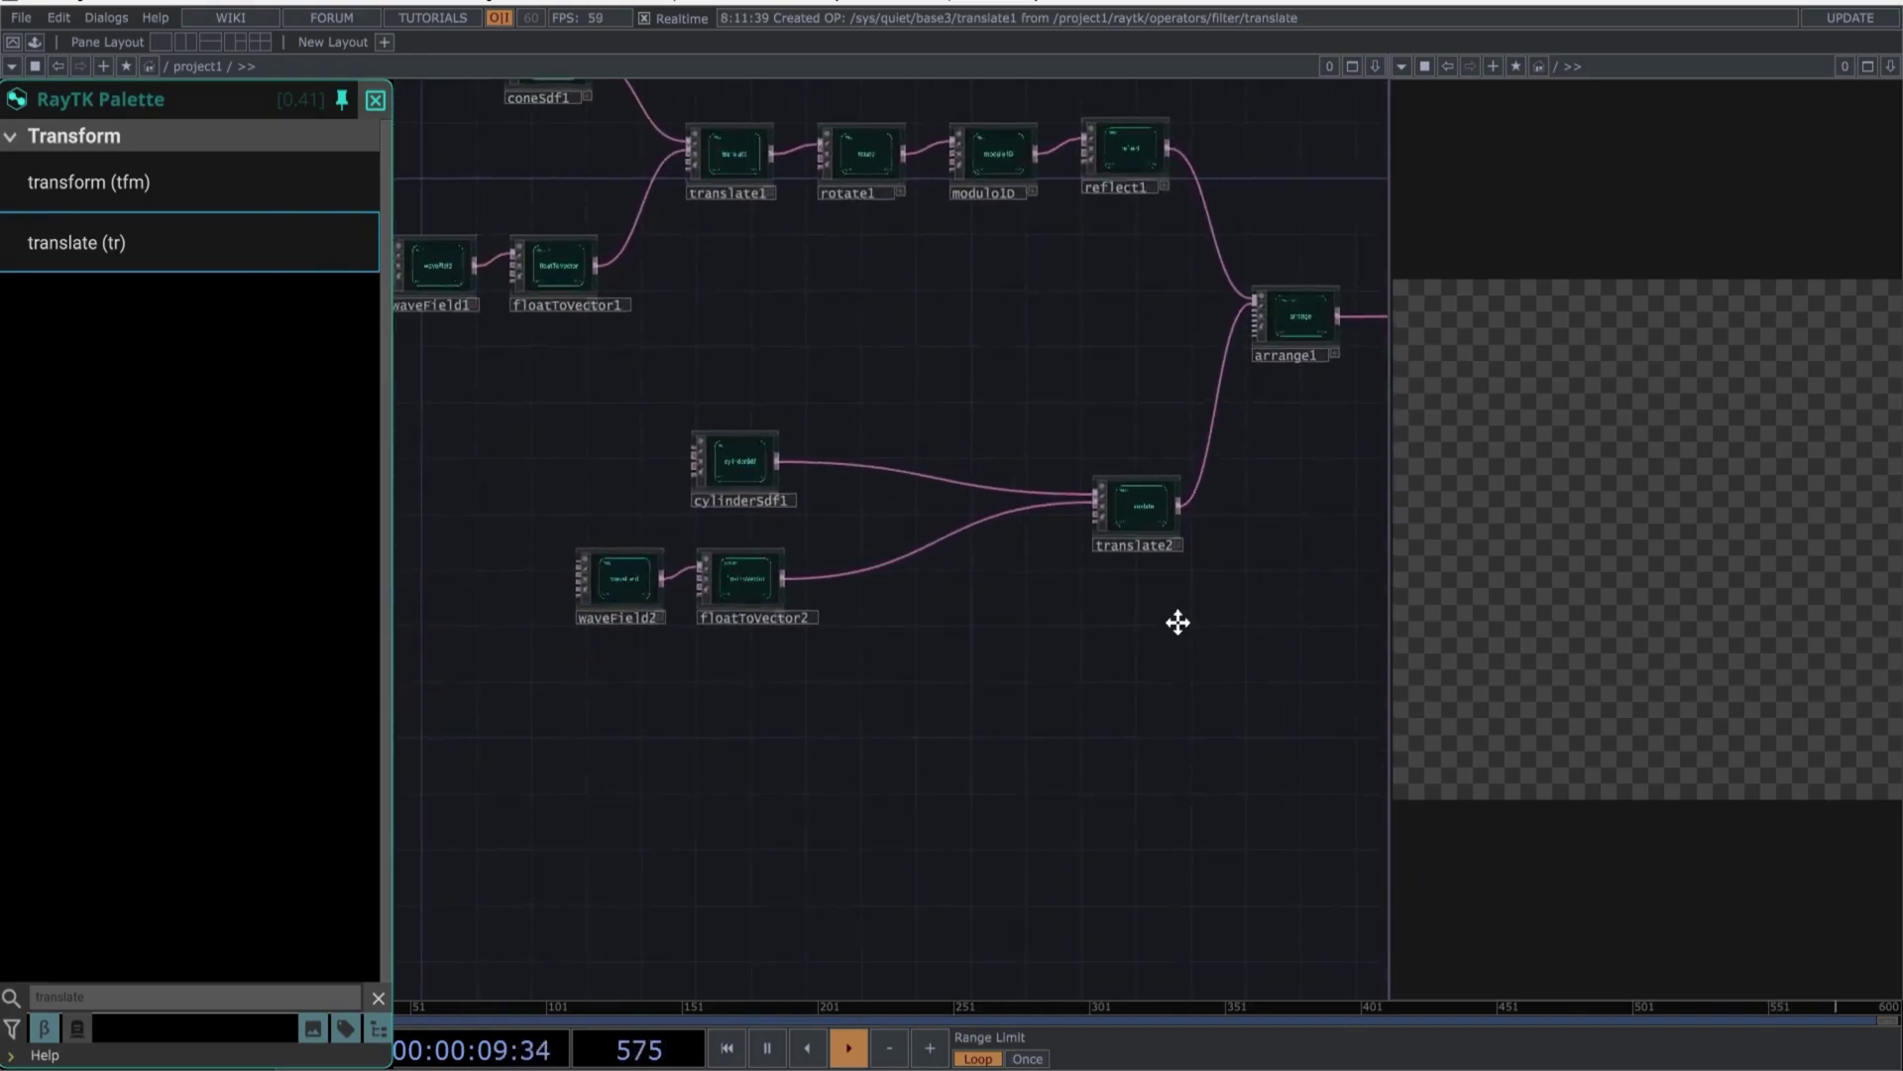
Paste a waveField3/floatToVector3 copy under translate3 and wire floatToVector3 into its second input
key(ctrl+c)
drag(1067, 642, 671, 730)
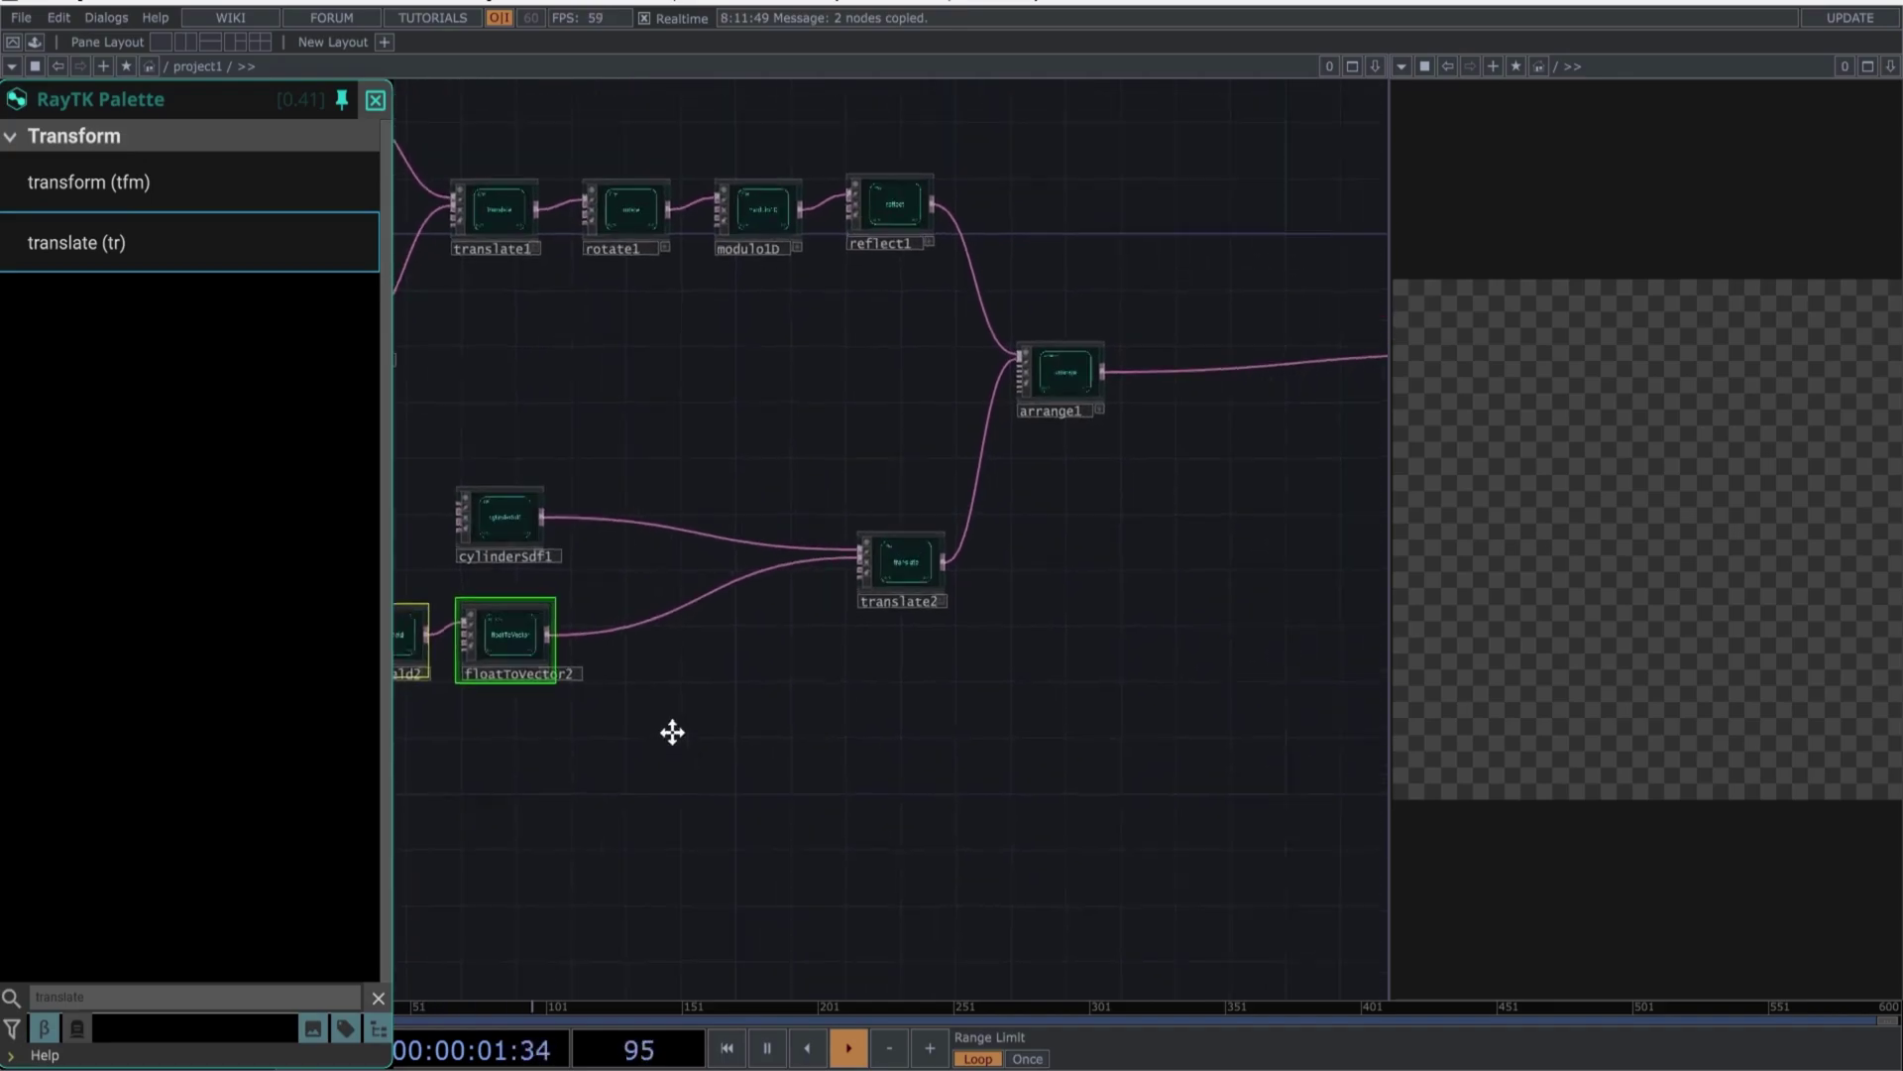
key(ctrl+v)
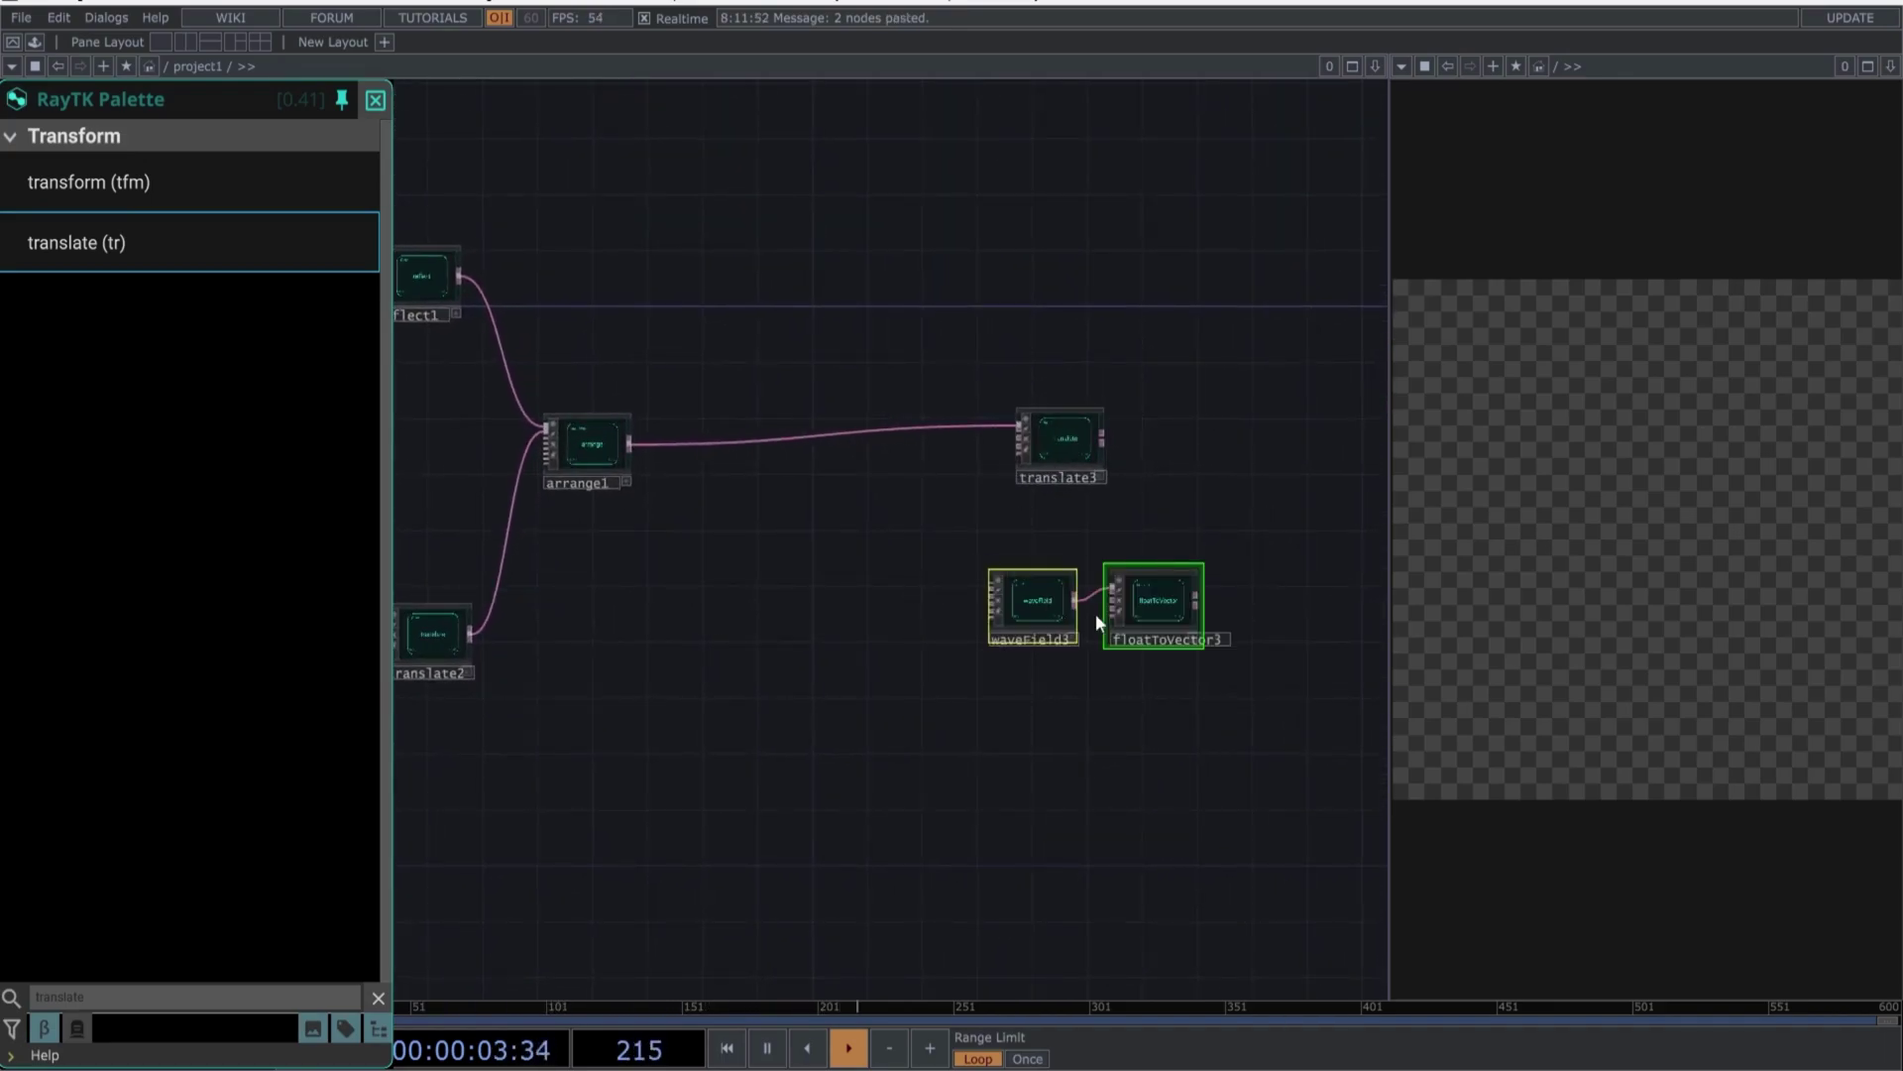
drag(1130, 610, 915, 582)
drag(1019, 428, 981, 572)
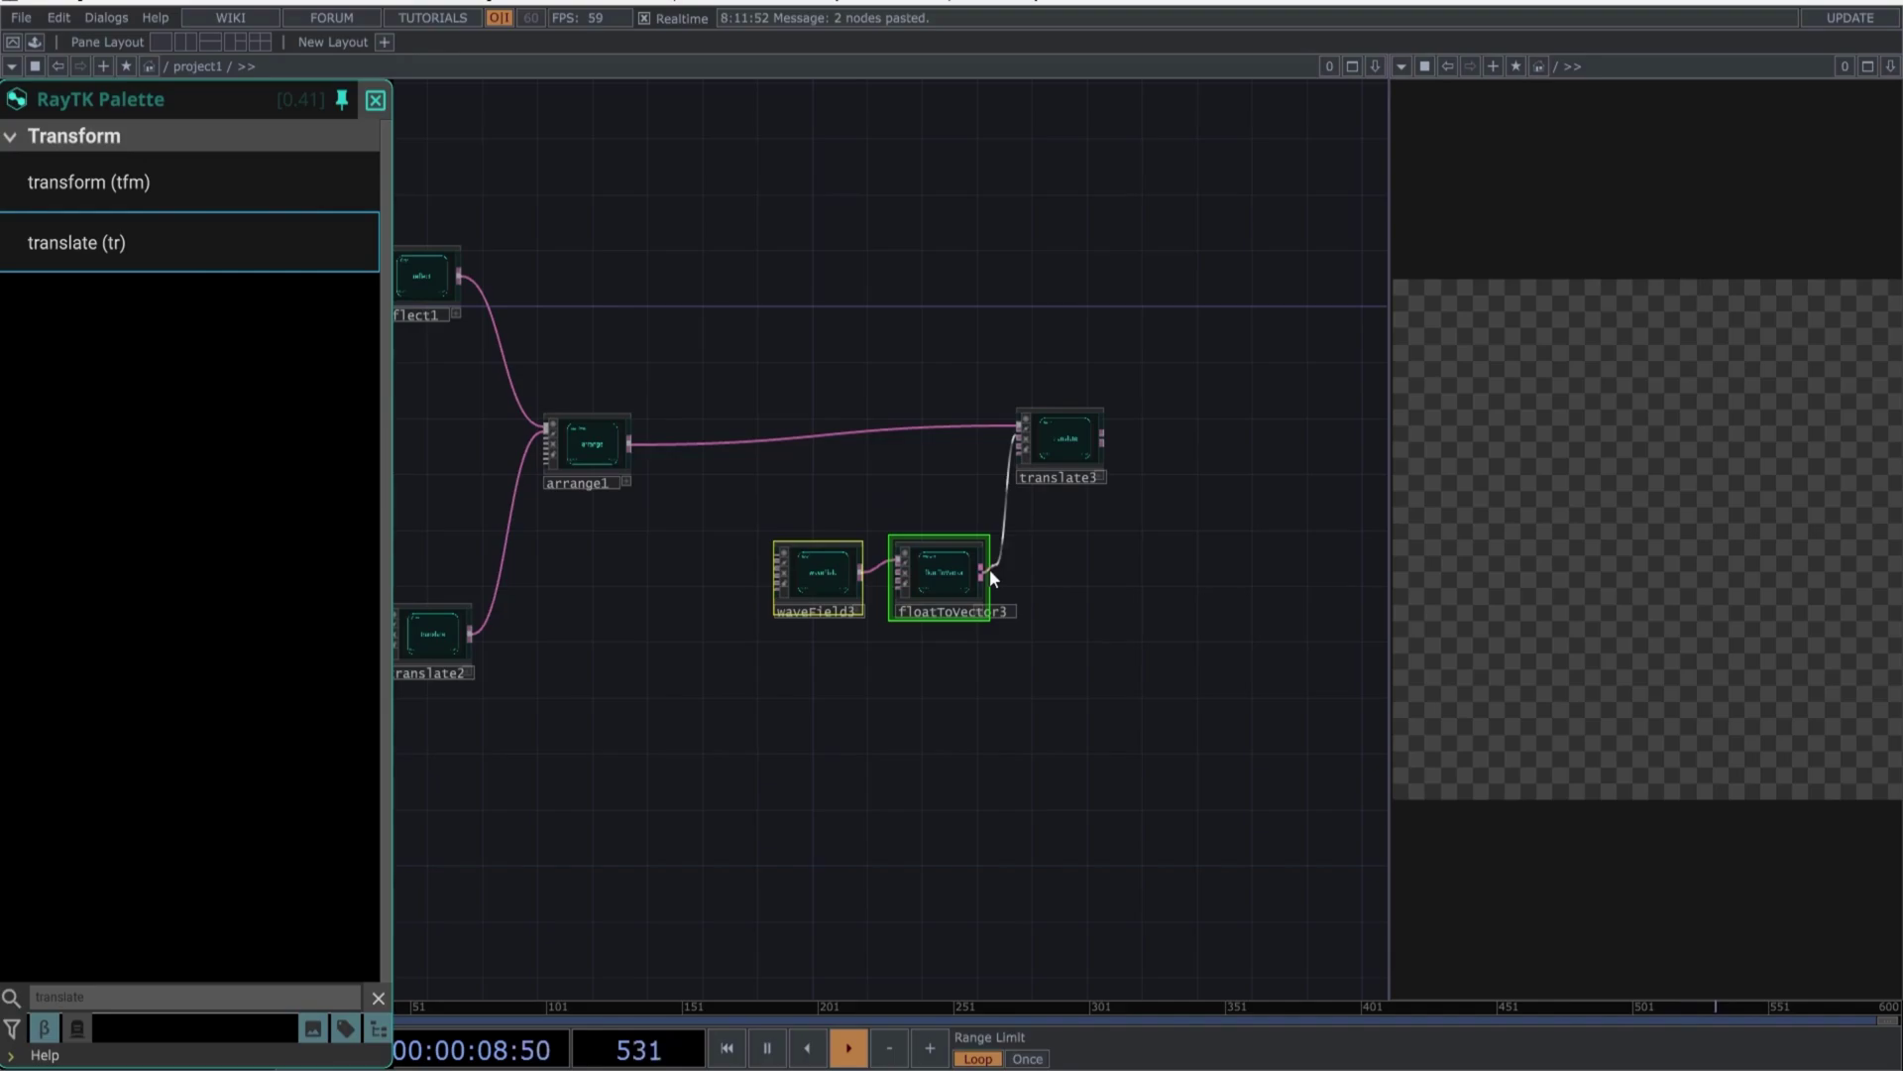
click(1068, 582)
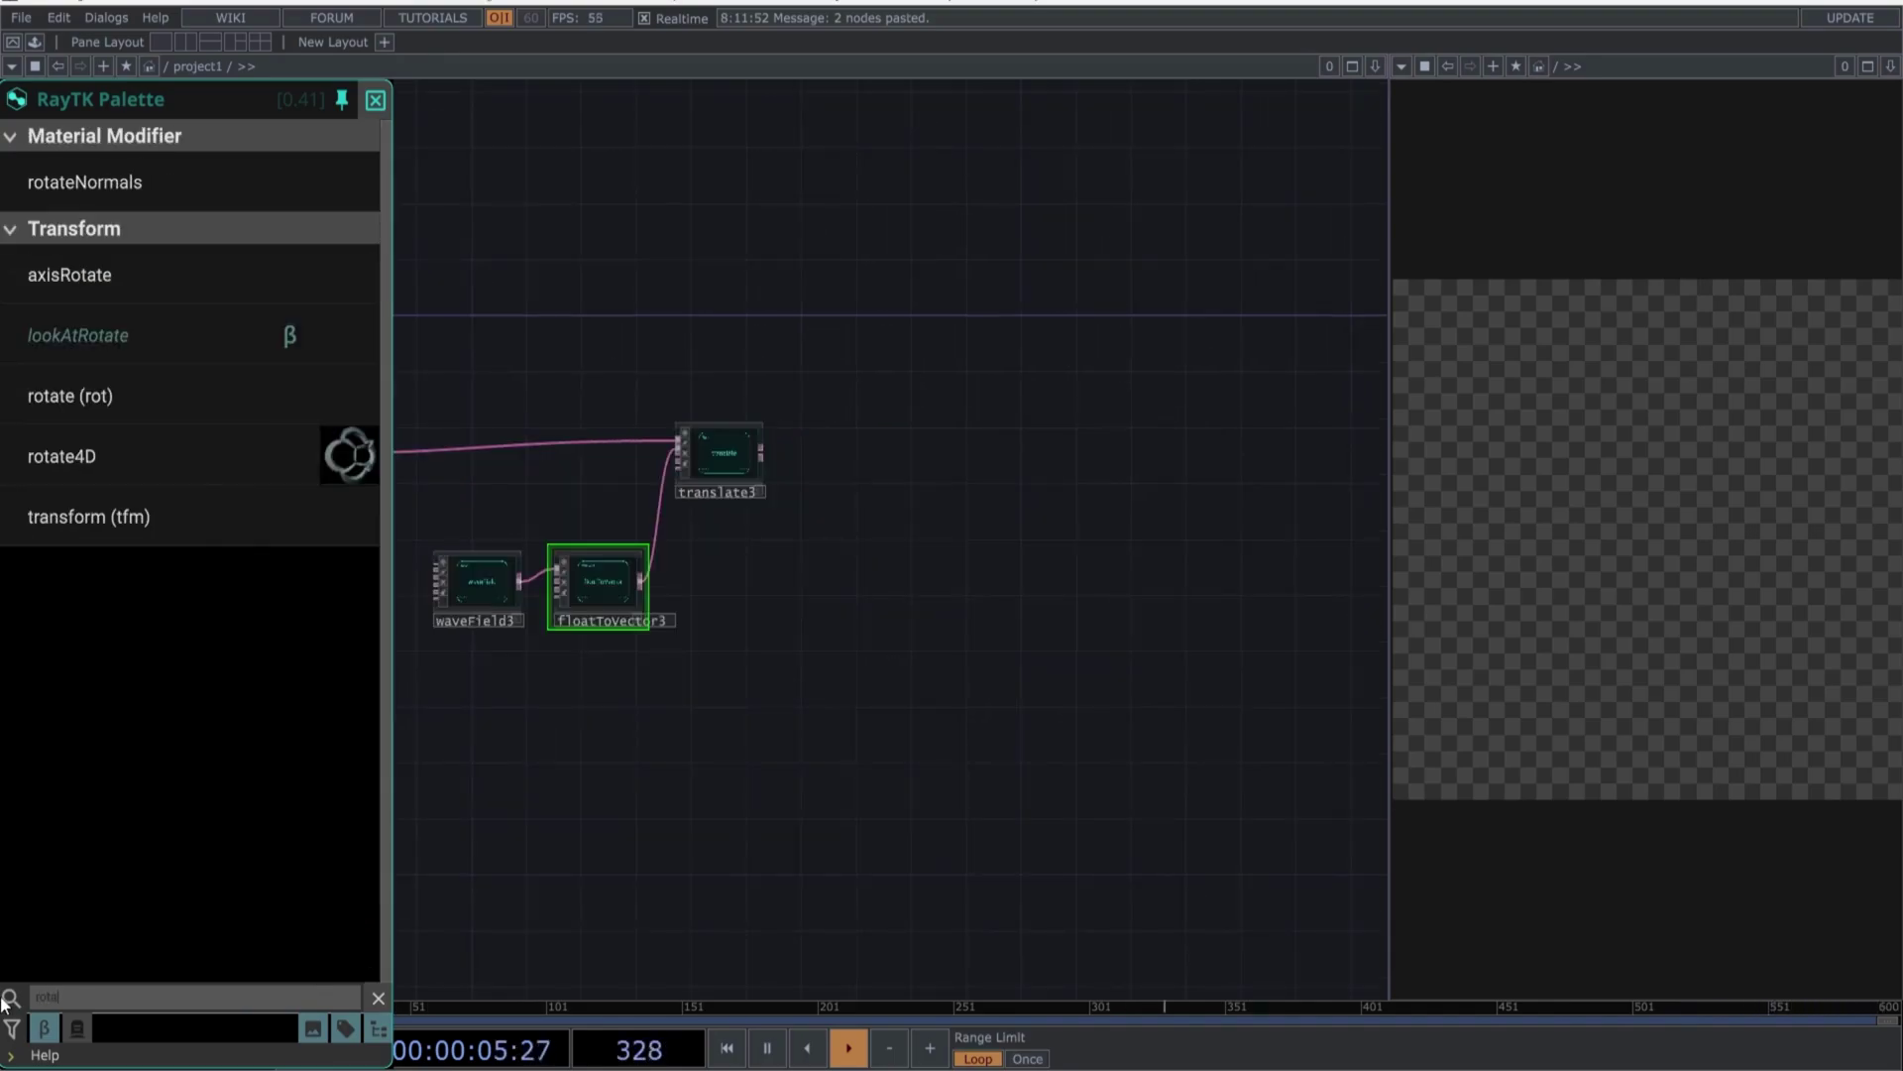
Add rotate2 after translate3
click(101, 402)
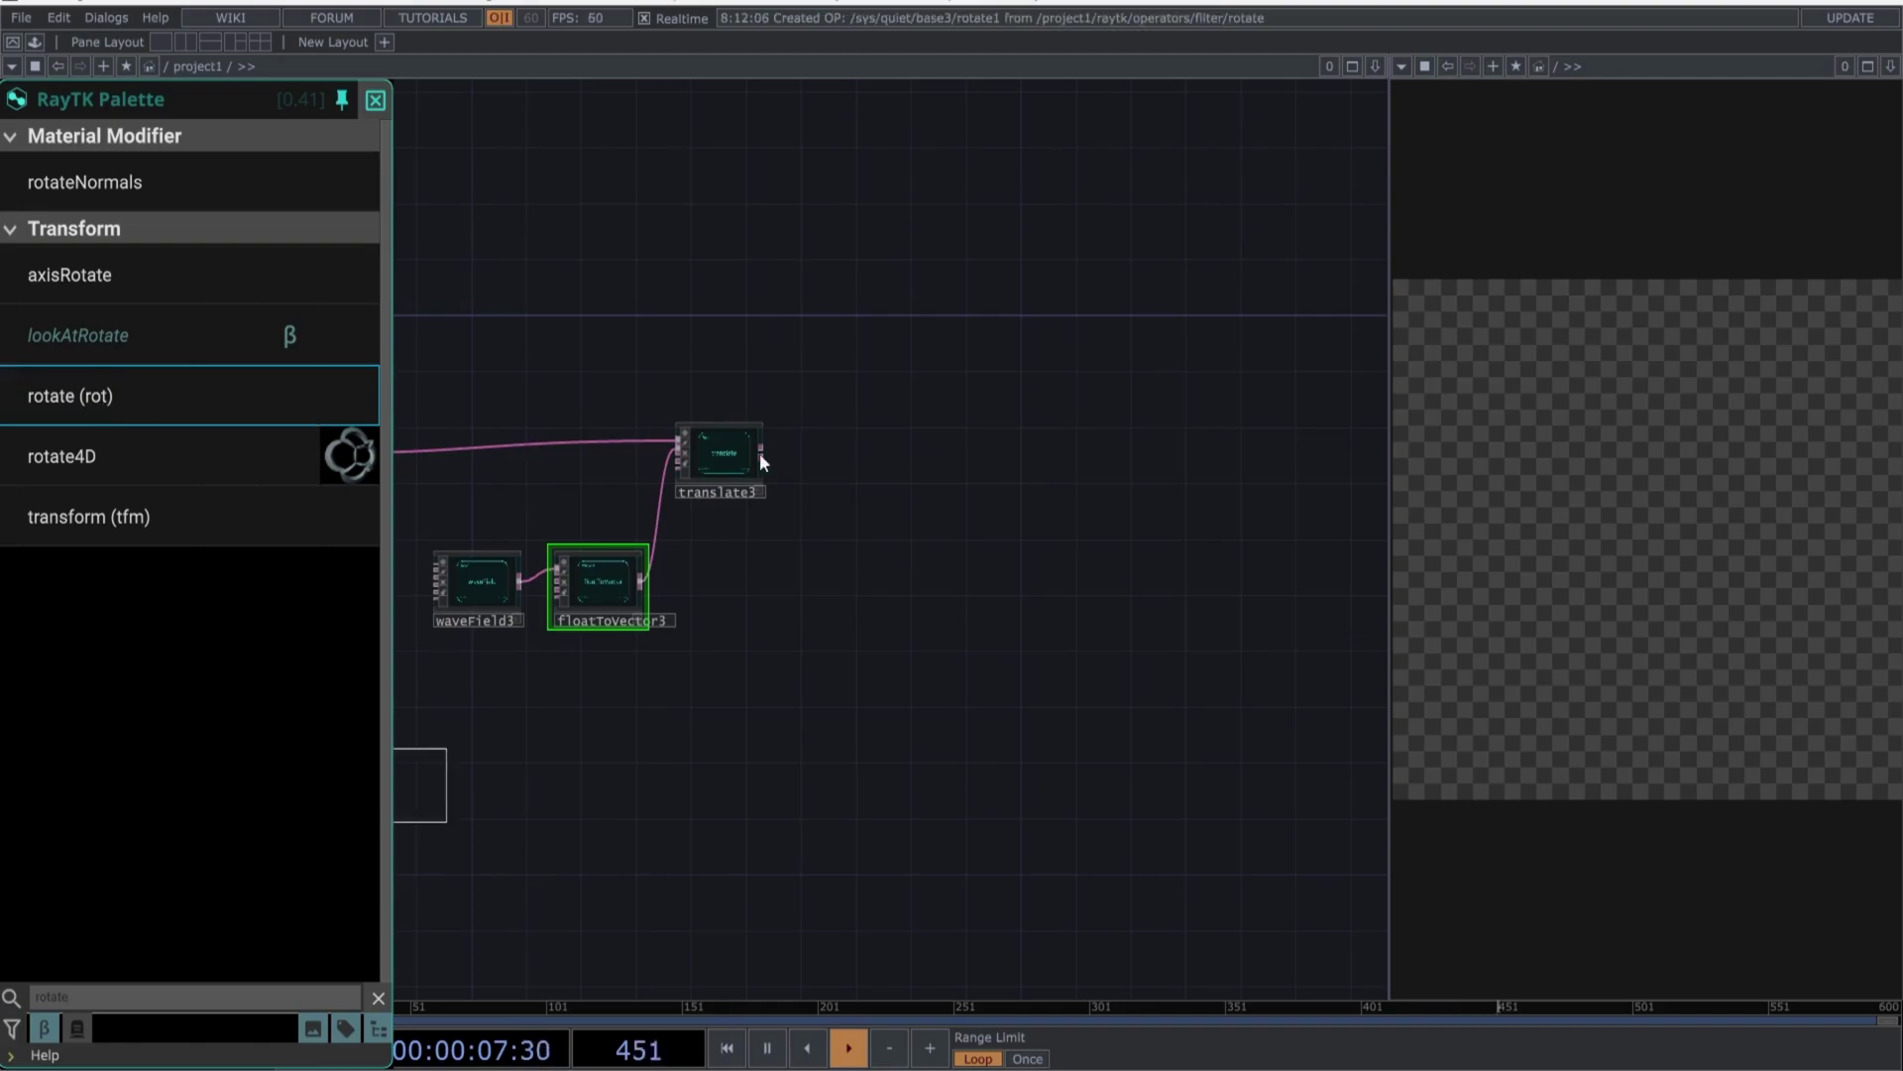
click(803, 442)
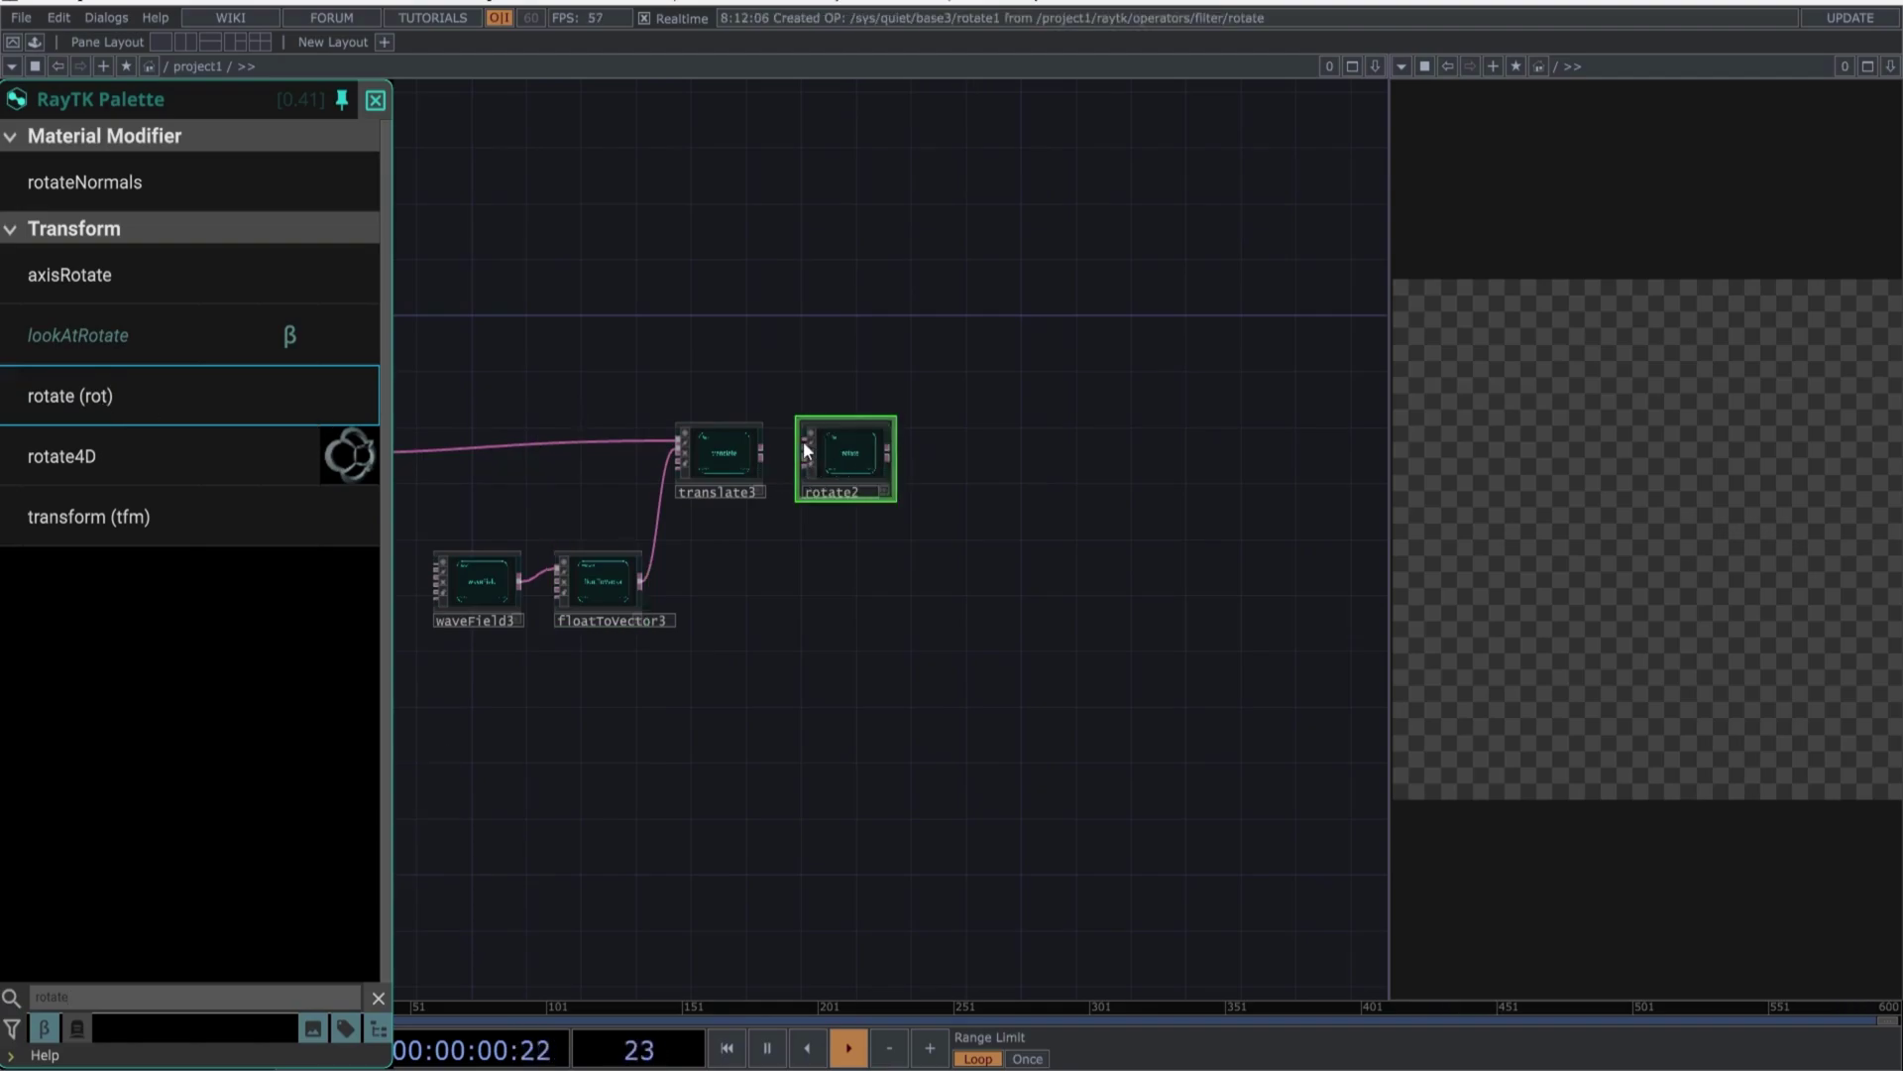
drag(803, 442, 770, 448)
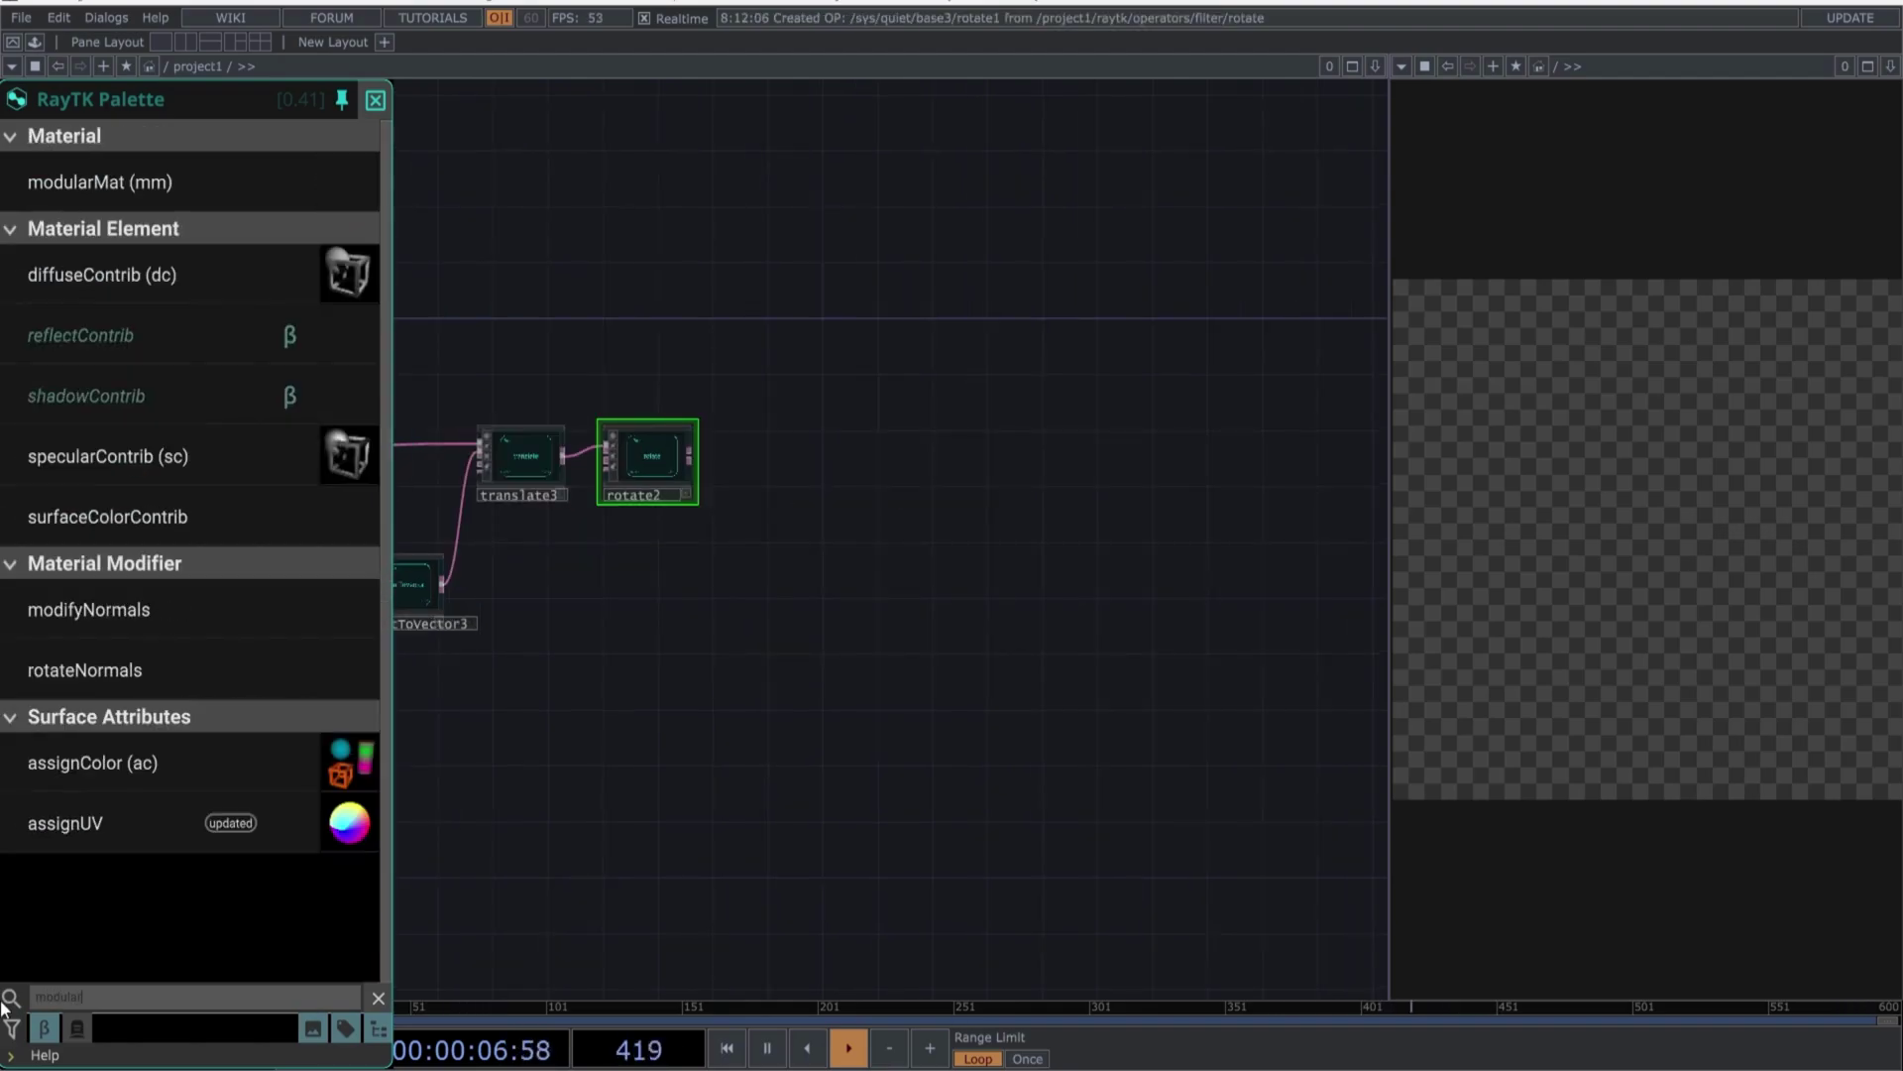
Add a modularMat1 material fed by rotate2
click(85, 188)
click(823, 486)
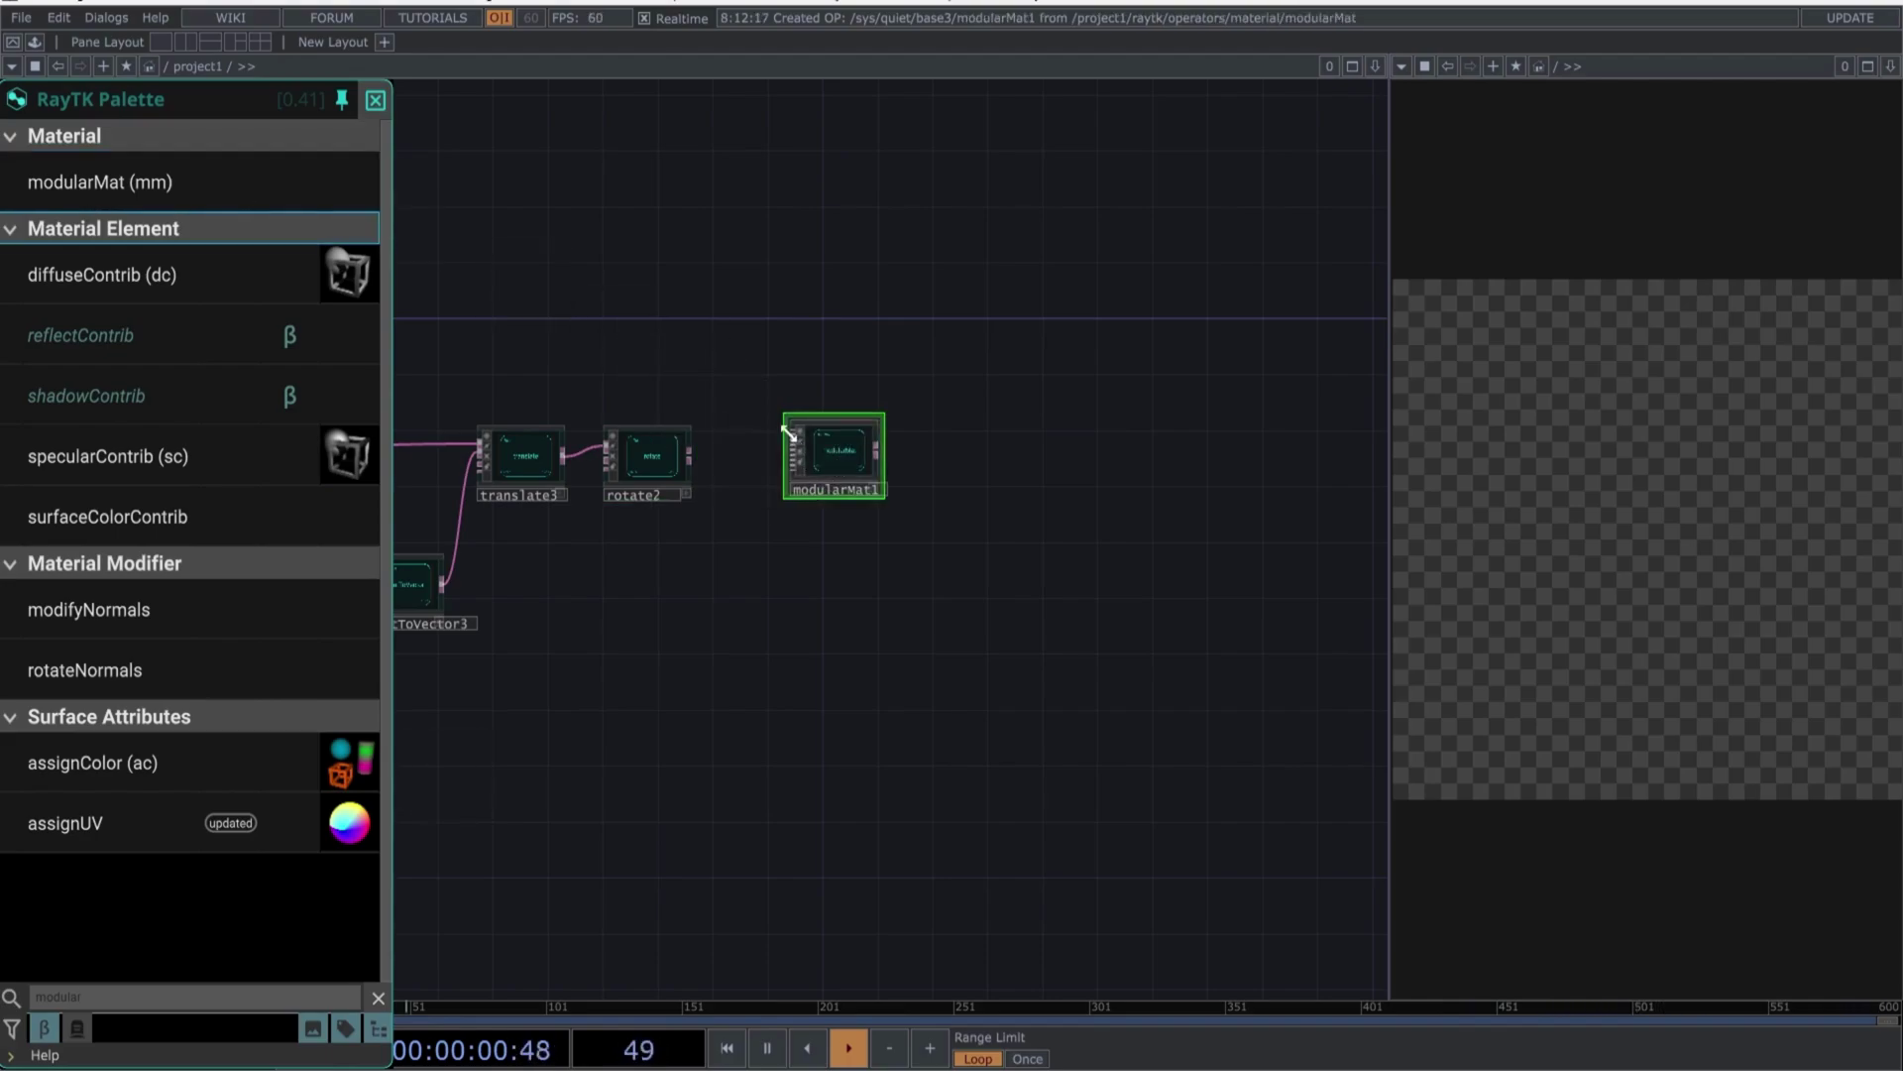
drag(793, 434, 693, 457)
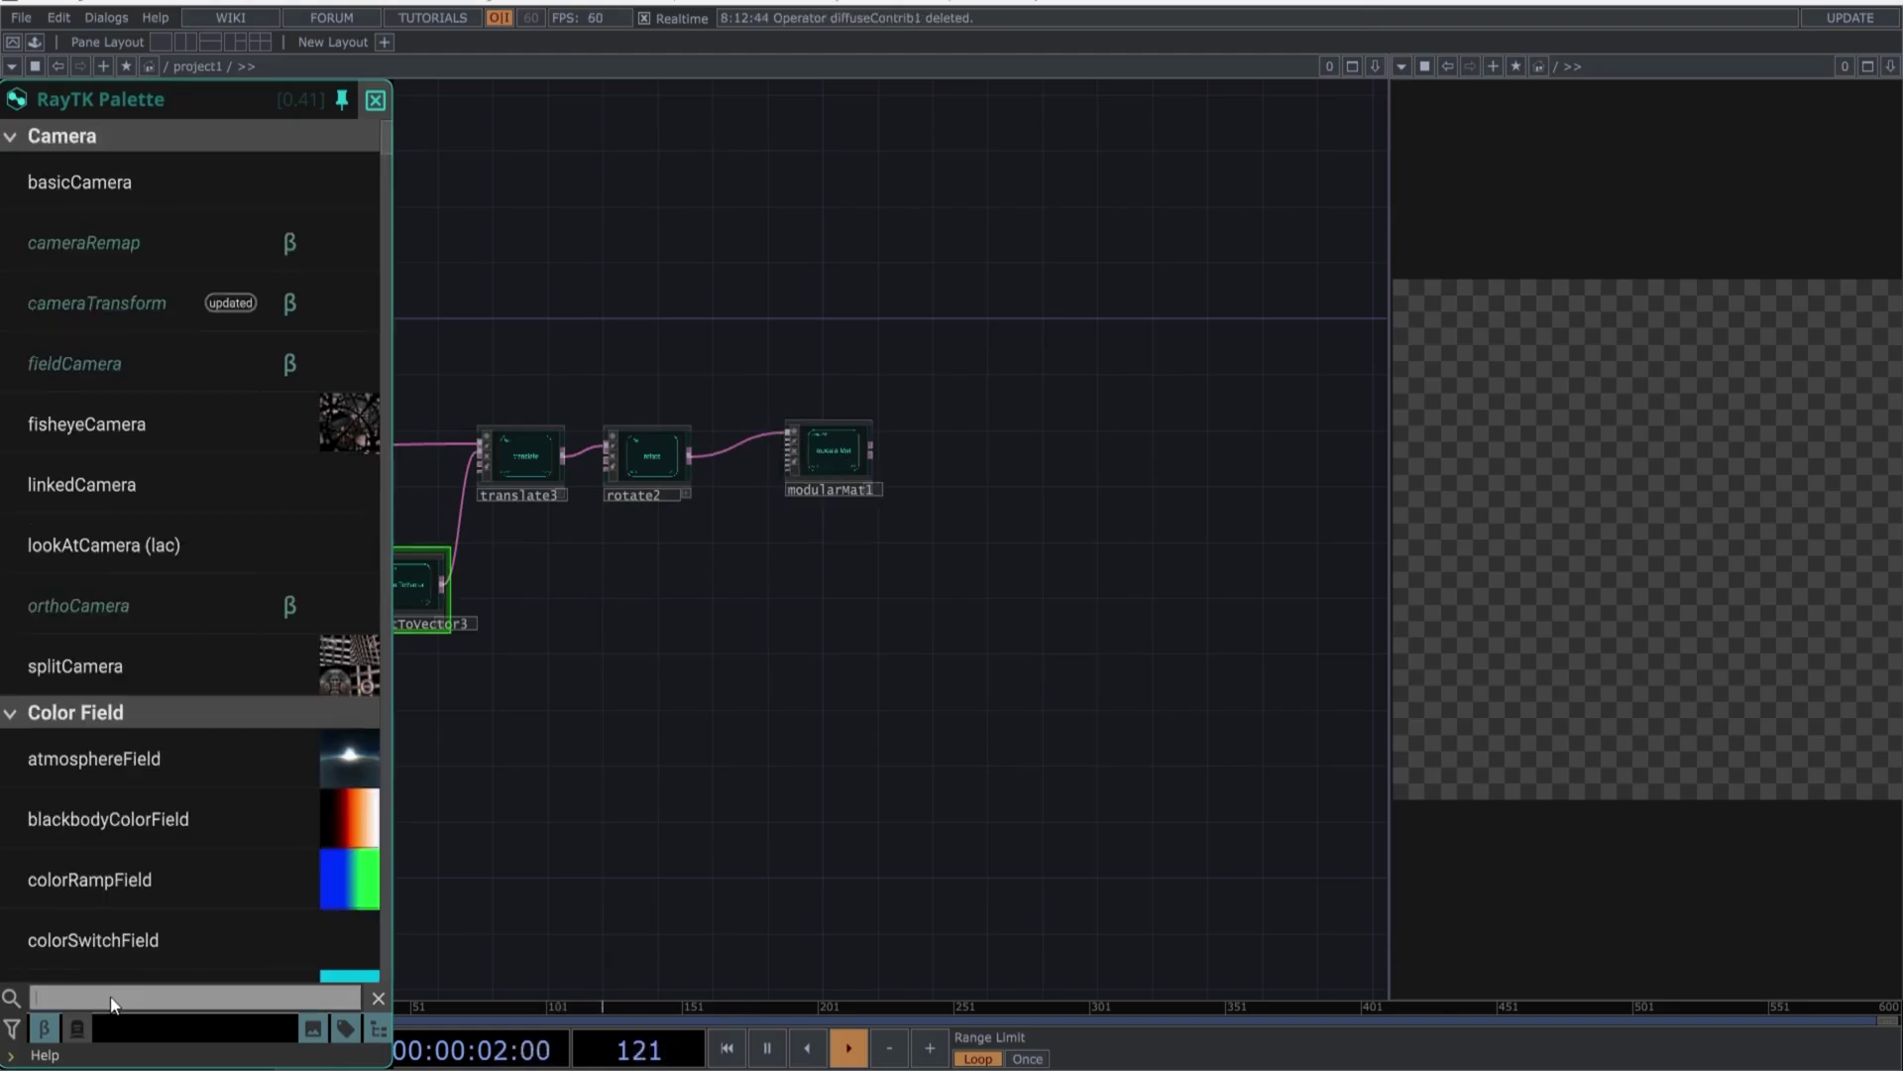
Add diffuseContrib1 below rotate2 and feed it into modularMat1
click(112, 997)
text(diff)
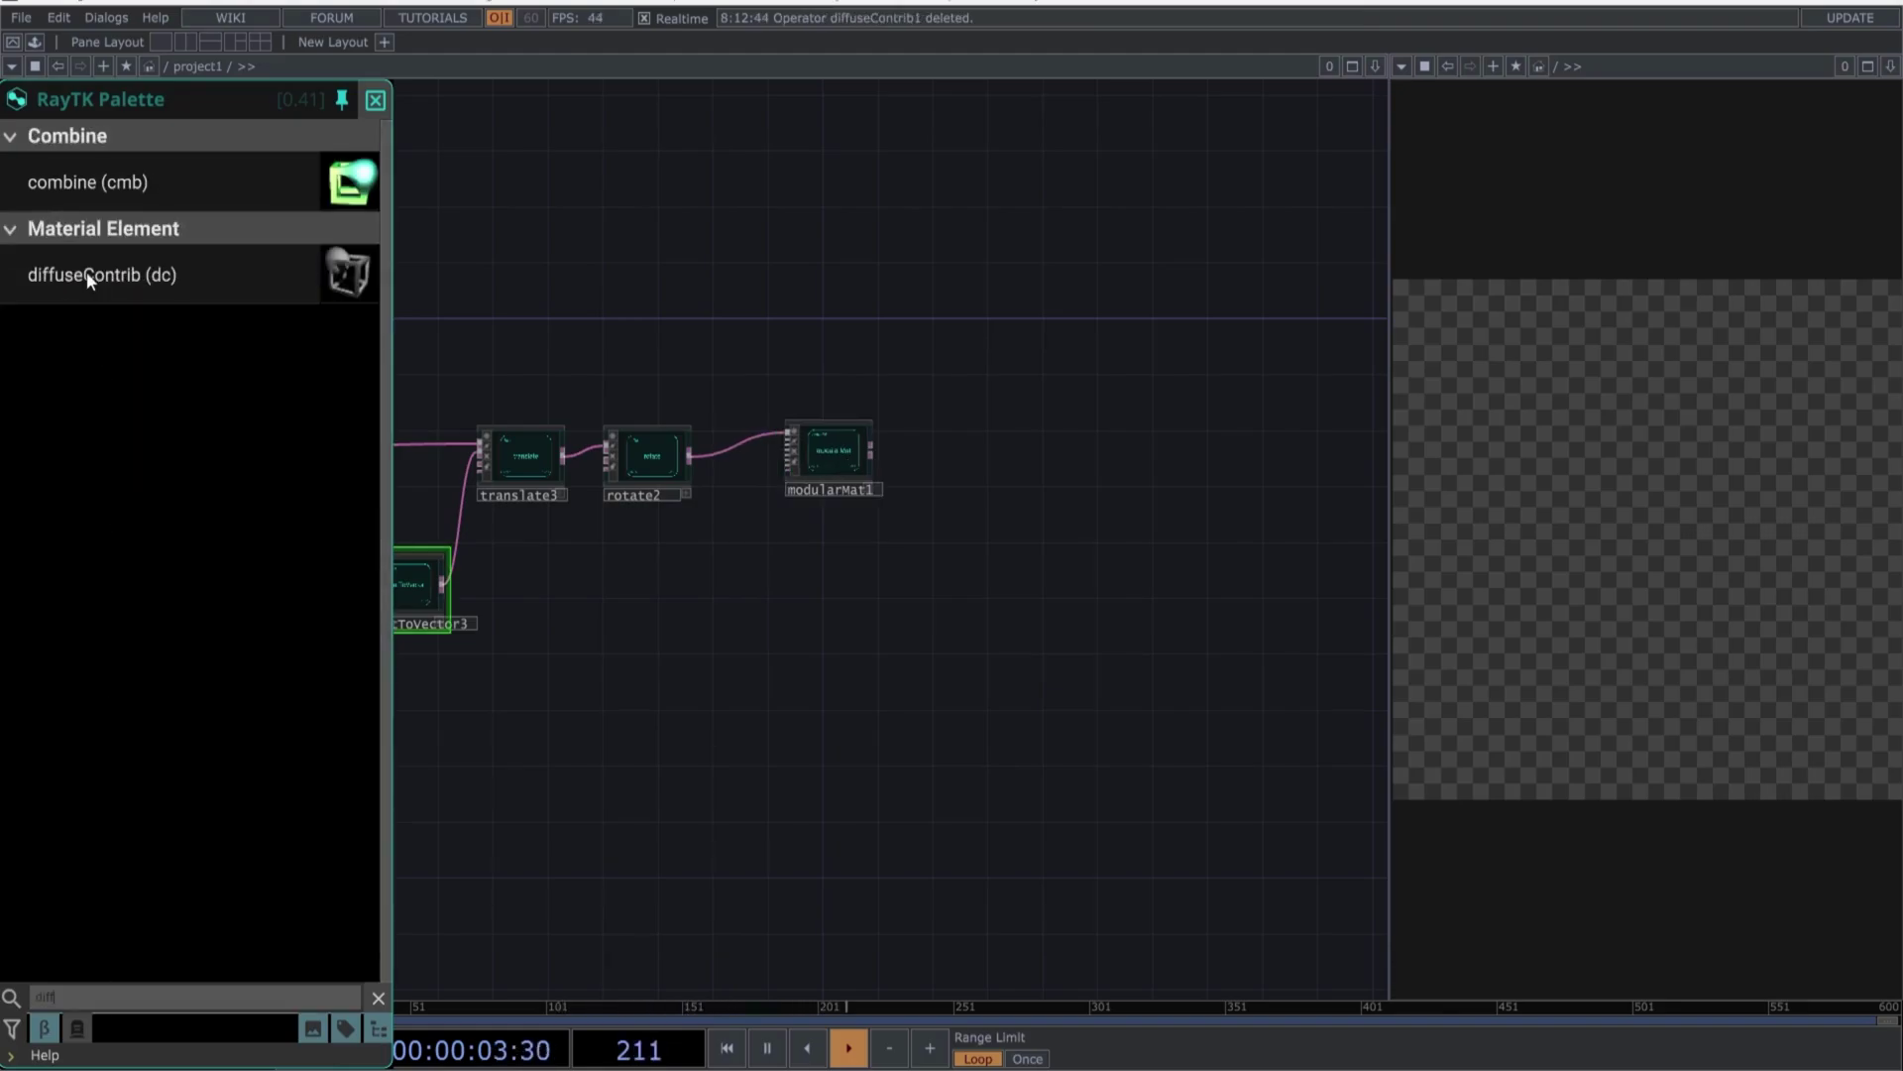
click(84, 268)
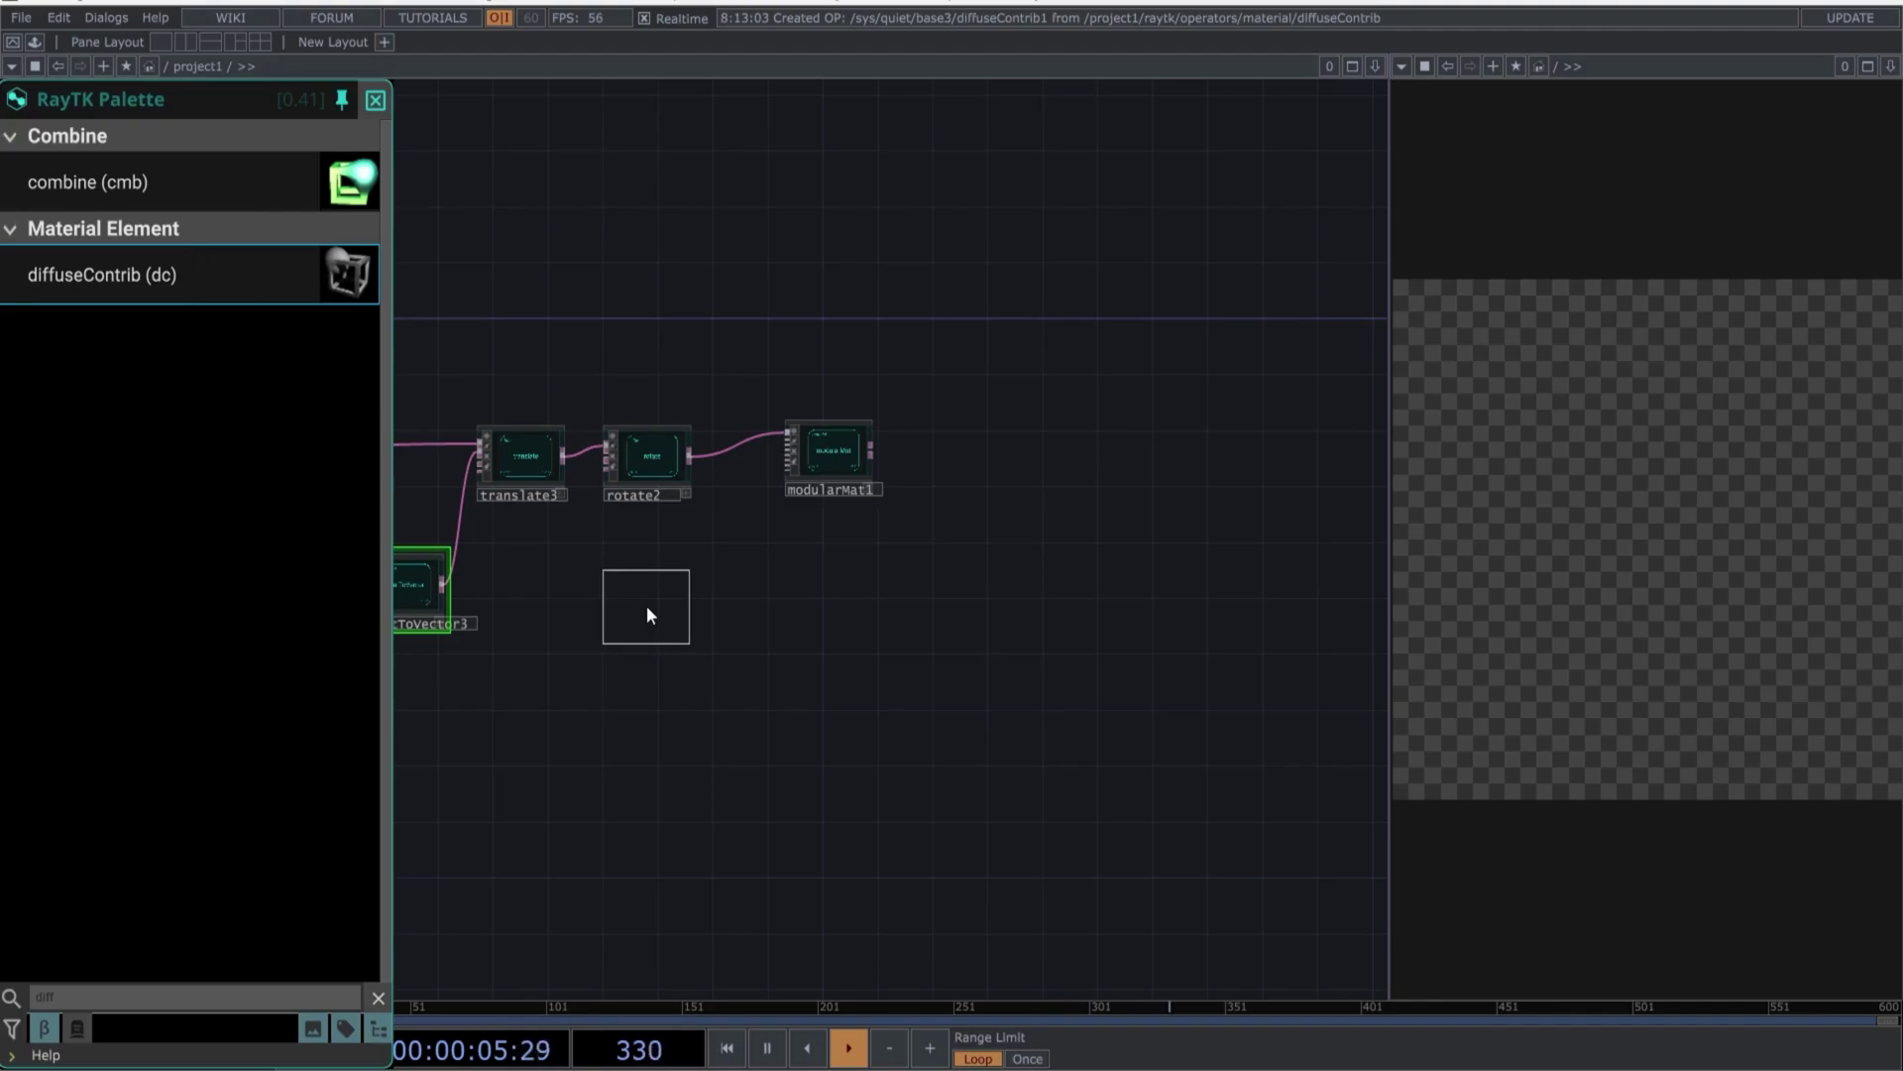
click(647, 605)
drag(691, 599, 790, 440)
Add specularContrib1 and connect it into modularMat1
double_click(188, 995)
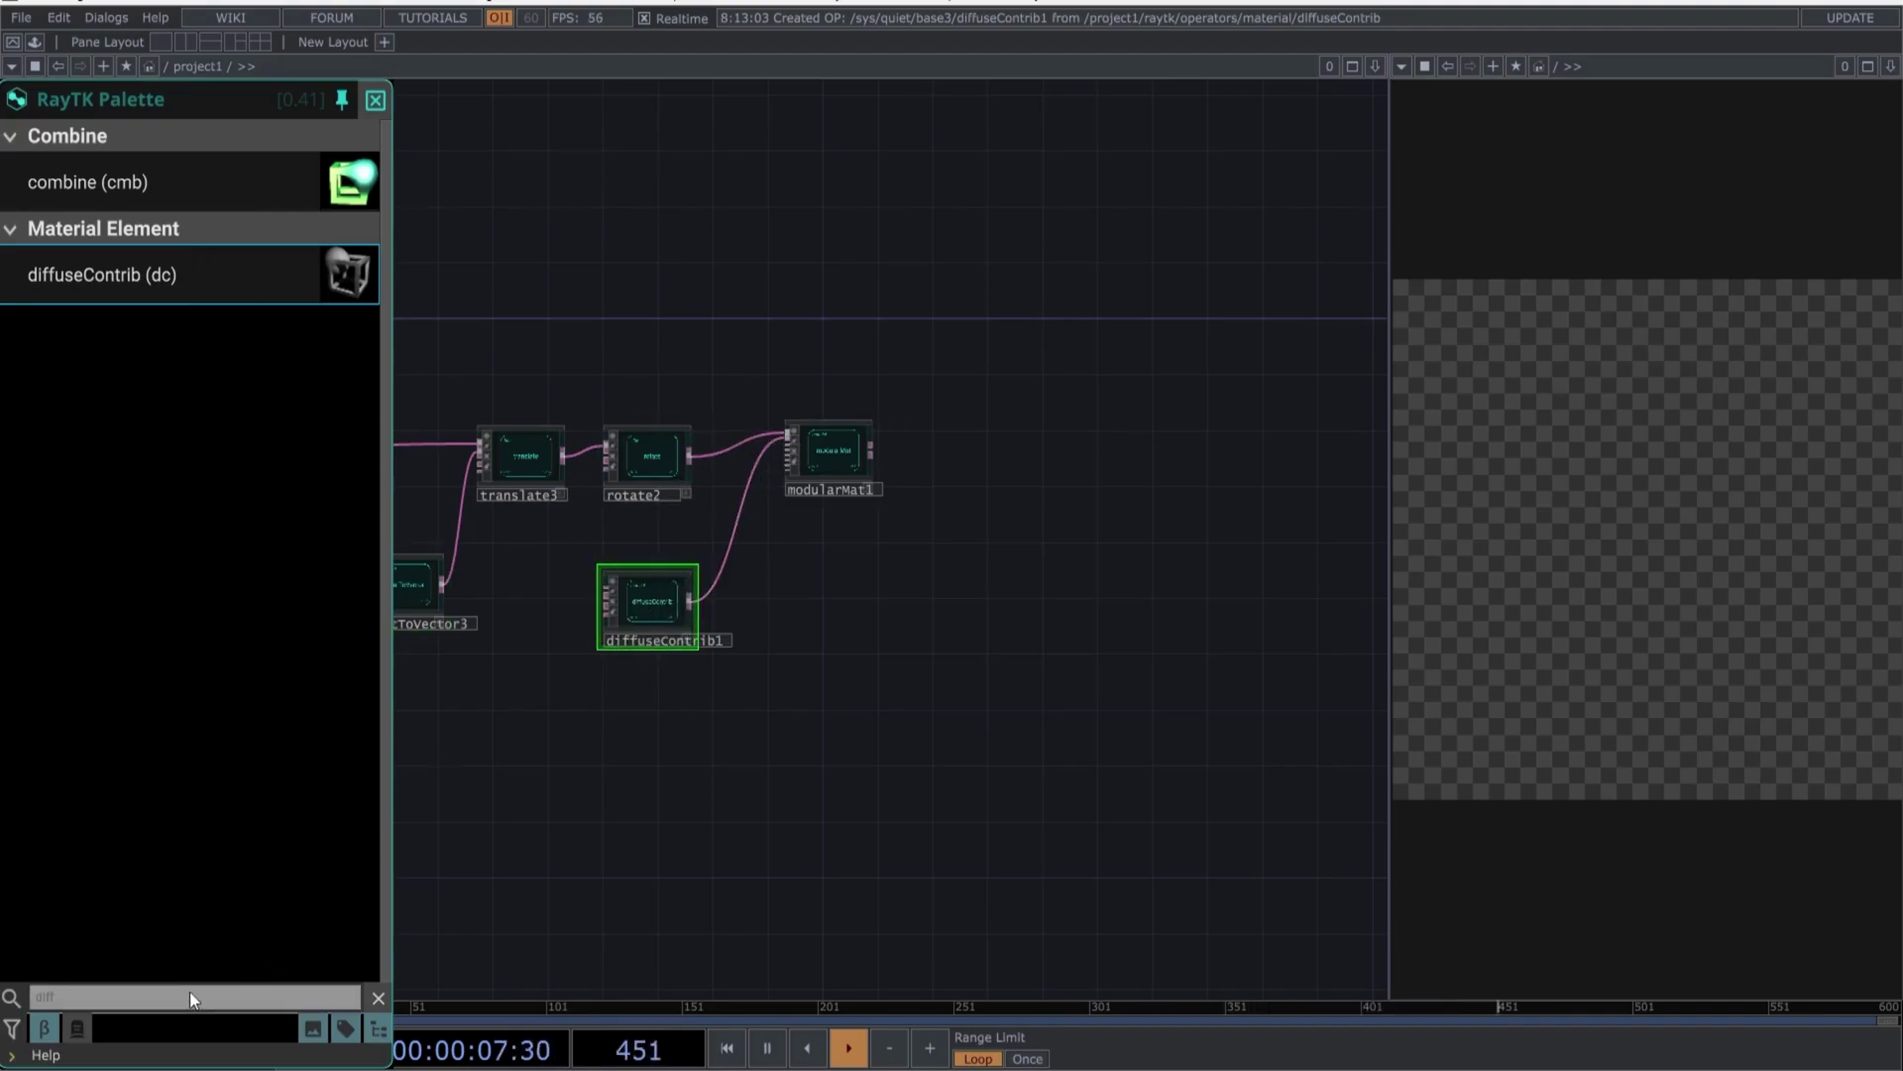
key(BackSpace)
text(spe)
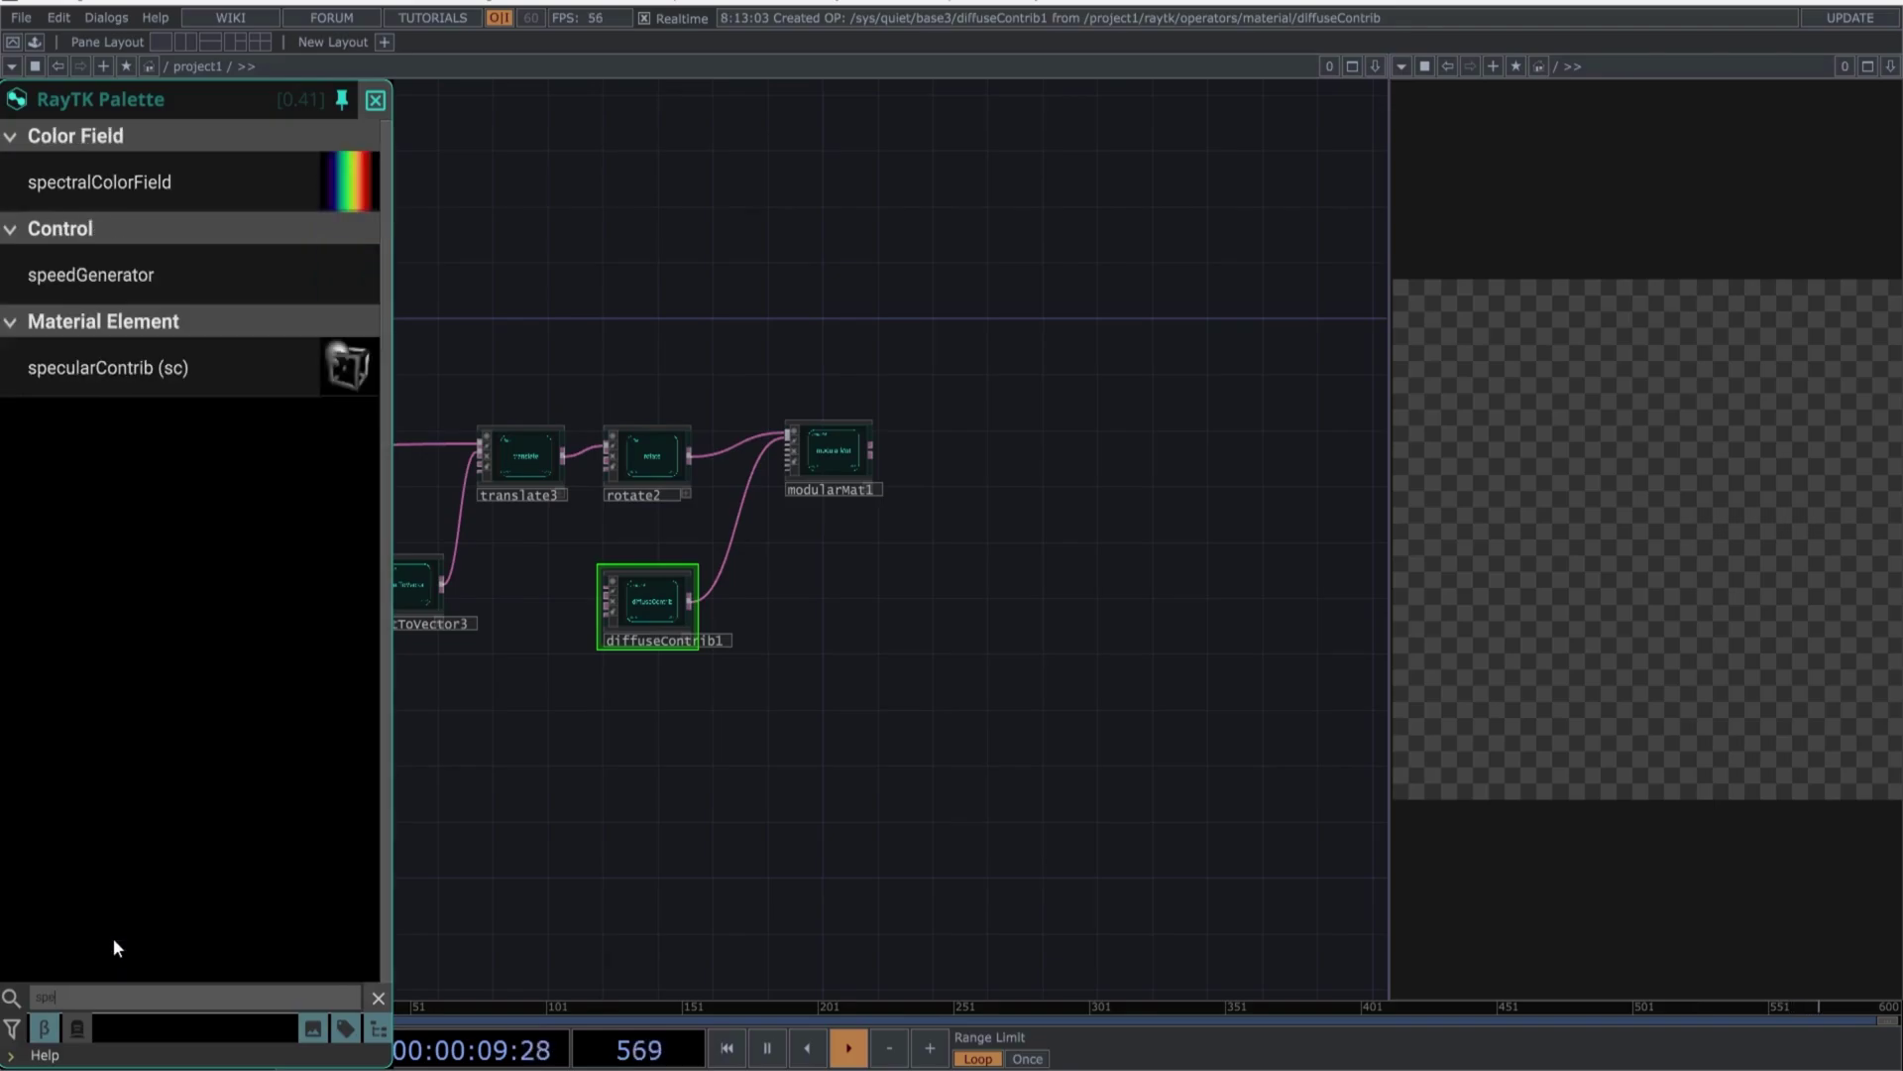
click(149, 373)
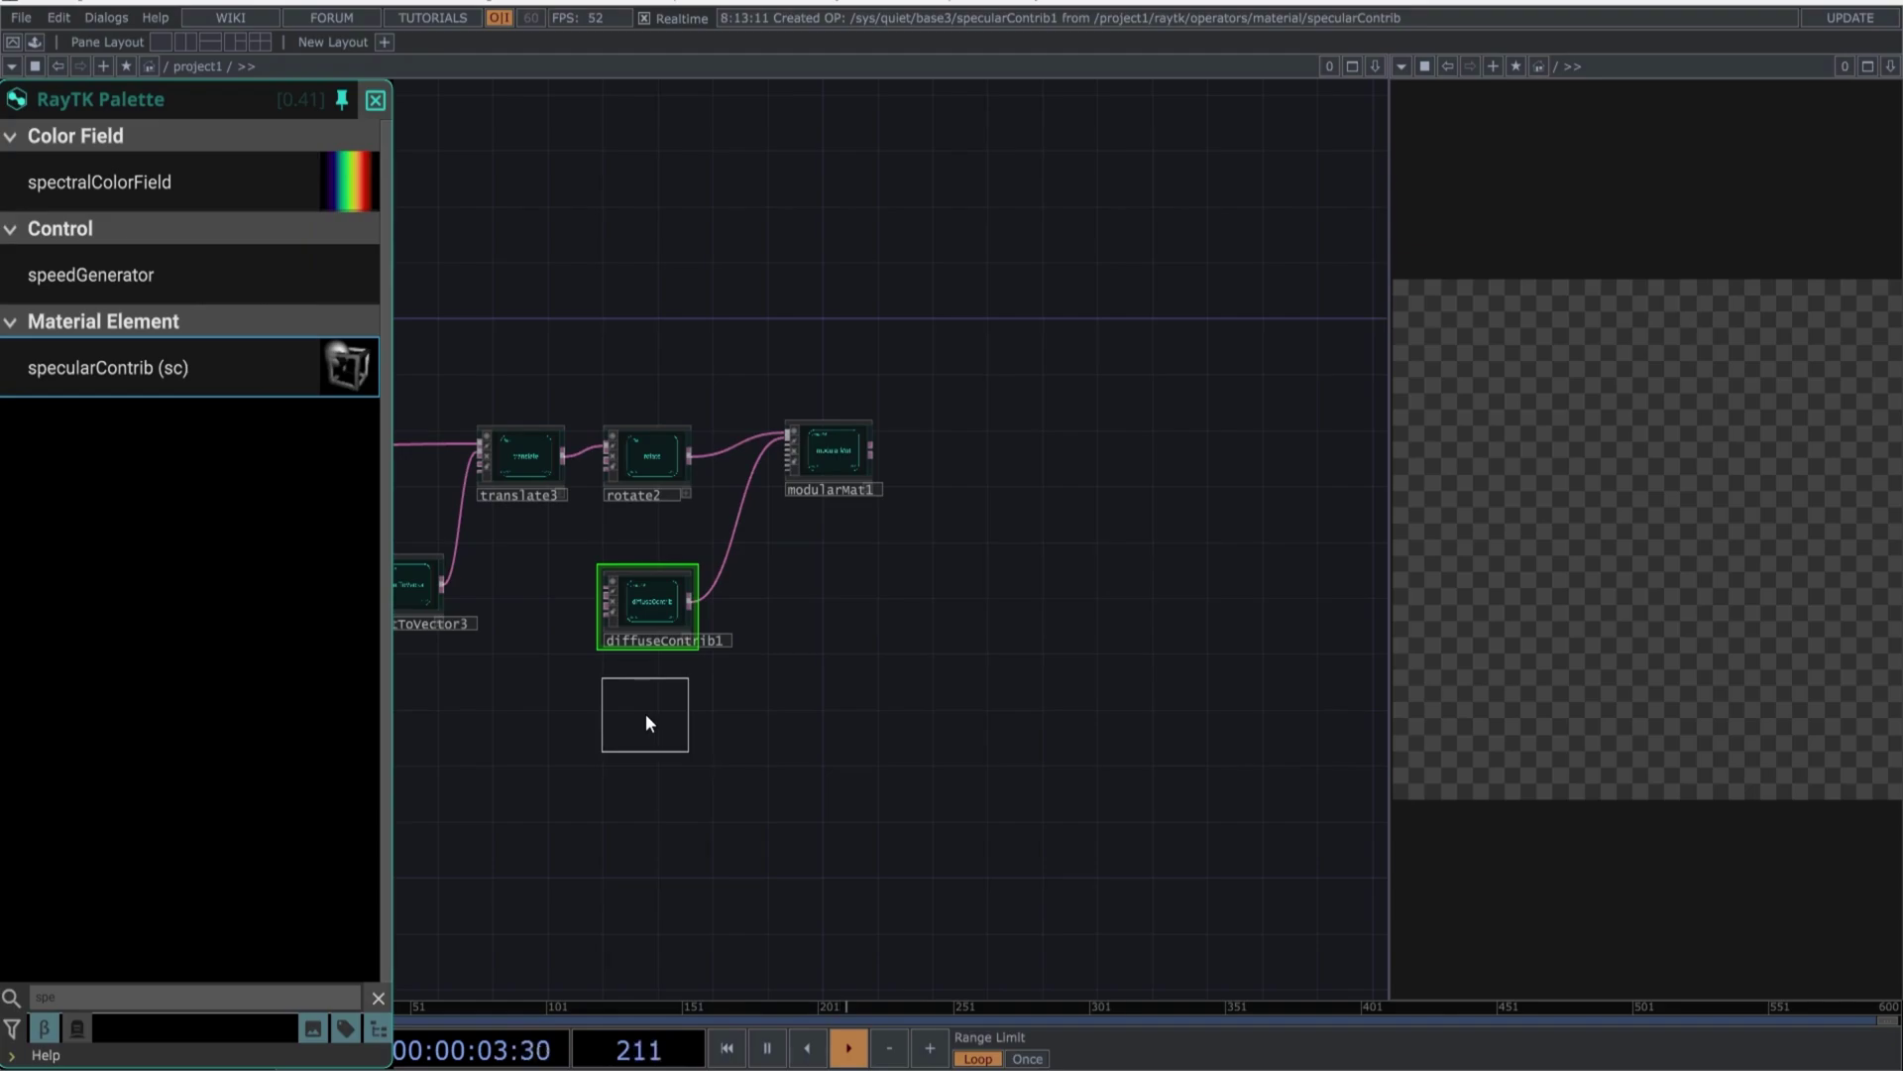
click(645, 714)
drag(787, 442, 691, 707)
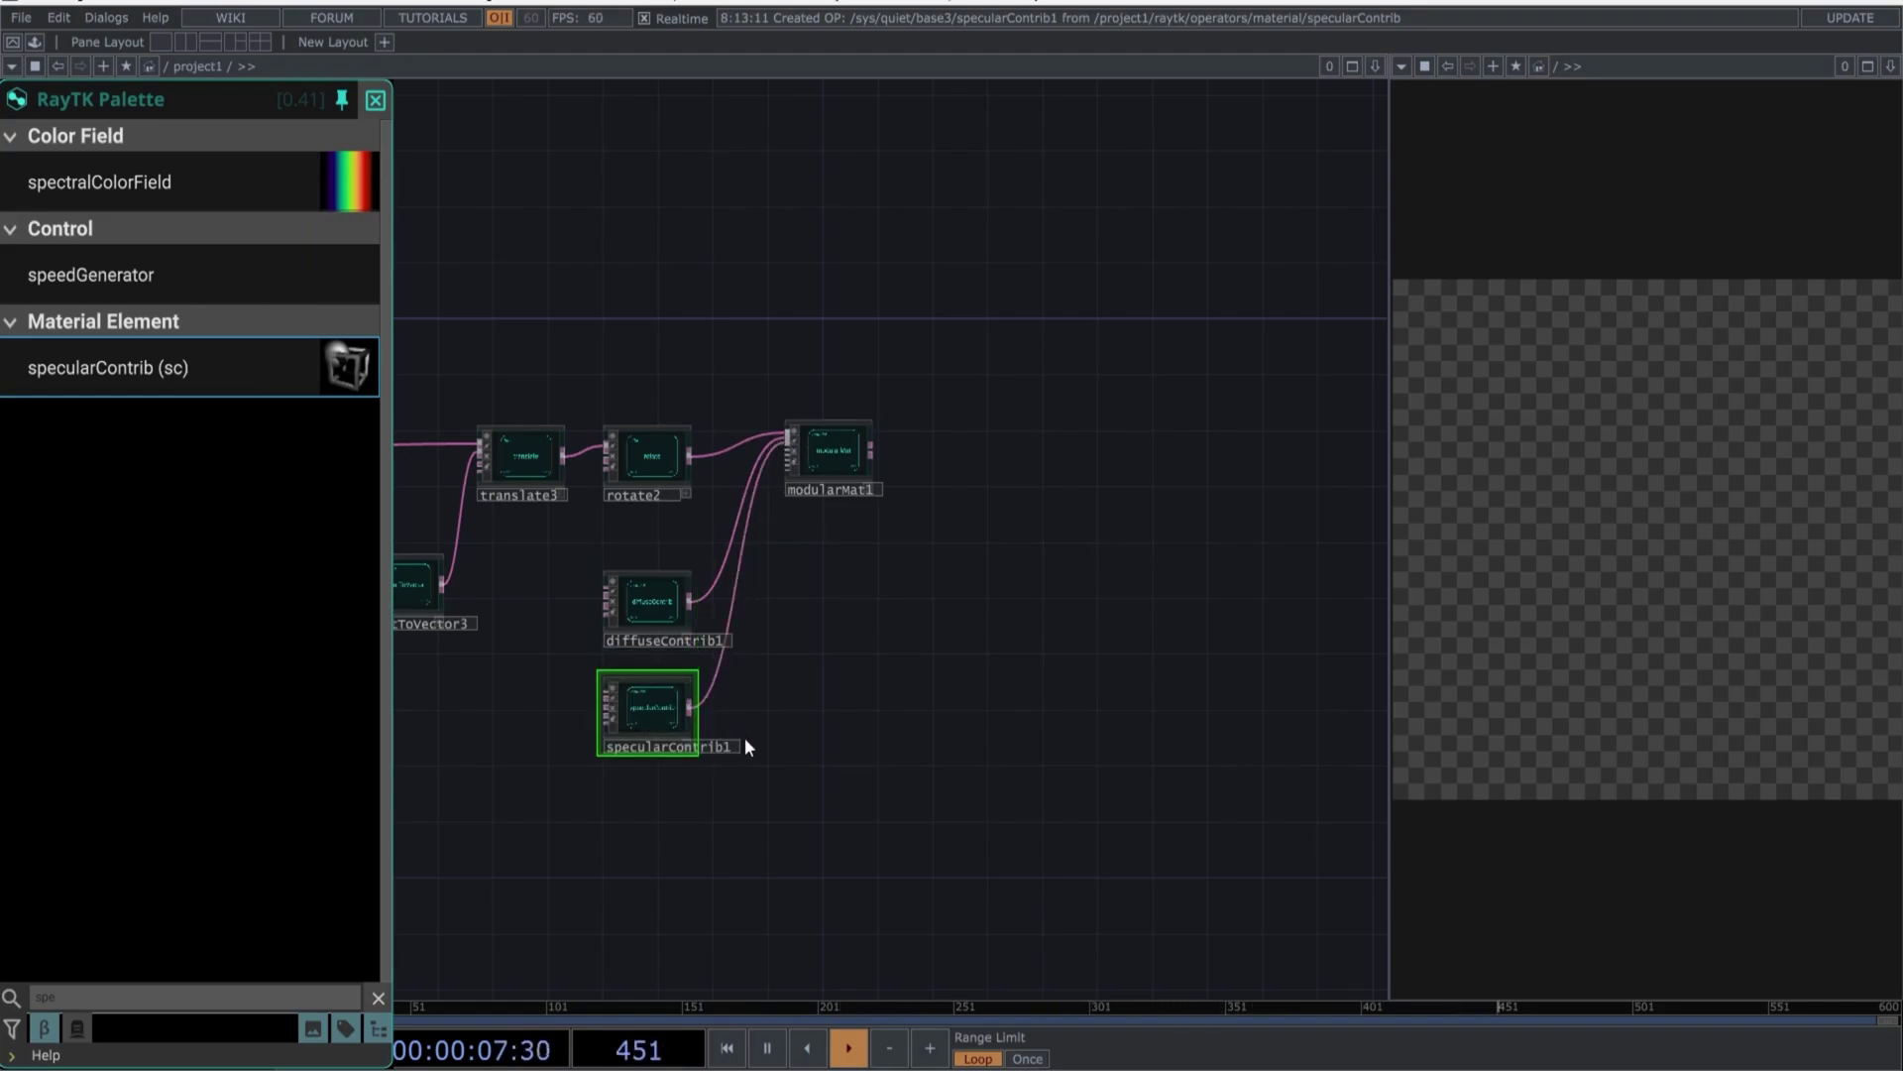
Add iridescenceContrib1 and connect it into modularMat1
click(39, 996)
text(iri)
click(145, 186)
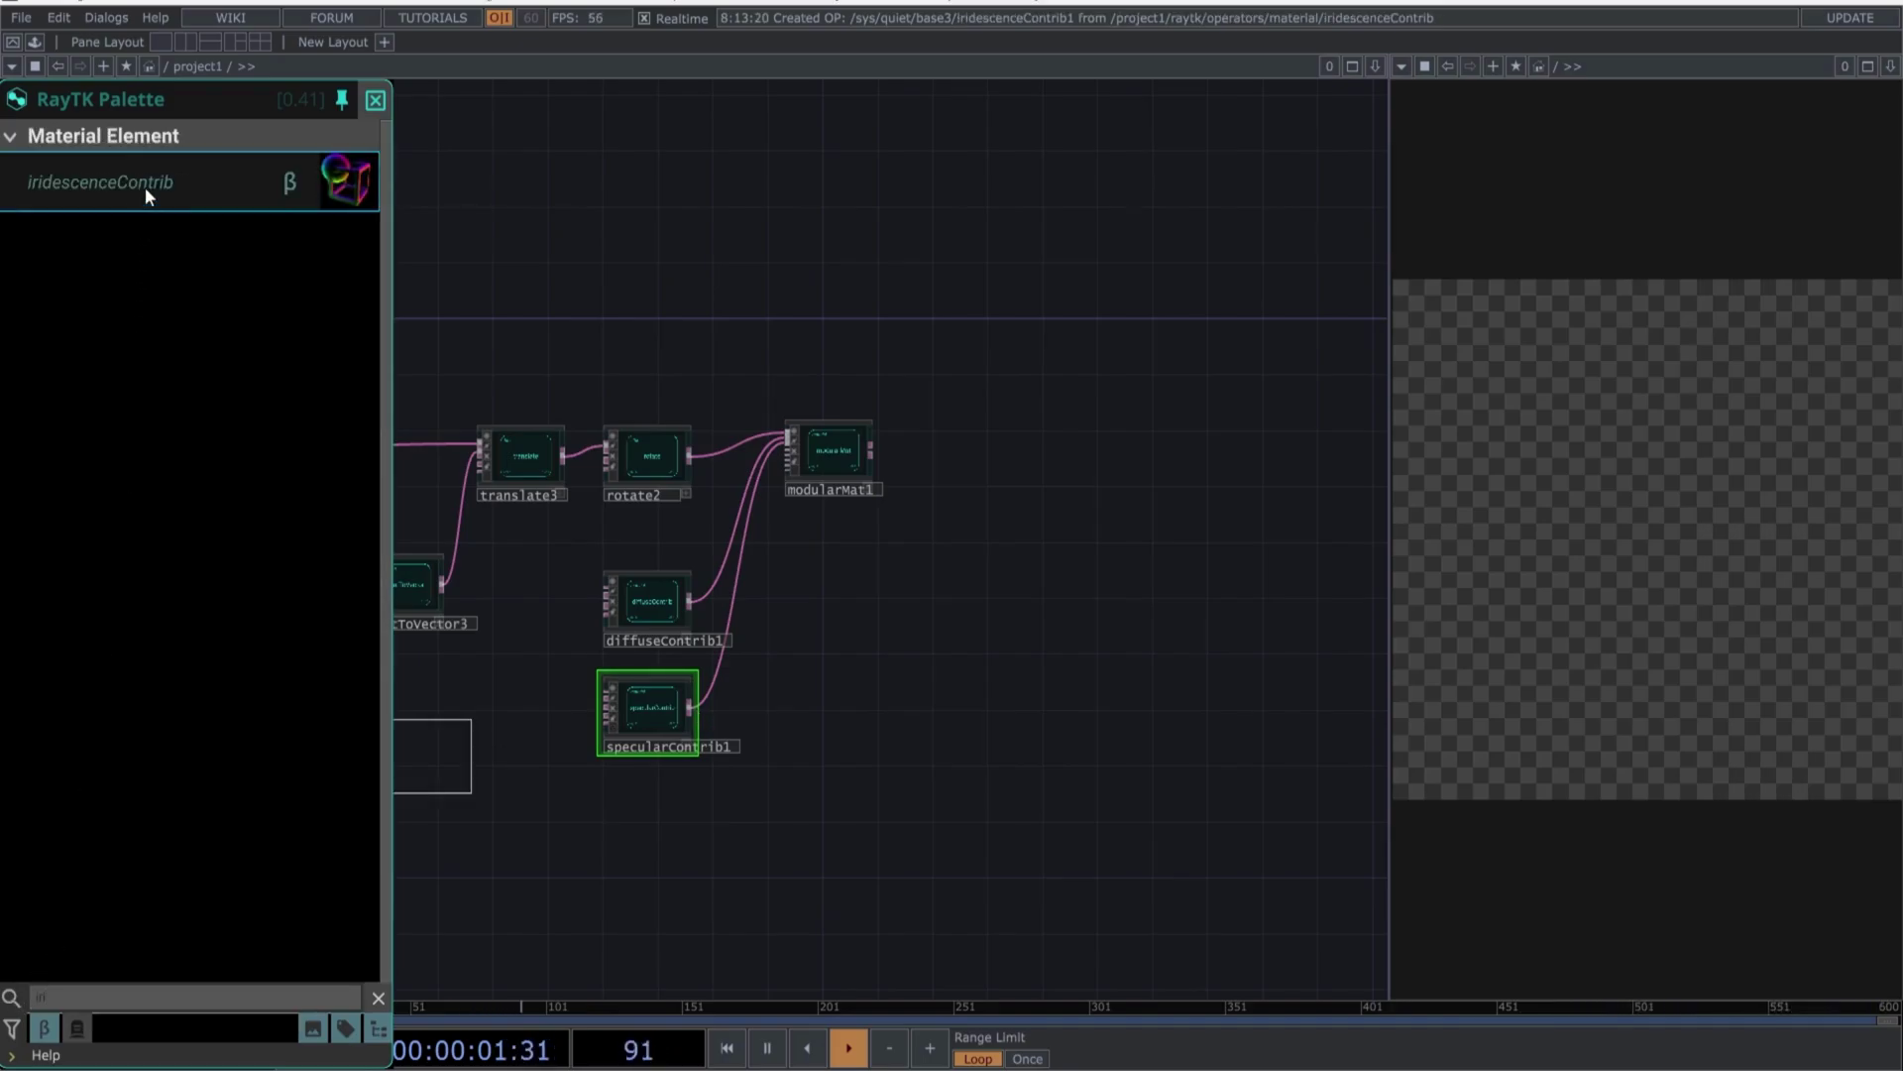
click(642, 816)
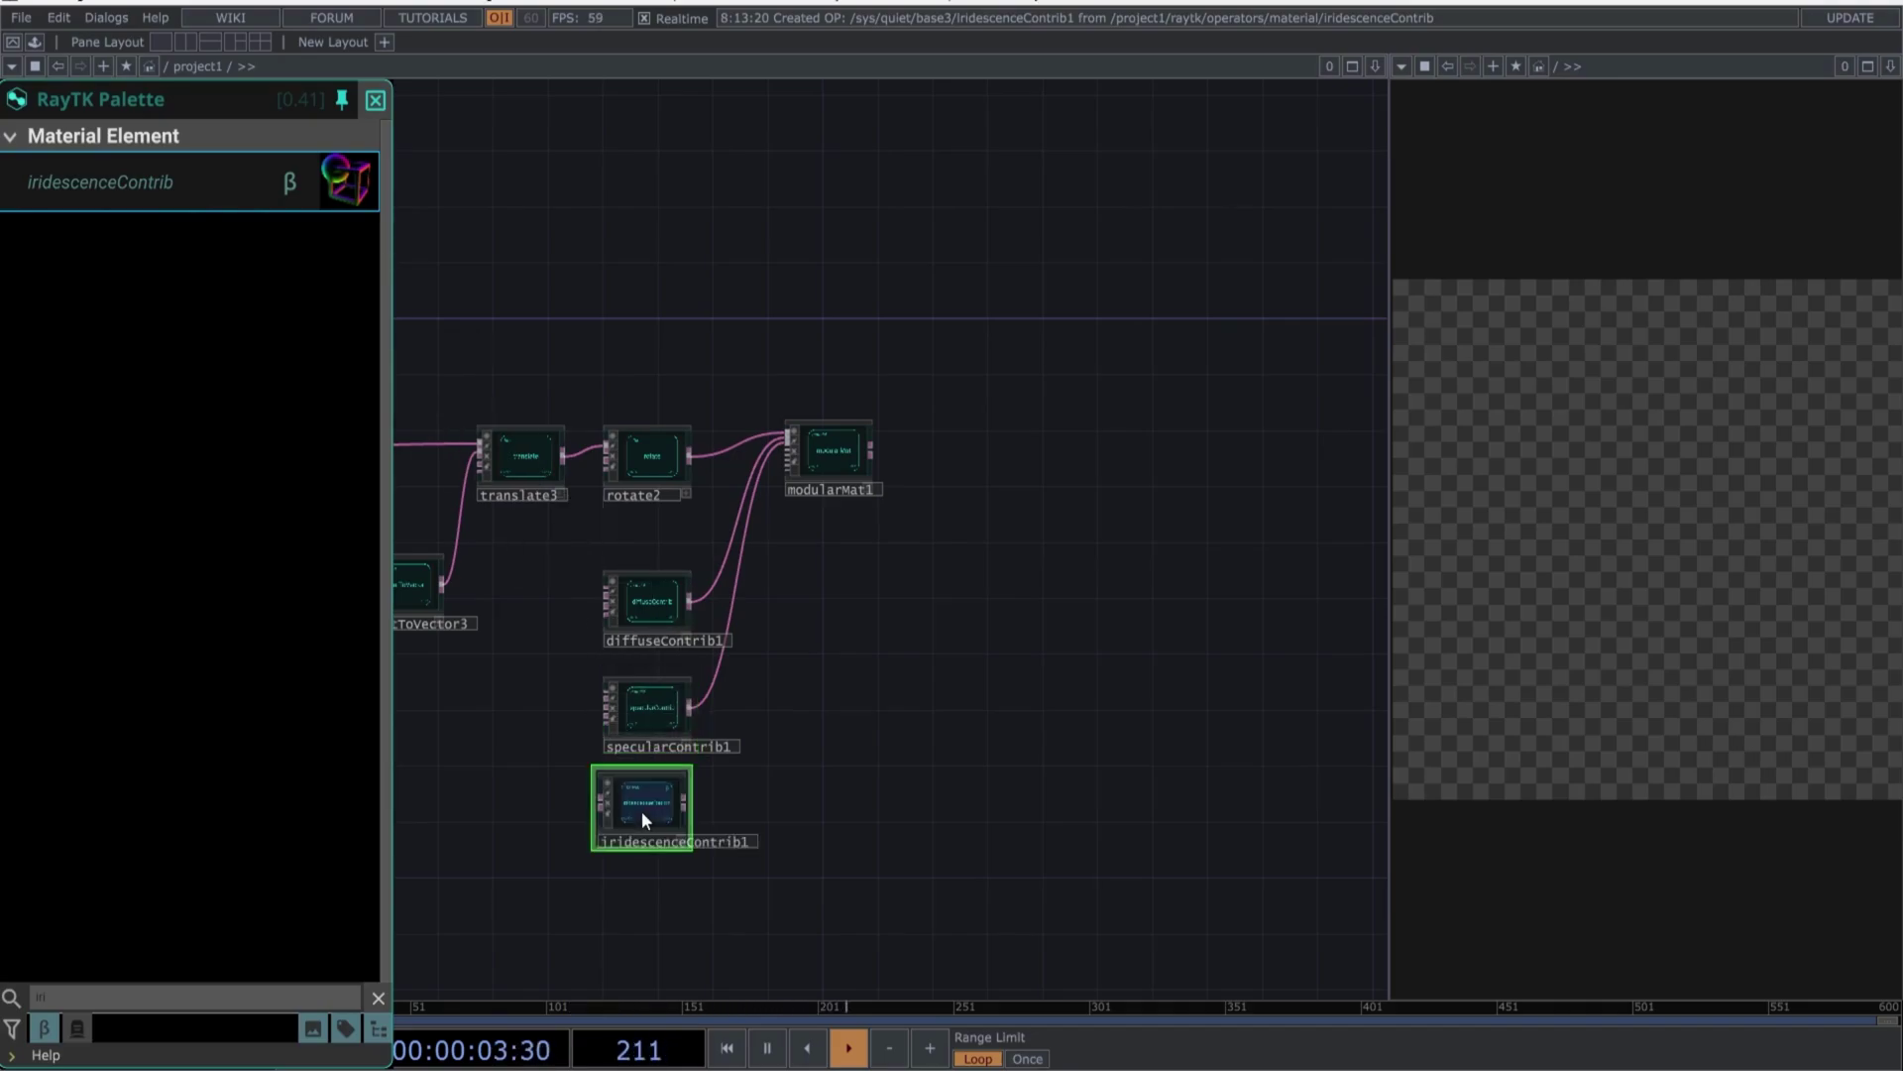
drag(787, 446, 684, 803)
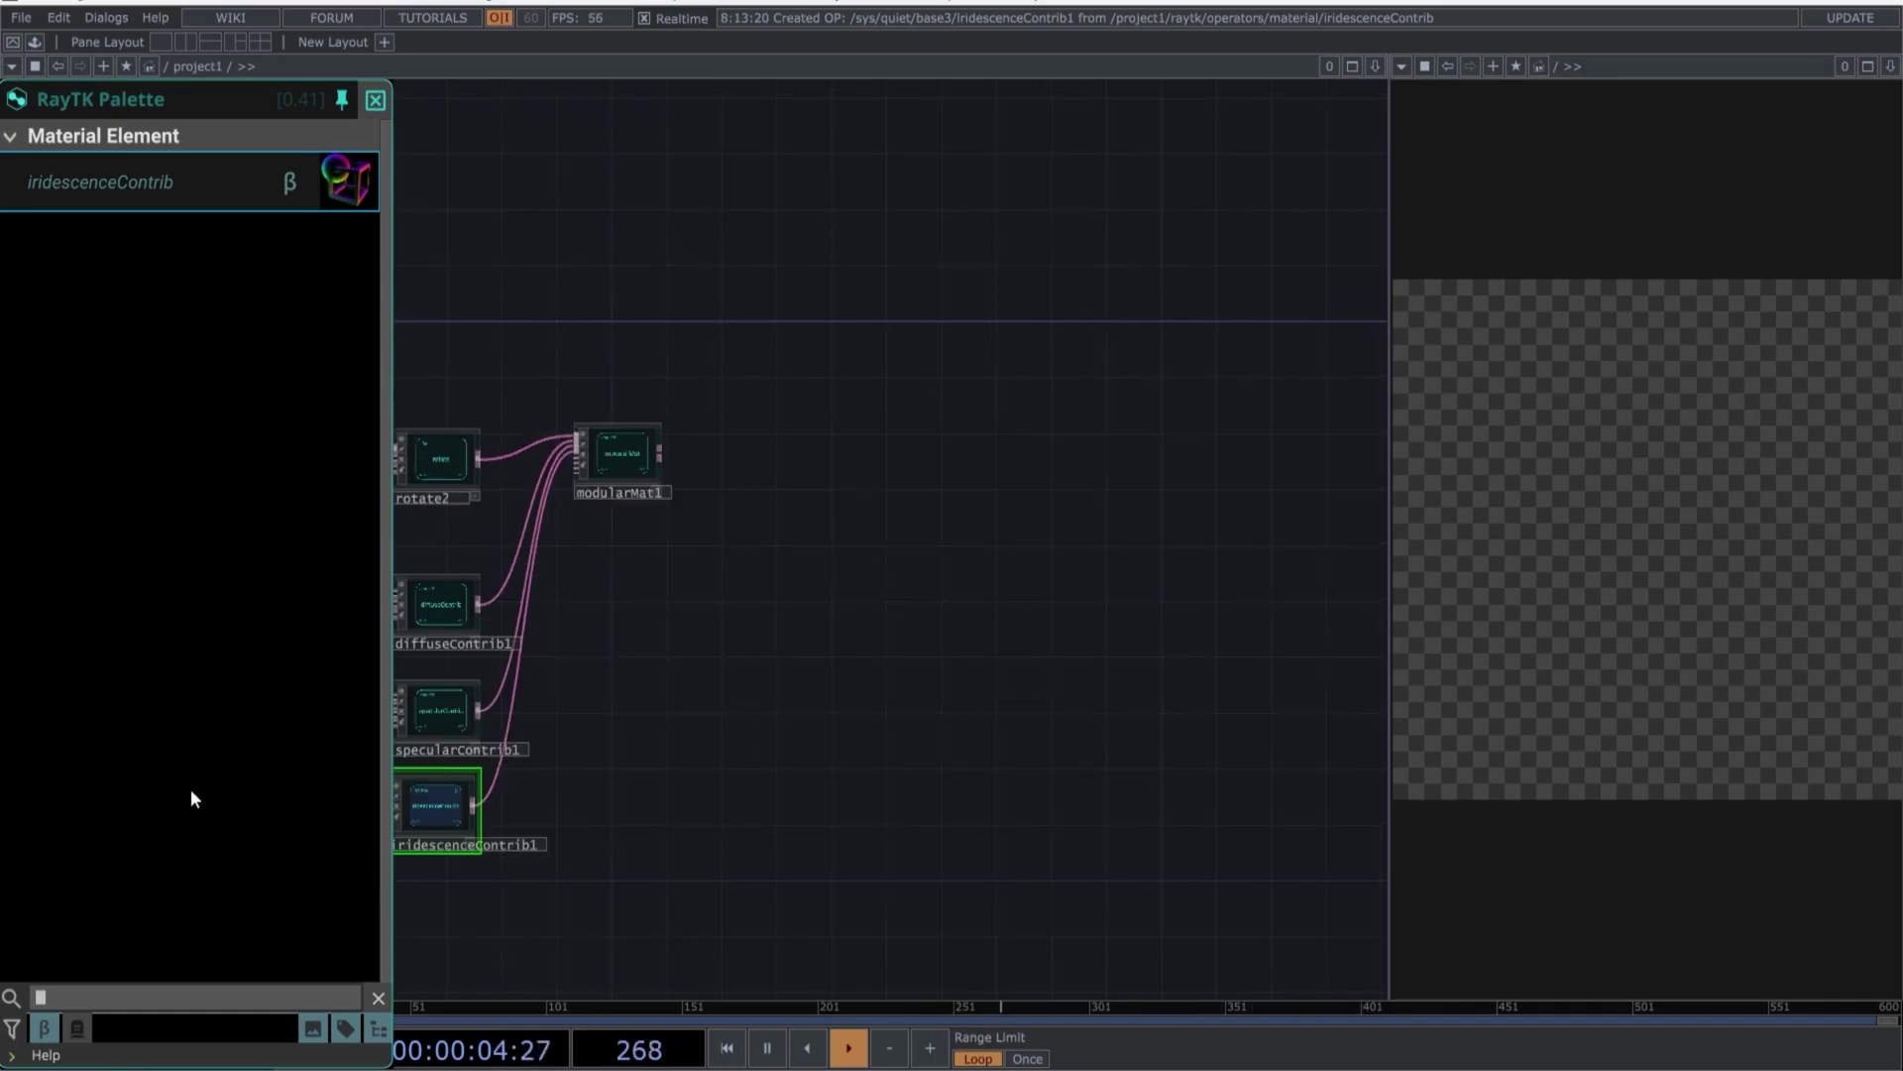
Add a raymarchRender3D right of modularMat1 and feed modularMat1 into it
text(raym)
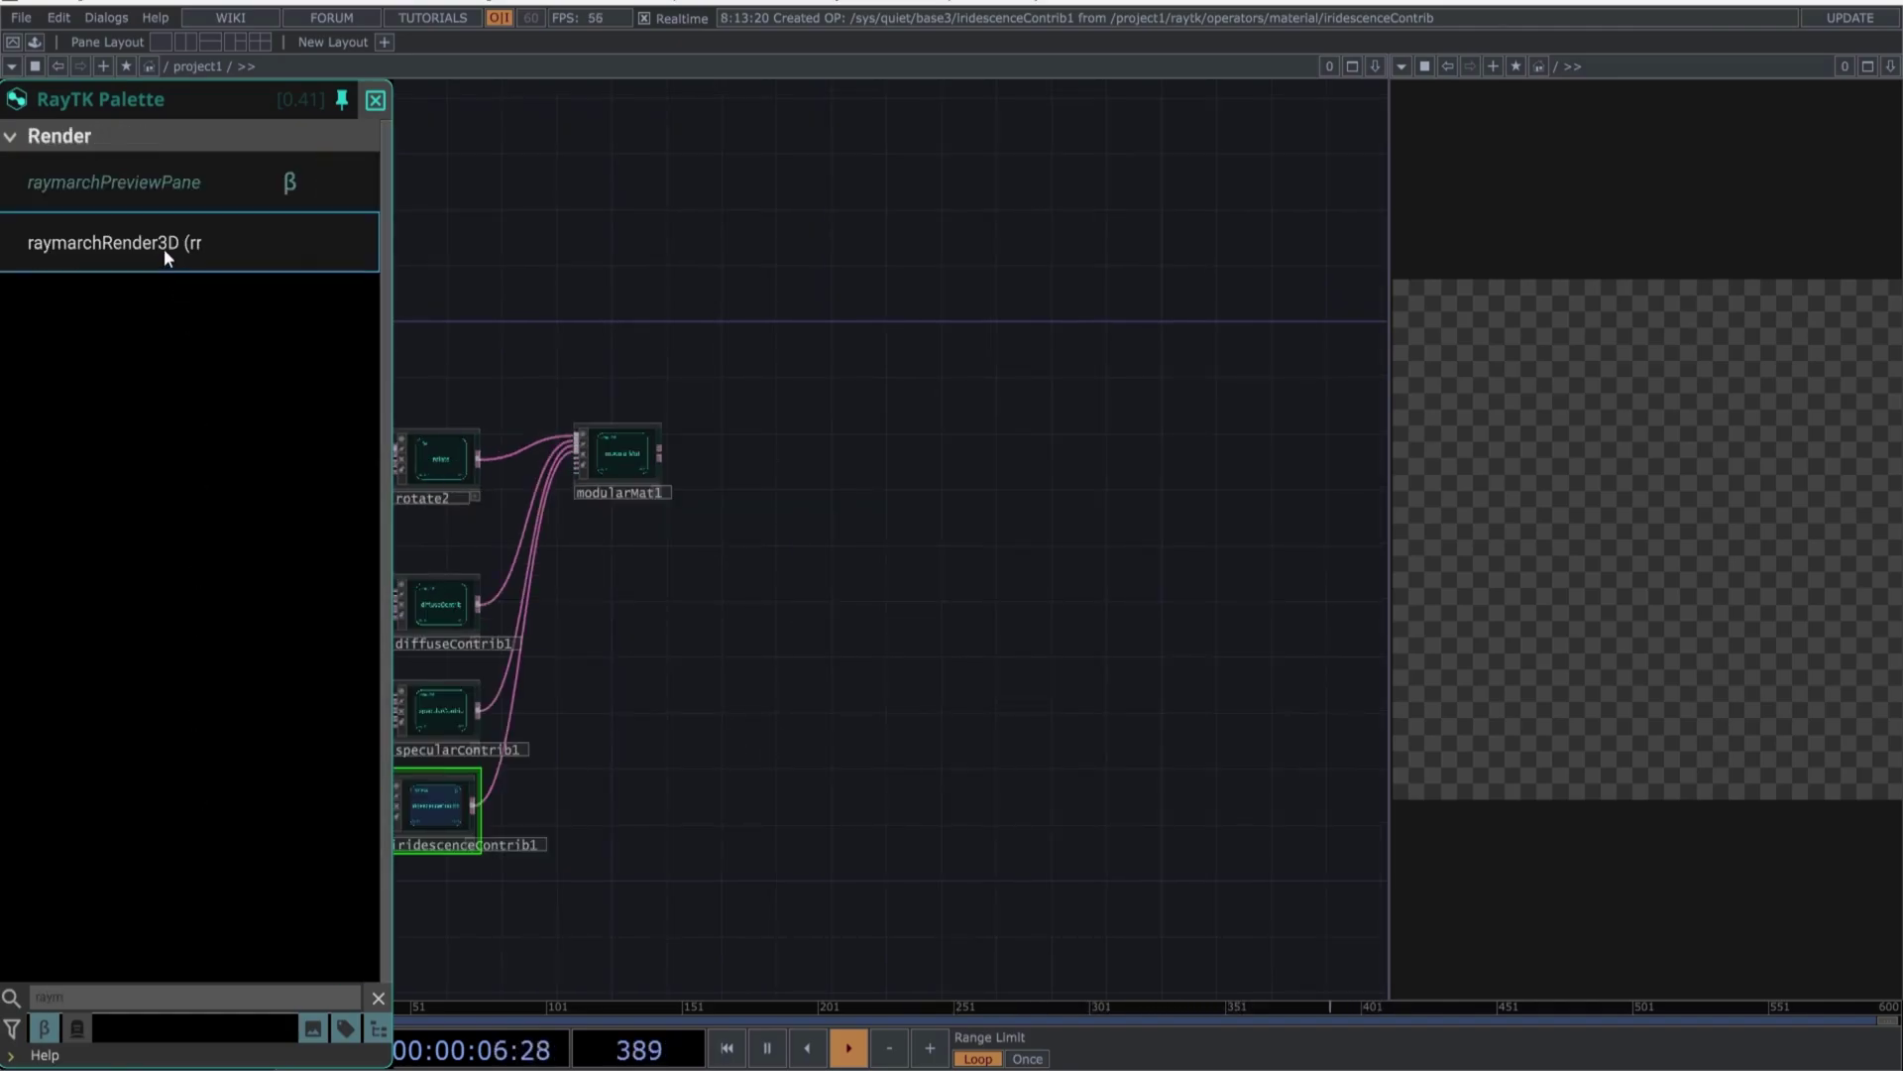
click(163, 248)
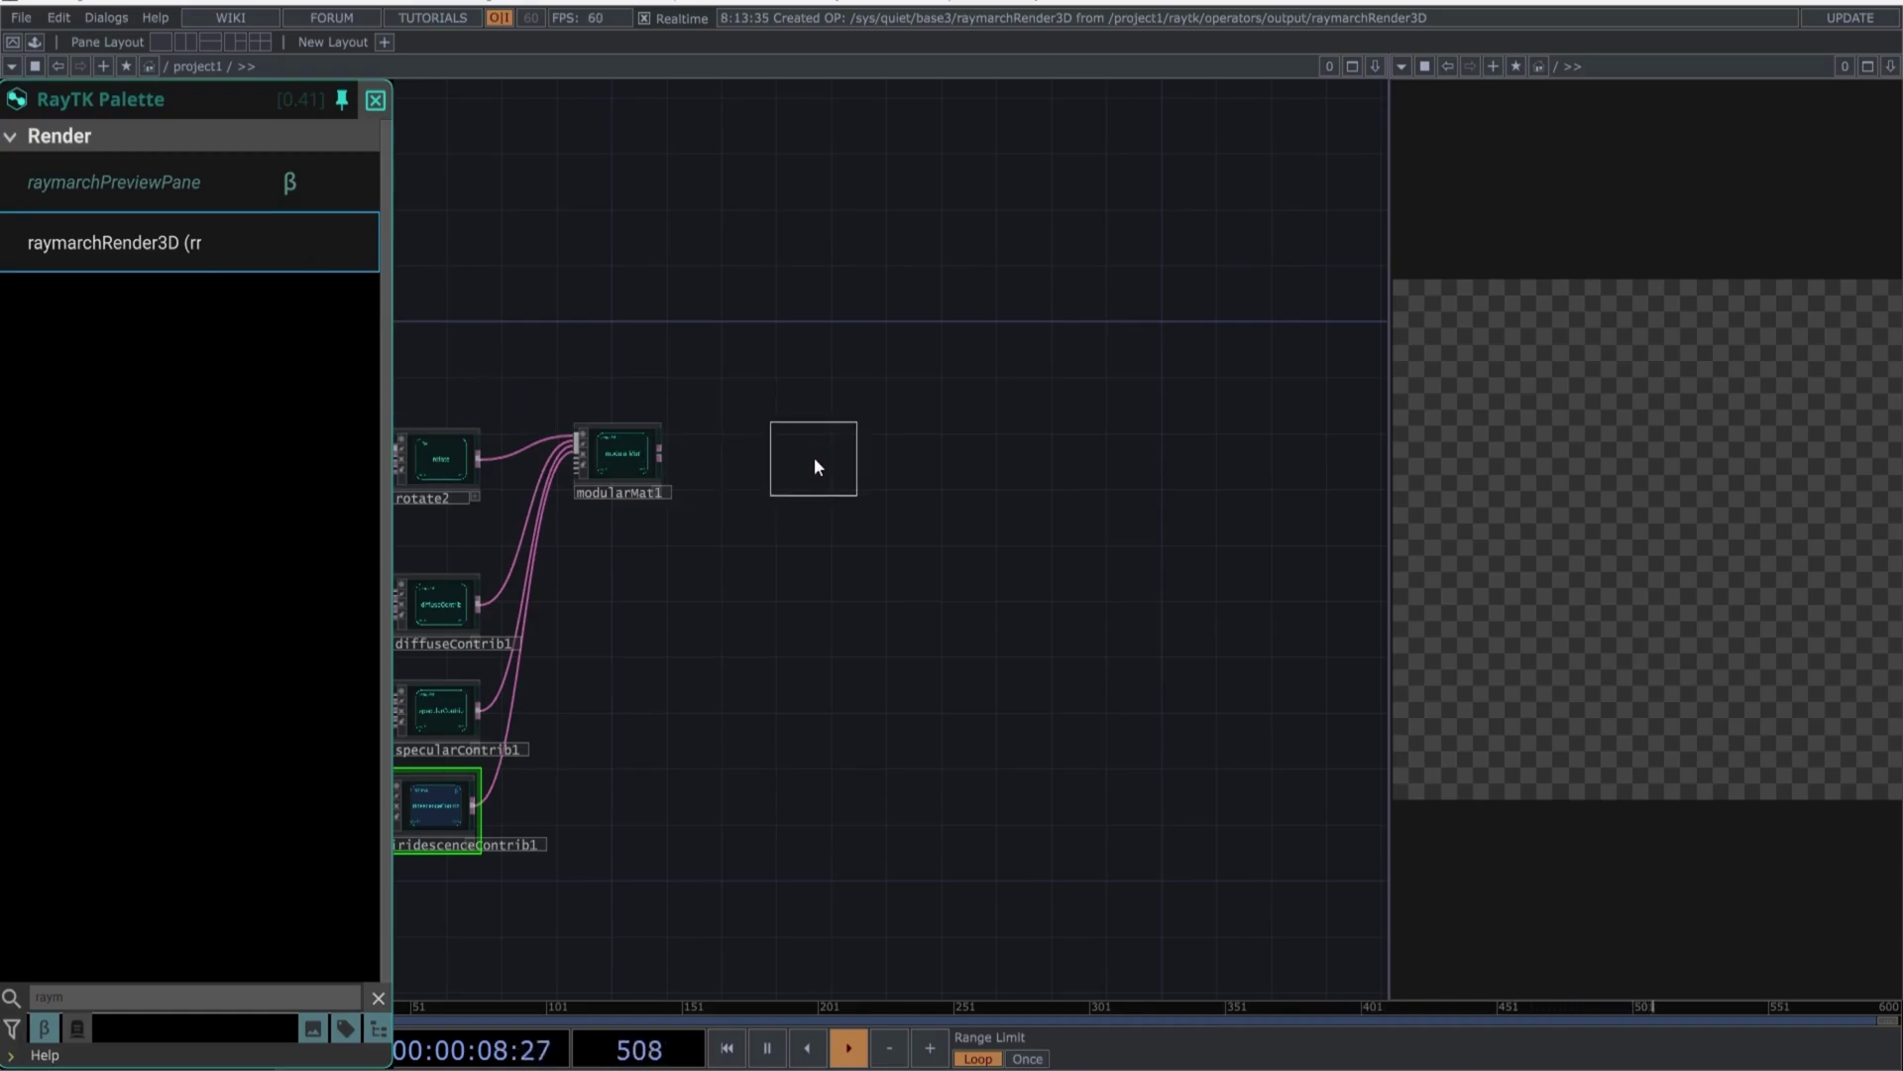
click(815, 466)
drag(775, 446, 660, 453)
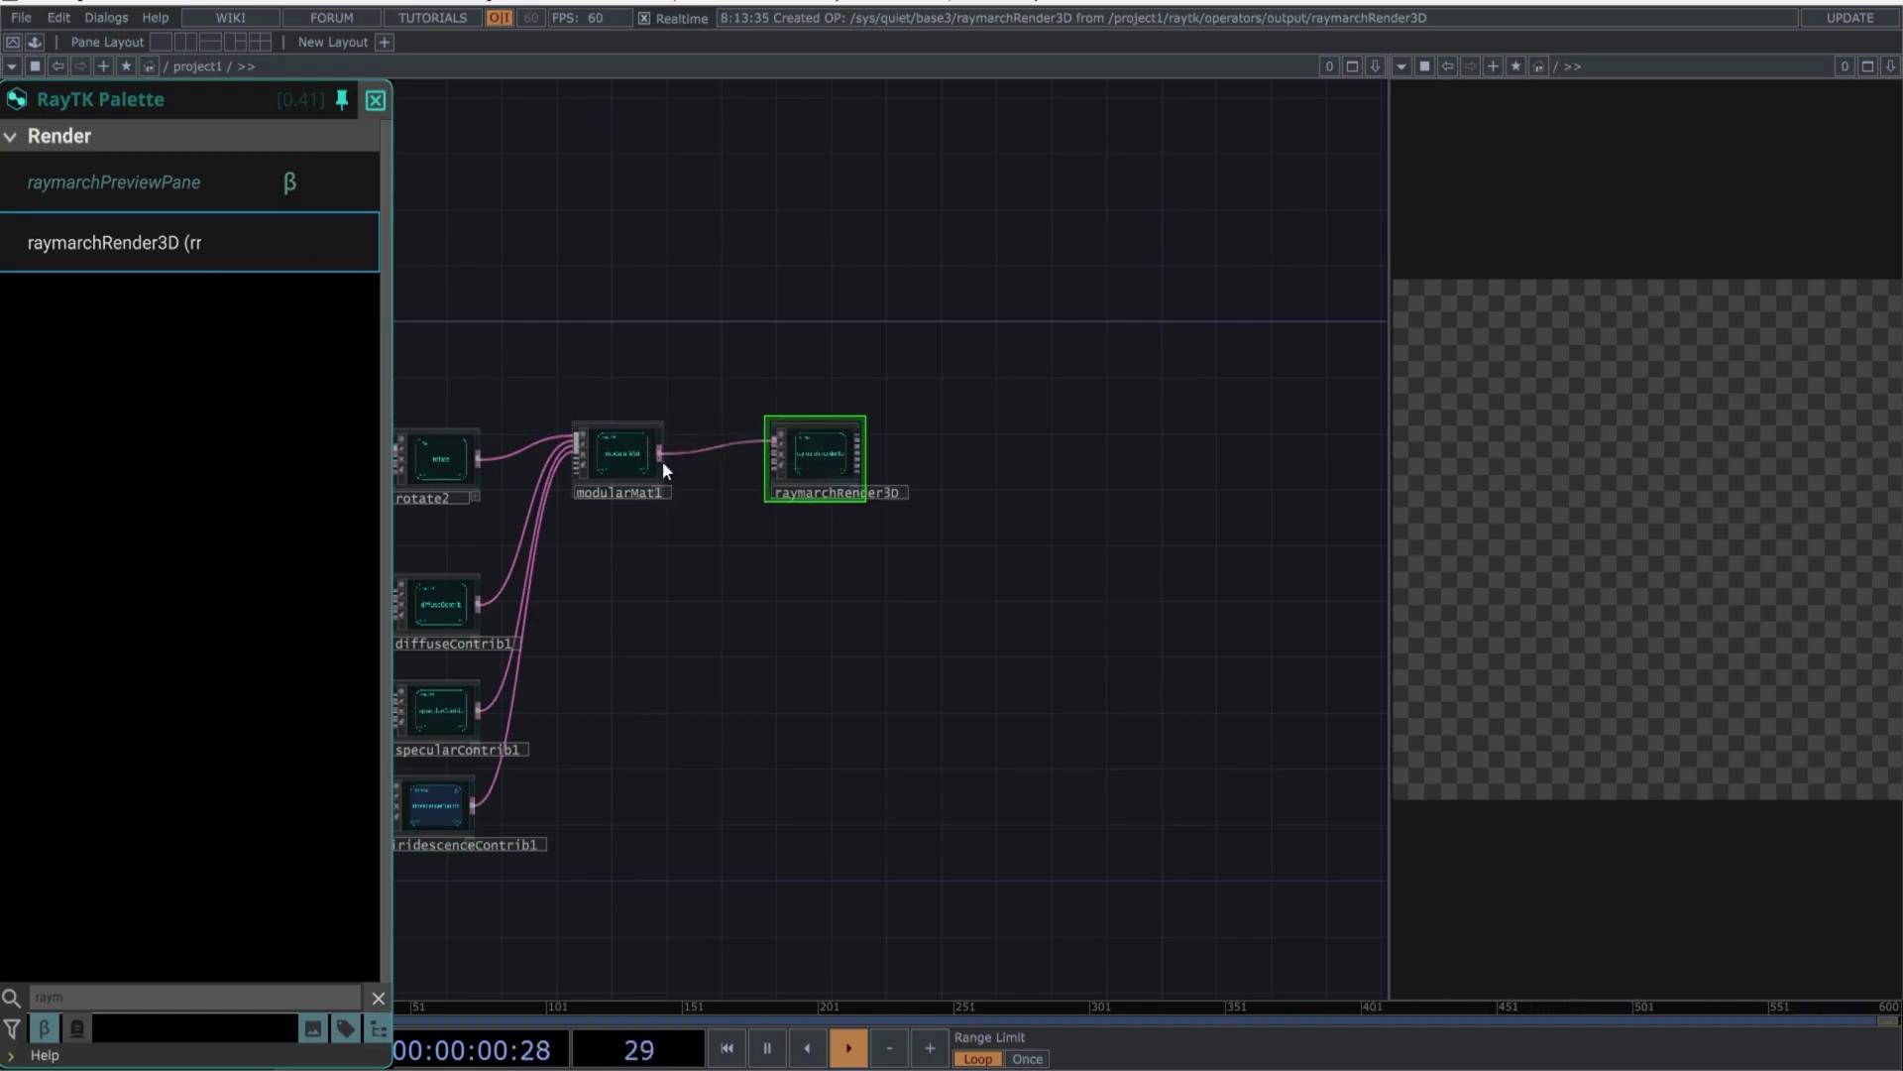
Add lookAtCamera1 below modularMat1 and connect it to raymarchRender3D
key(BackSpace)
key(BackSpace)
key(BackSpace)
key(BackSpace)
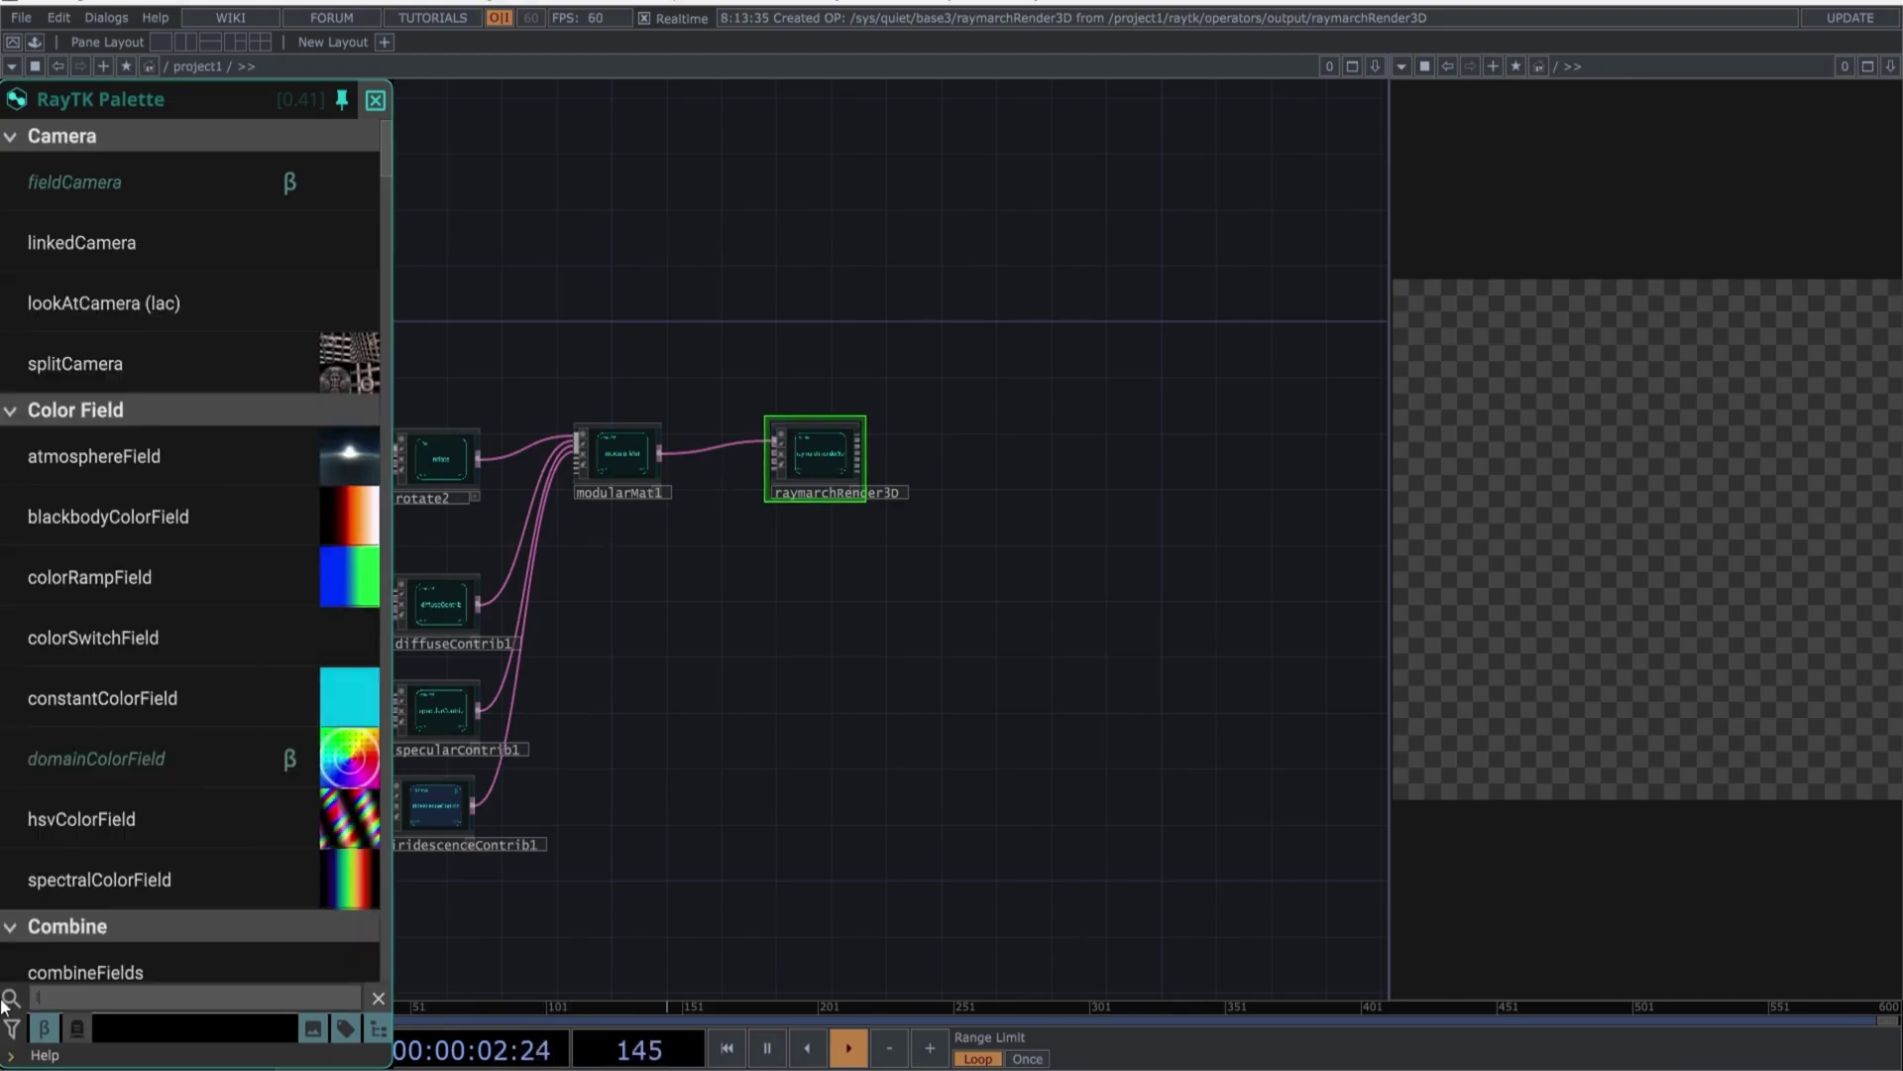
text(looka)
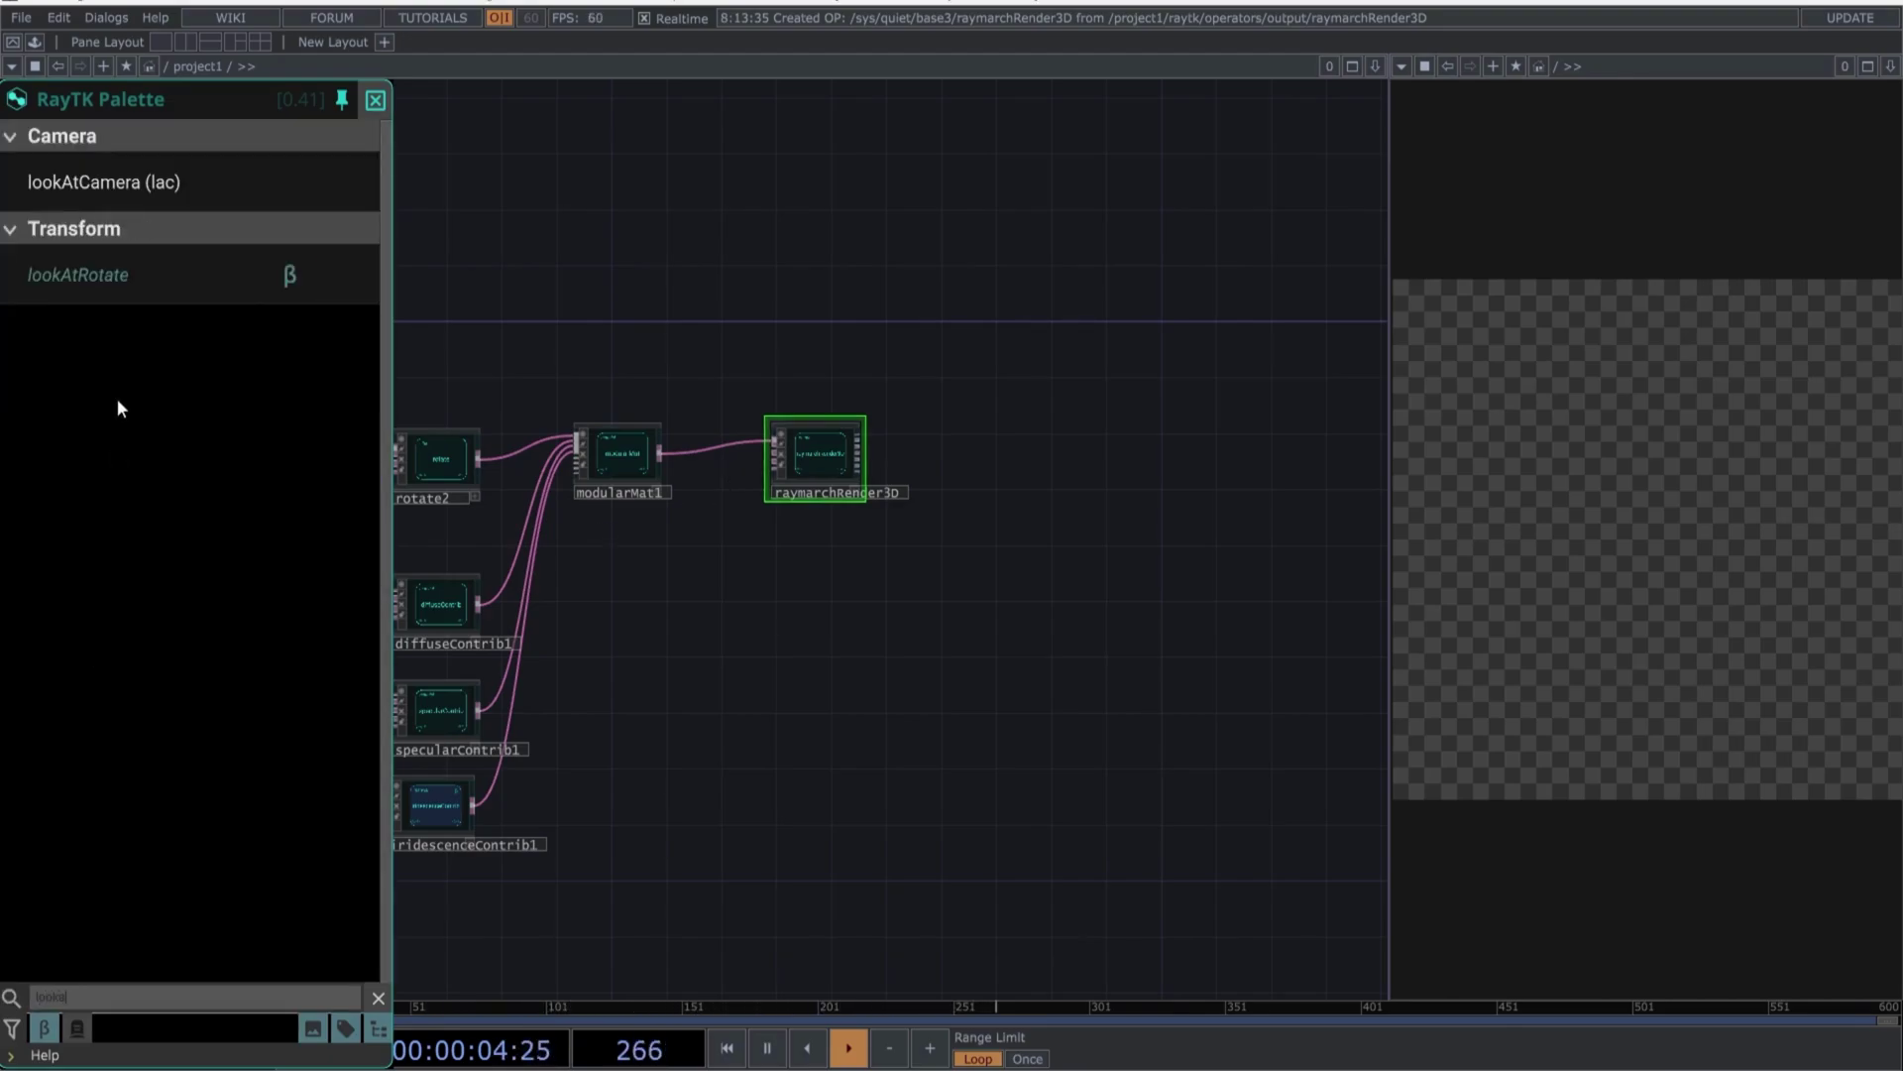
click(99, 181)
click(619, 611)
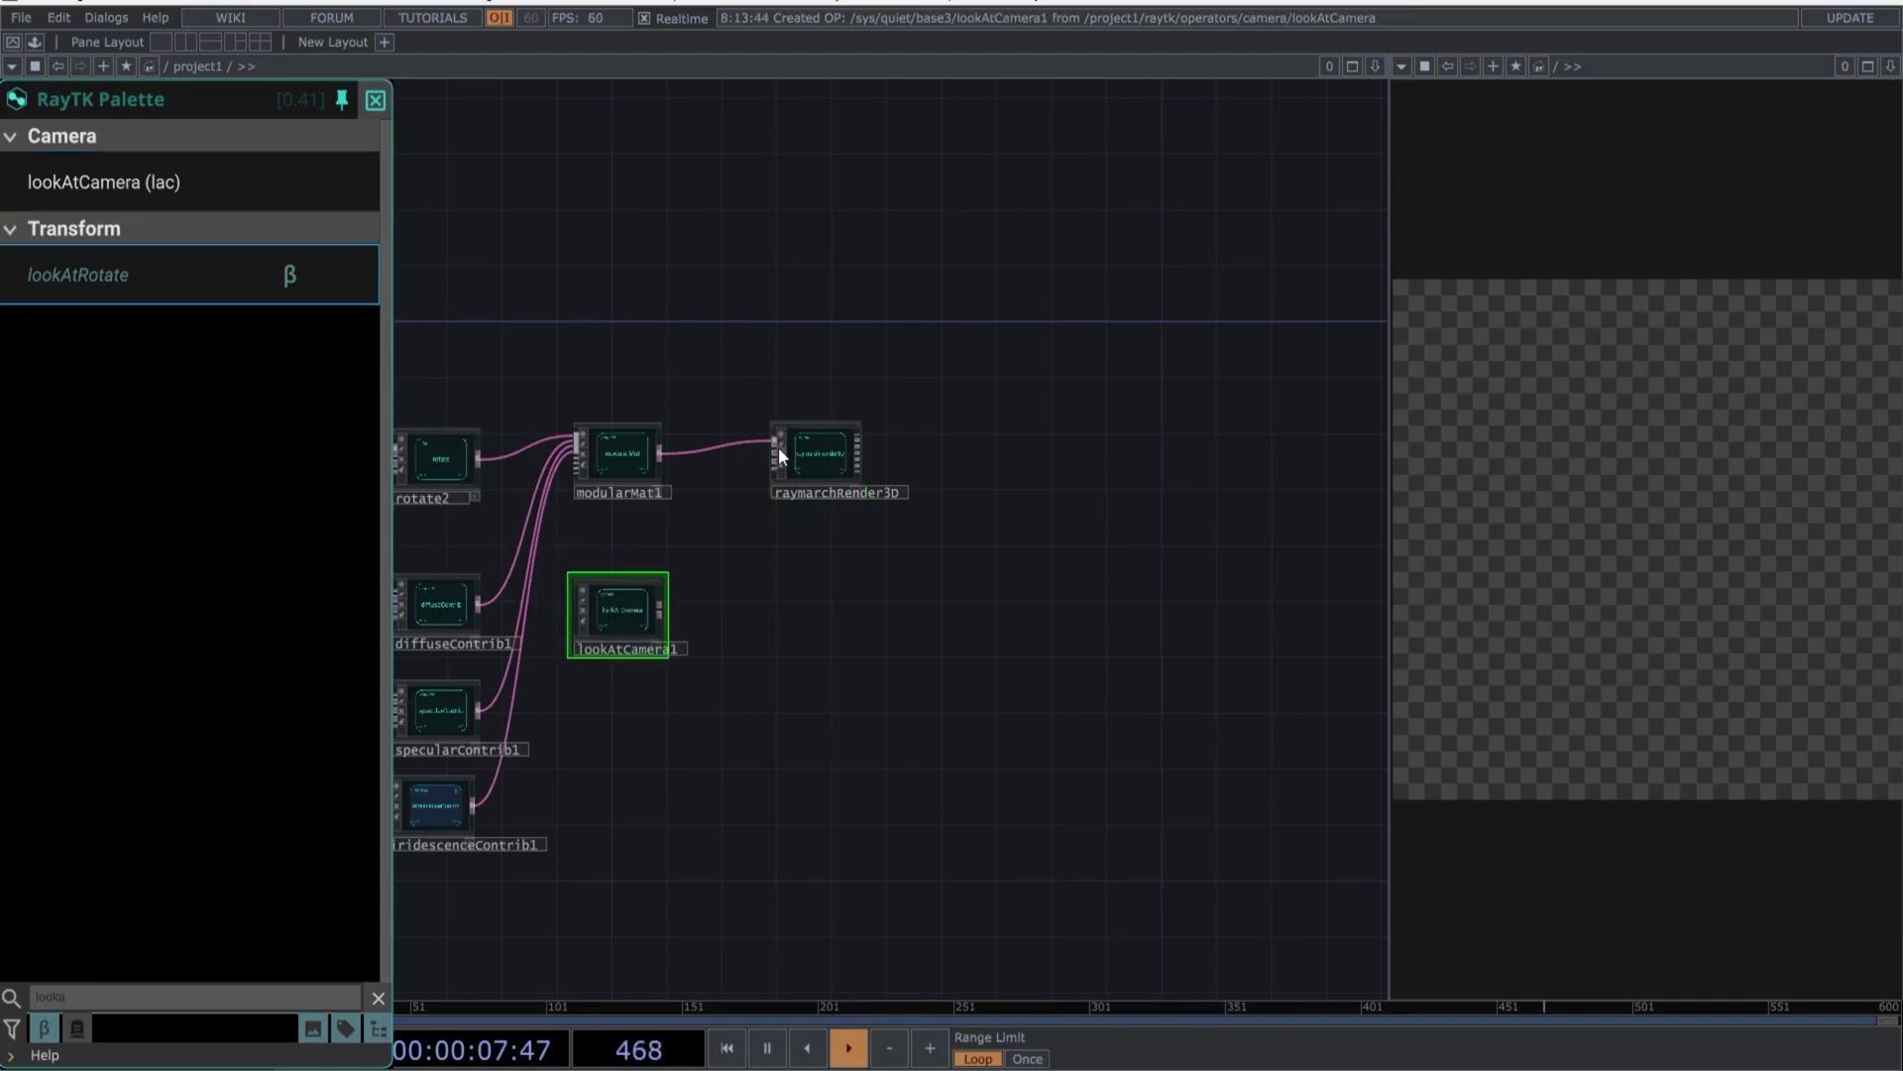
drag(775, 446, 662, 609)
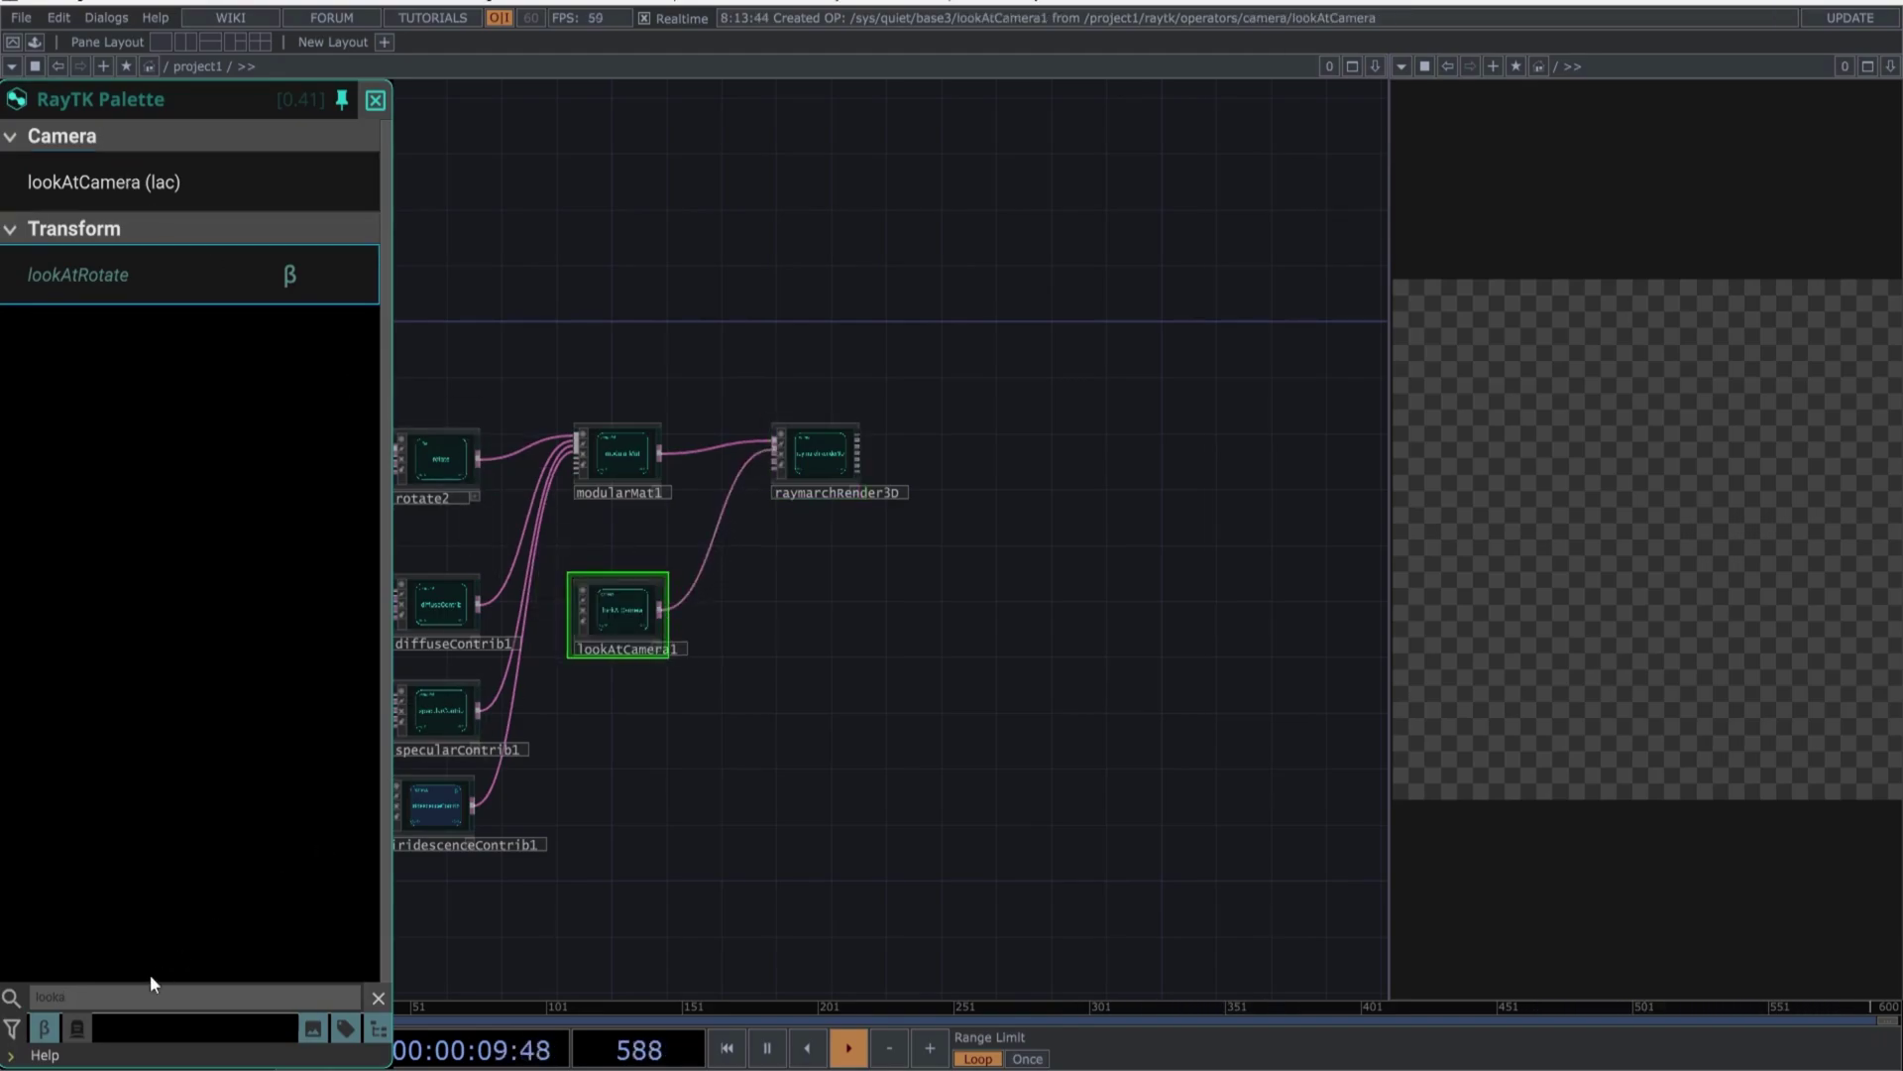
Add pointLight1 below the camera and connect it to raymarchRender3D
double_click(49, 996)
text(point)
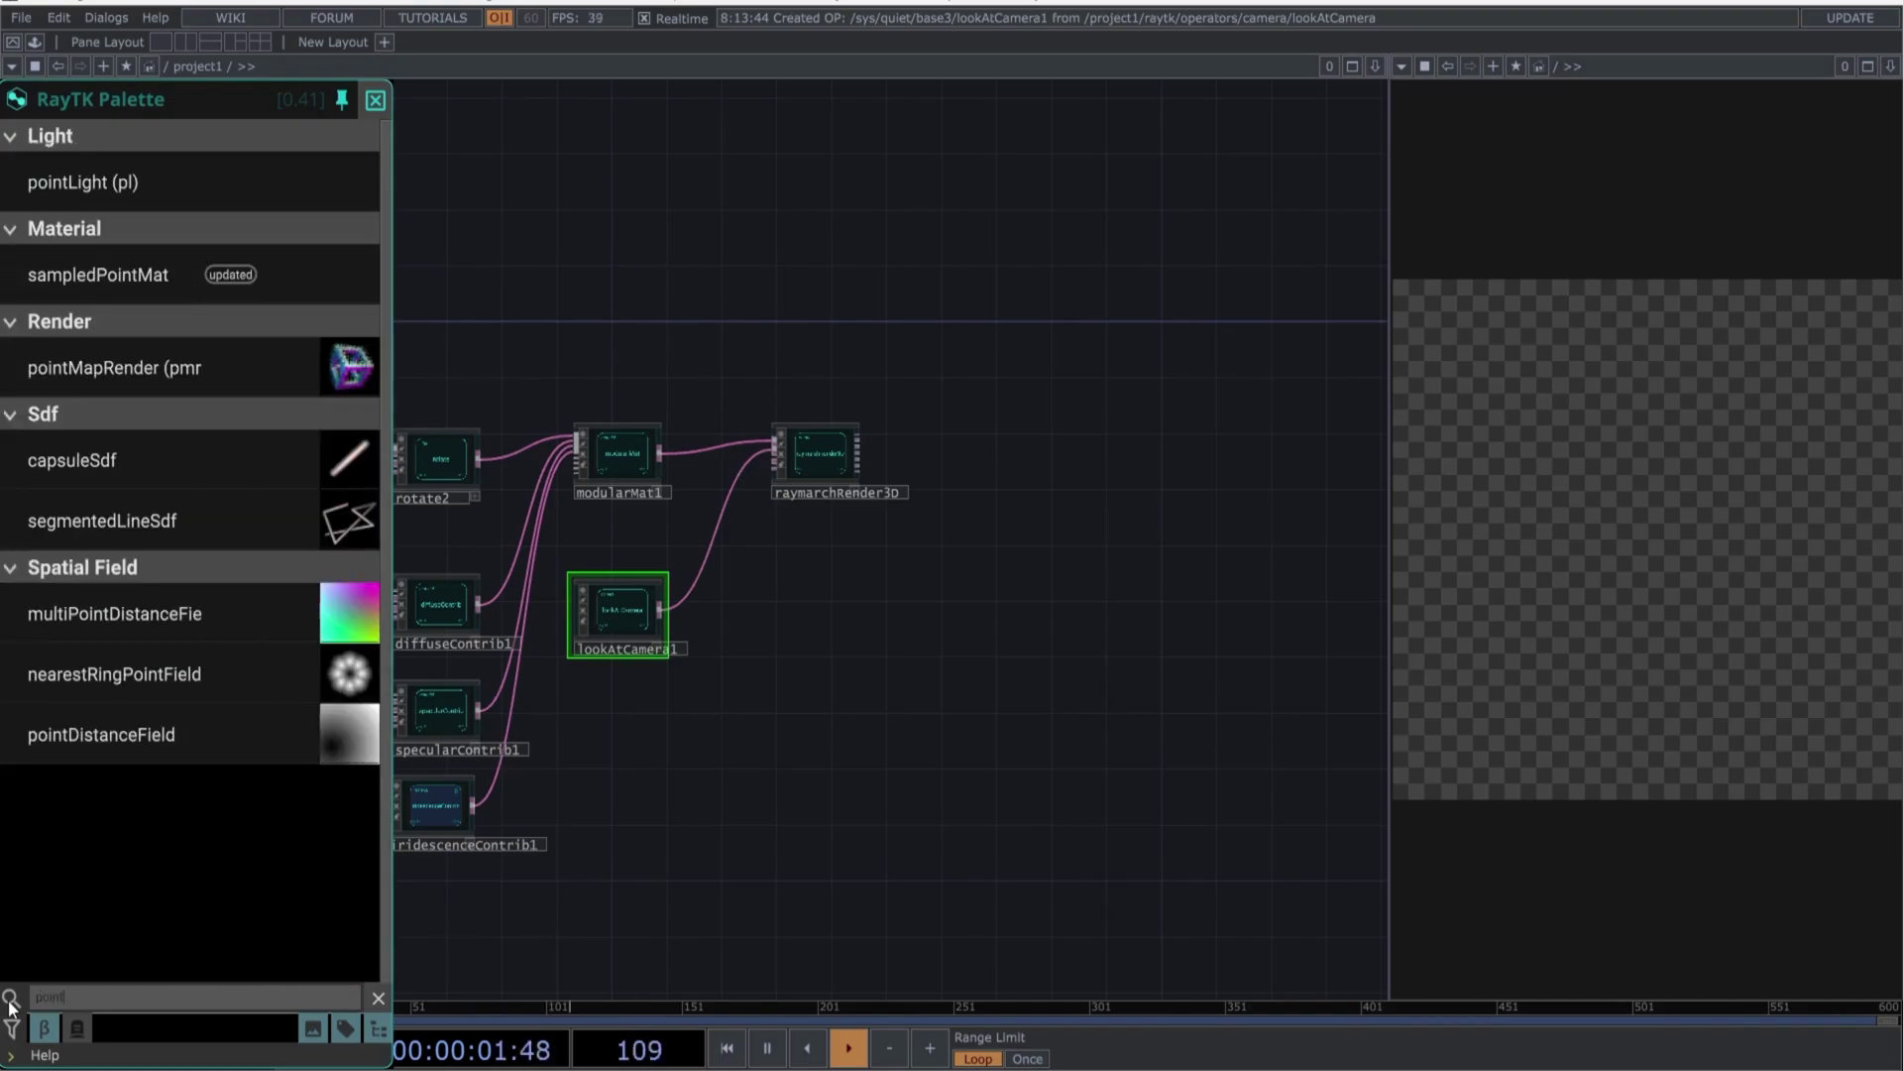
click(85, 176)
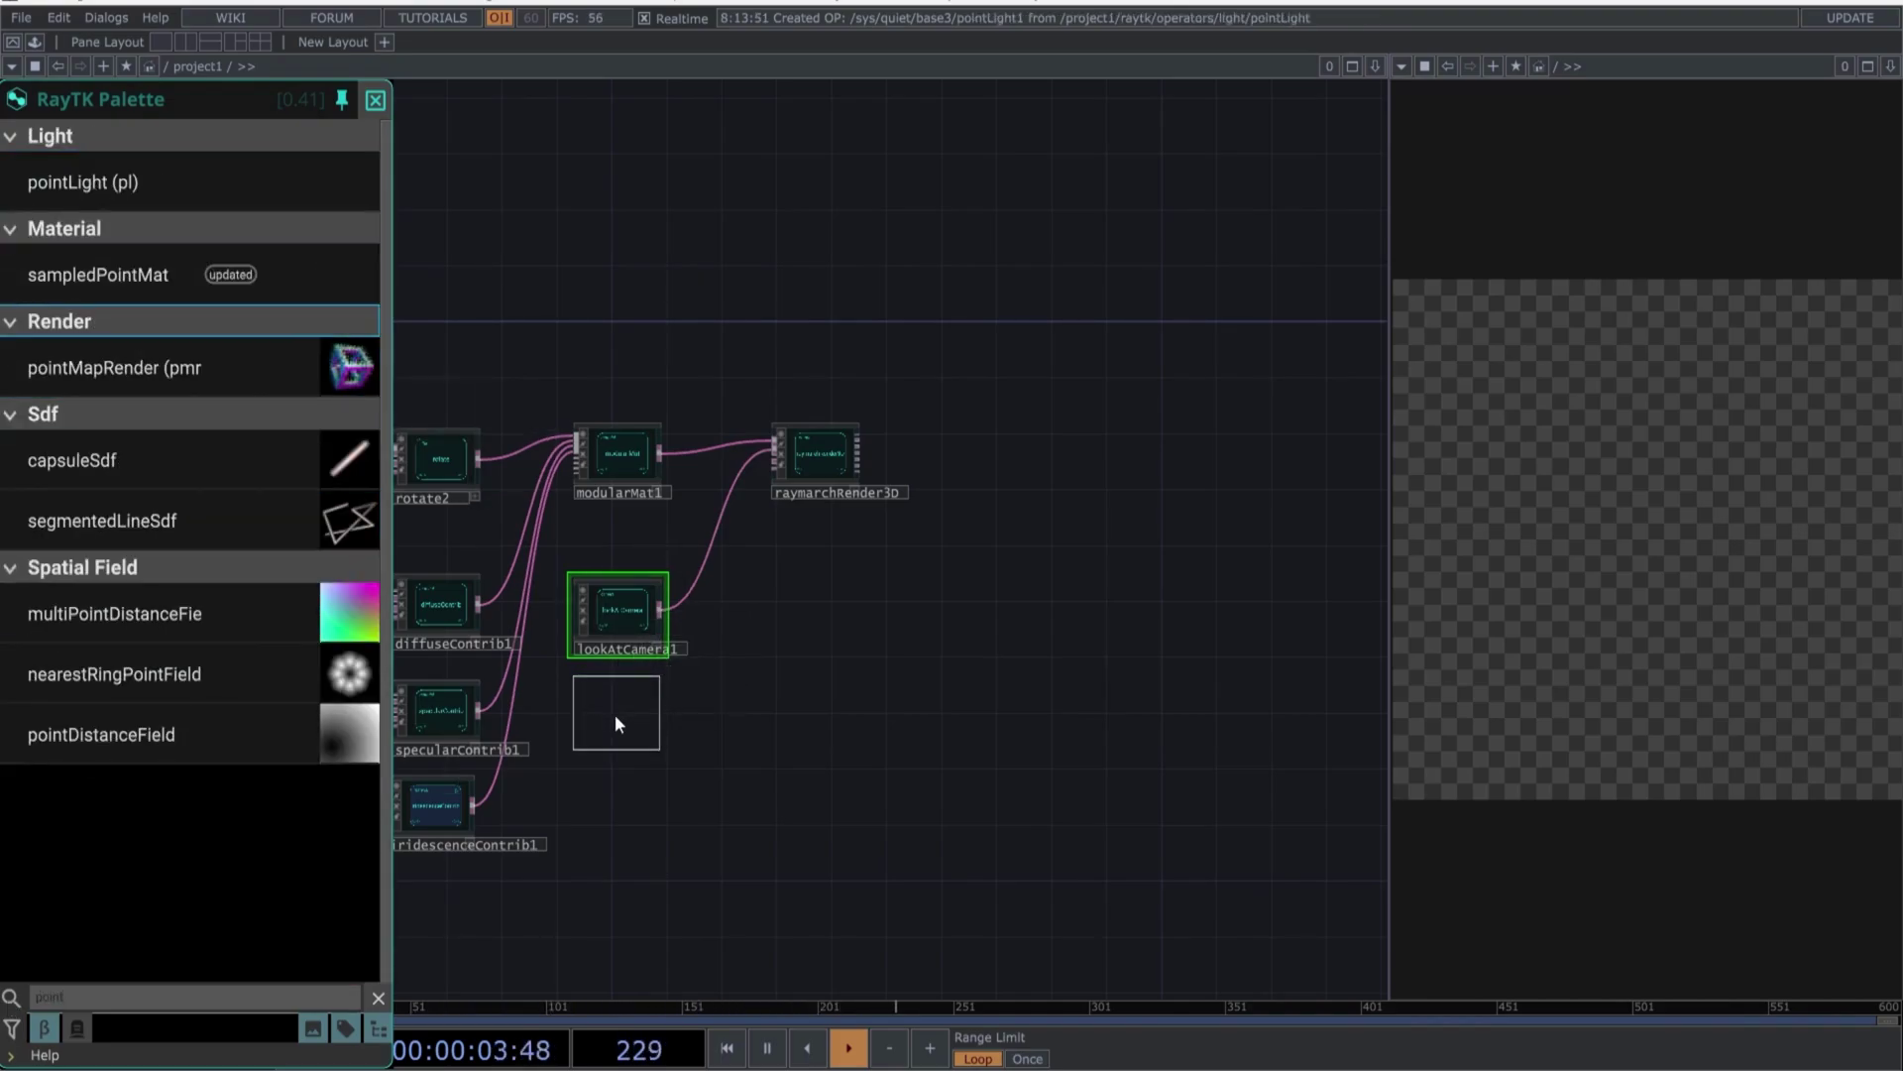
click(615, 714)
drag(774, 456, 625, 710)
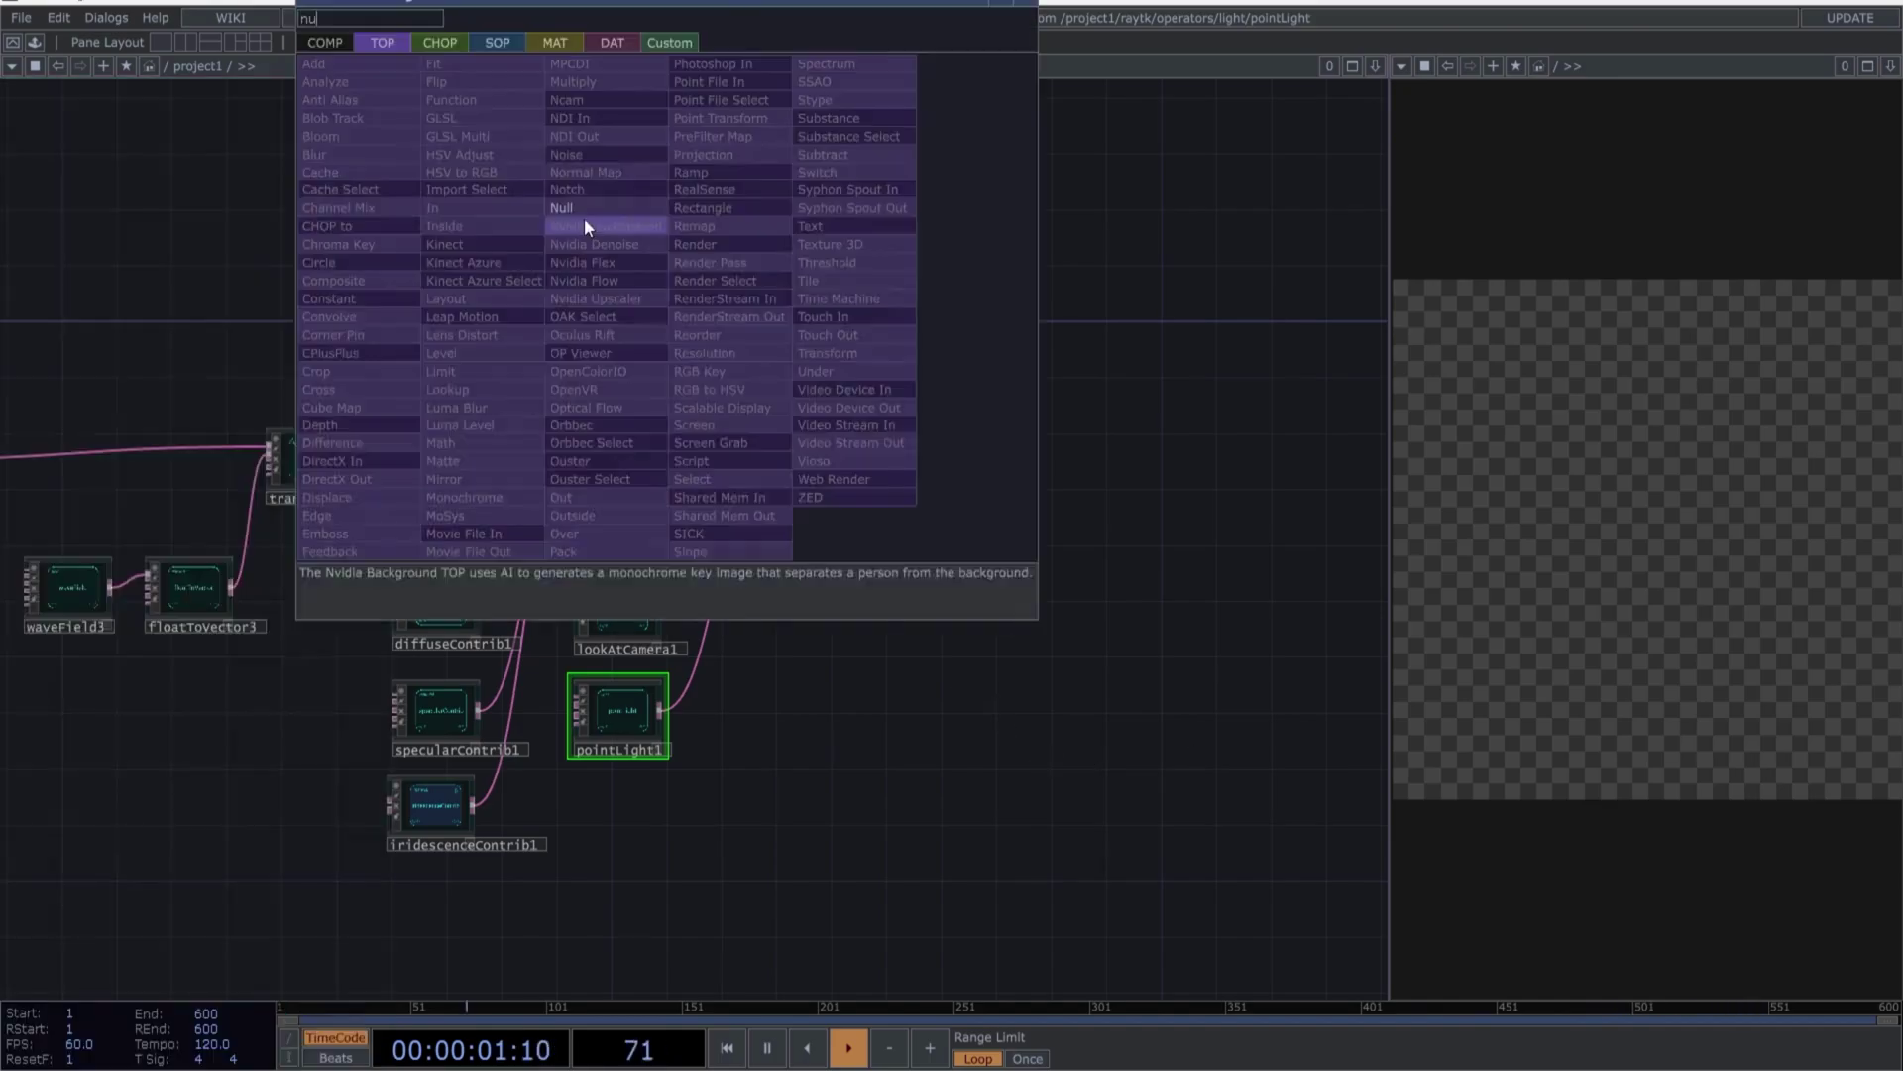
Add null1 after raymarchRender3D and wire the render output into it
click(585, 219)
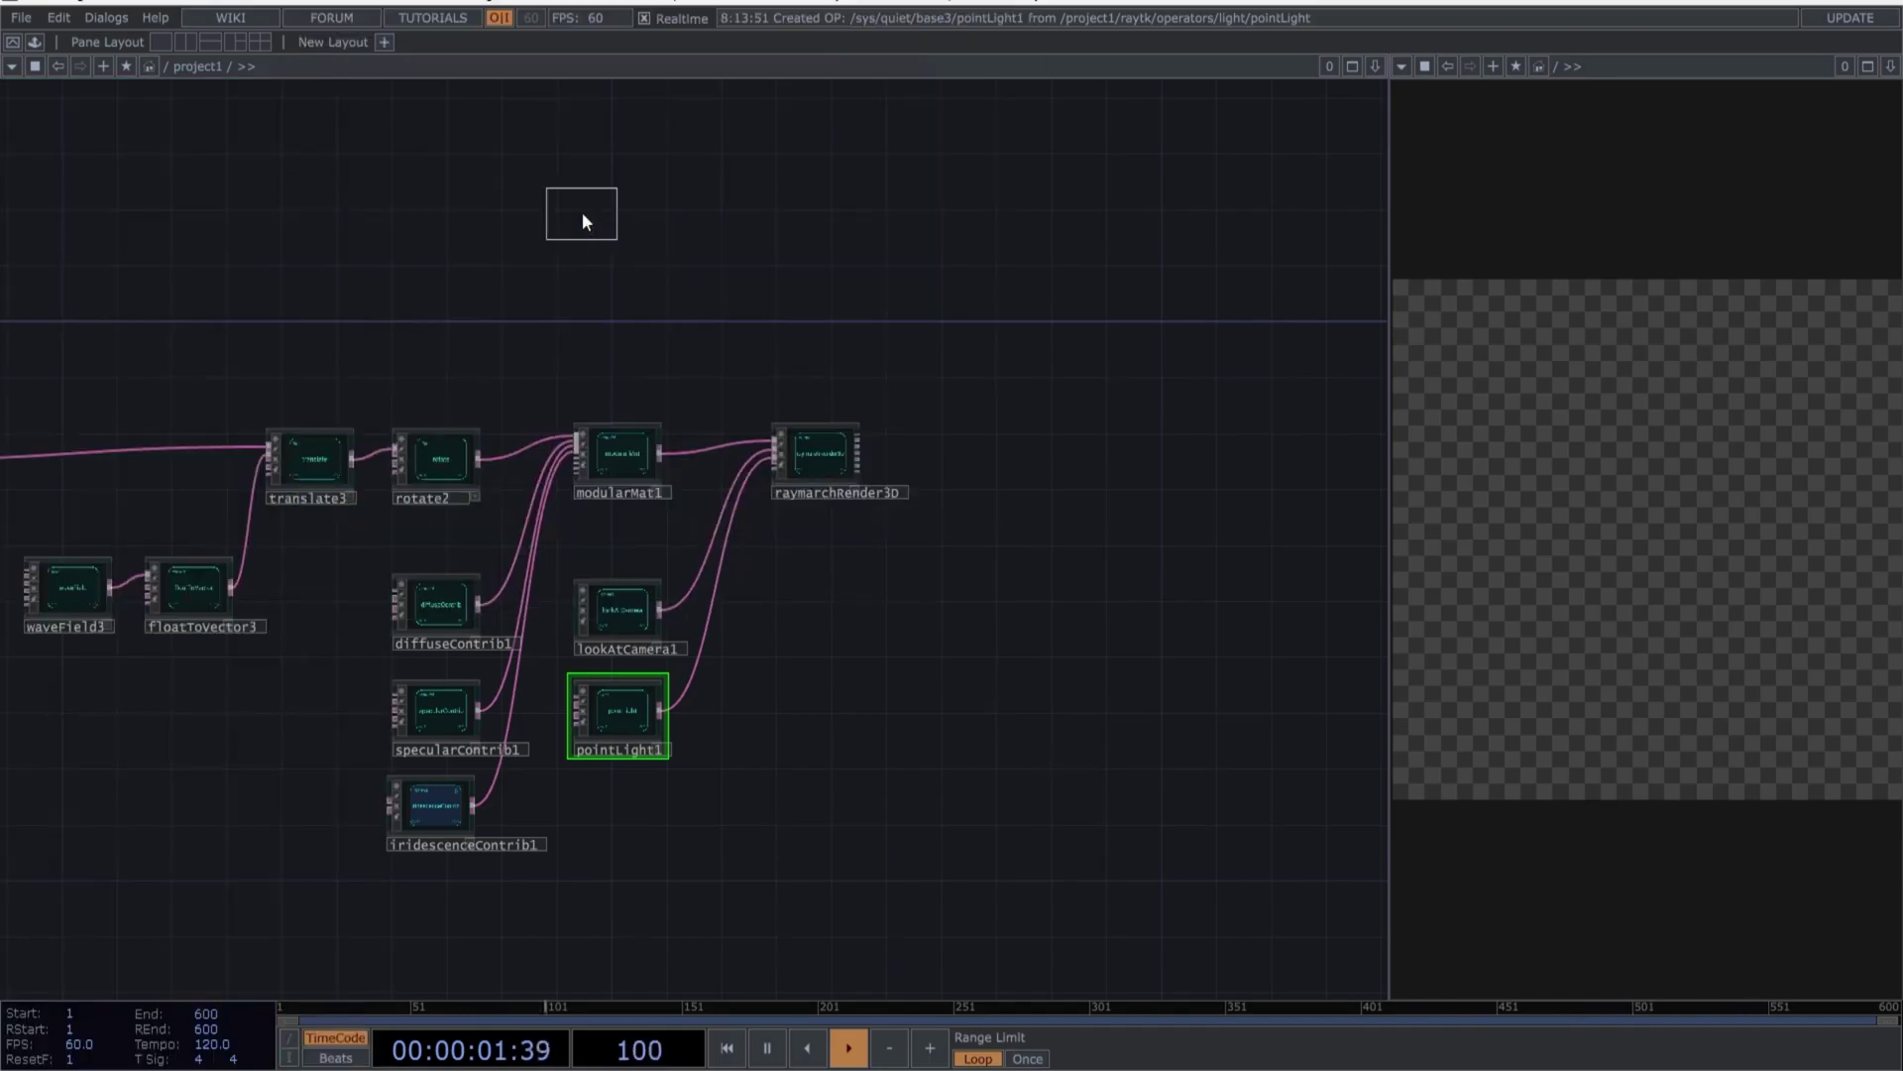
click(942, 455)
scroll(919, 438, up, 5)
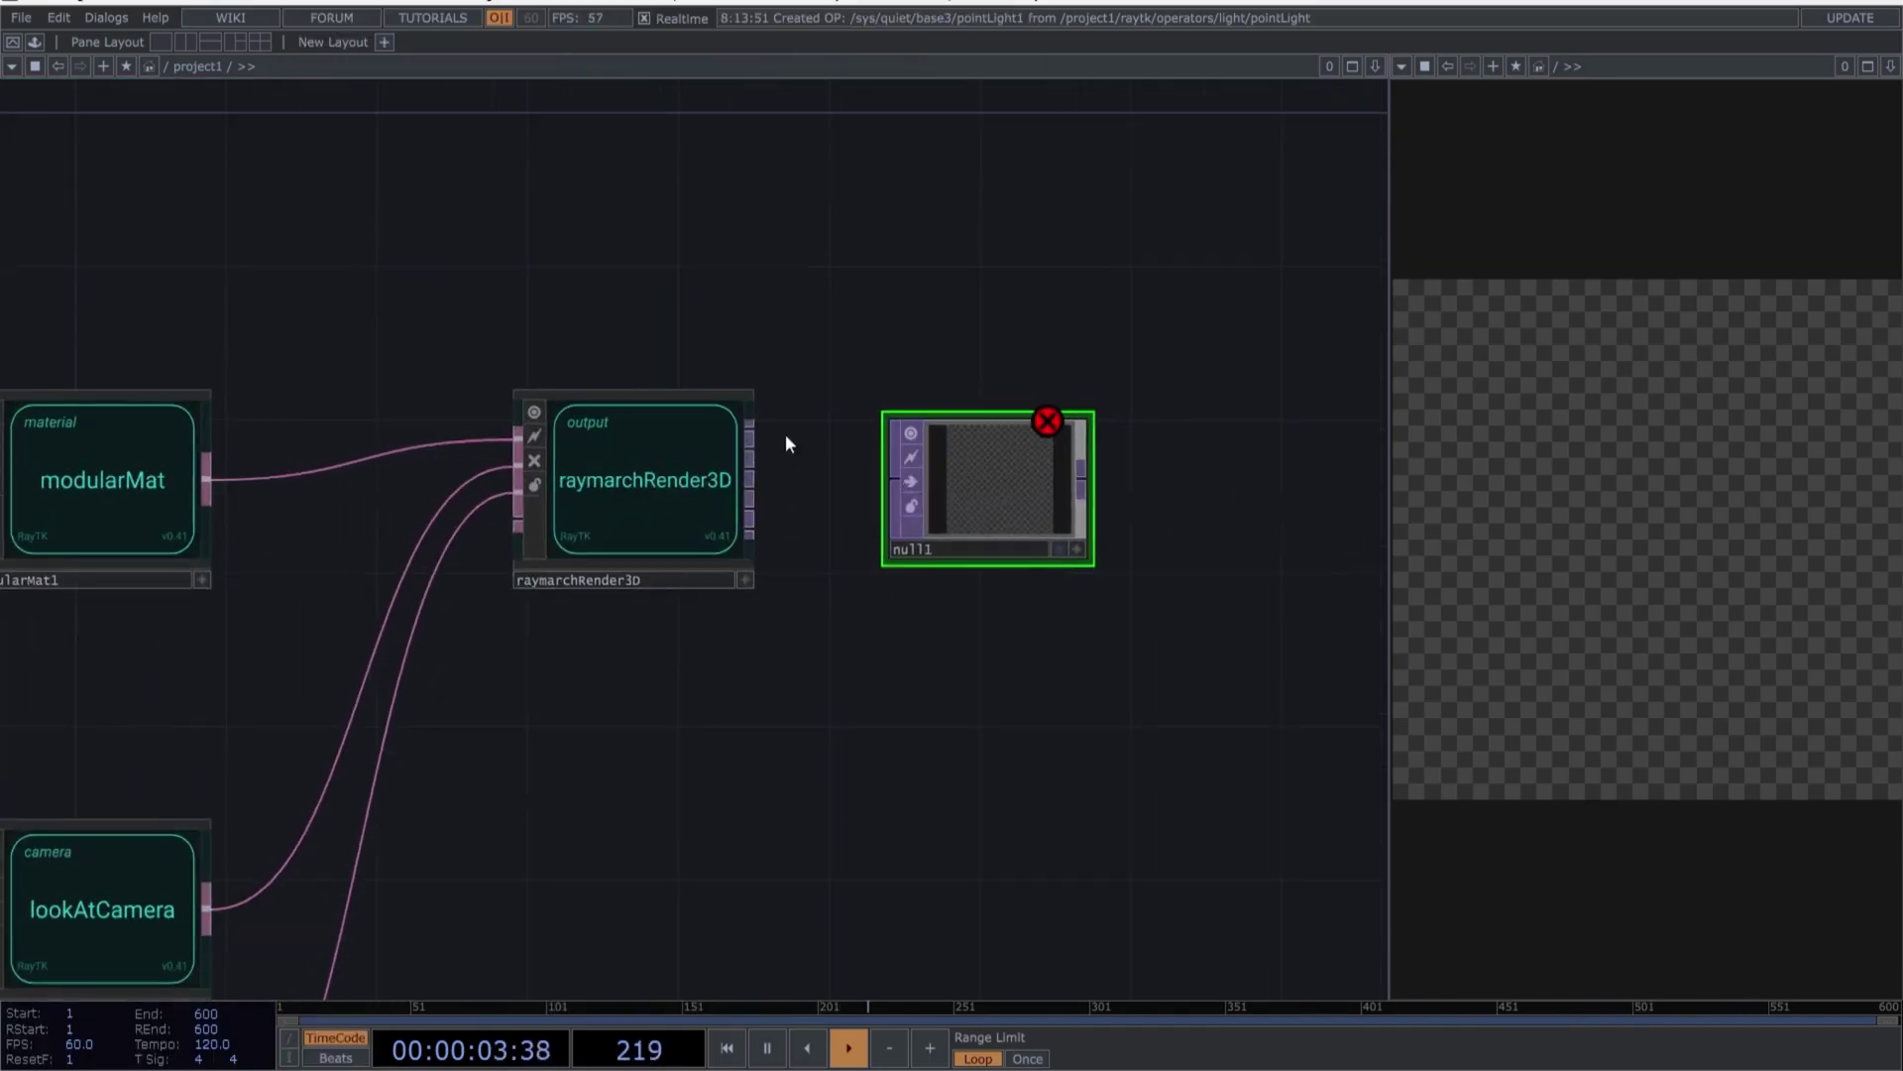
drag(754, 426, 874, 488)
drag(1236, 515, 519, 449)
Add an out1 Out operator after null1 as the final output
key(Tab)
text(out)
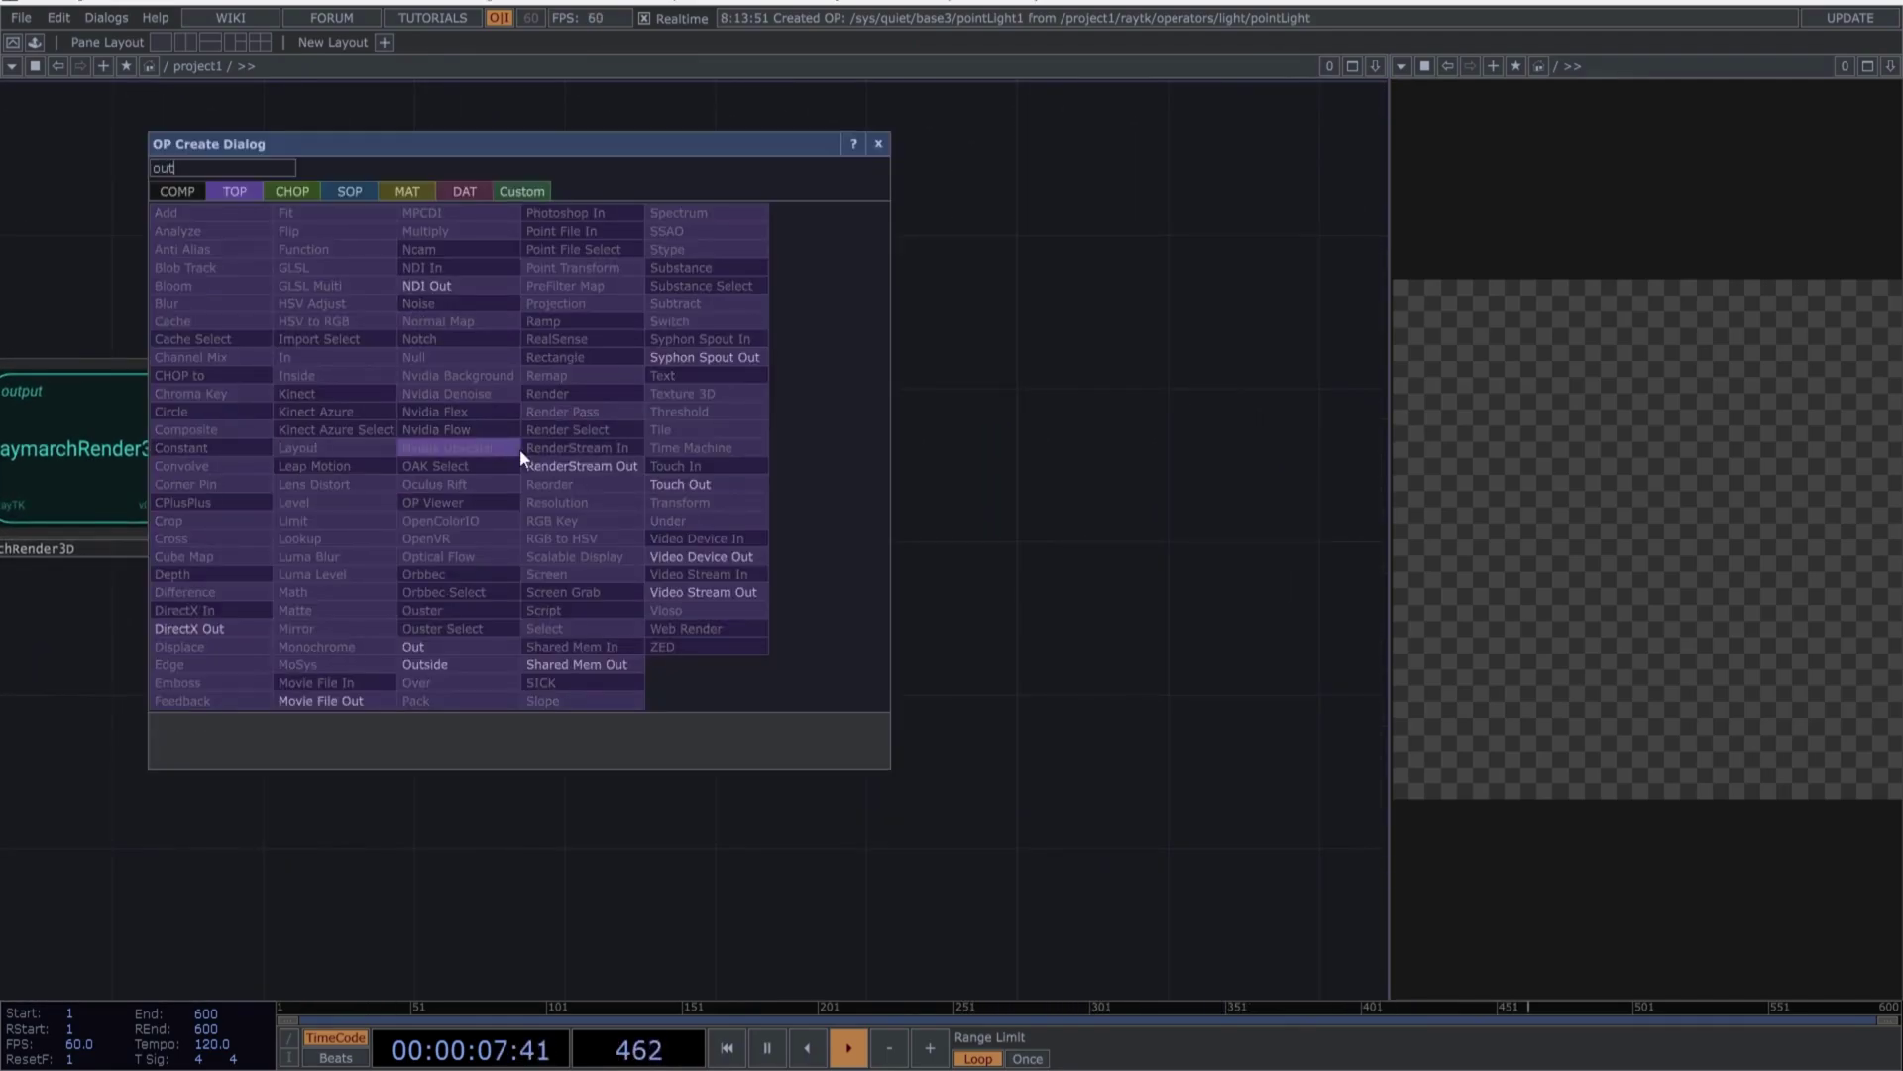
click(462, 645)
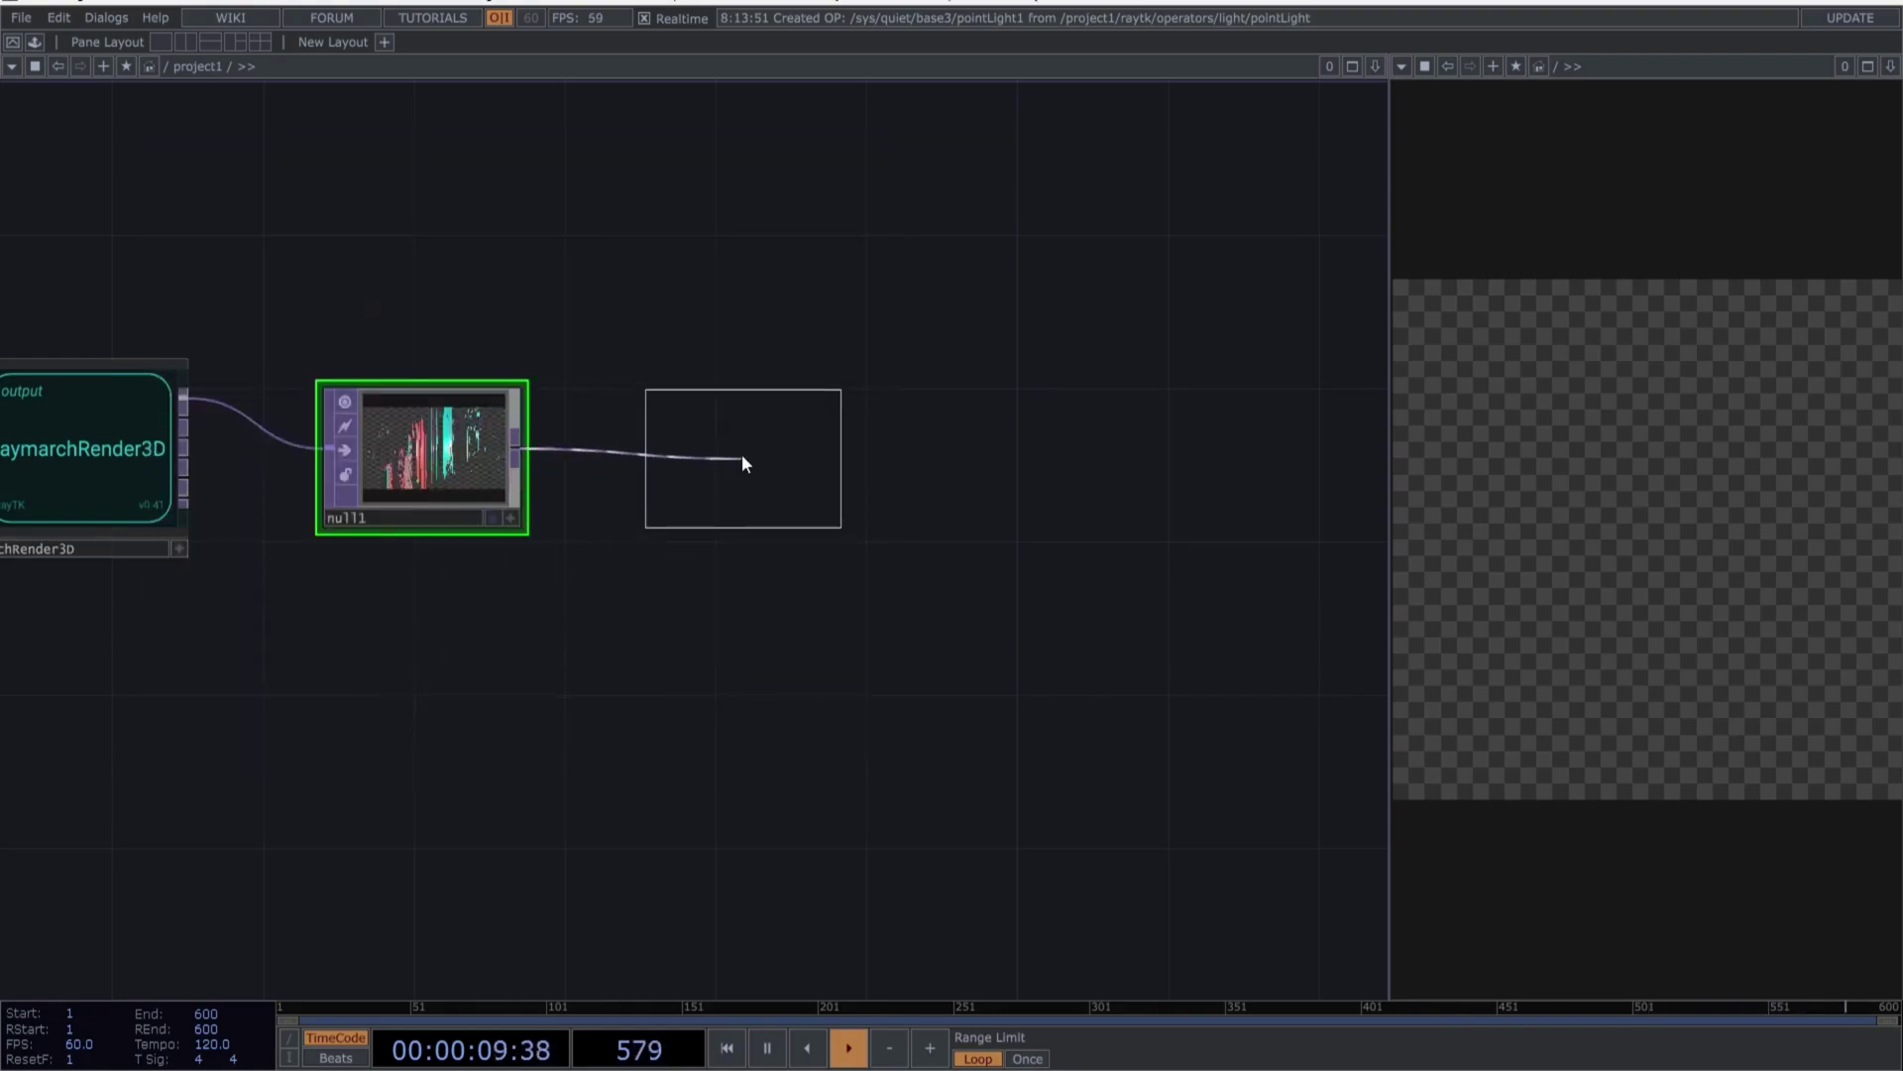
click(741, 452)
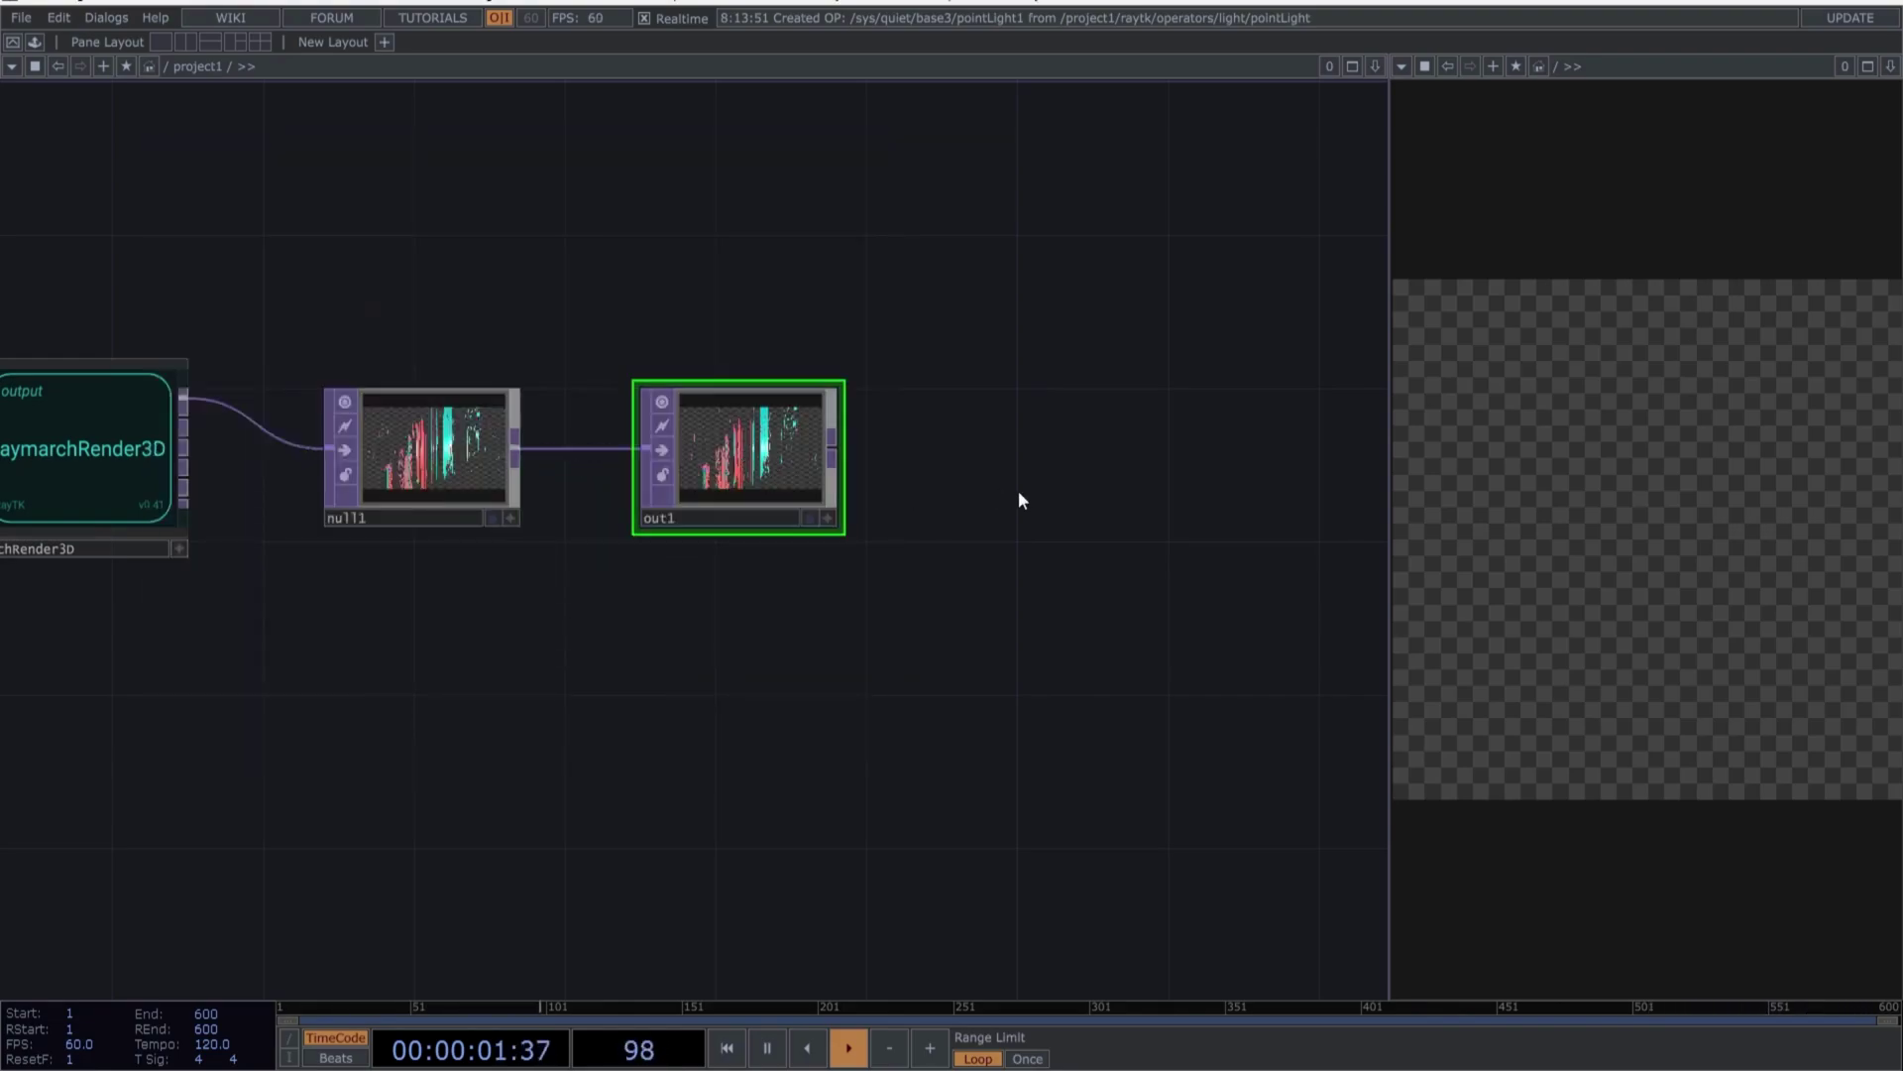
scroll(1019, 490, down, 5)
drag(801, 607, 1011, 552)
scroll(1009, 554, down, 3)
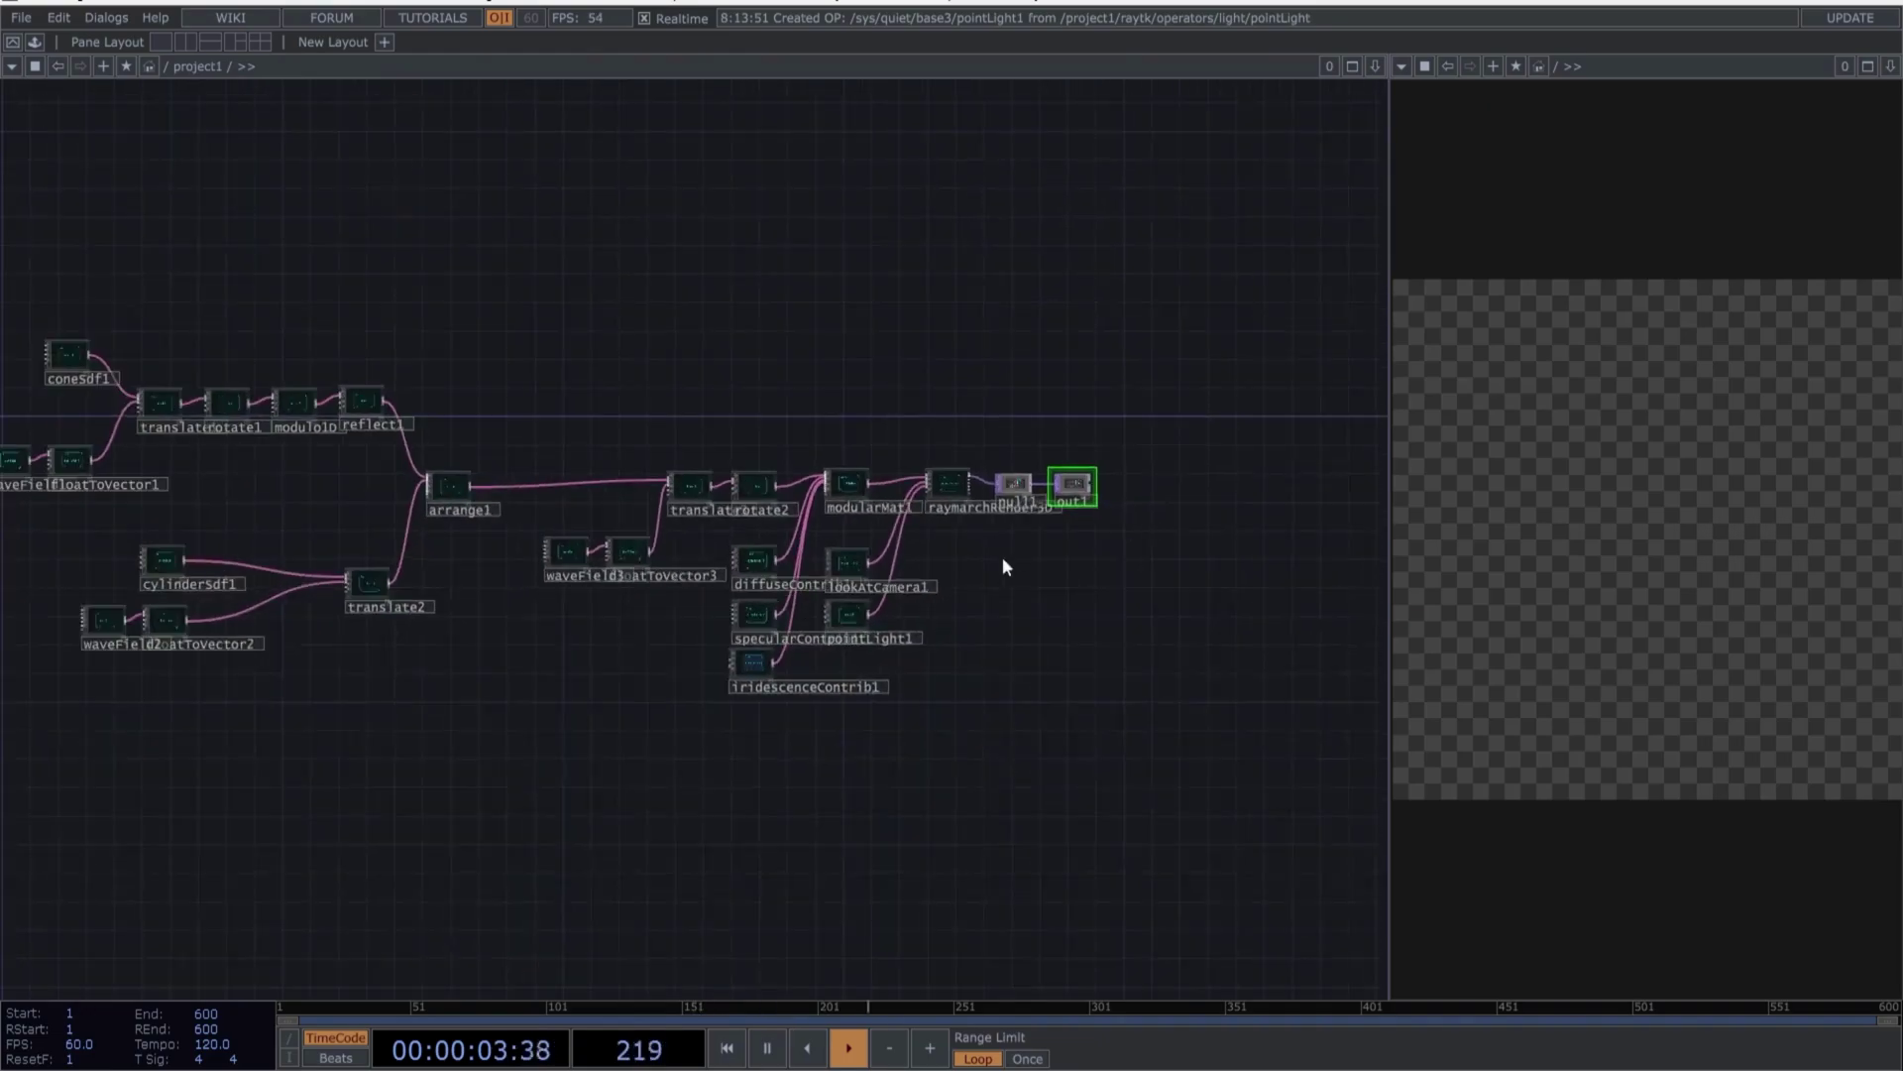
drag(507, 684, 727, 689)
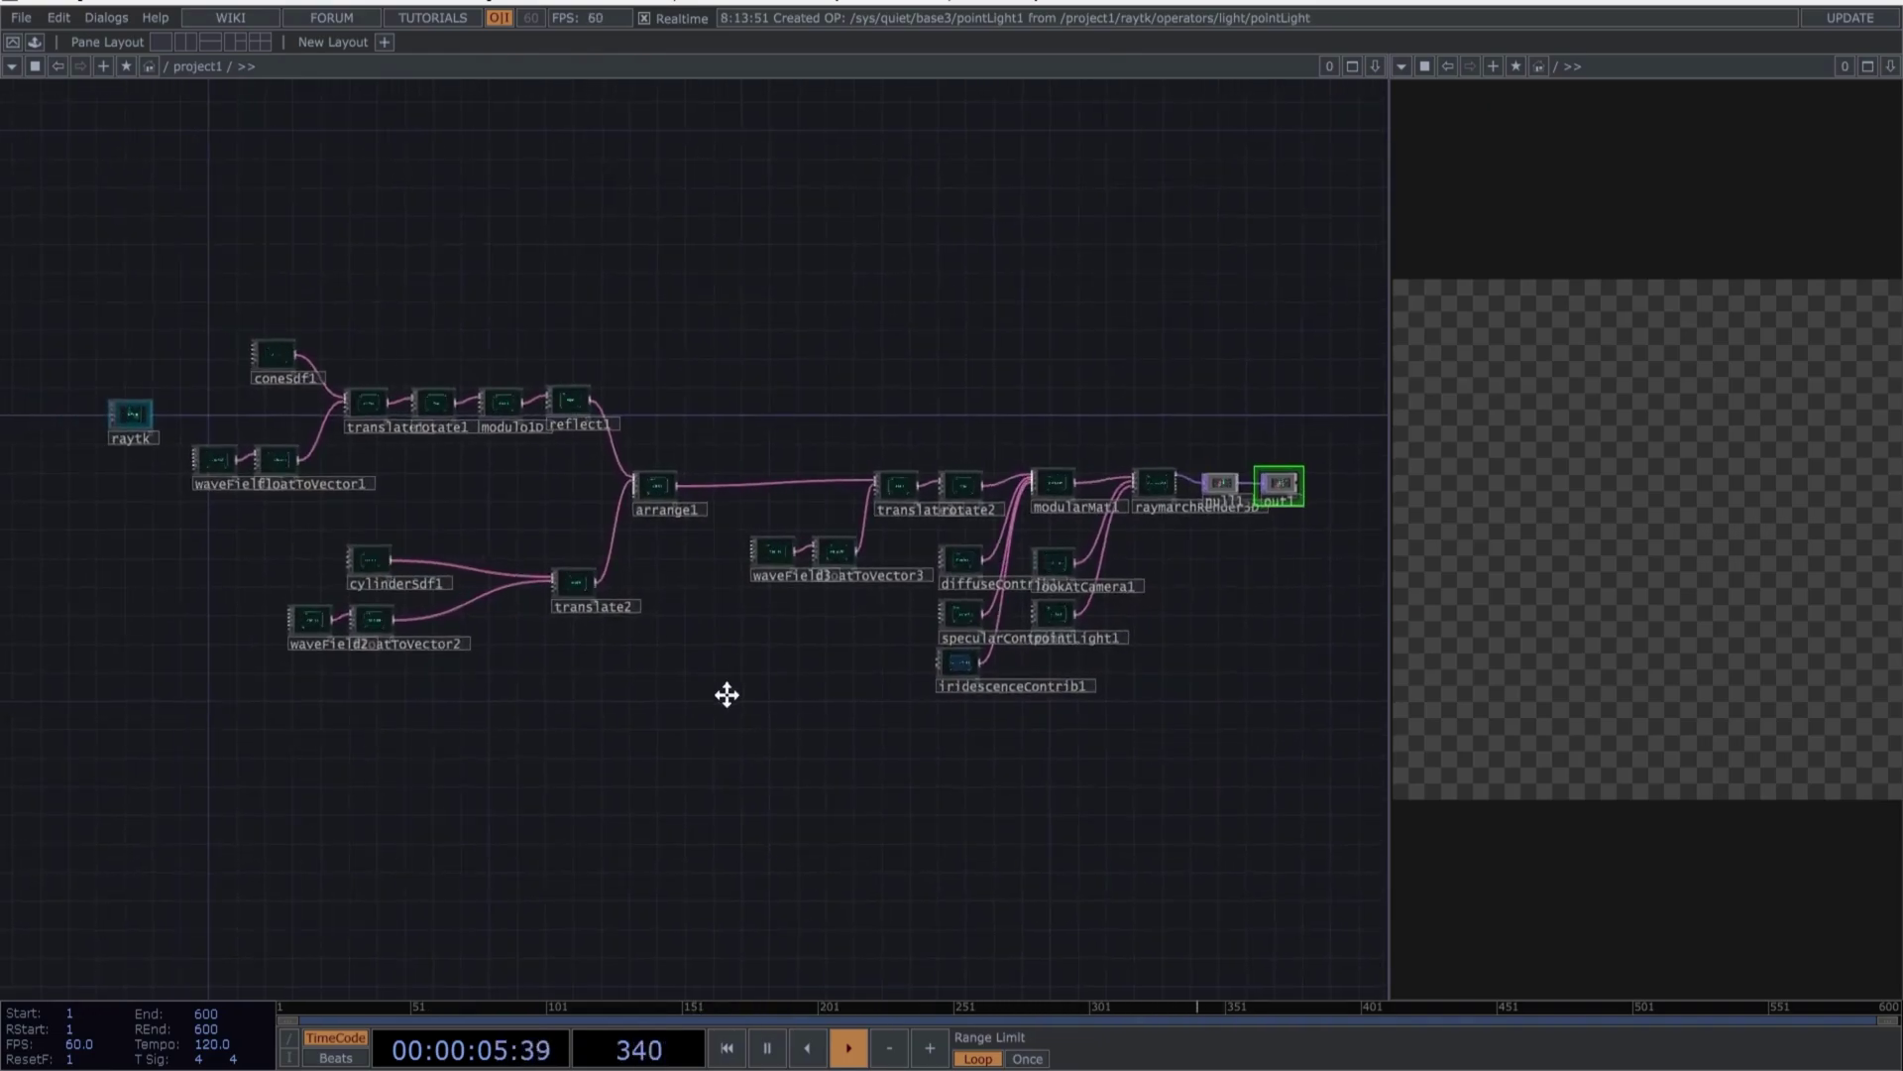
scroll(519, 544, up, 5)
scroll(515, 496, up, 5)
scroll(582, 454, down, 3)
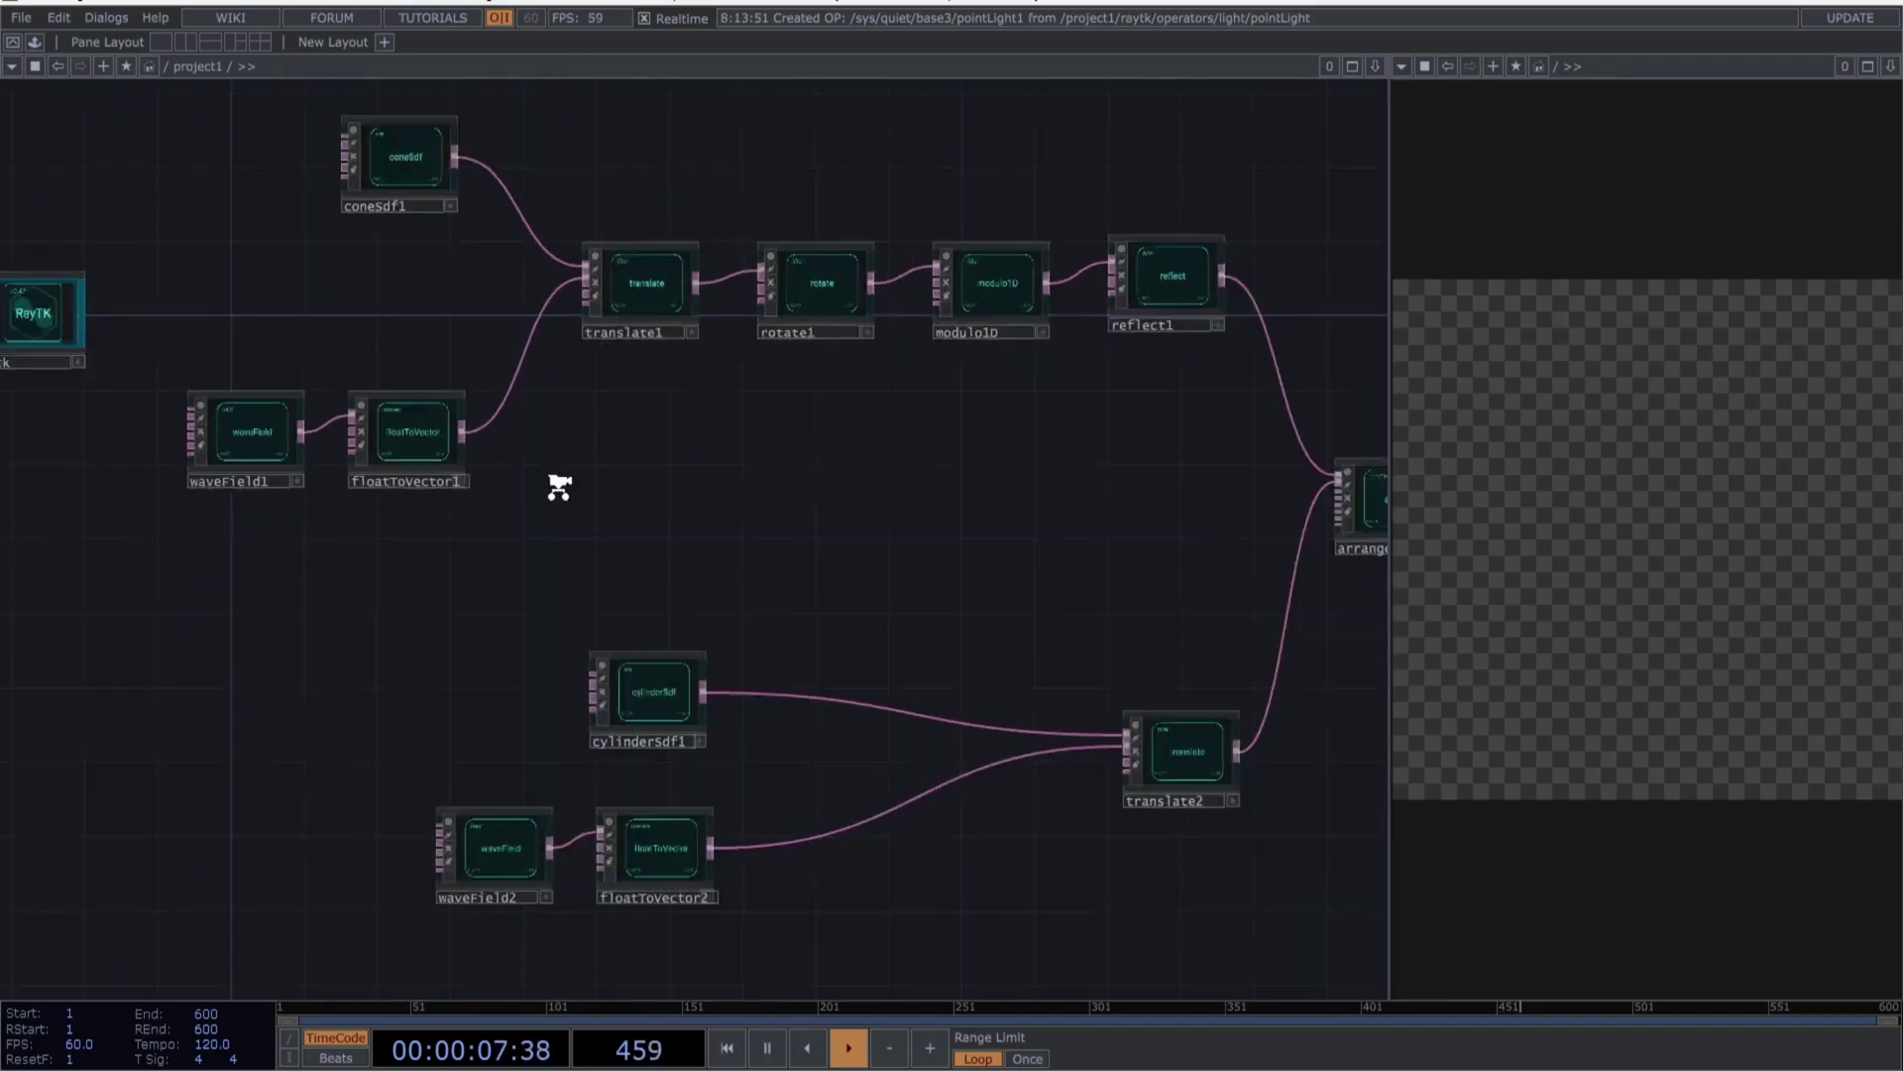
scroll(582, 479, up, 2)
drag(561, 505, 546, 513)
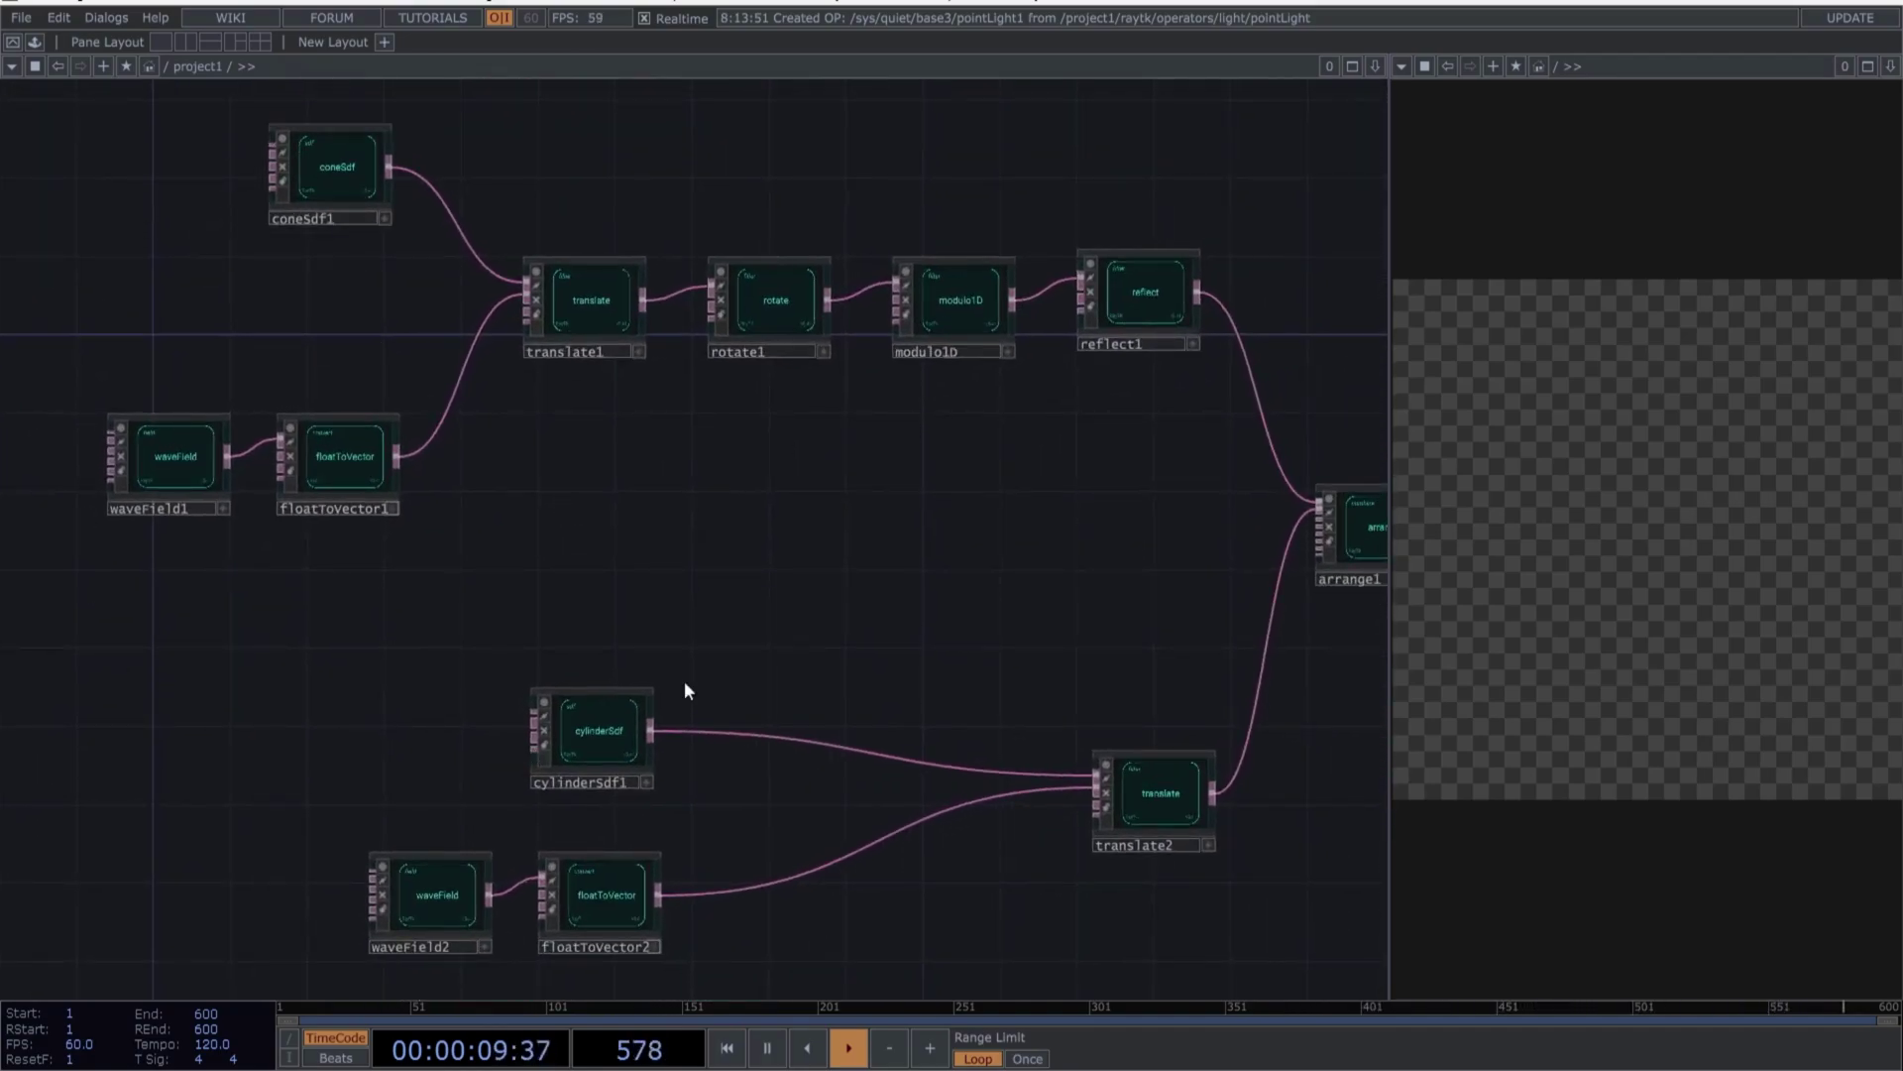
drag(1130, 522, 166, 495)
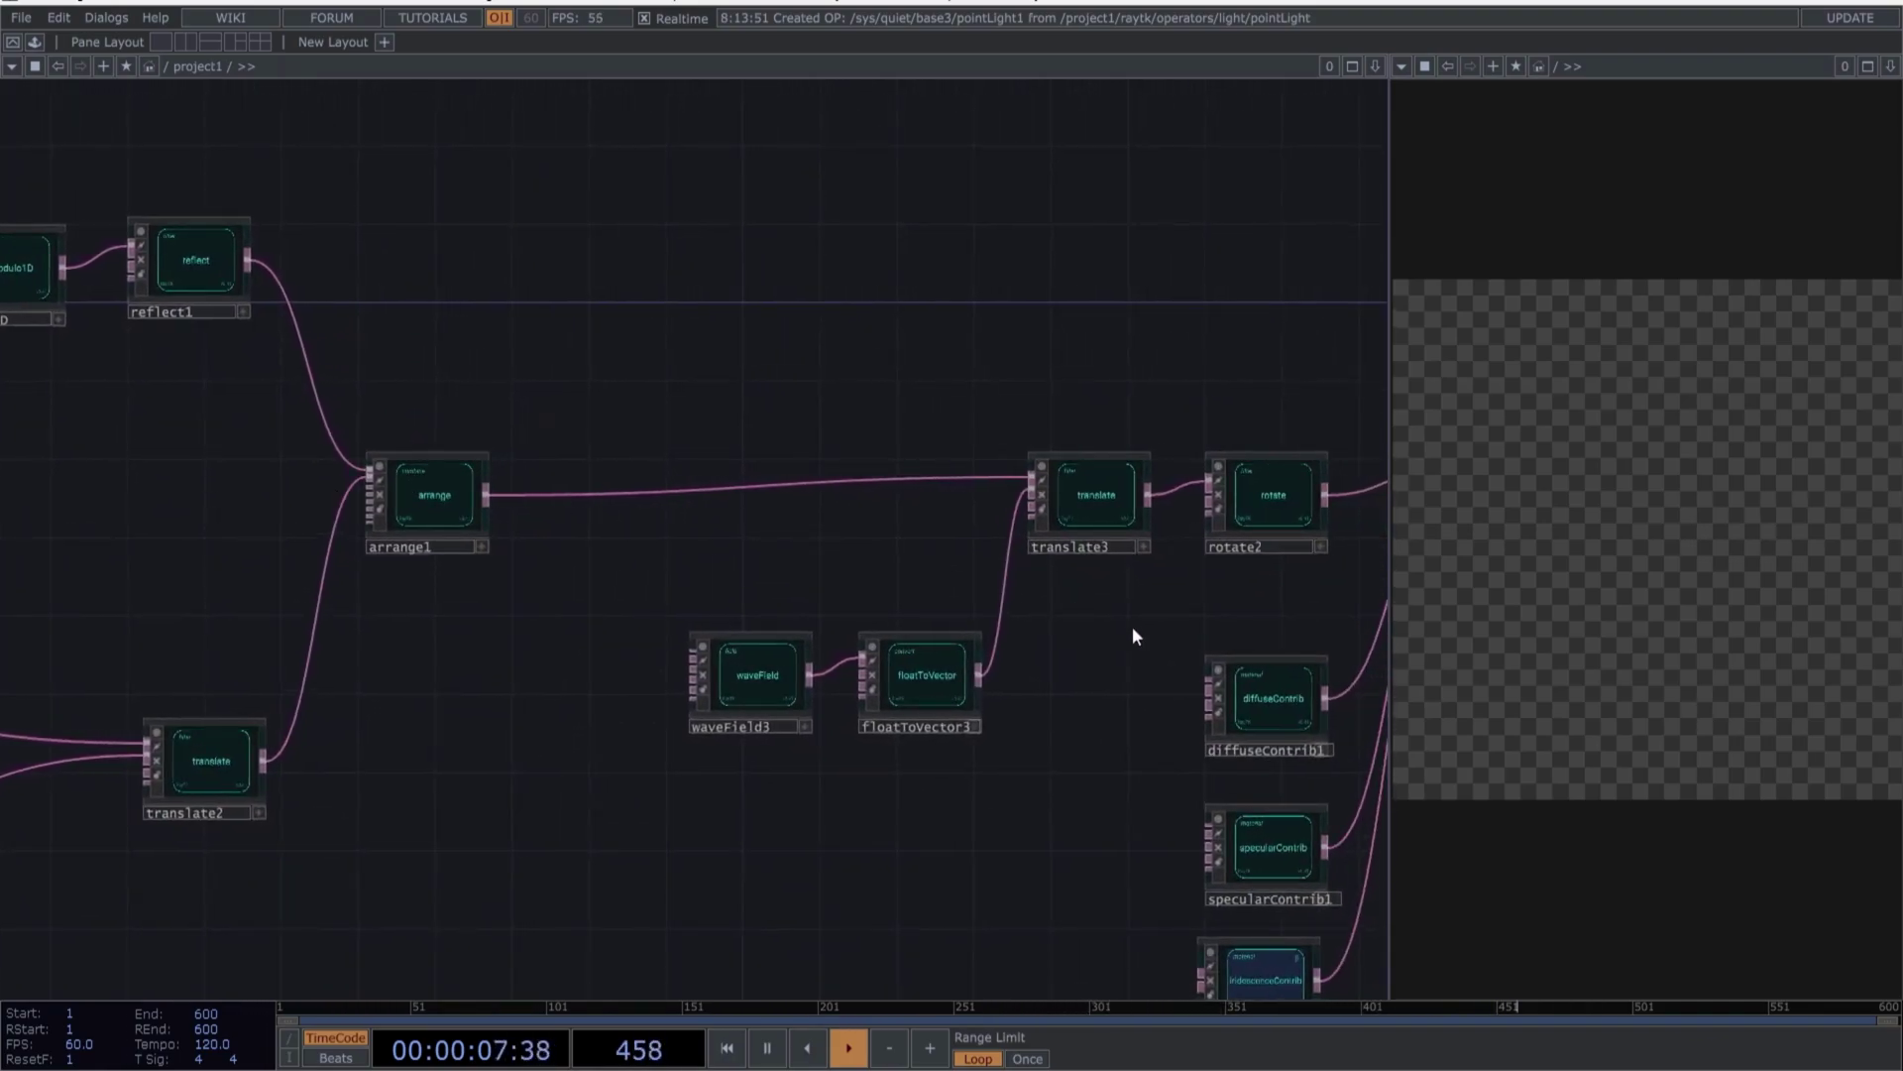
drag(1109, 622, 539, 452)
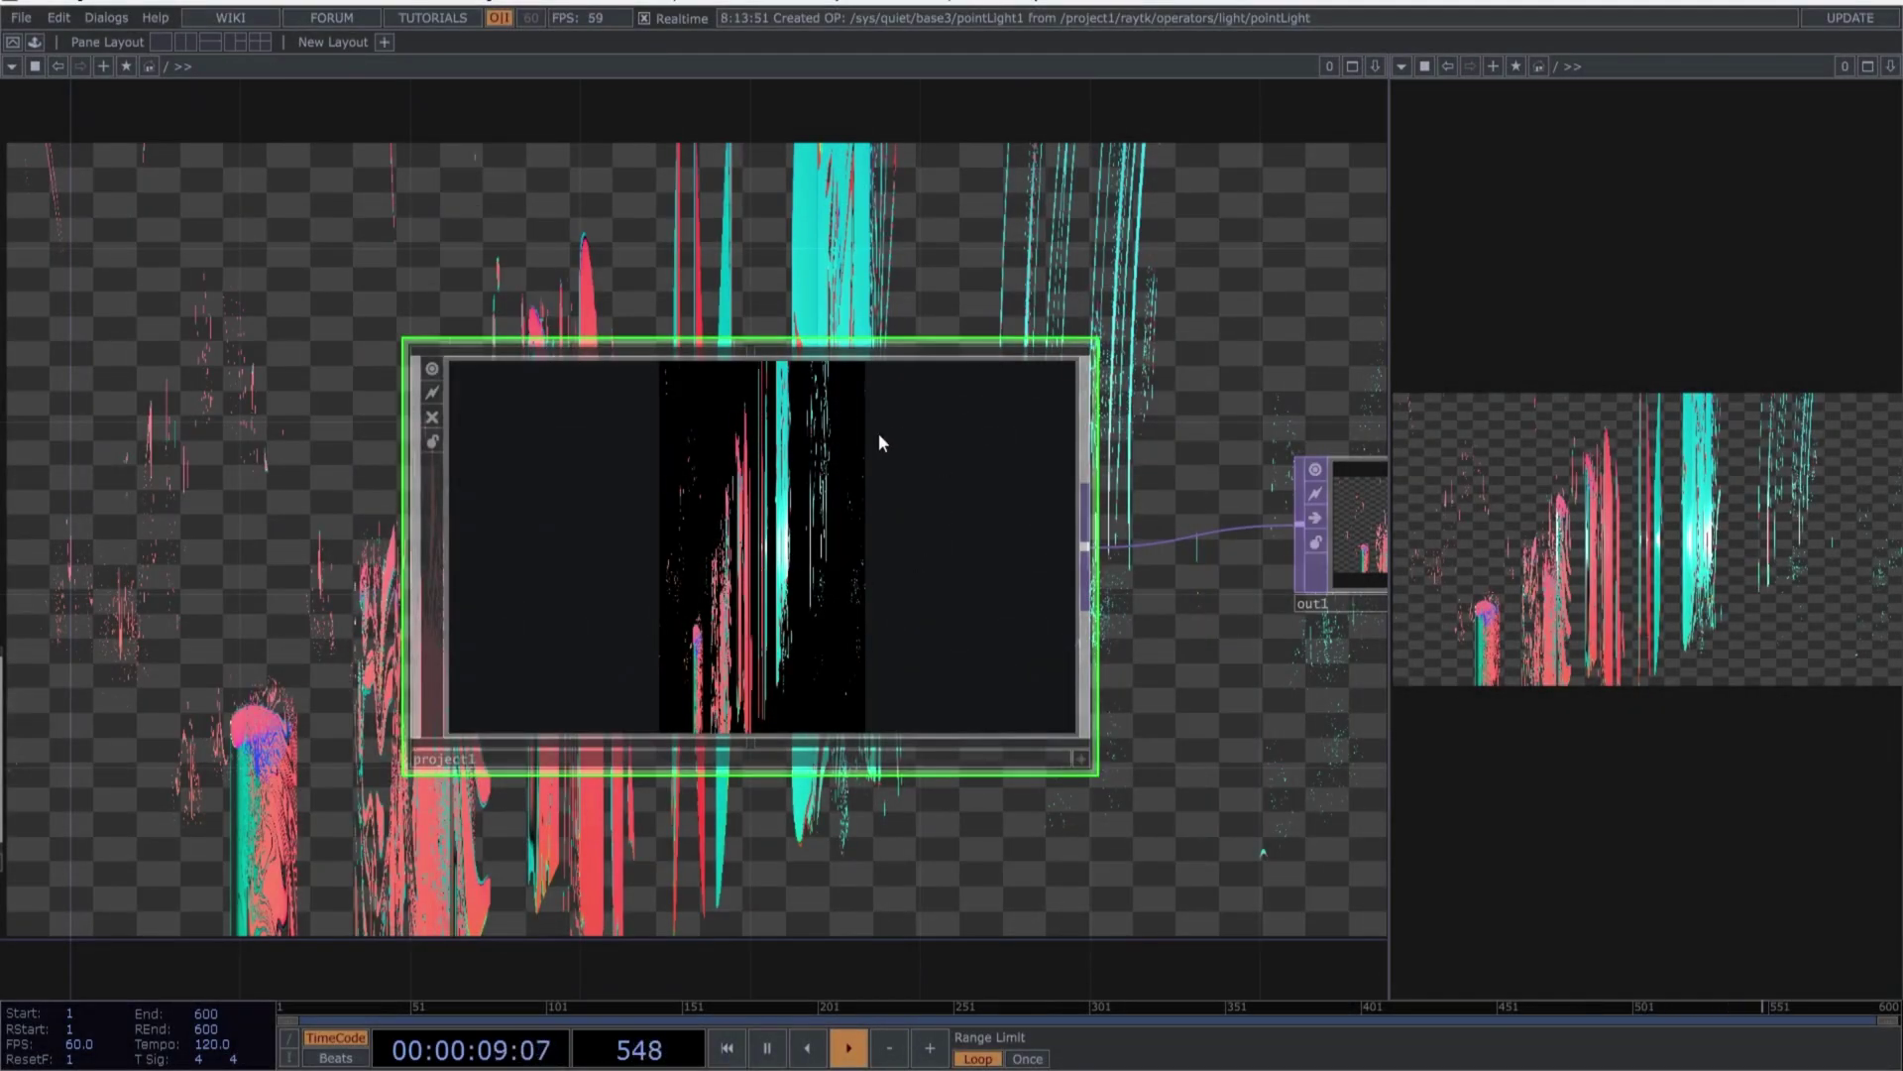
Inside project1, set raymarchRender3D's resolution to 1080 × 1920 and frame the network
key(p)
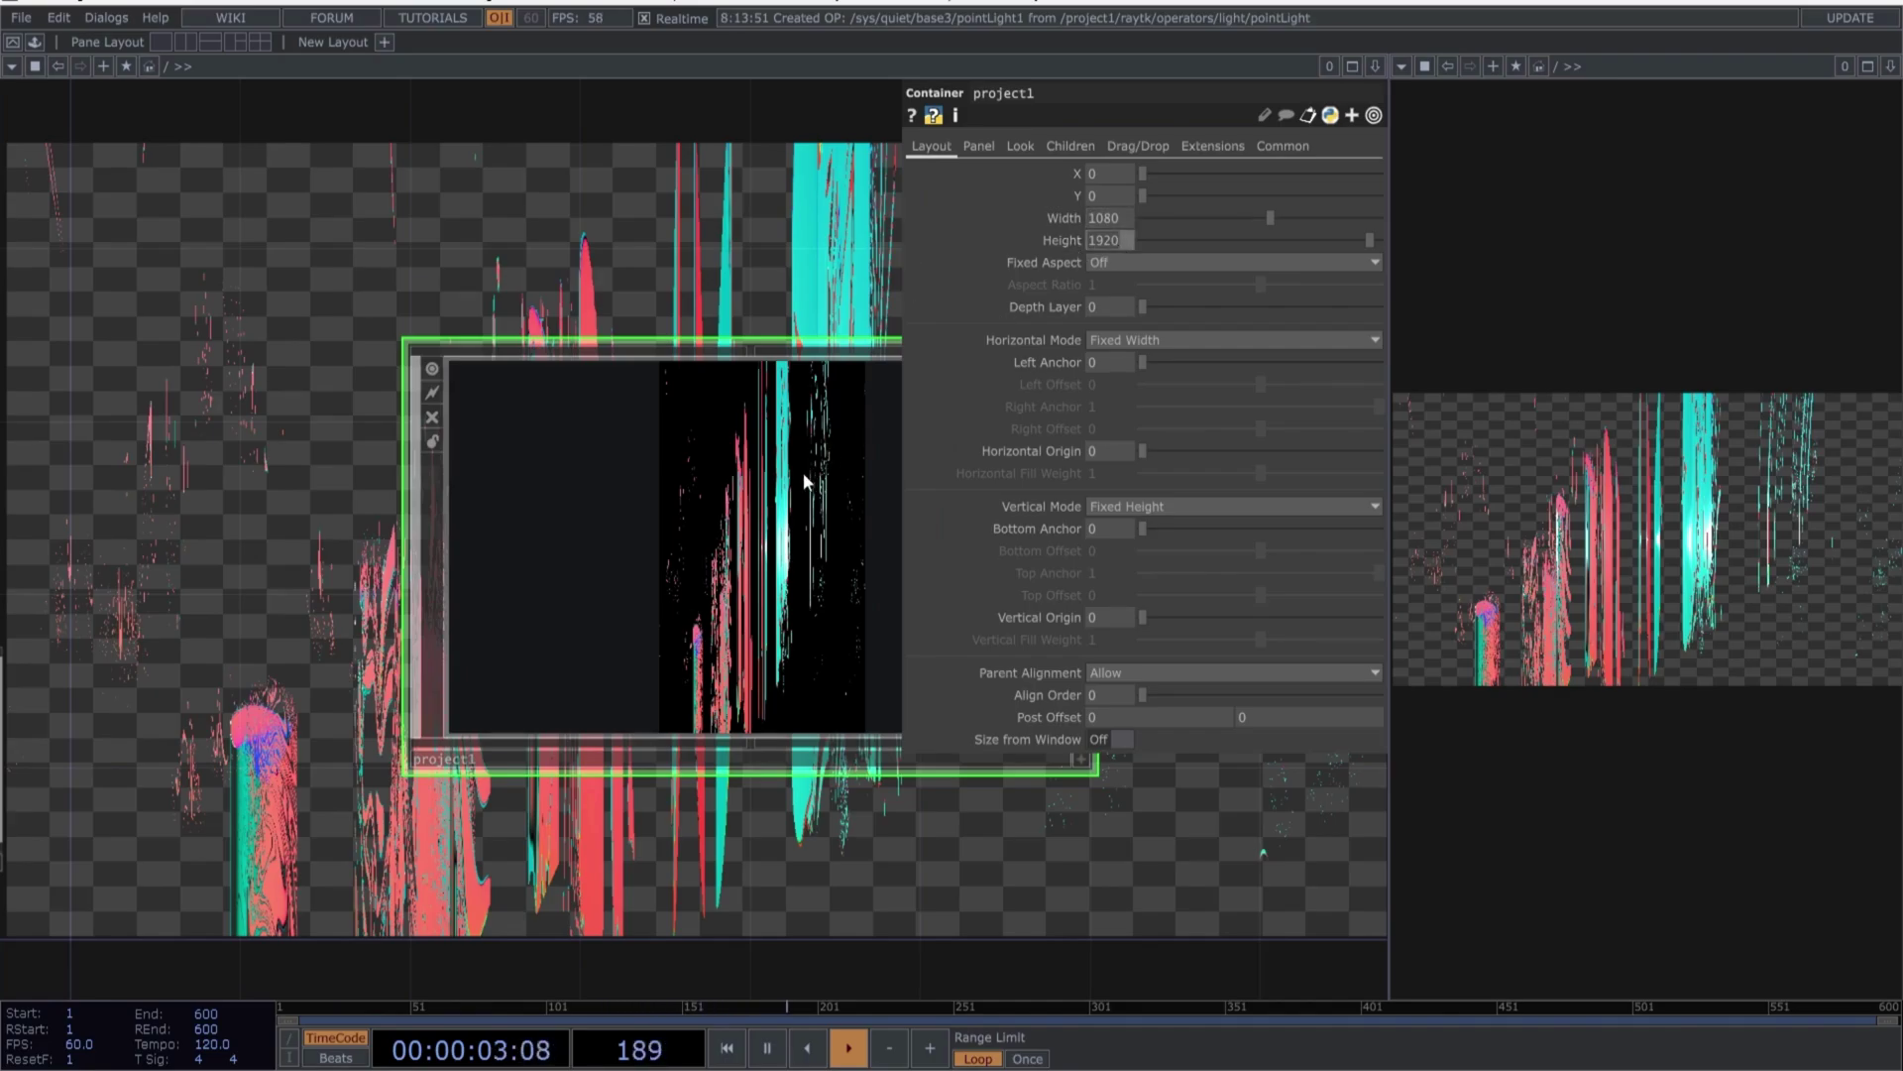
key(i)
scroll(771, 552, up, 5)
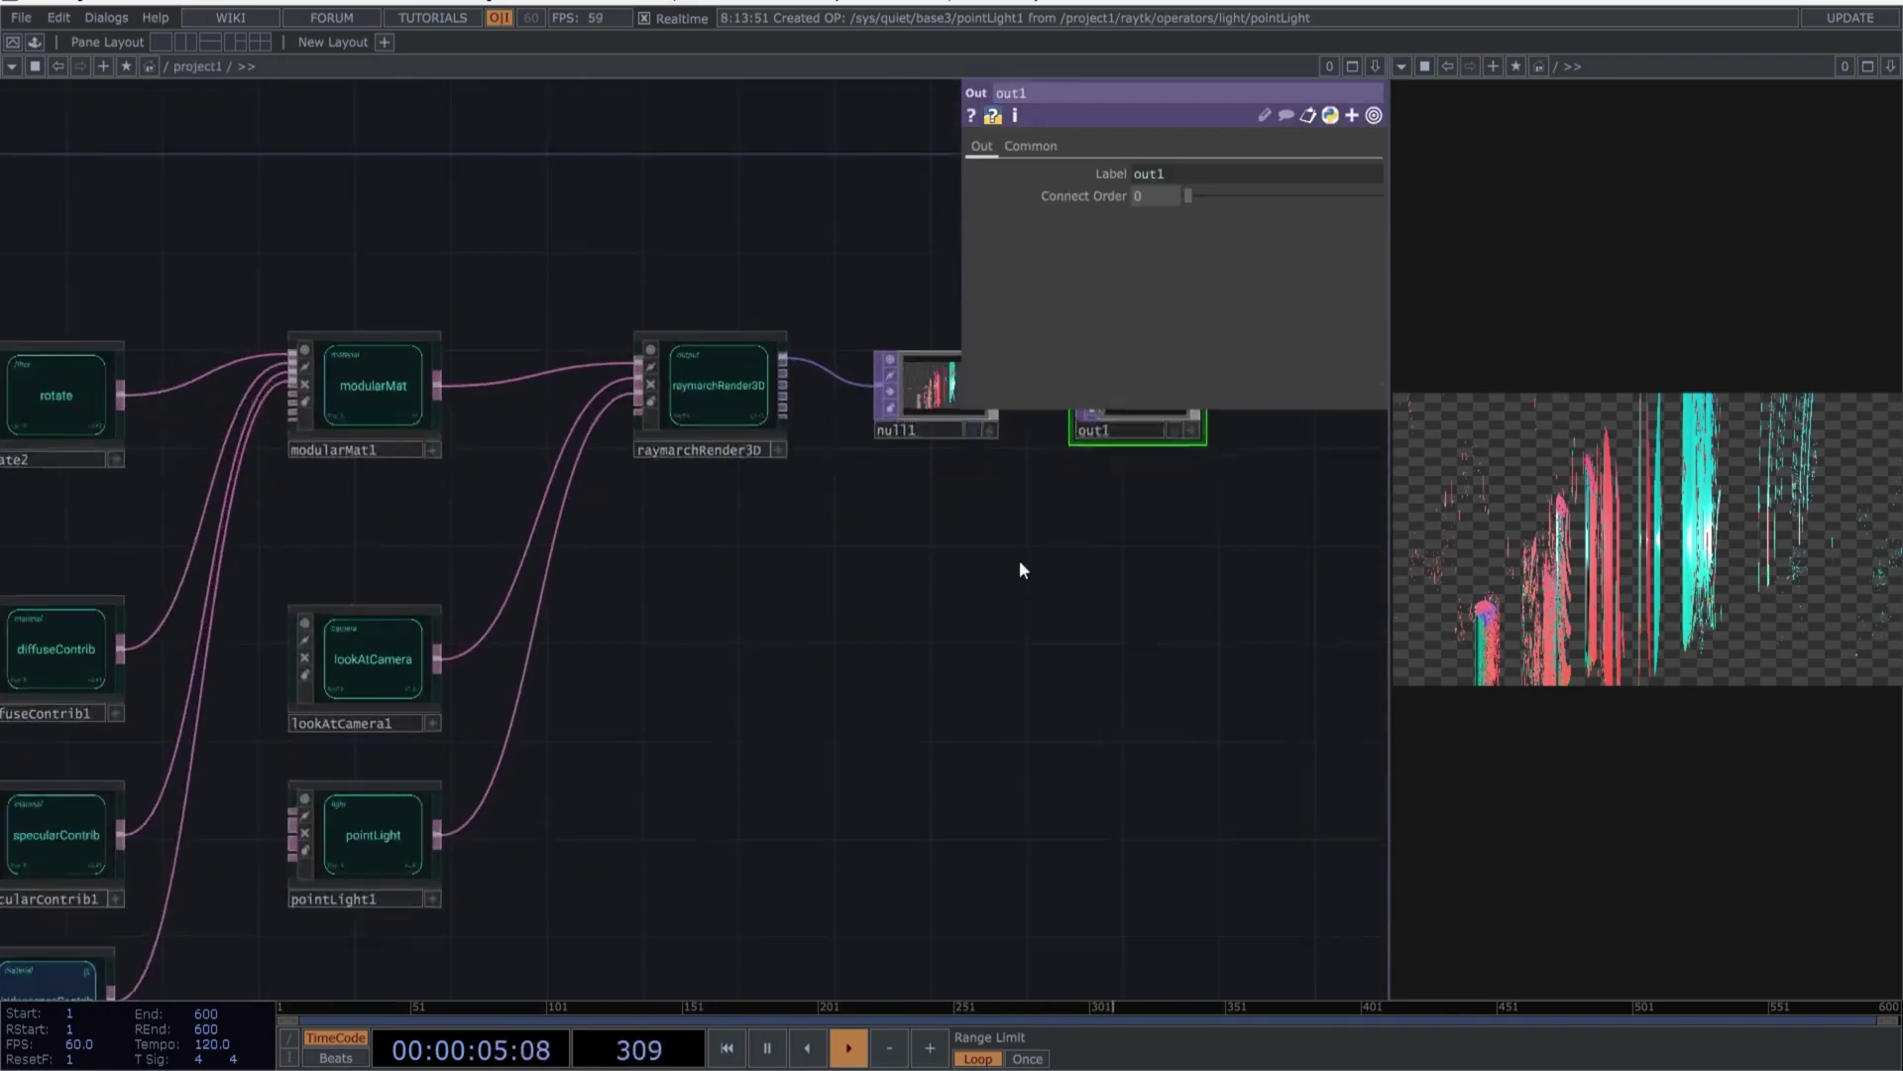
click(734, 355)
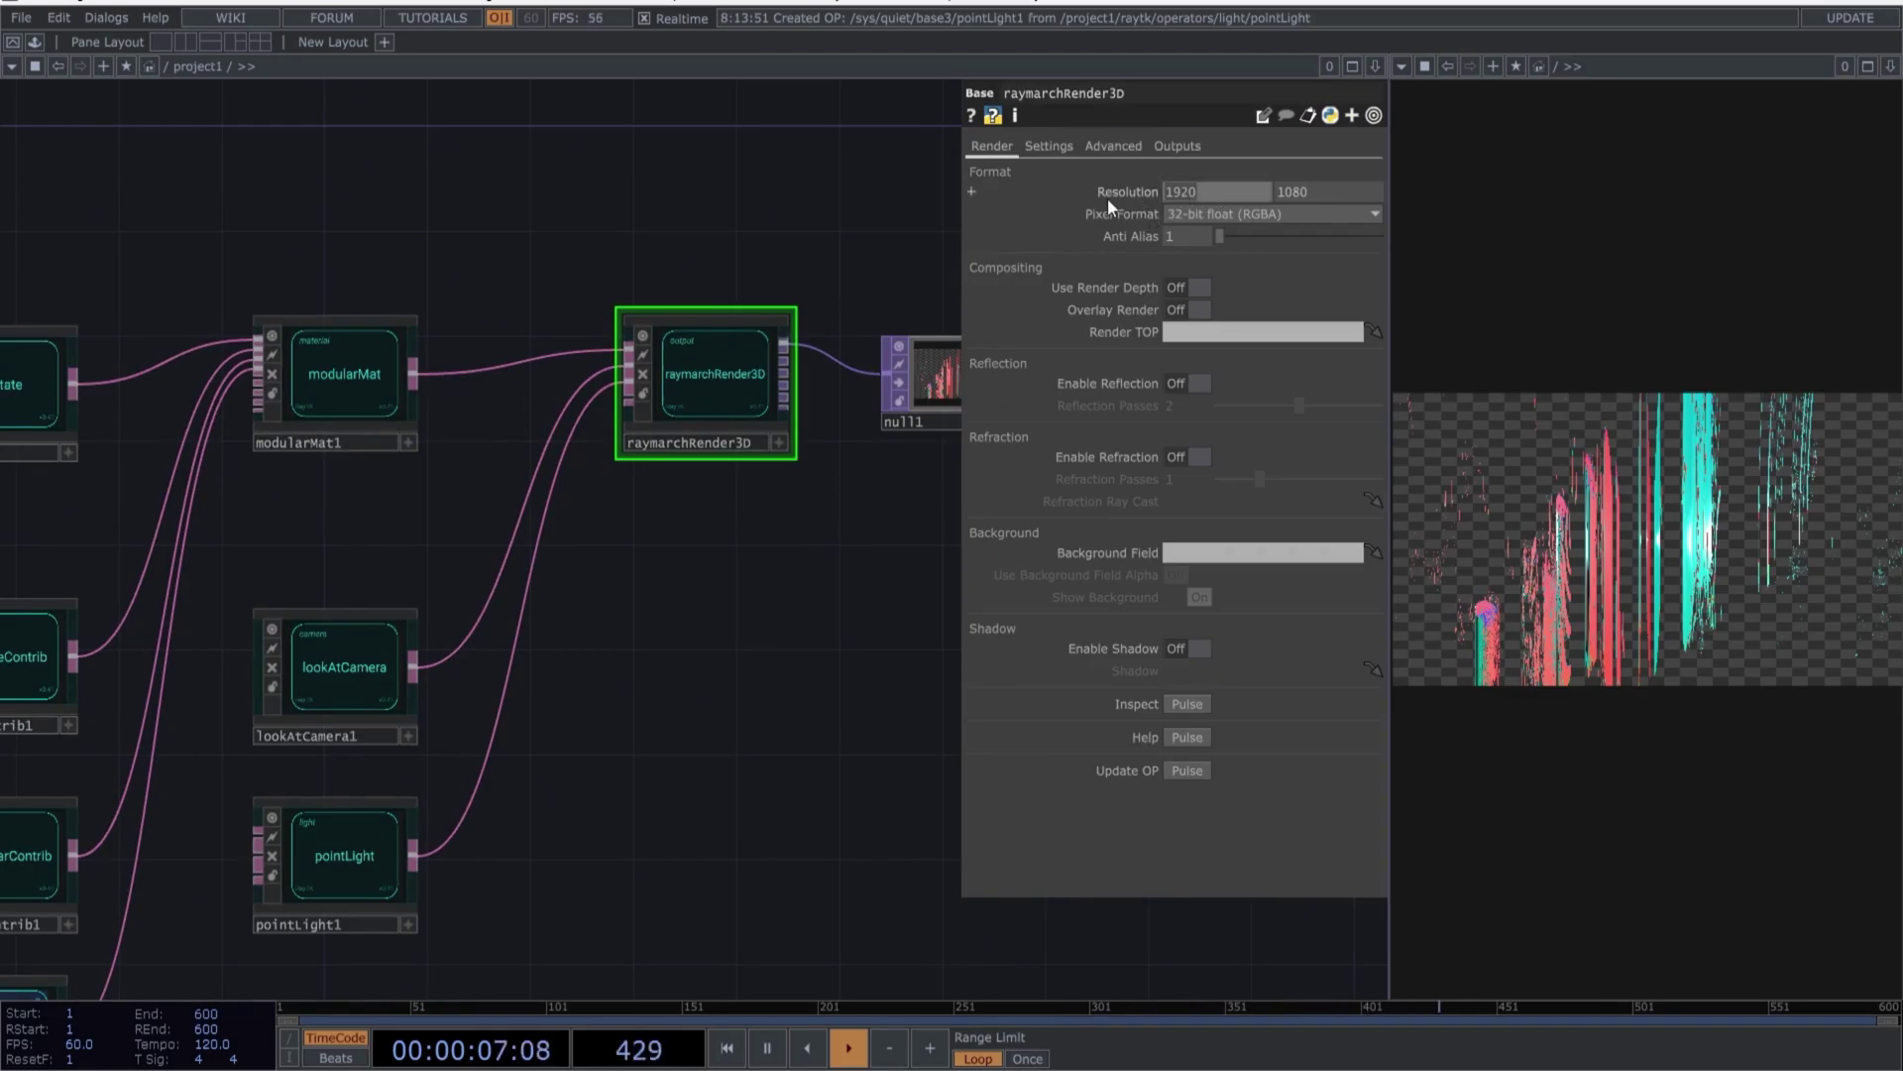
text(1080)
key(Tab)
text(1920)
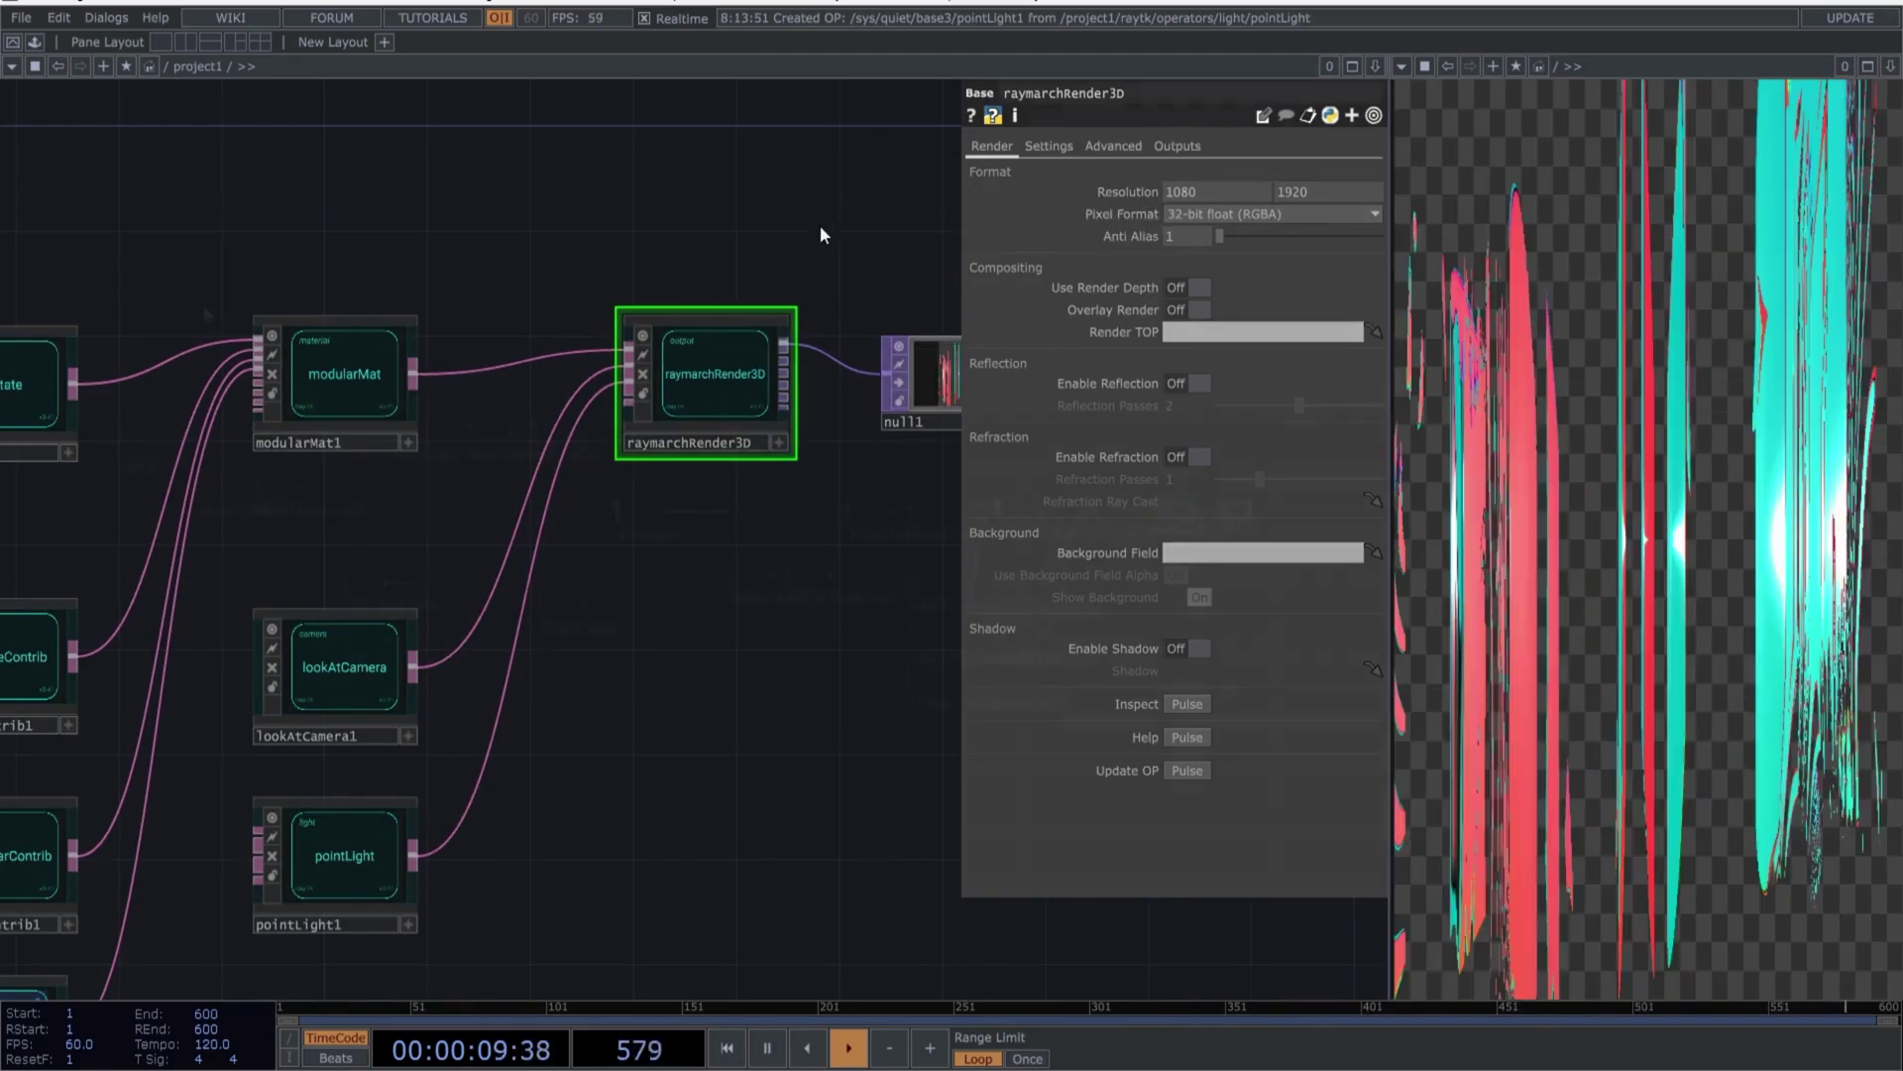
click(922, 382)
key(h)
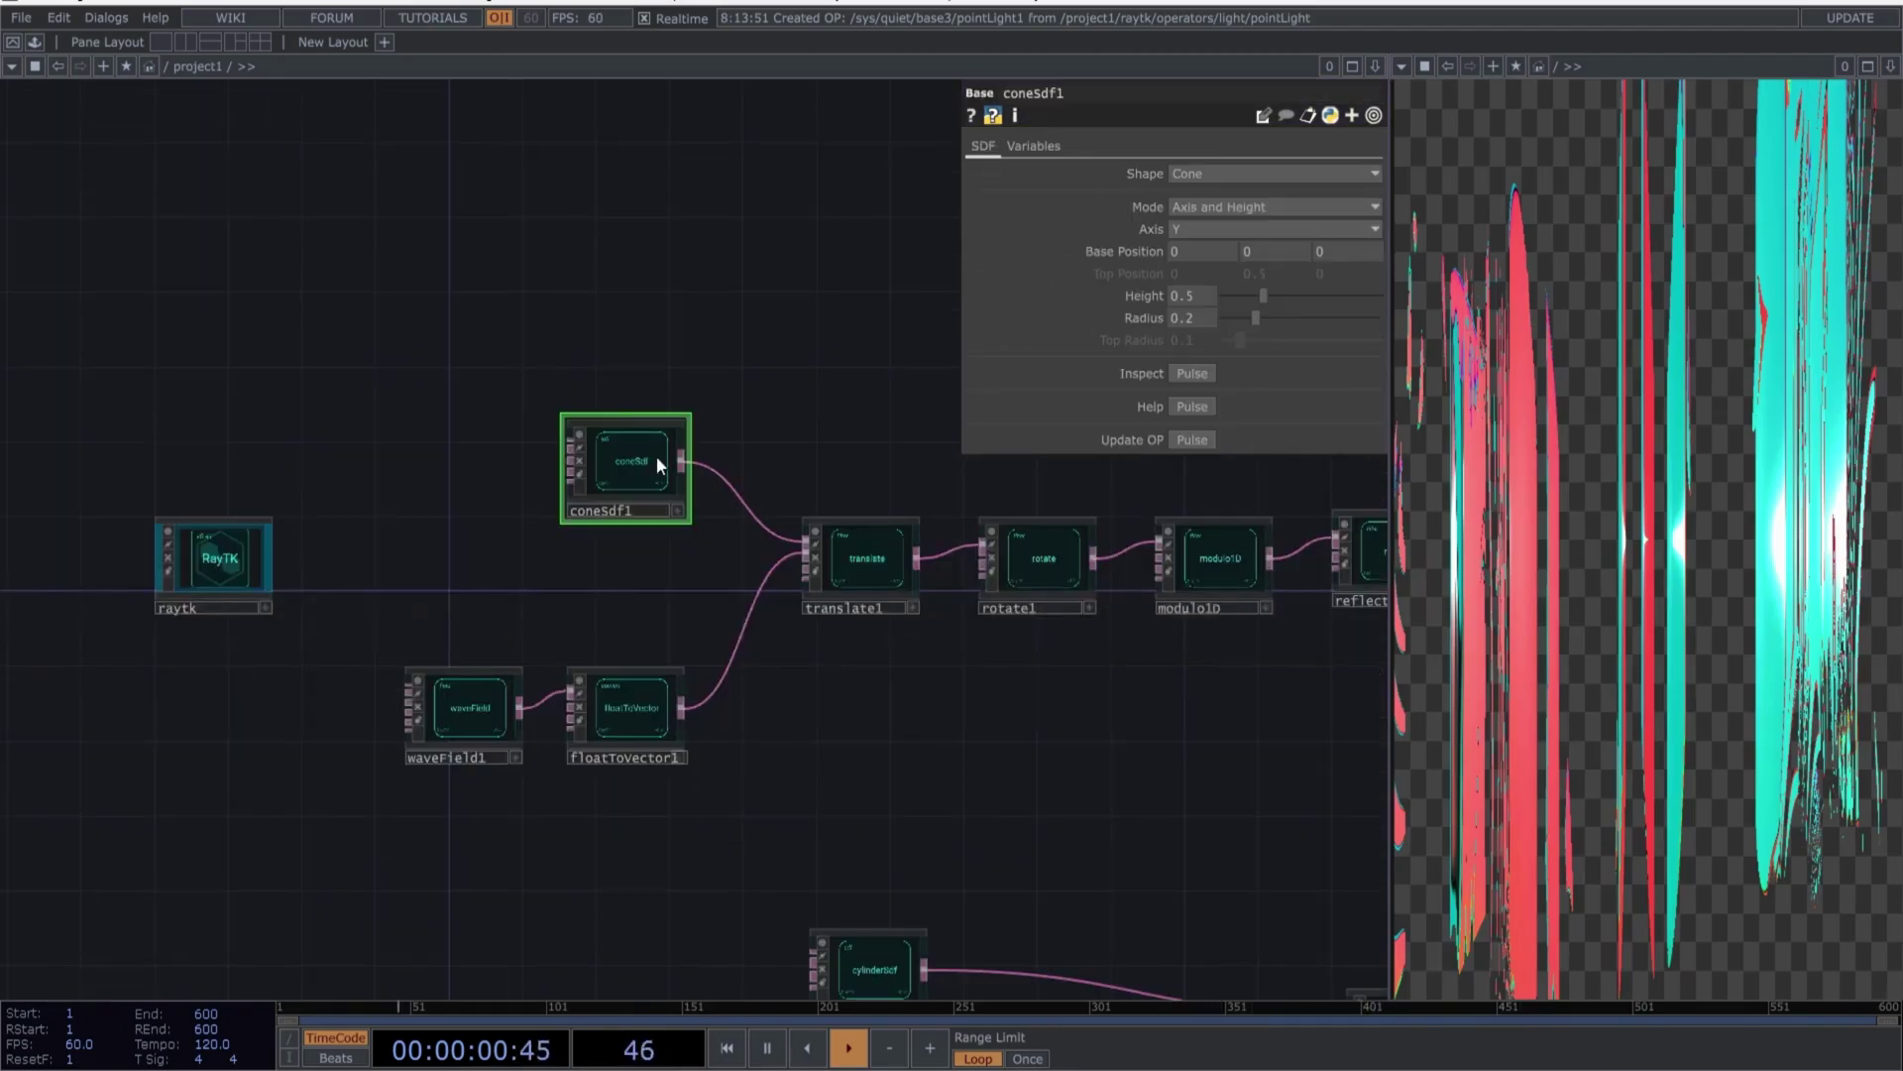
Set coneSdf1's Height to 1.3 and Radius to 0.1
click(1192, 295)
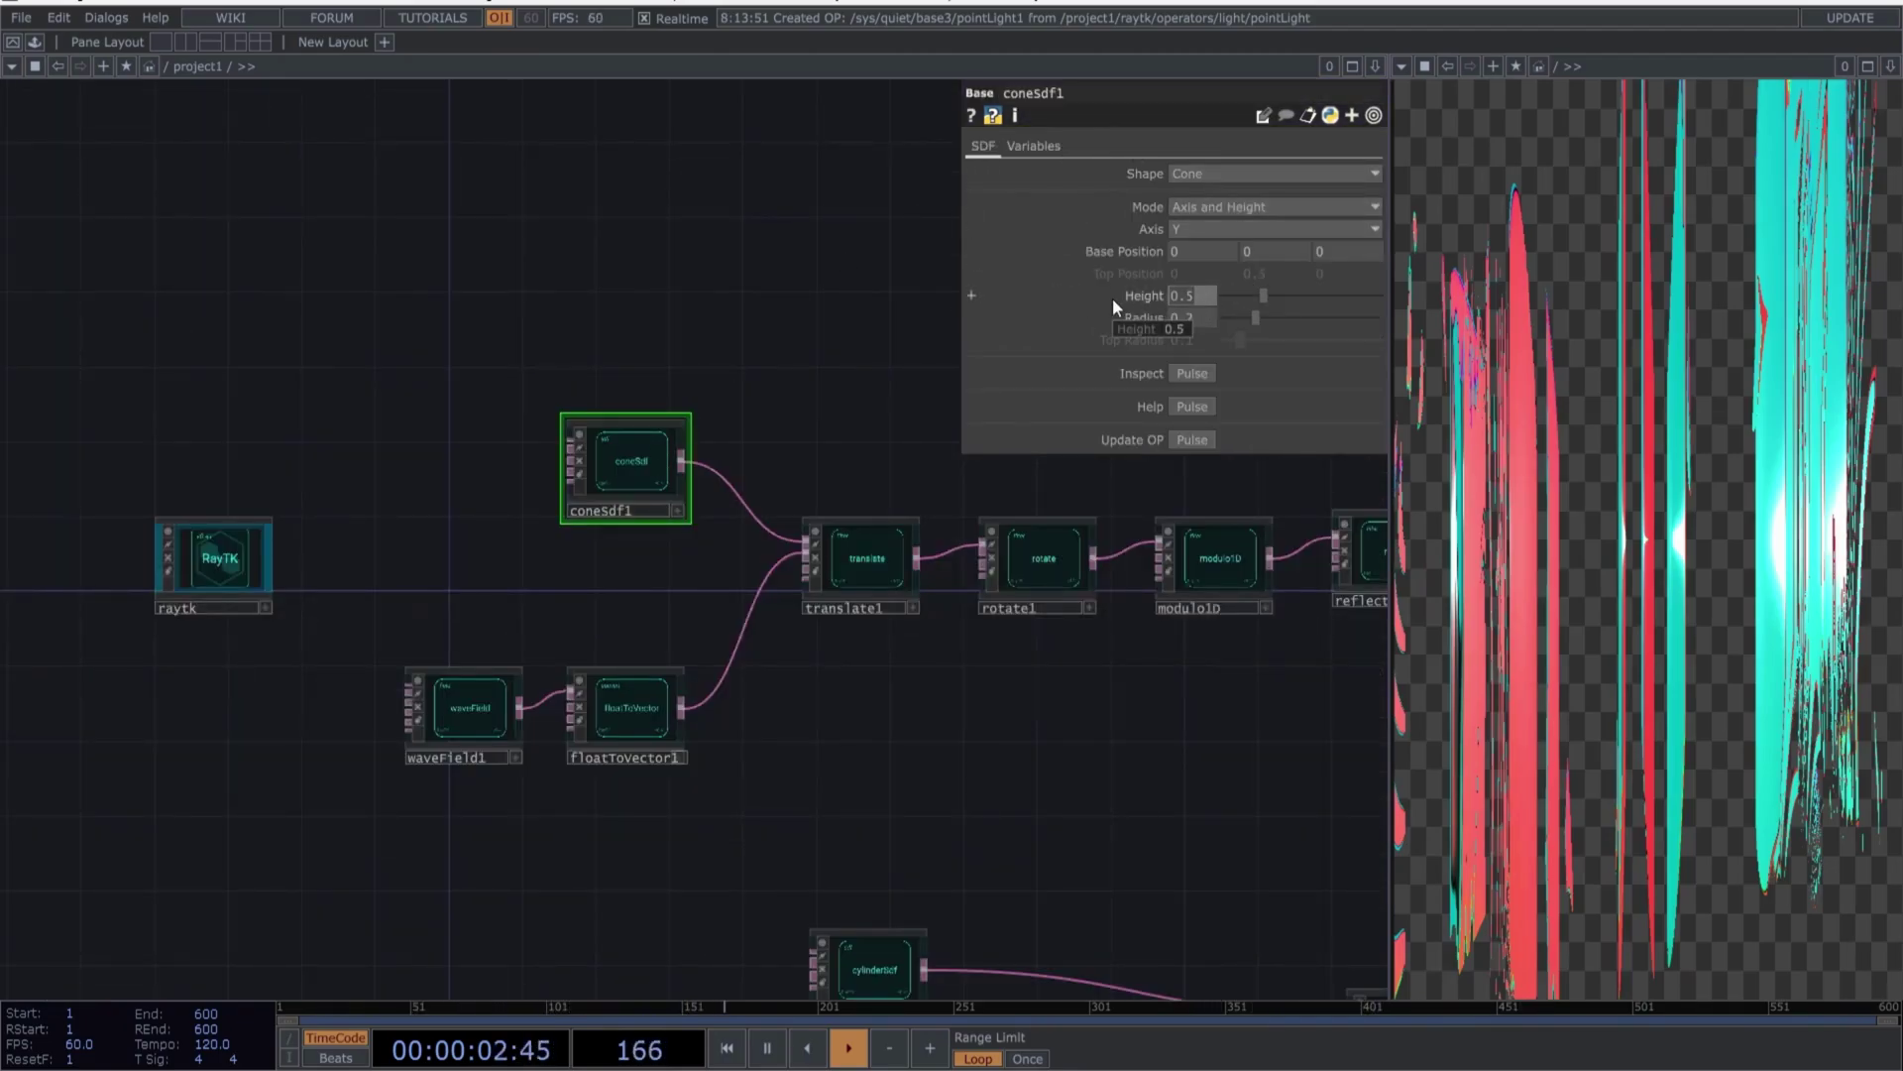
text(1.)
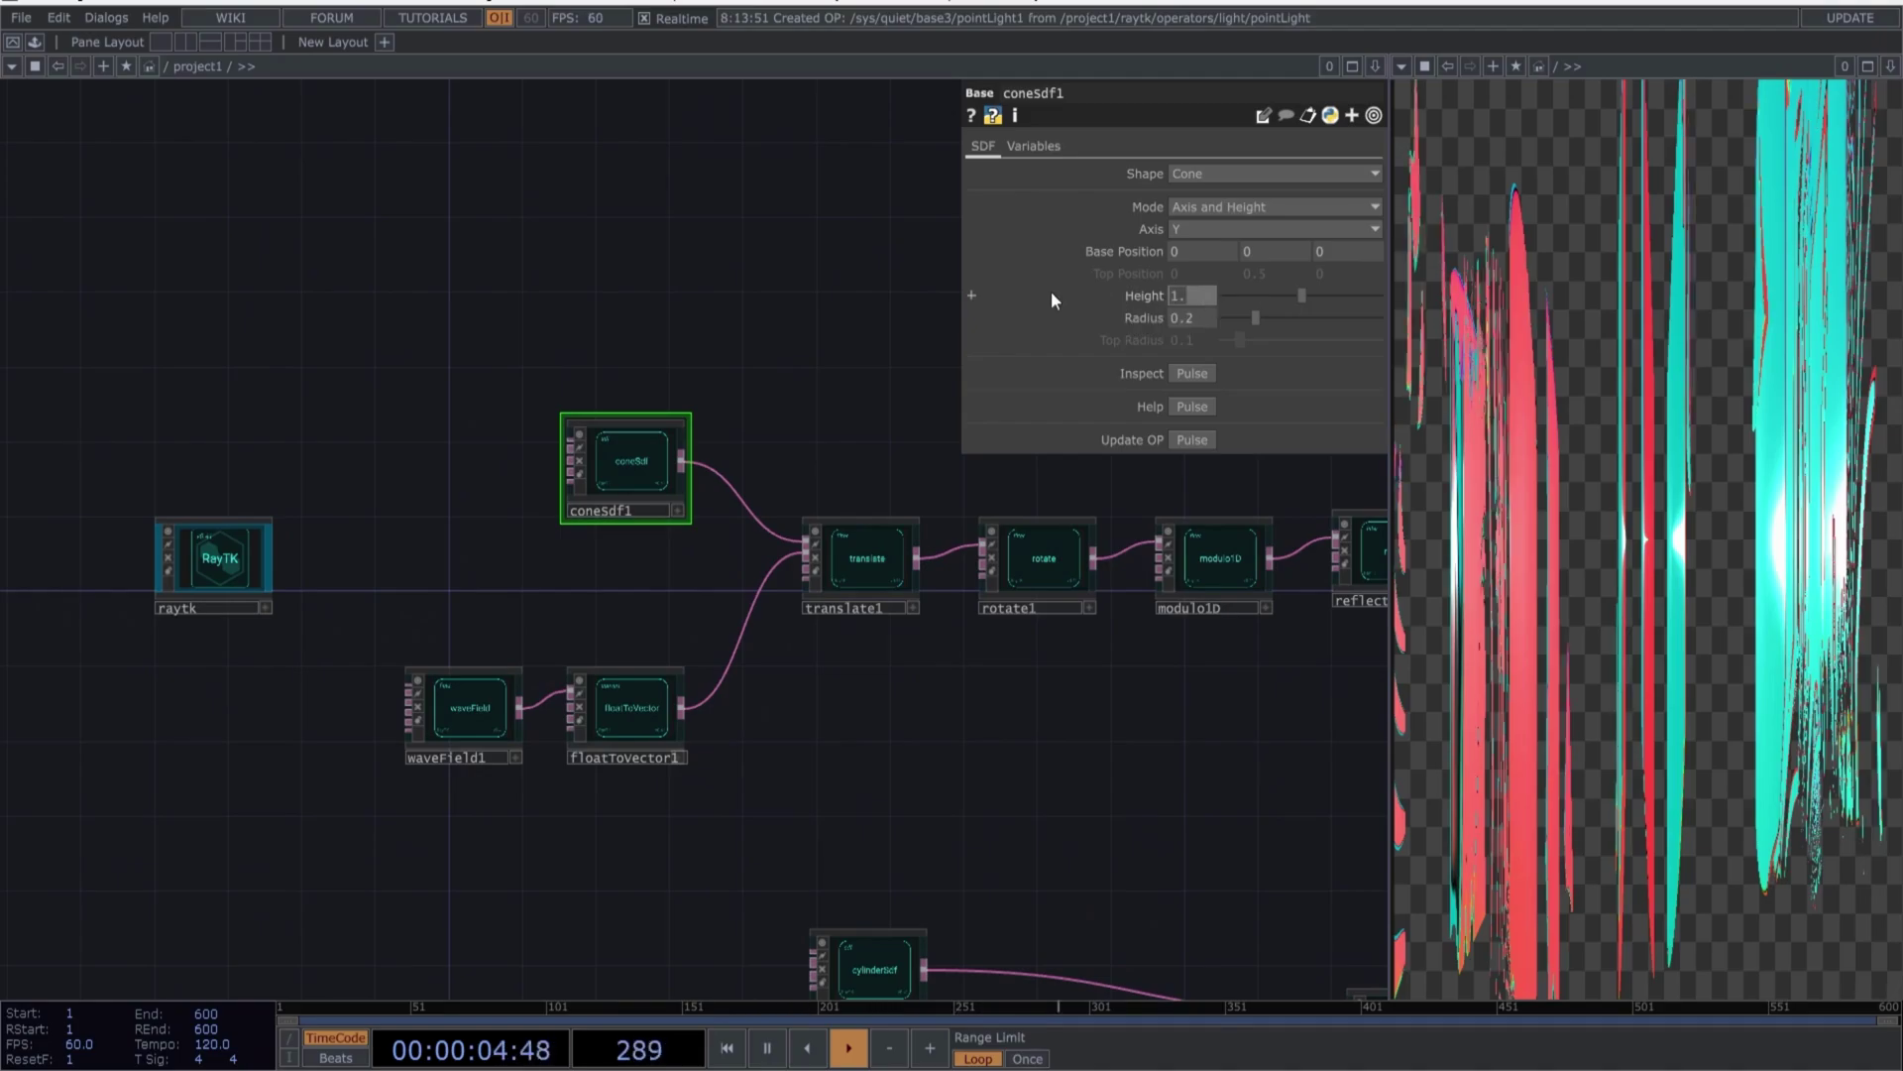
key(Return)
text(3)
key(Tab)
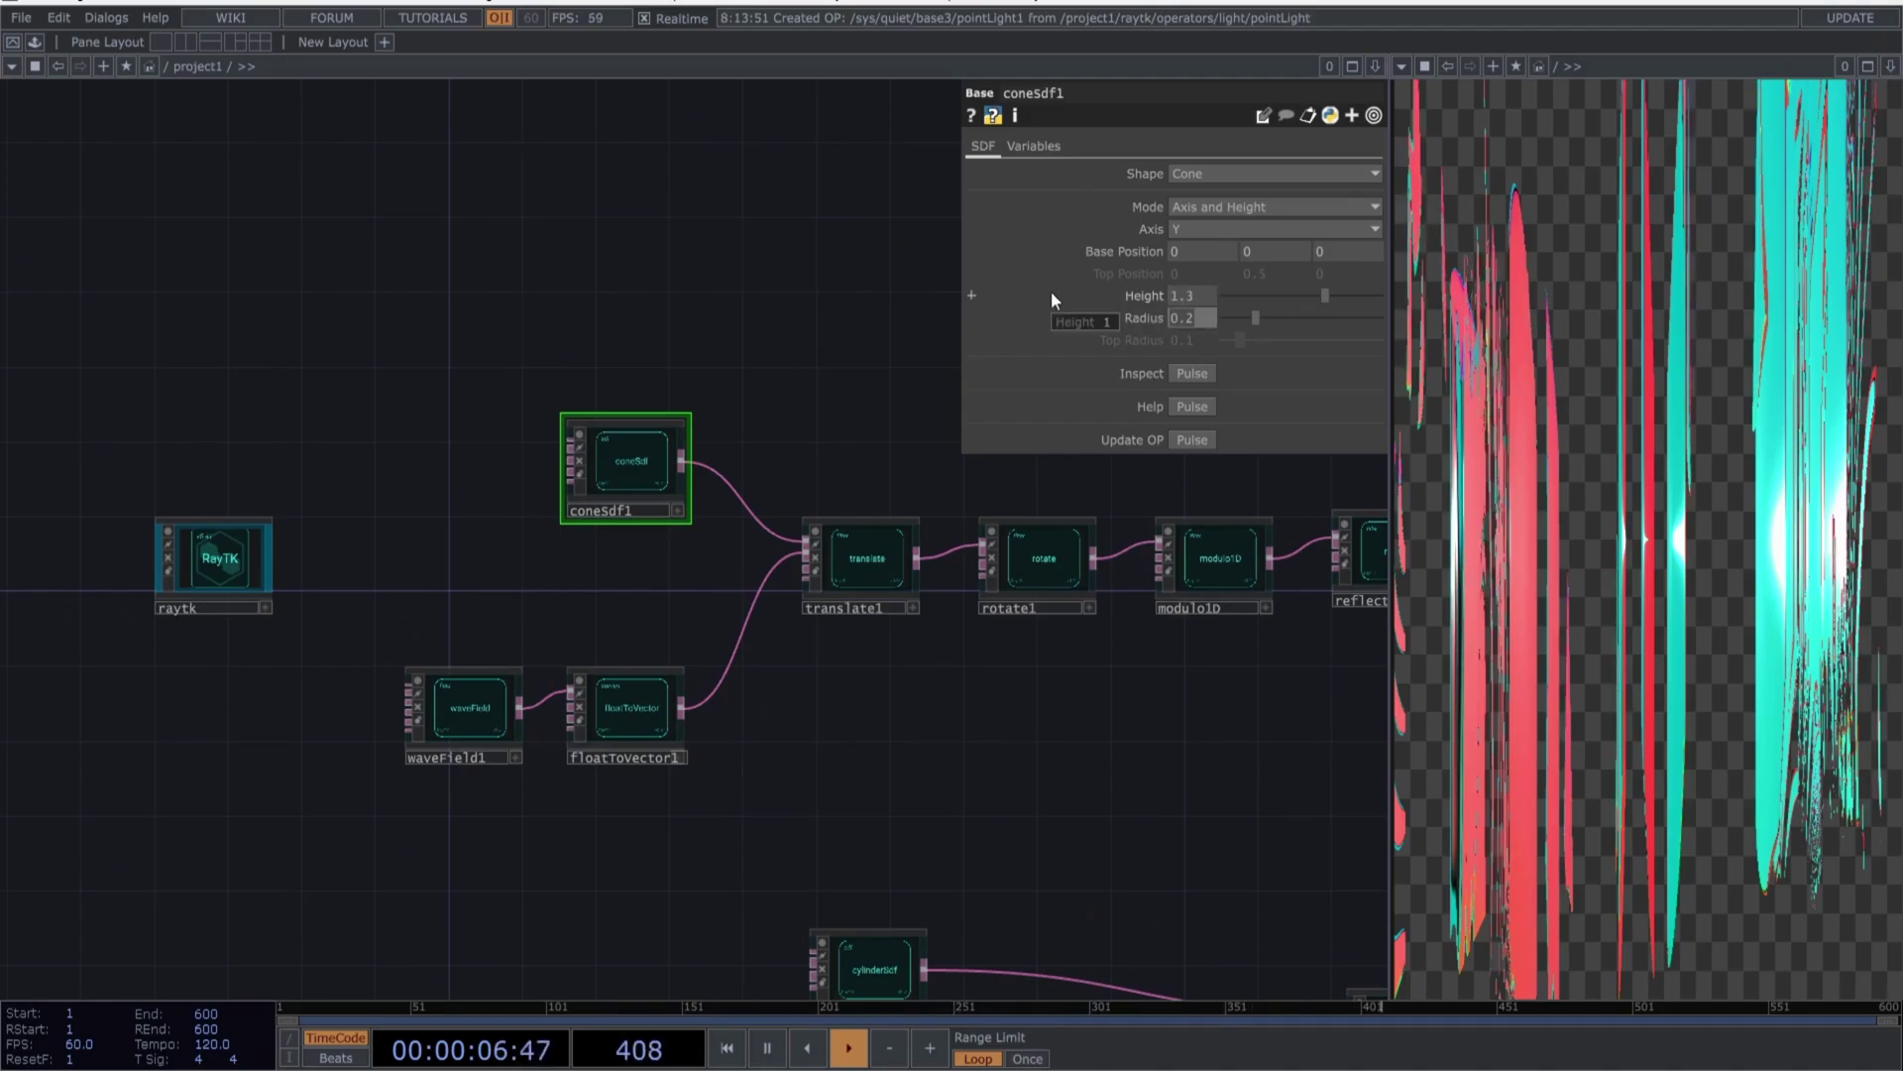
text(0.1)
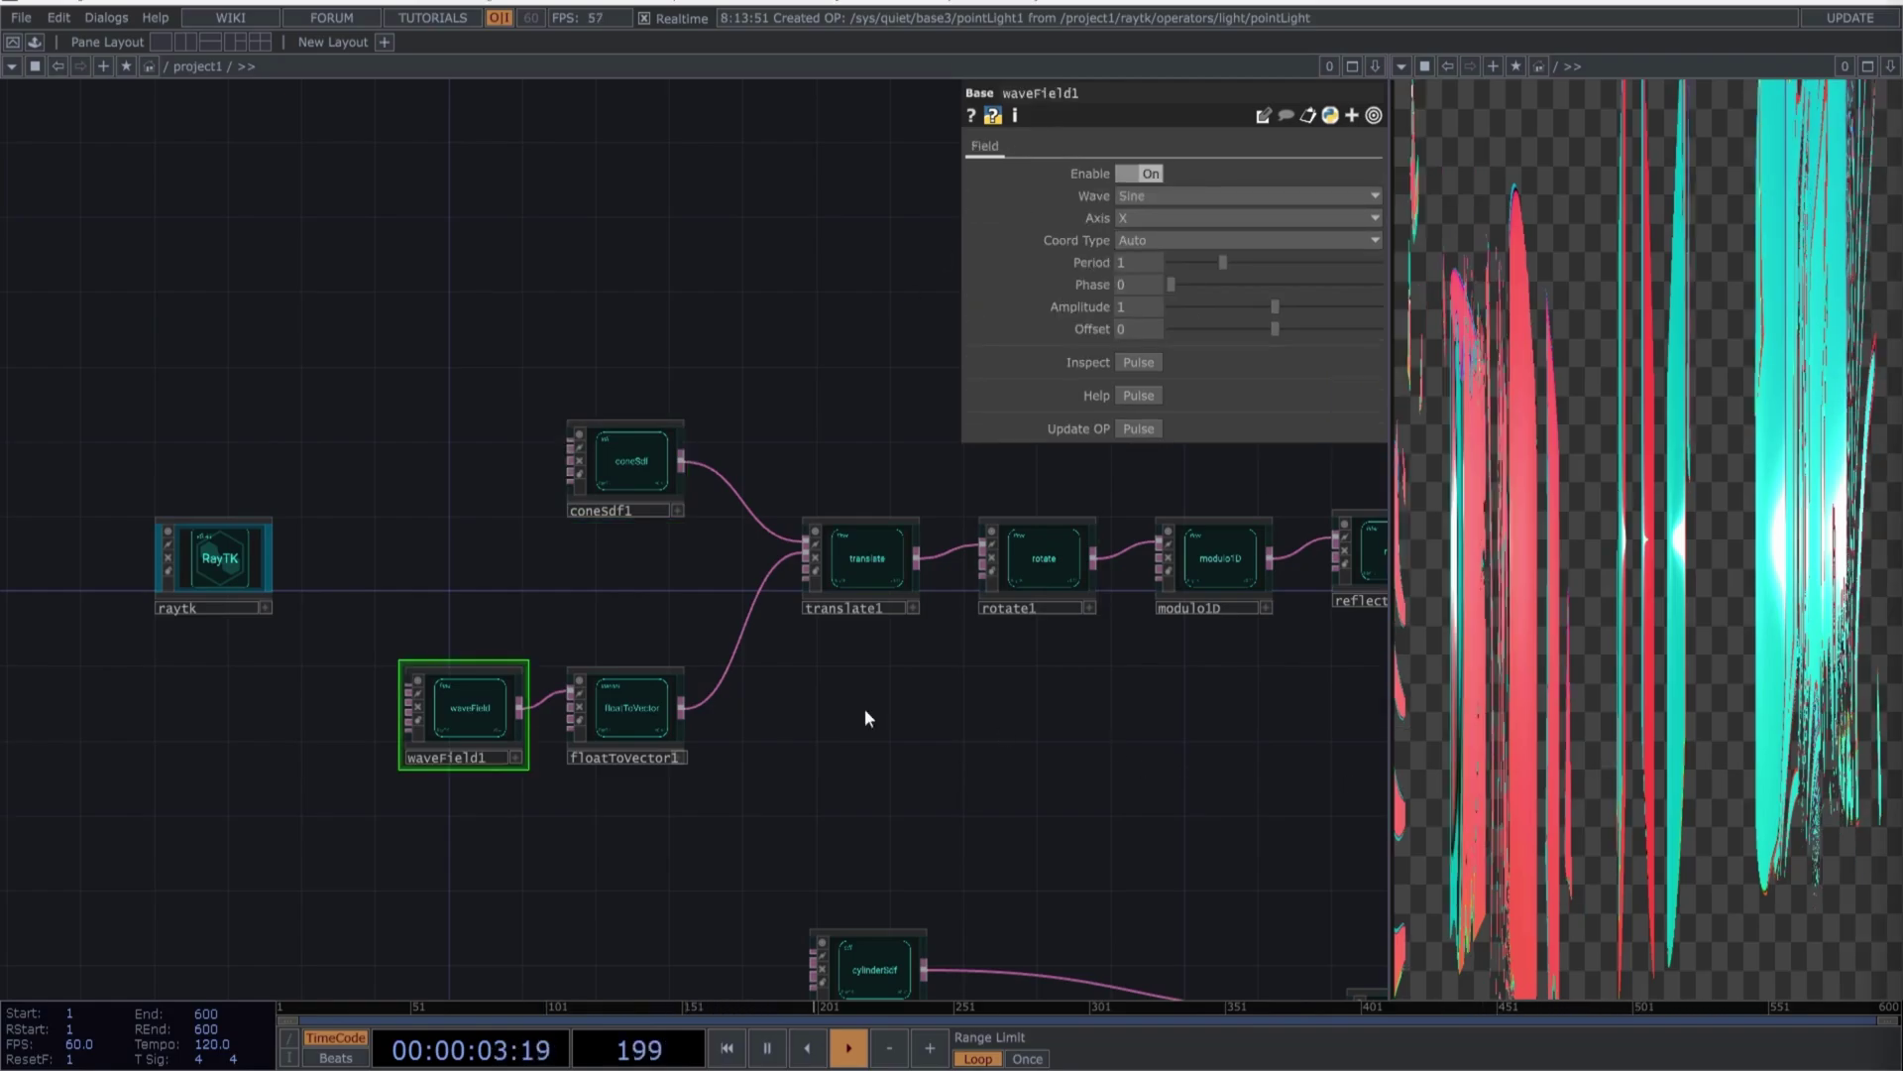
Give waveField1 a period of 0.7 and amplitude of 0.04
click(1132, 262)
text(0.)
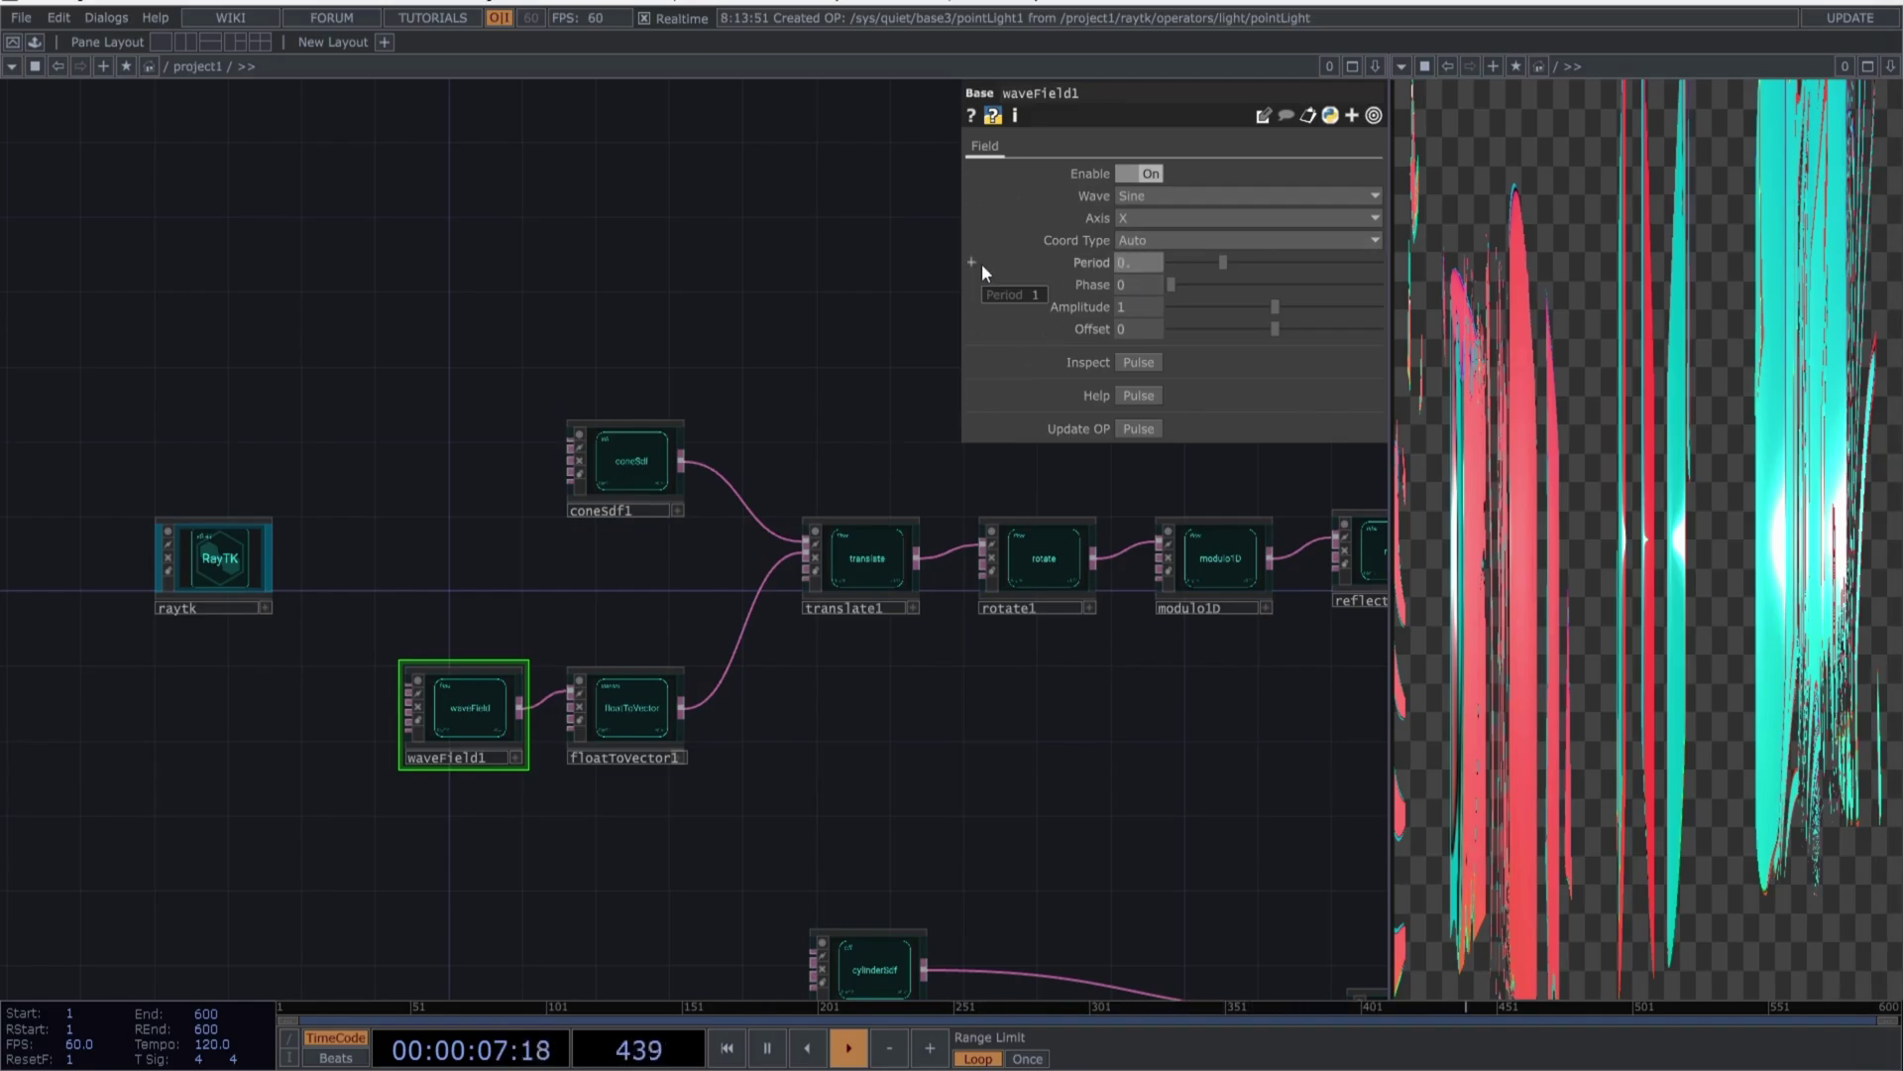
text(7)
key(Tab)
key(Tab)
text(0.04)
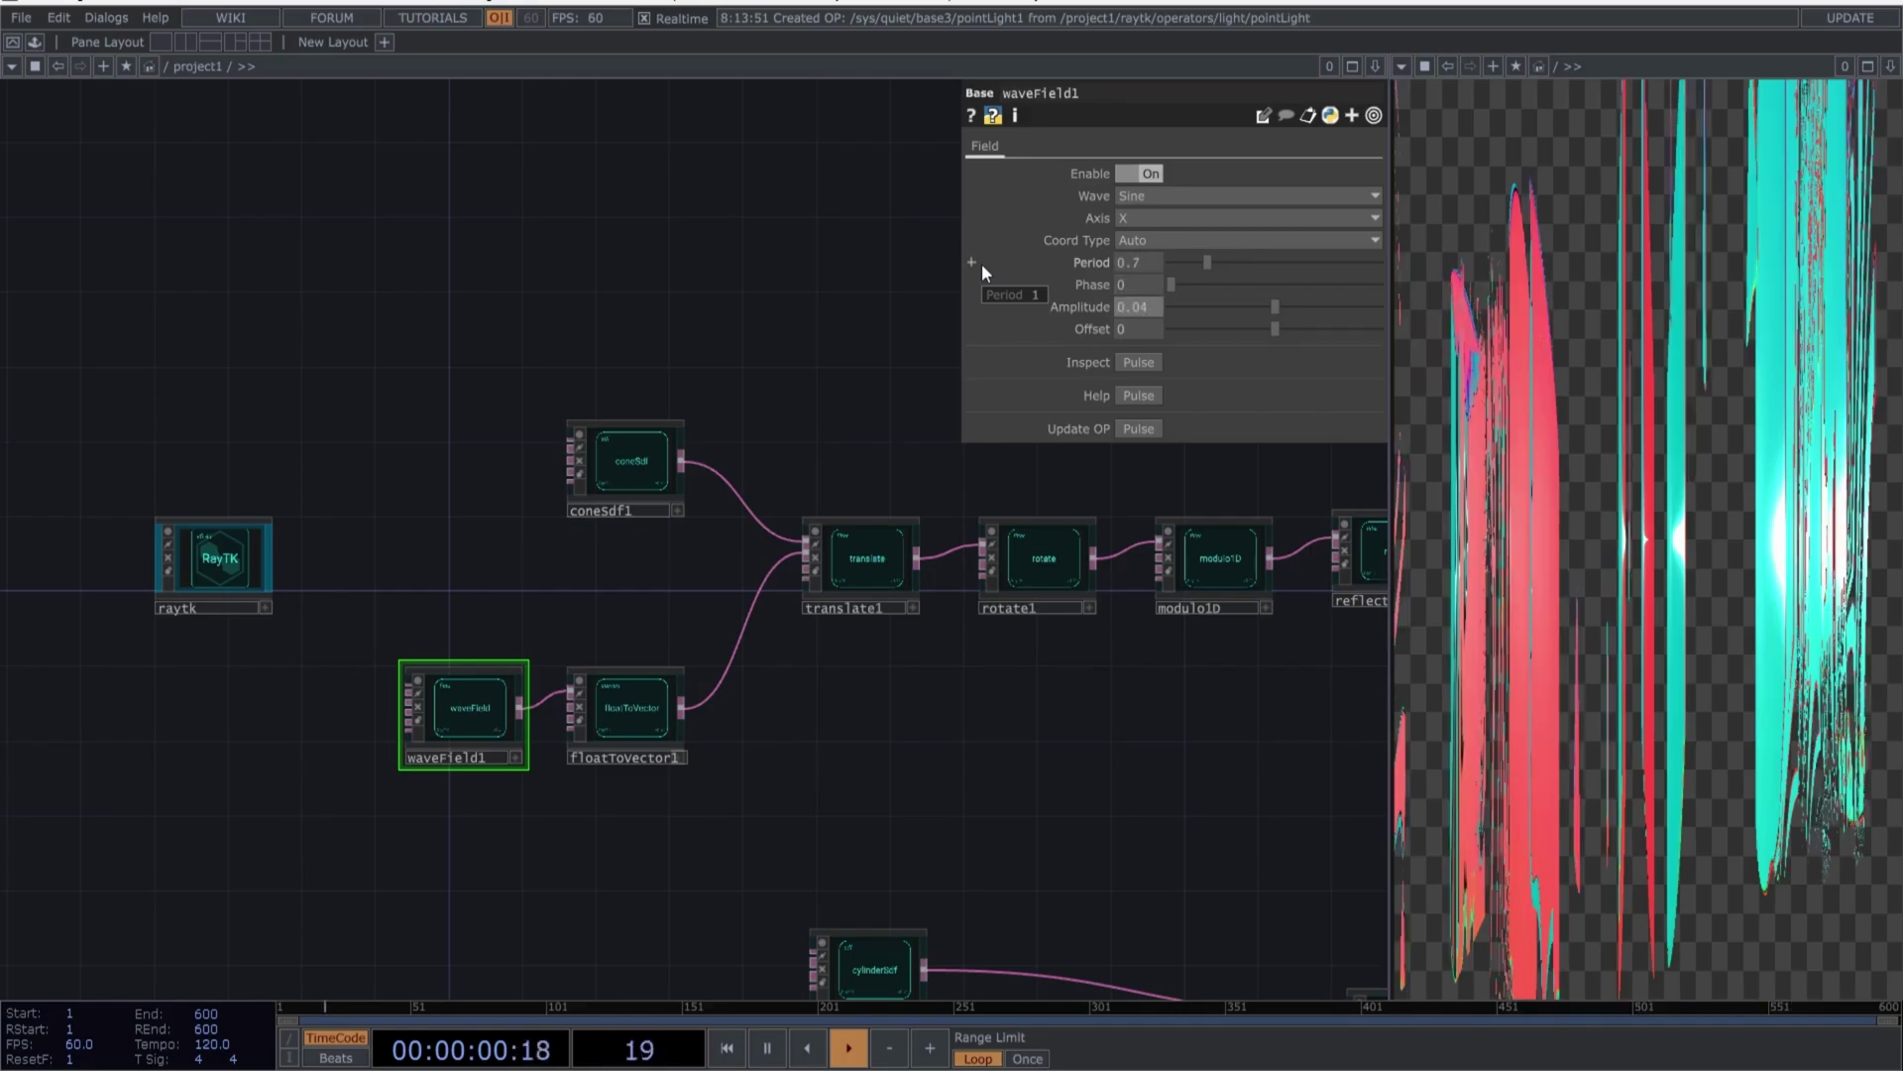
key(Tab)
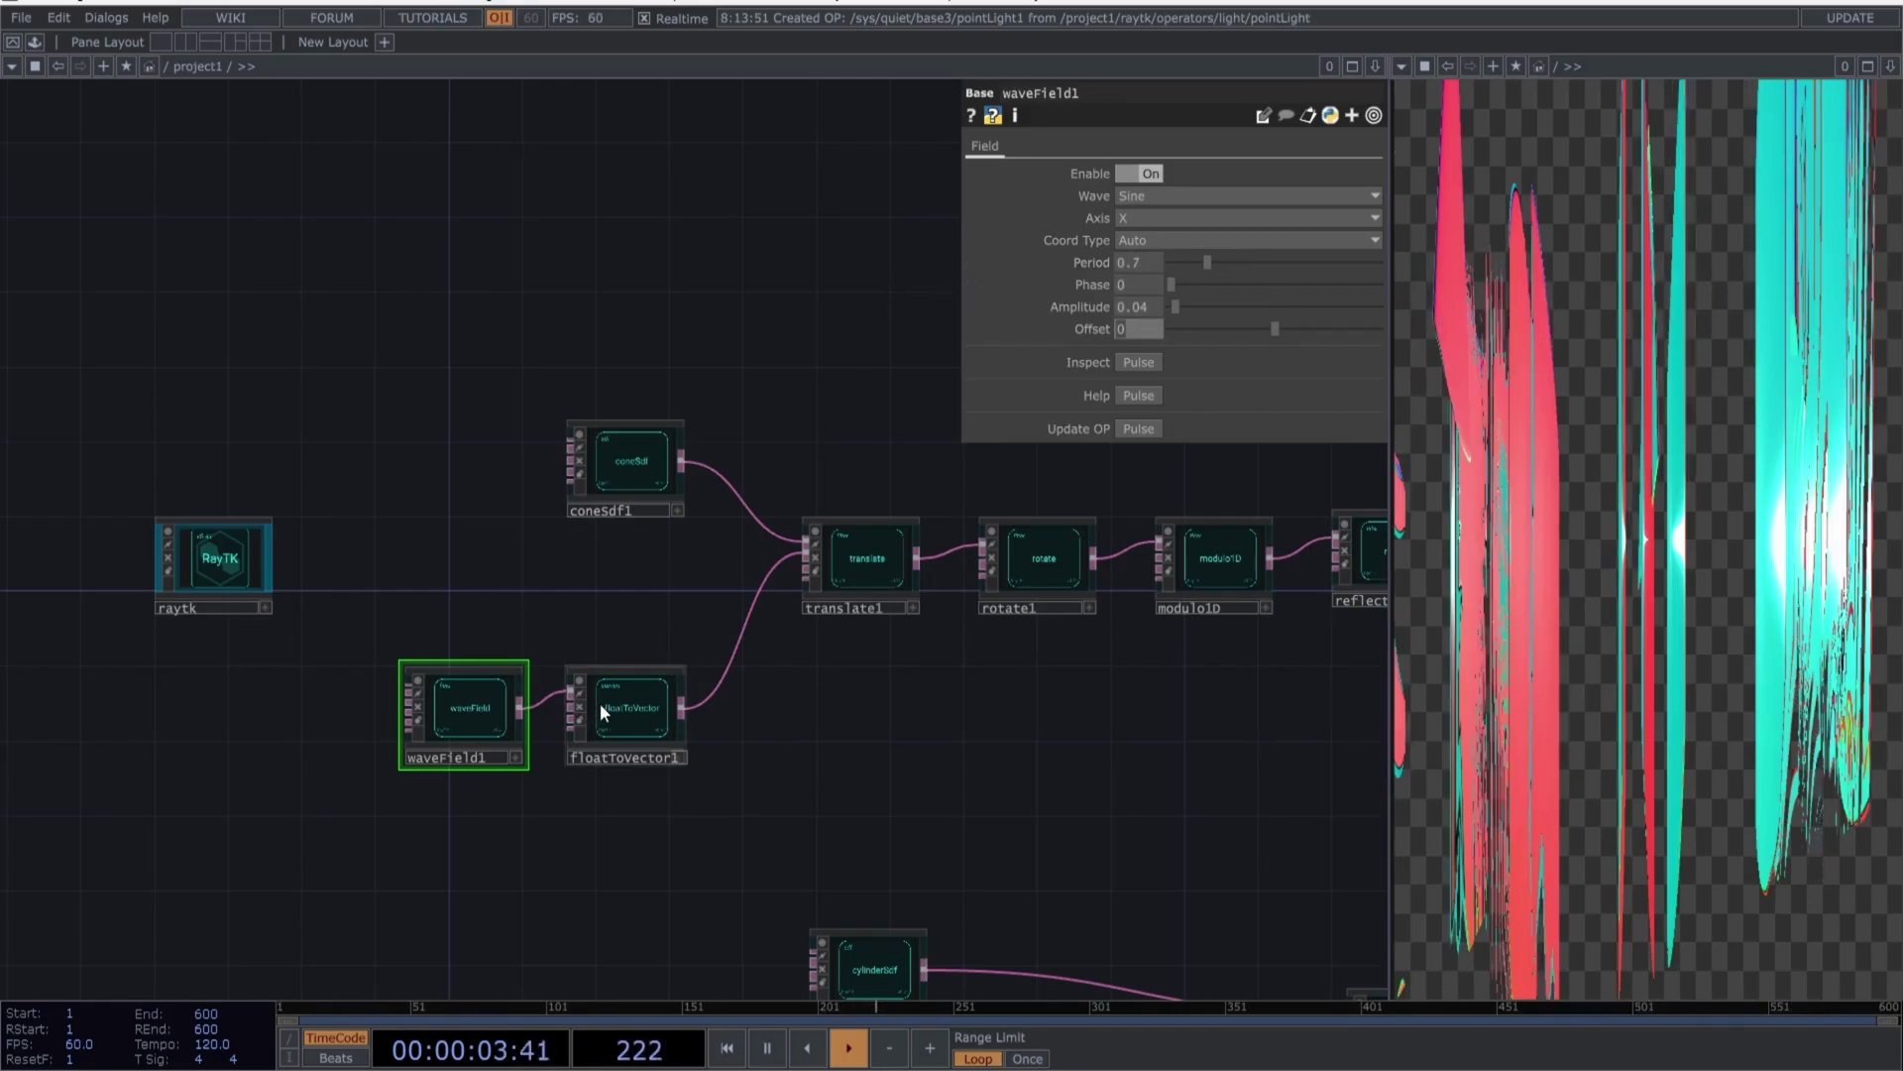
Set translate1's Translate Y to -0.2
click(599, 704)
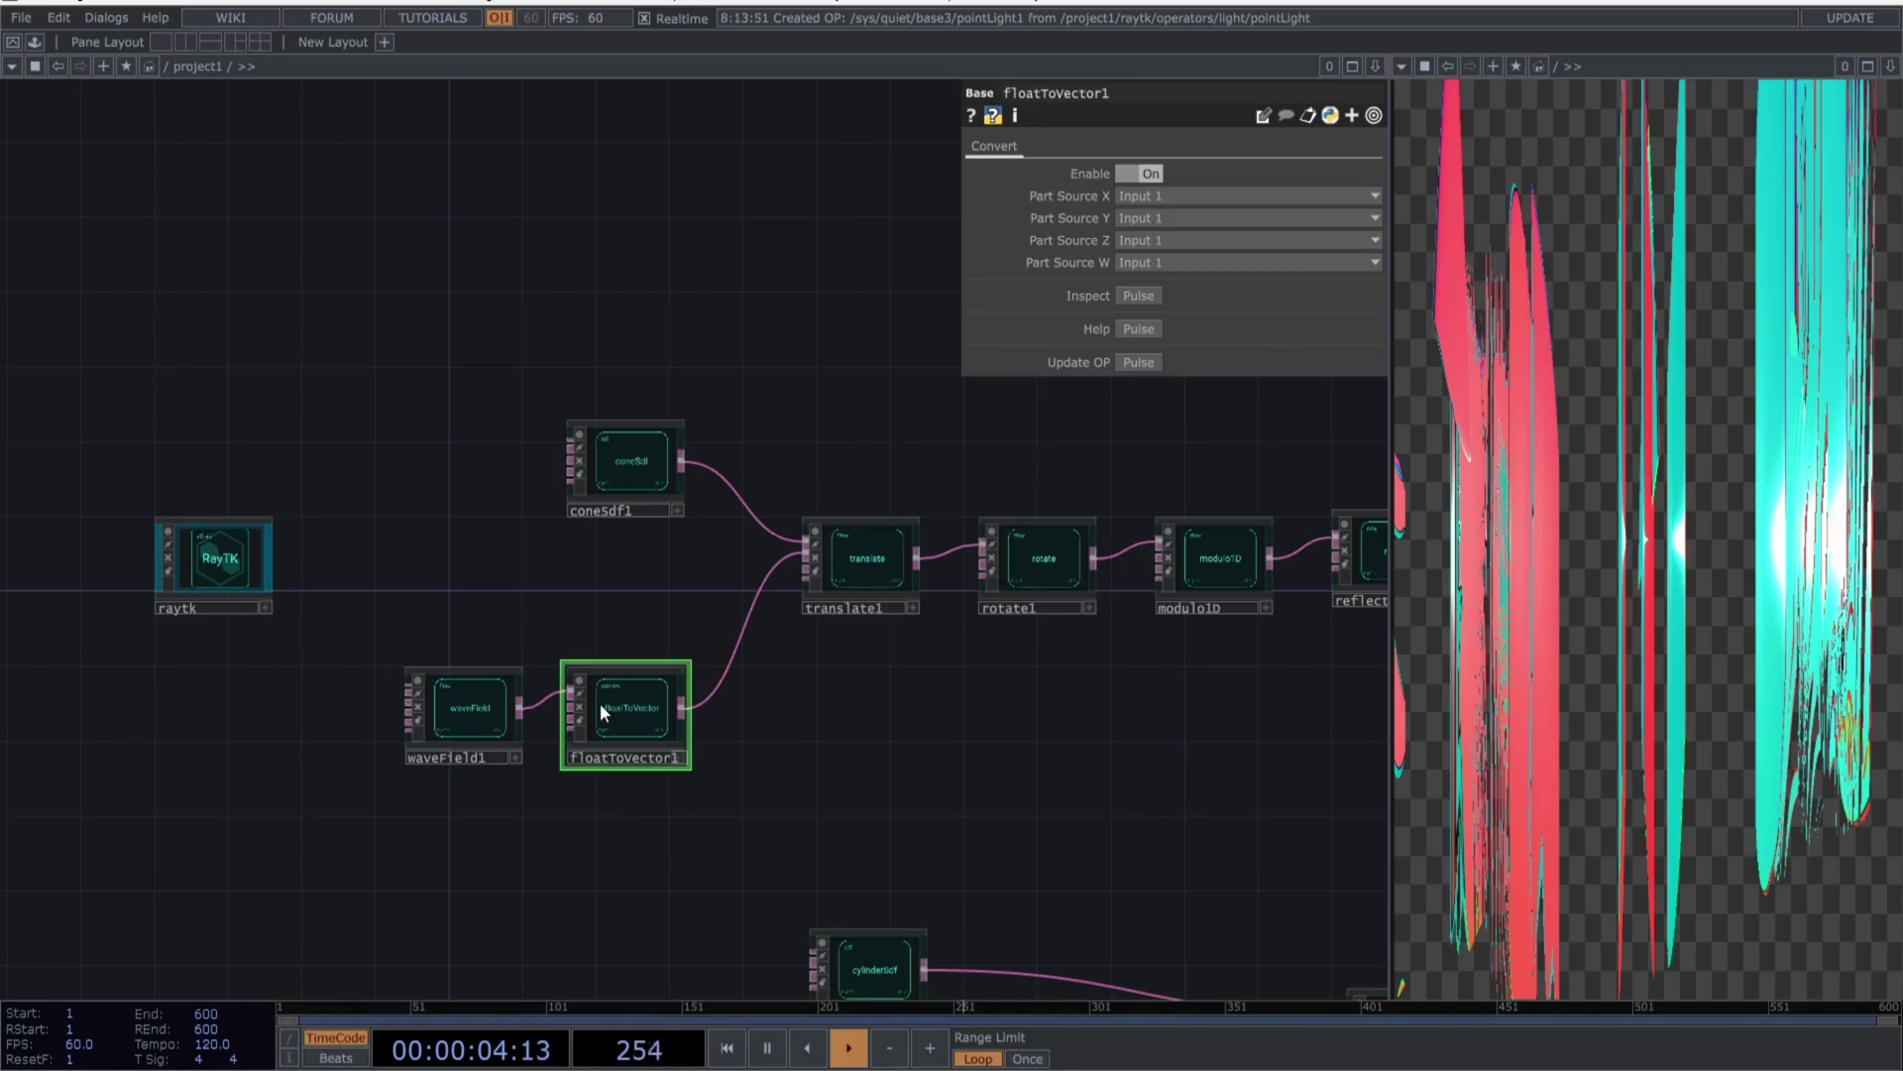
click(892, 559)
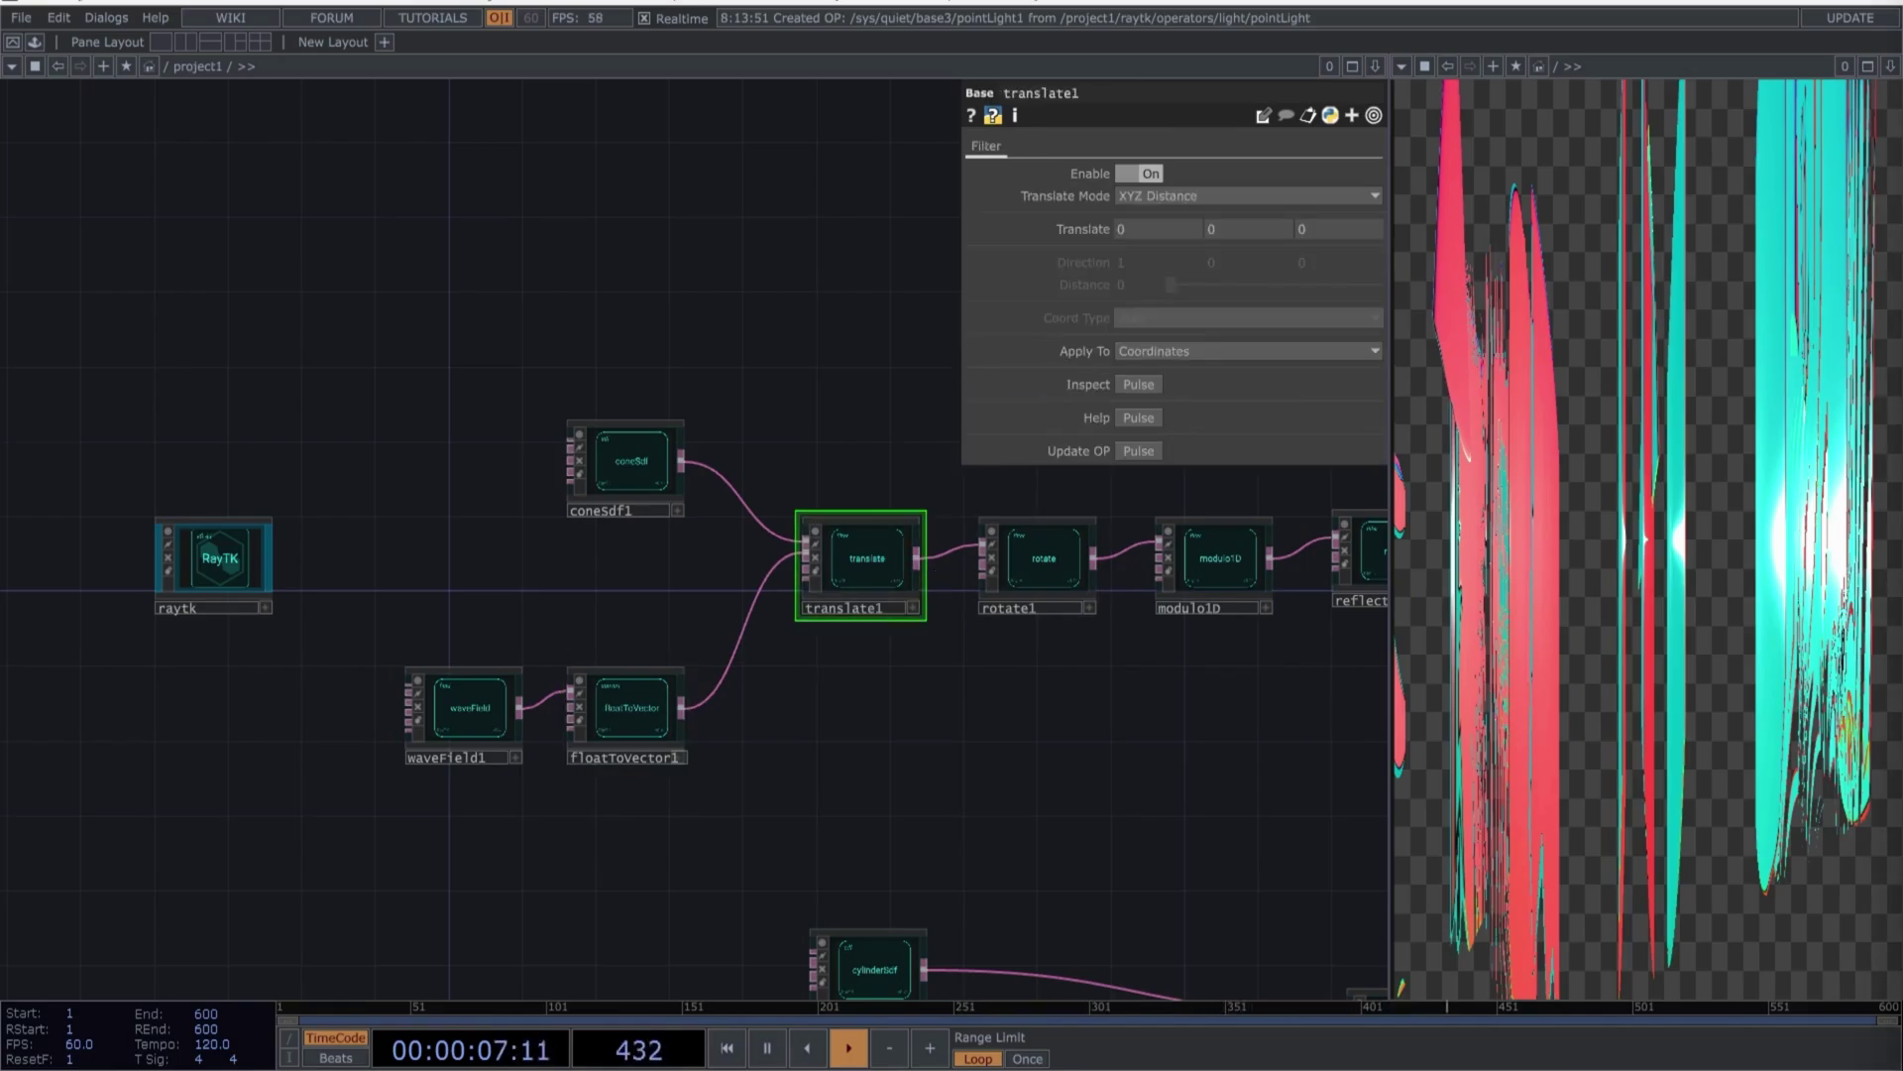
click(1252, 229)
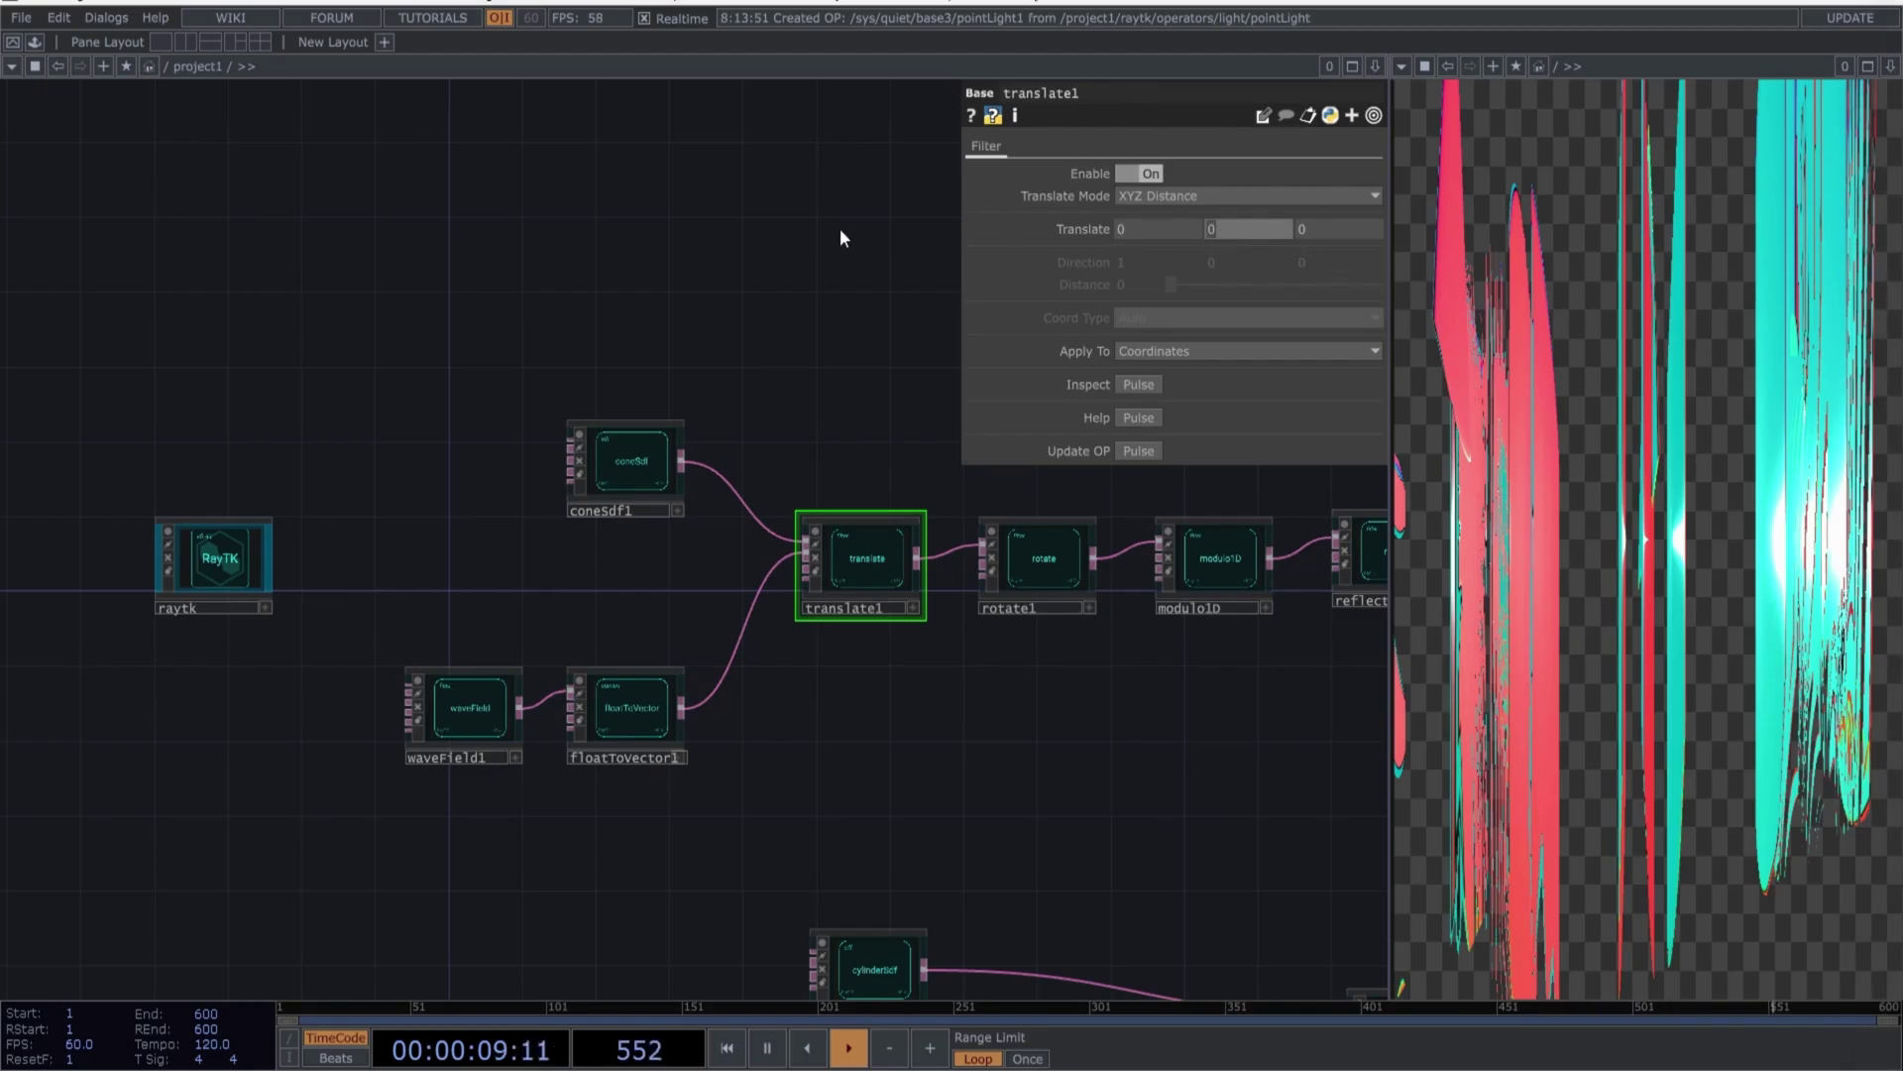
text(-0.2)
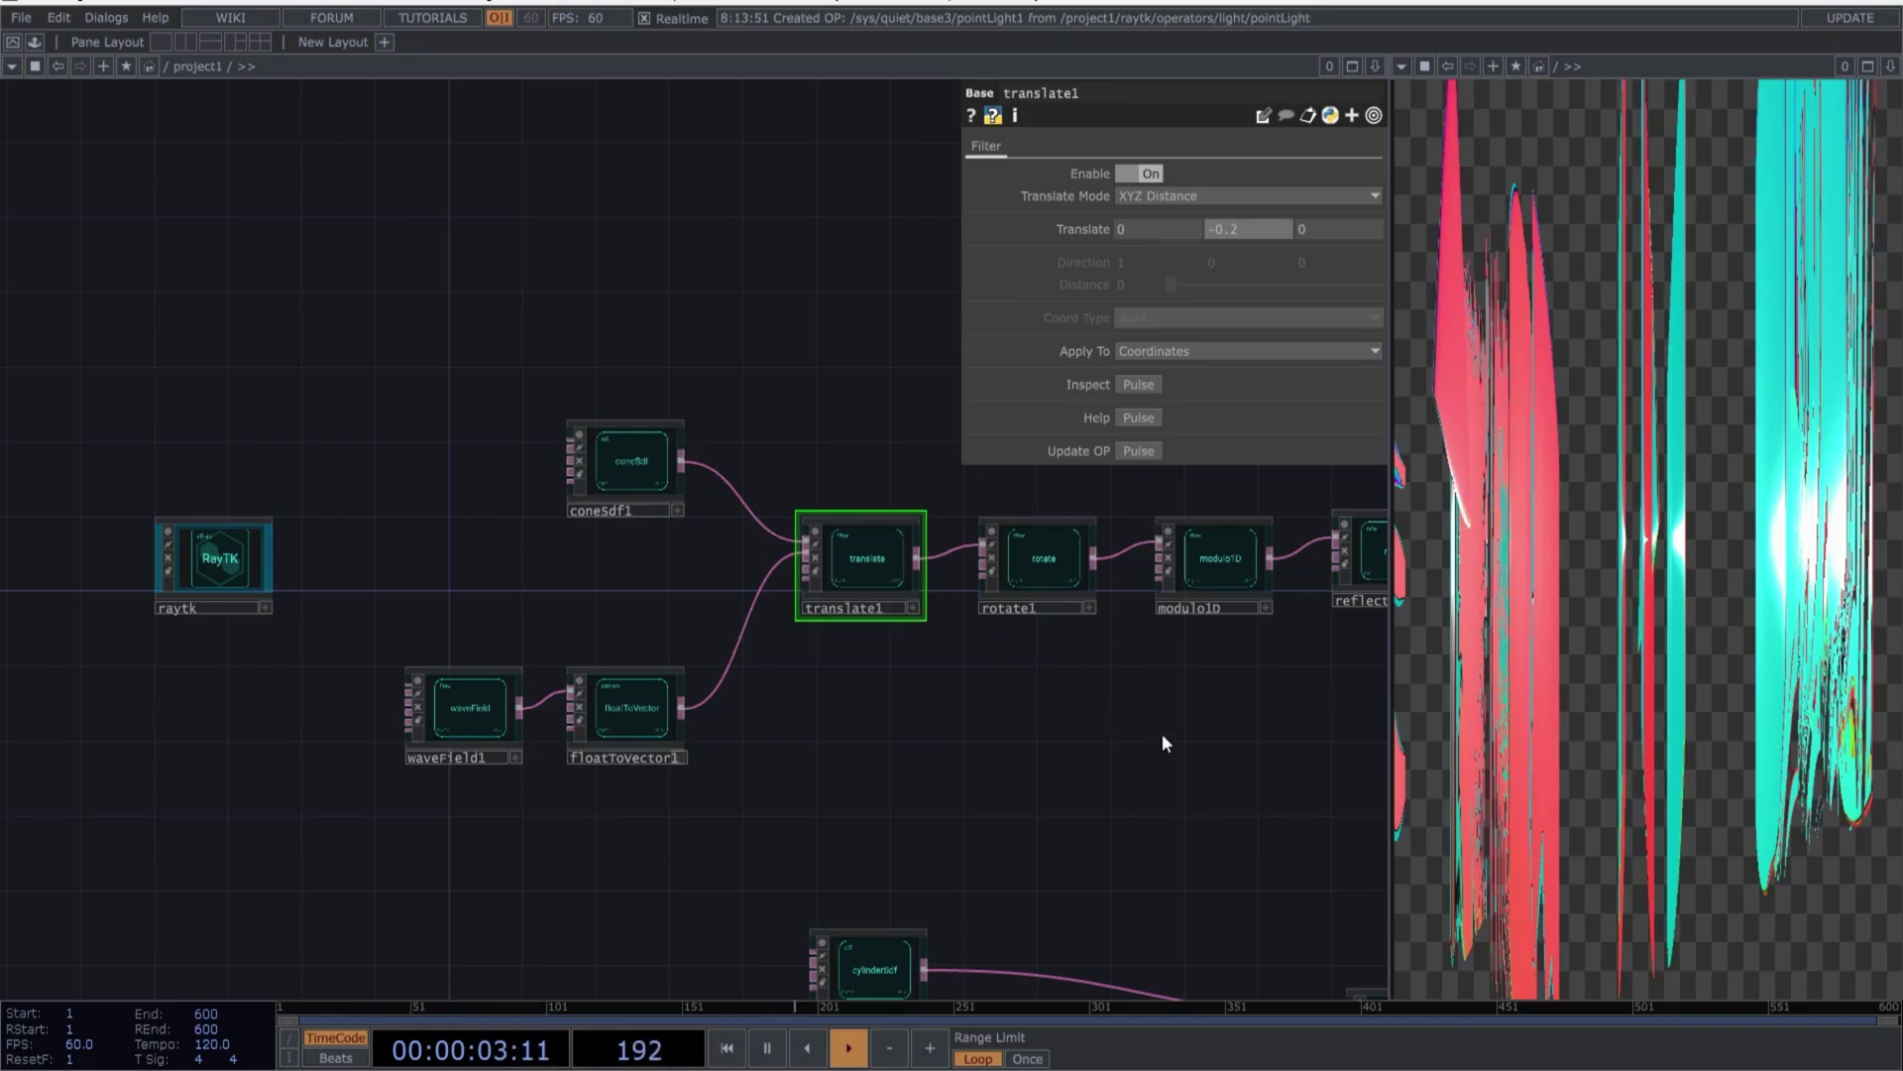
drag(1161, 742, 733, 724)
click(615, 547)
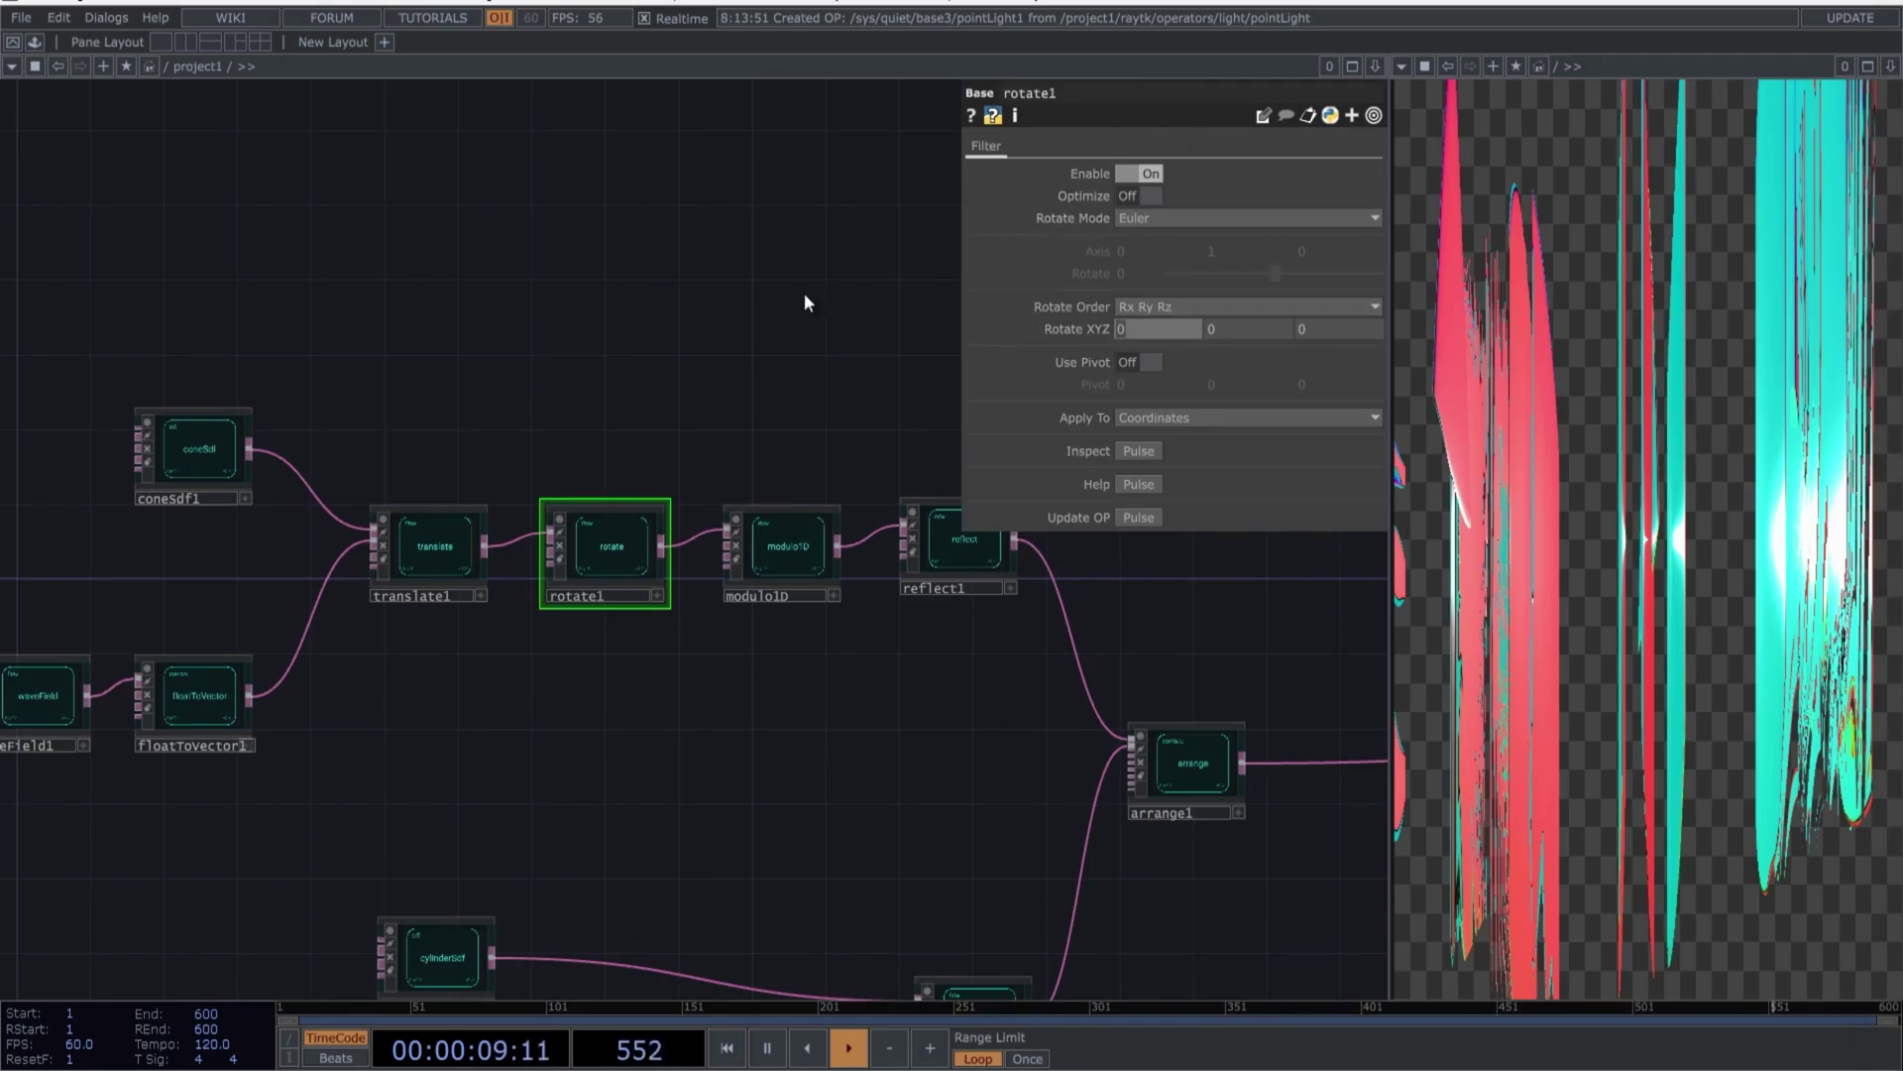
Set rotate1's Rotate X and Rotate Z to 90
text(90)
key(Tab)
key(Tab)
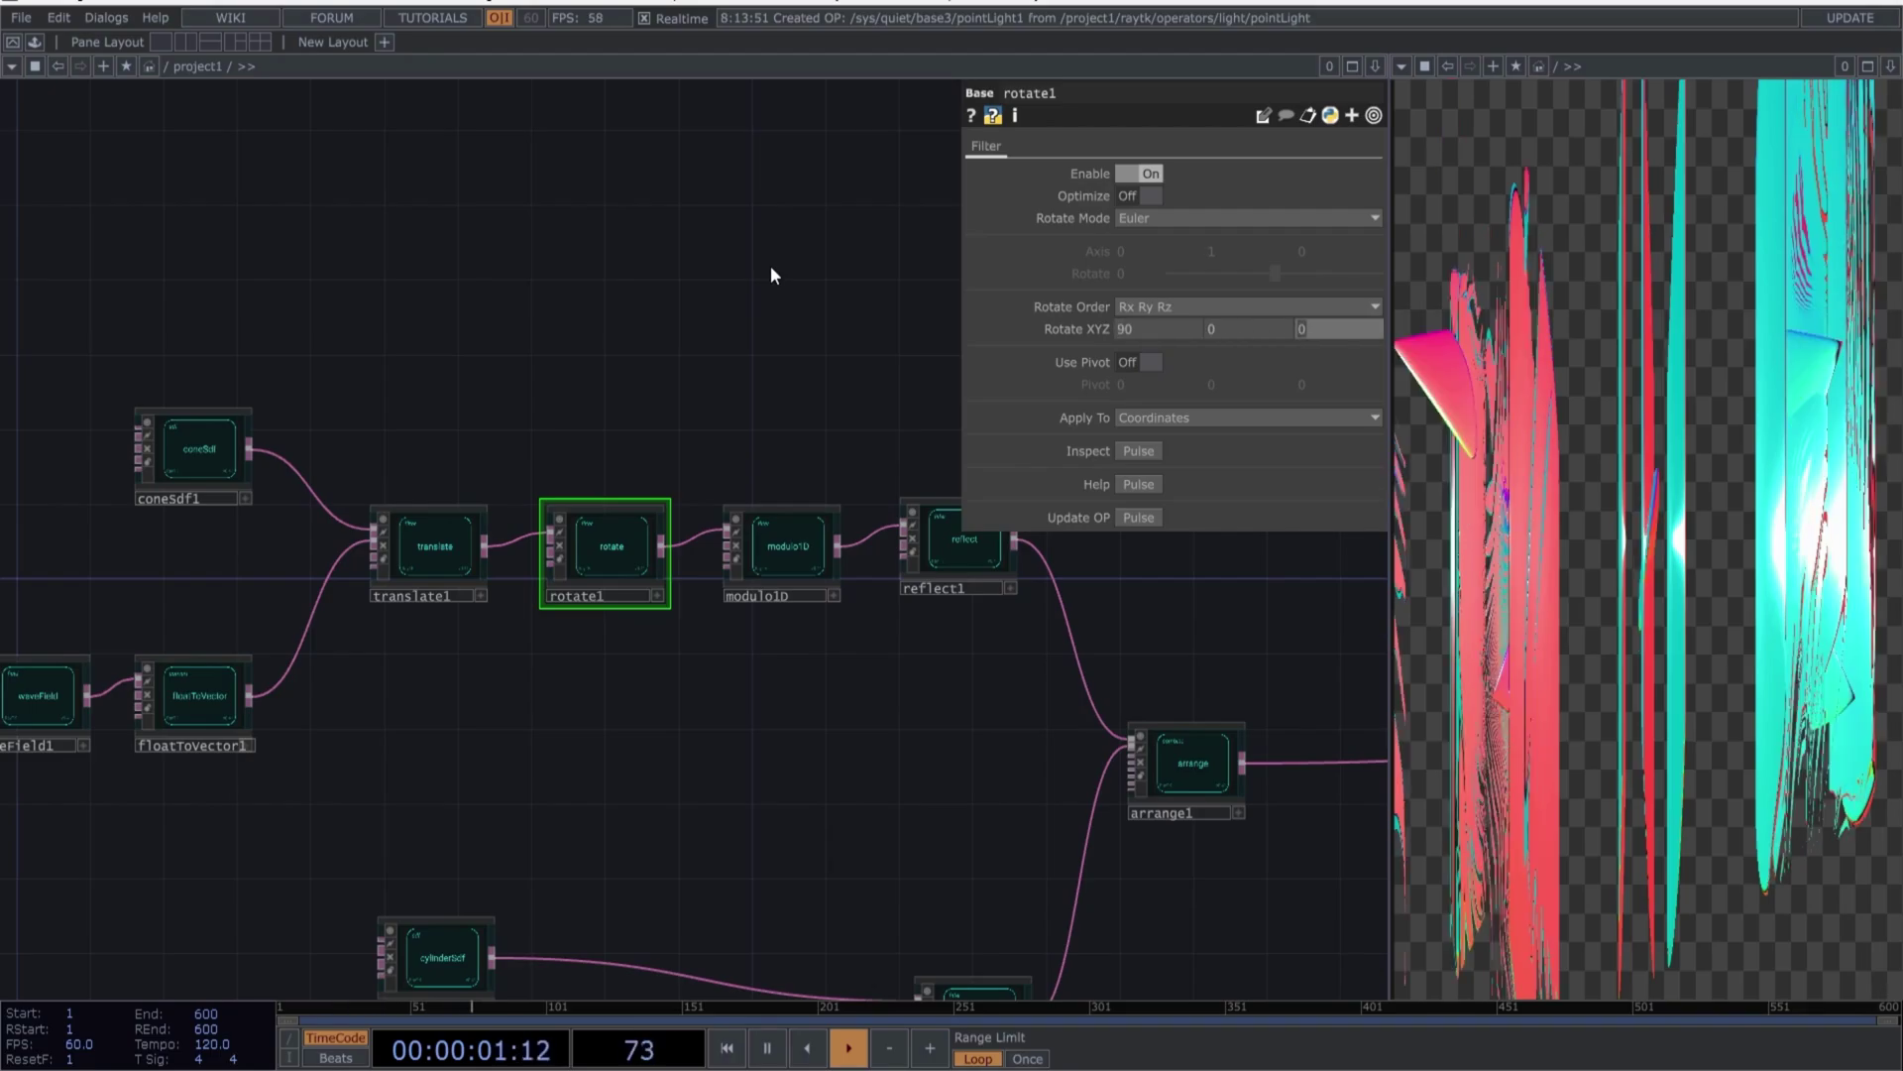
text(90)
key(Tab)
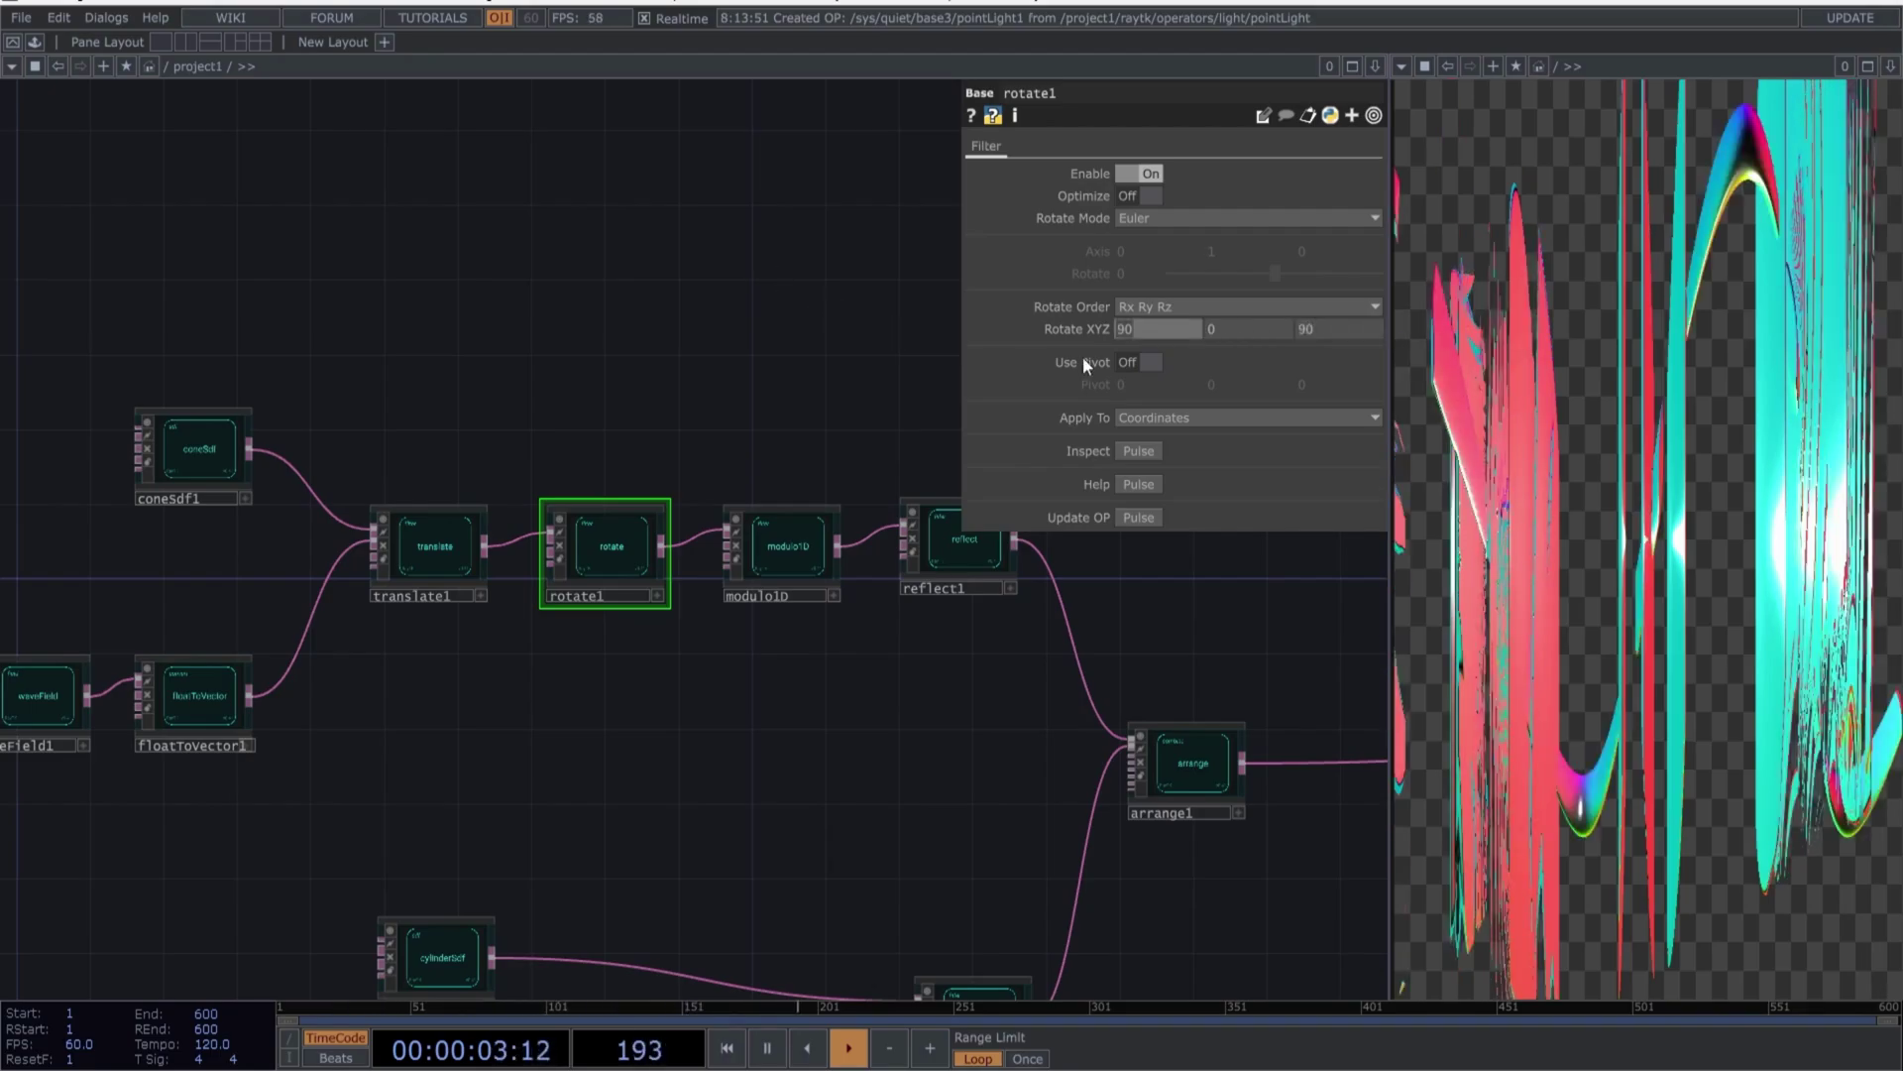
key(Escape)
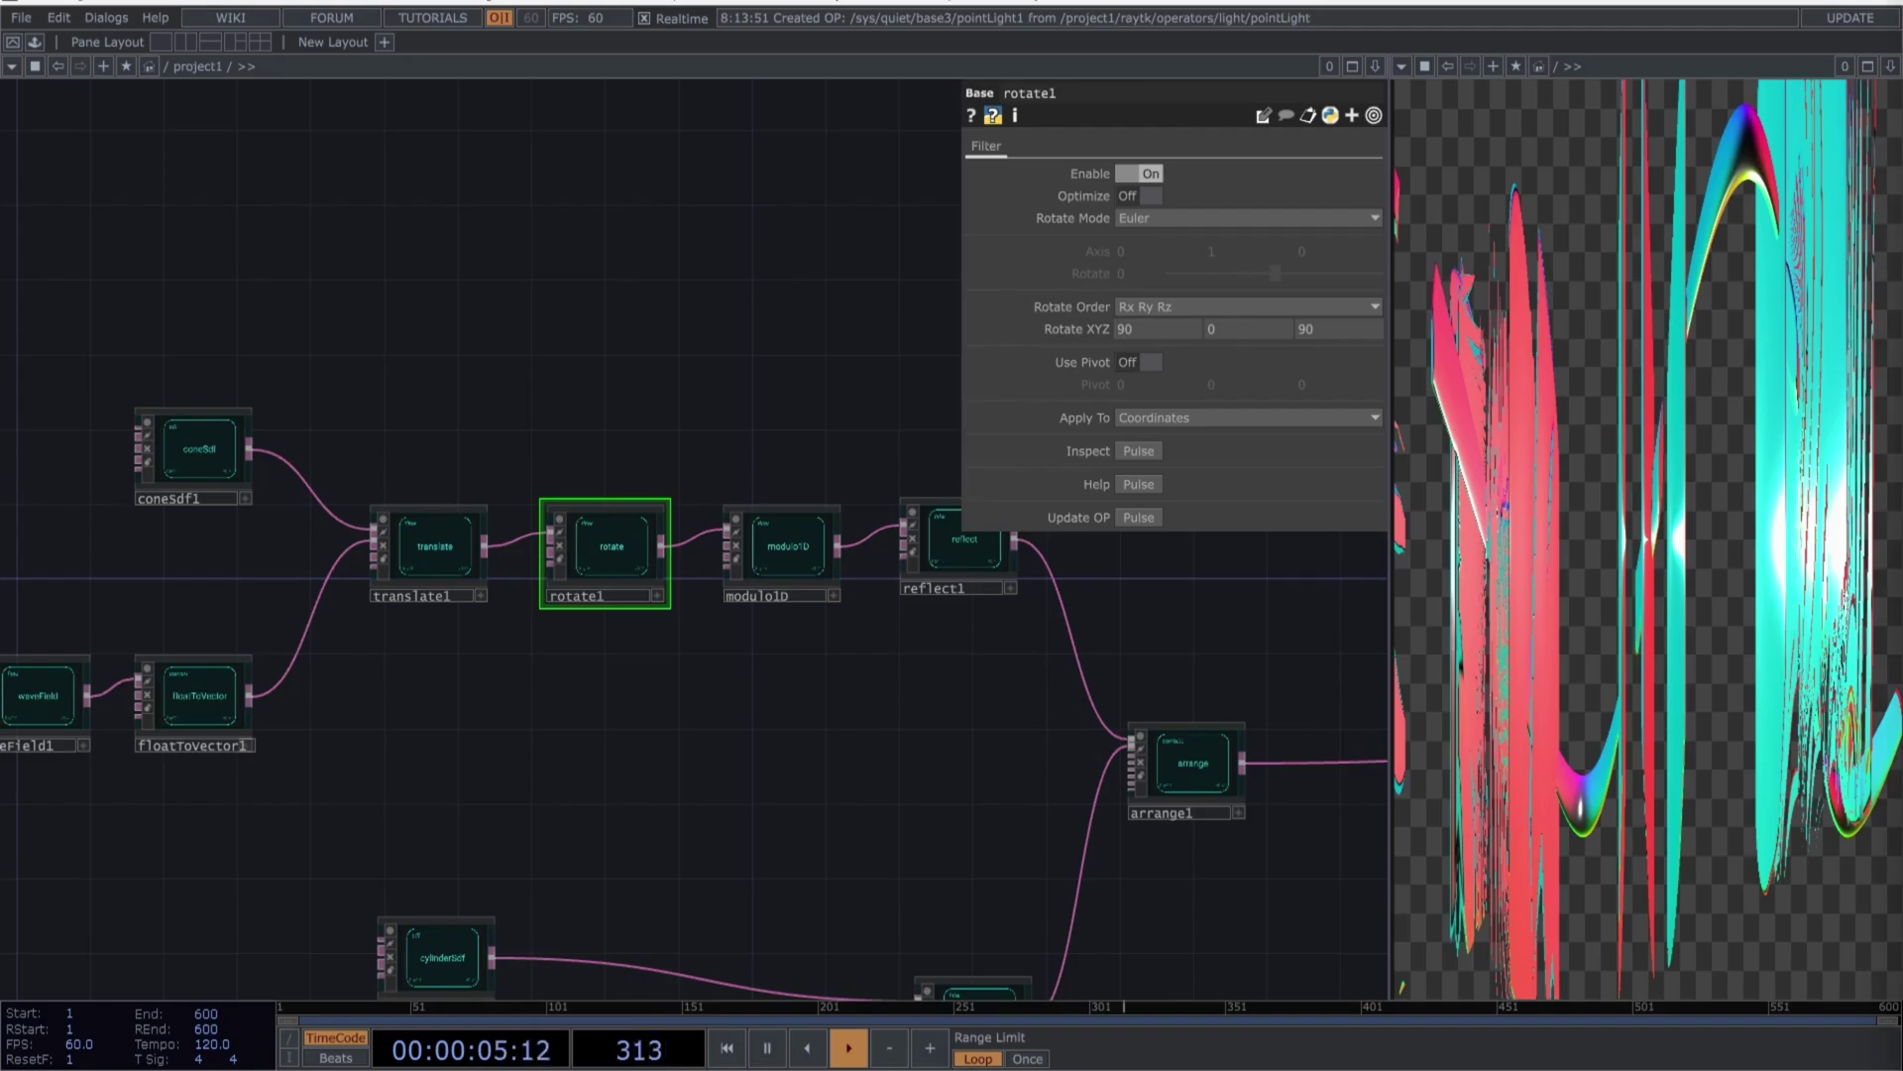
Make modulo1D repeat along Y with size 0.58, shift -0.8, and limit enabled
click(796, 578)
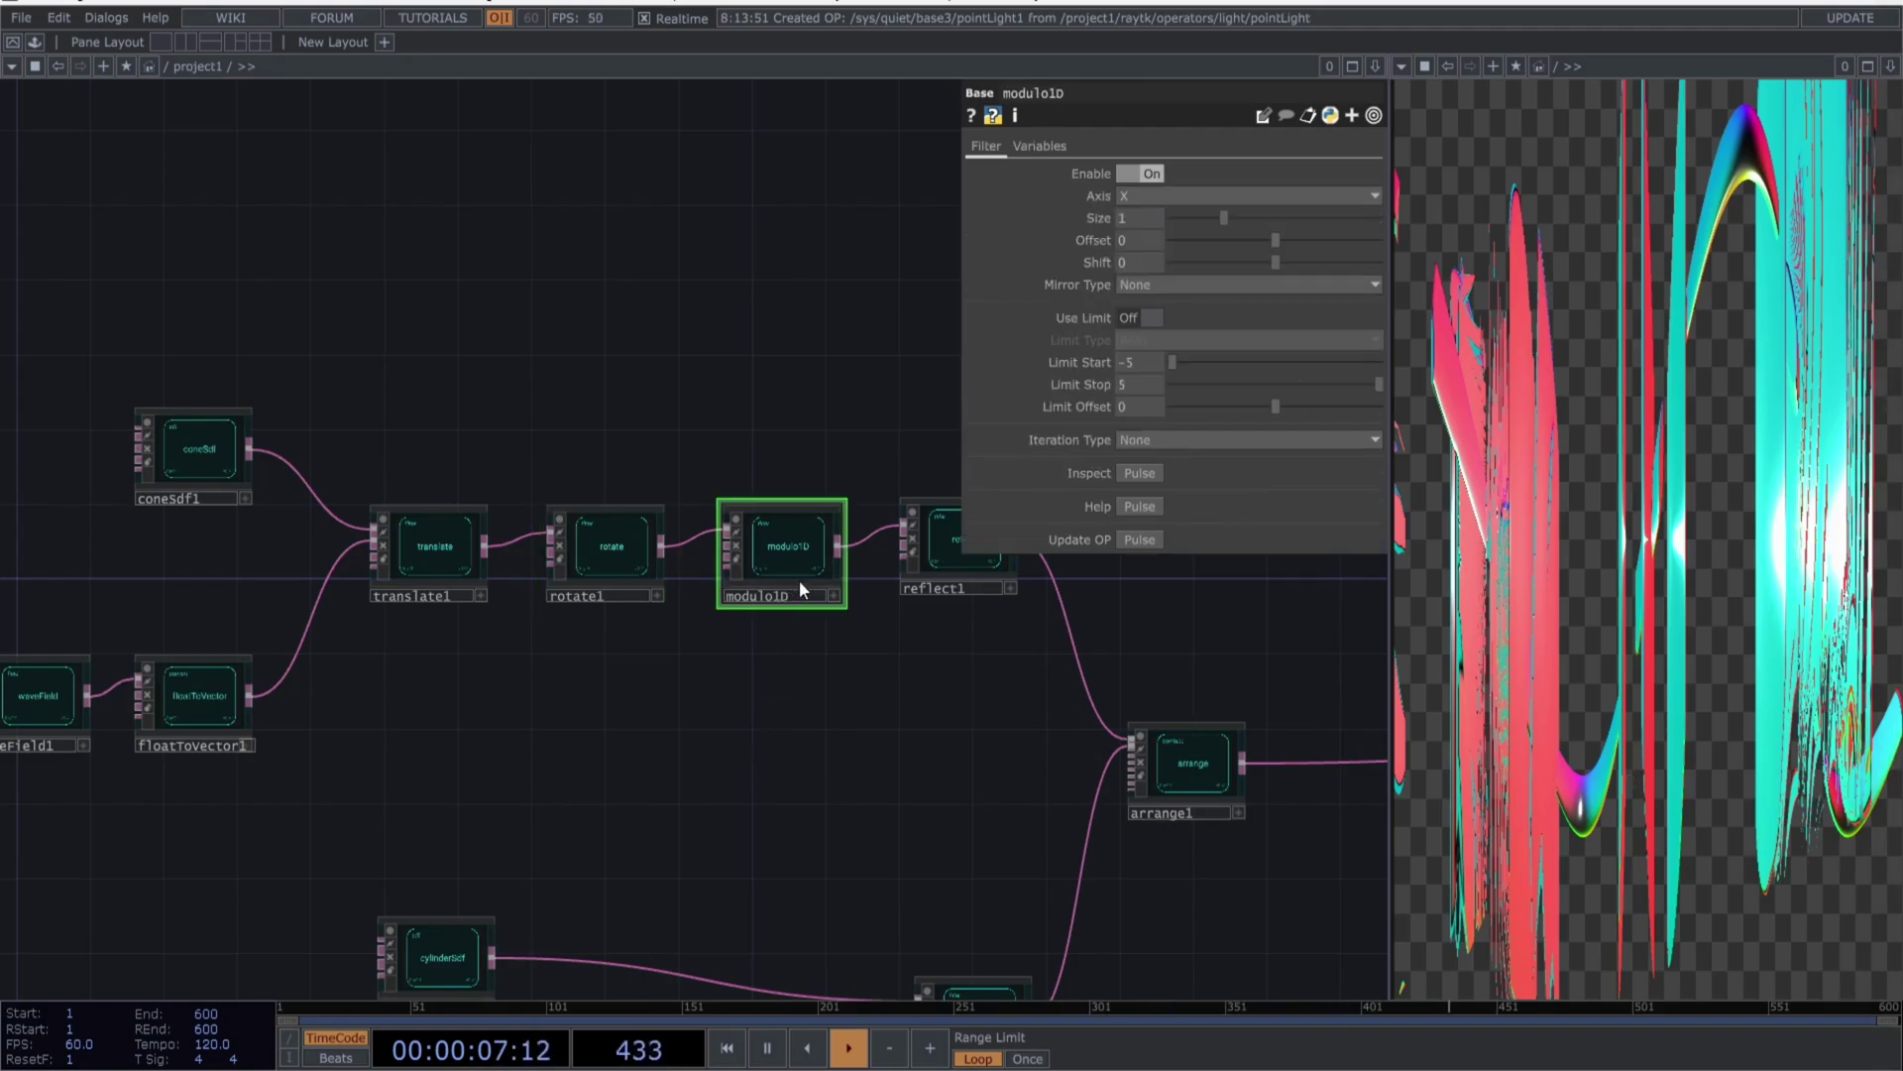
click(1150, 196)
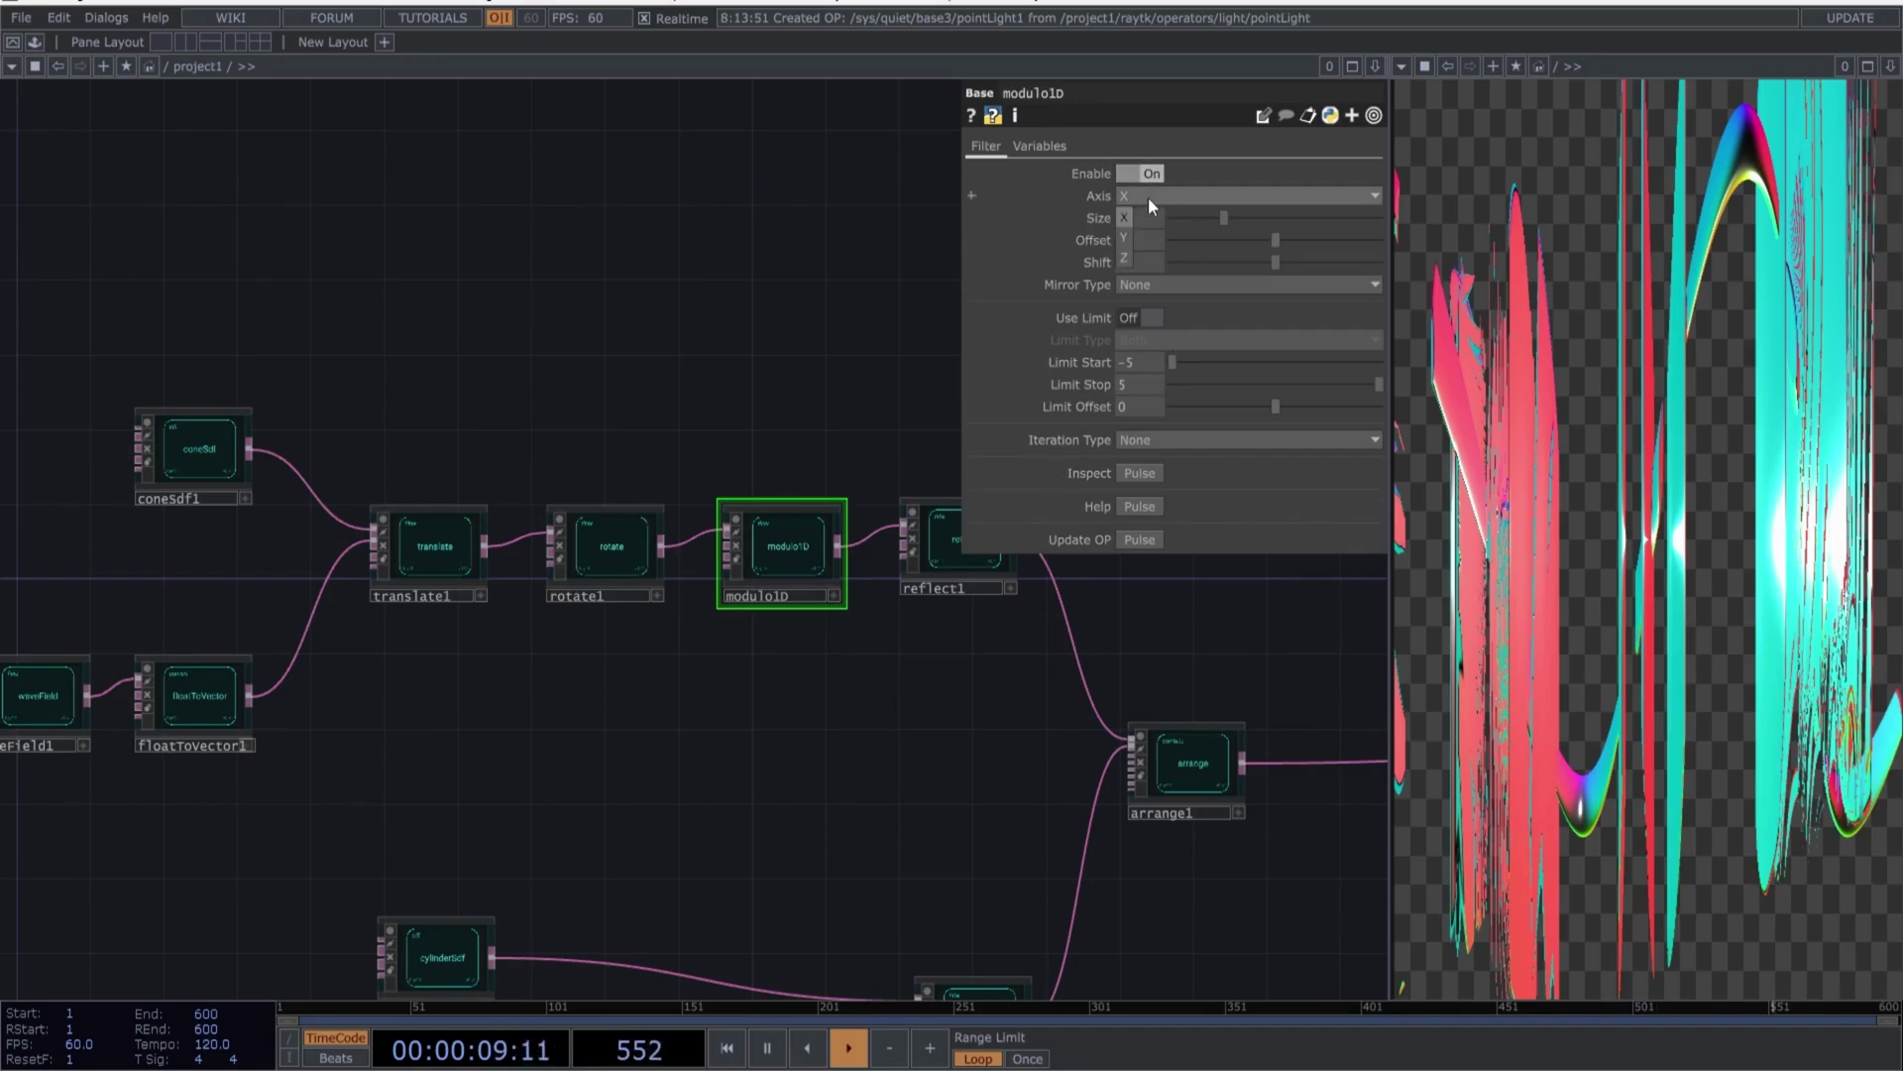
click(1127, 240)
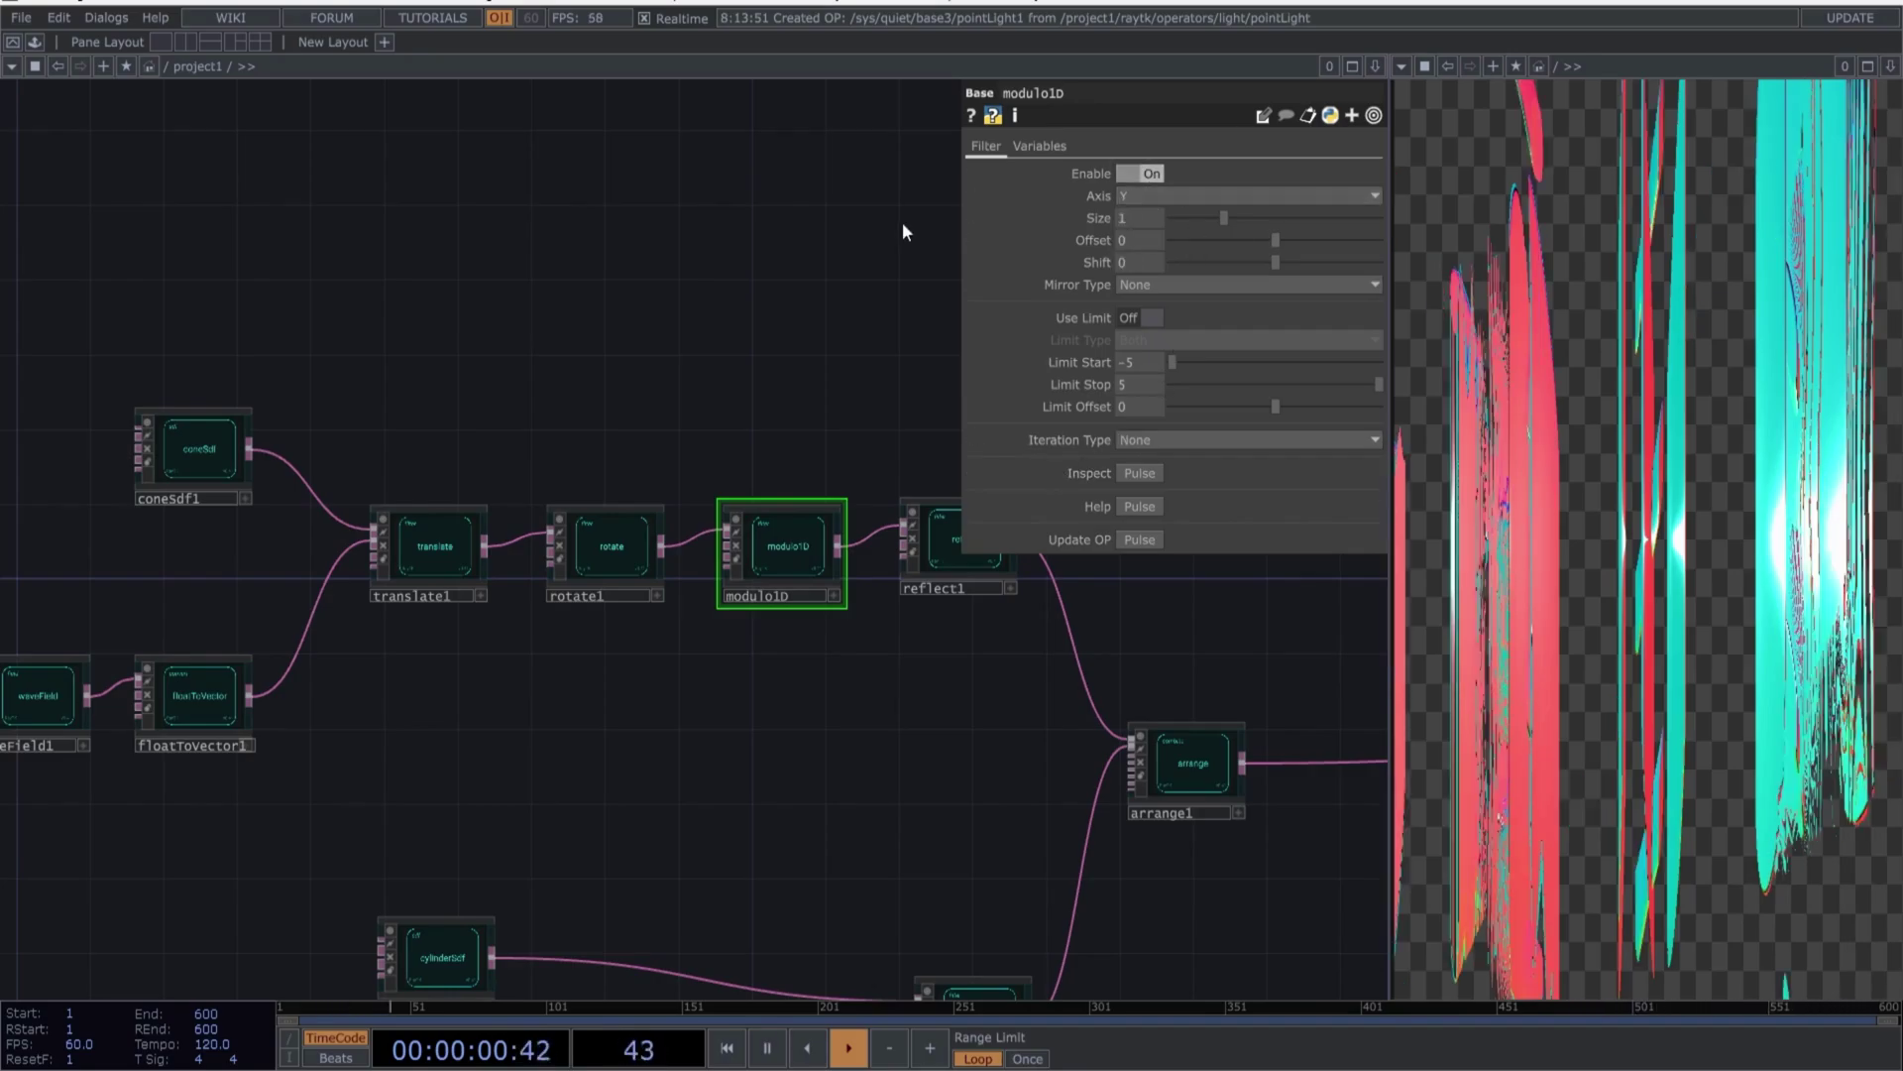
click(1140, 218)
text(0.58)
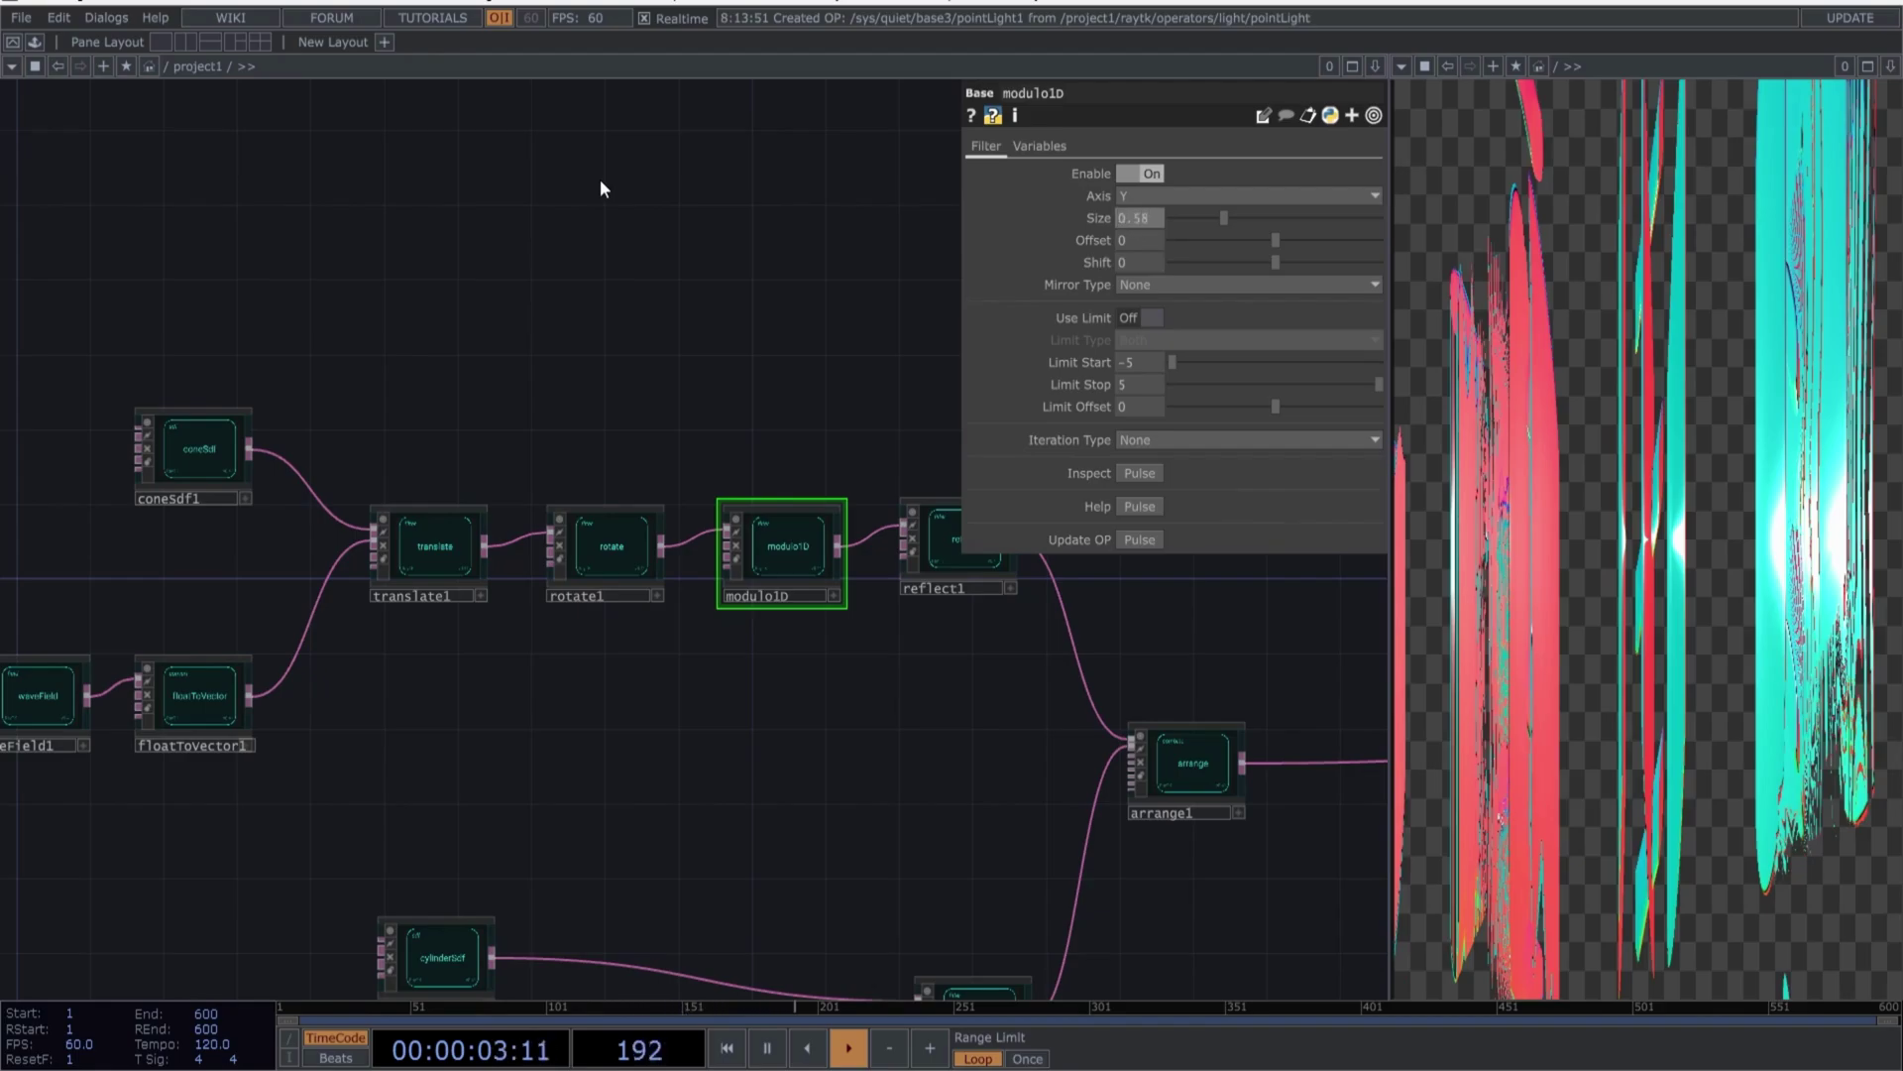
key(Tab)
key(Tab)
text(-0.)
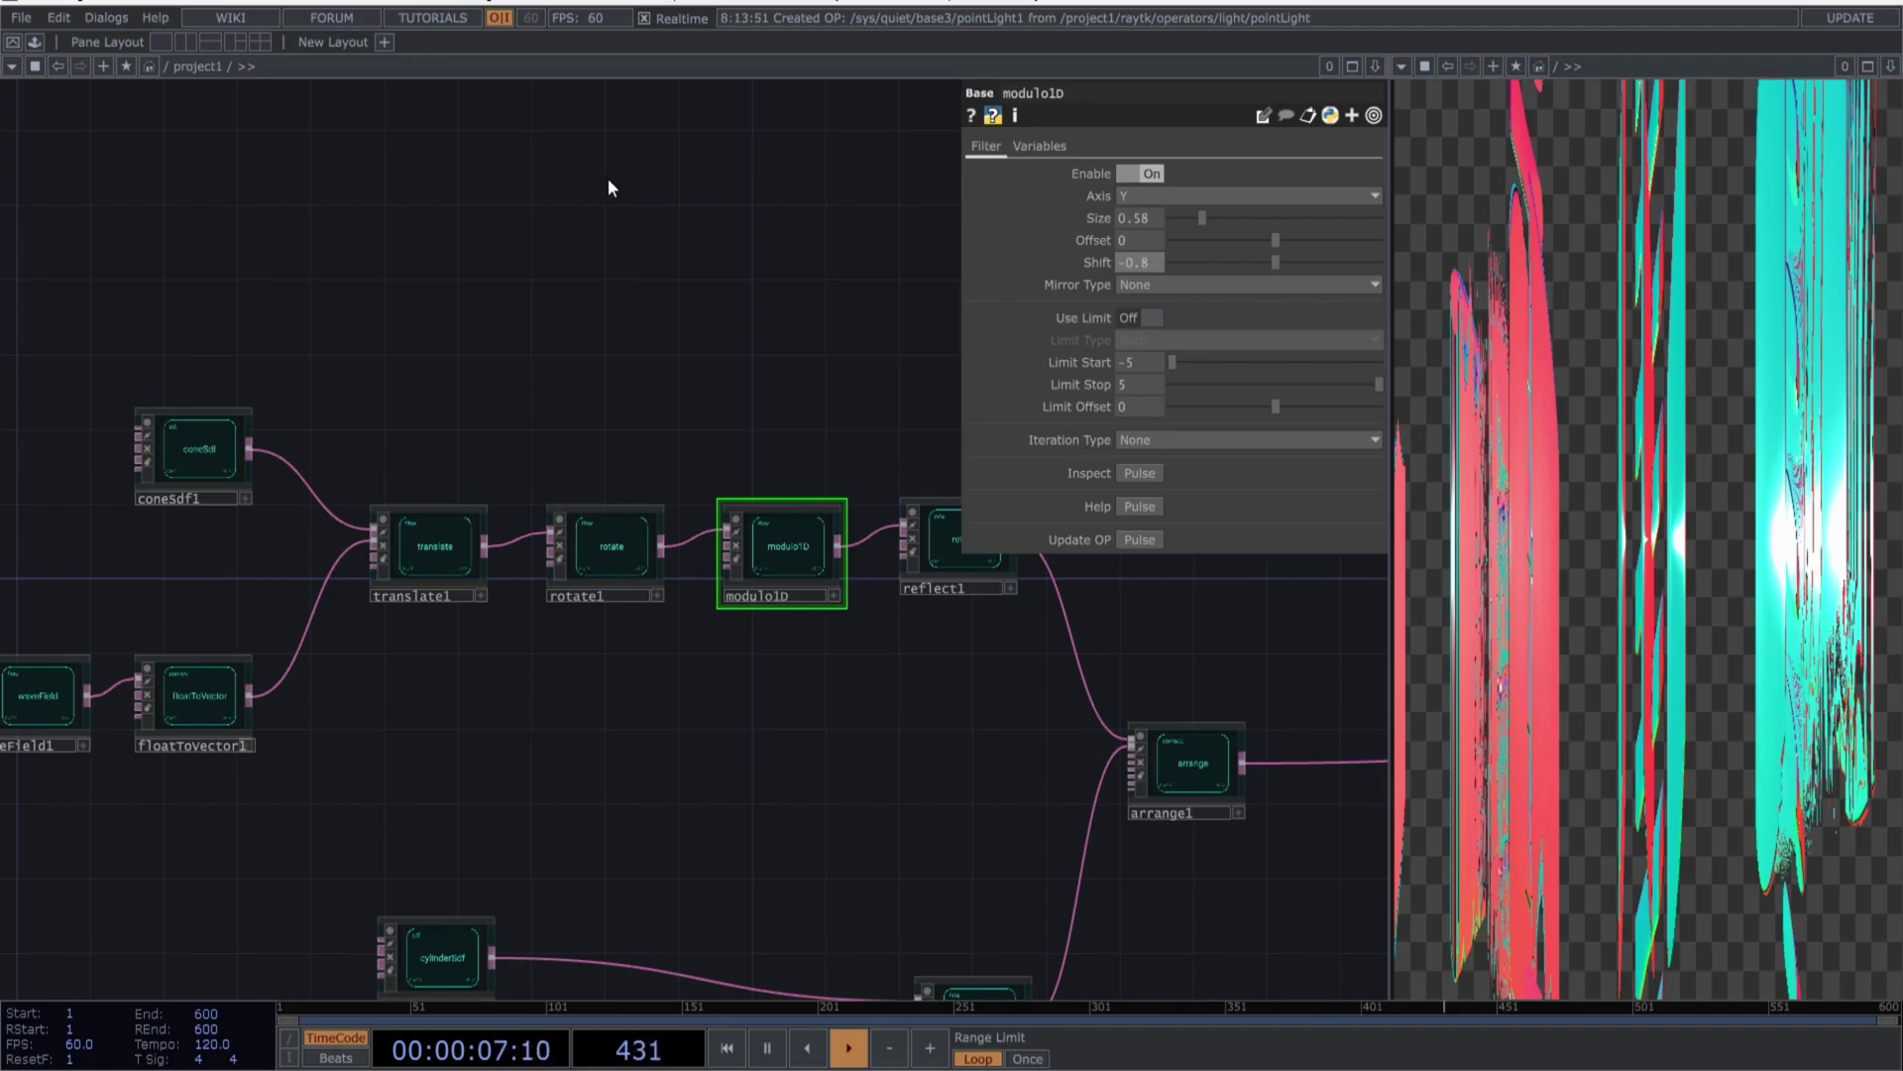
text(8)
key(Tab)
click(1145, 319)
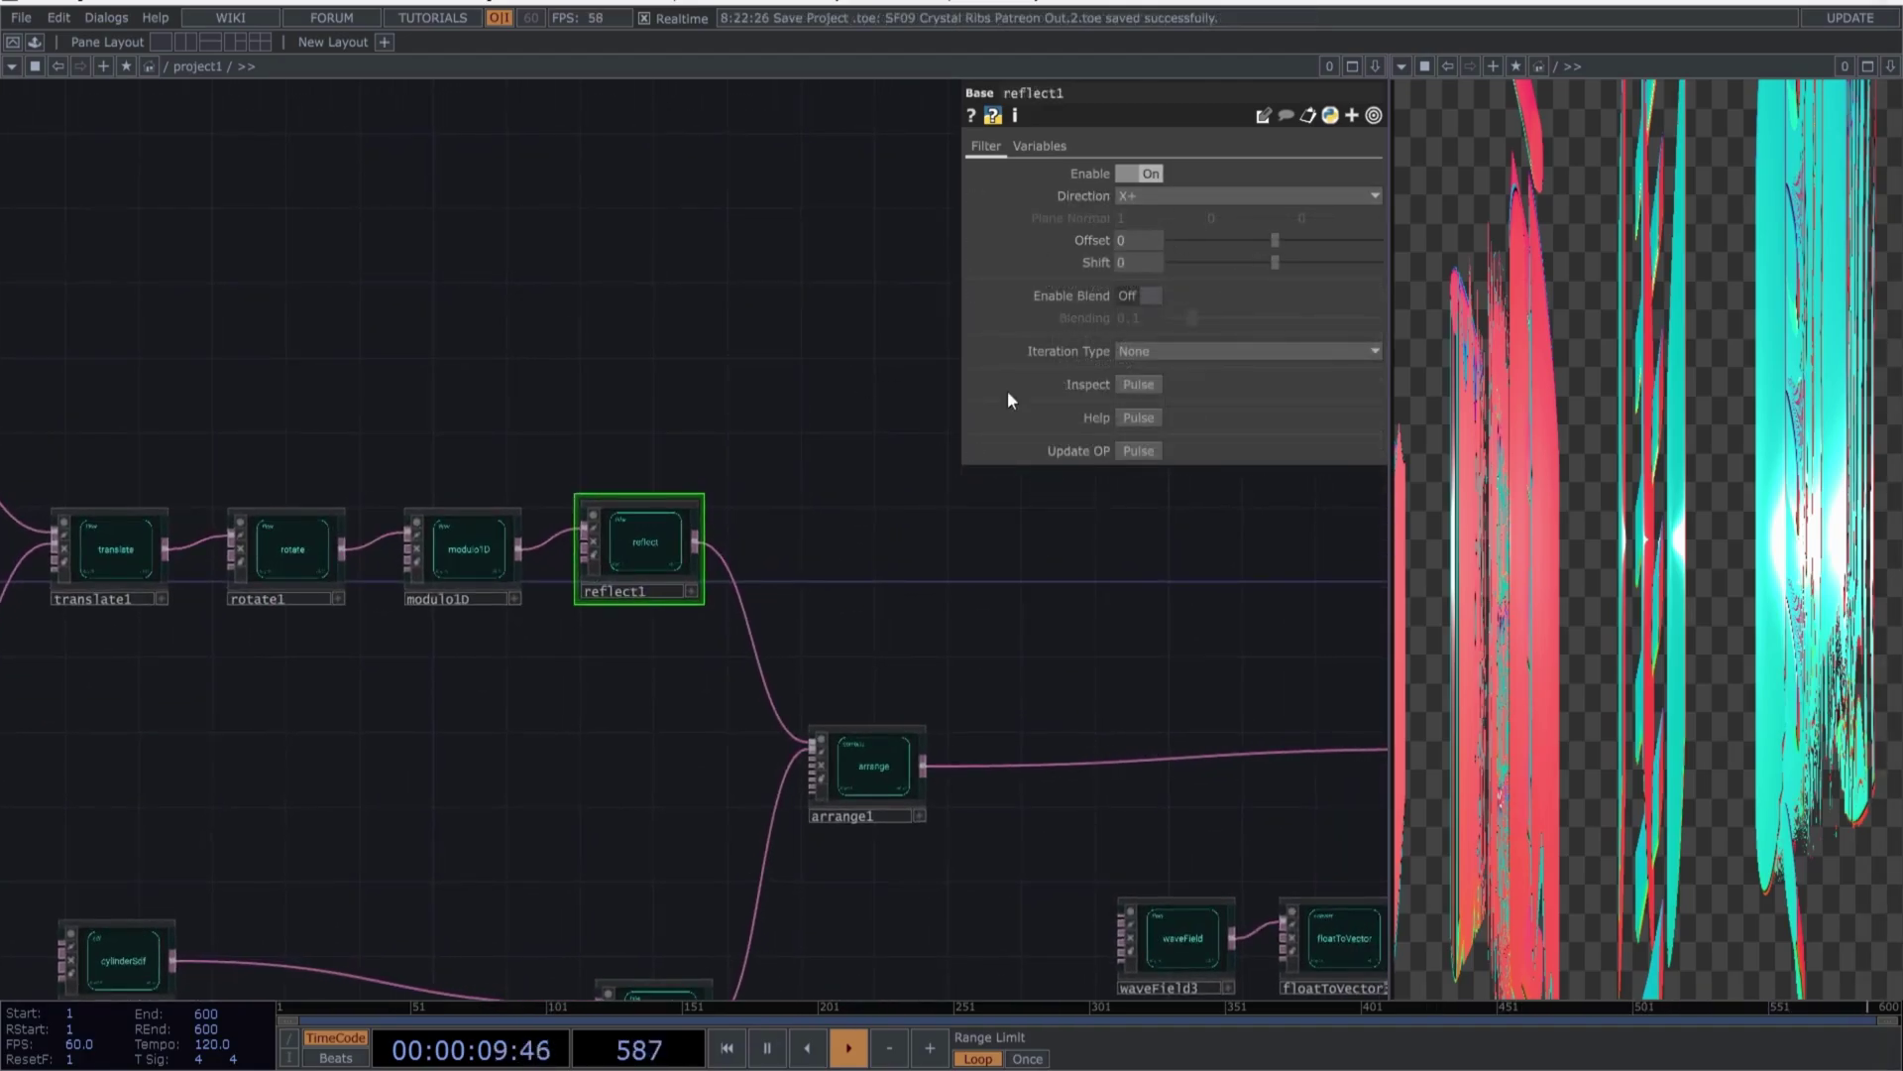
Mirror reflect1 toward X- with offset -0.09 and frame the whole network
click(1188, 195)
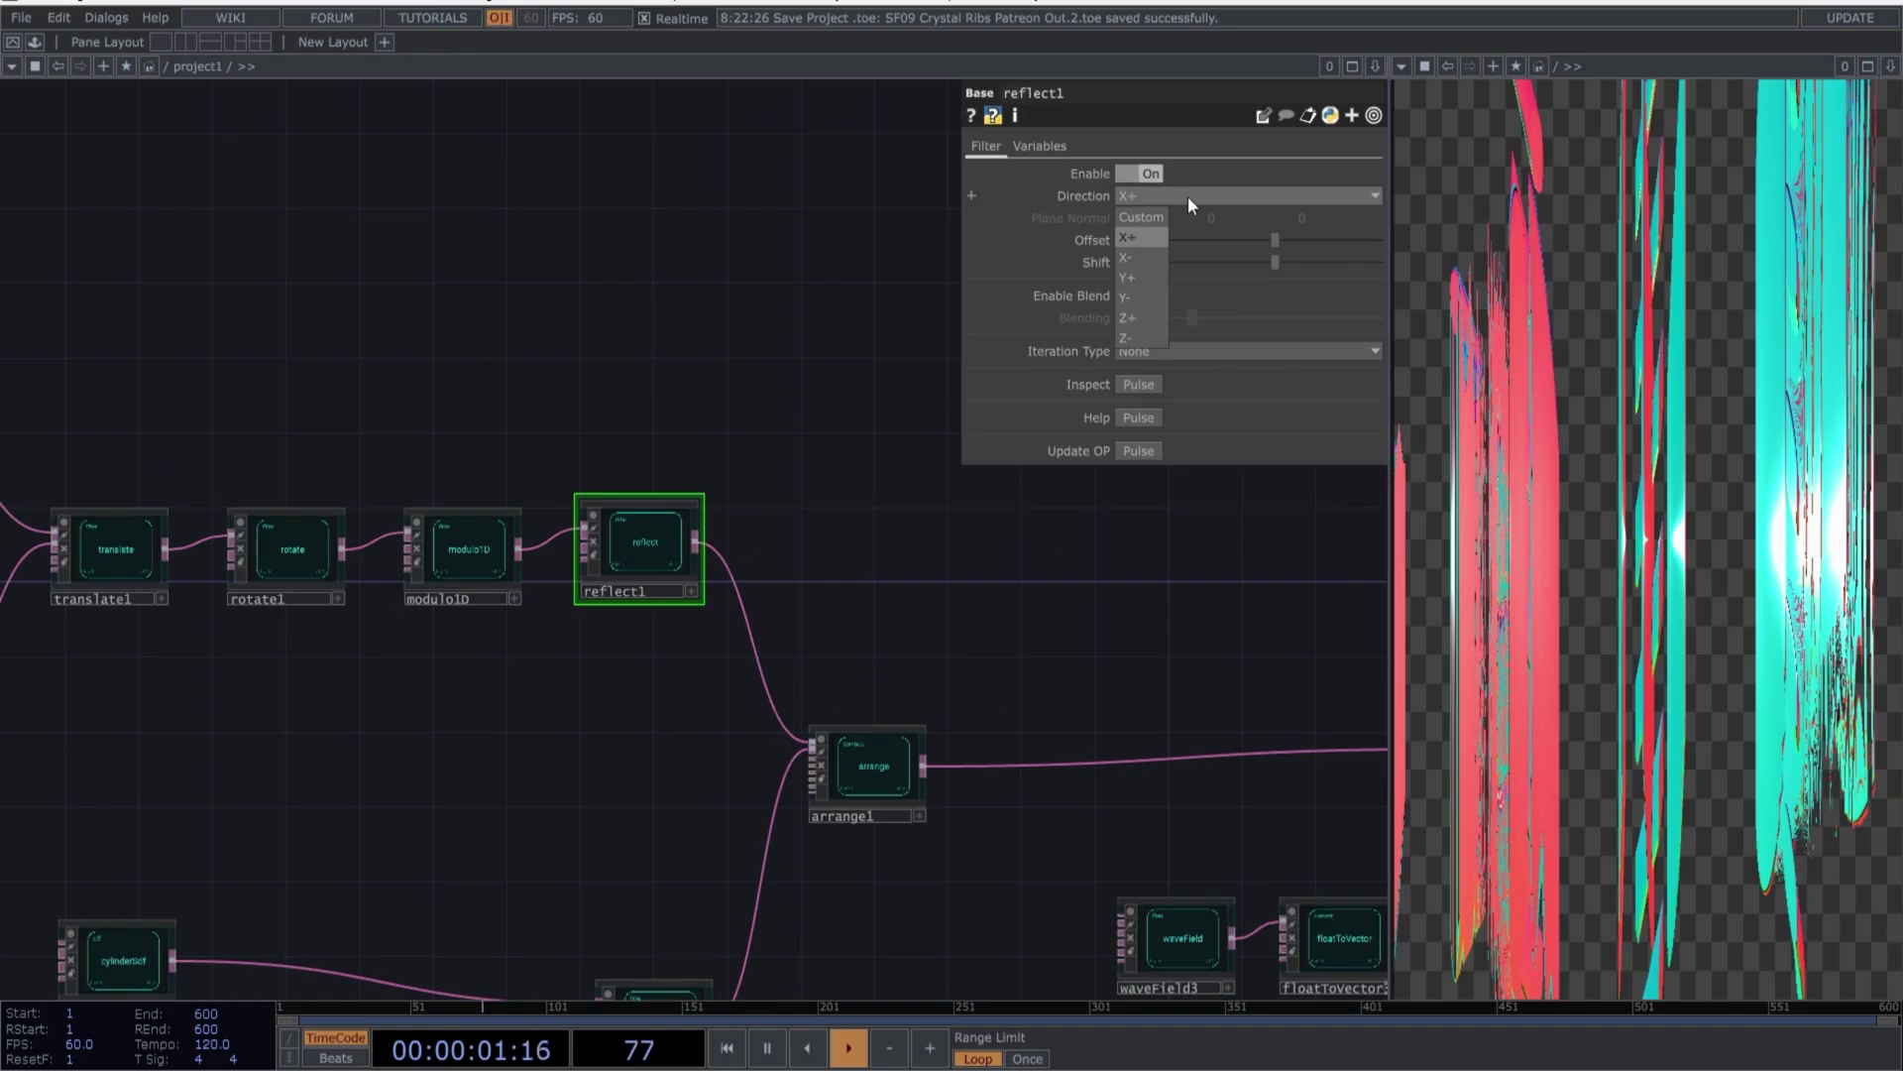
click(1127, 256)
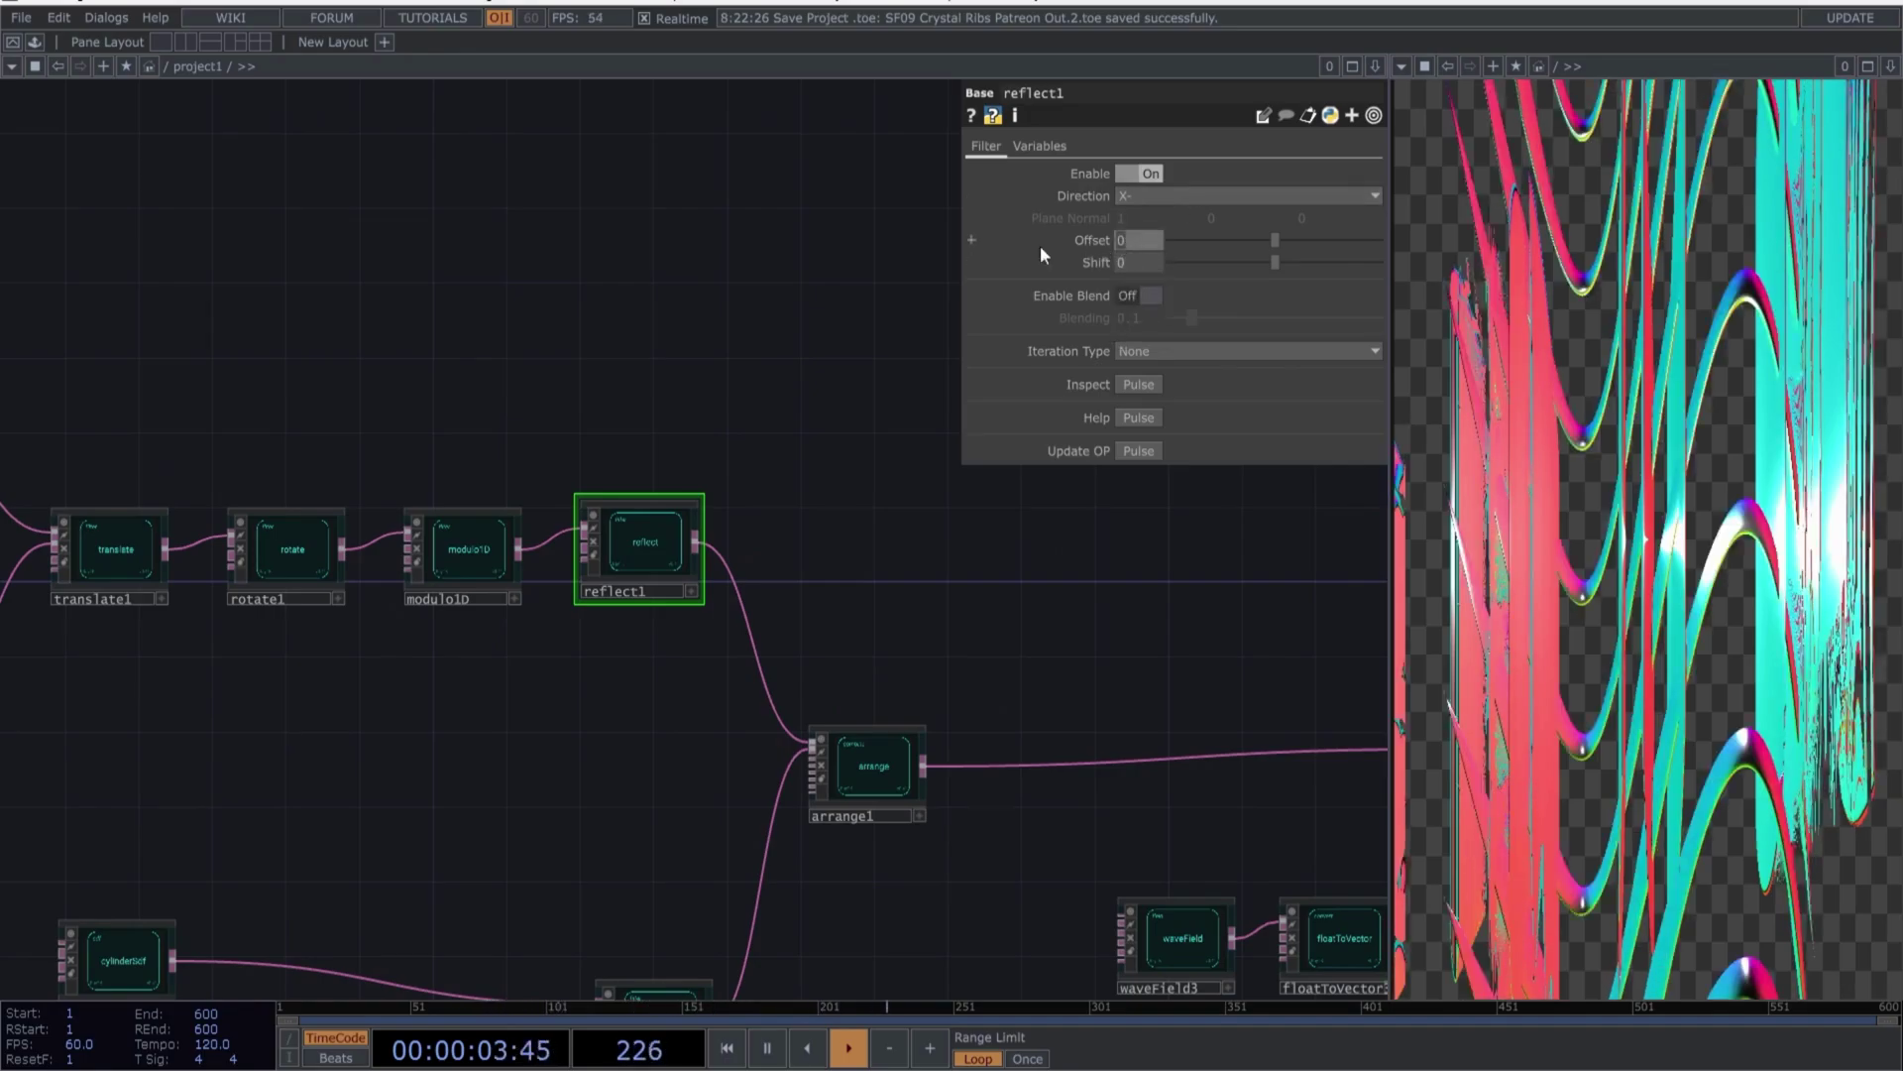
text(-0.09)
key(Return)
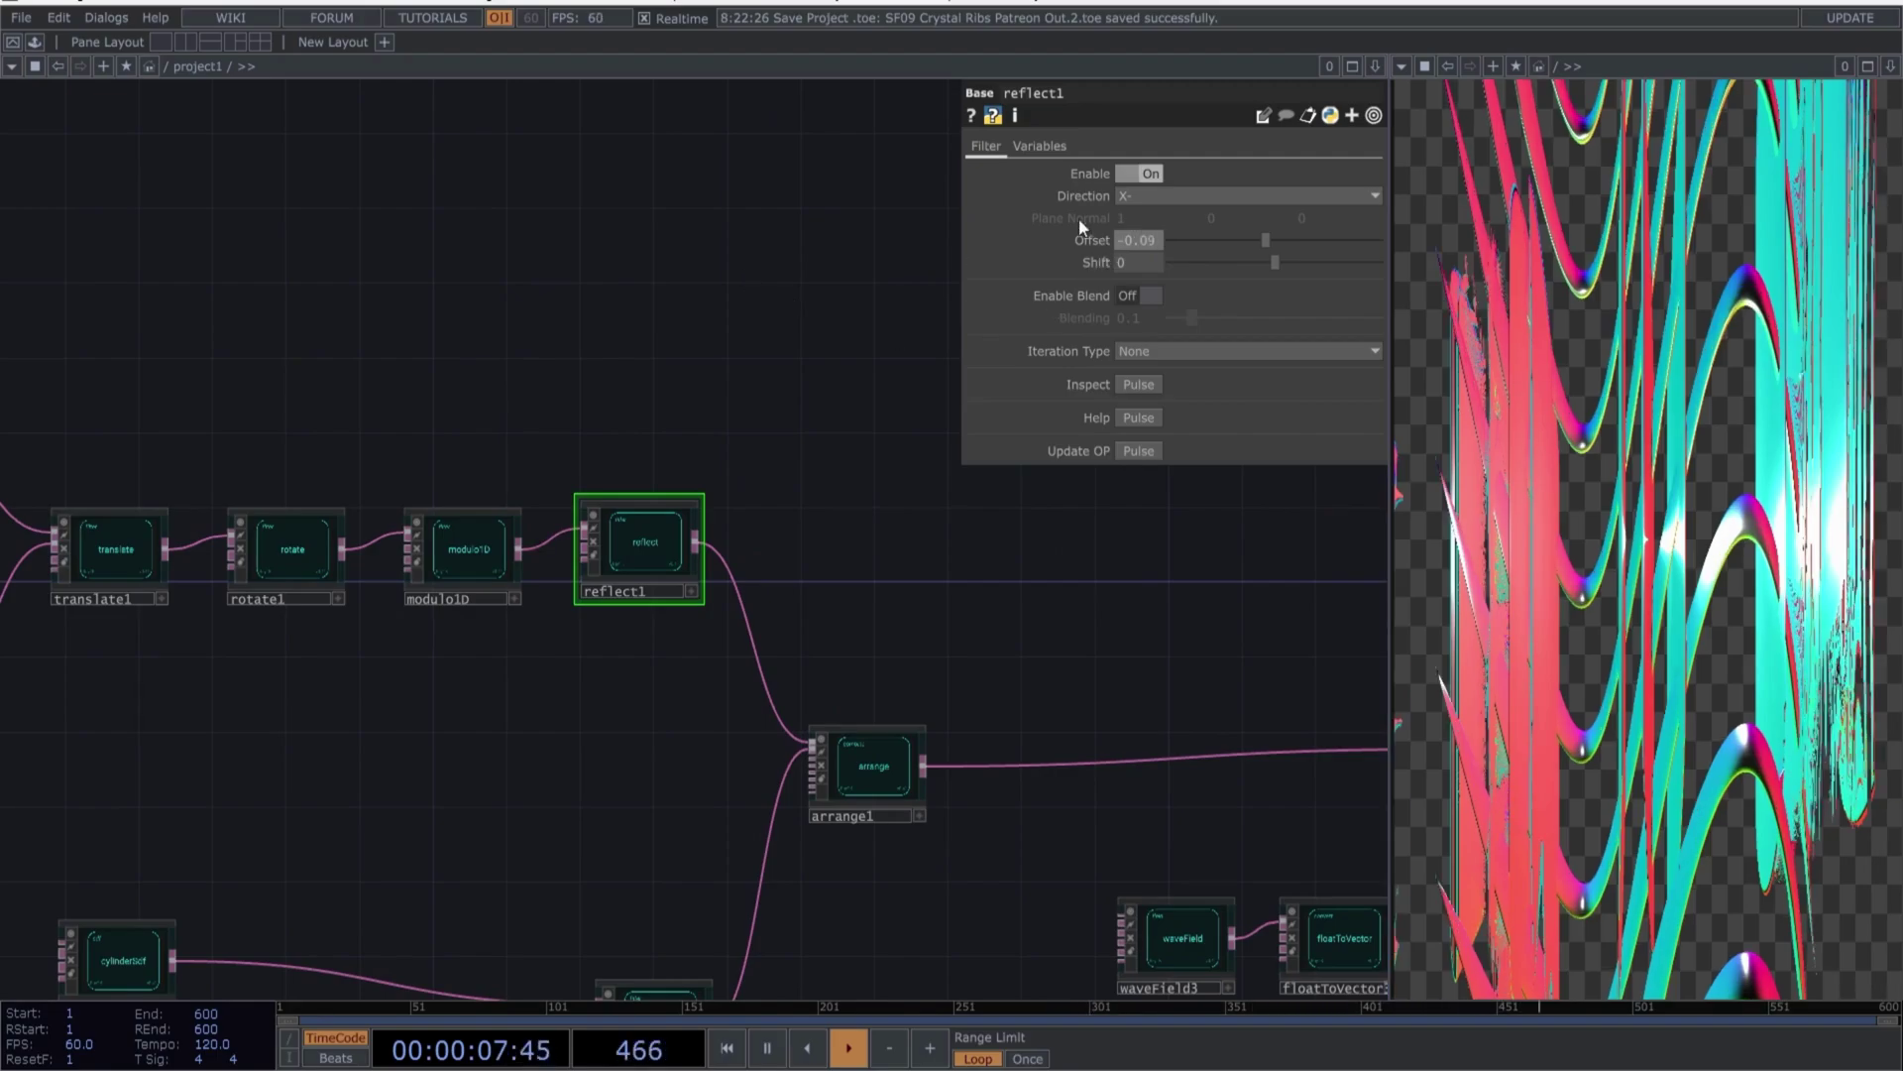
key(h)
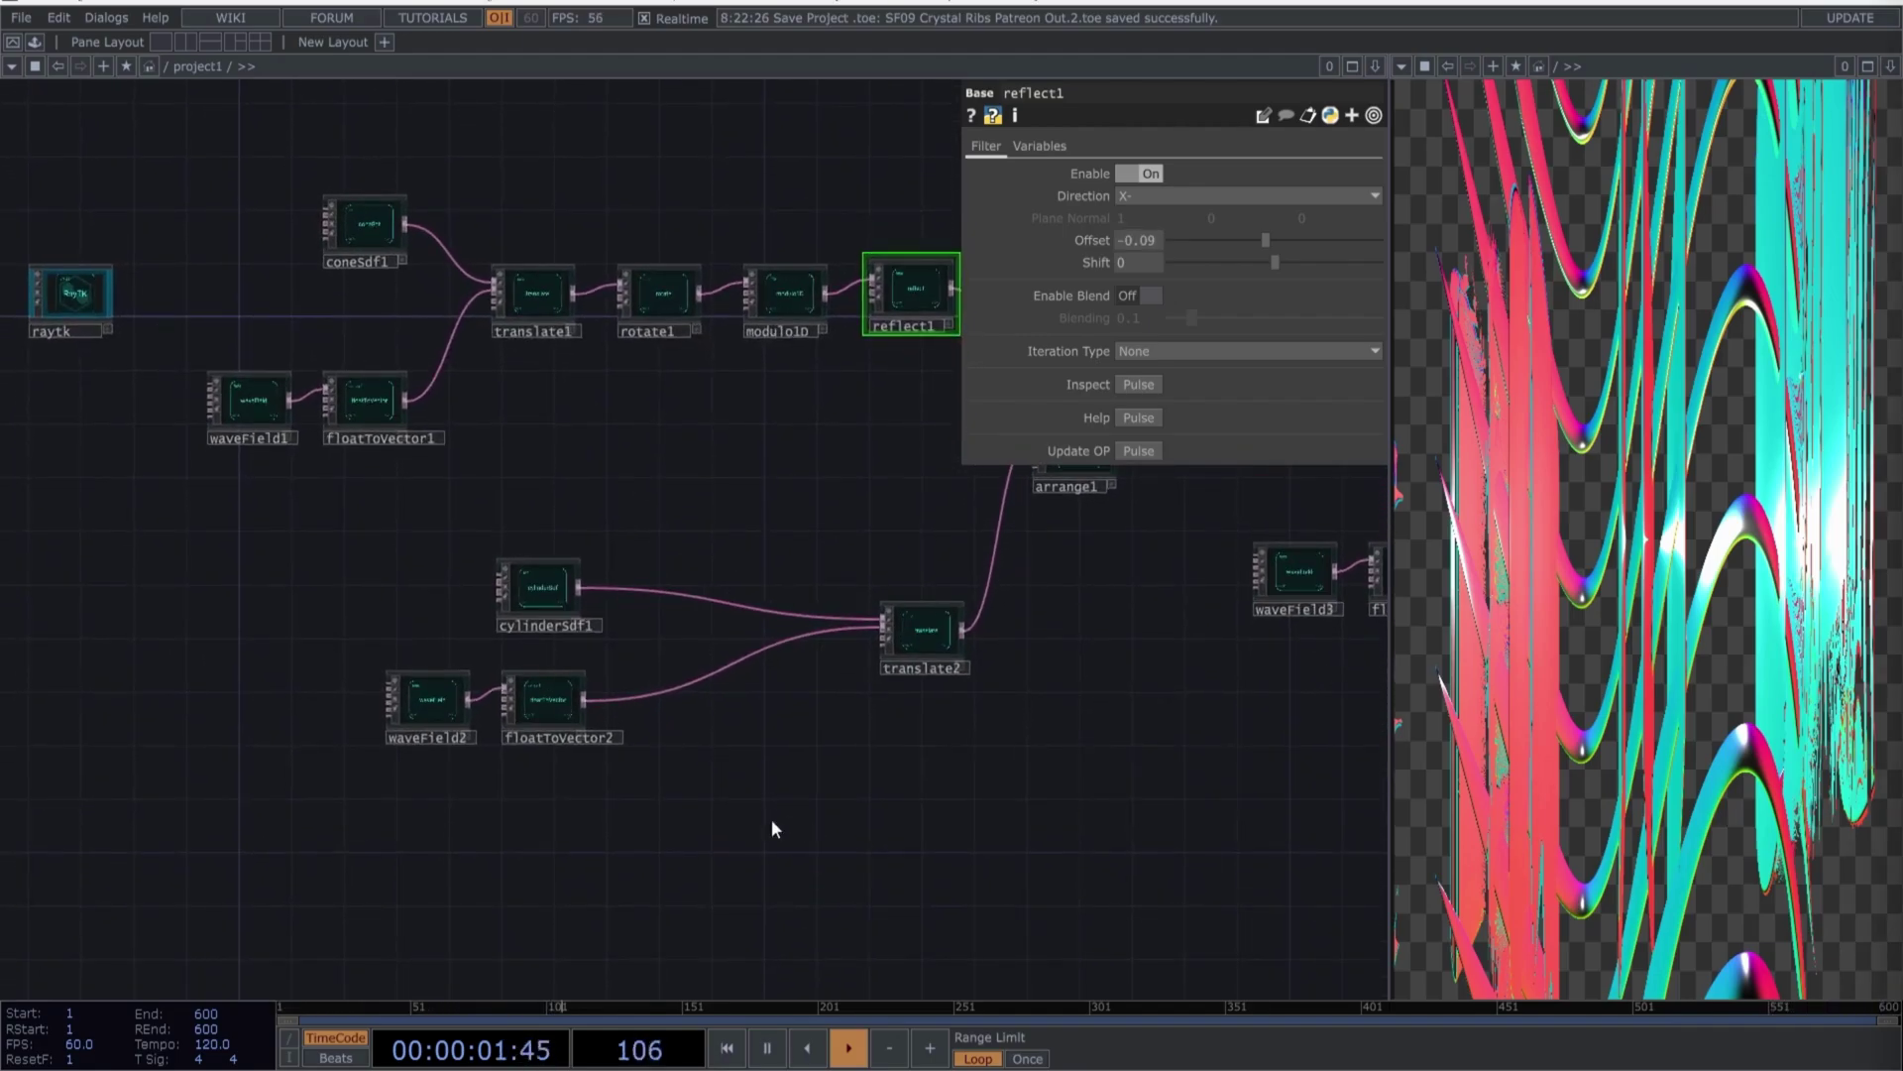
Thin cylinderSdf1 to radius 0.25 and shorten waveField2's period
click(543, 585)
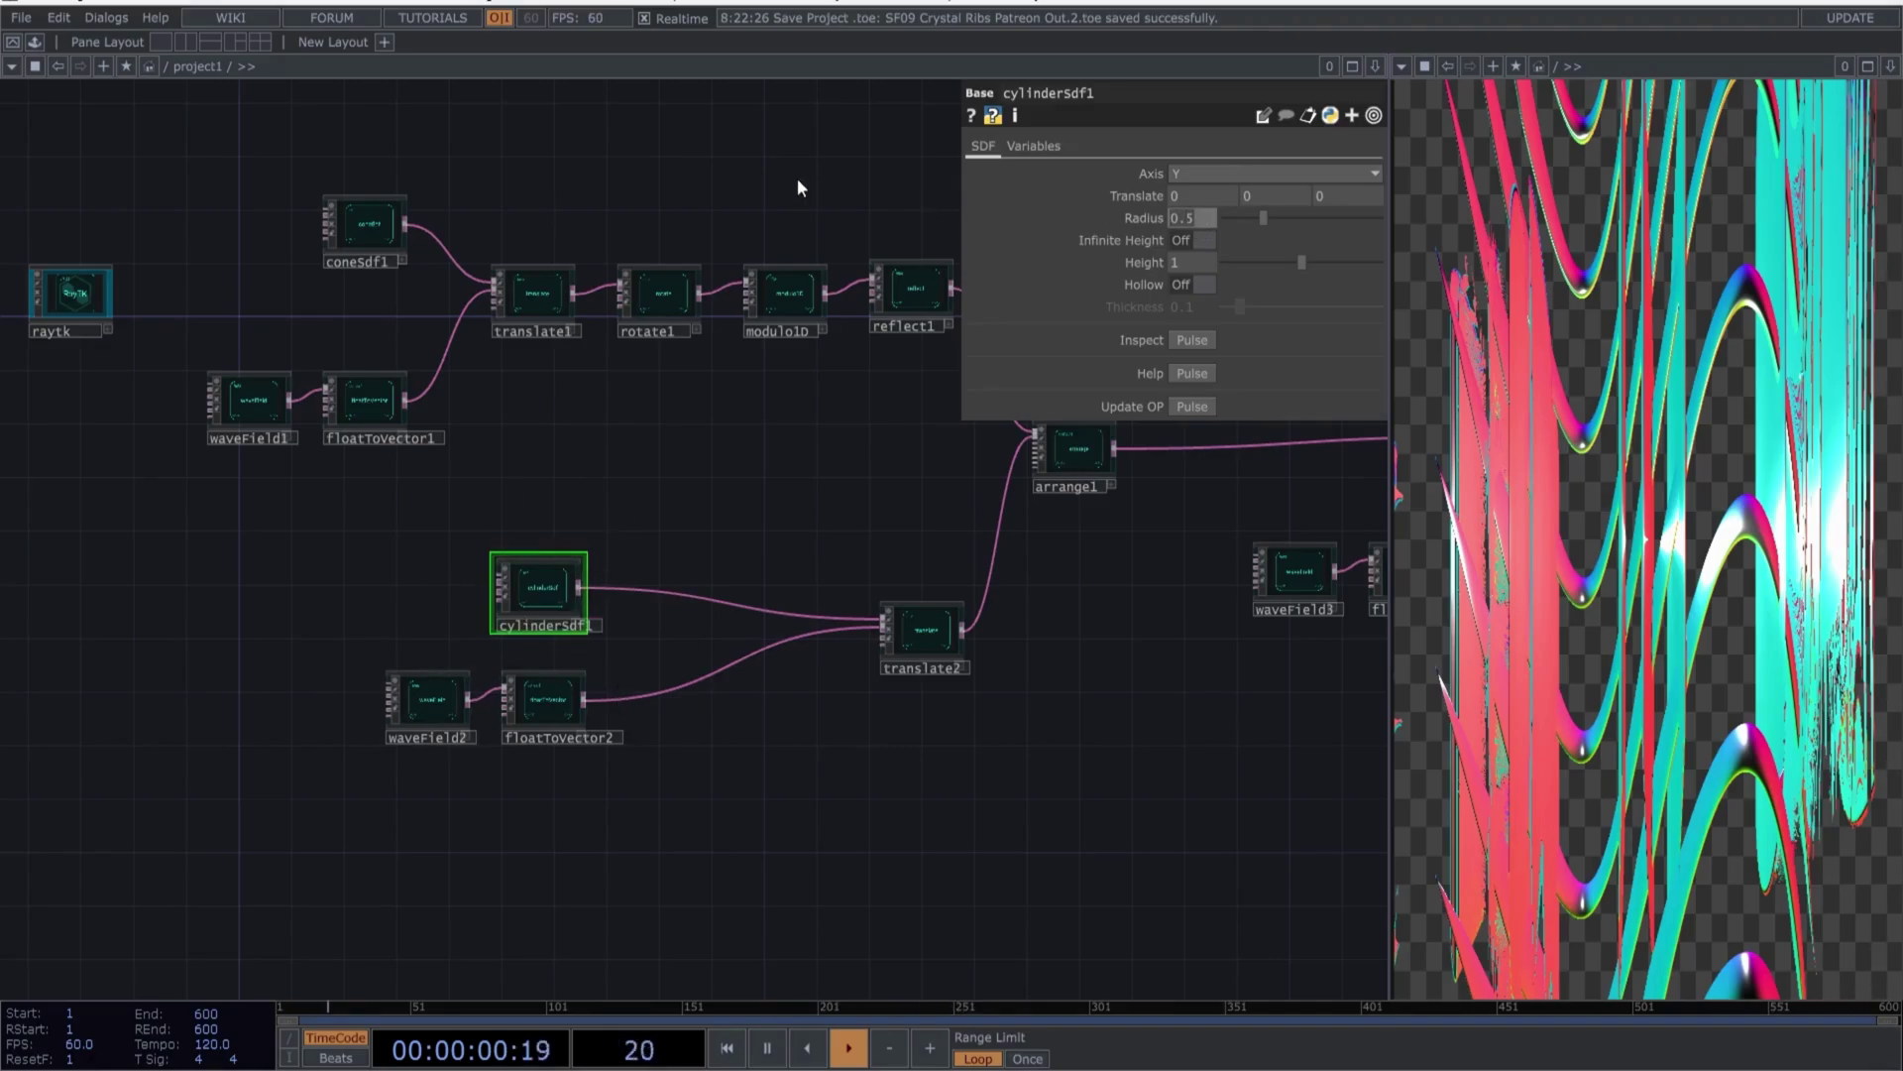
text(0.28)
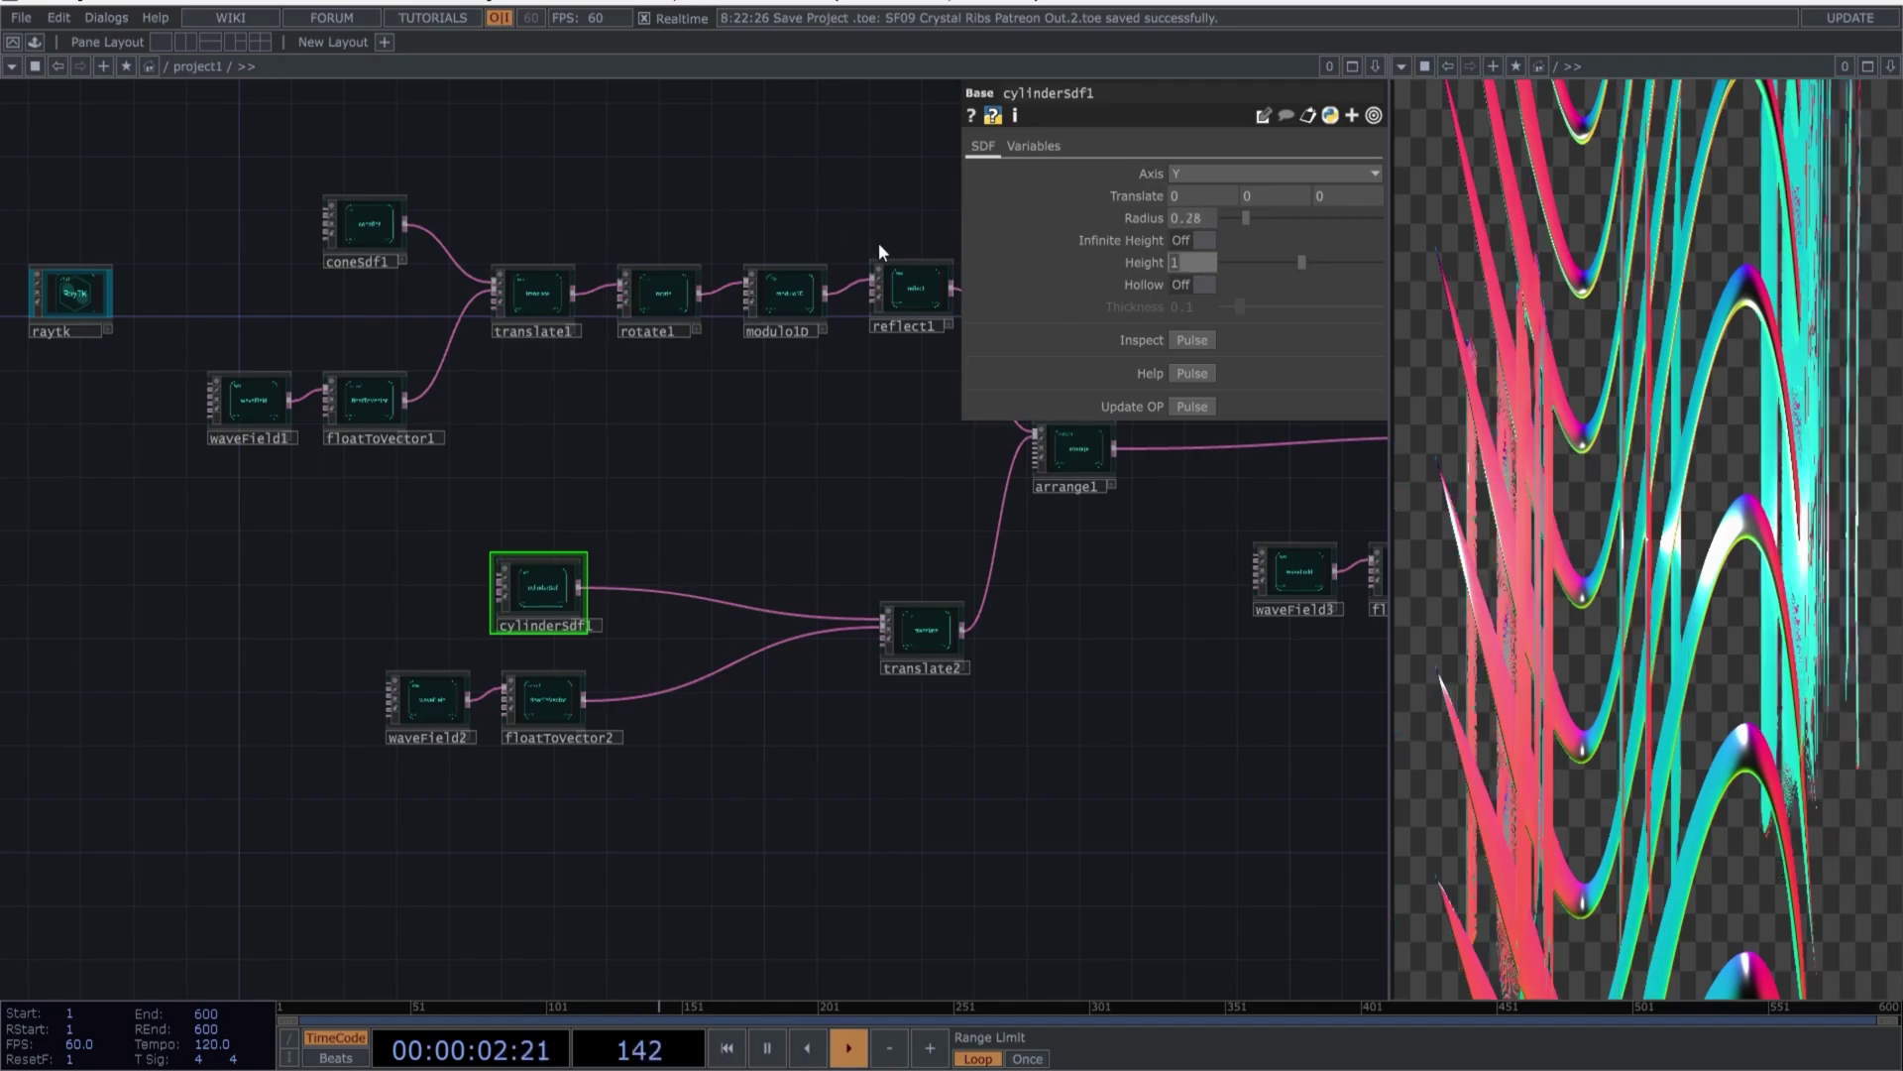
text(5)
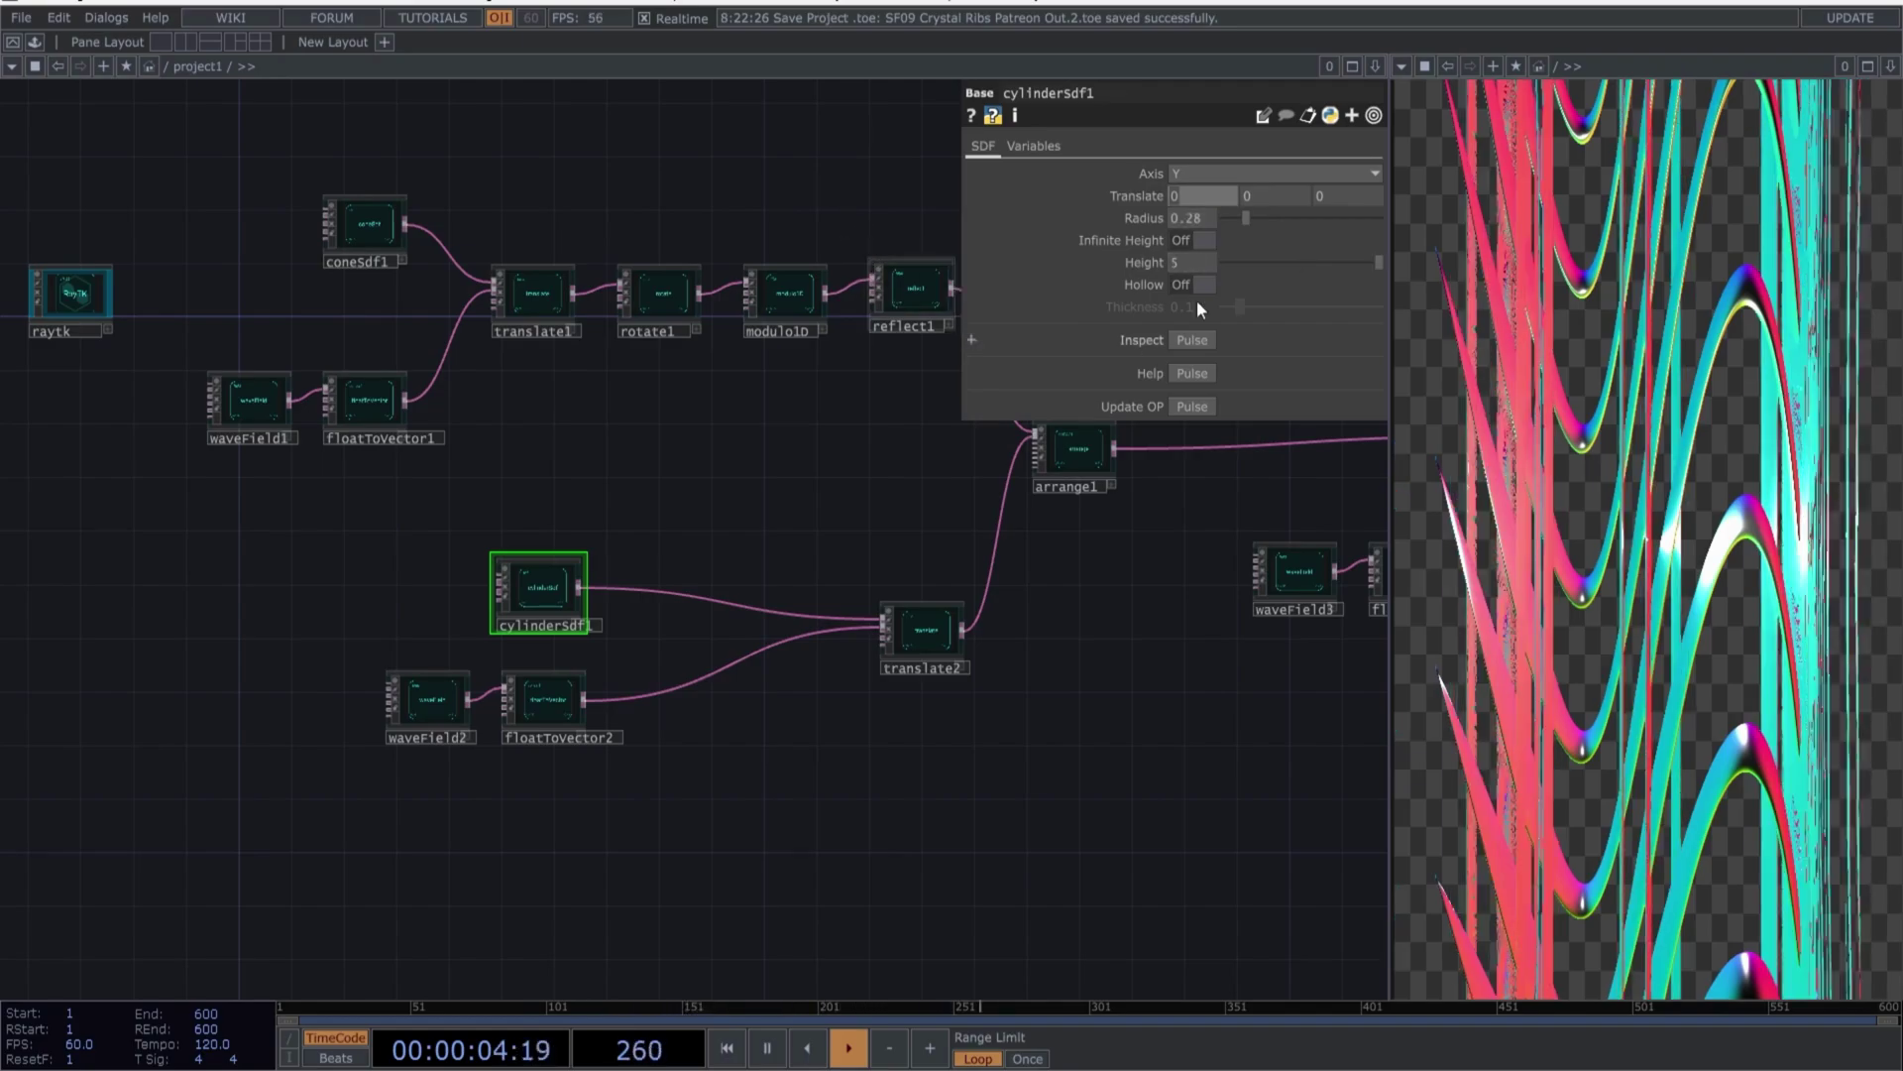
click(438, 700)
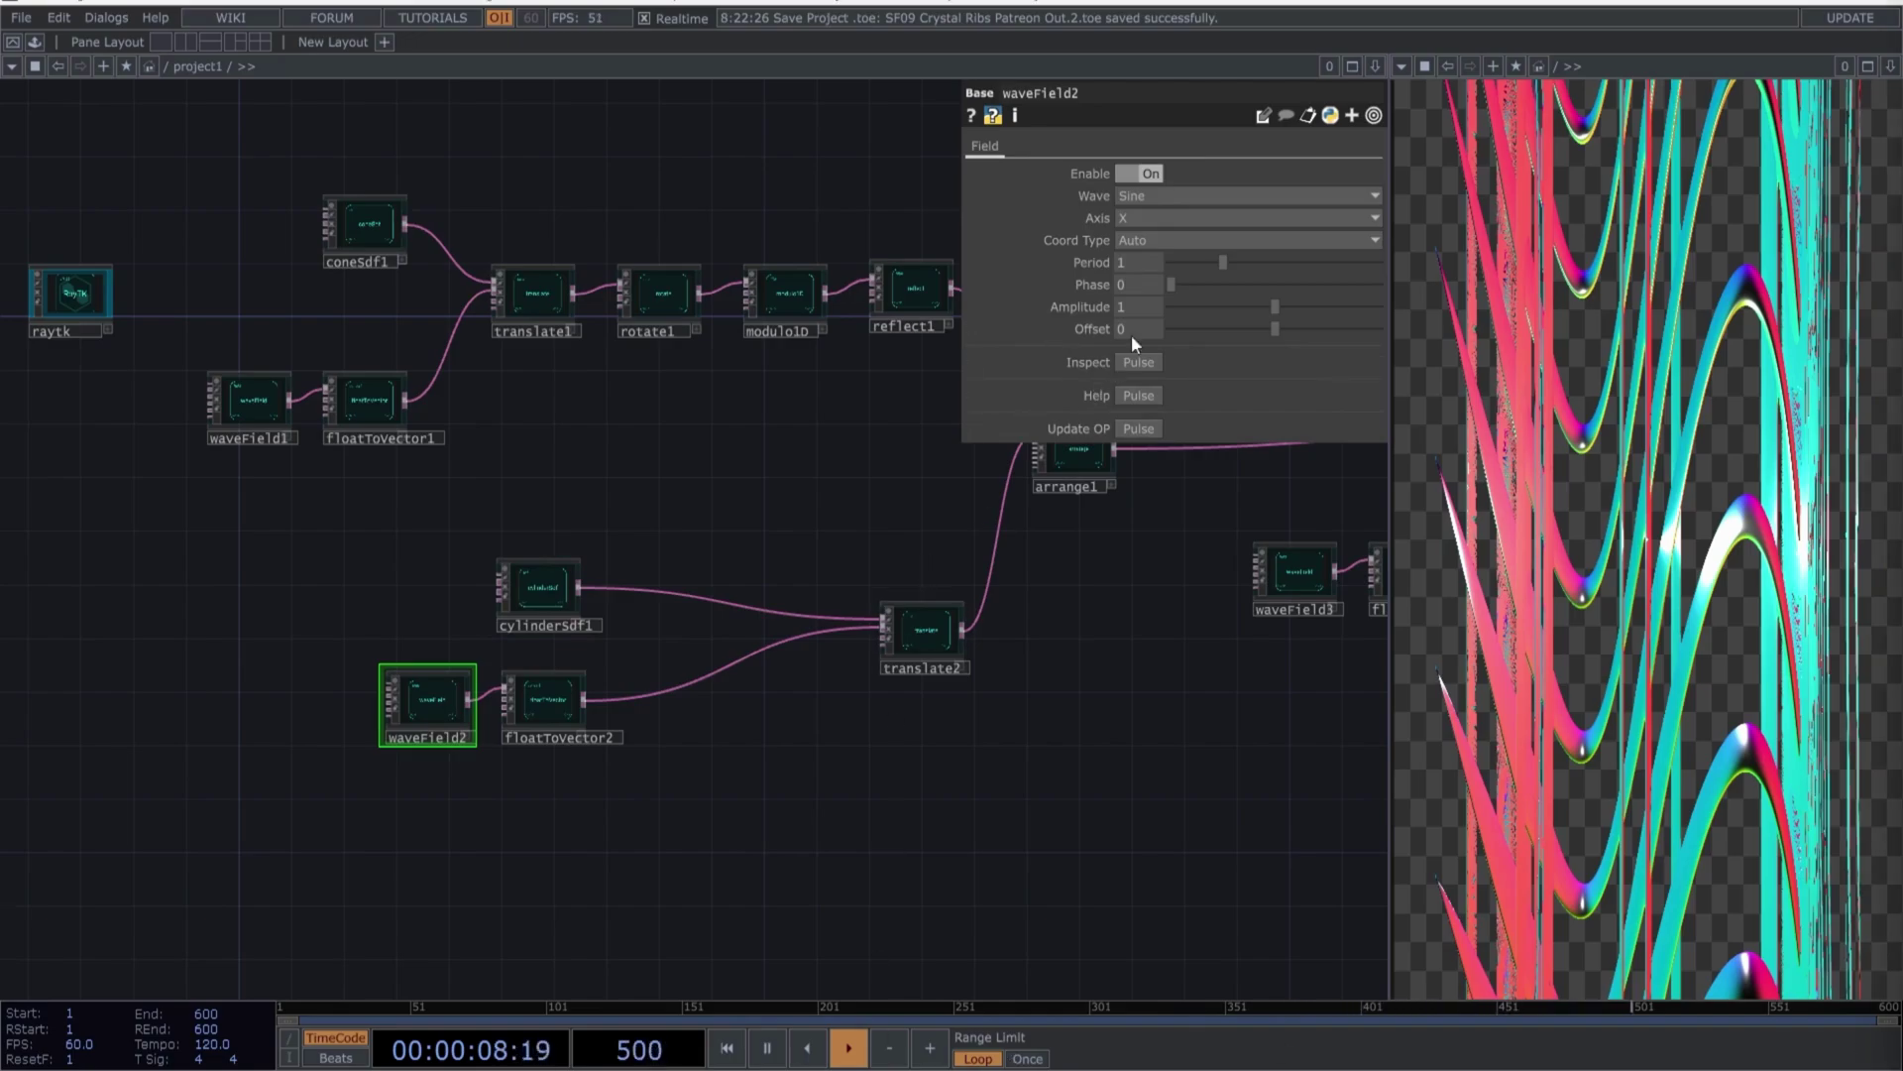
click(1138, 261)
text(0.2)
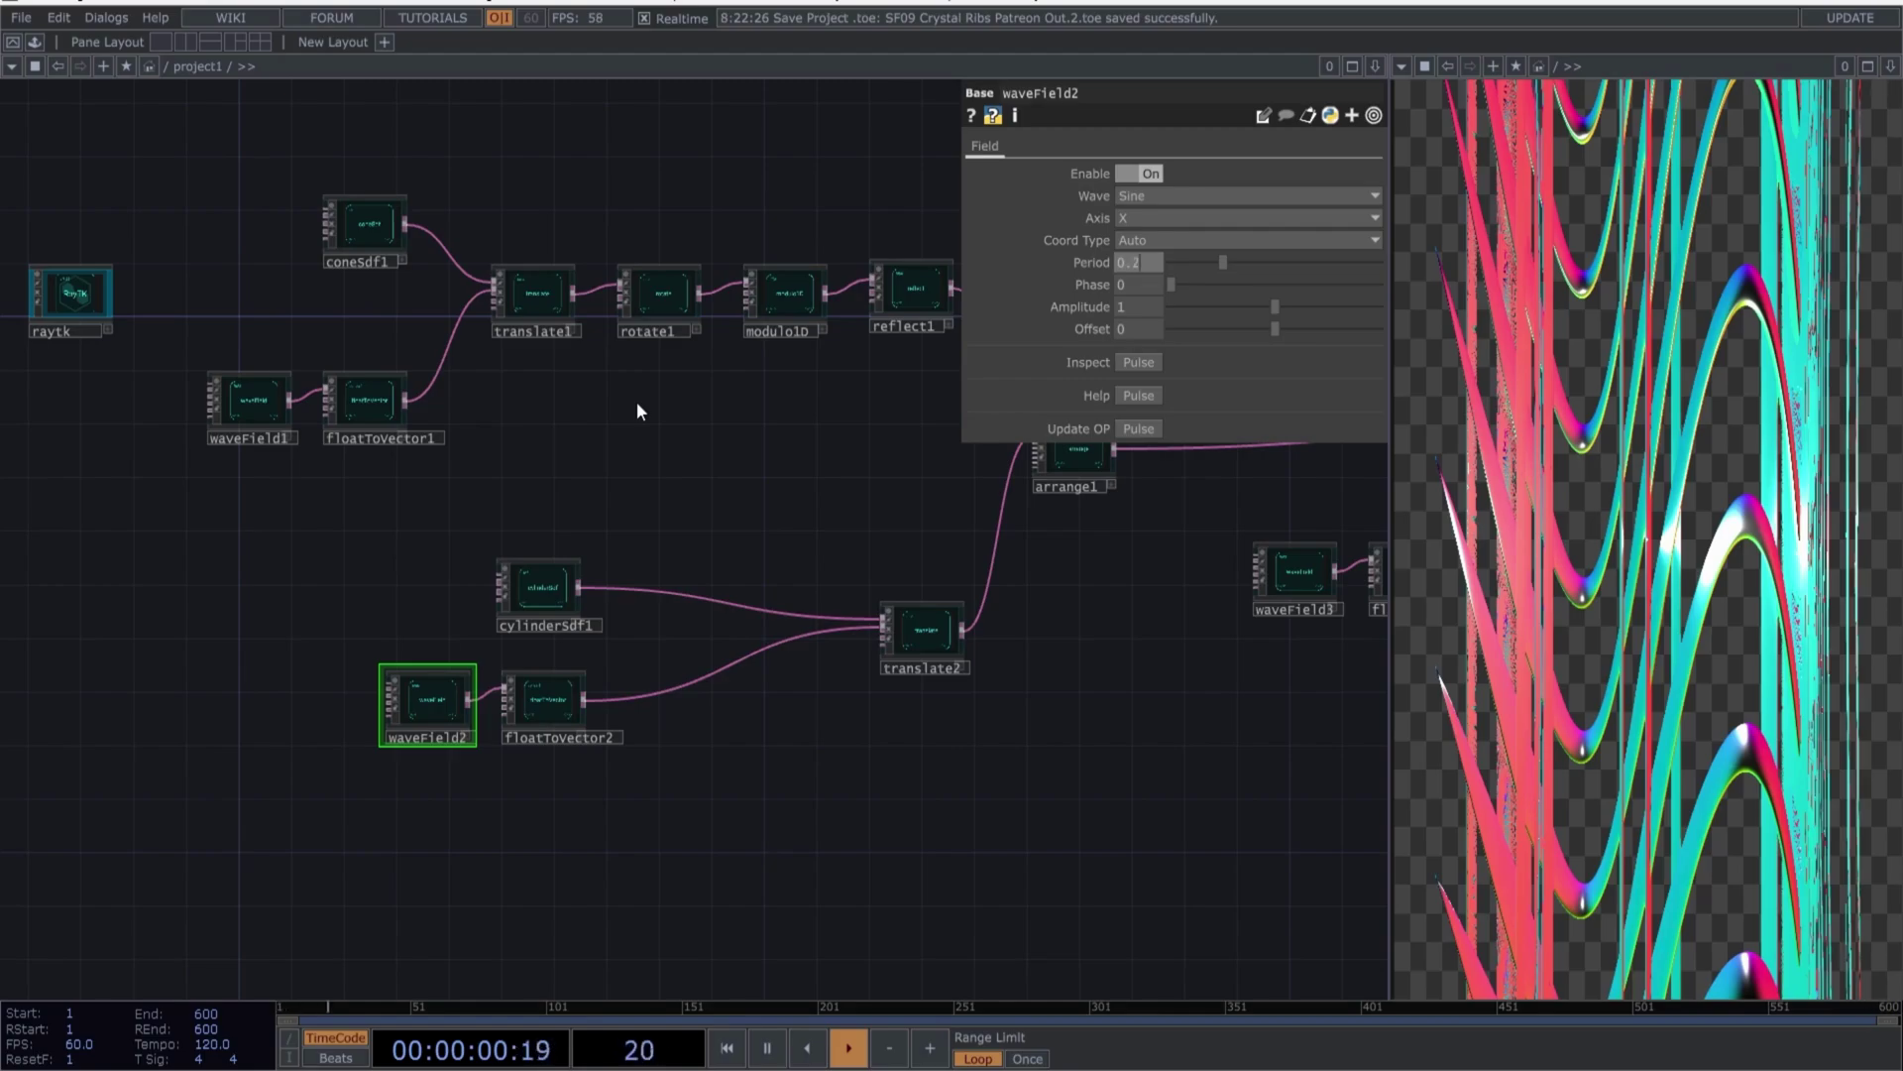
key(Tab)
key(Tab)
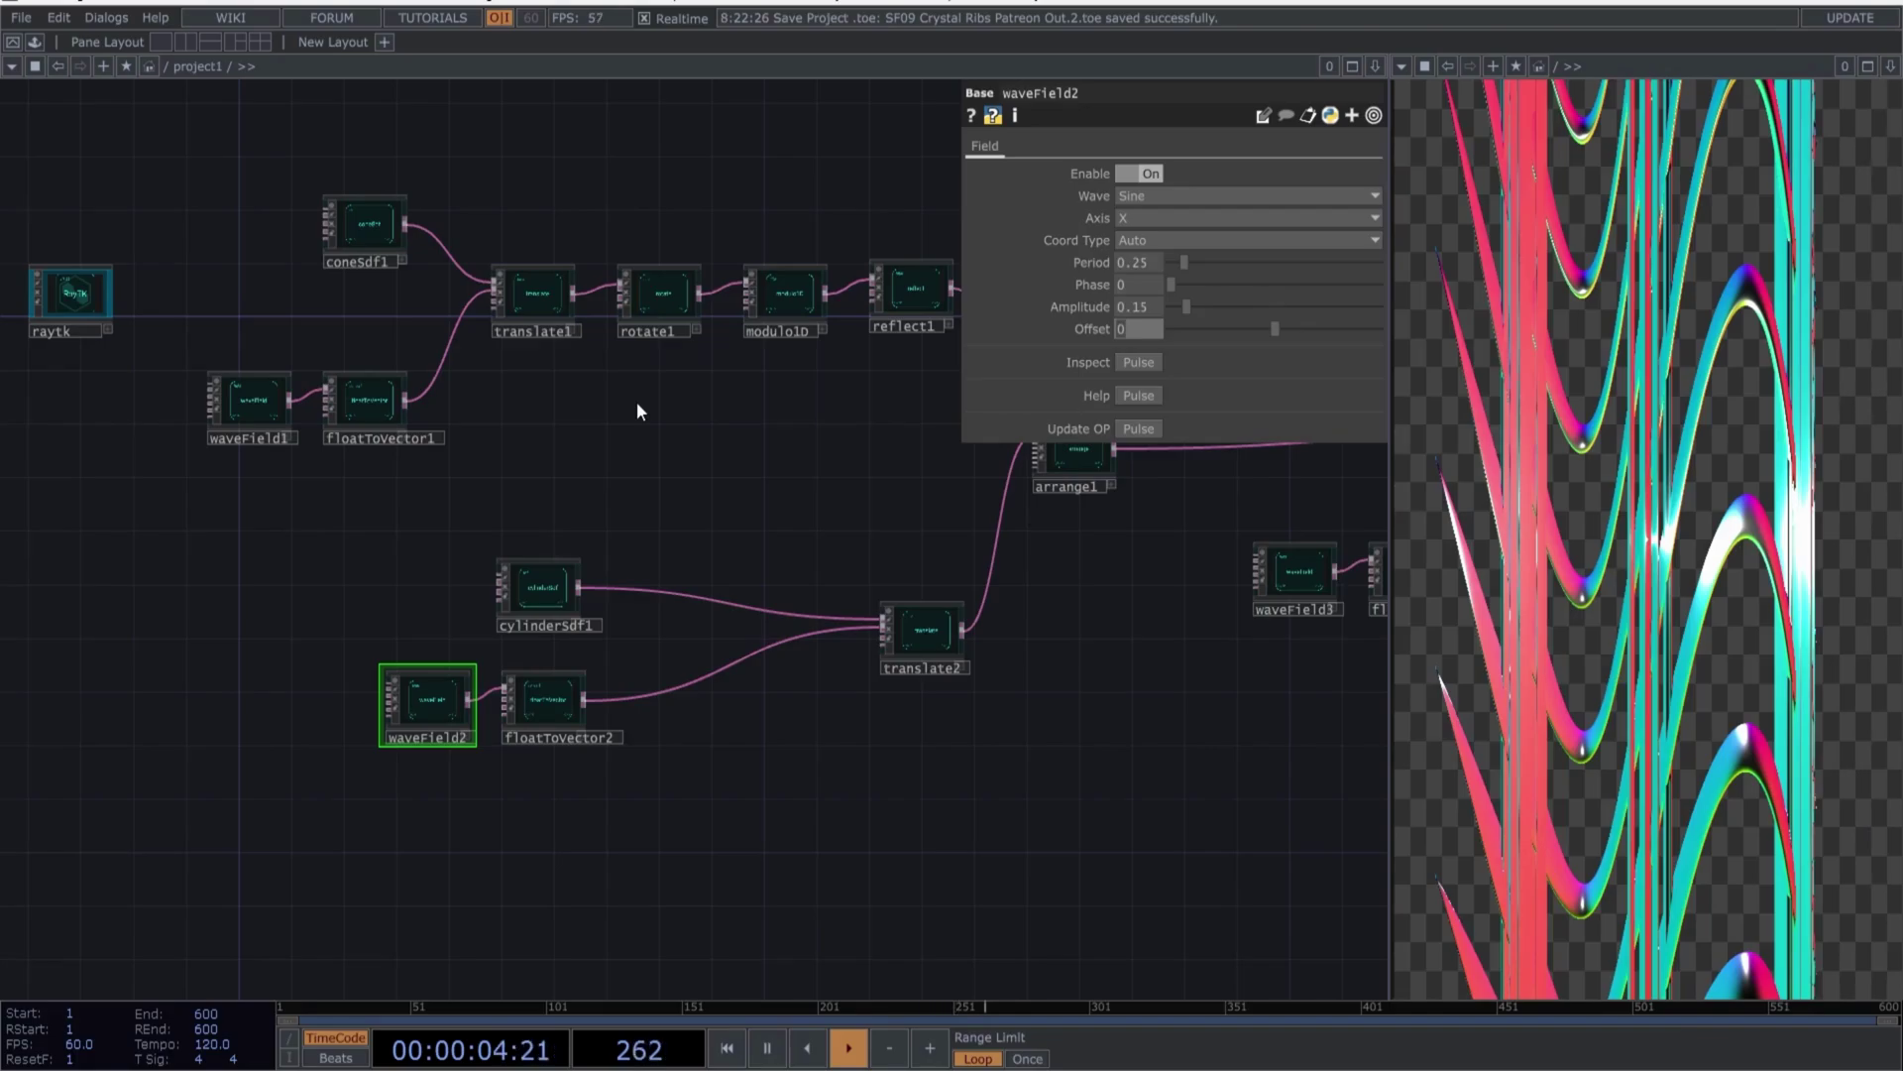
Shift translate2 up by 0.8 in Y
click(922, 630)
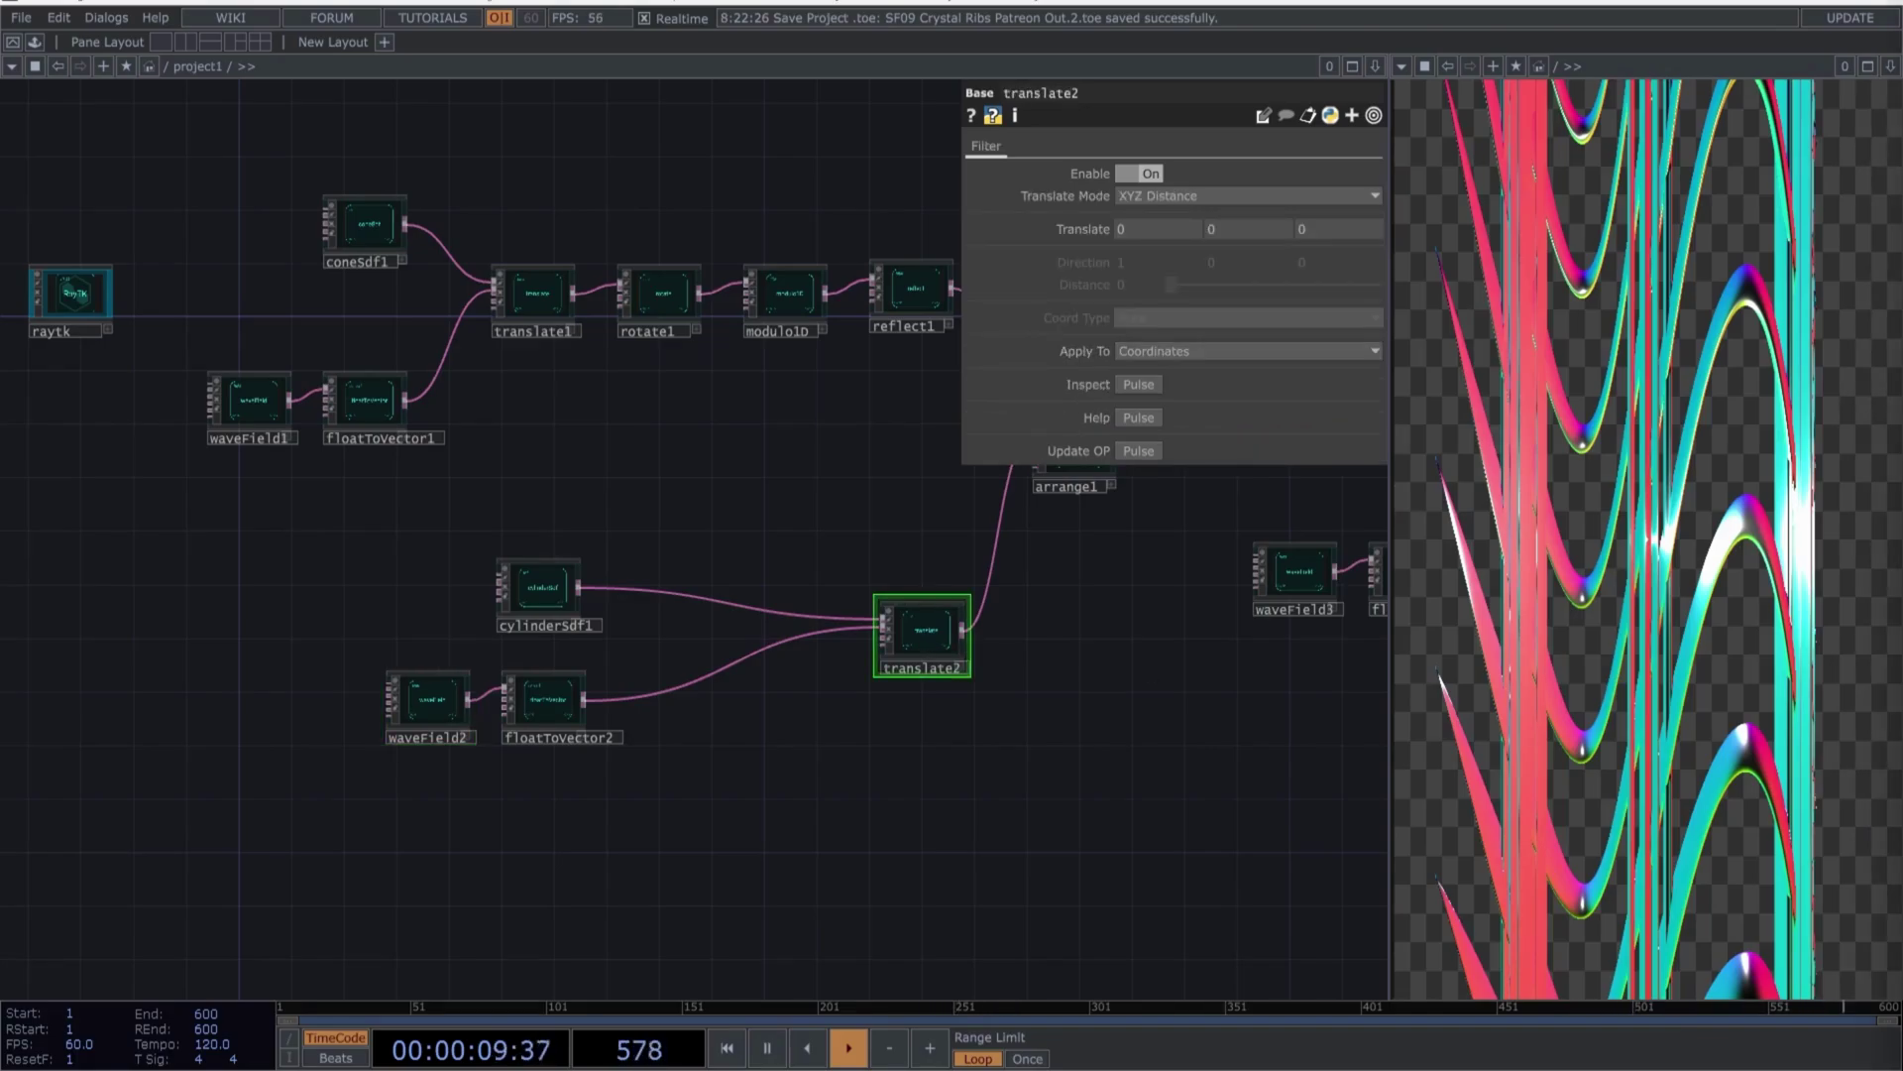
click(1235, 230)
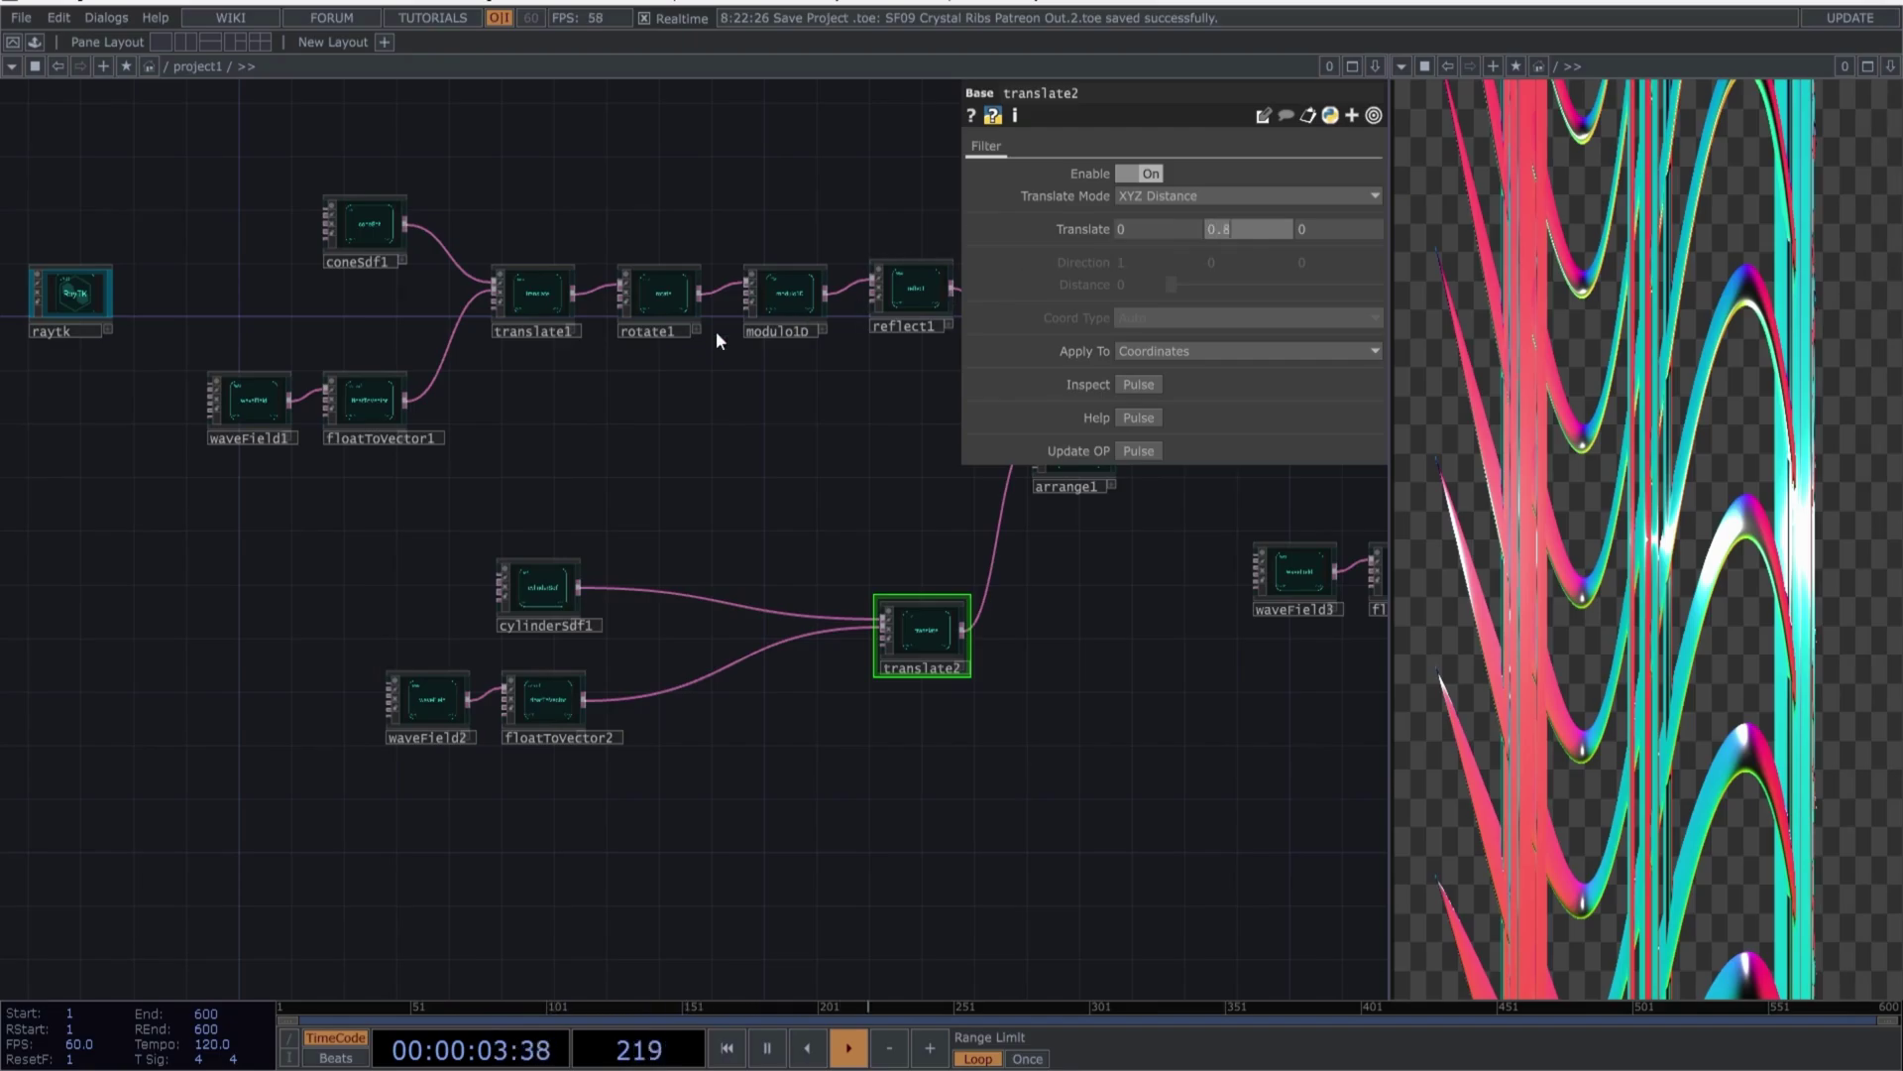
key(Tab)
Set arrange1's Combine mode to Smooth Union with radius 0
drag(1033, 674, 586, 680)
click(676, 485)
click(1194, 196)
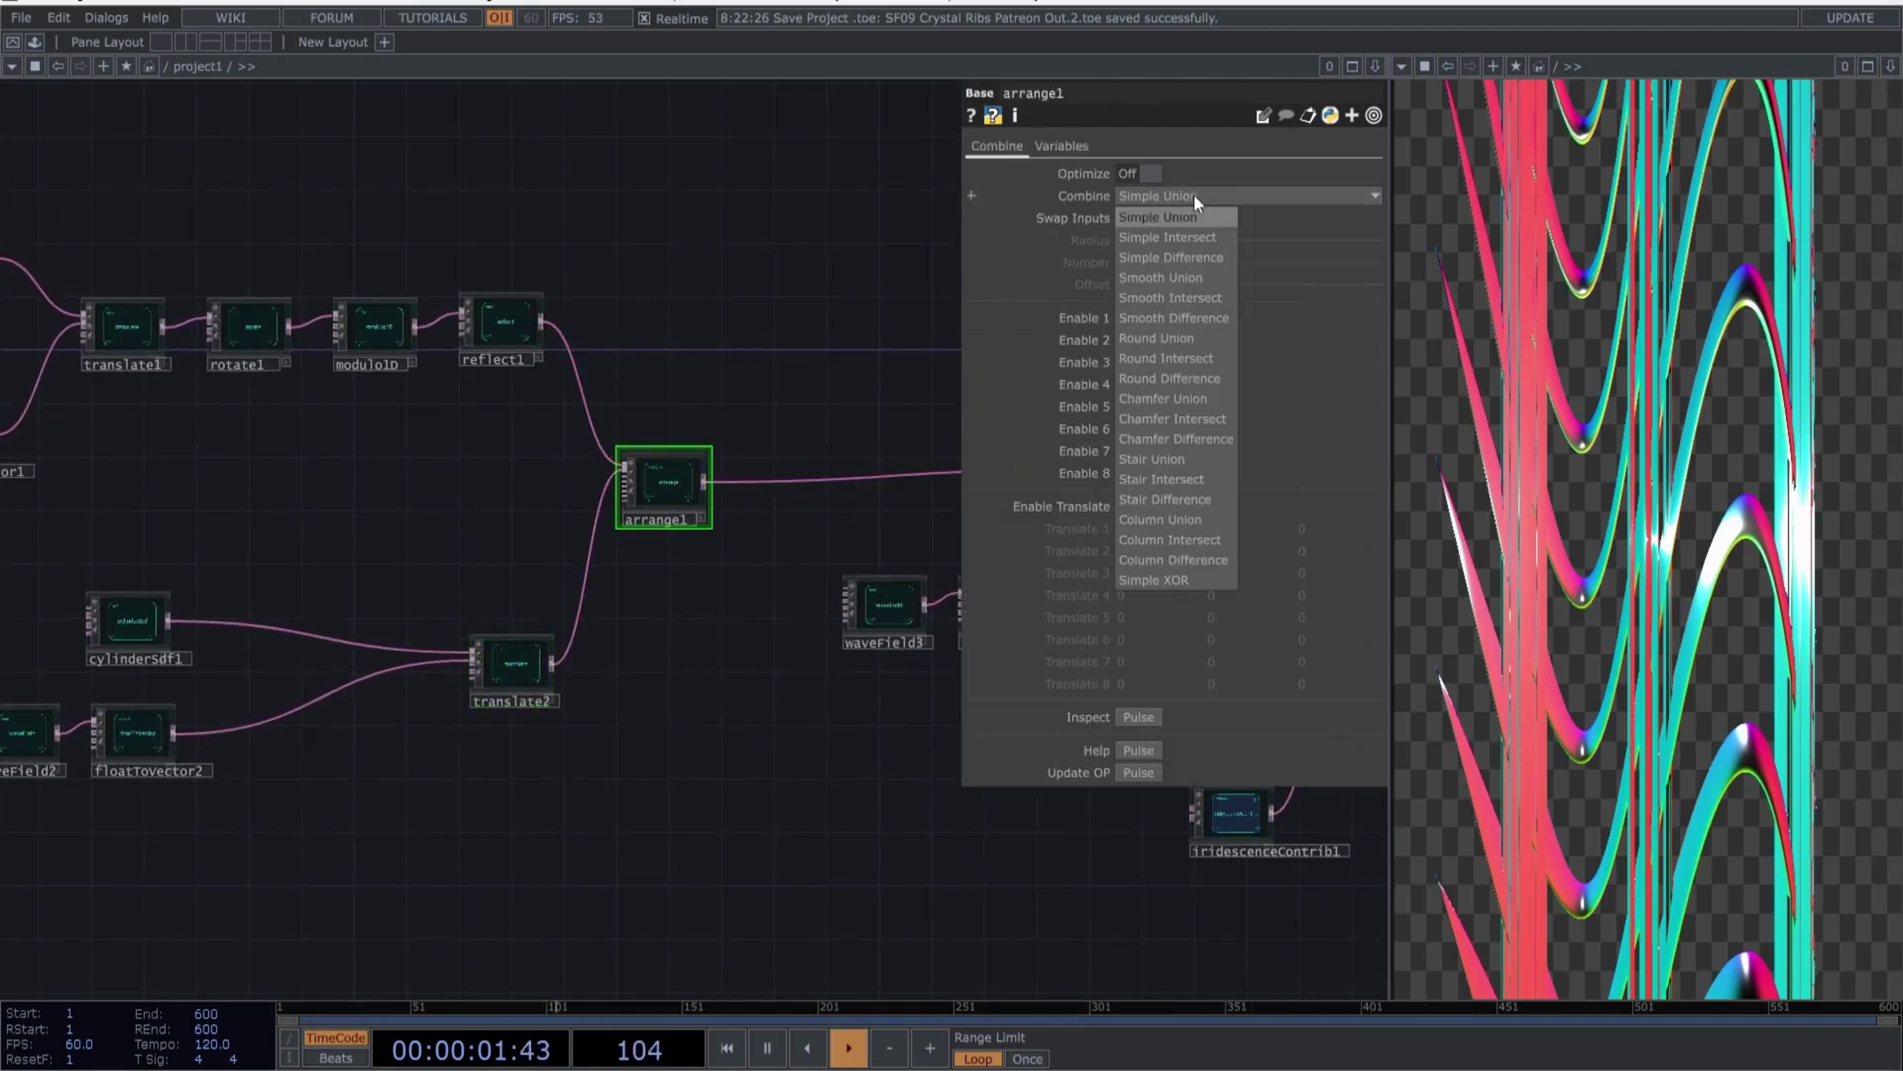
click(1178, 279)
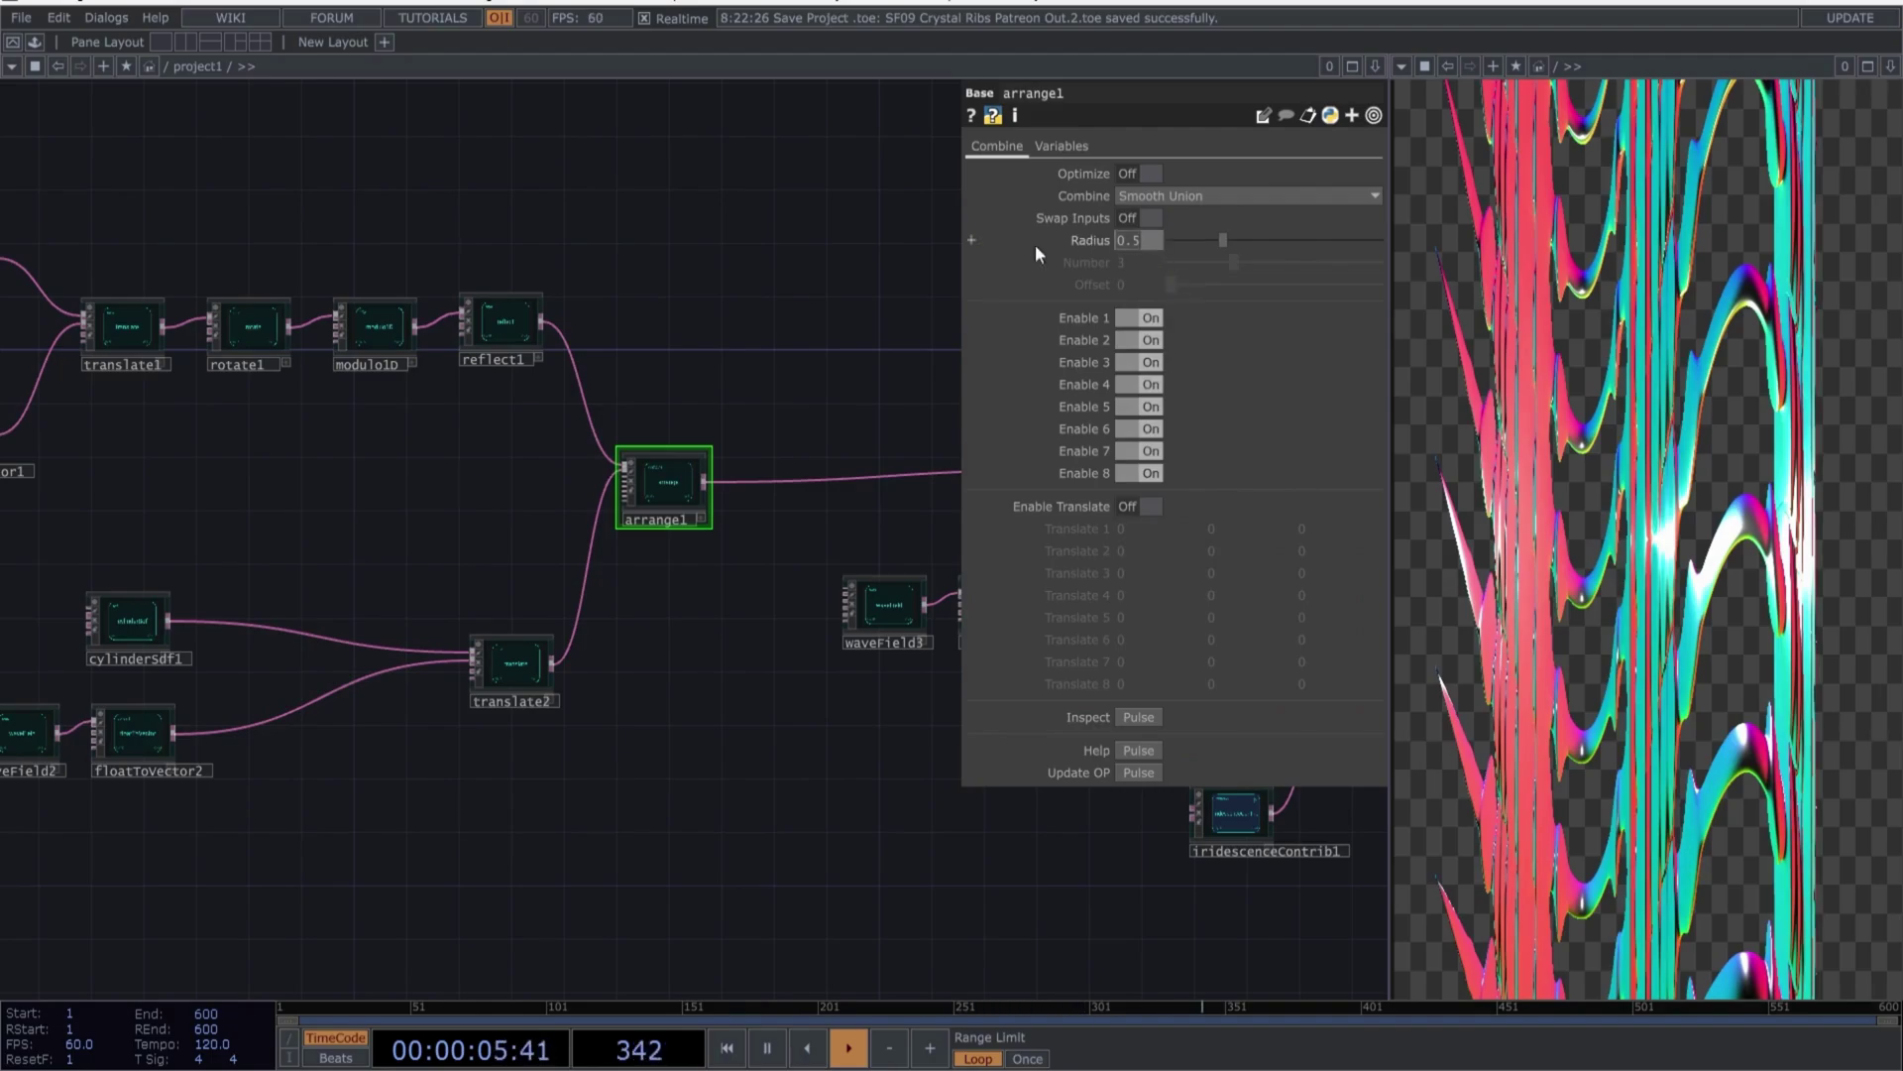
text(0)
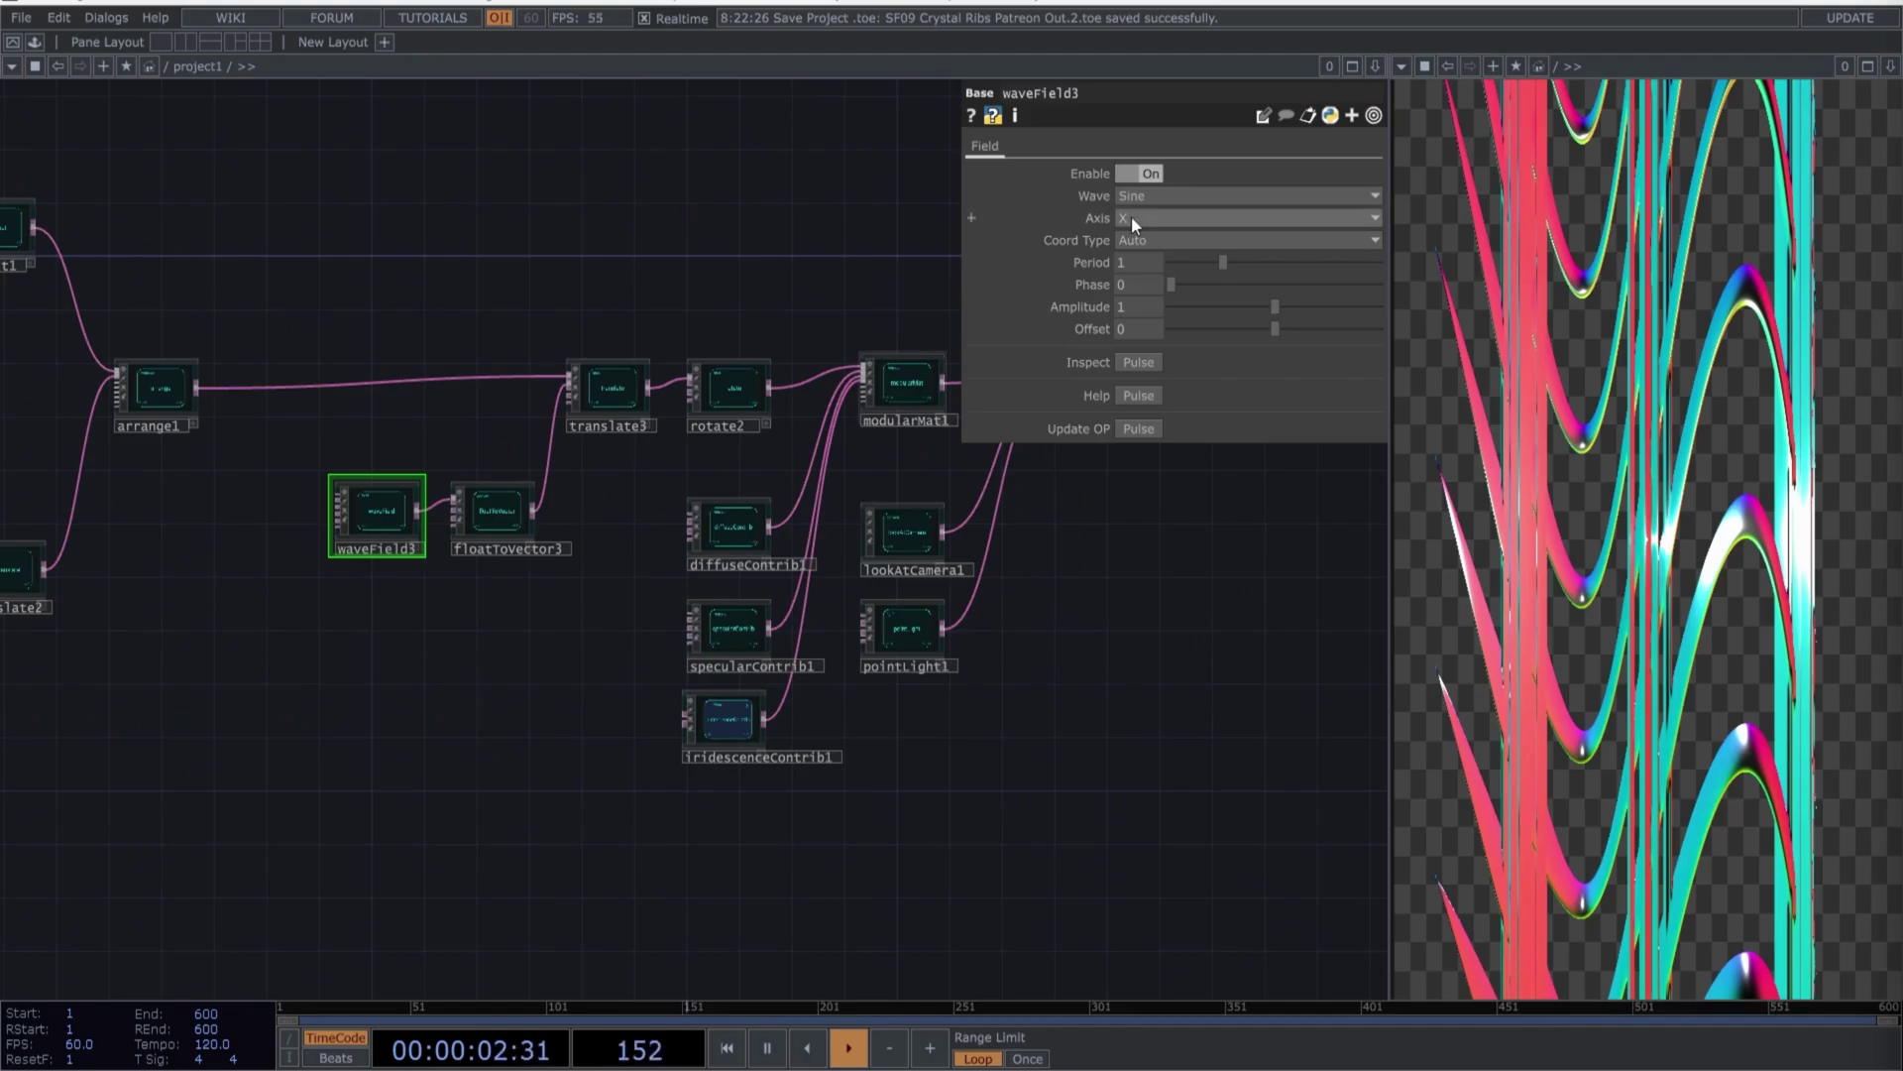
Make waveField3 run along Y with period 4 and amplitude 0.333
click(1132, 217)
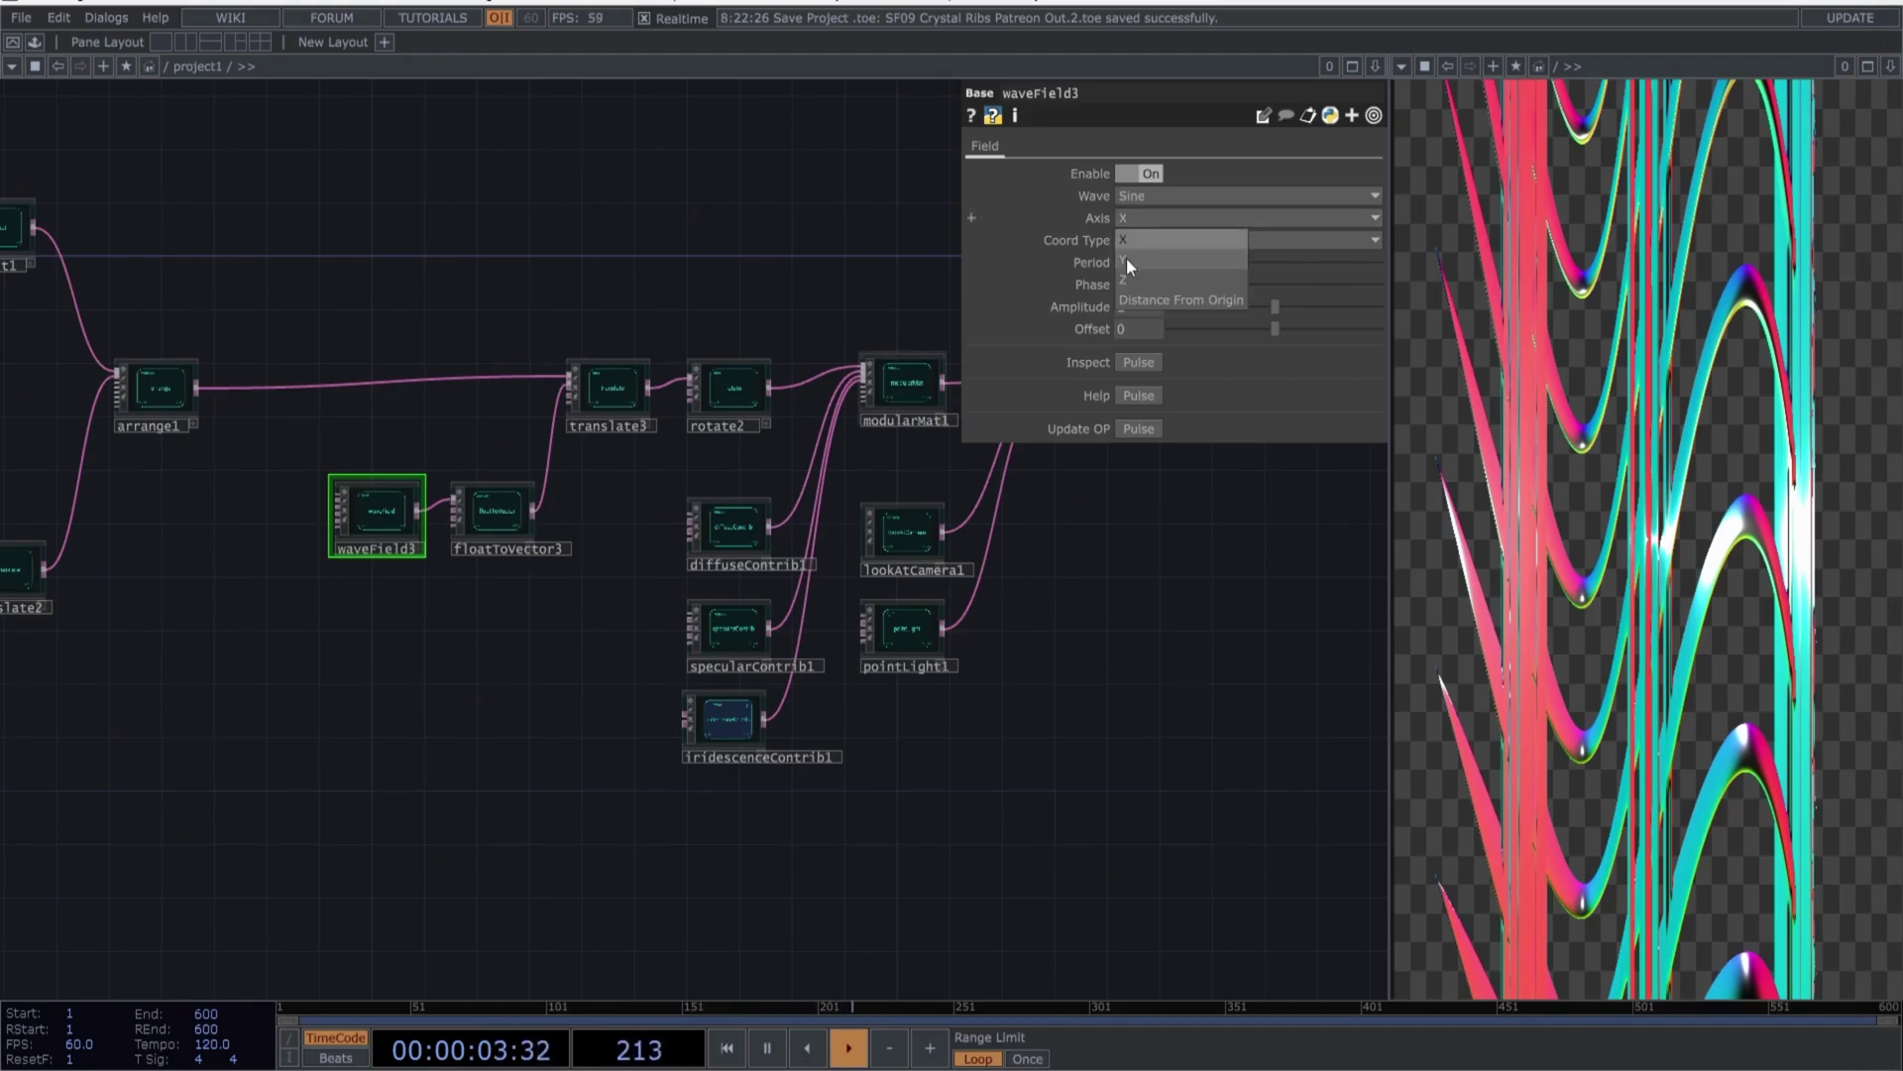
click(1140, 260)
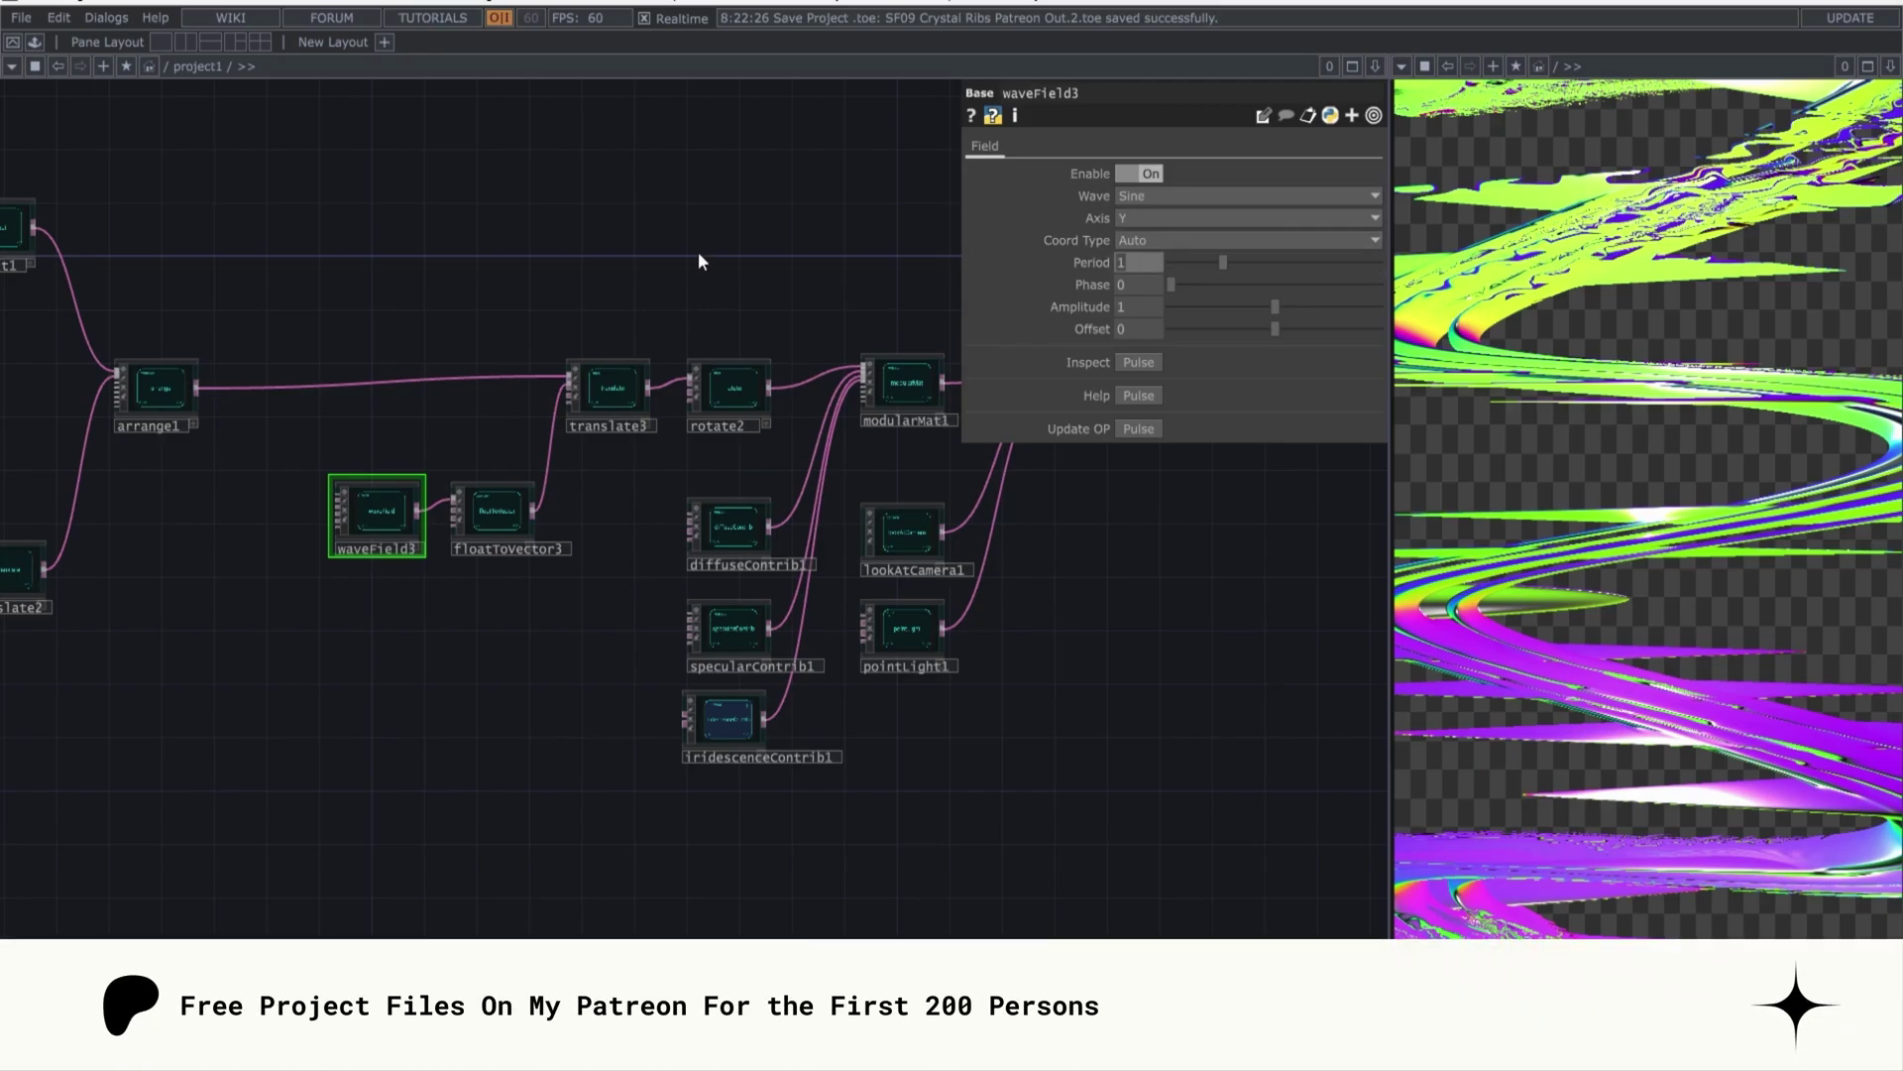
text(4)
key(Tab)
key(Tab)
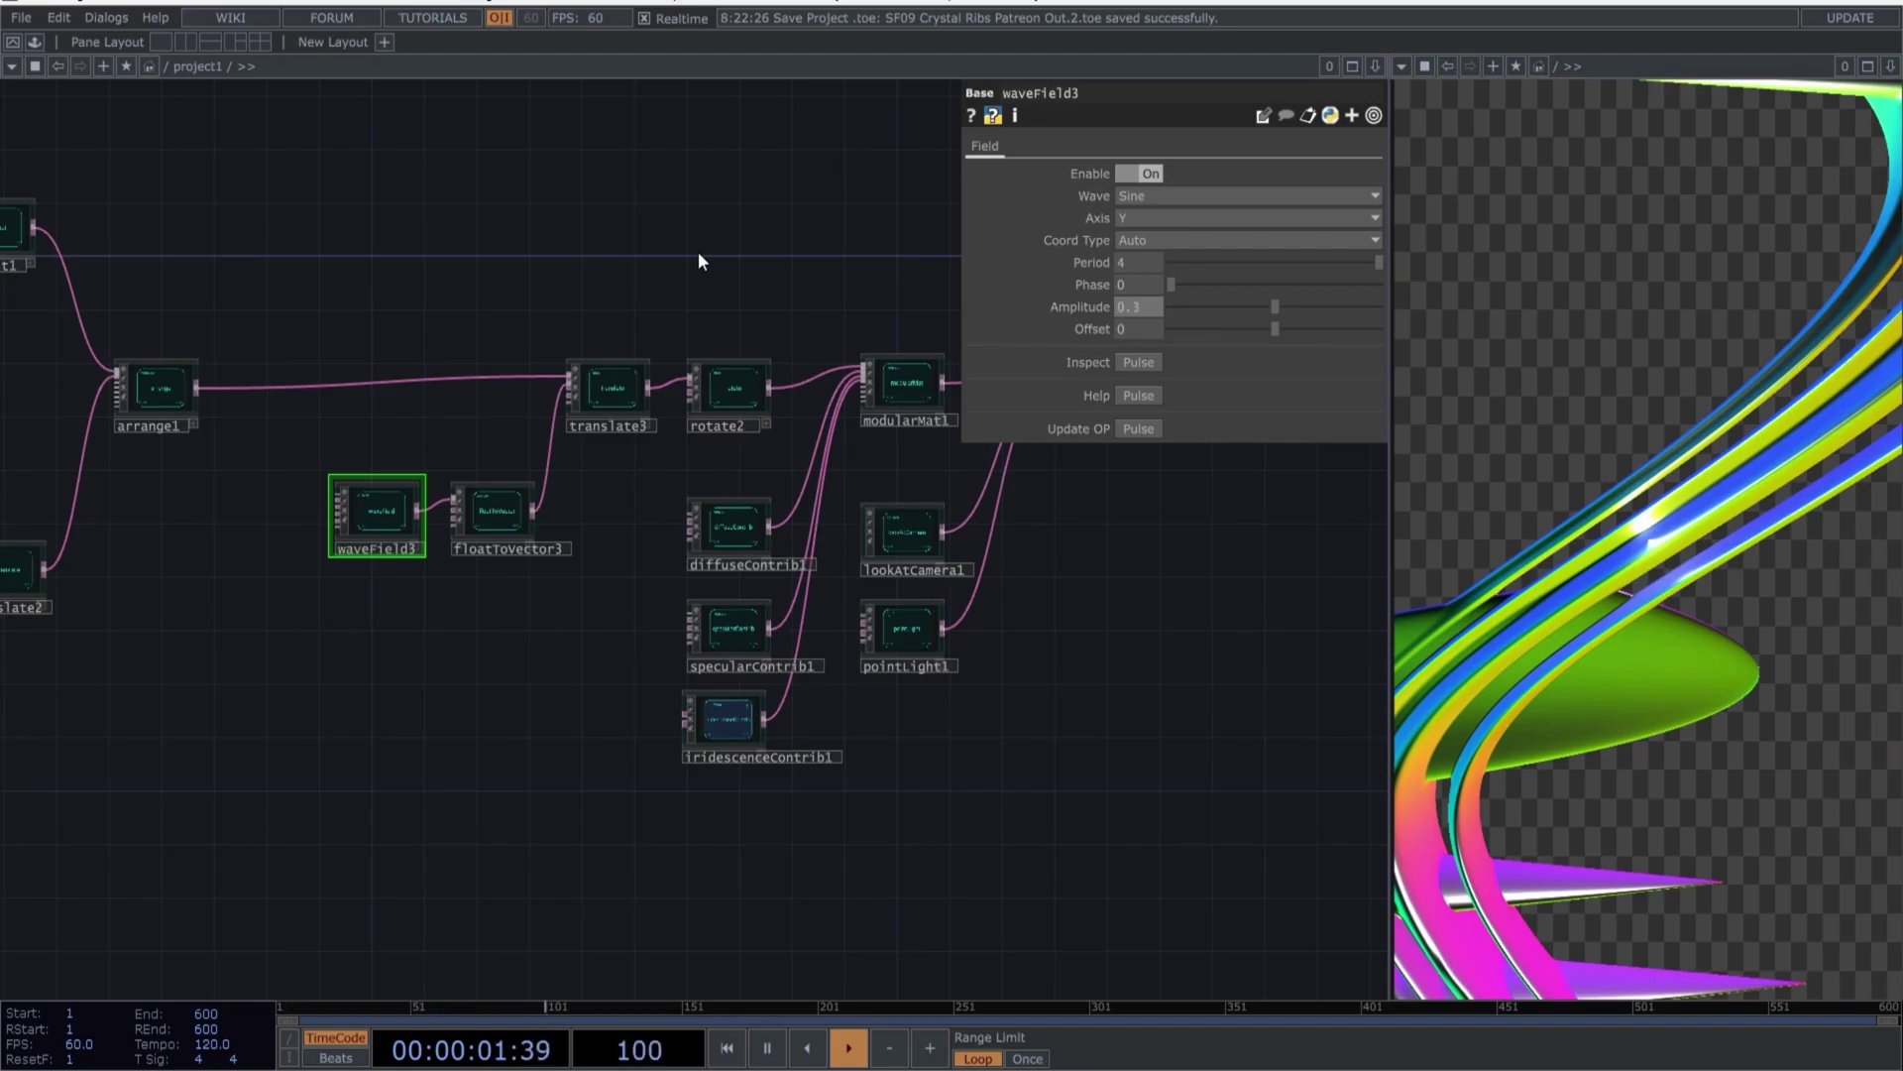
key(Tab)
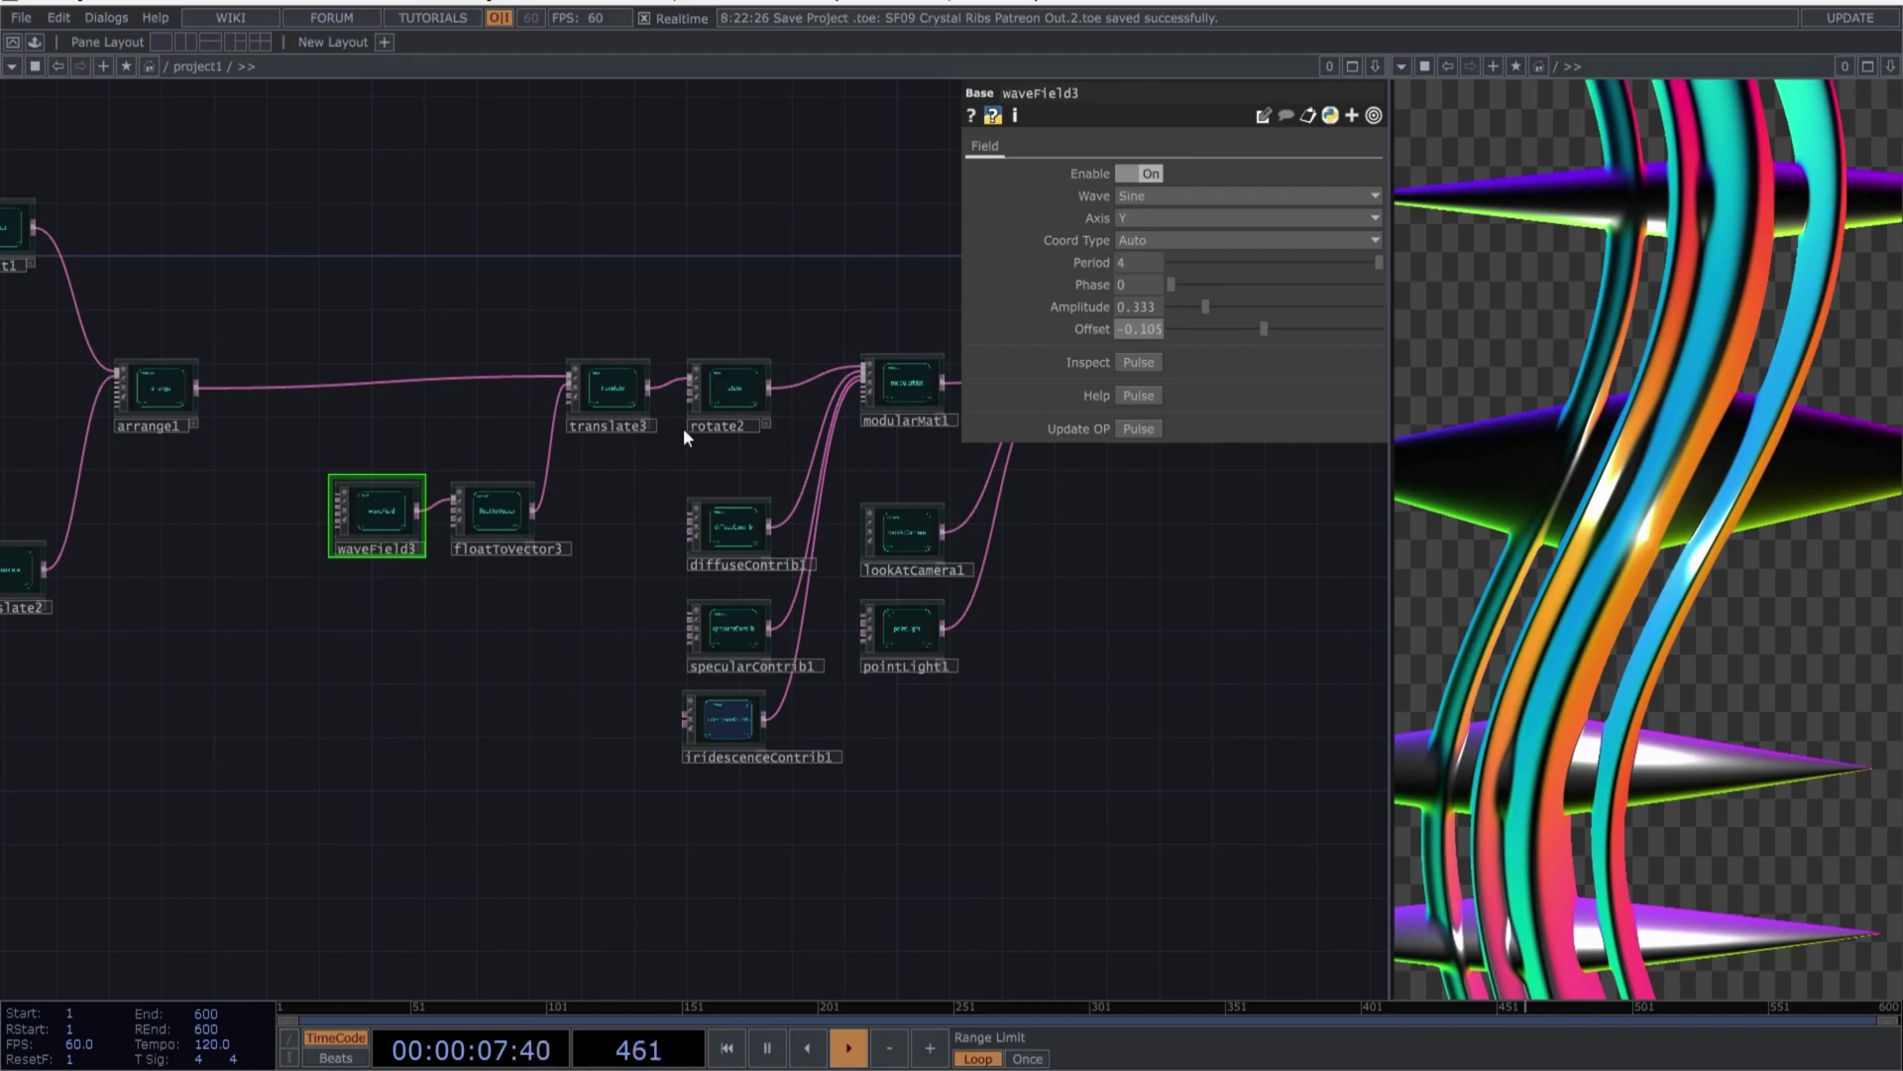
click(618, 393)
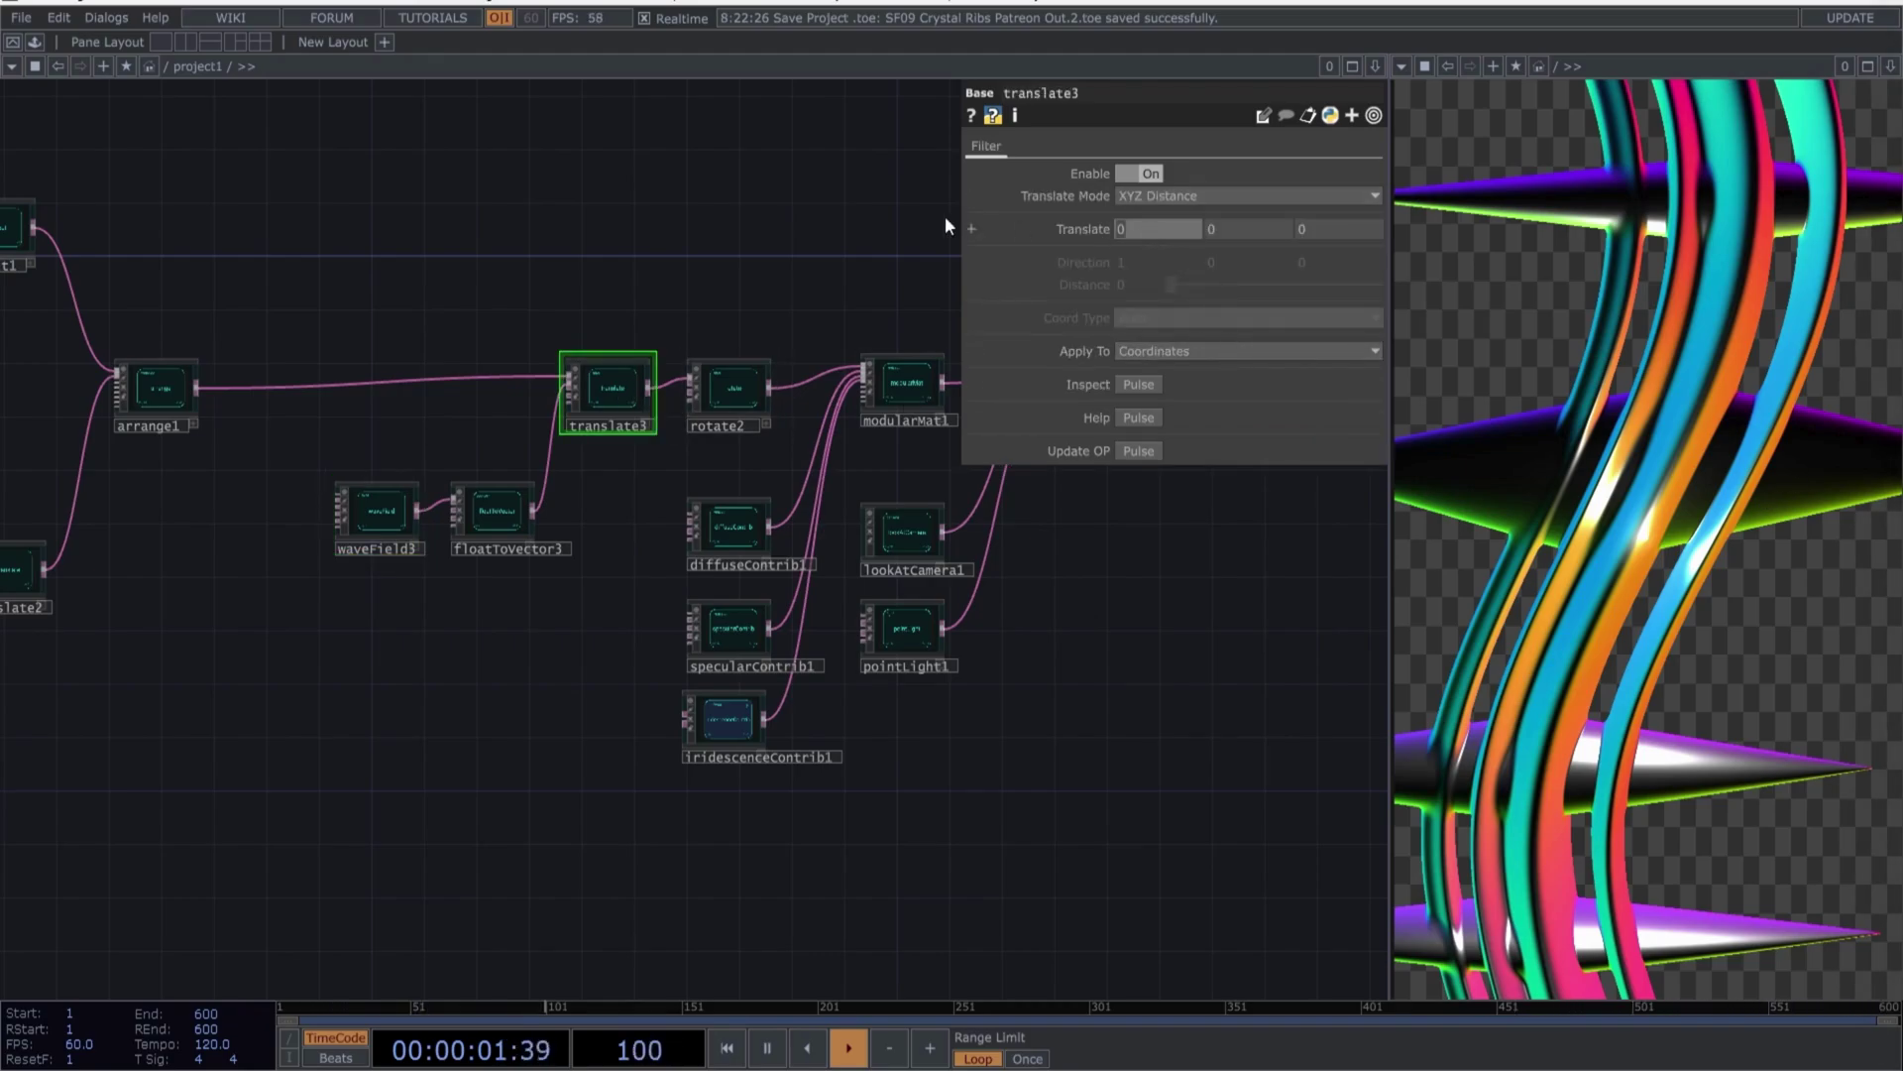
Set translate3's Y offset to -0.6 and review the diffuse and specular shading
key(Tab)
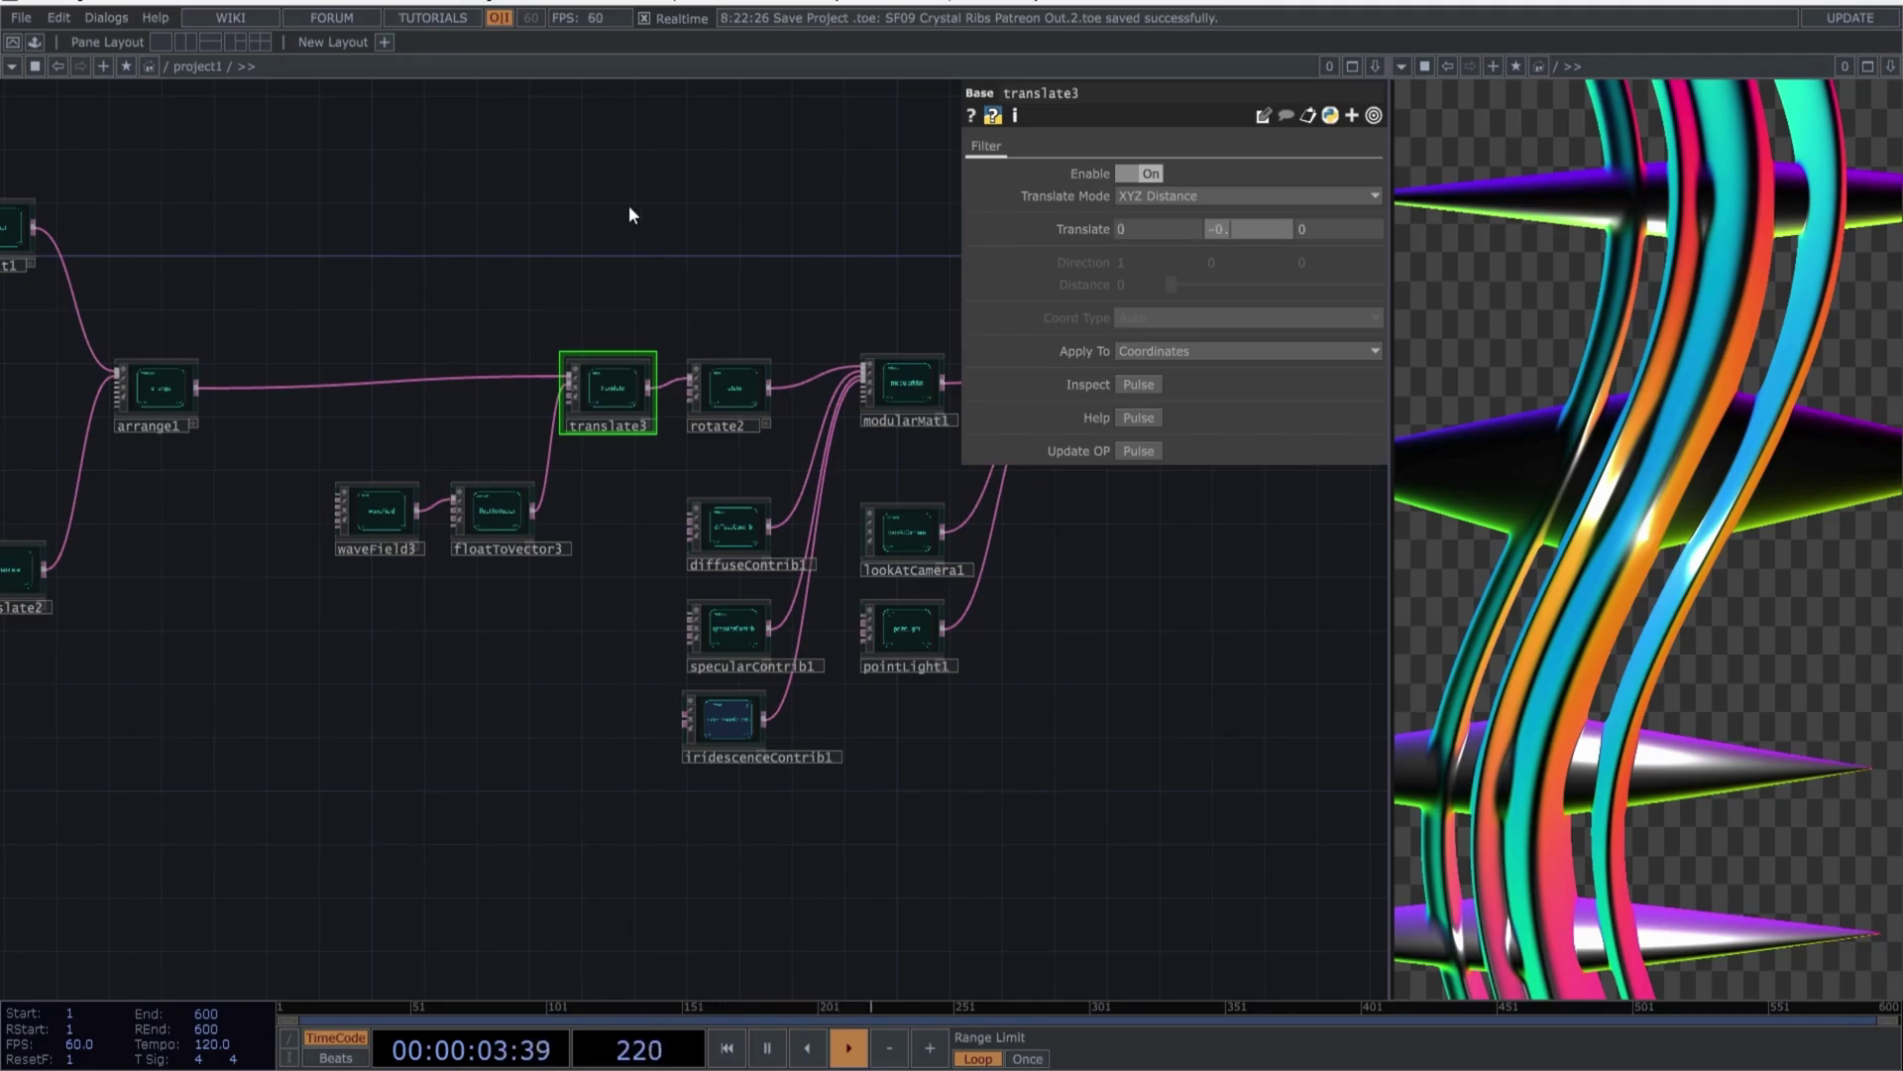
key(shift+Tab)
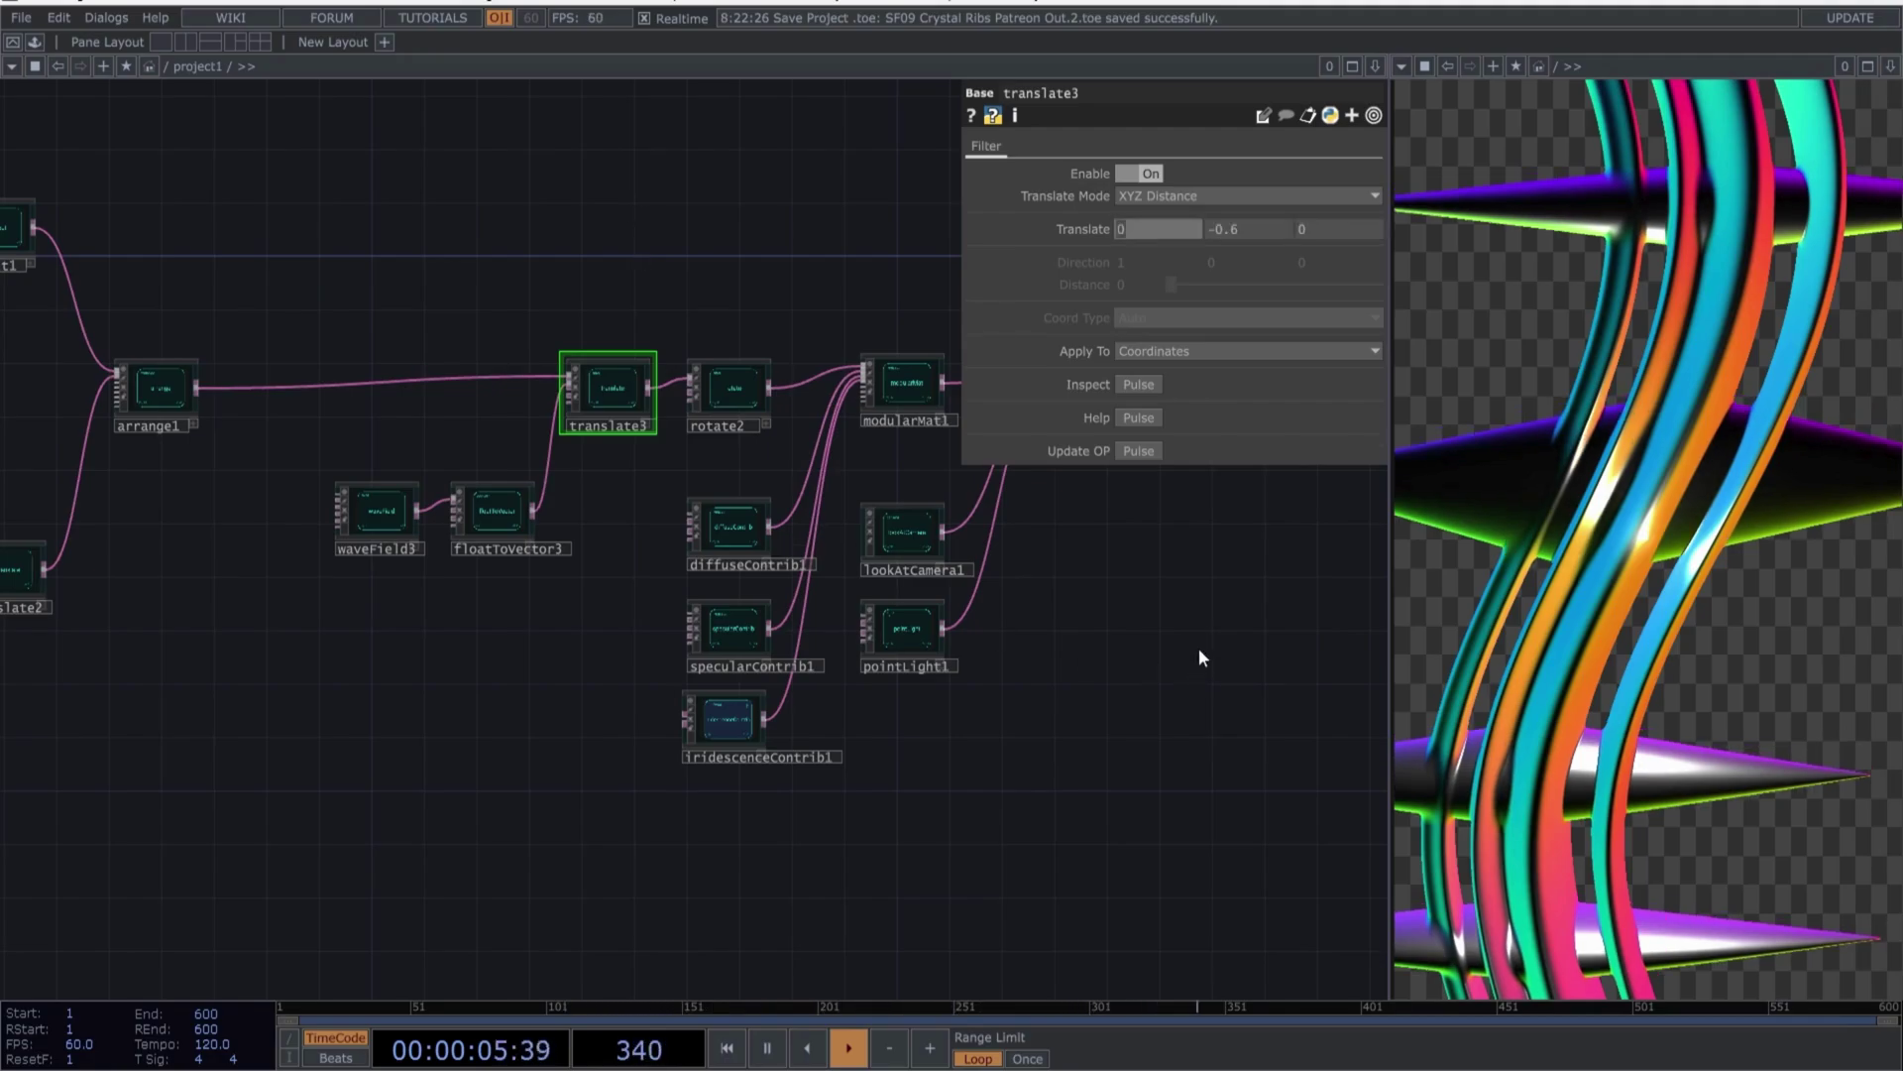
drag(1193, 658, 412, 374)
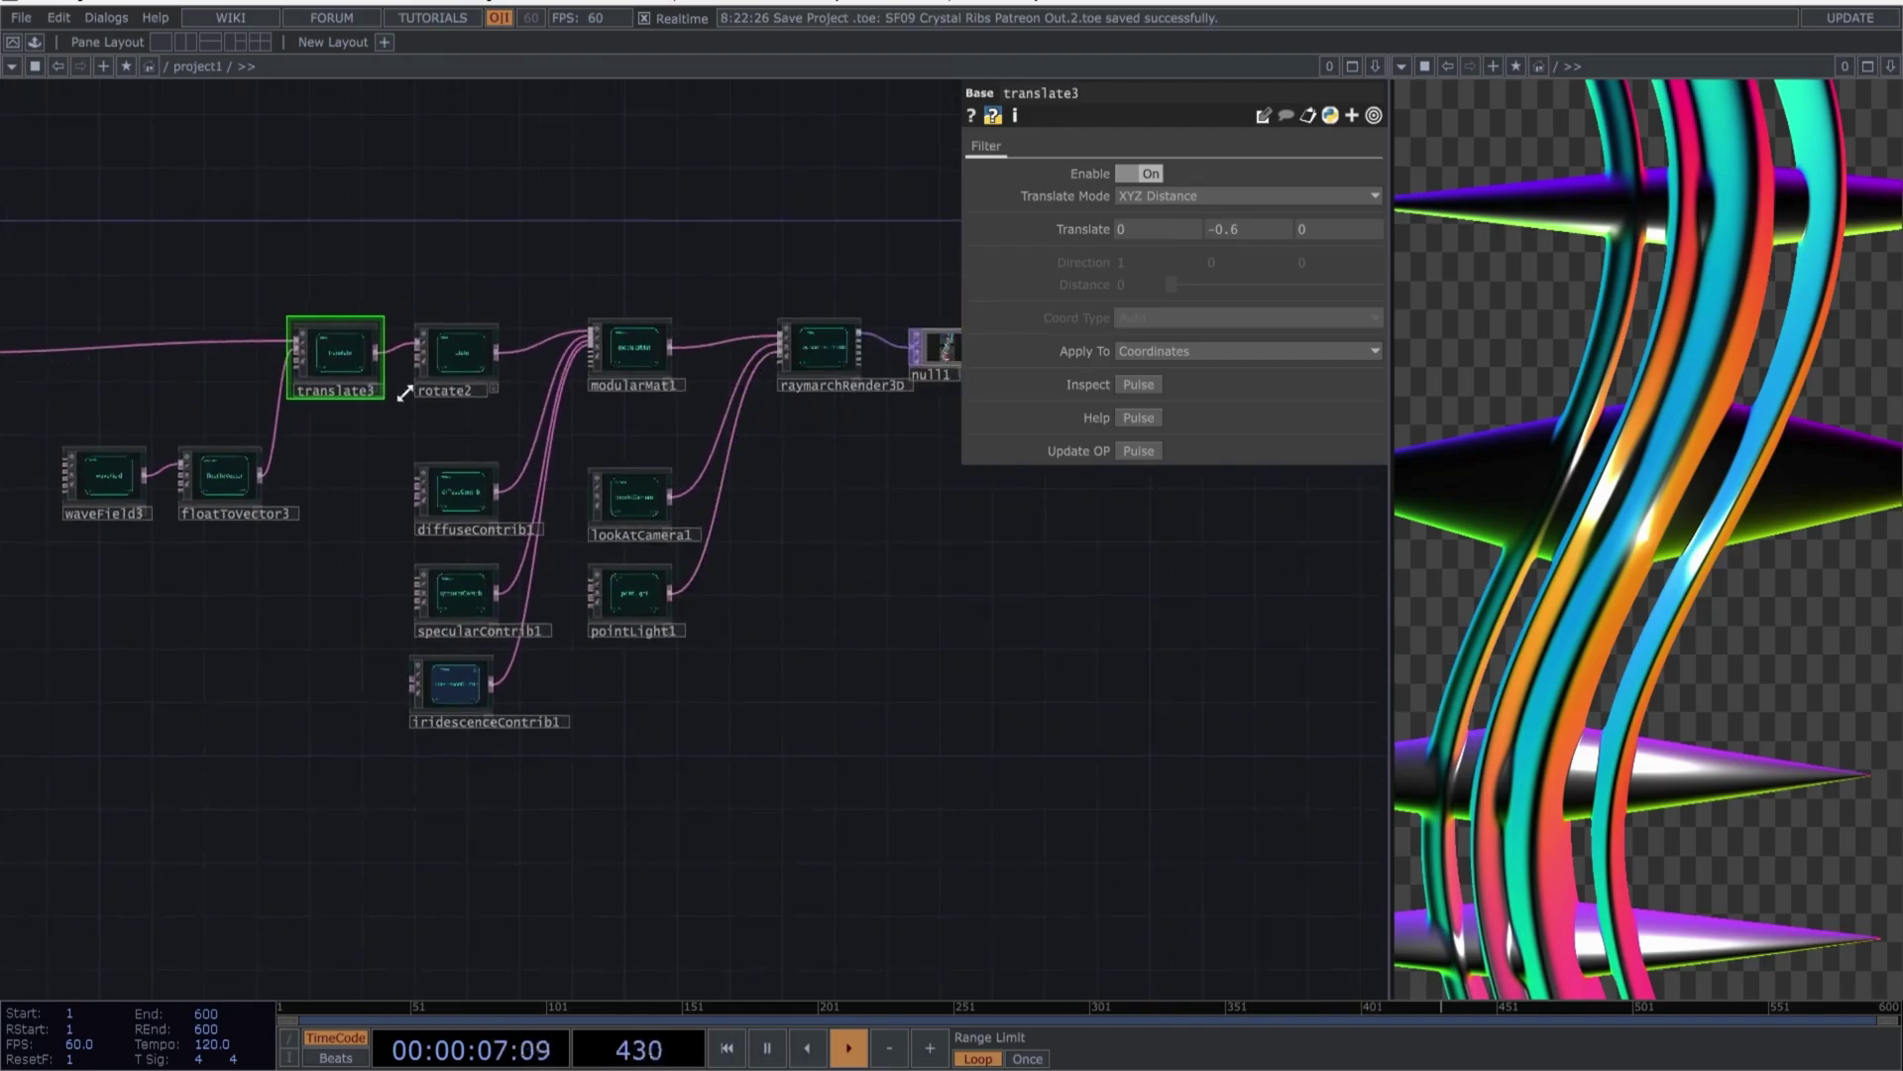
click(456, 355)
click(458, 491)
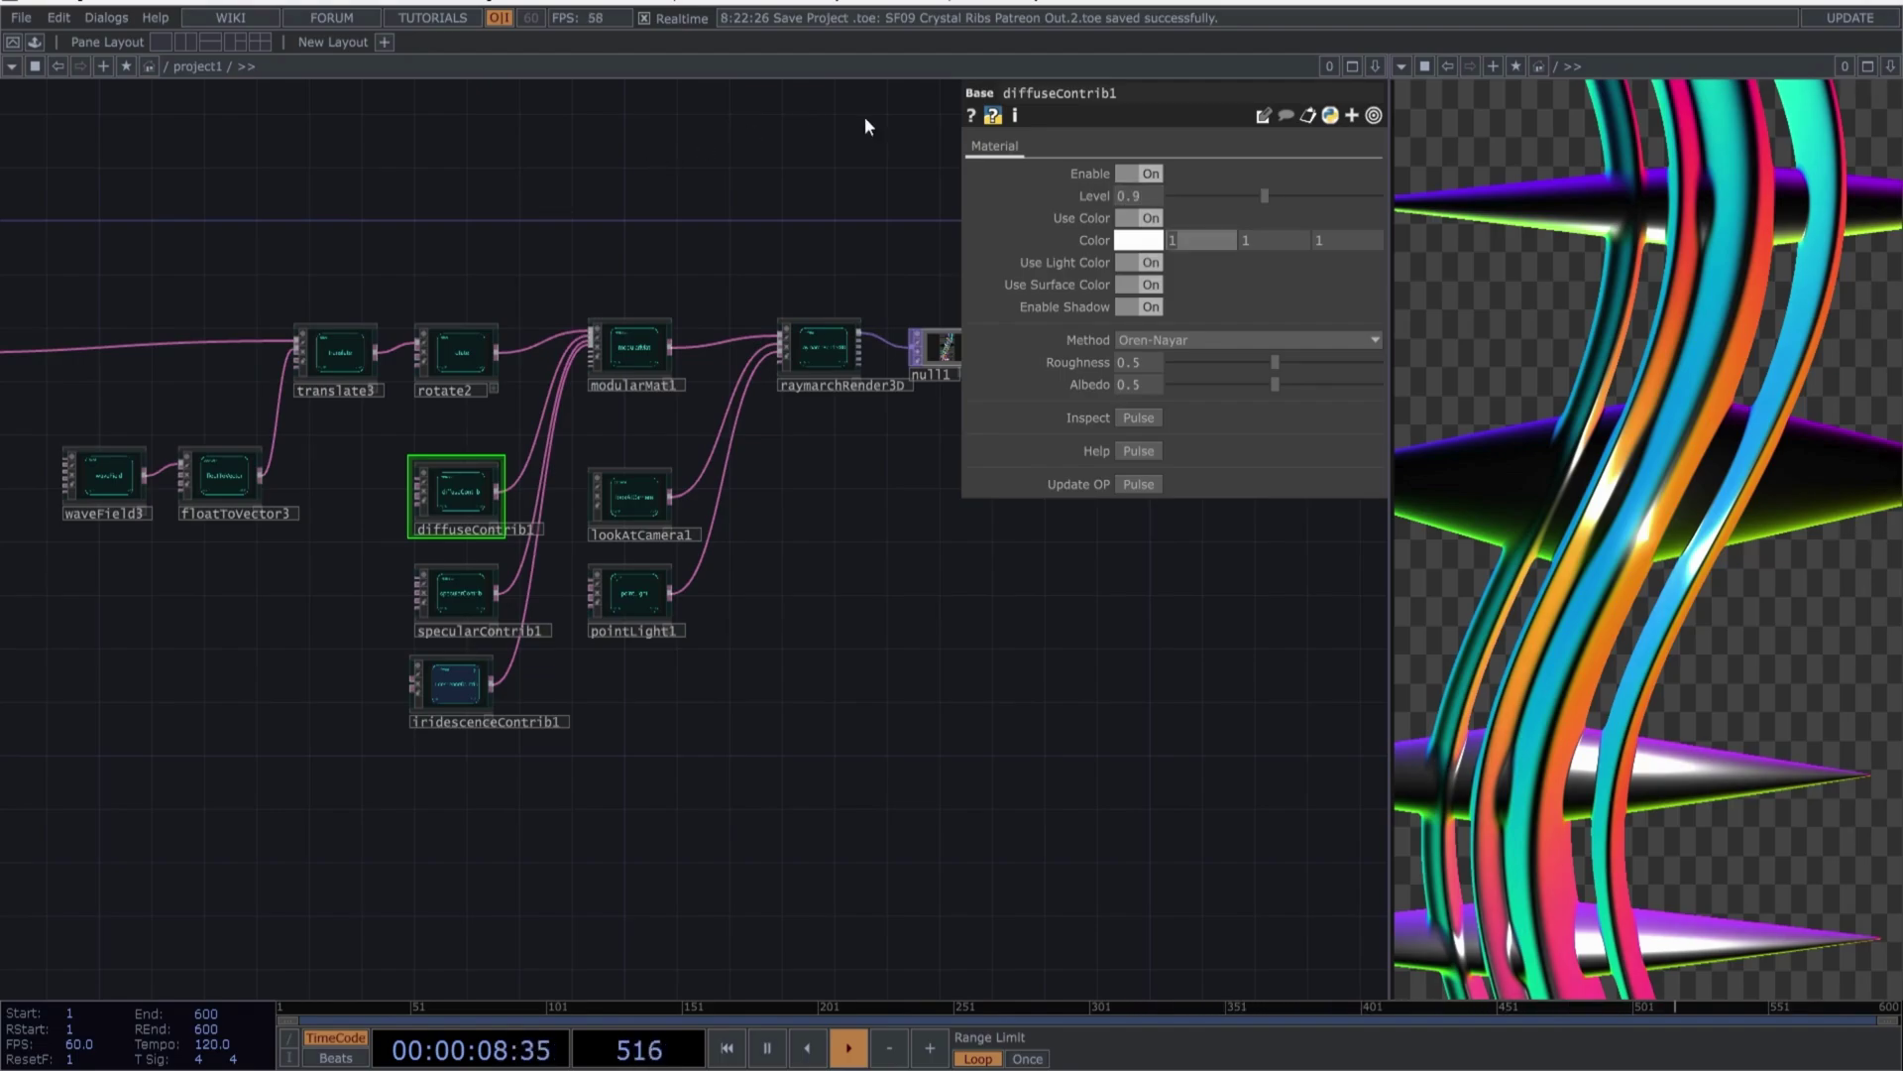
click(442, 570)
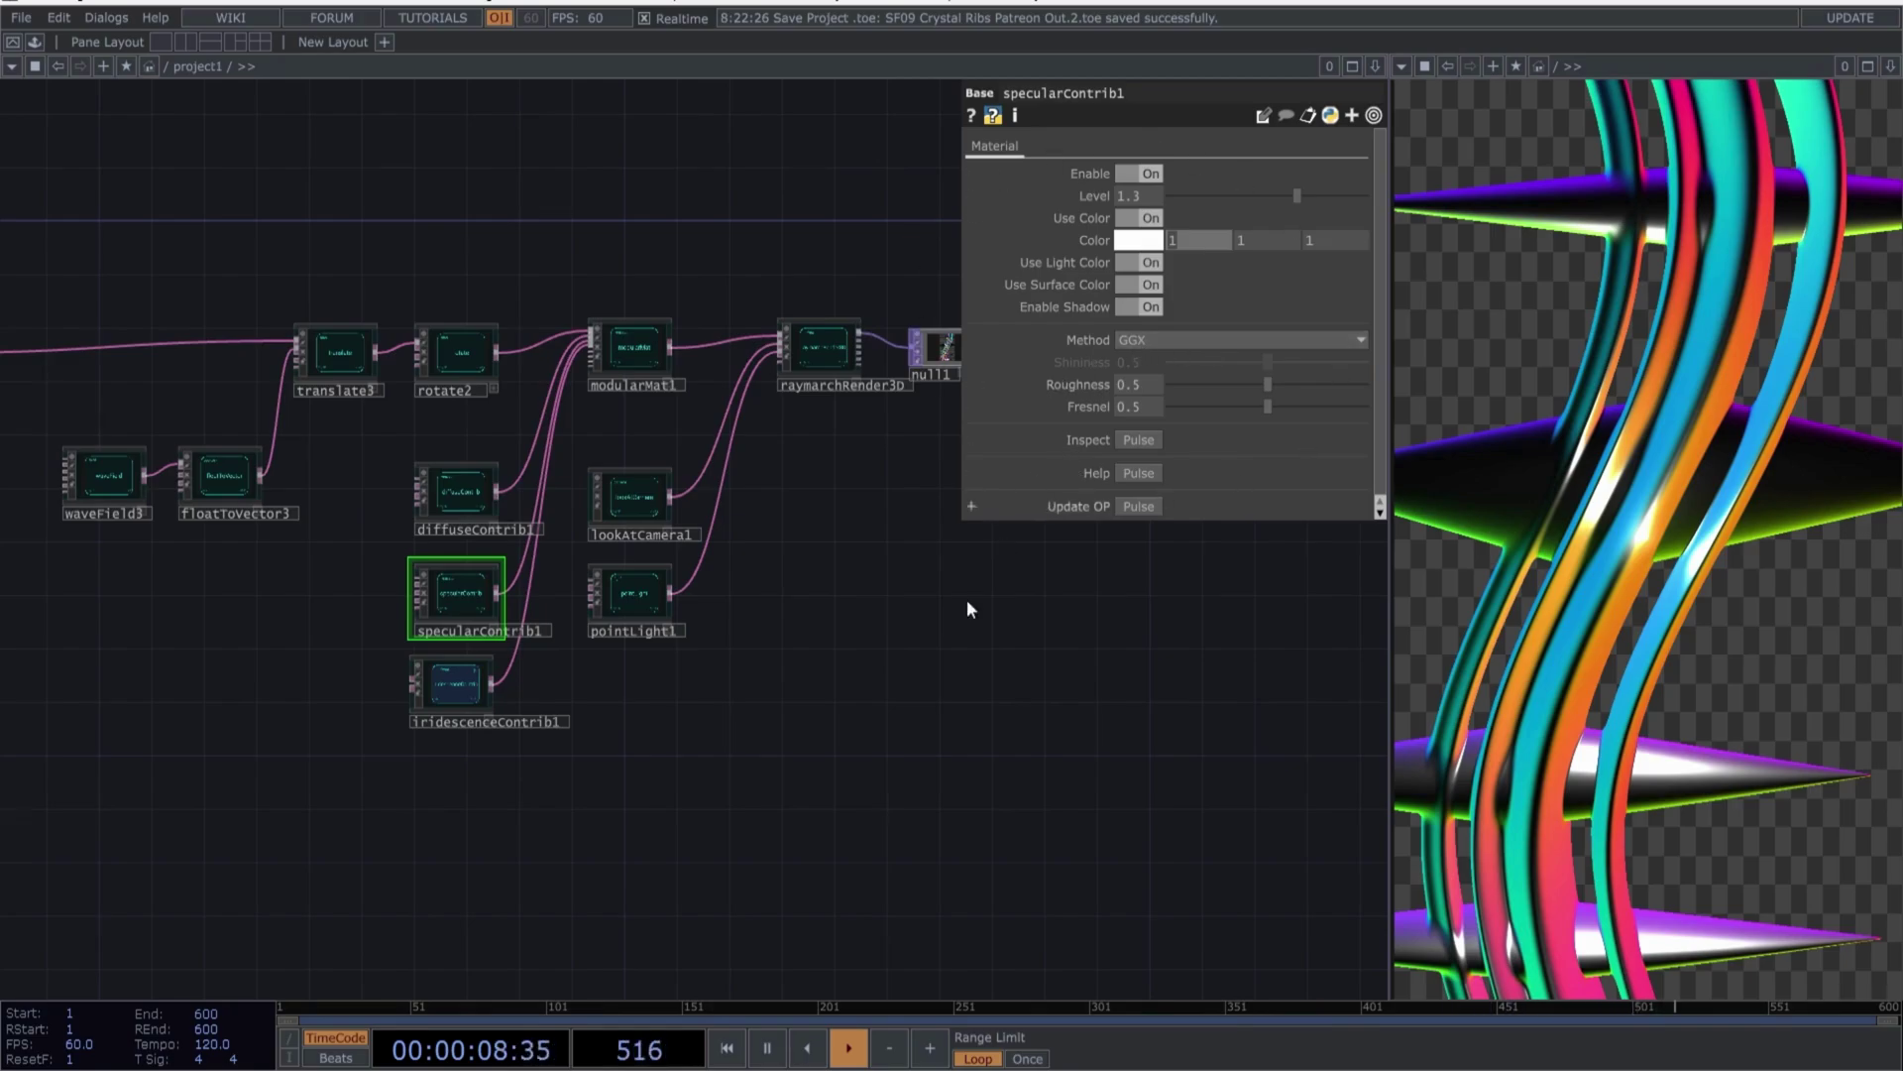
Widen lookAtCamera1's field of view to 100 and check pointLight1
drag(984, 657, 810, 651)
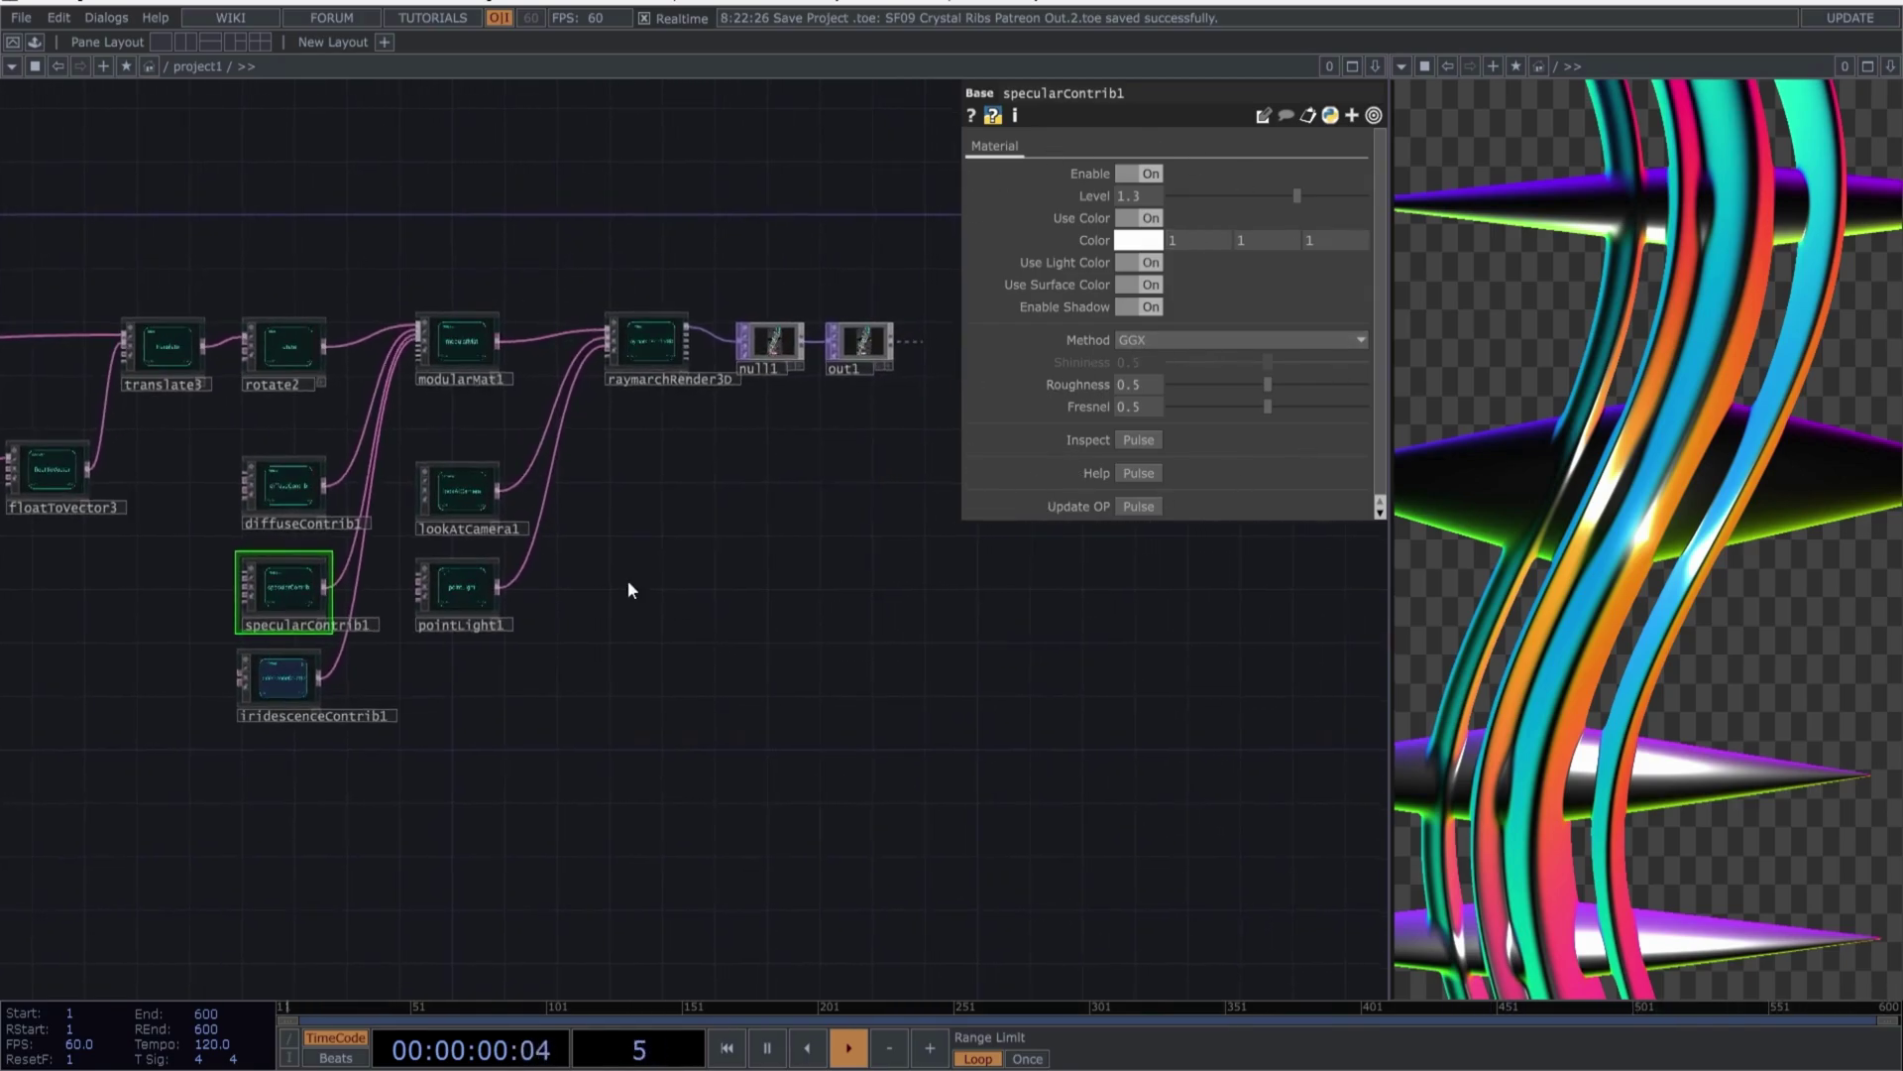
click(462, 489)
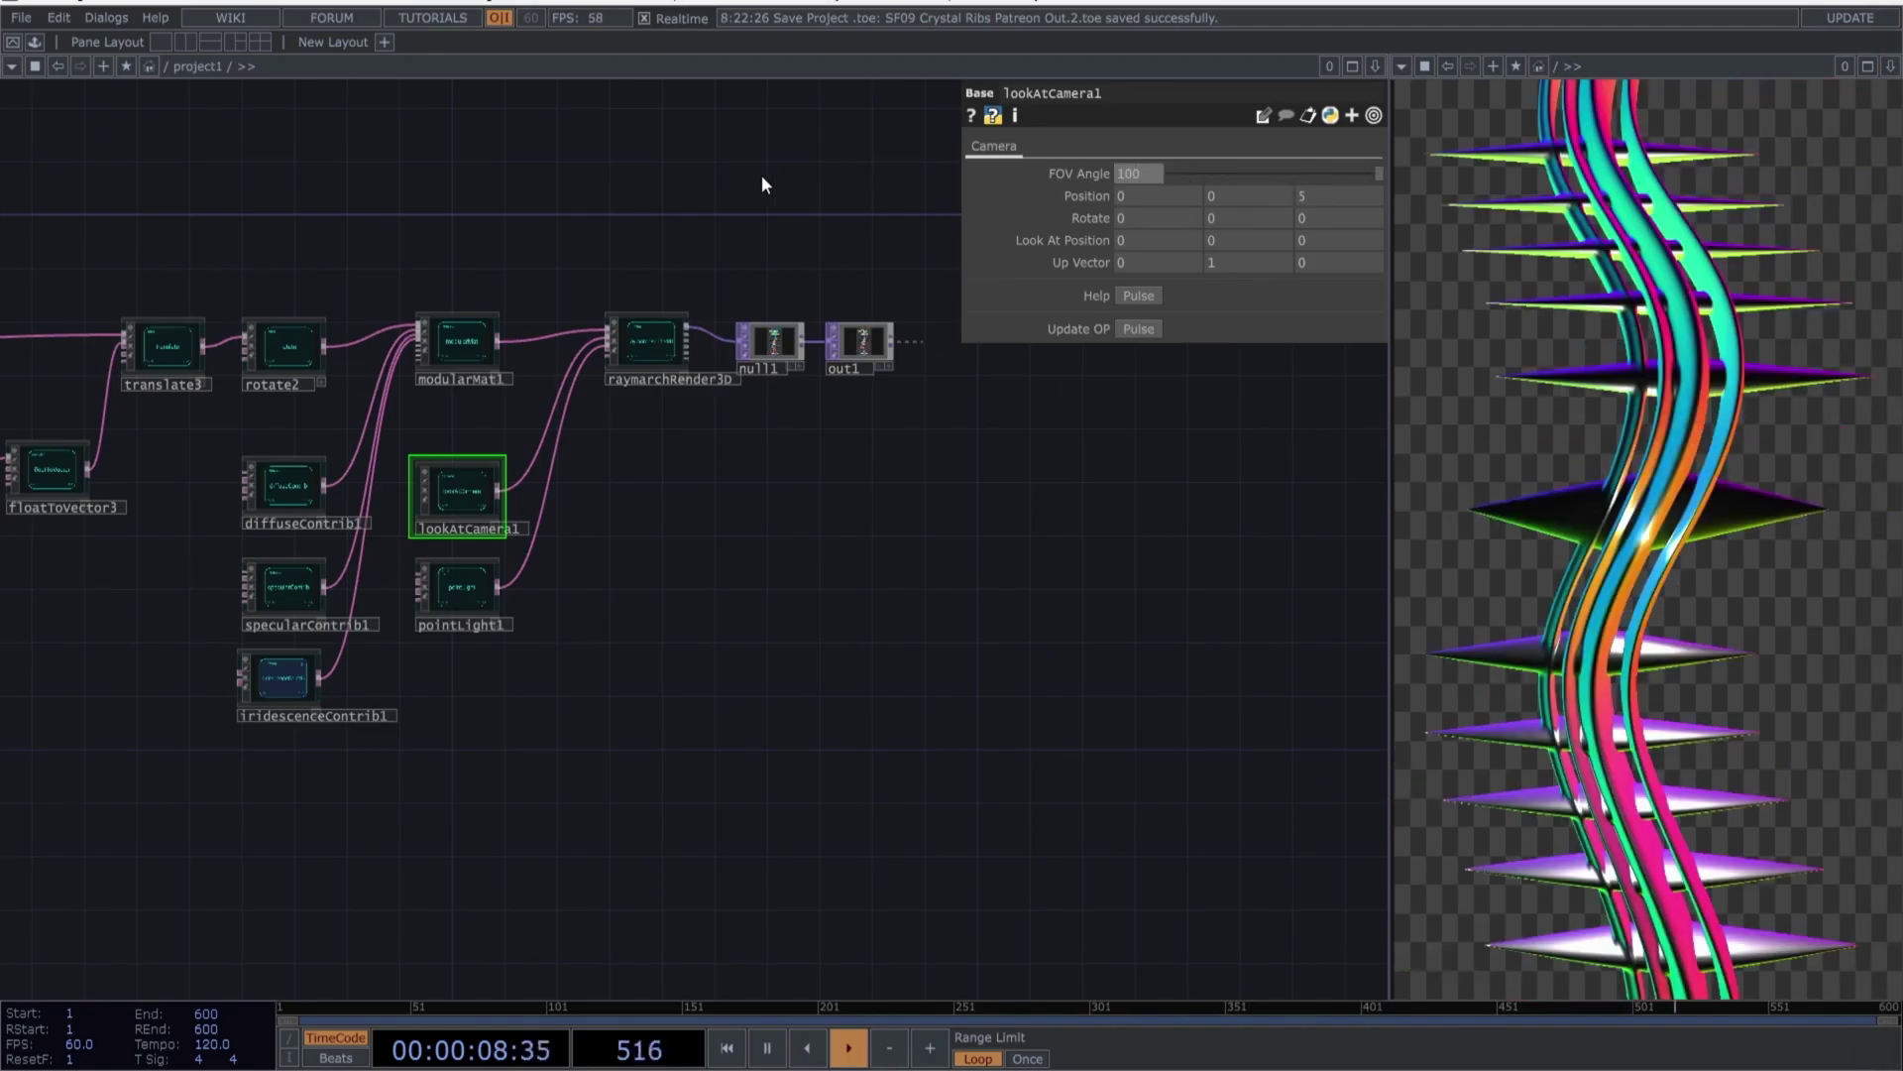
click(458, 591)
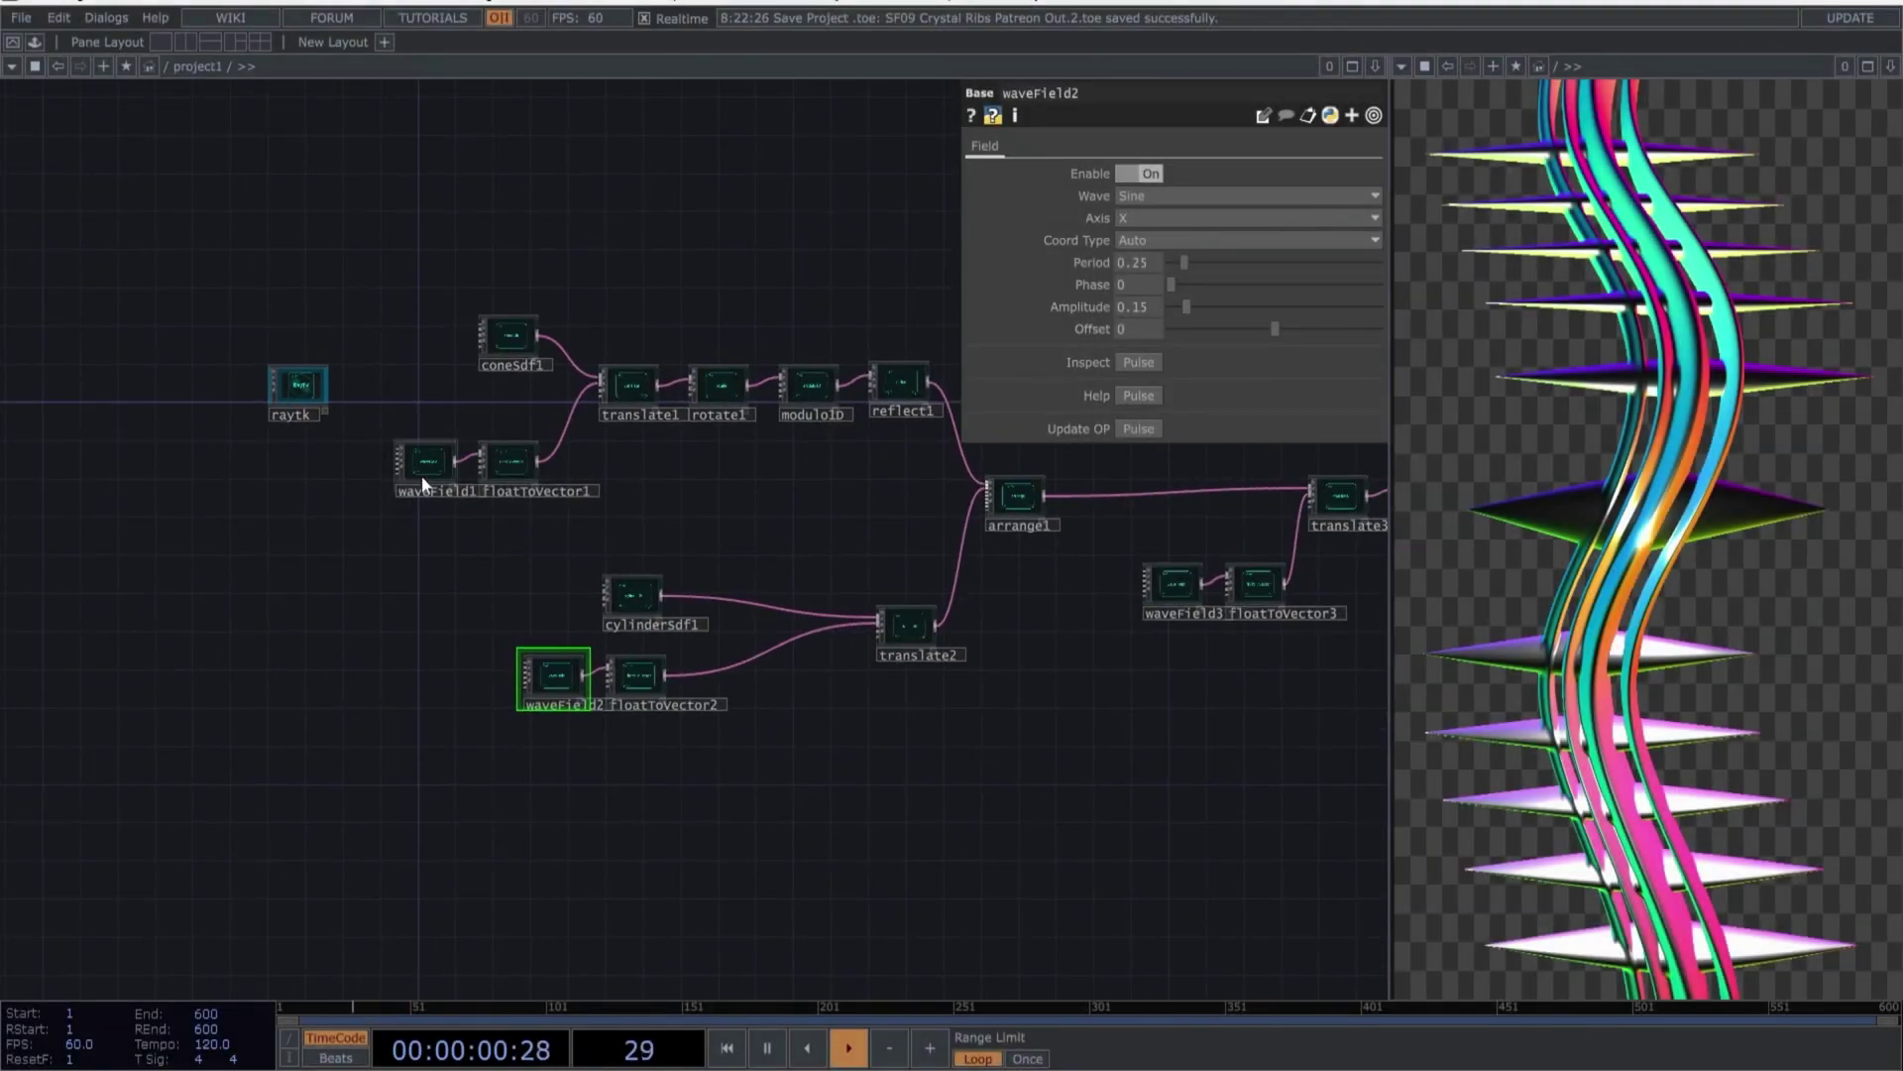
Switch waveField1's wave axis to Y
click(422, 480)
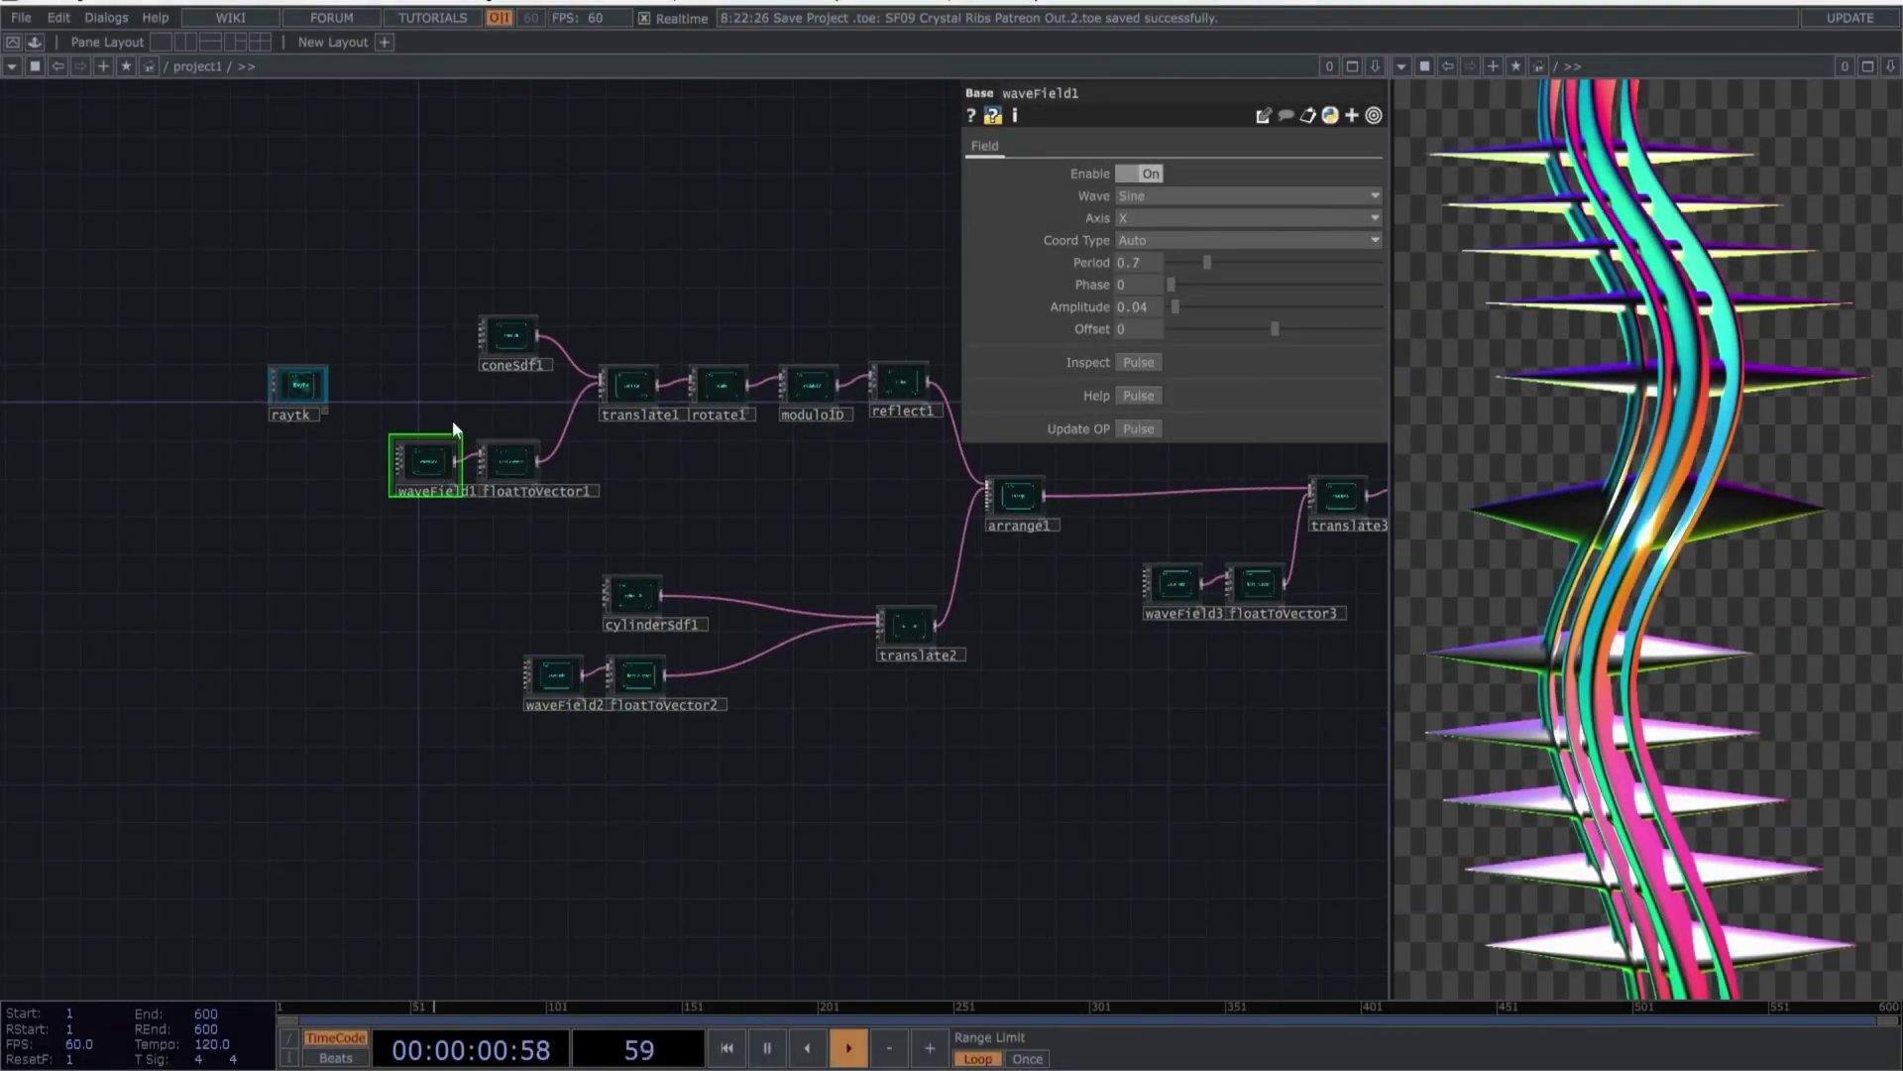
click(1144, 218)
click(1132, 260)
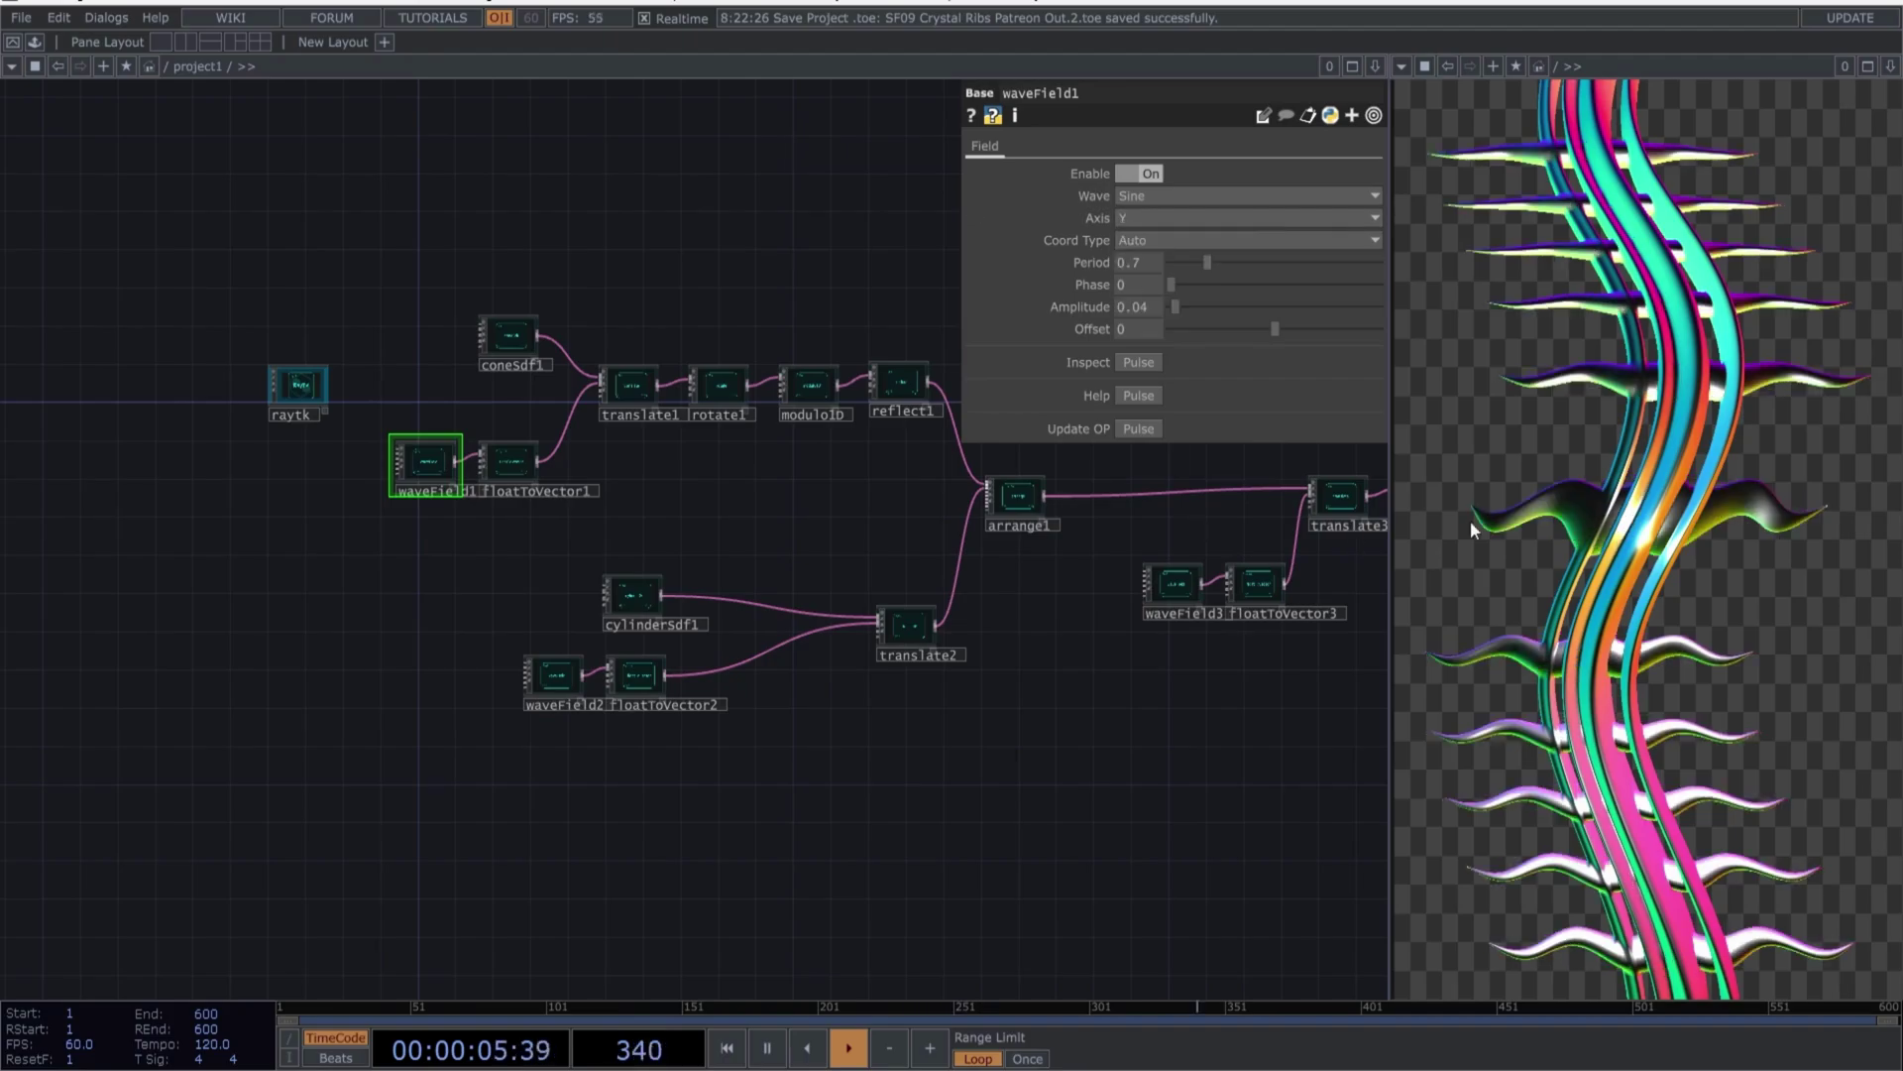
Switch waveField2's axis to Y and lengthen its period
click(550, 672)
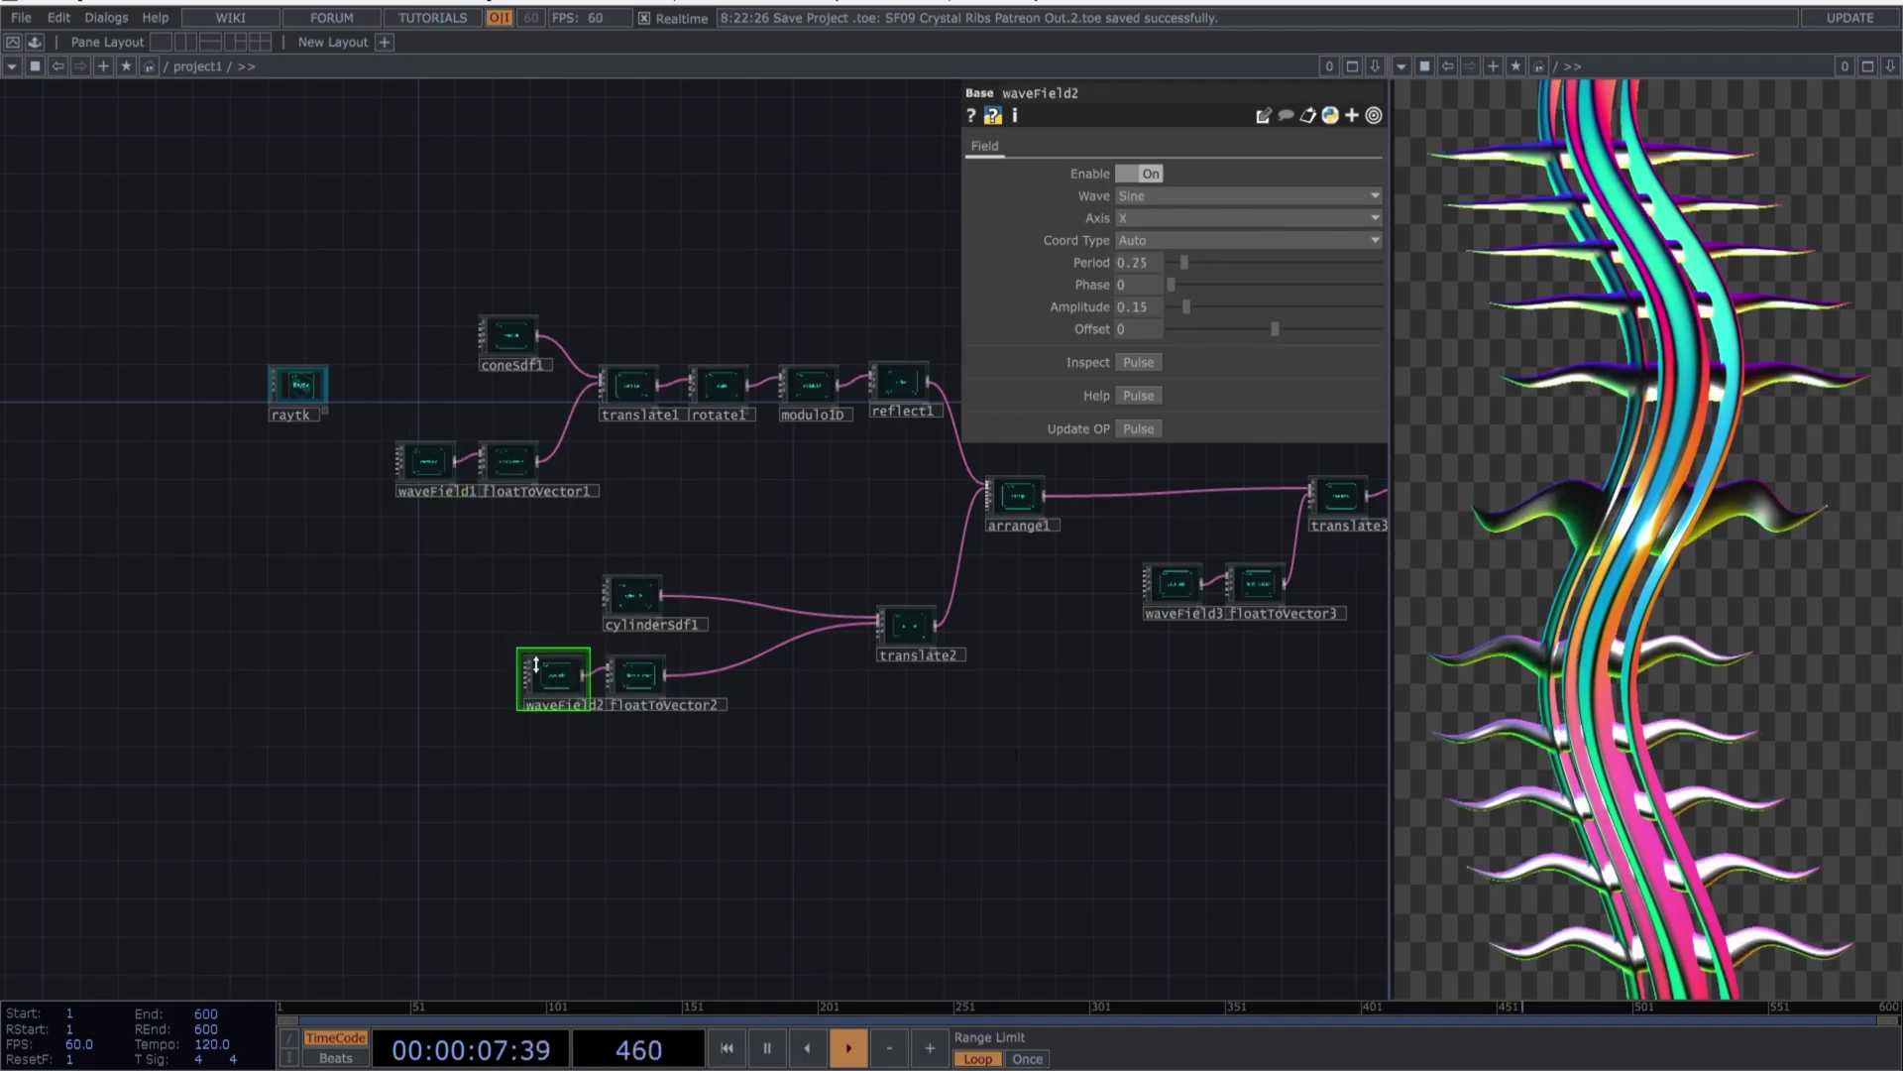
click(1214, 217)
click(1130, 260)
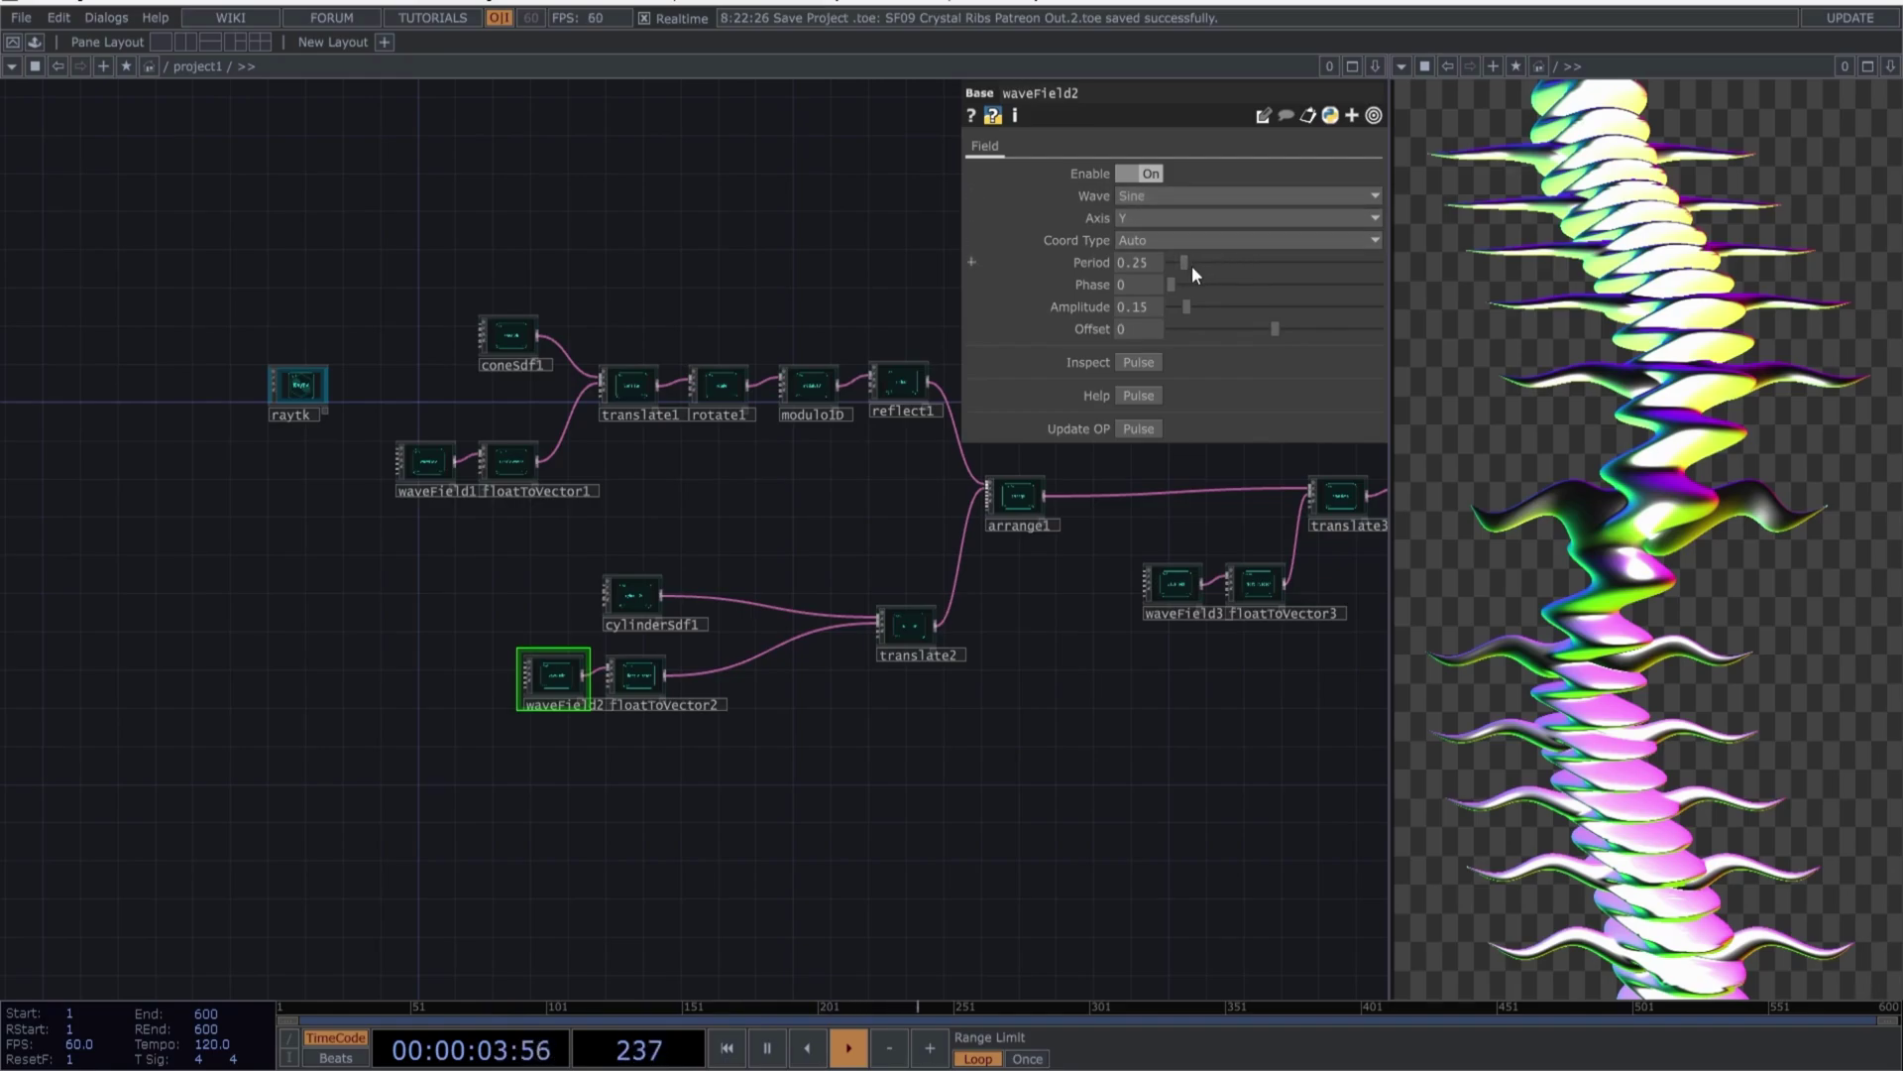
mouse_move(1192, 265)
mouse_down()
mouse_move(1235, 269)
mouse_move(1200, 266)
mouse_up()
Lengthen waveField2's period to 0.54
scroll(1053, 733, down, 3)
drag(1054, 731, 777, 722)
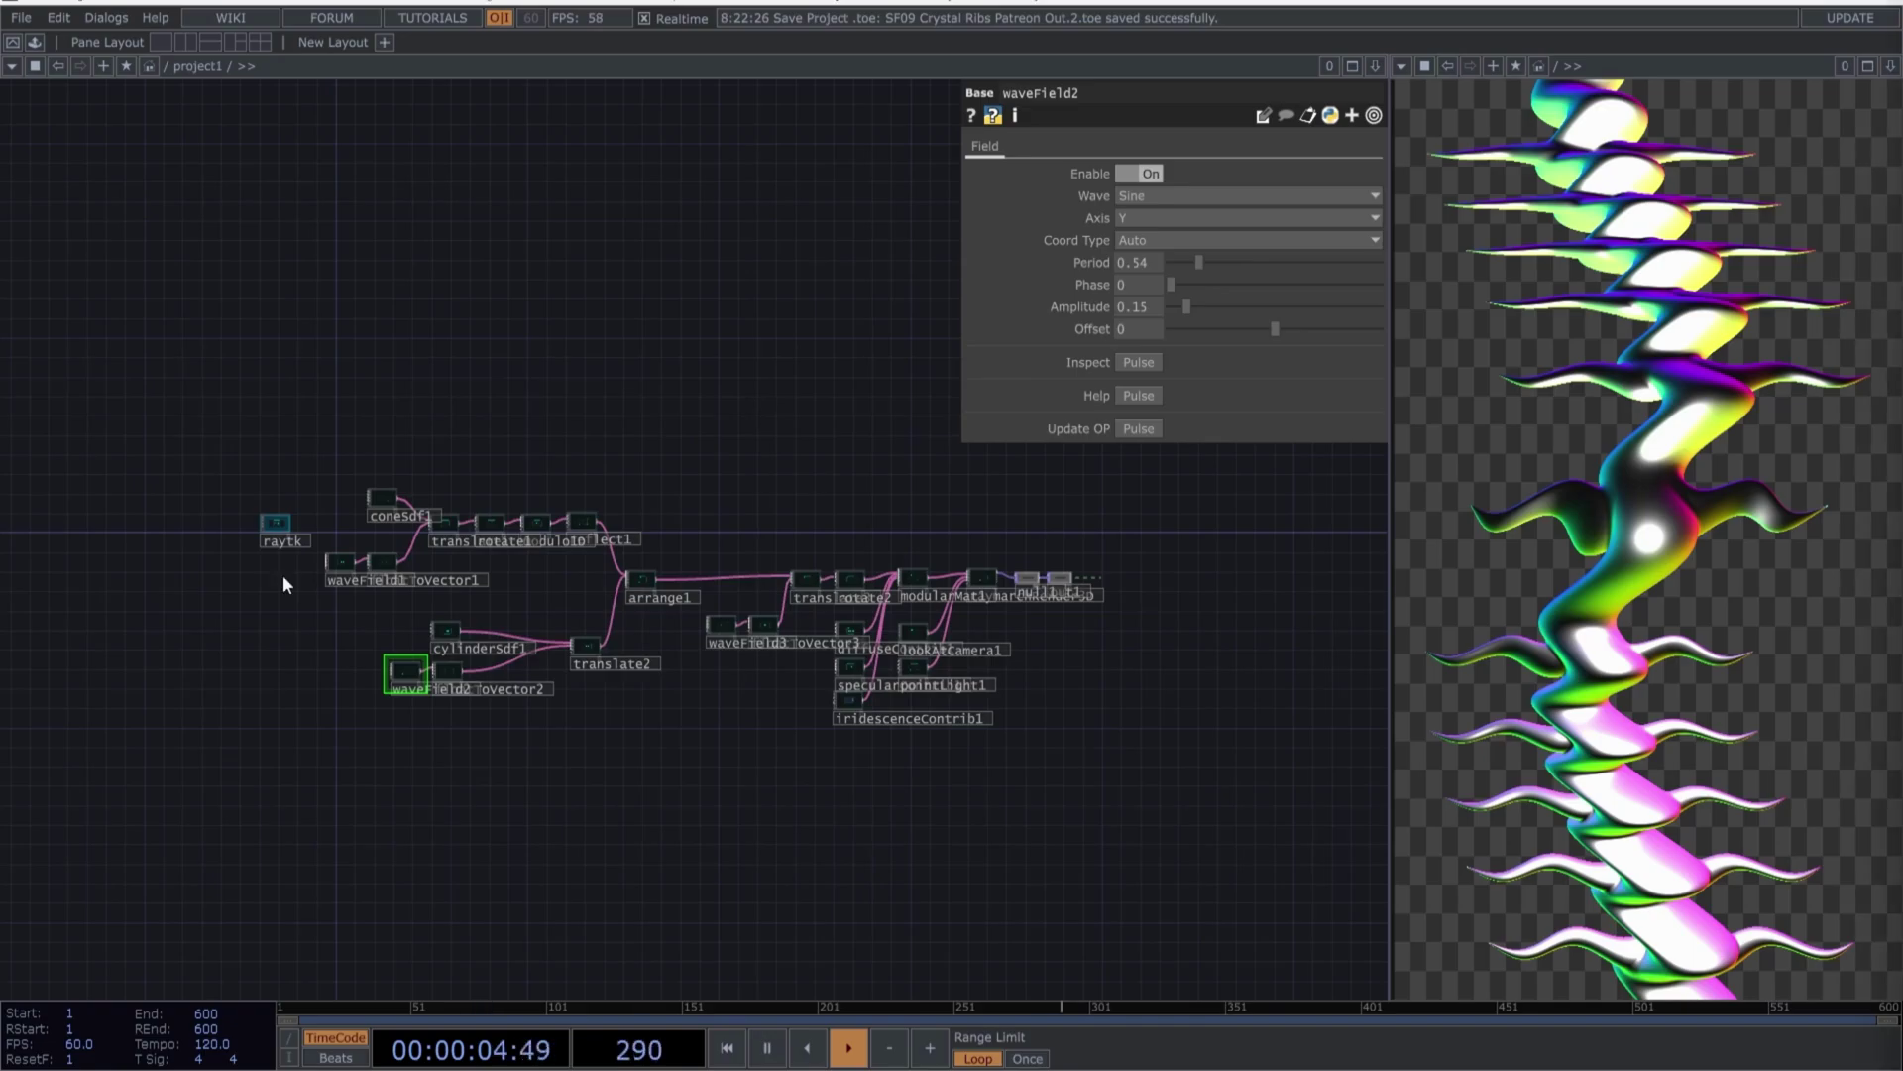
scroll(282, 575, up, 4)
scroll(283, 575, up, 3)
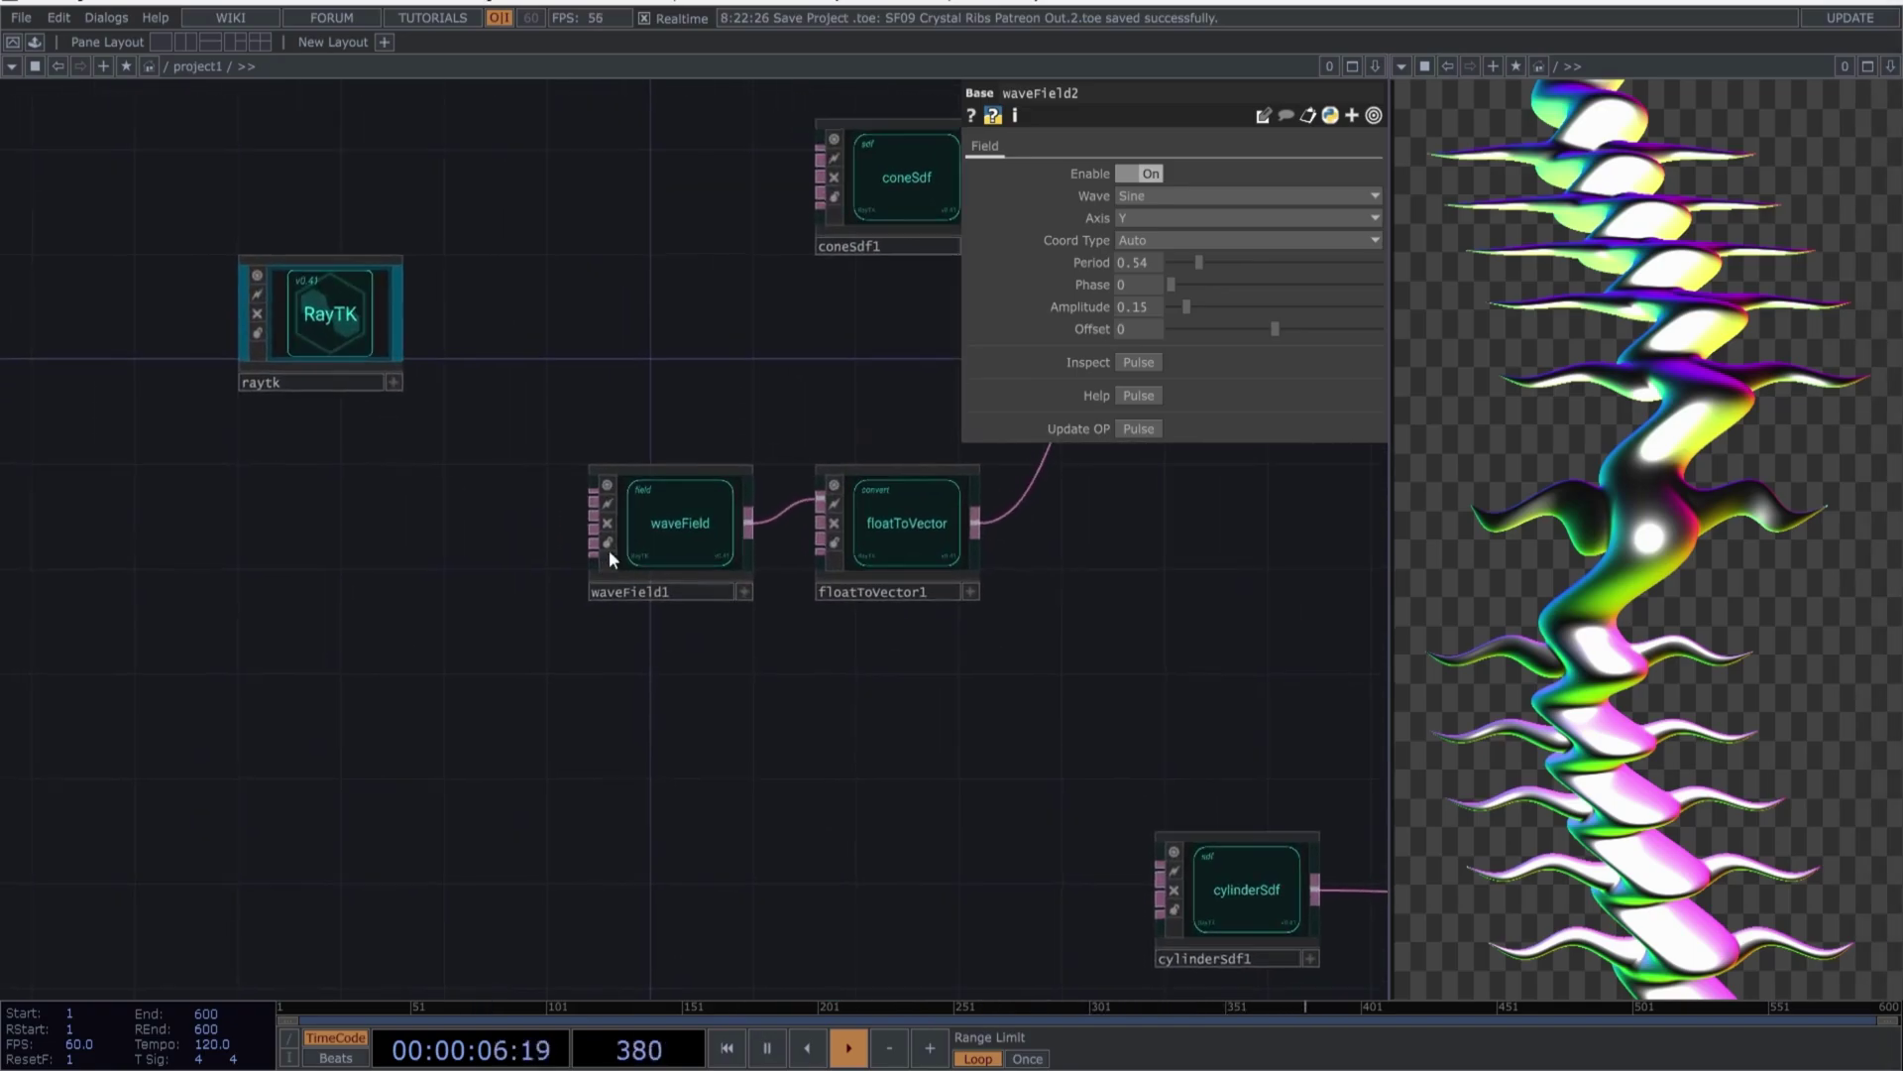
Animate waveField1's Phase with a speed generator from the RayTK menu
click(646, 538)
key(Caps_Lock)
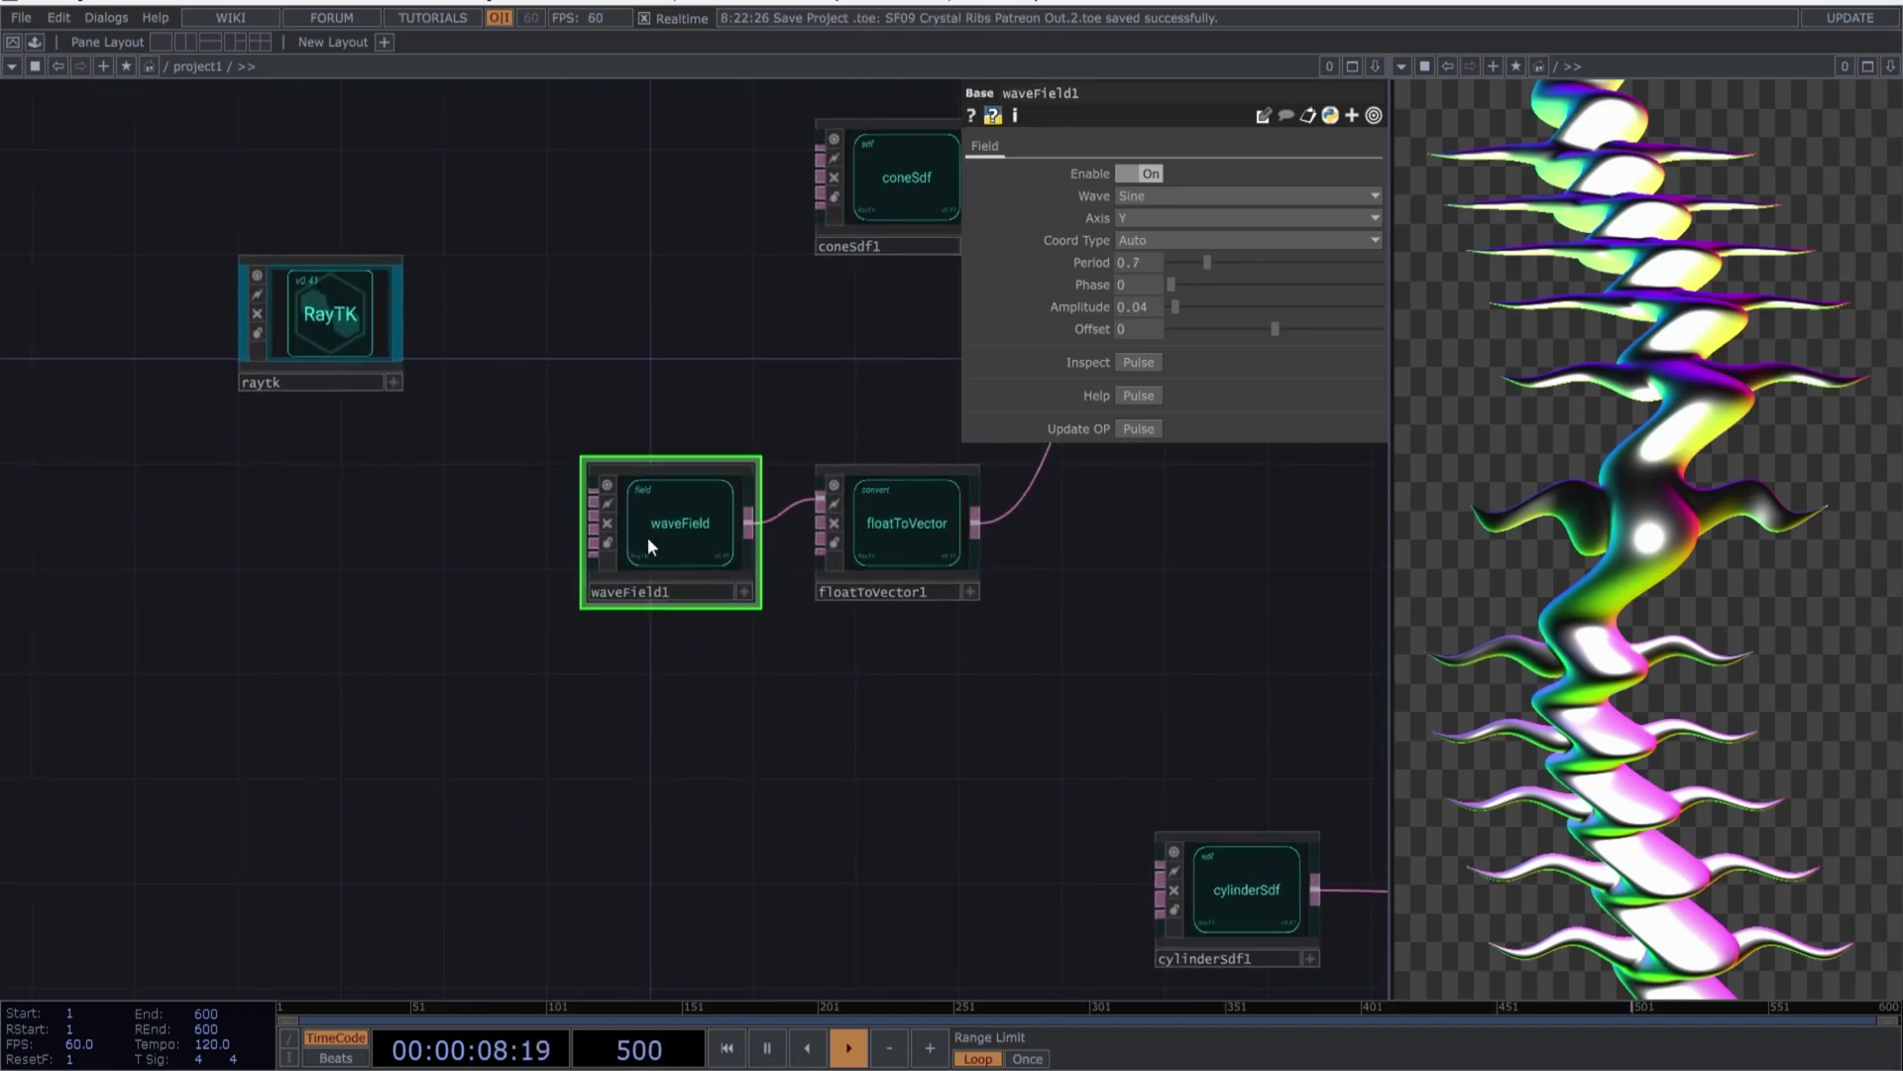
right_click(649, 540)
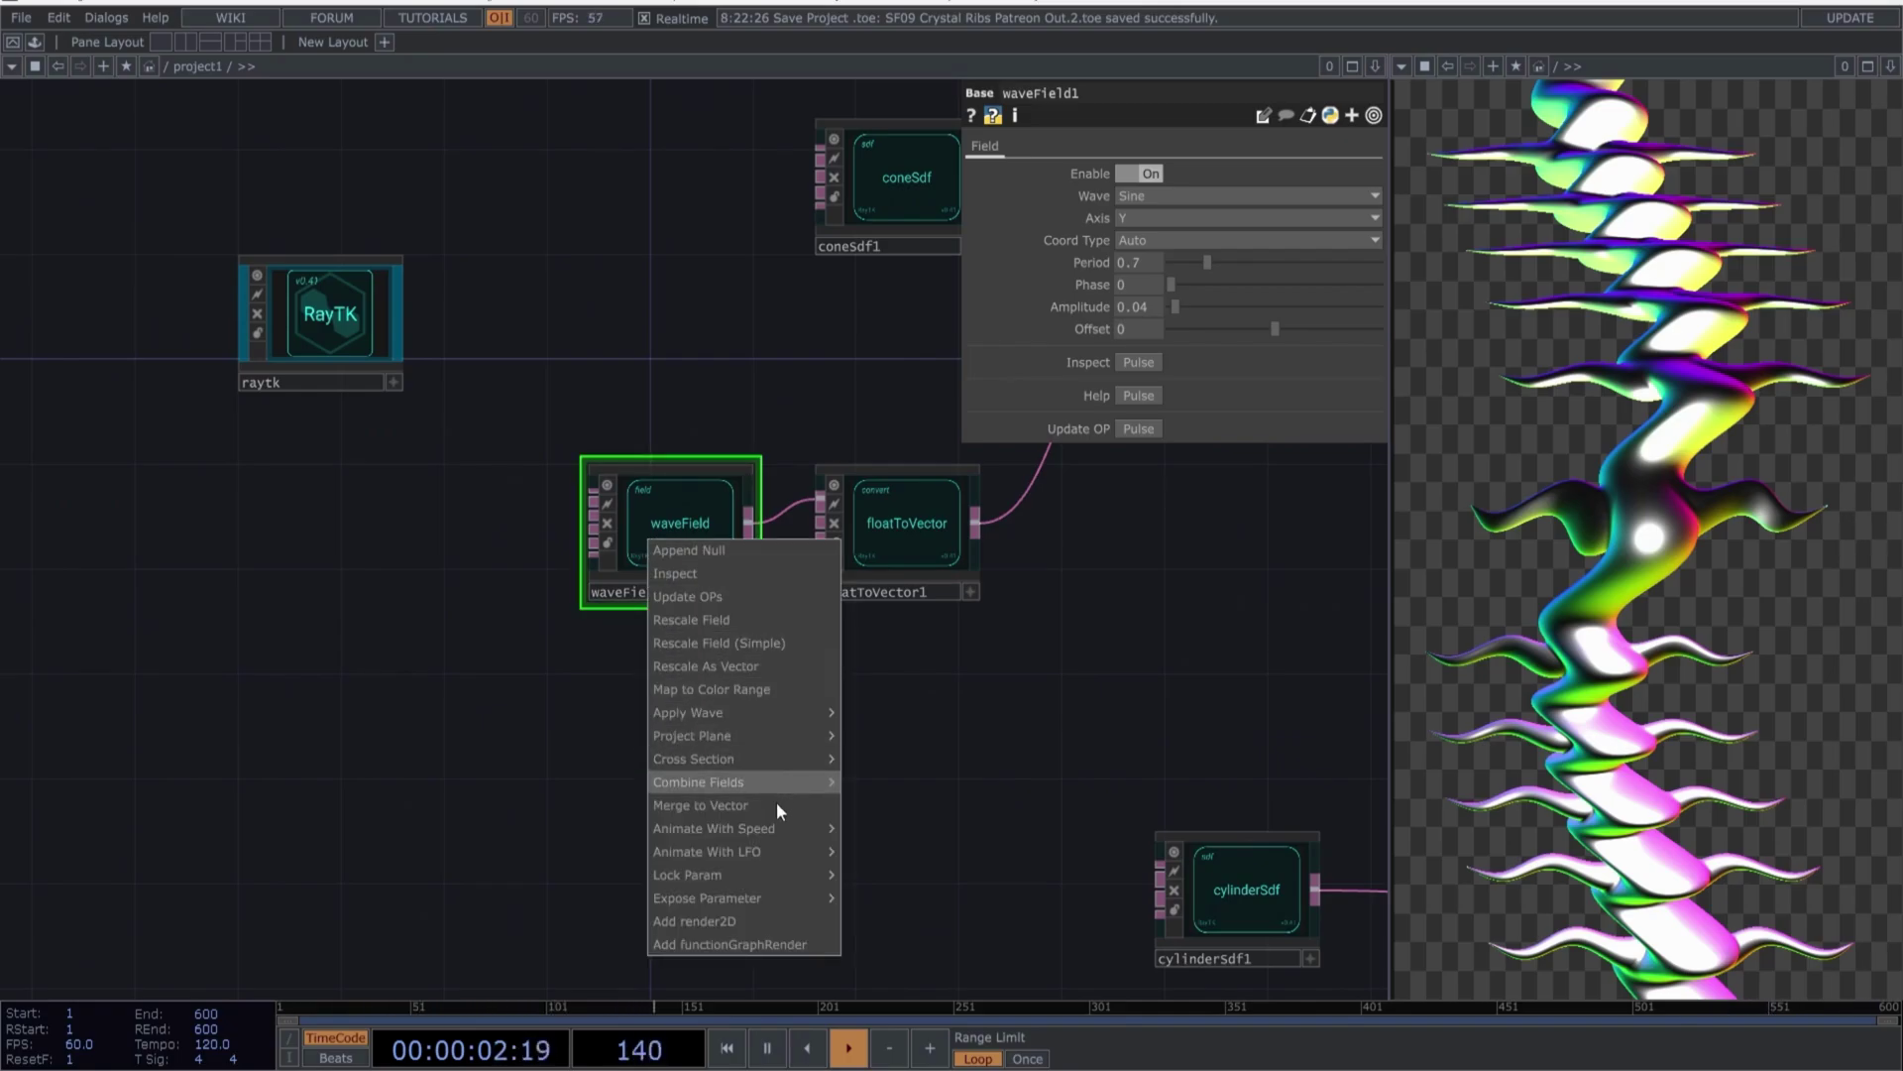
mouse_move(782, 828)
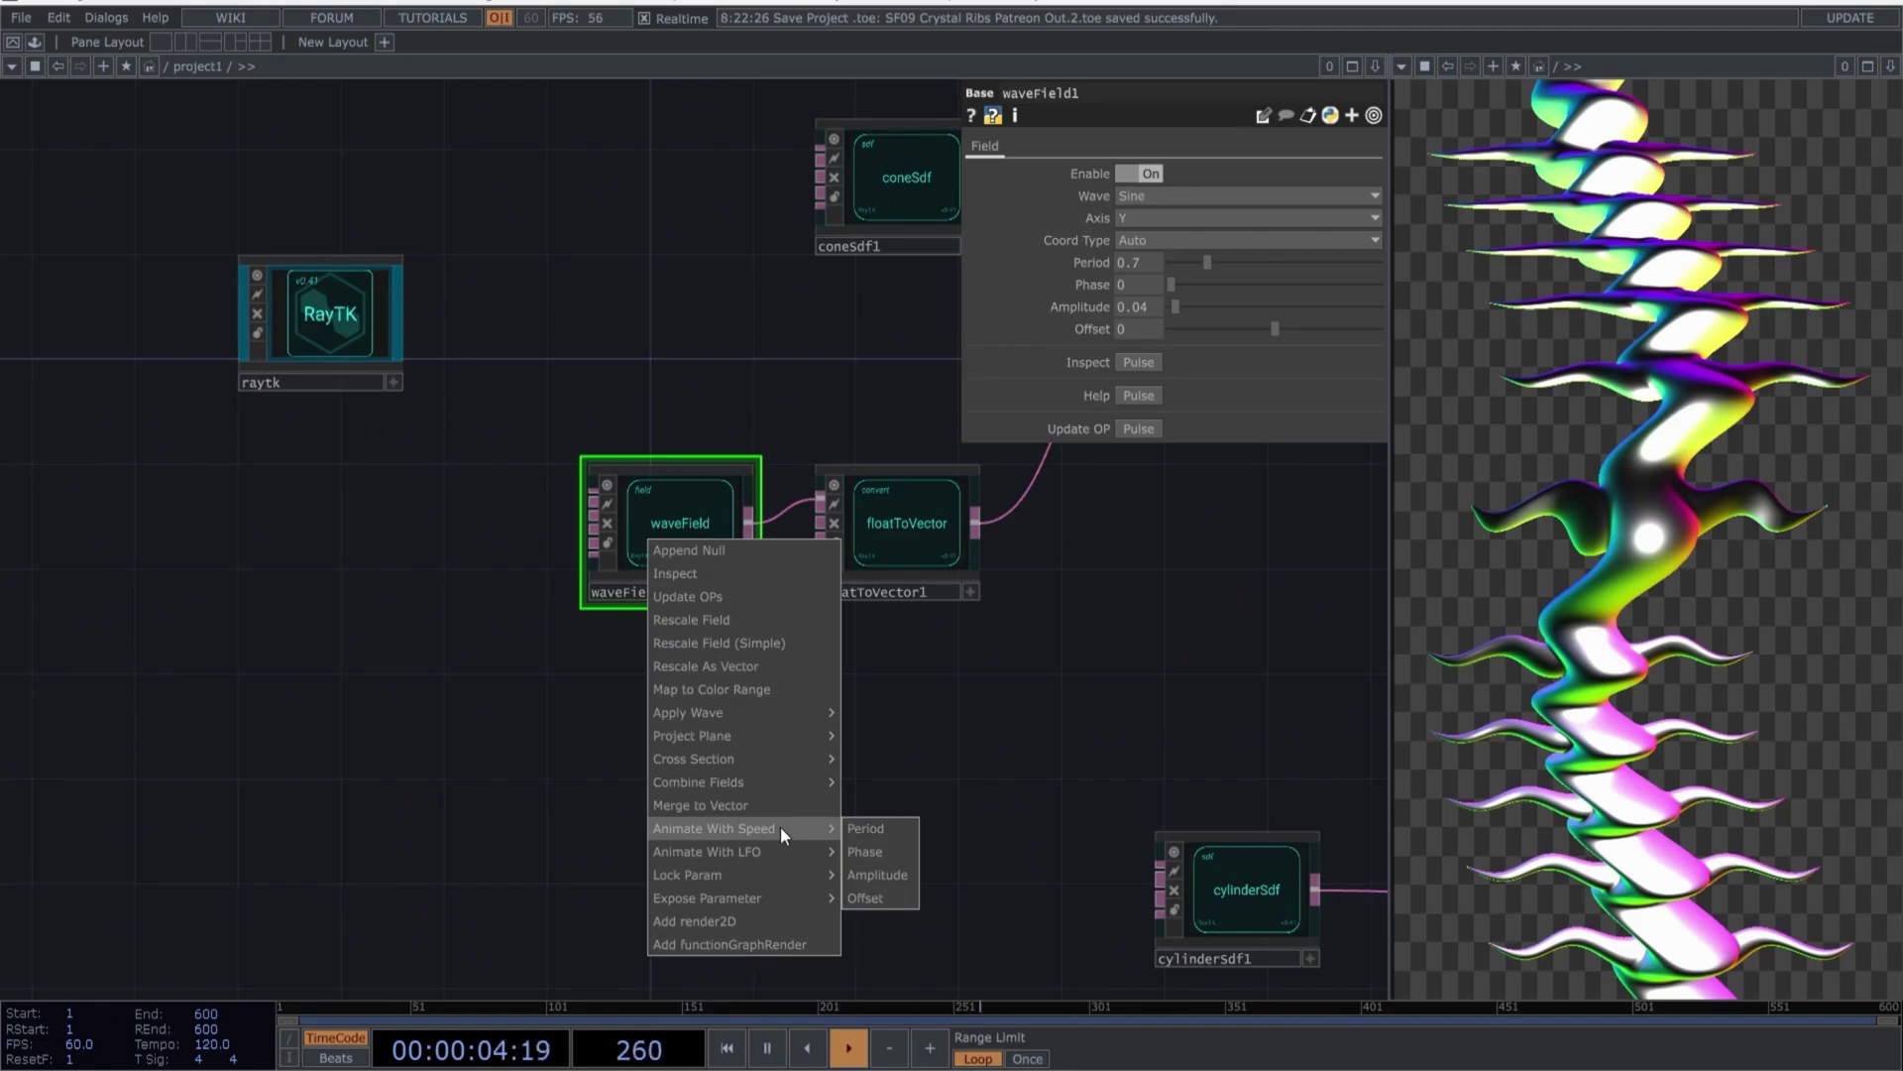
click(883, 851)
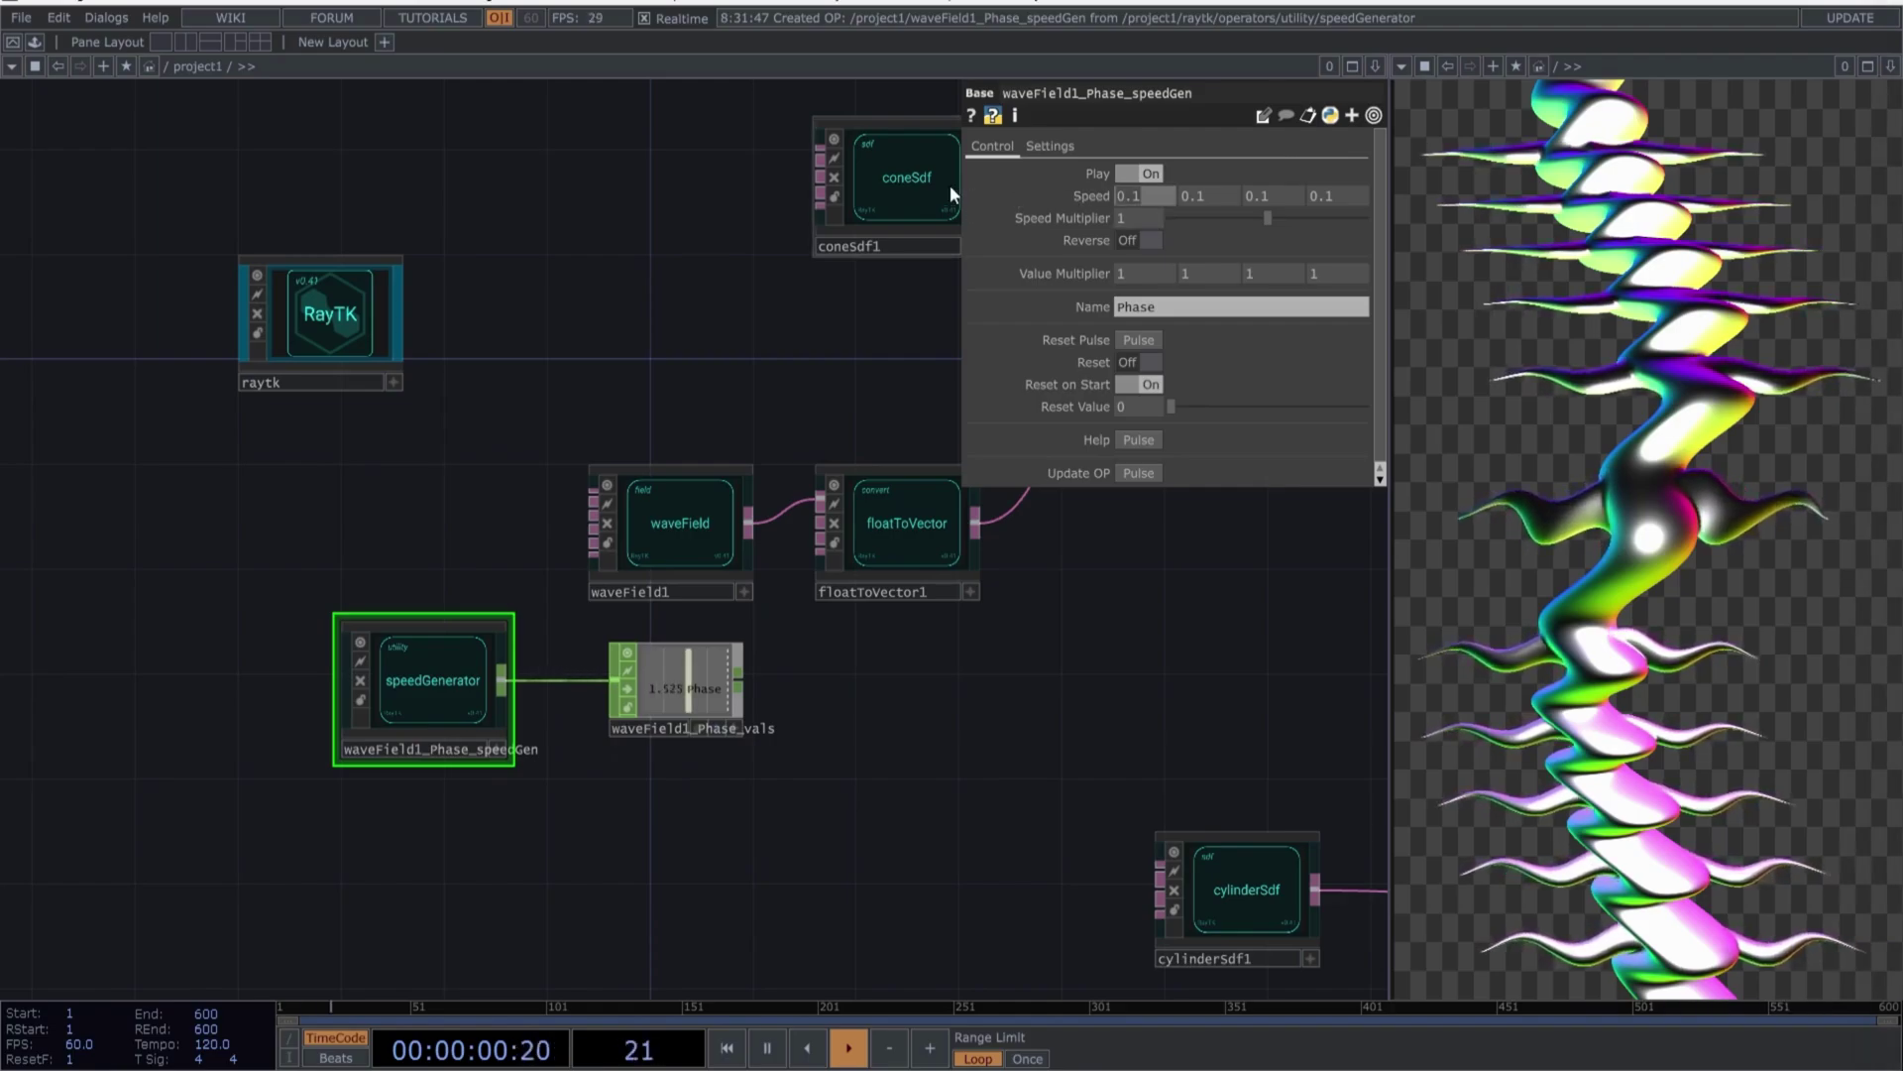
Set all three speed generator Speed values to 0.2
drag(1140, 194, 1143, 196)
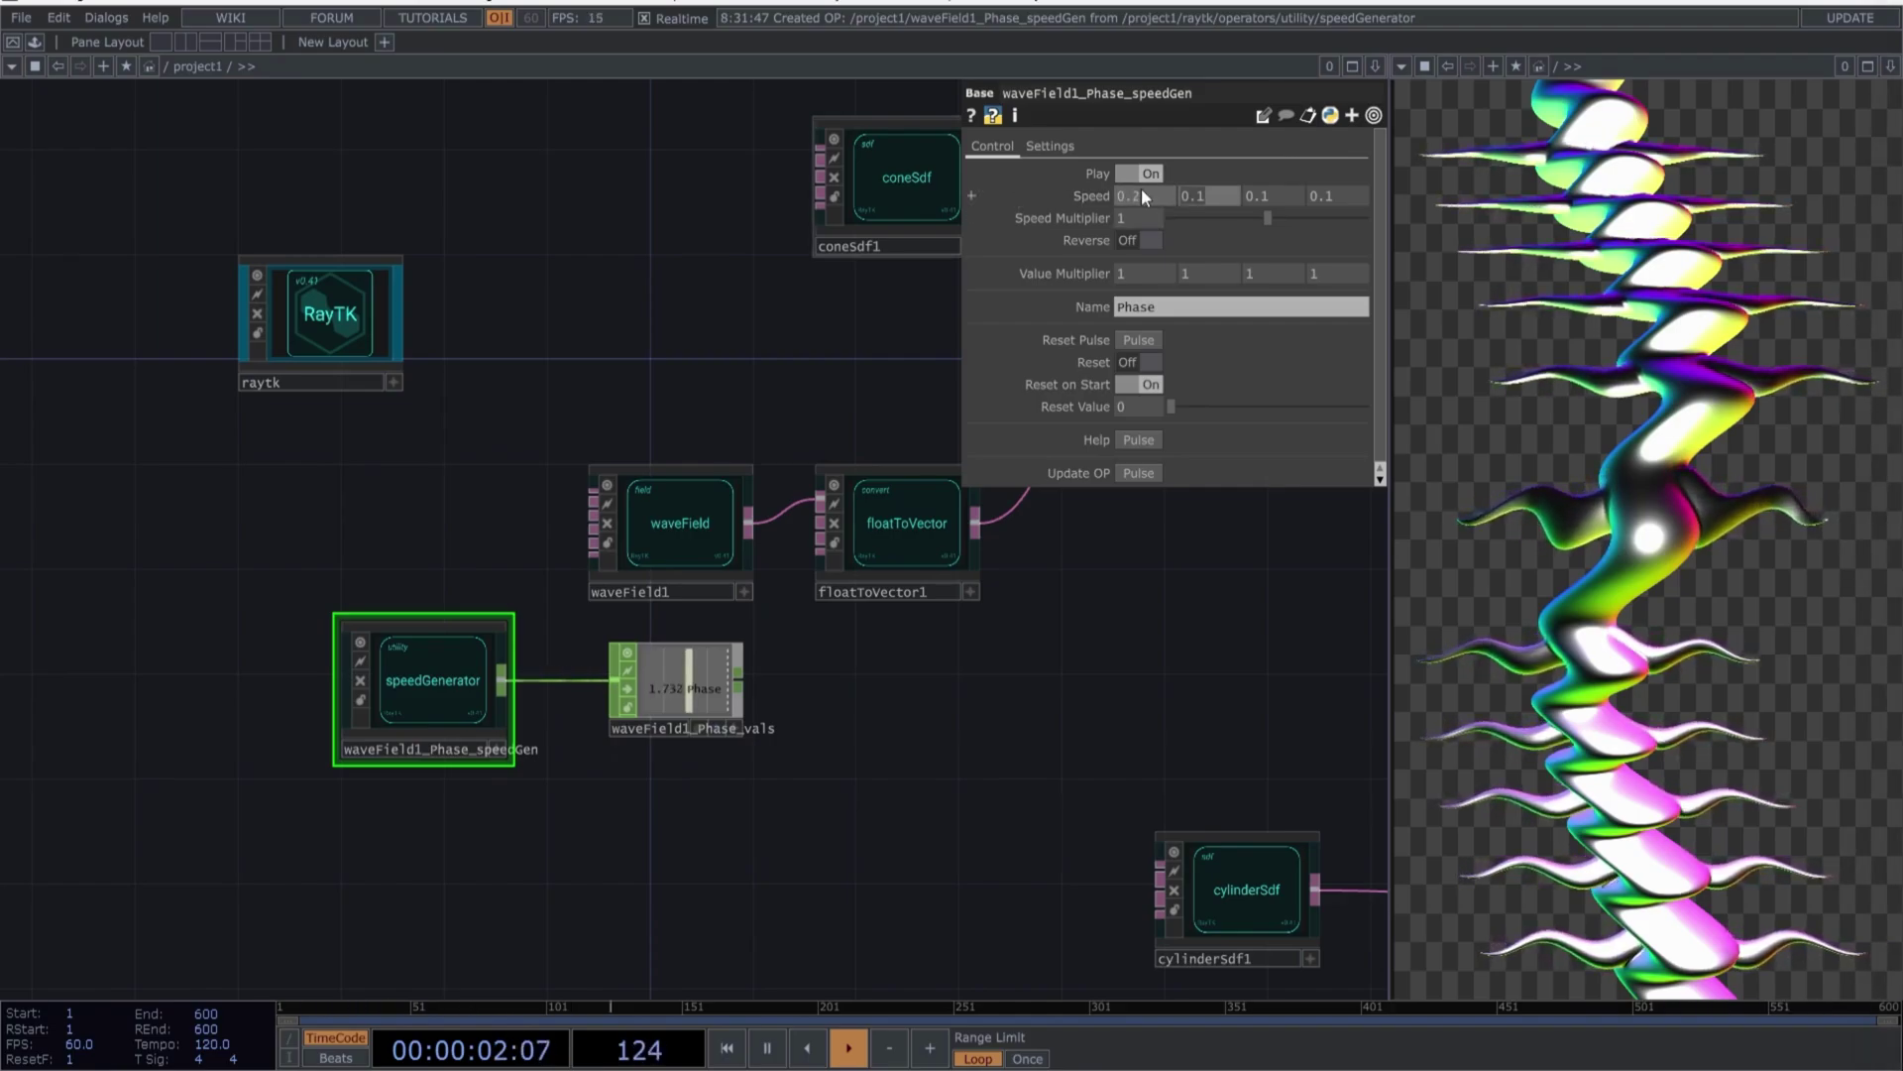
text(0.2)
key(Tab)
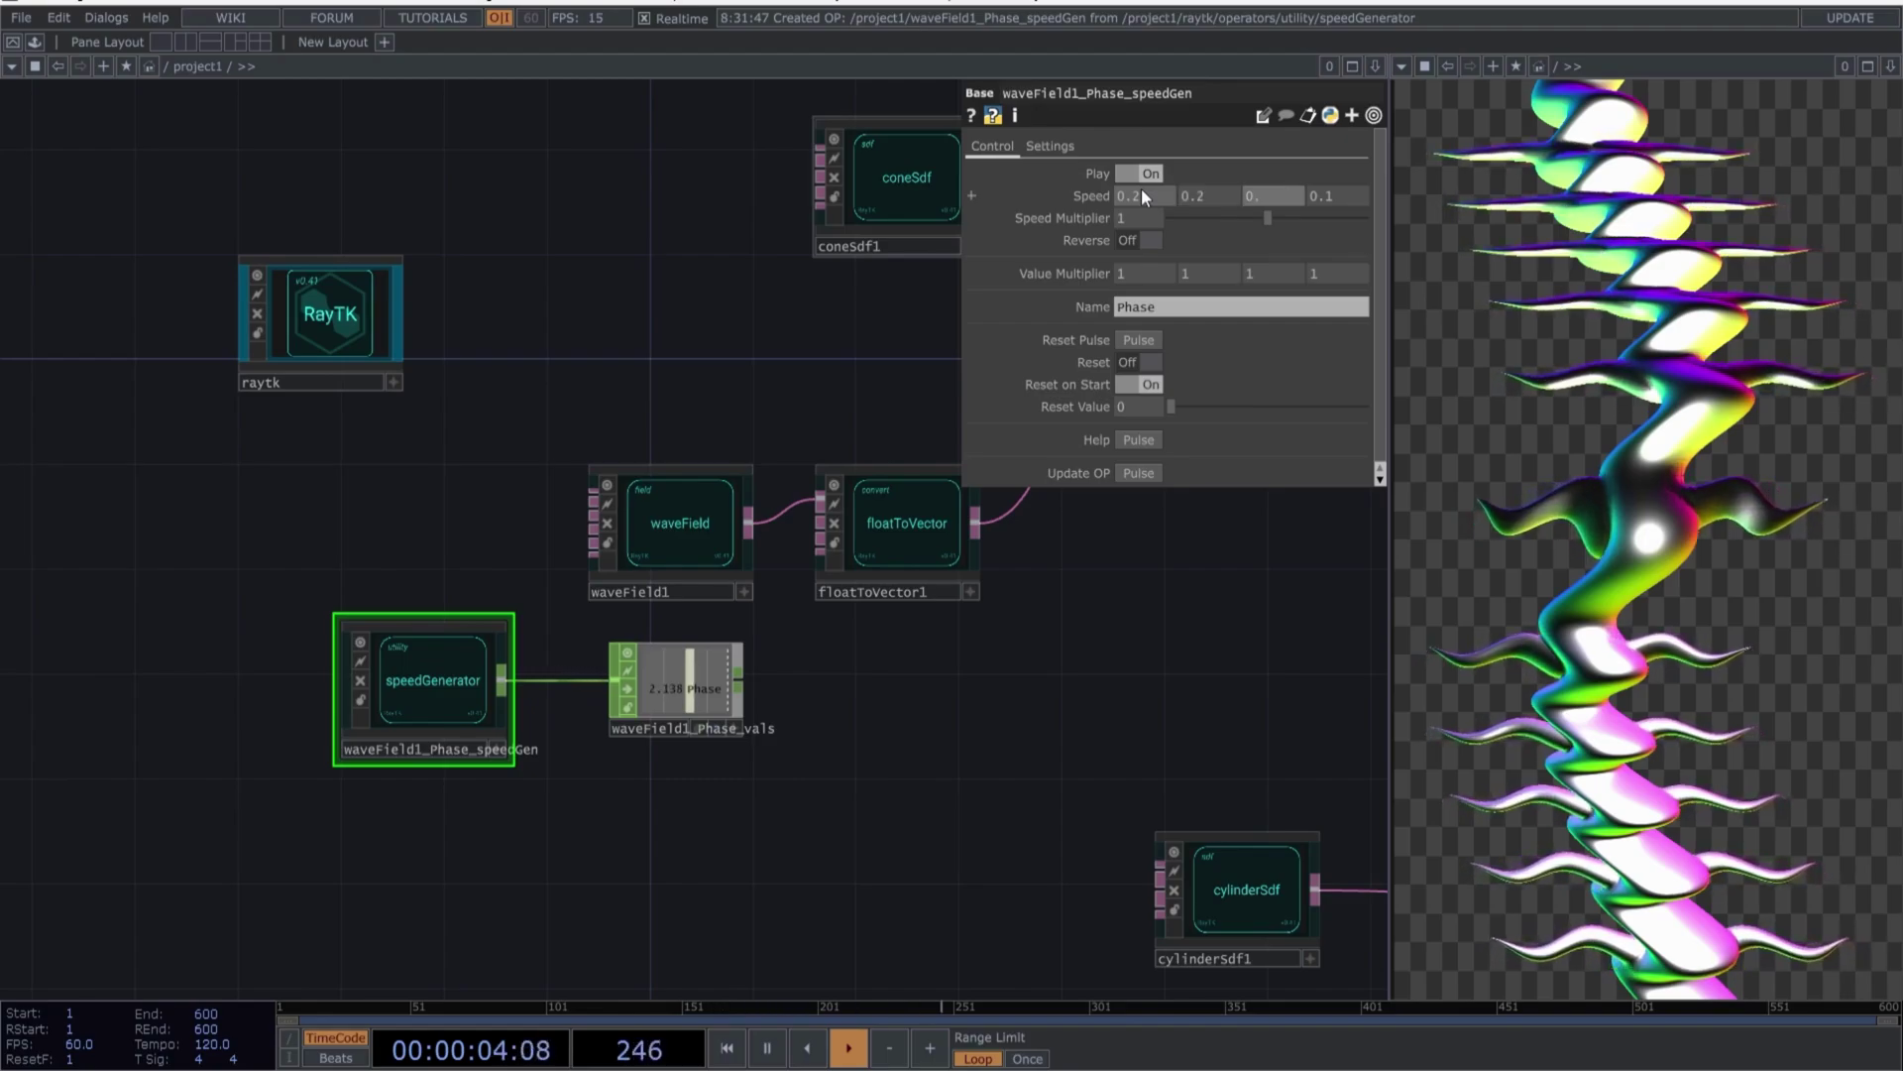
text(0.2)
key(Tab)
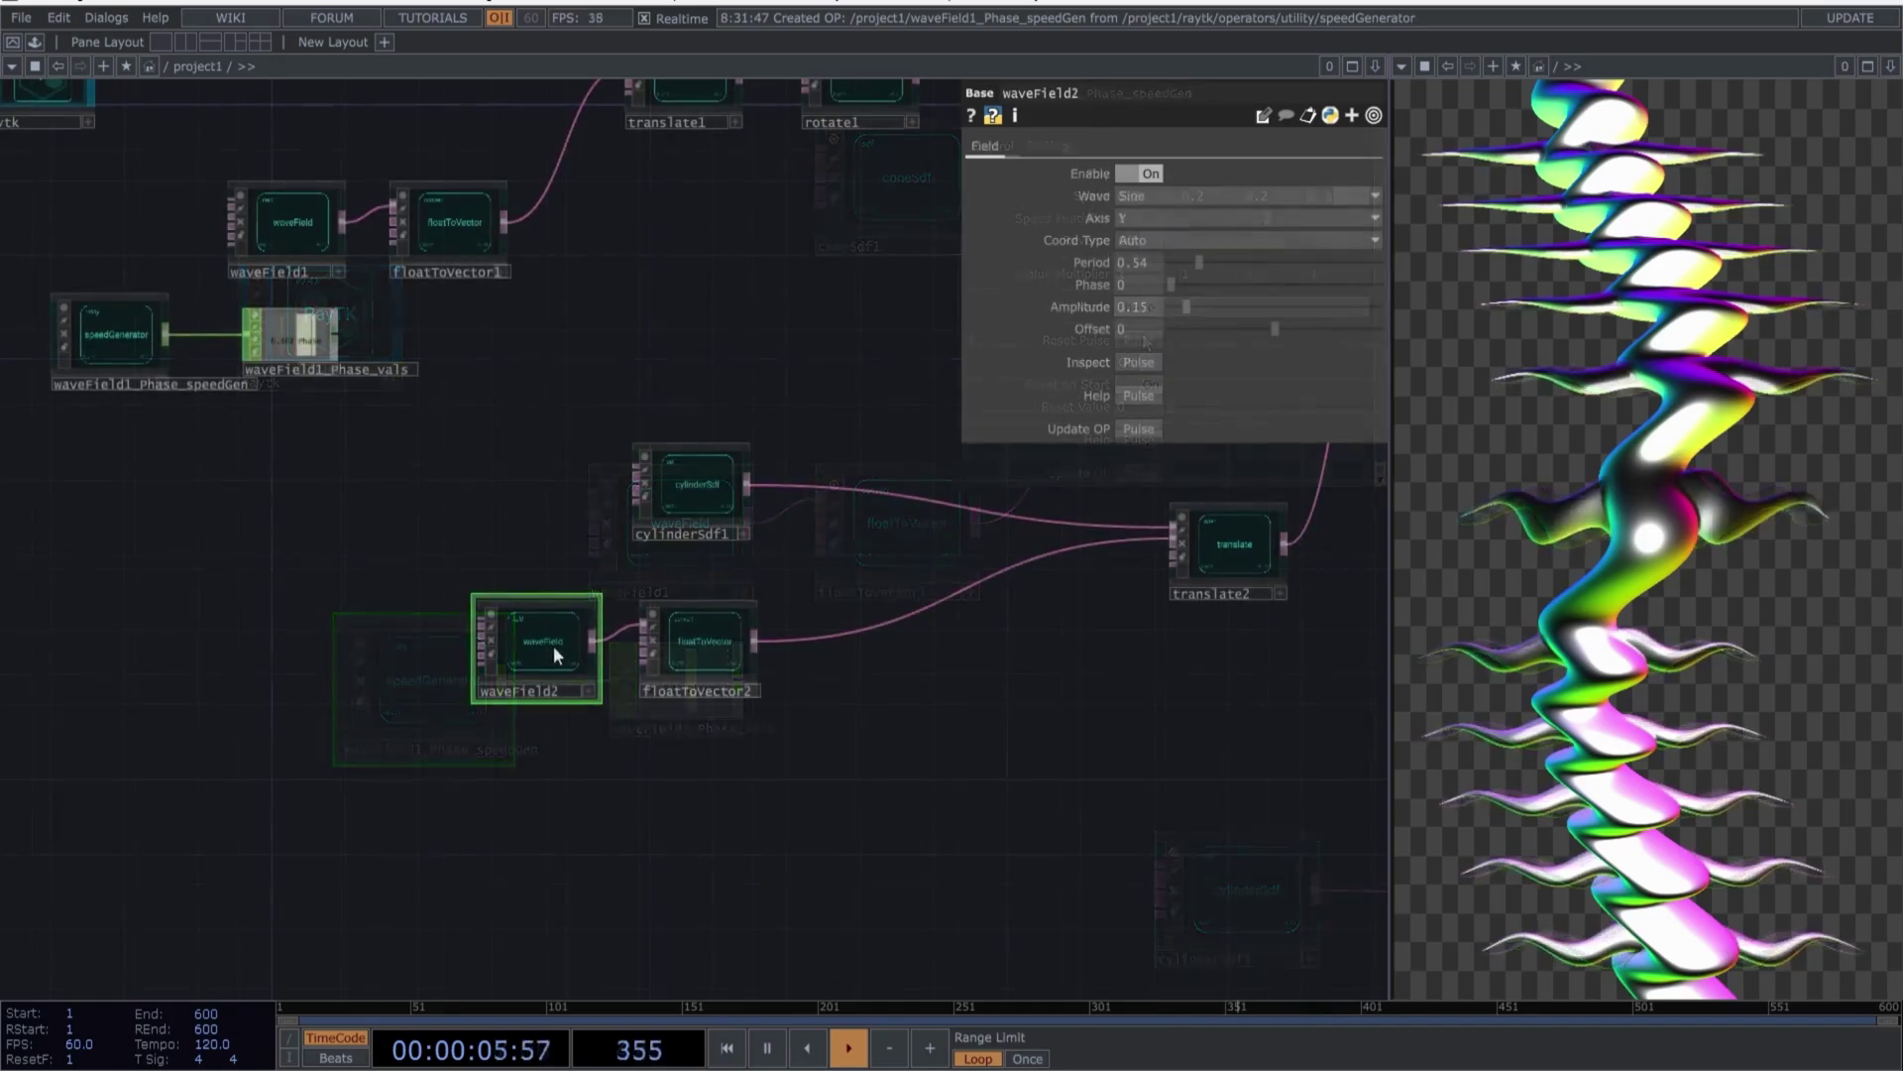
Animate waveField2's Phase with a speed generator placed below it
right_click(553, 645)
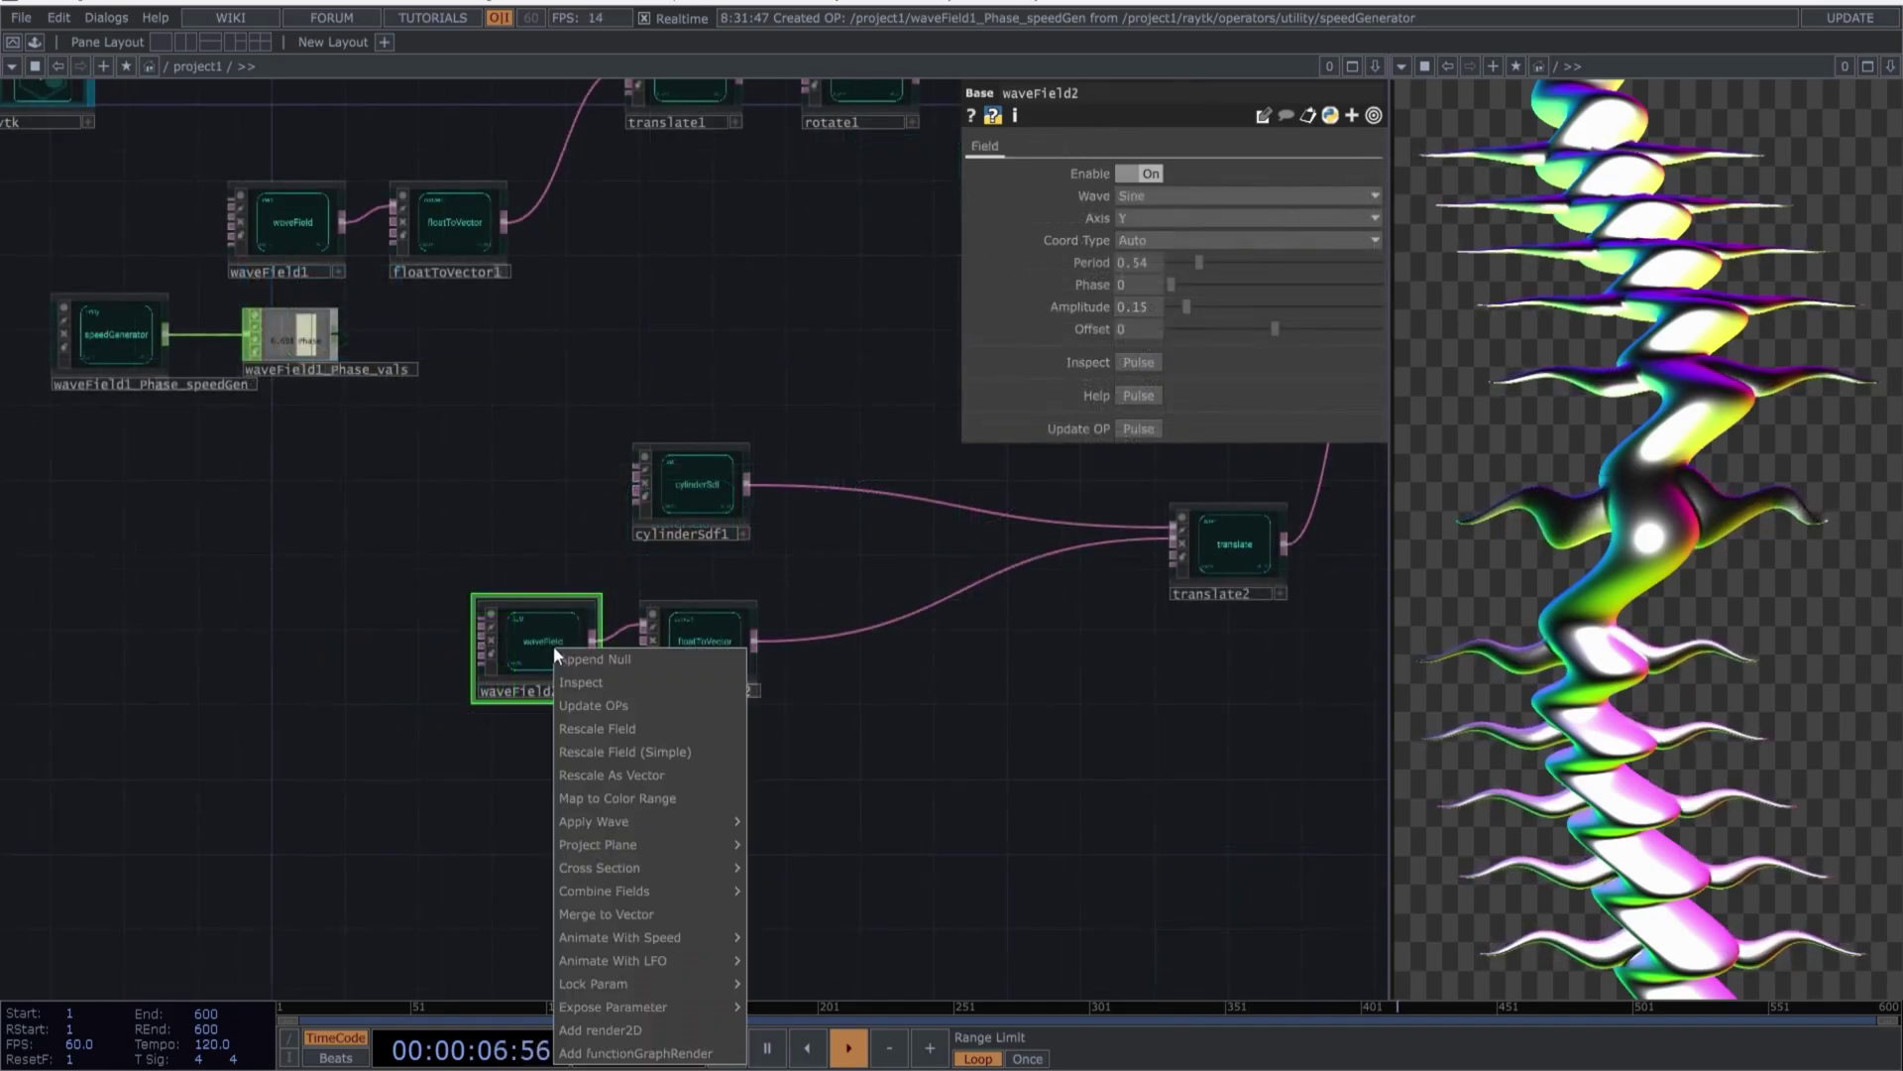
mouse_move(698, 944)
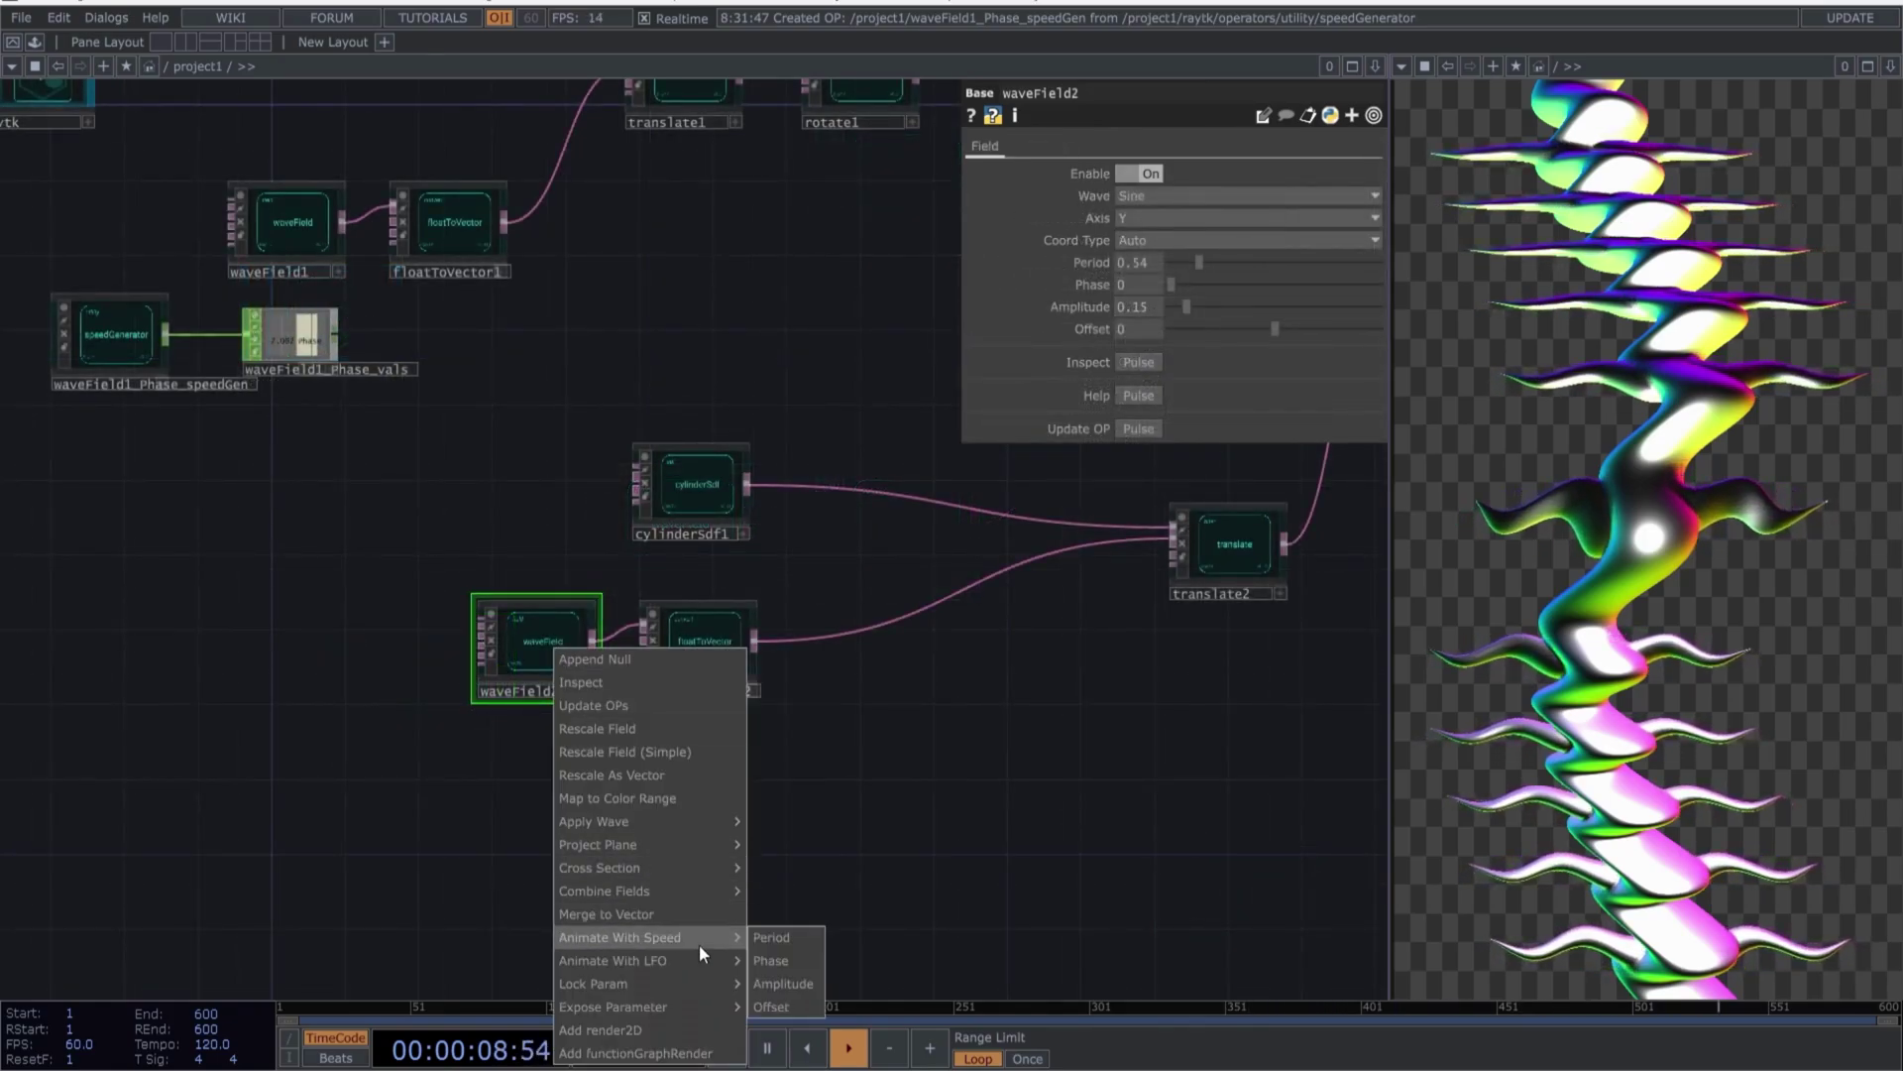
click(801, 960)
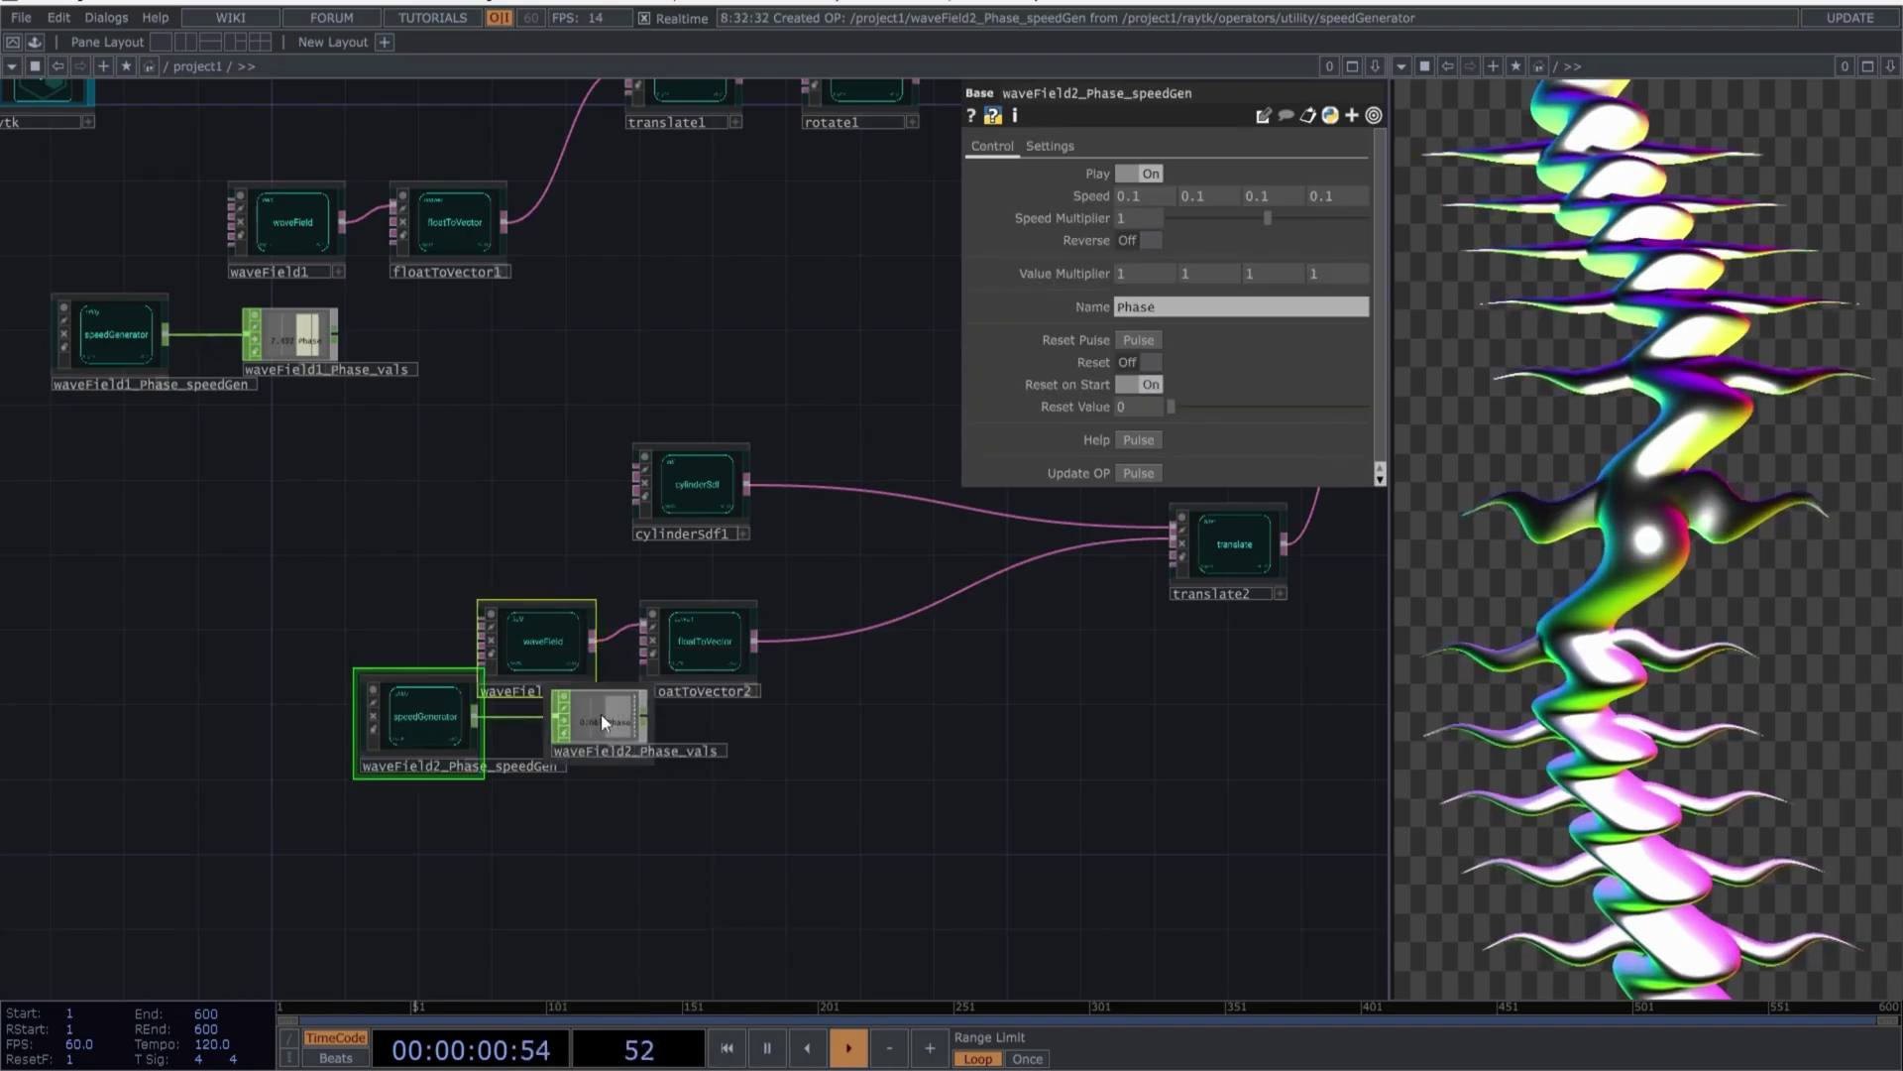
drag(600, 715, 504, 767)
click(551, 622)
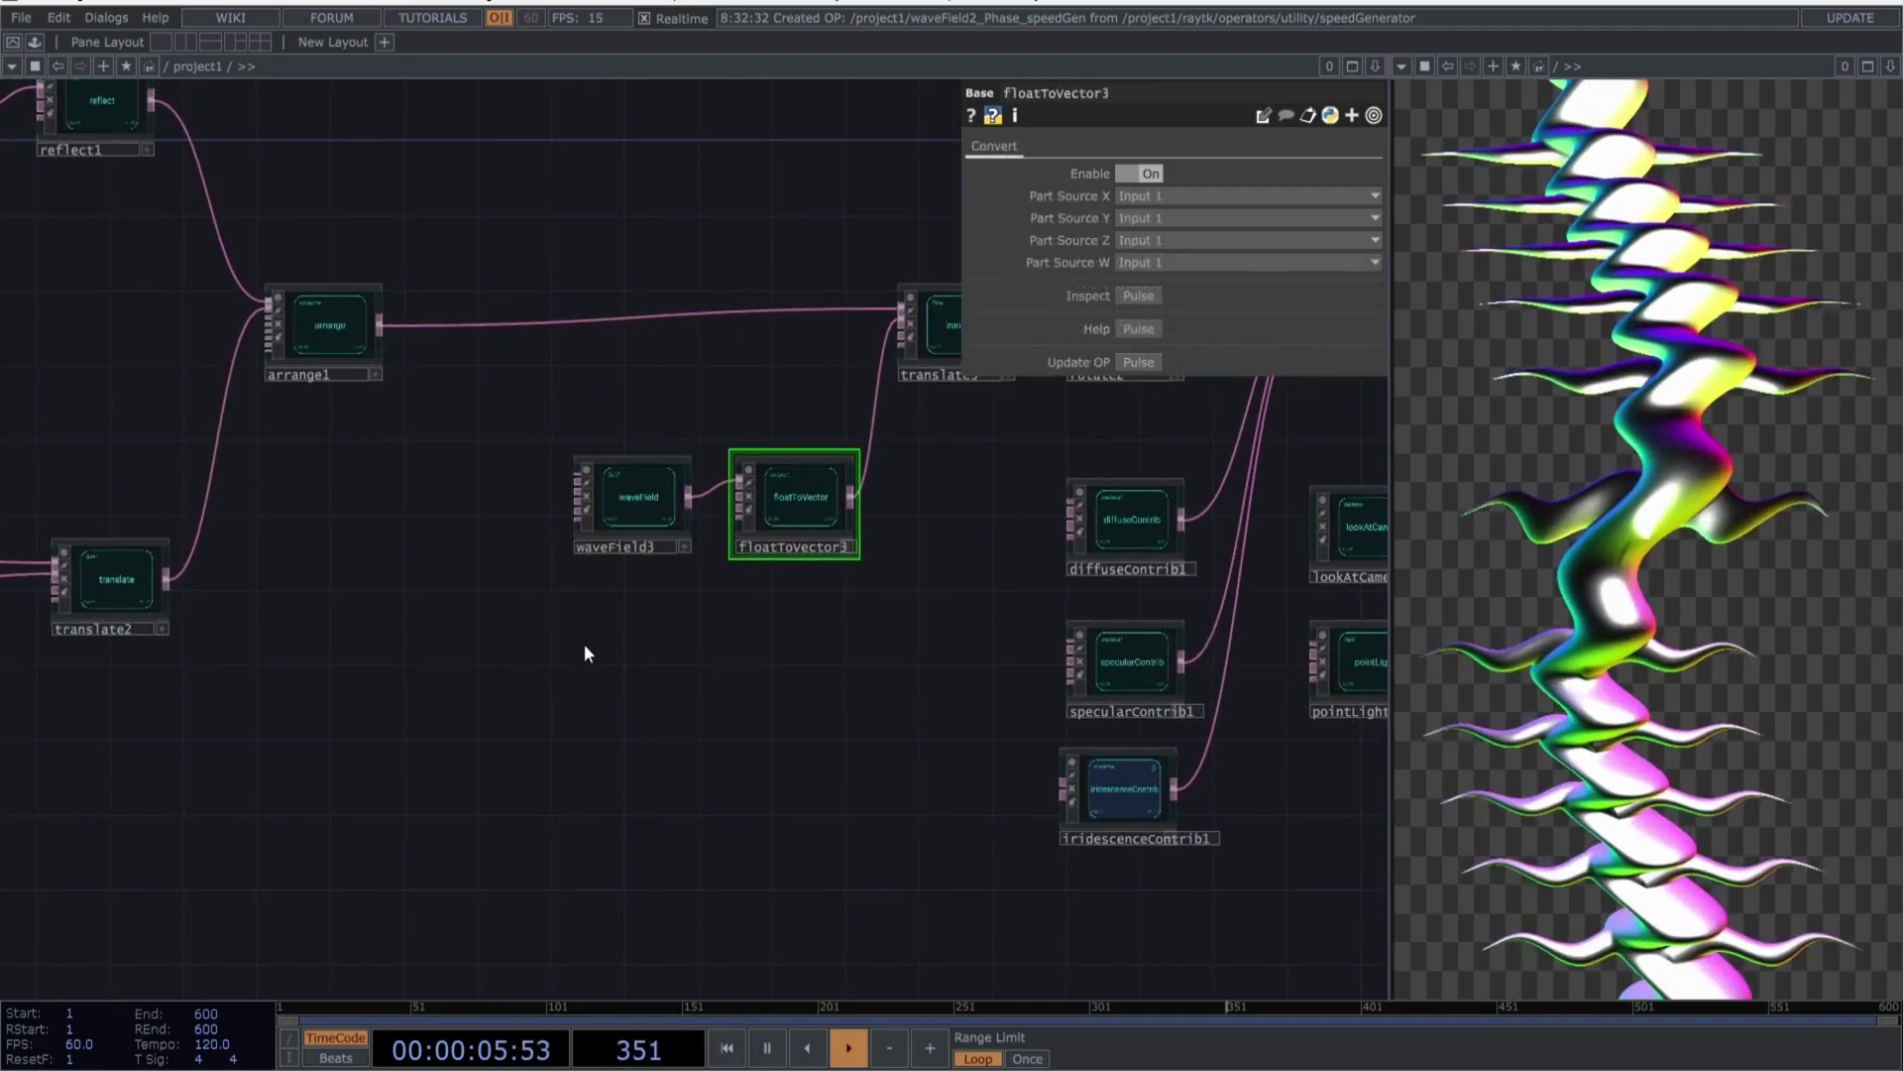
Animate waveField3's Phase with a speed generator and move the new pair down-left
right_click(581, 642)
click(625, 535)
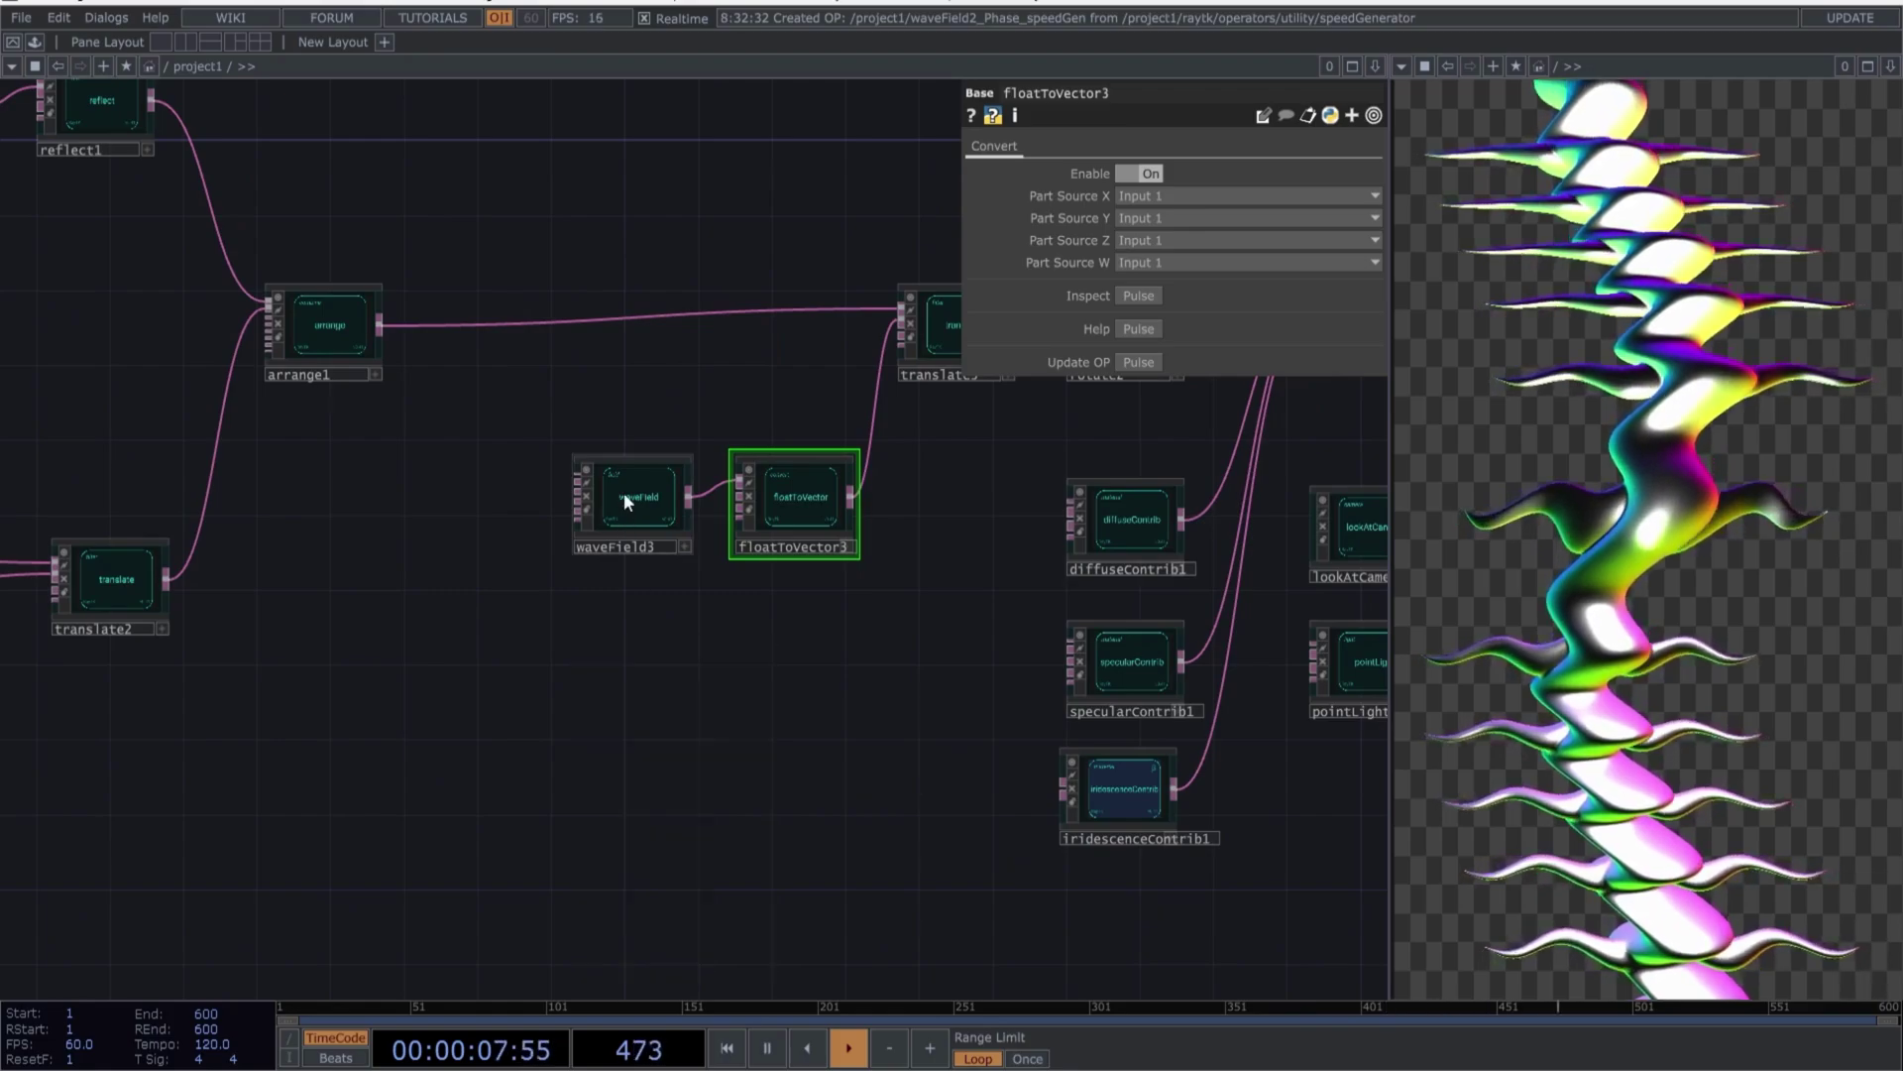
click(622, 492)
right_click(631, 561)
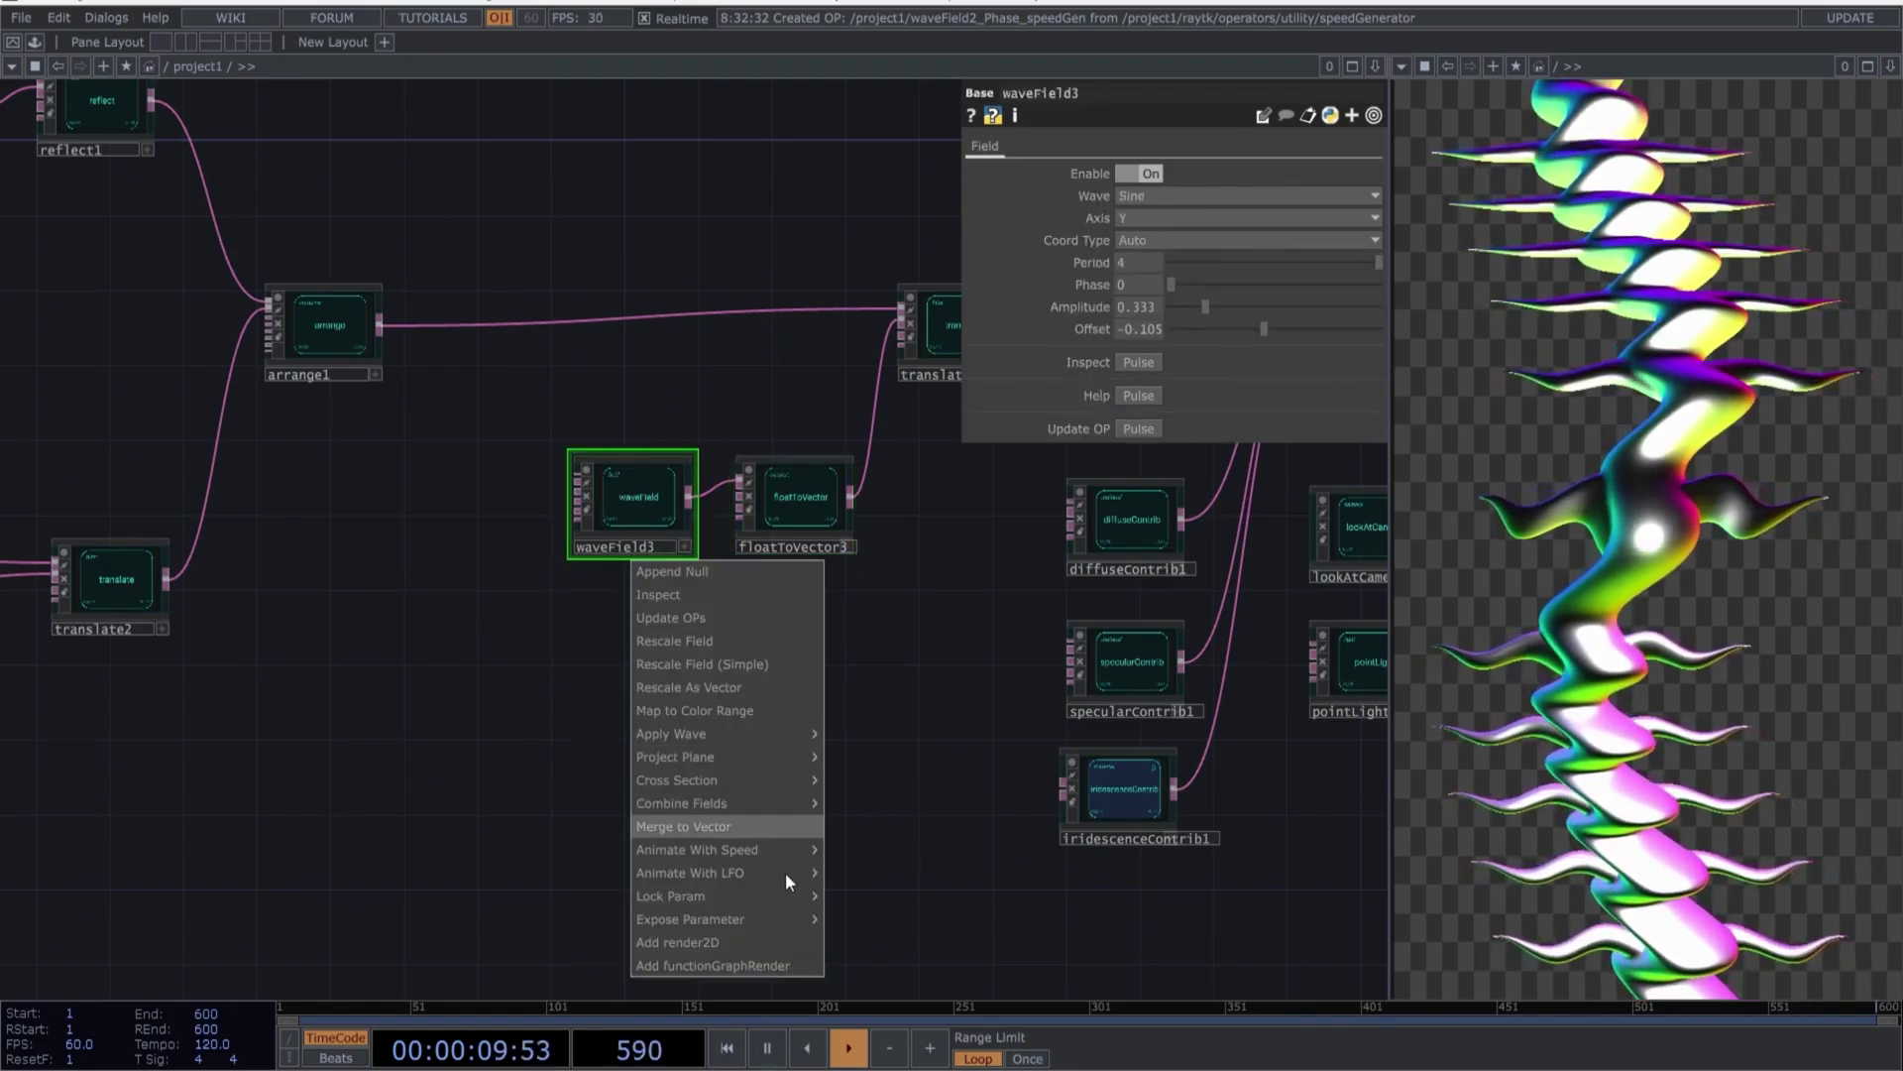
mouse_move(799, 848)
click(859, 872)
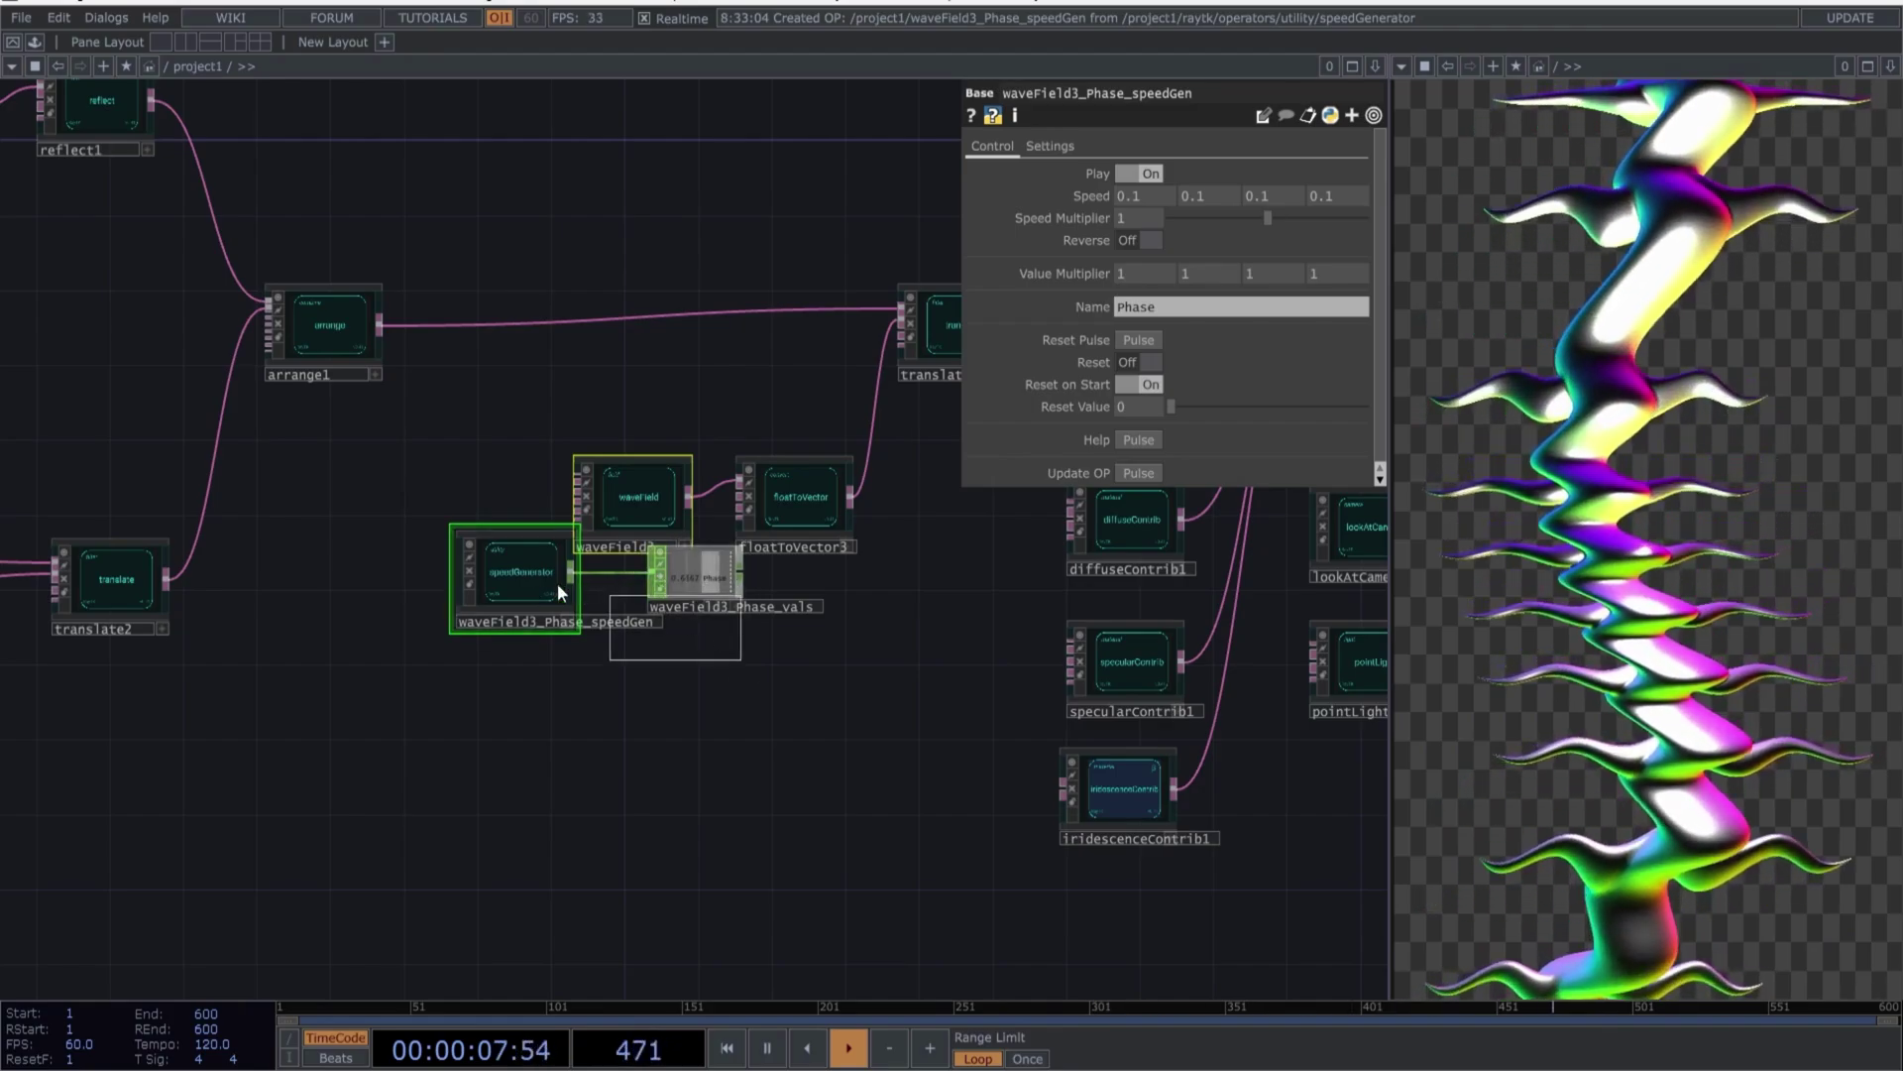
drag(704, 579, 636, 610)
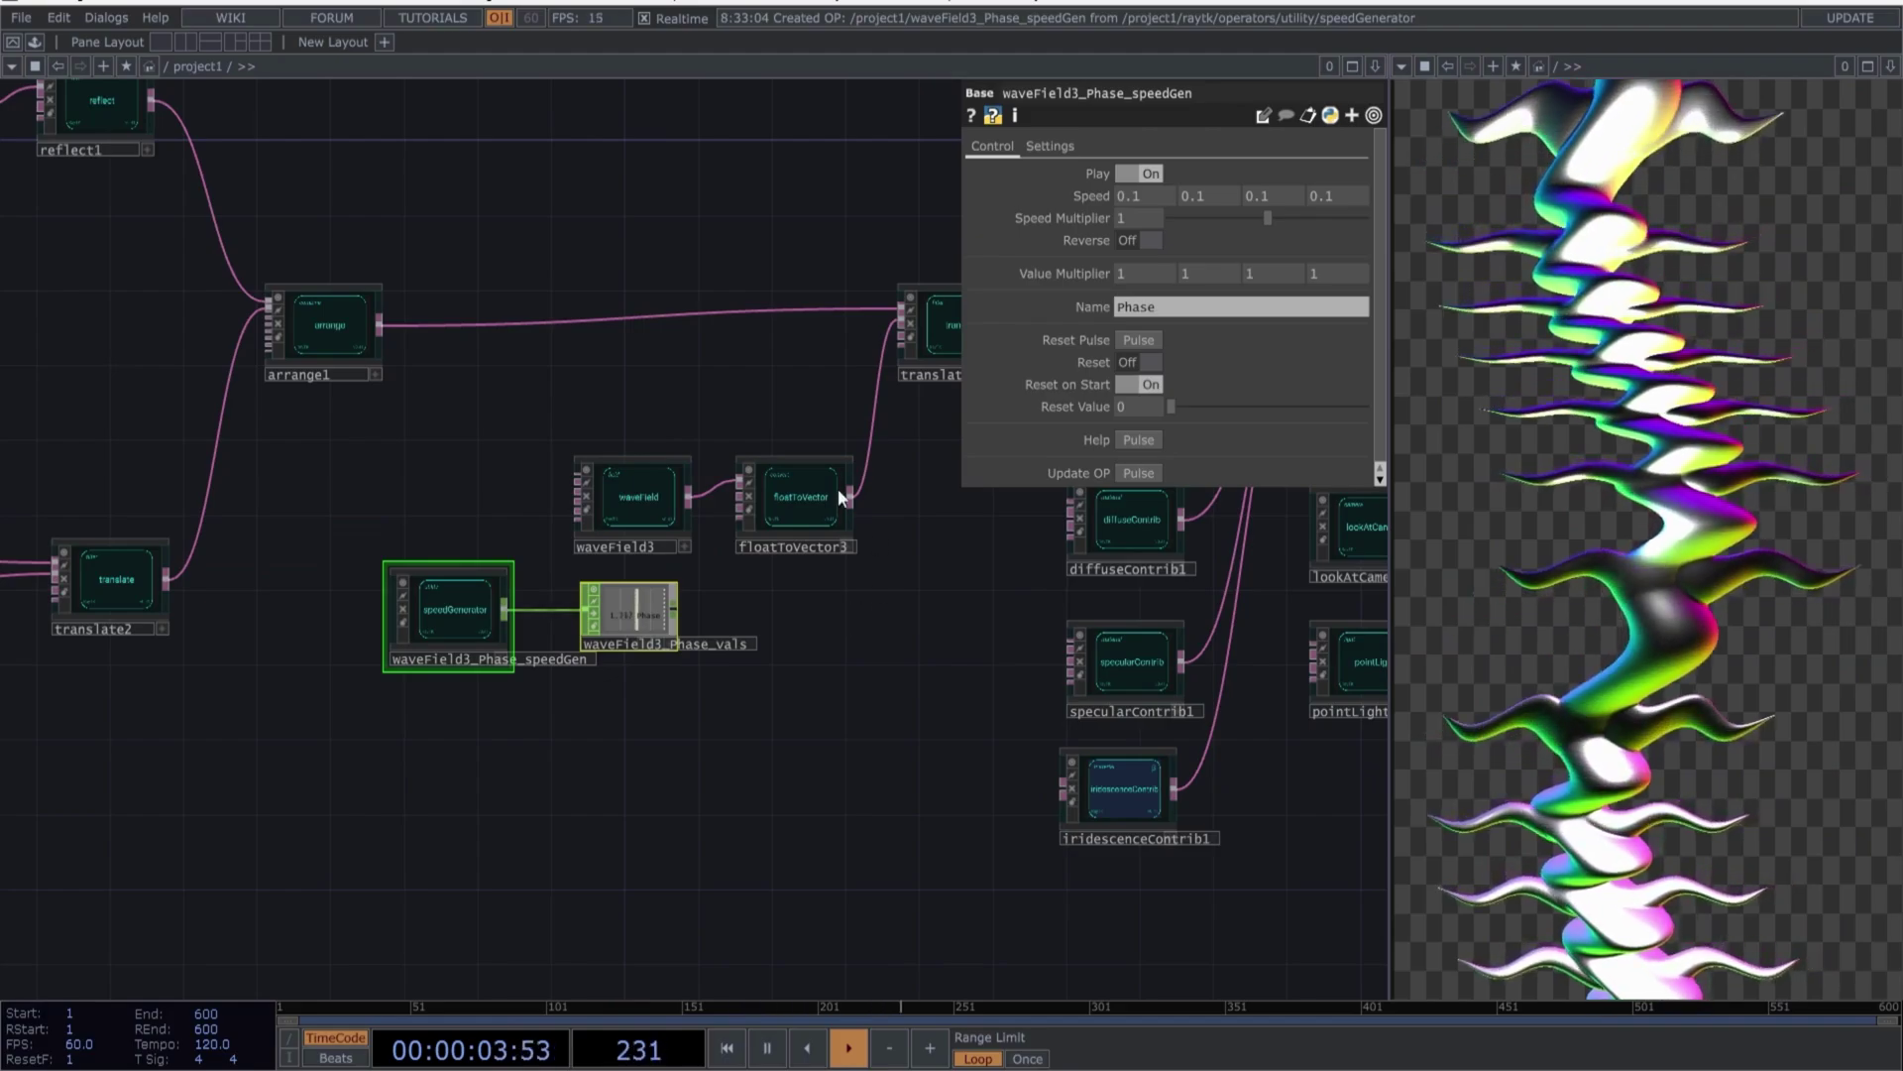
Lower waveField3's Amplitude to 0.228
click(628, 493)
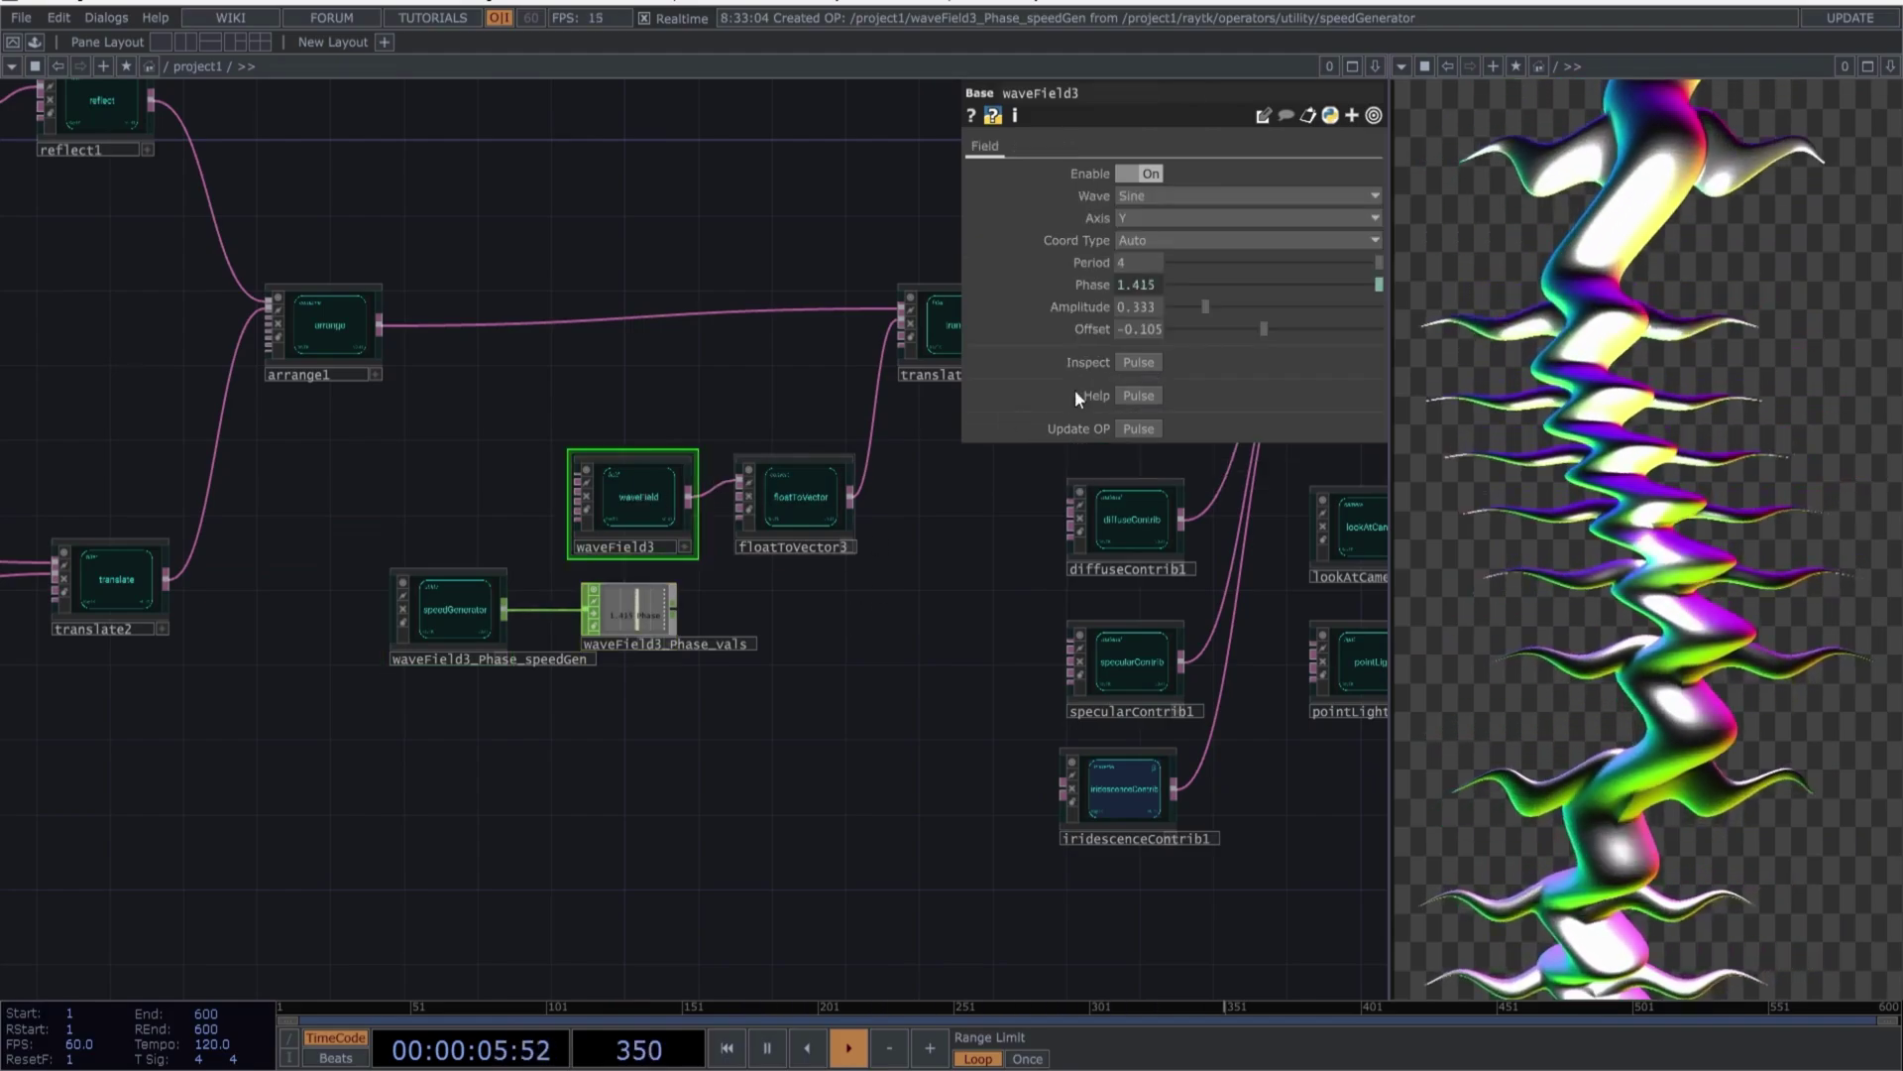
drag(1204, 311, 1193, 312)
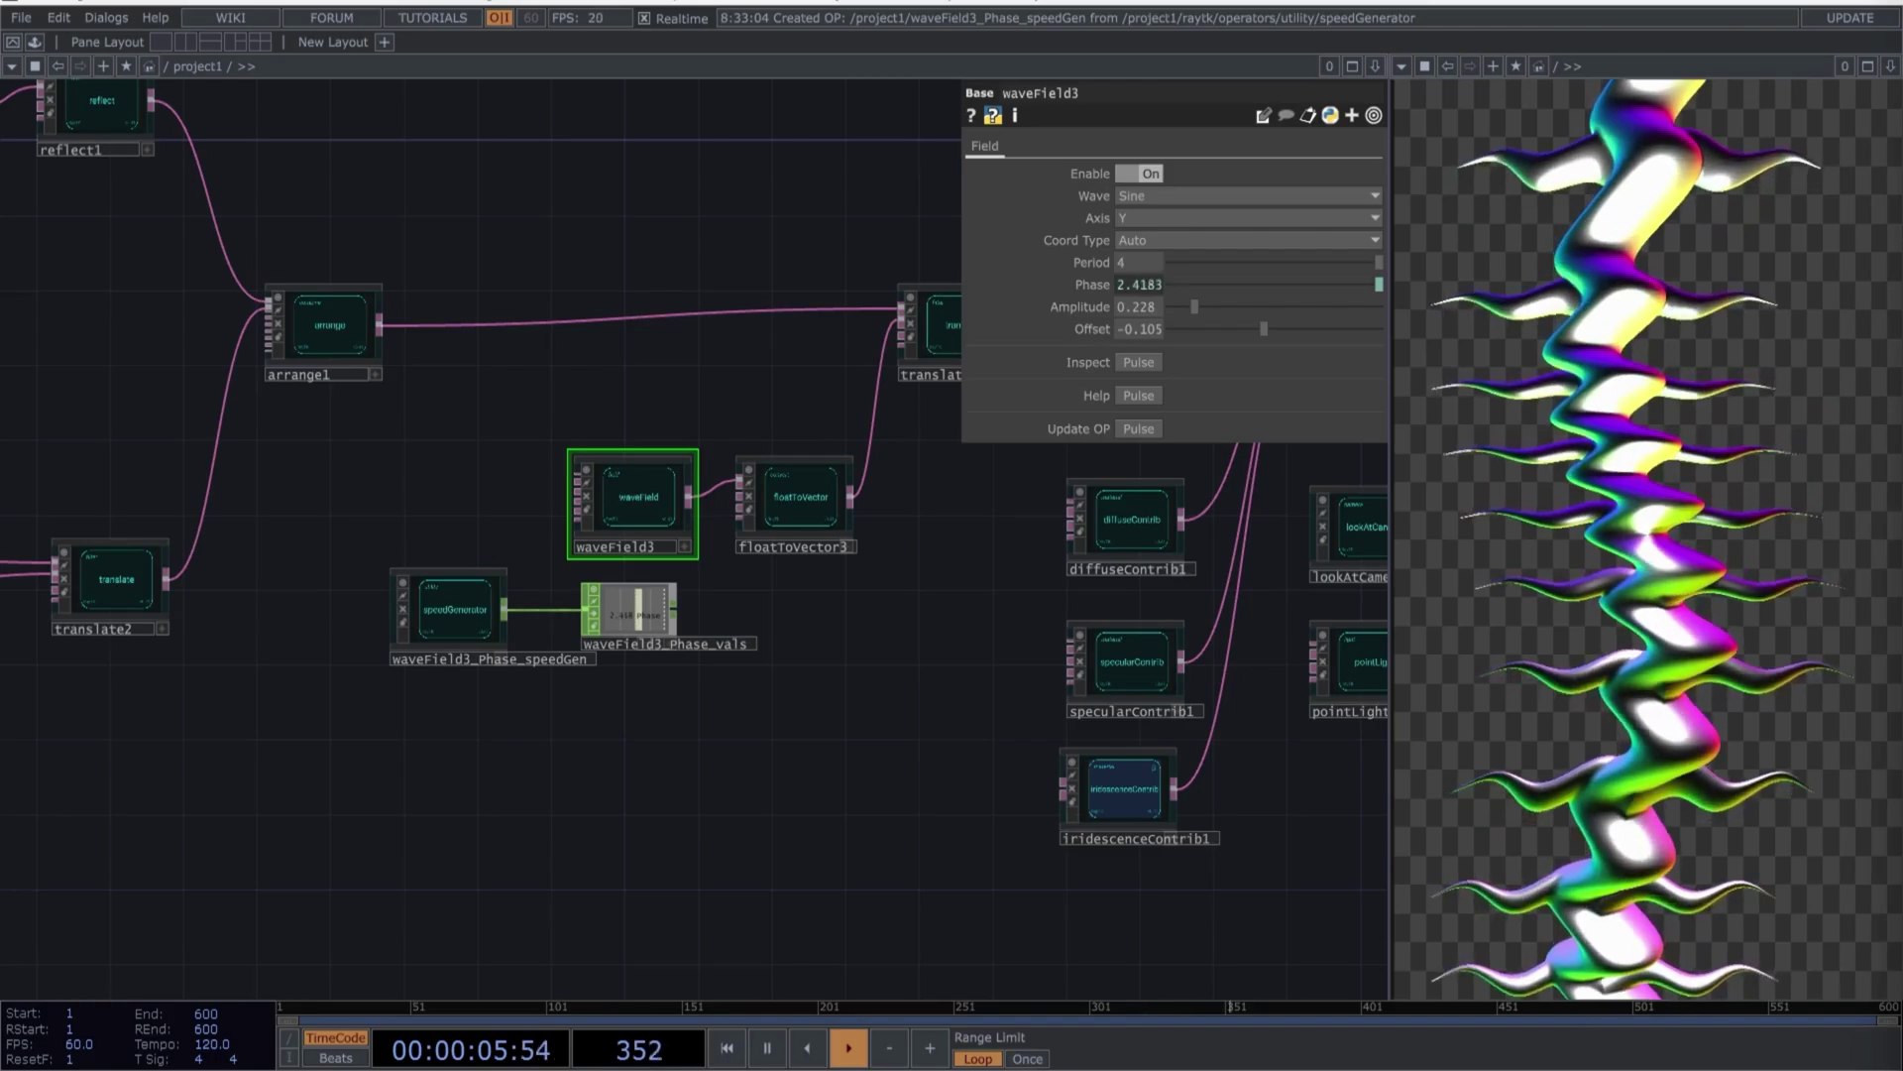
drag(785, 609, 540, 572)
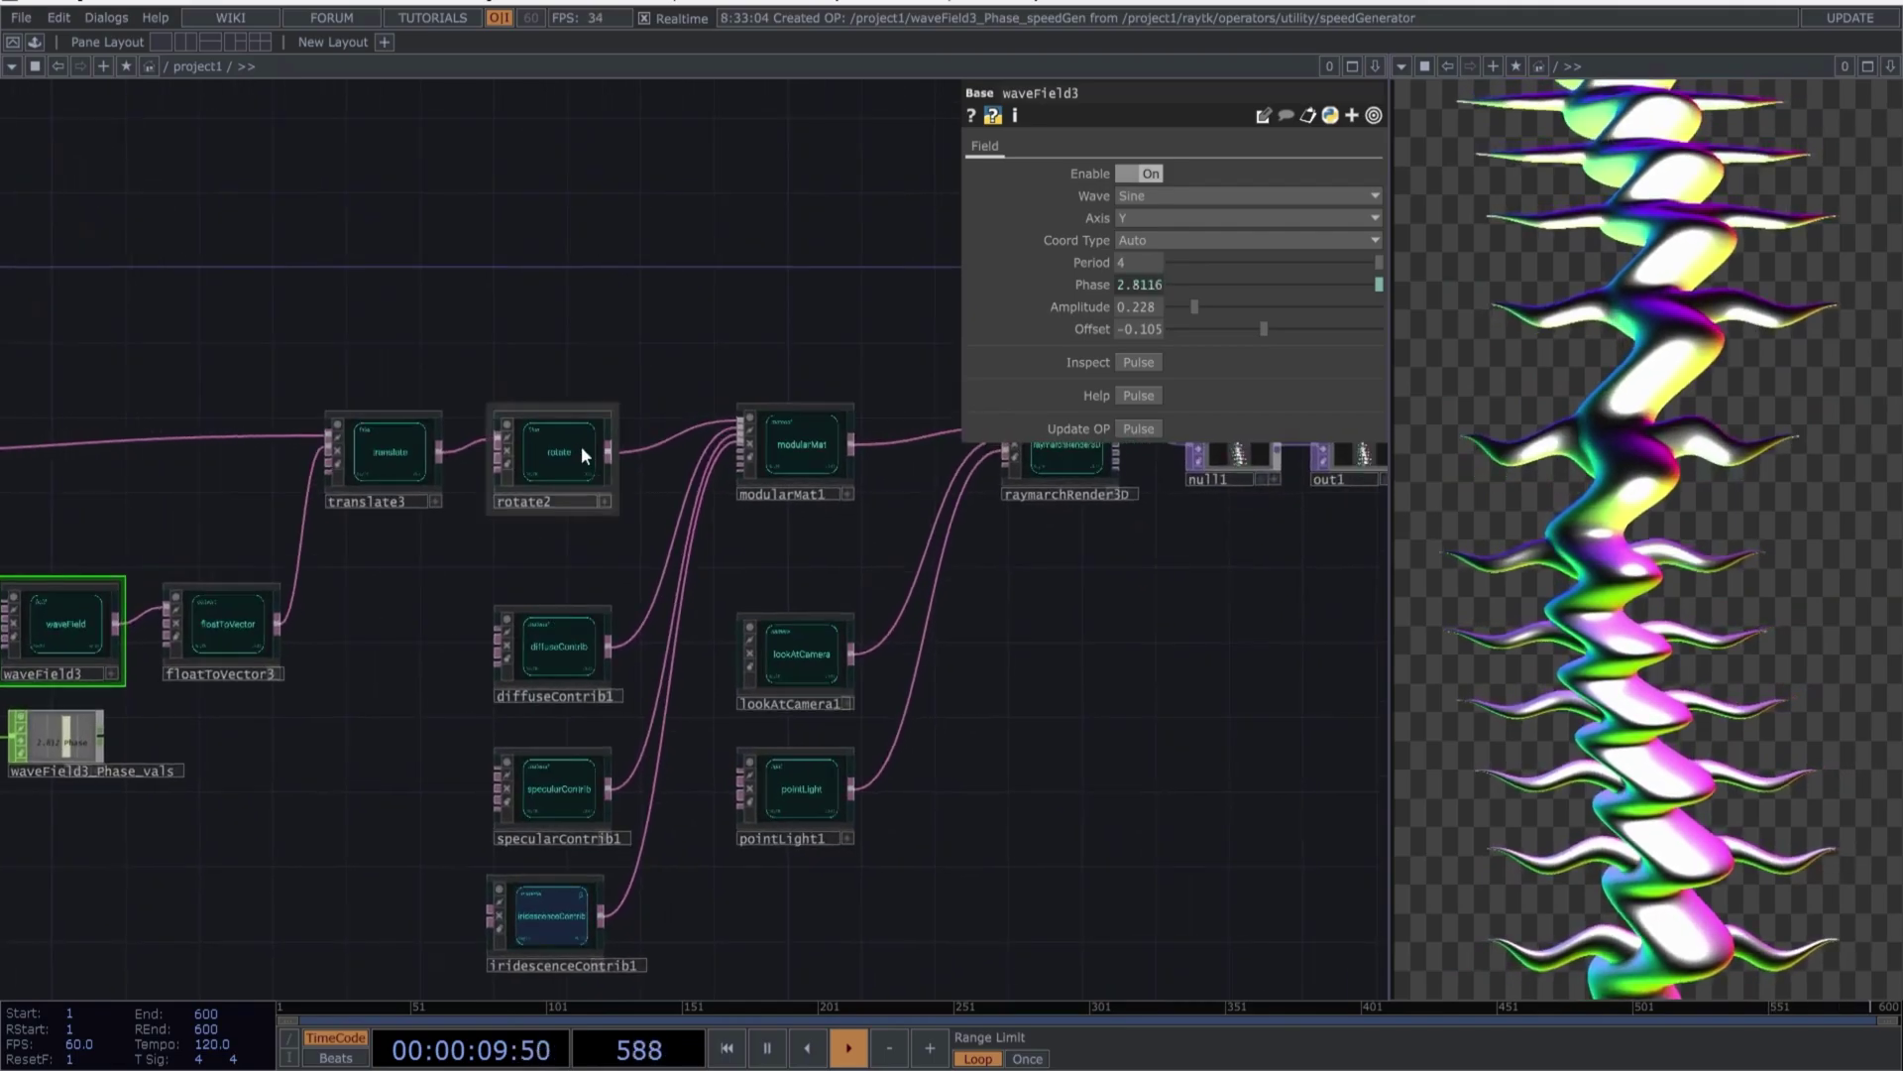
Animate rotate2's Y rotation with a speed generator placed above rotate2
click(581, 444)
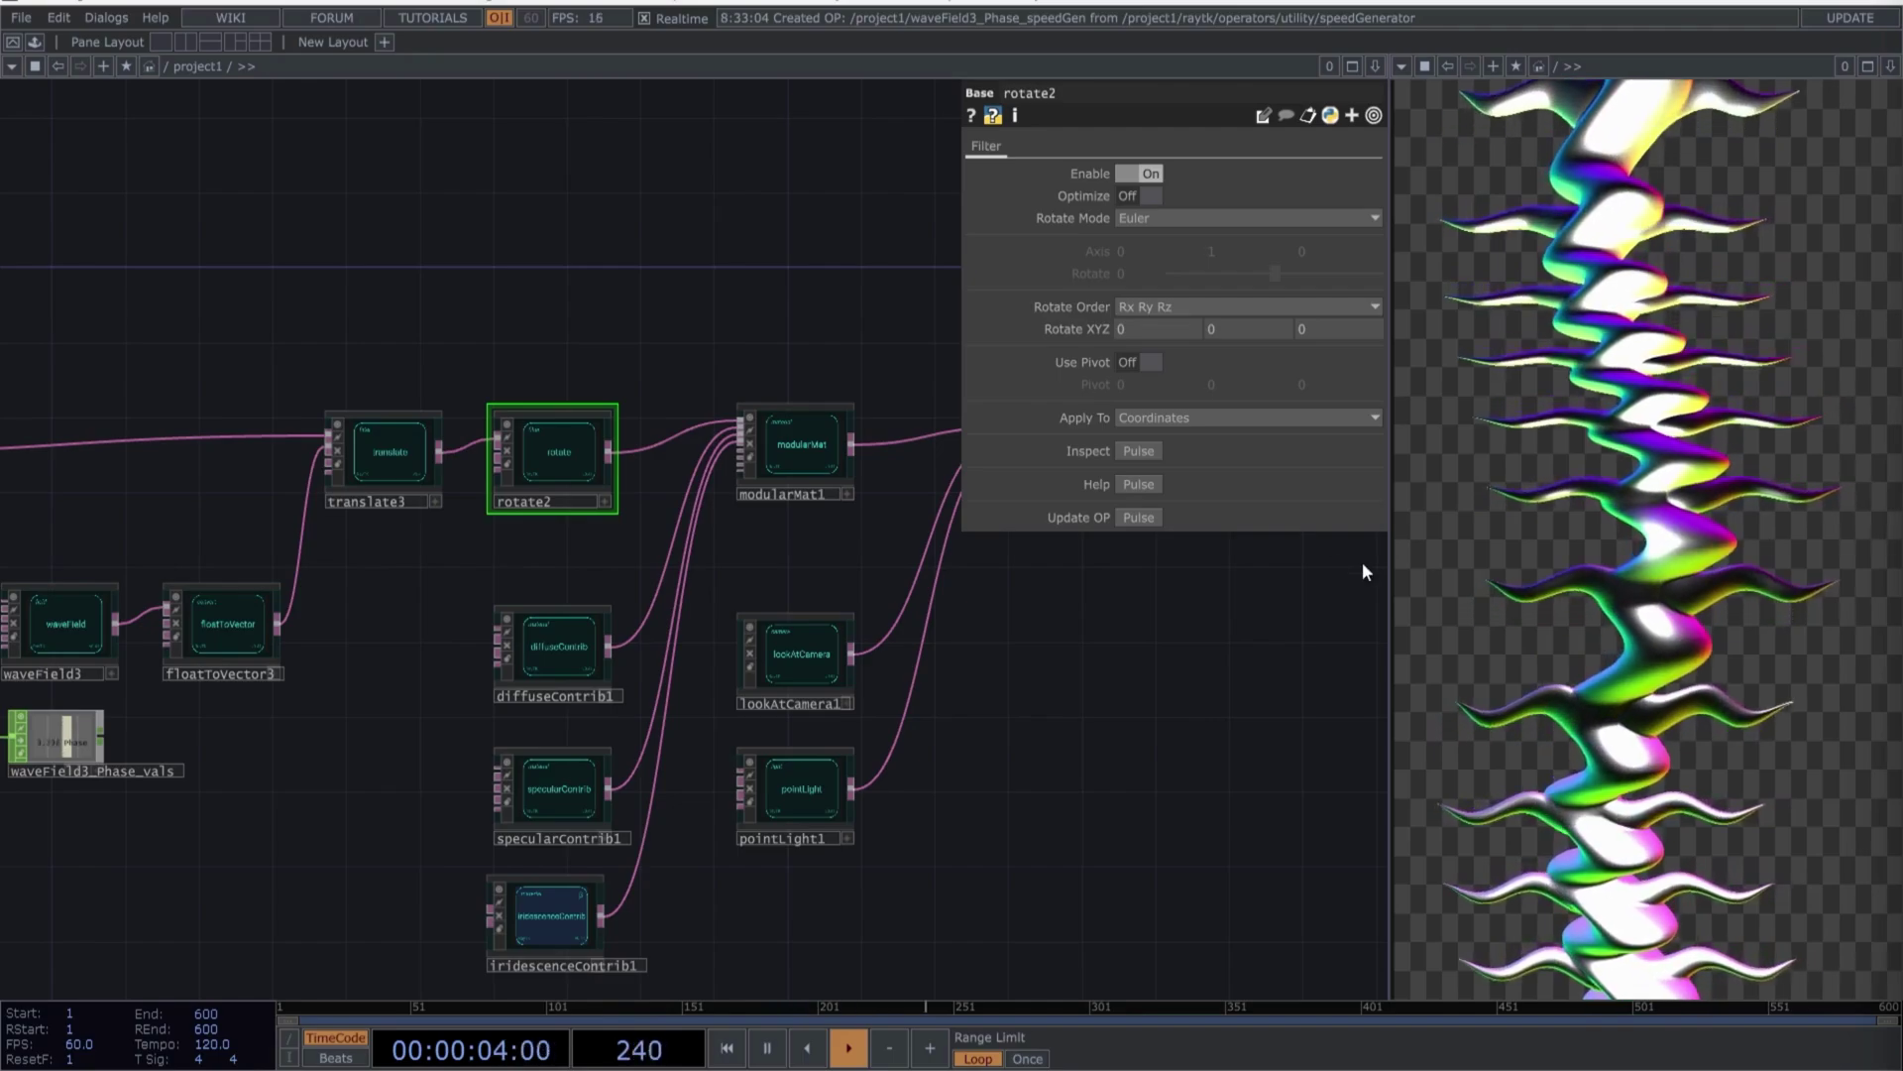
right_click(556, 461)
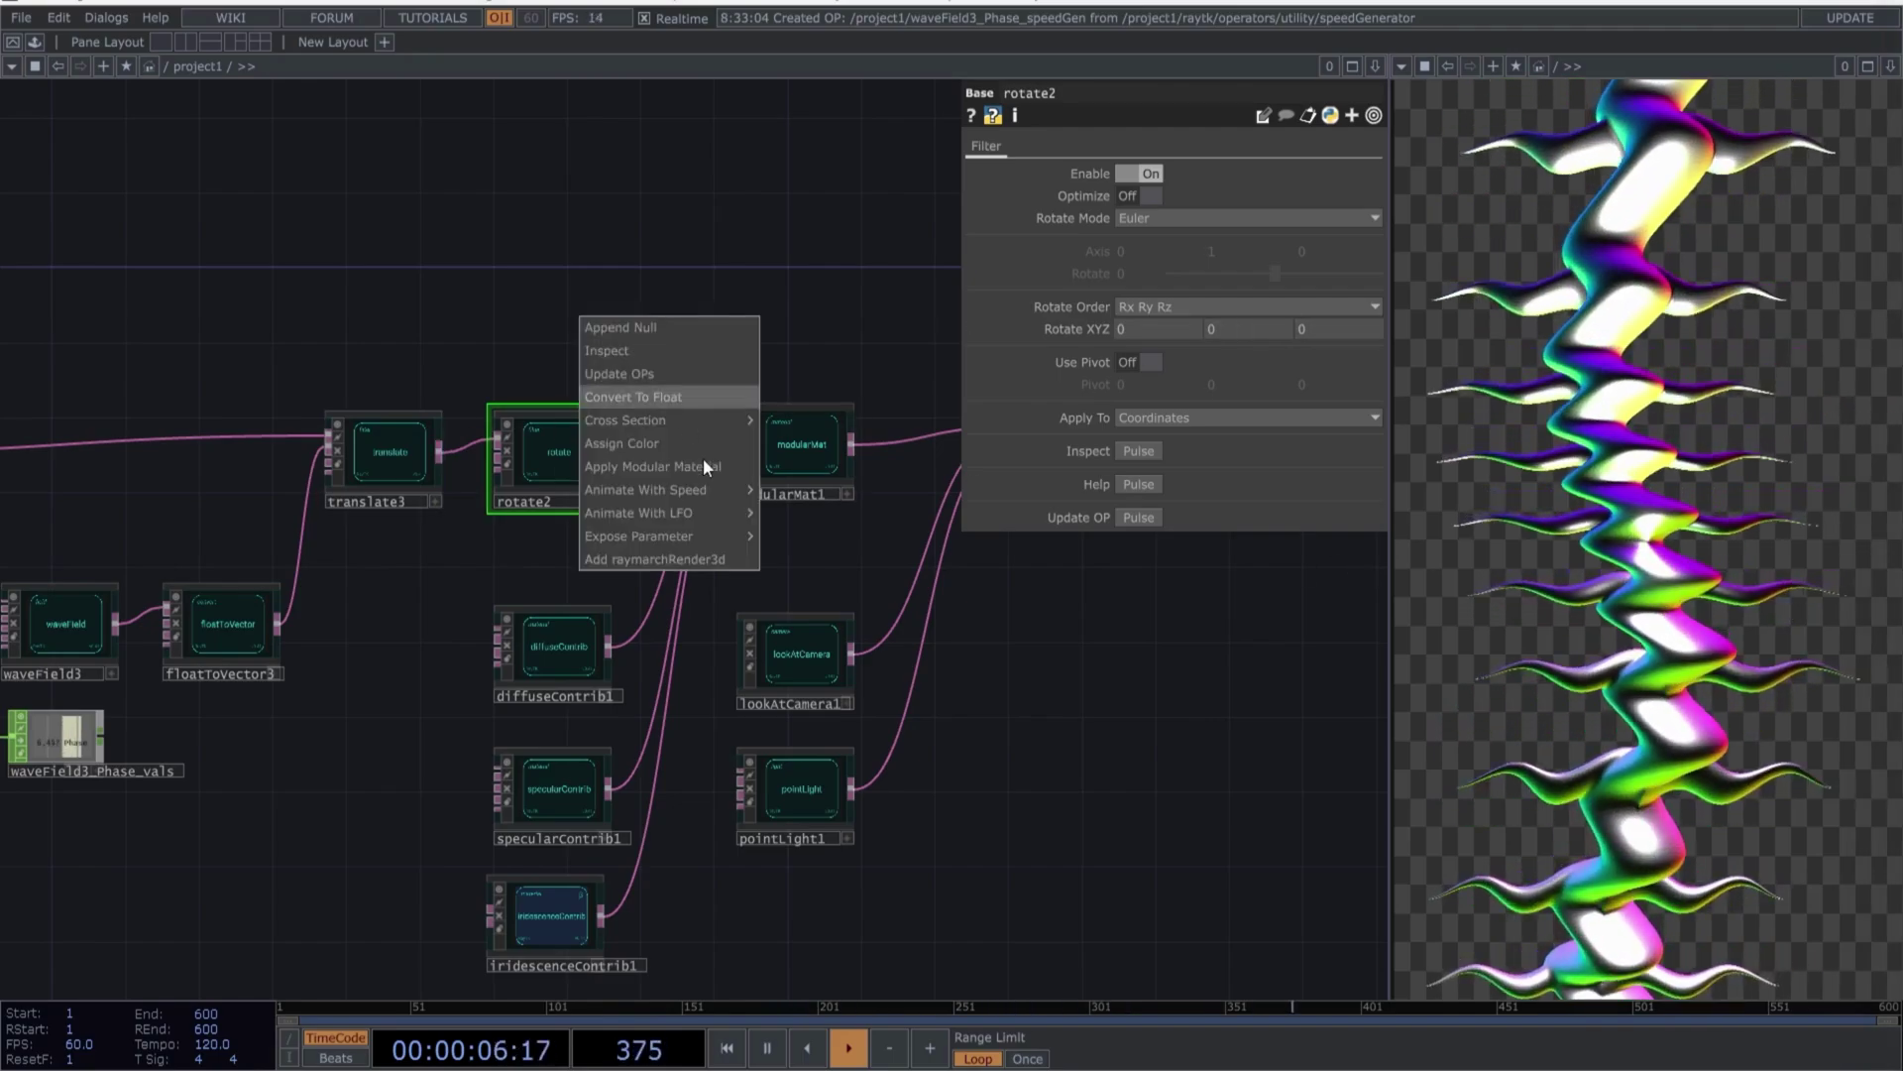
mouse_move(720, 500)
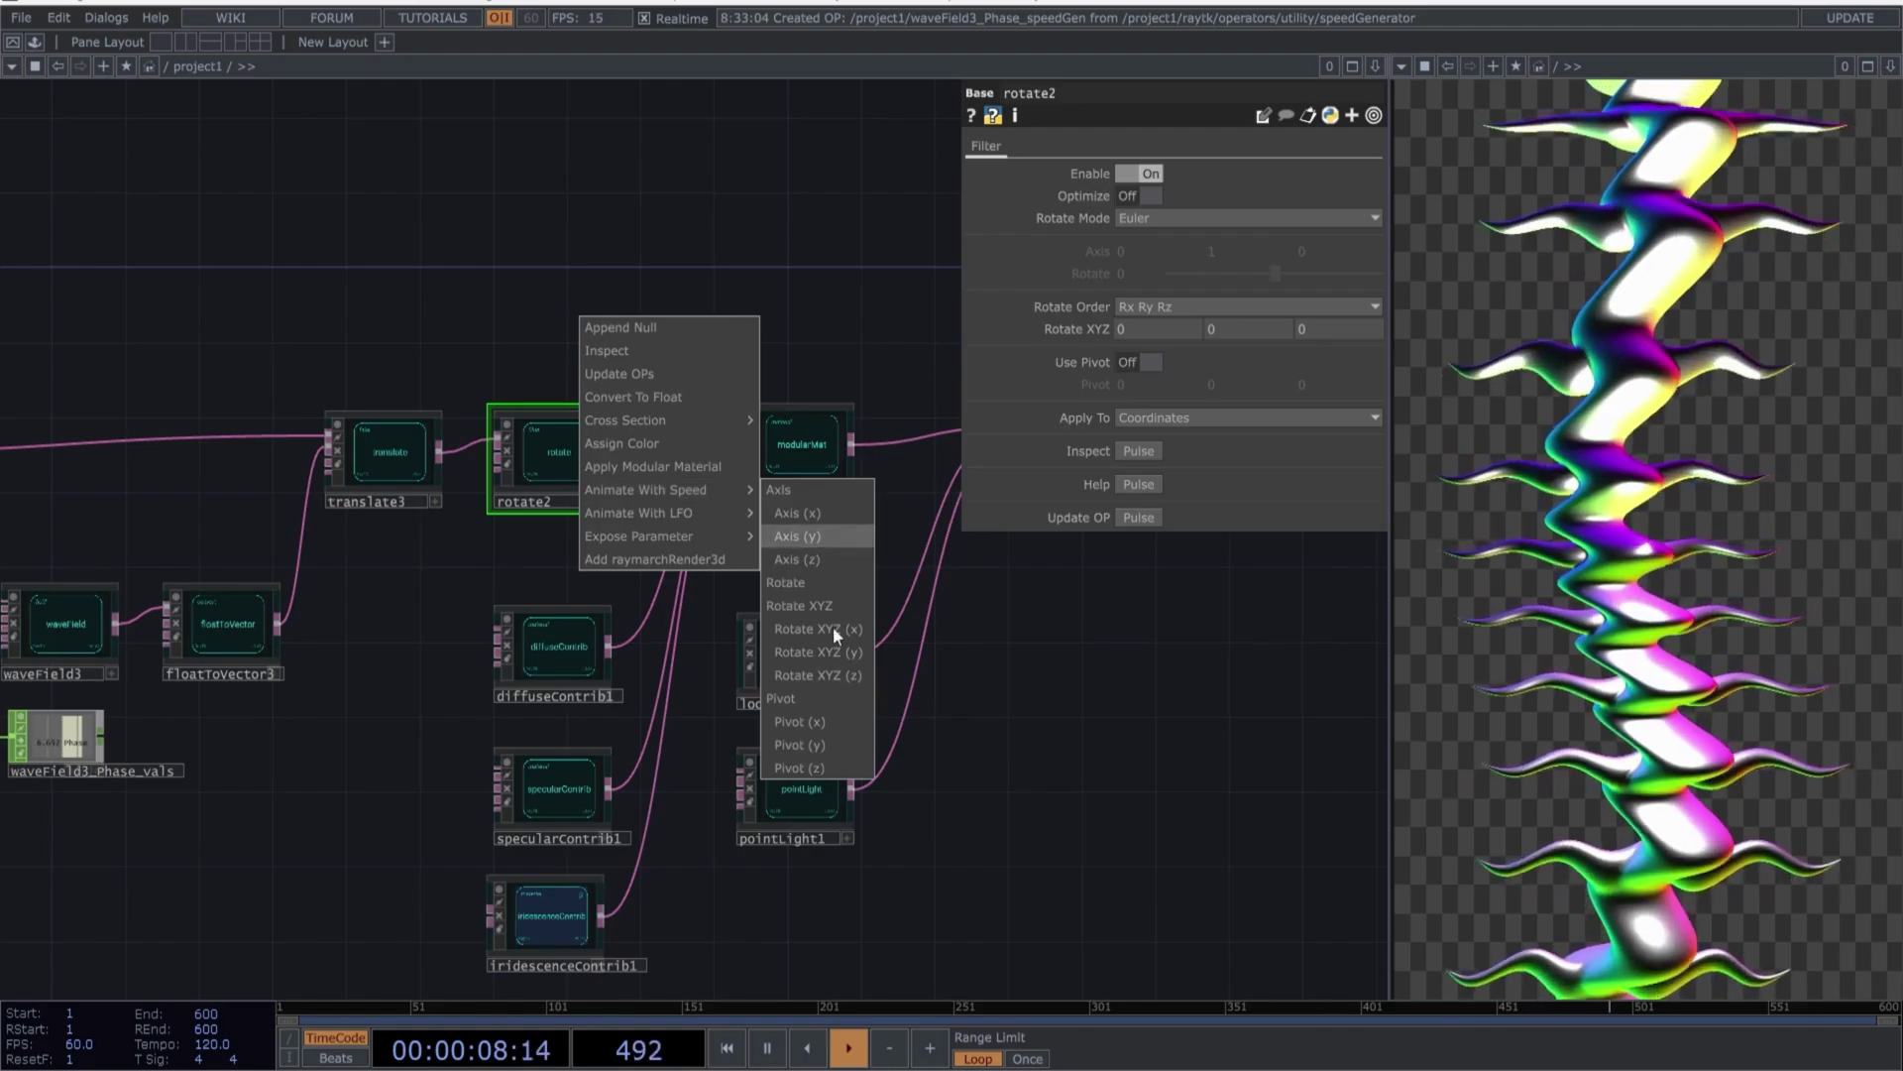
click(822, 652)
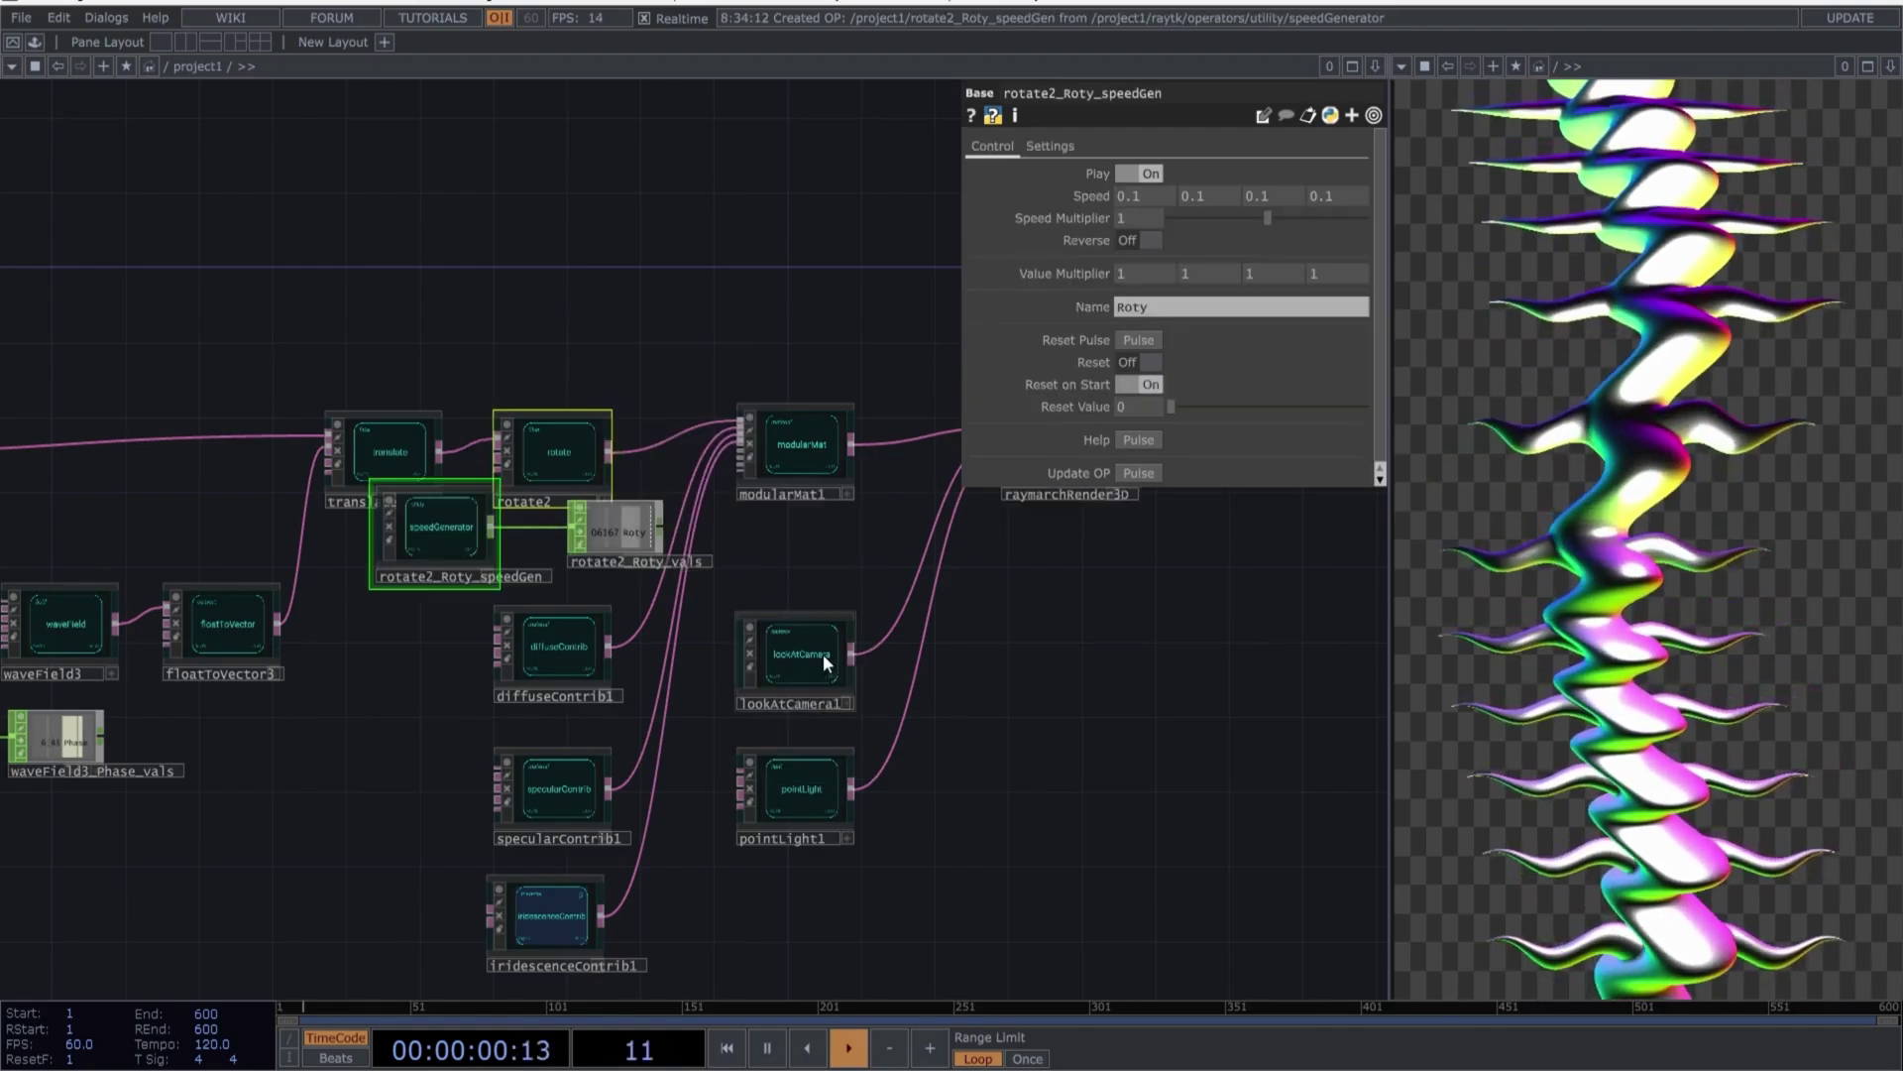
click(571, 442)
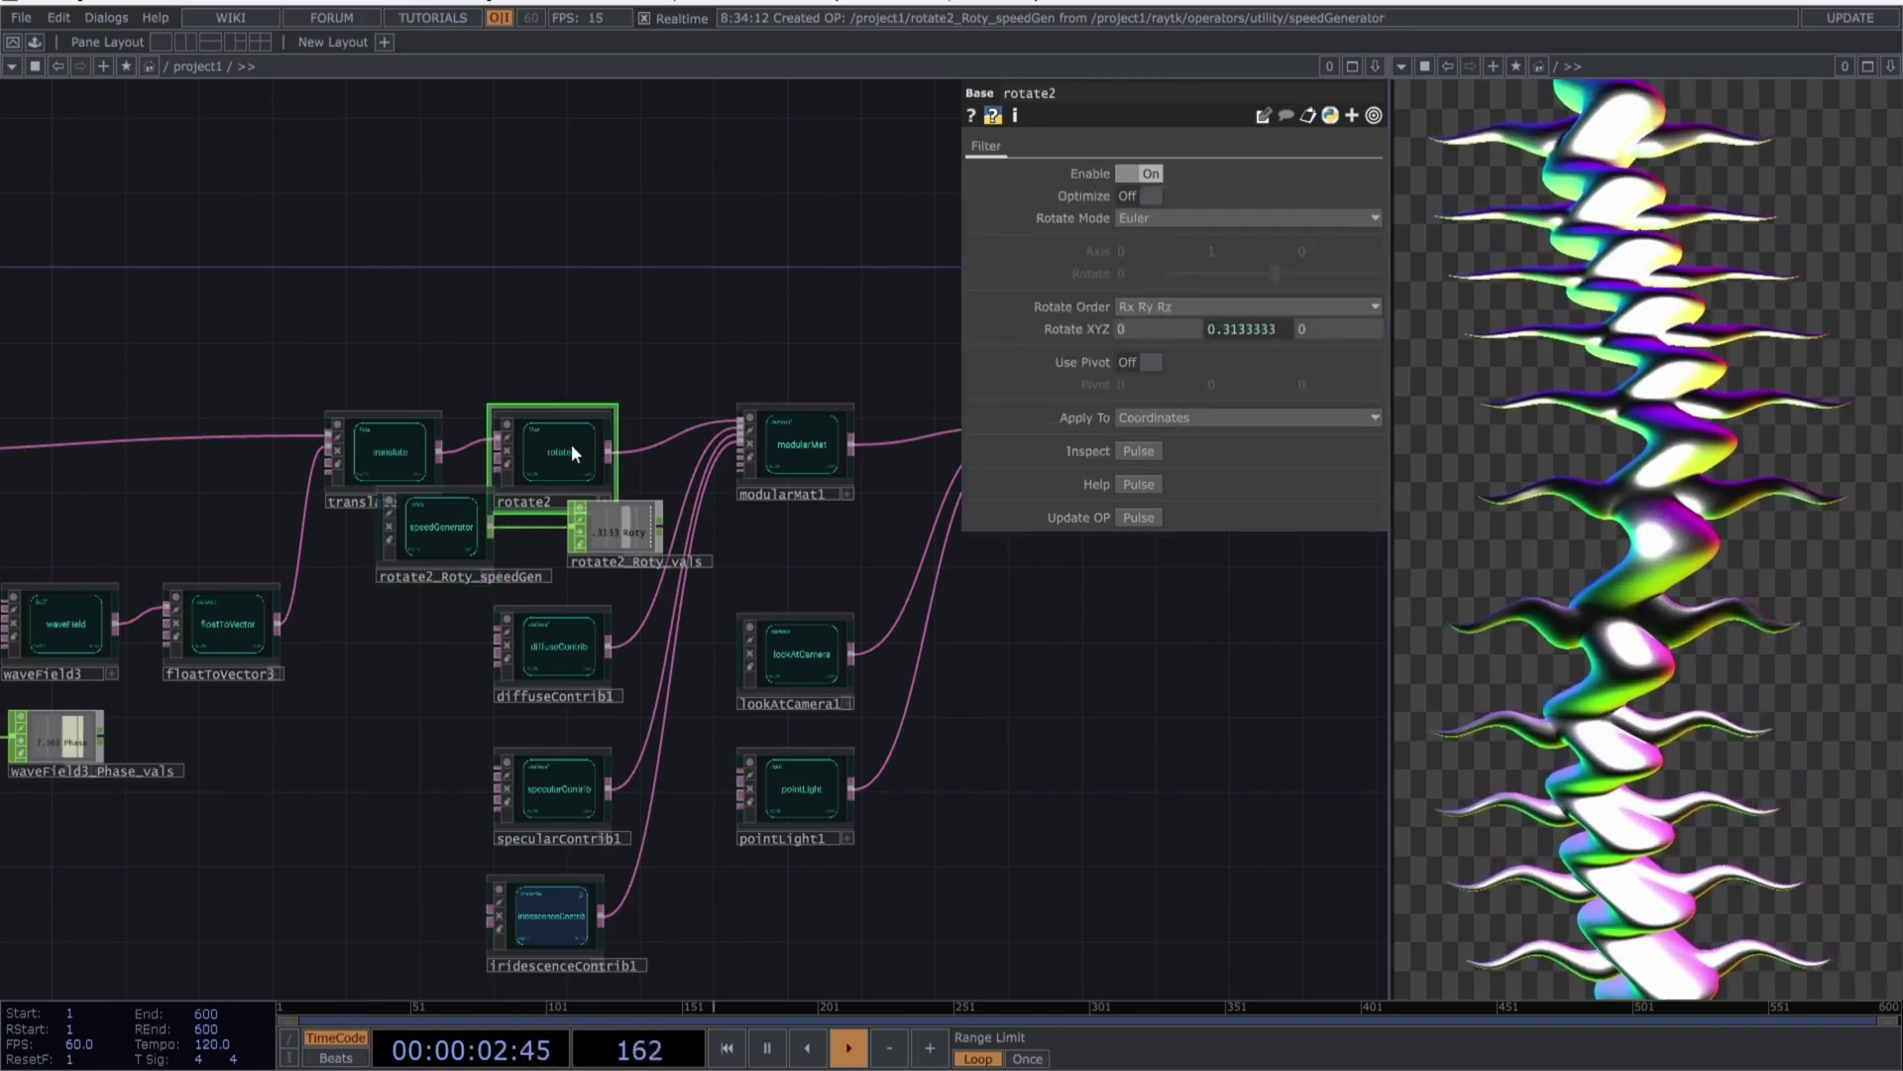
click(604, 530)
shift+click(458, 532)
drag(458, 531, 369, 307)
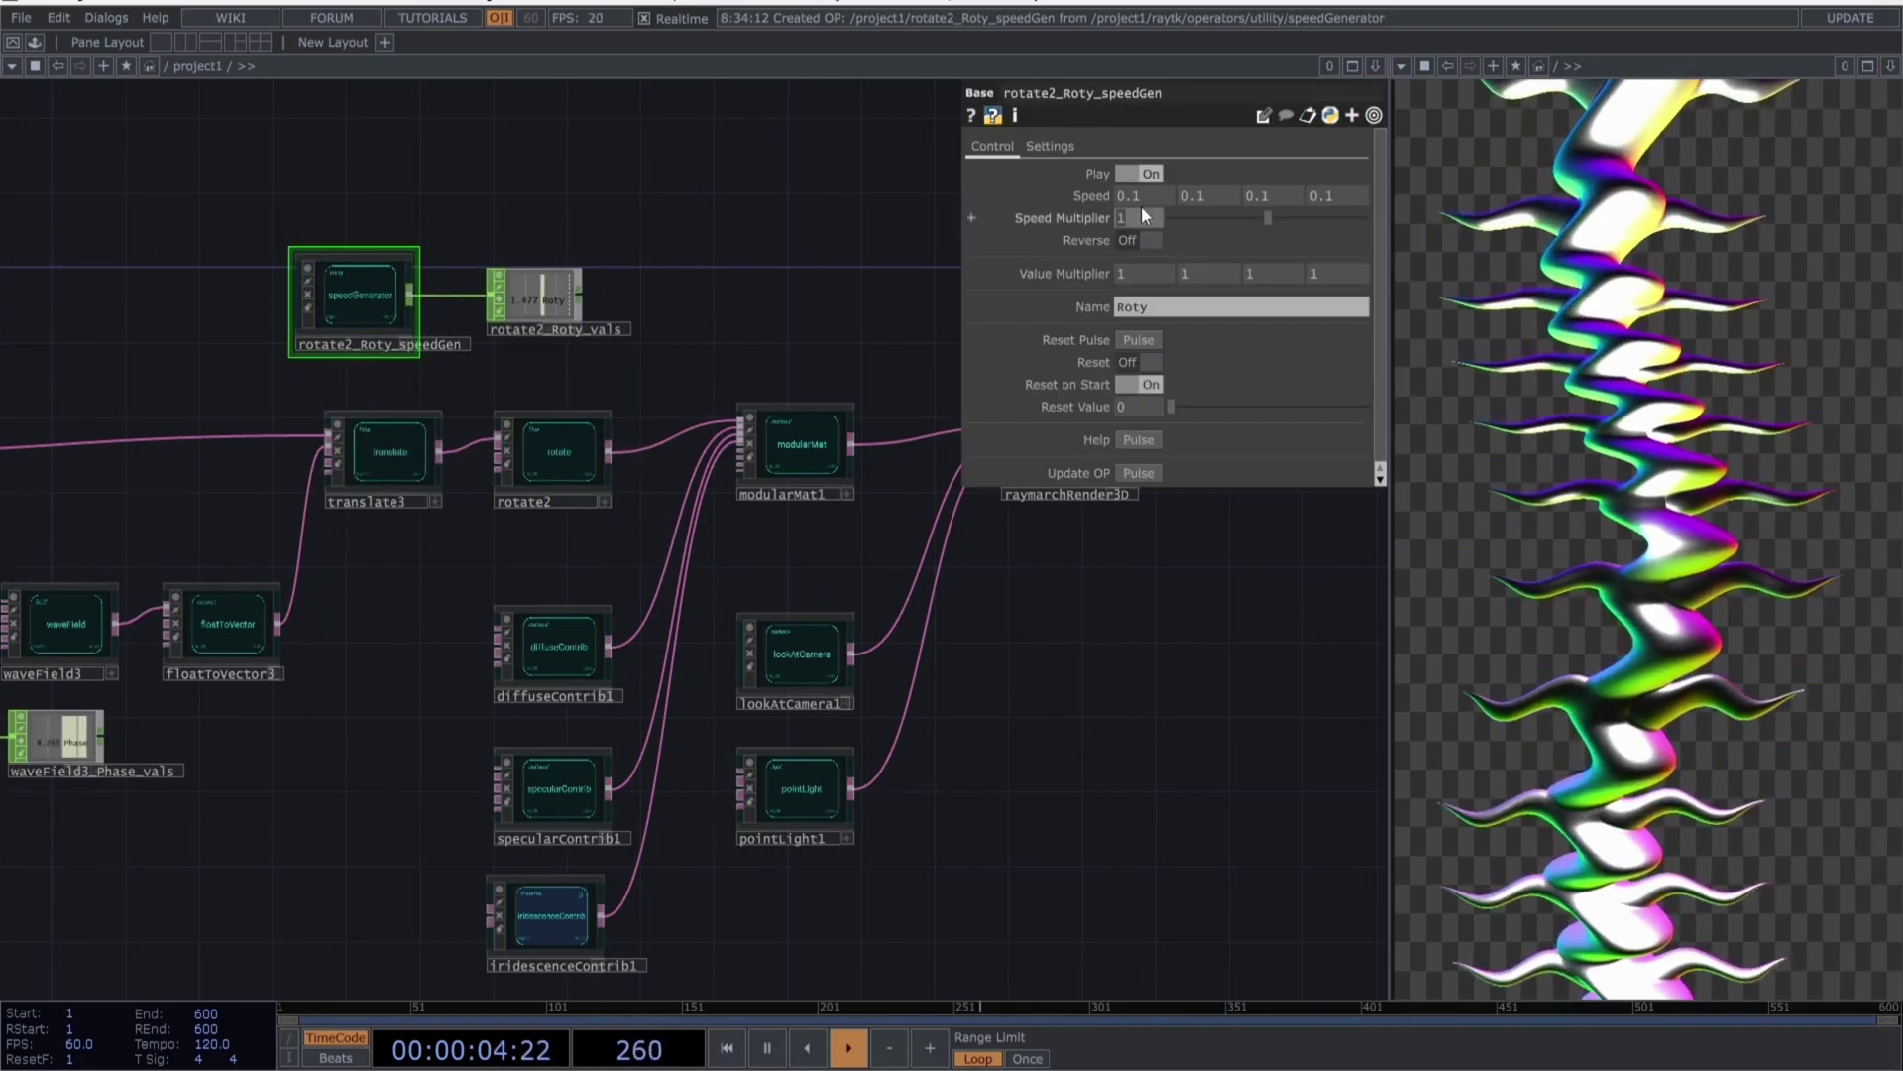
Set the rotation speed to 5 for all four components with a multiplier of 2
text(5)
key(Tab)
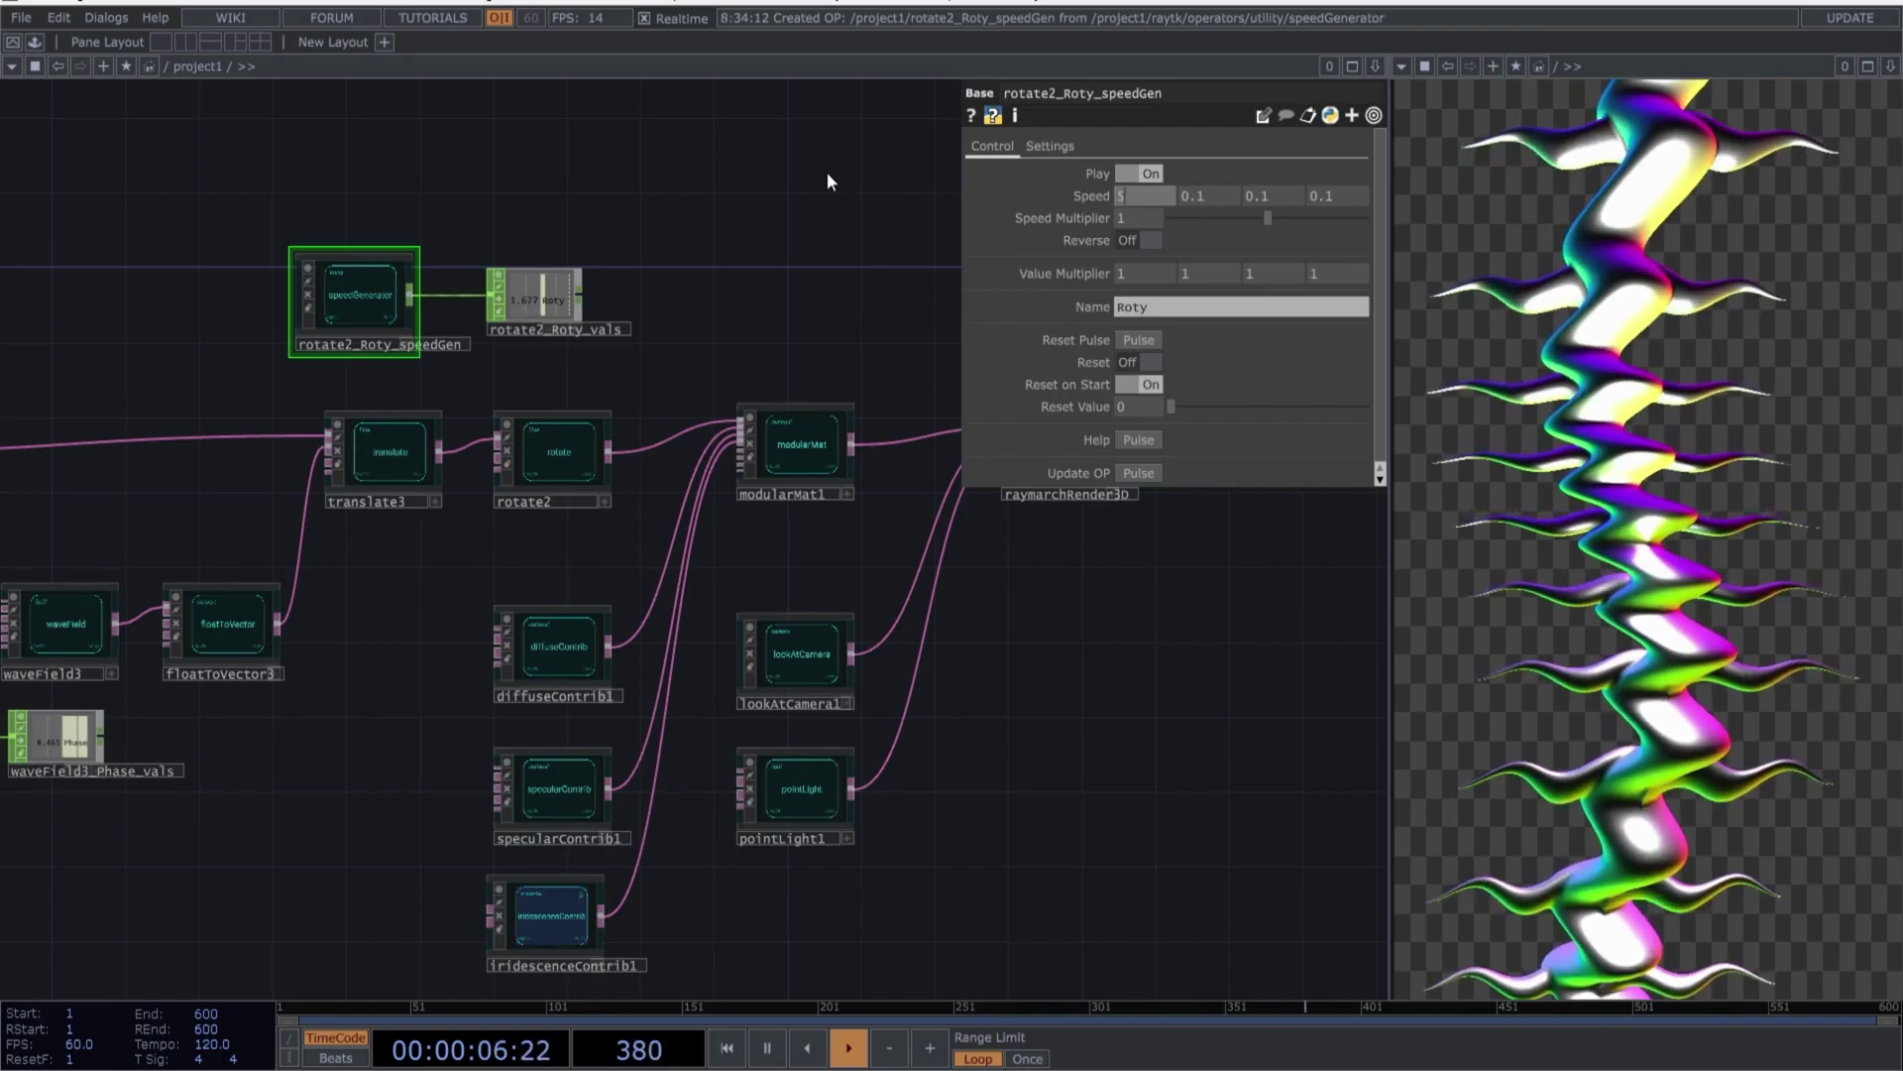
text(5)
key(Tab)
text(5)
key(Tab)
text(5)
key(Tab)
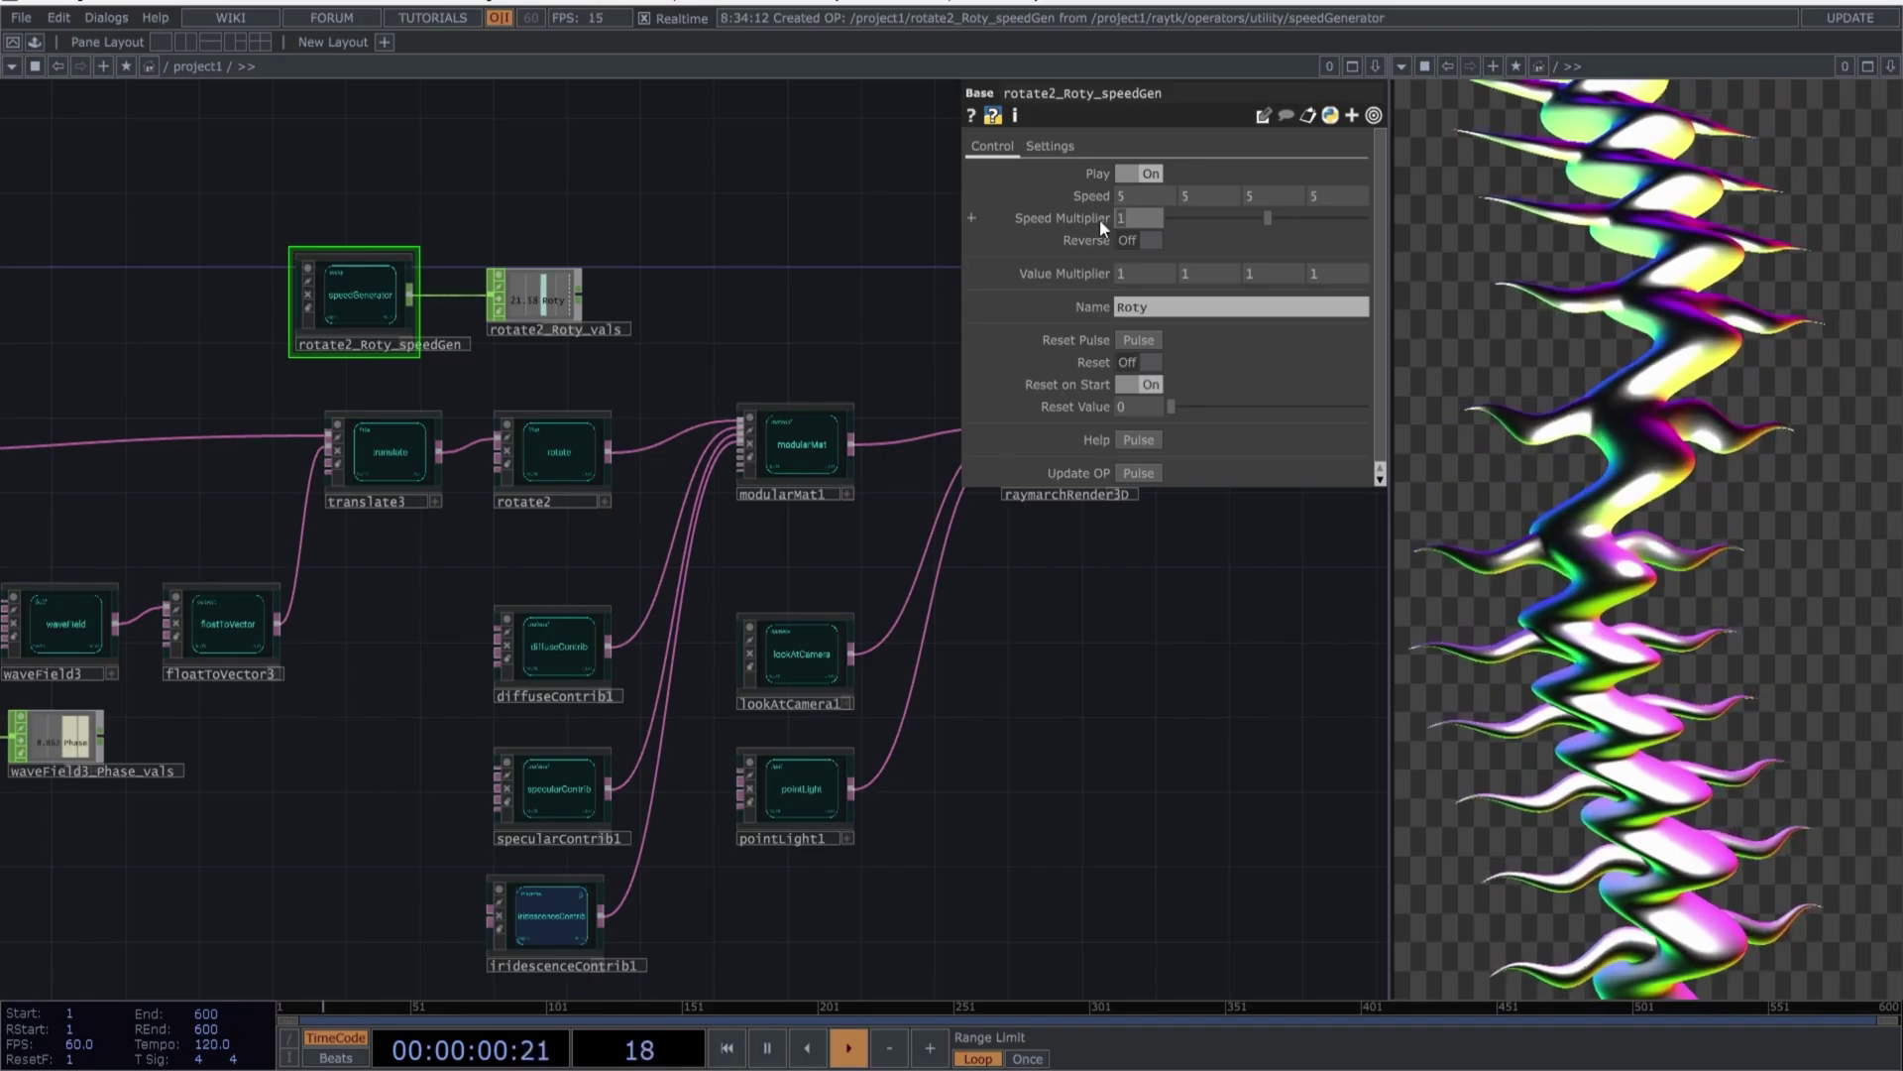
text(2)
key(Tab)
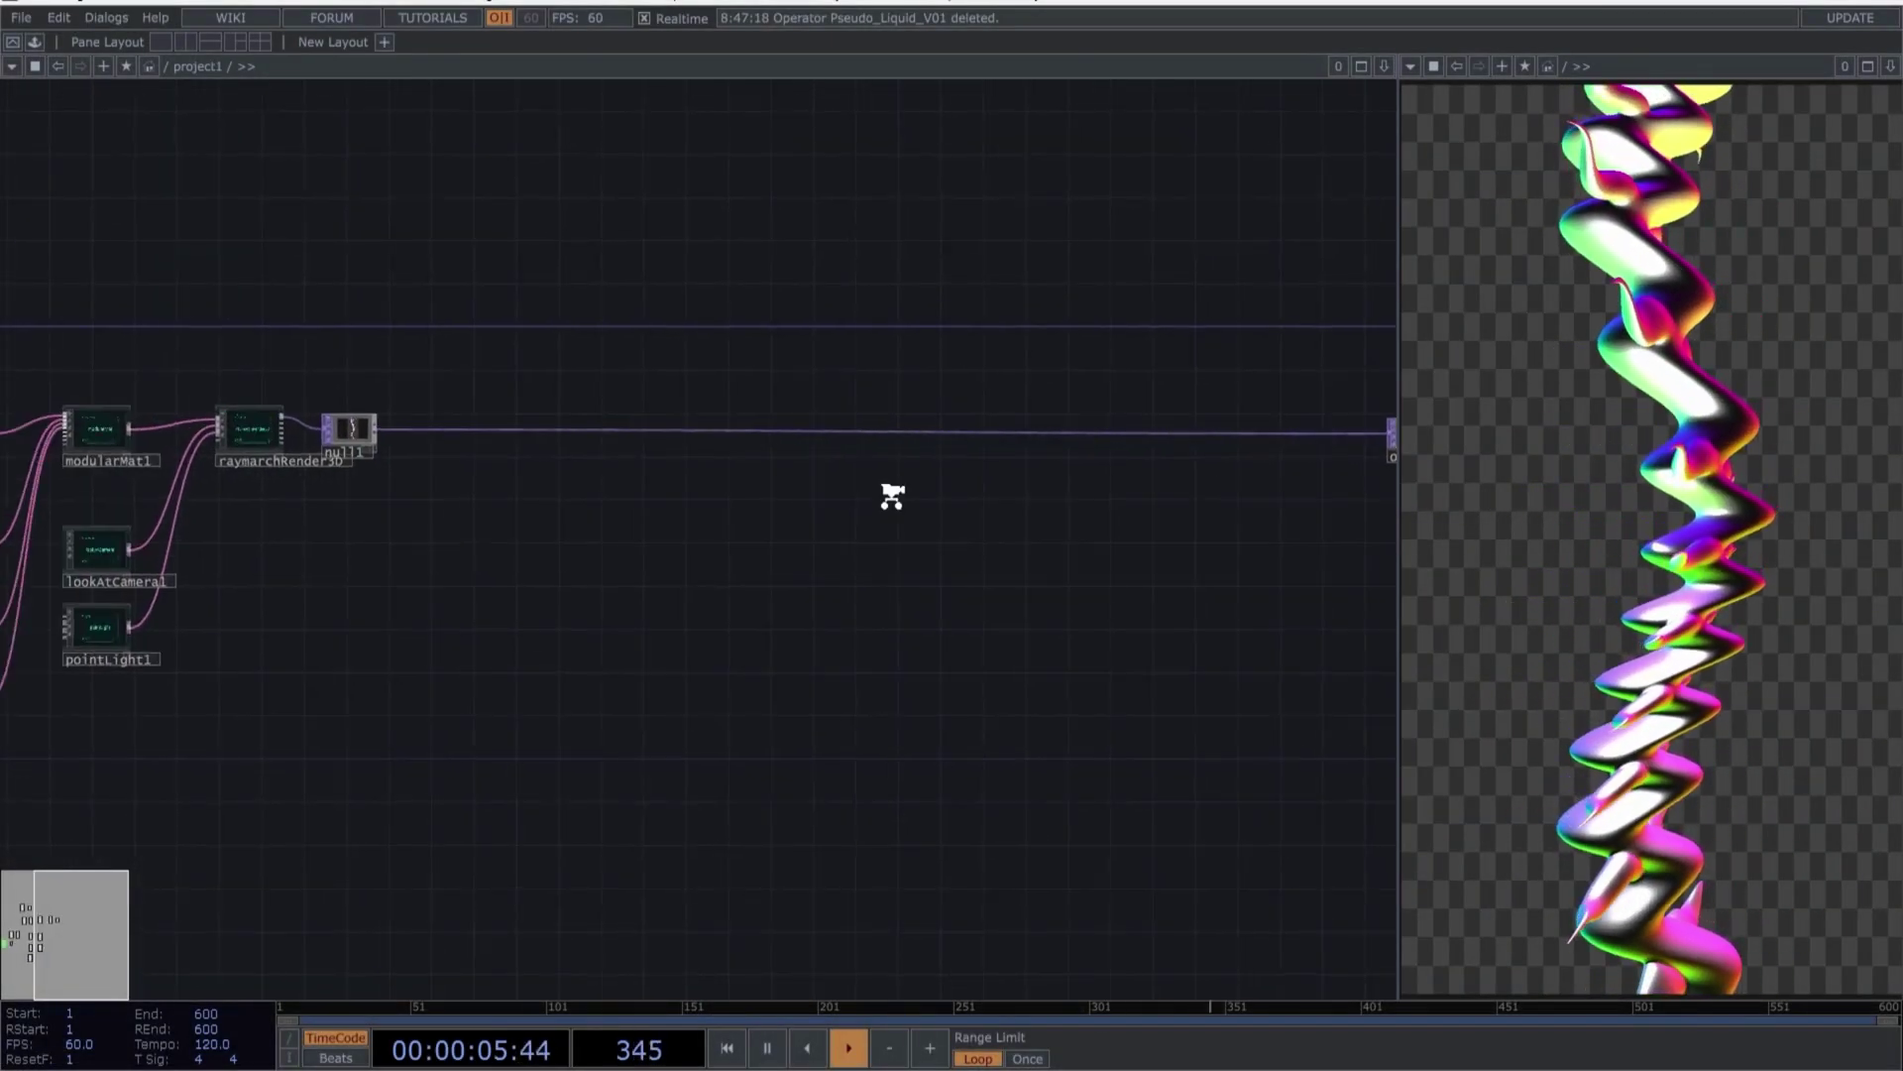
scroll(892, 495, down, 4)
Drag Pseudo_Liquid_V01 from the palette into the network and close the palette
drag(264, 266, 382, 320)
click(35, 42)
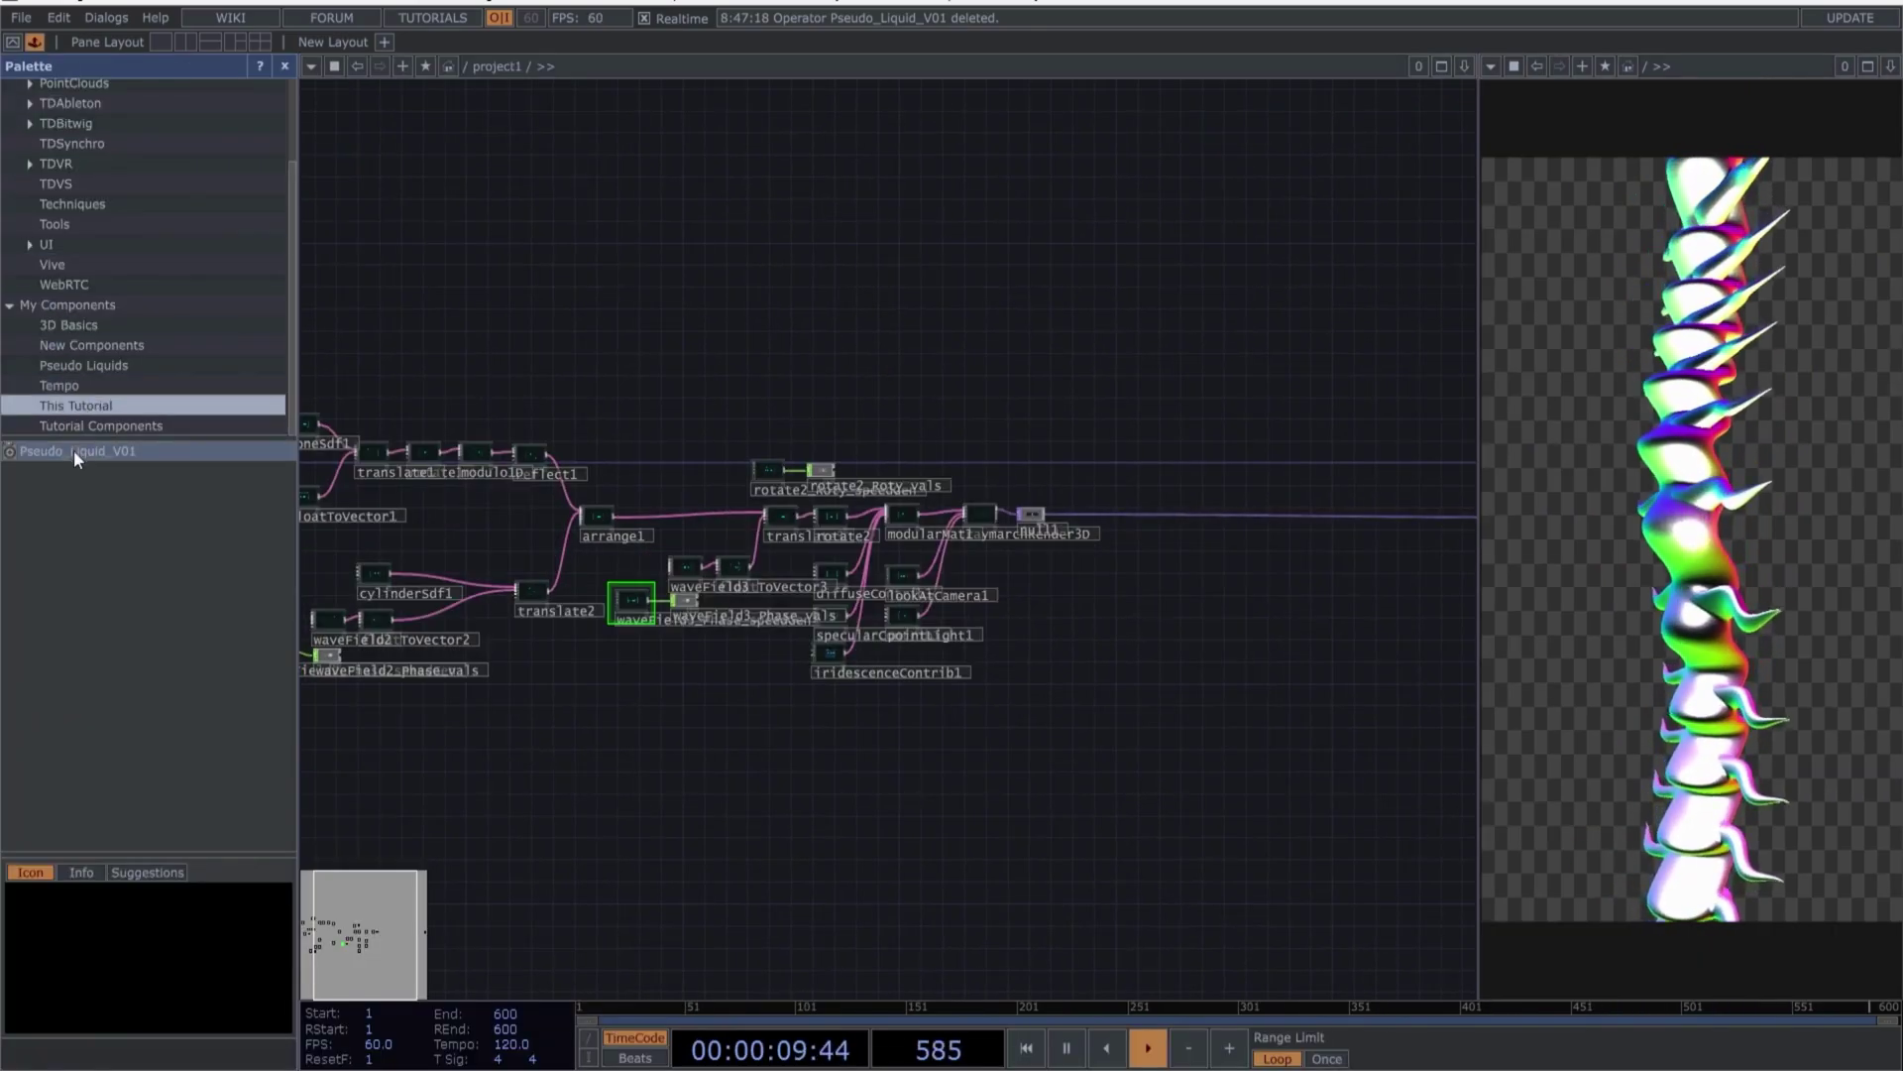
drag(73, 449, 653, 501)
drag(1076, 484, 1089, 474)
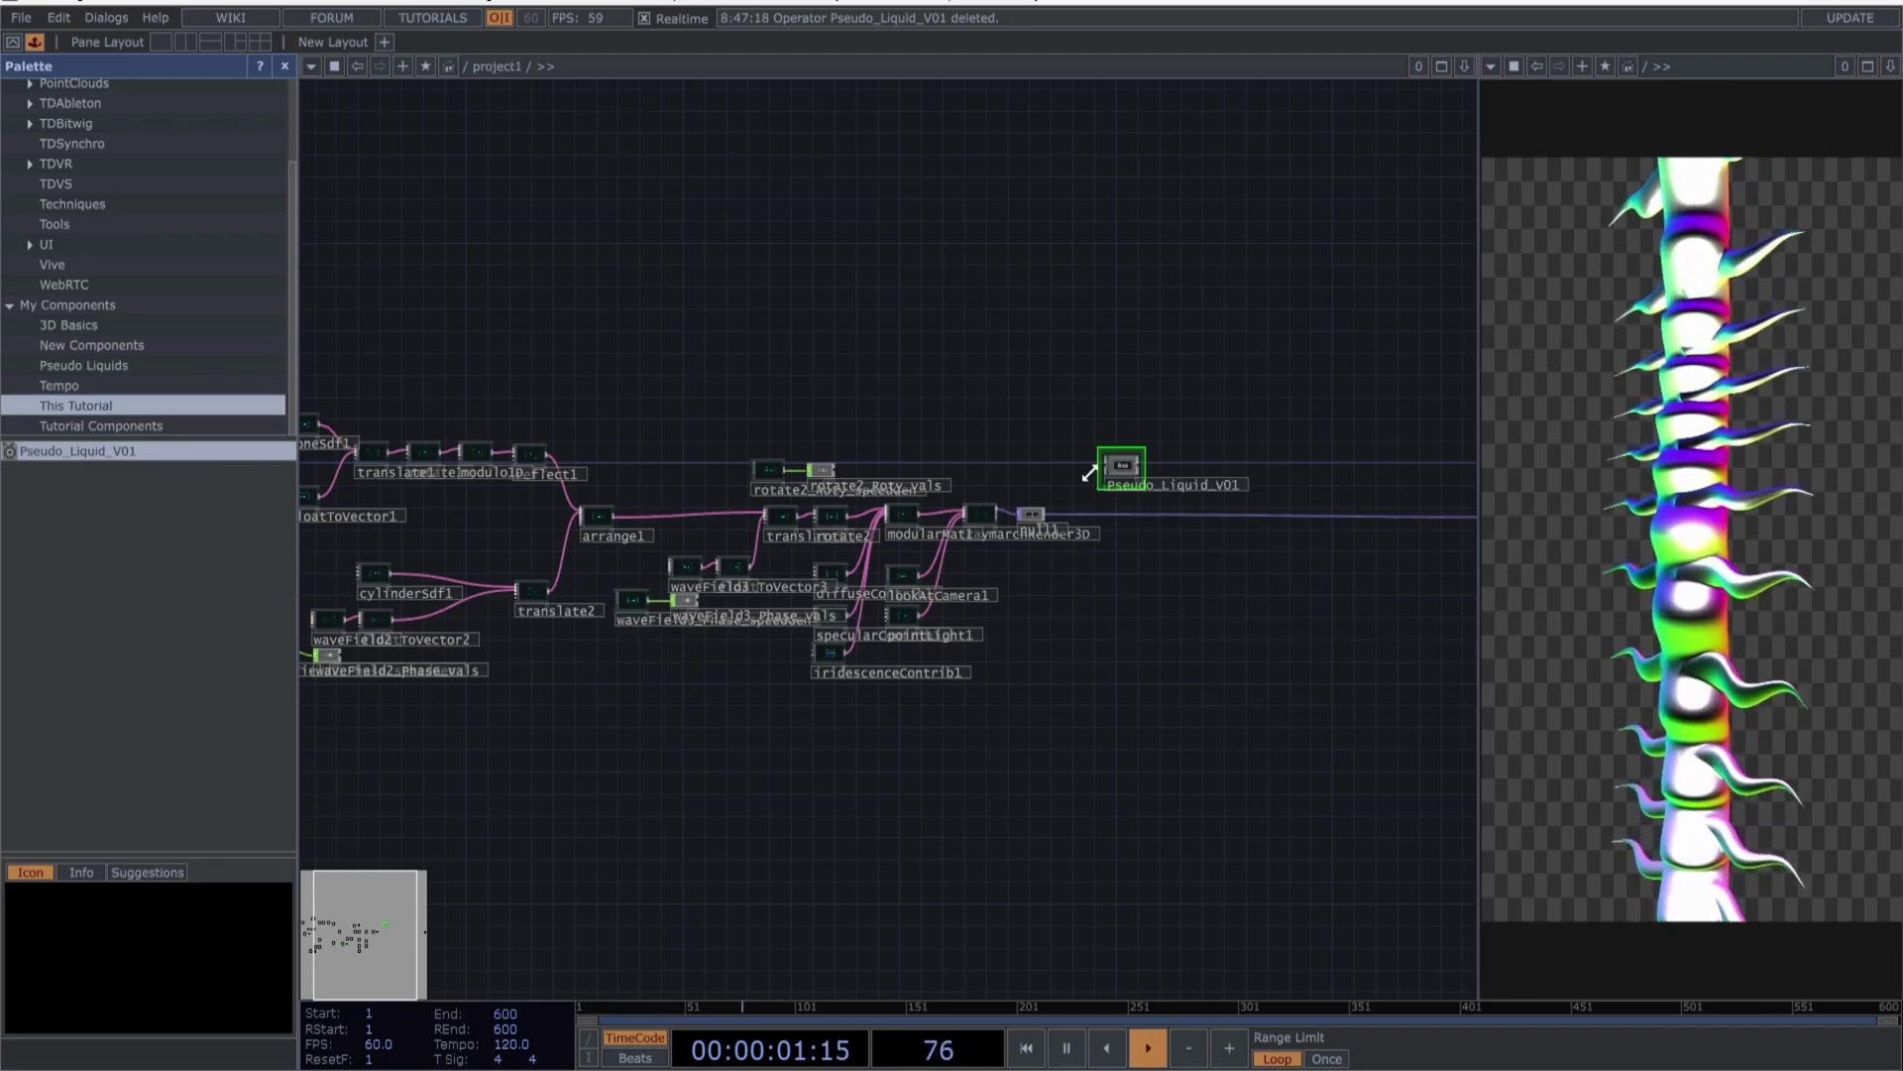
click(285, 65)
Position Pseudo_Liquid_V01 above null1
scroll(892, 476, up, 6)
drag(586, 398, 511, 359)
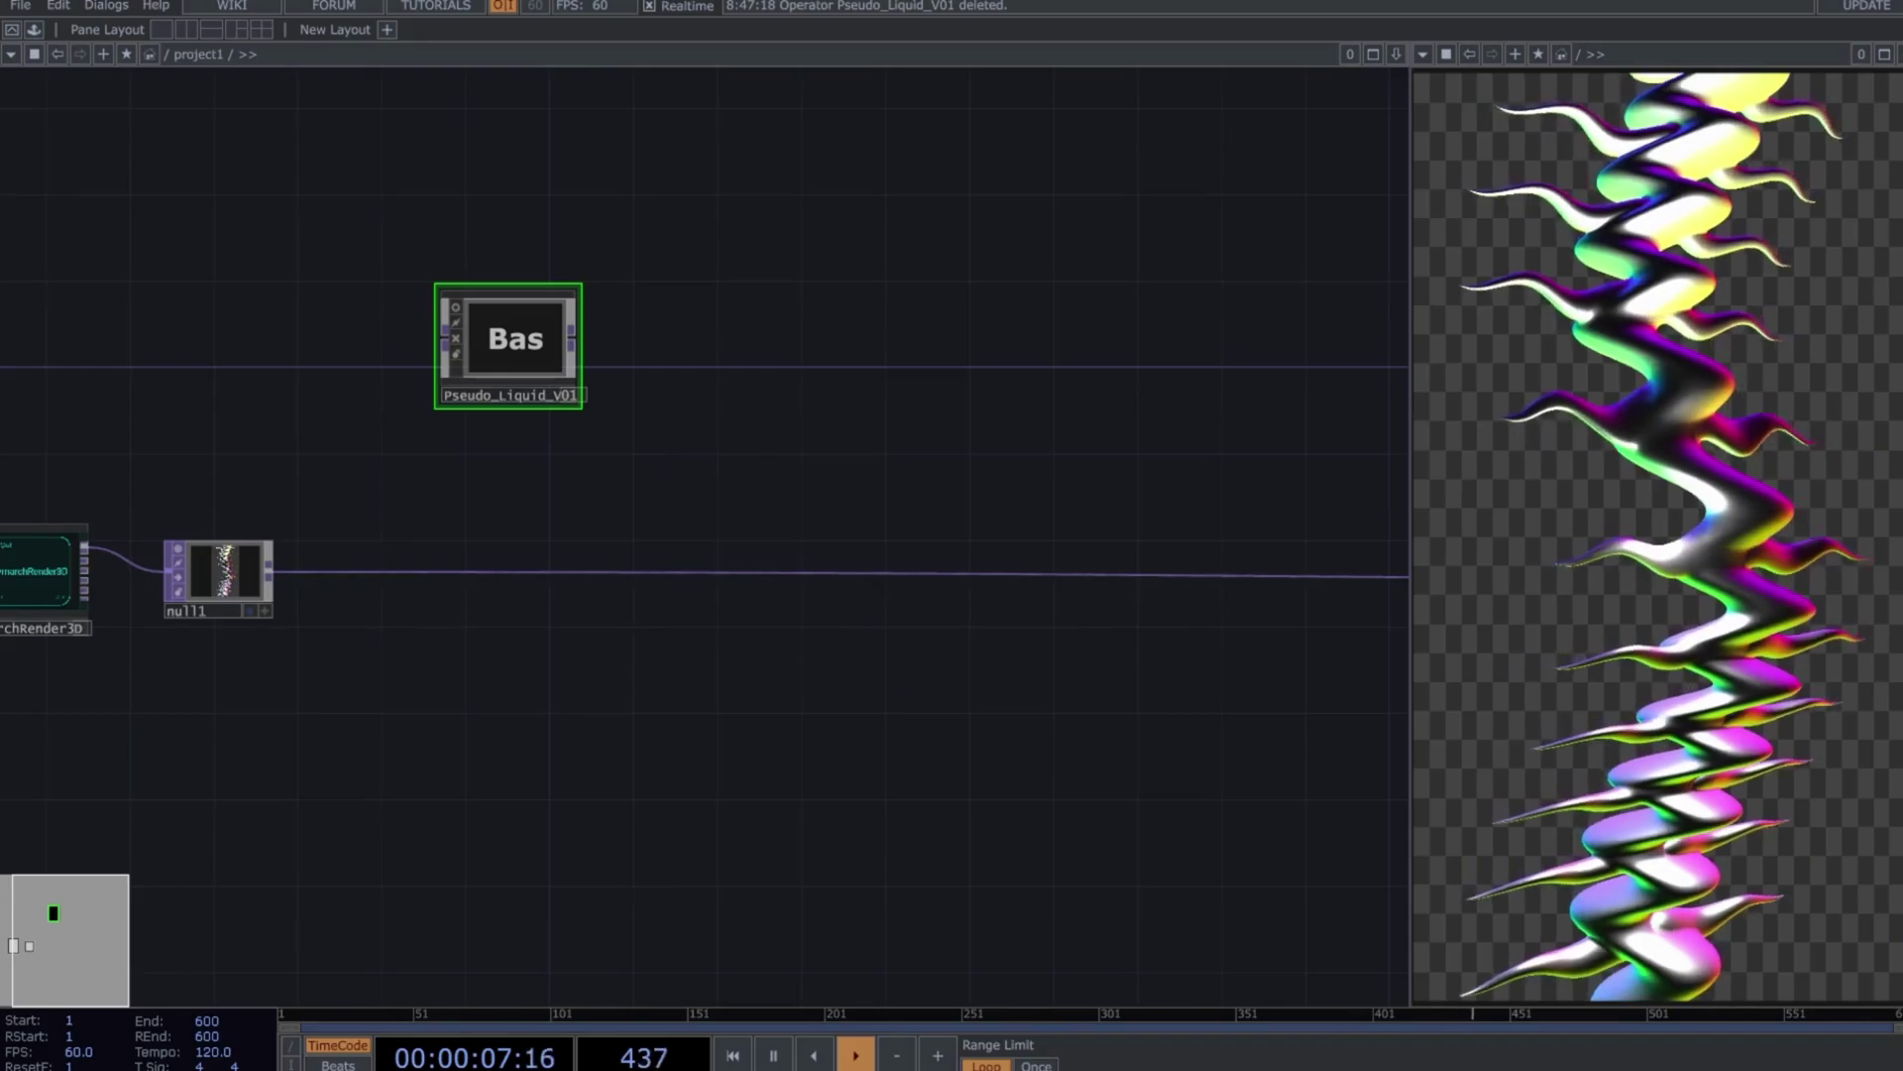
scroll(773, 375, down, 5)
scroll(694, 378, up, 3)
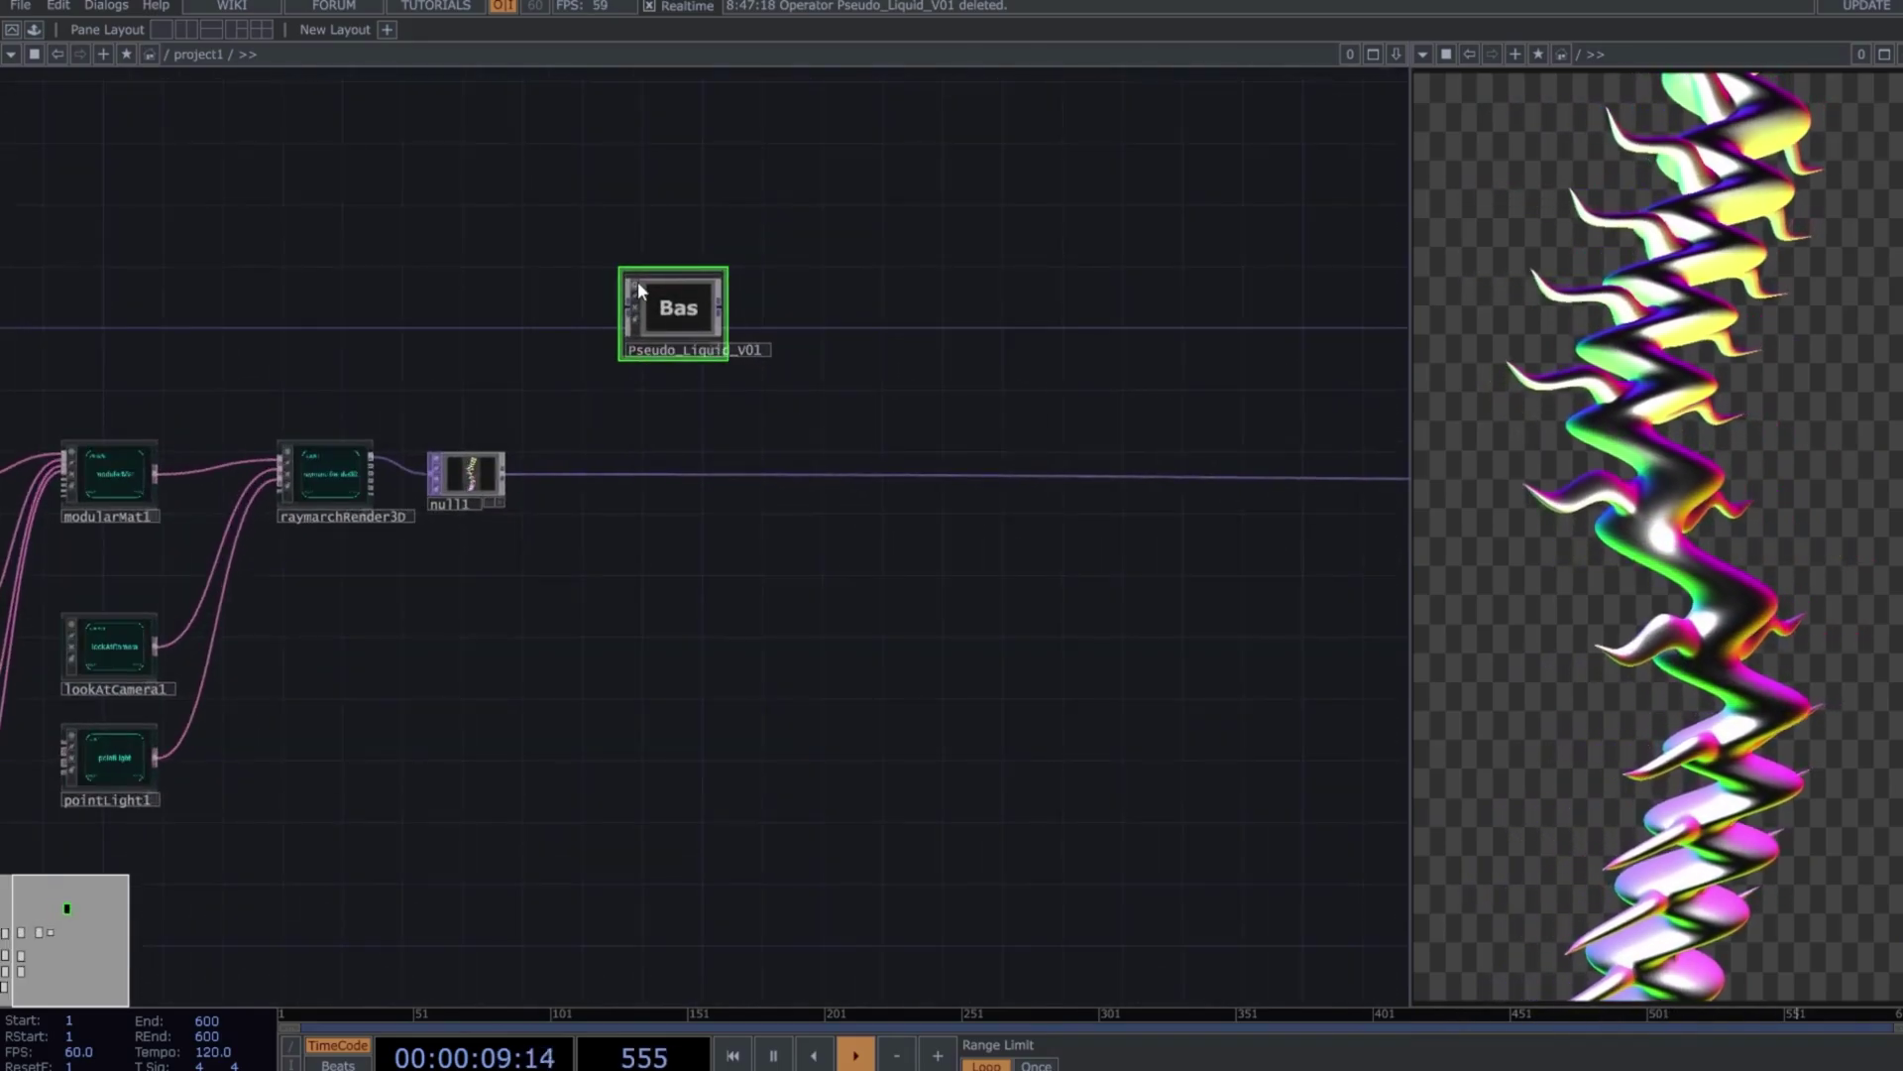
scroll(659, 297, up, 3)
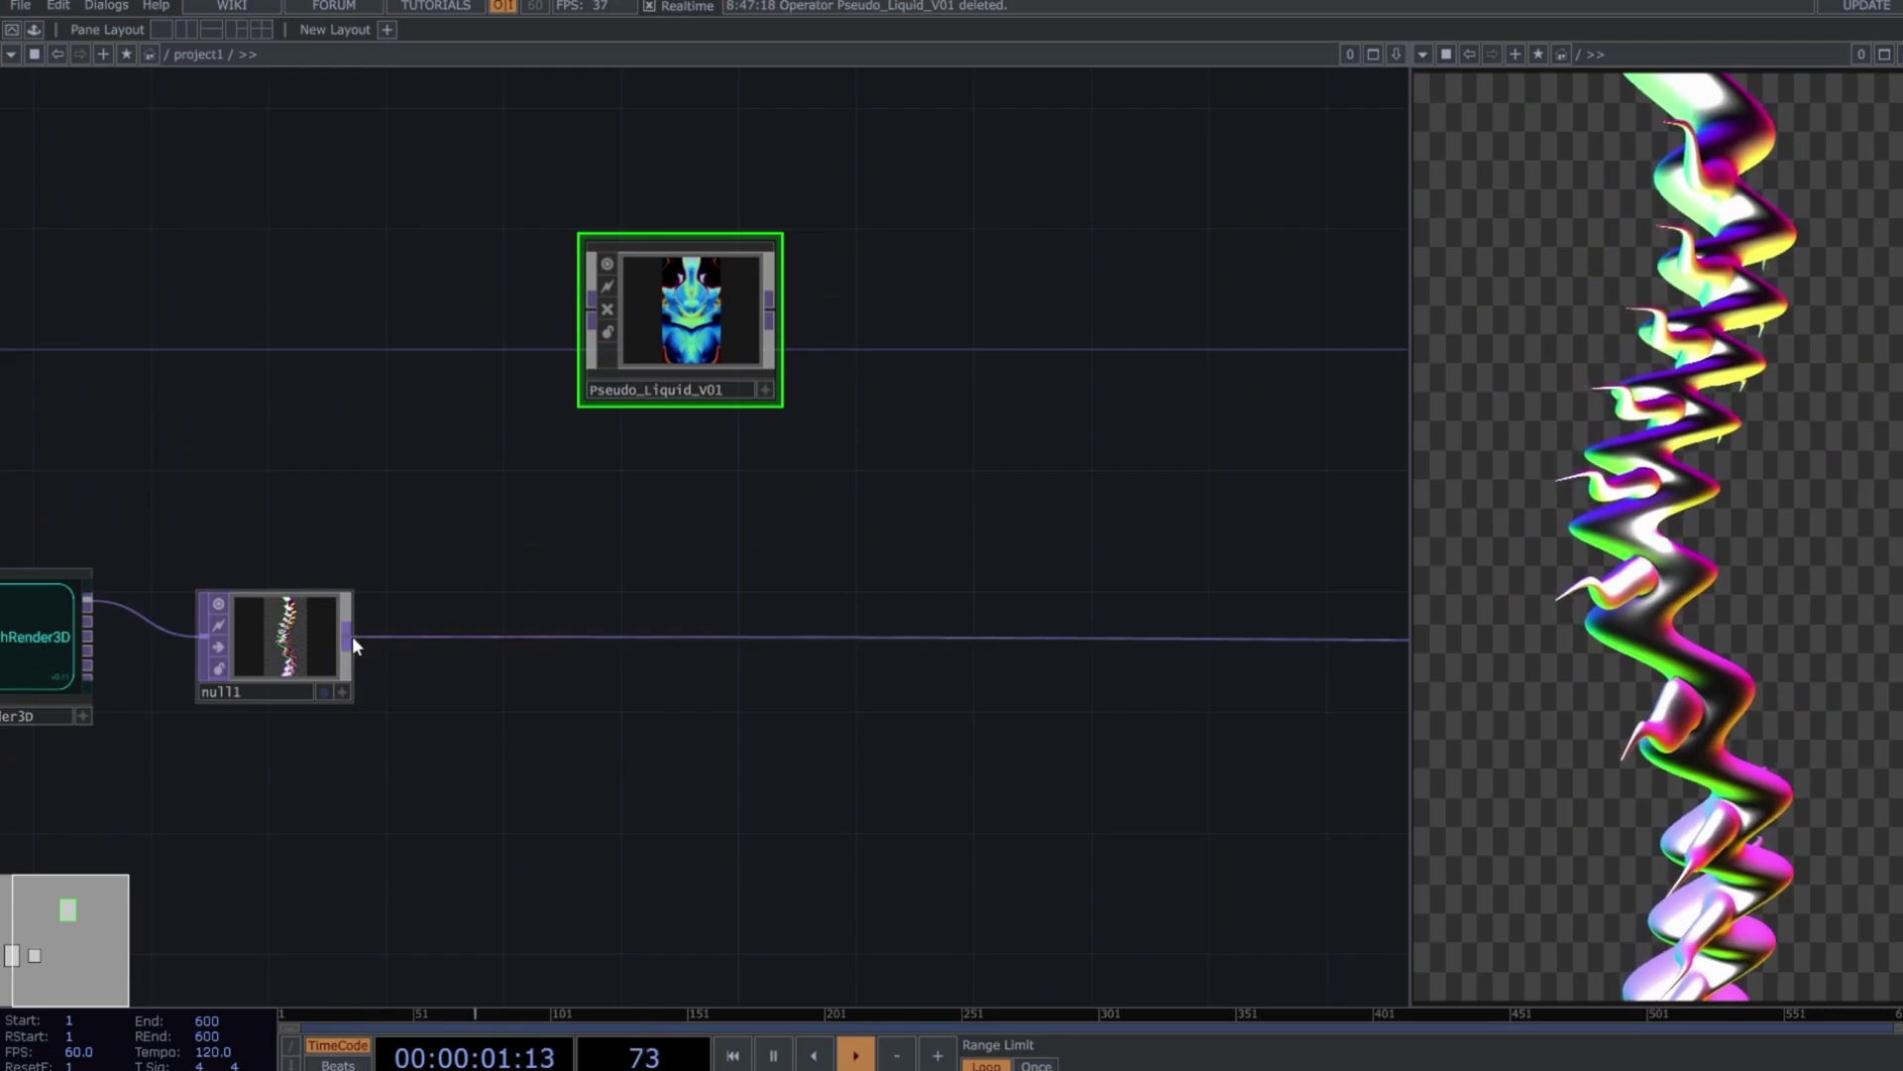
Wire null1 into Pseudo_Liquid_V01 and chain level1 and transform1 after comp1
drag(353, 641, 561, 305)
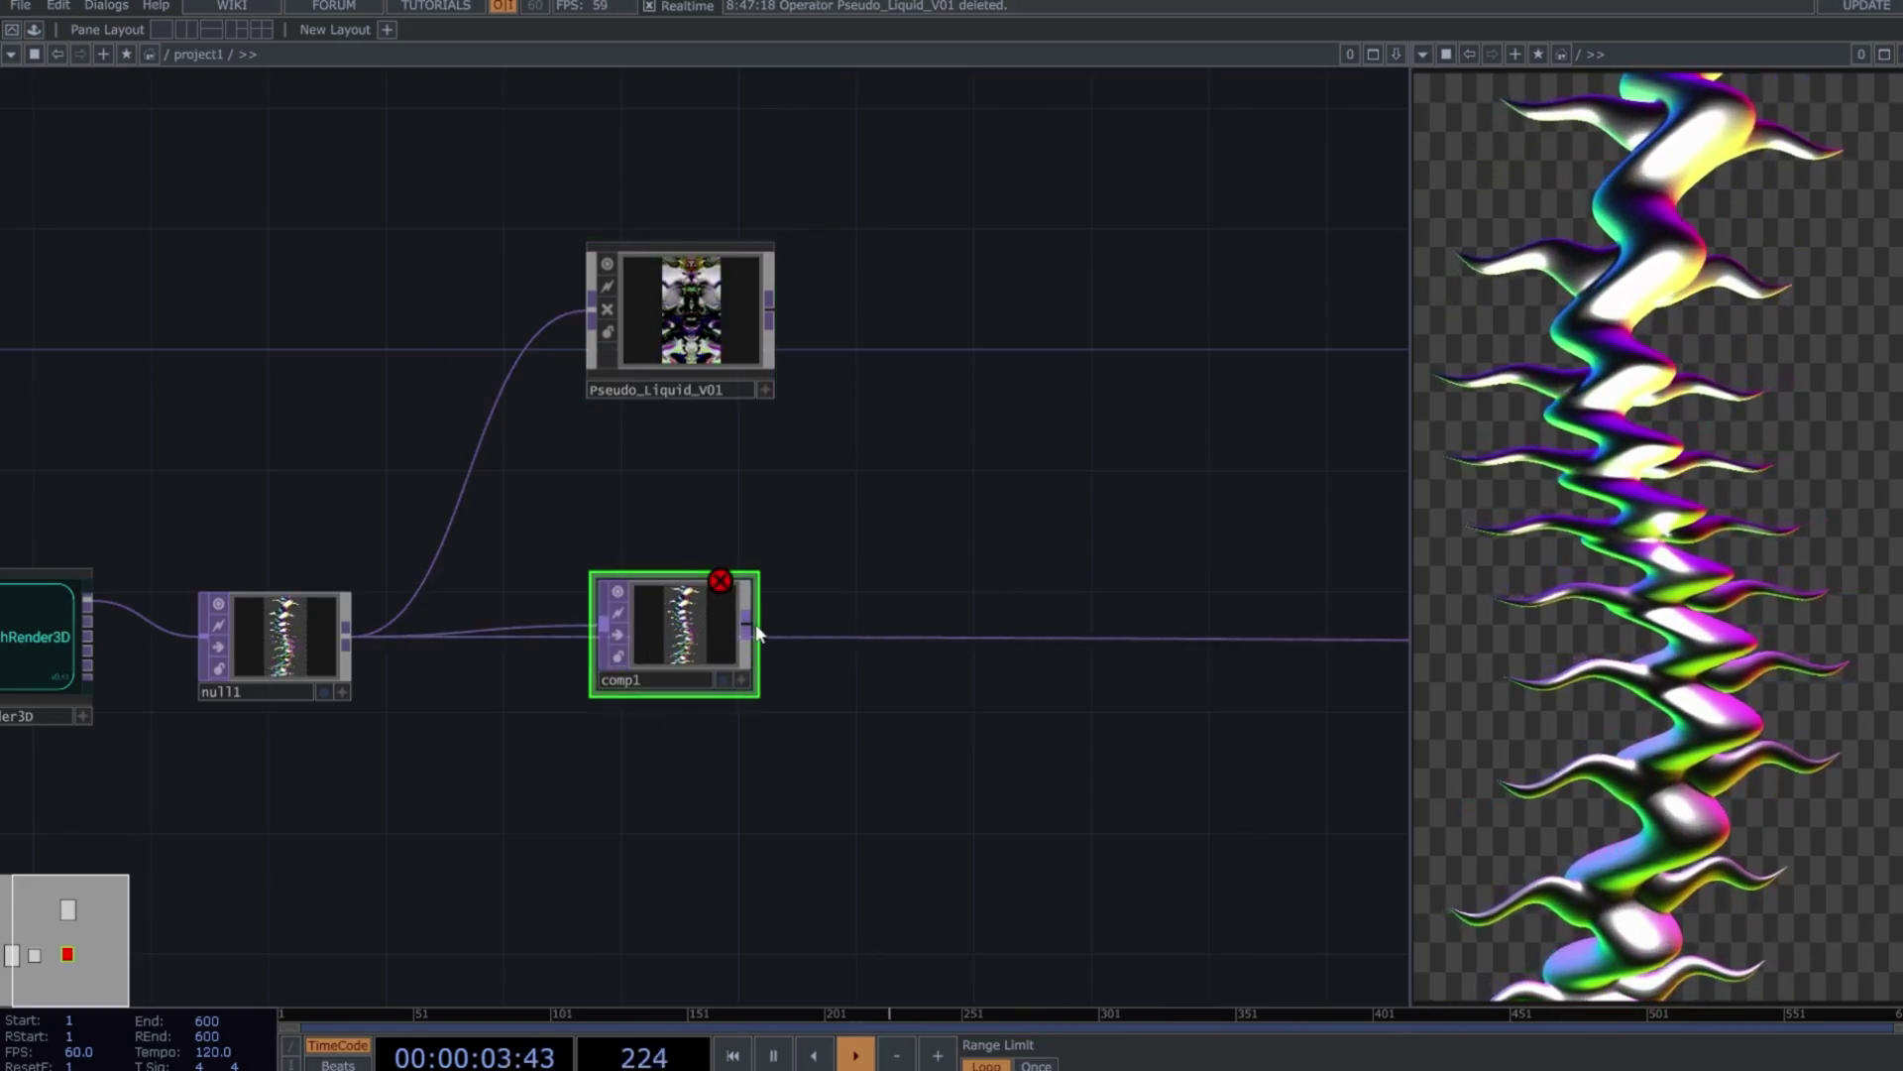
drag(836, 692, 837, 633)
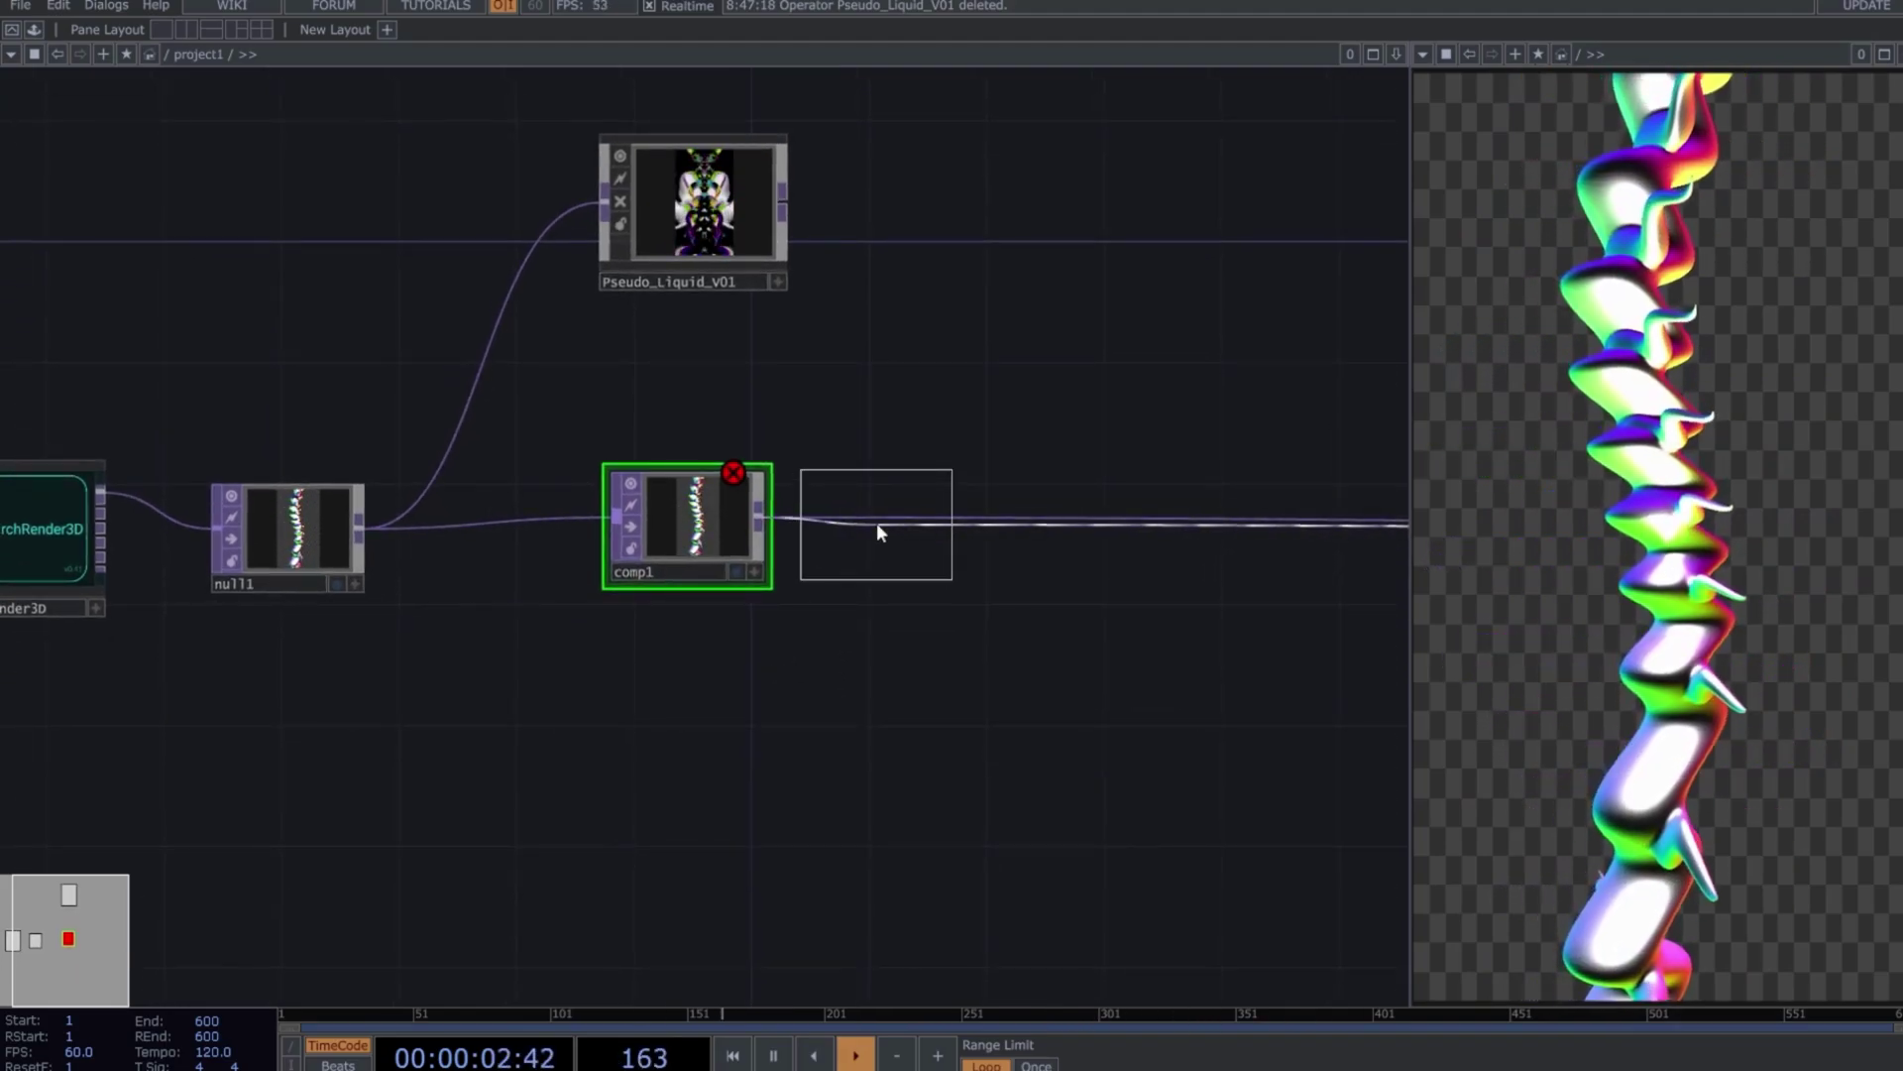
click(878, 523)
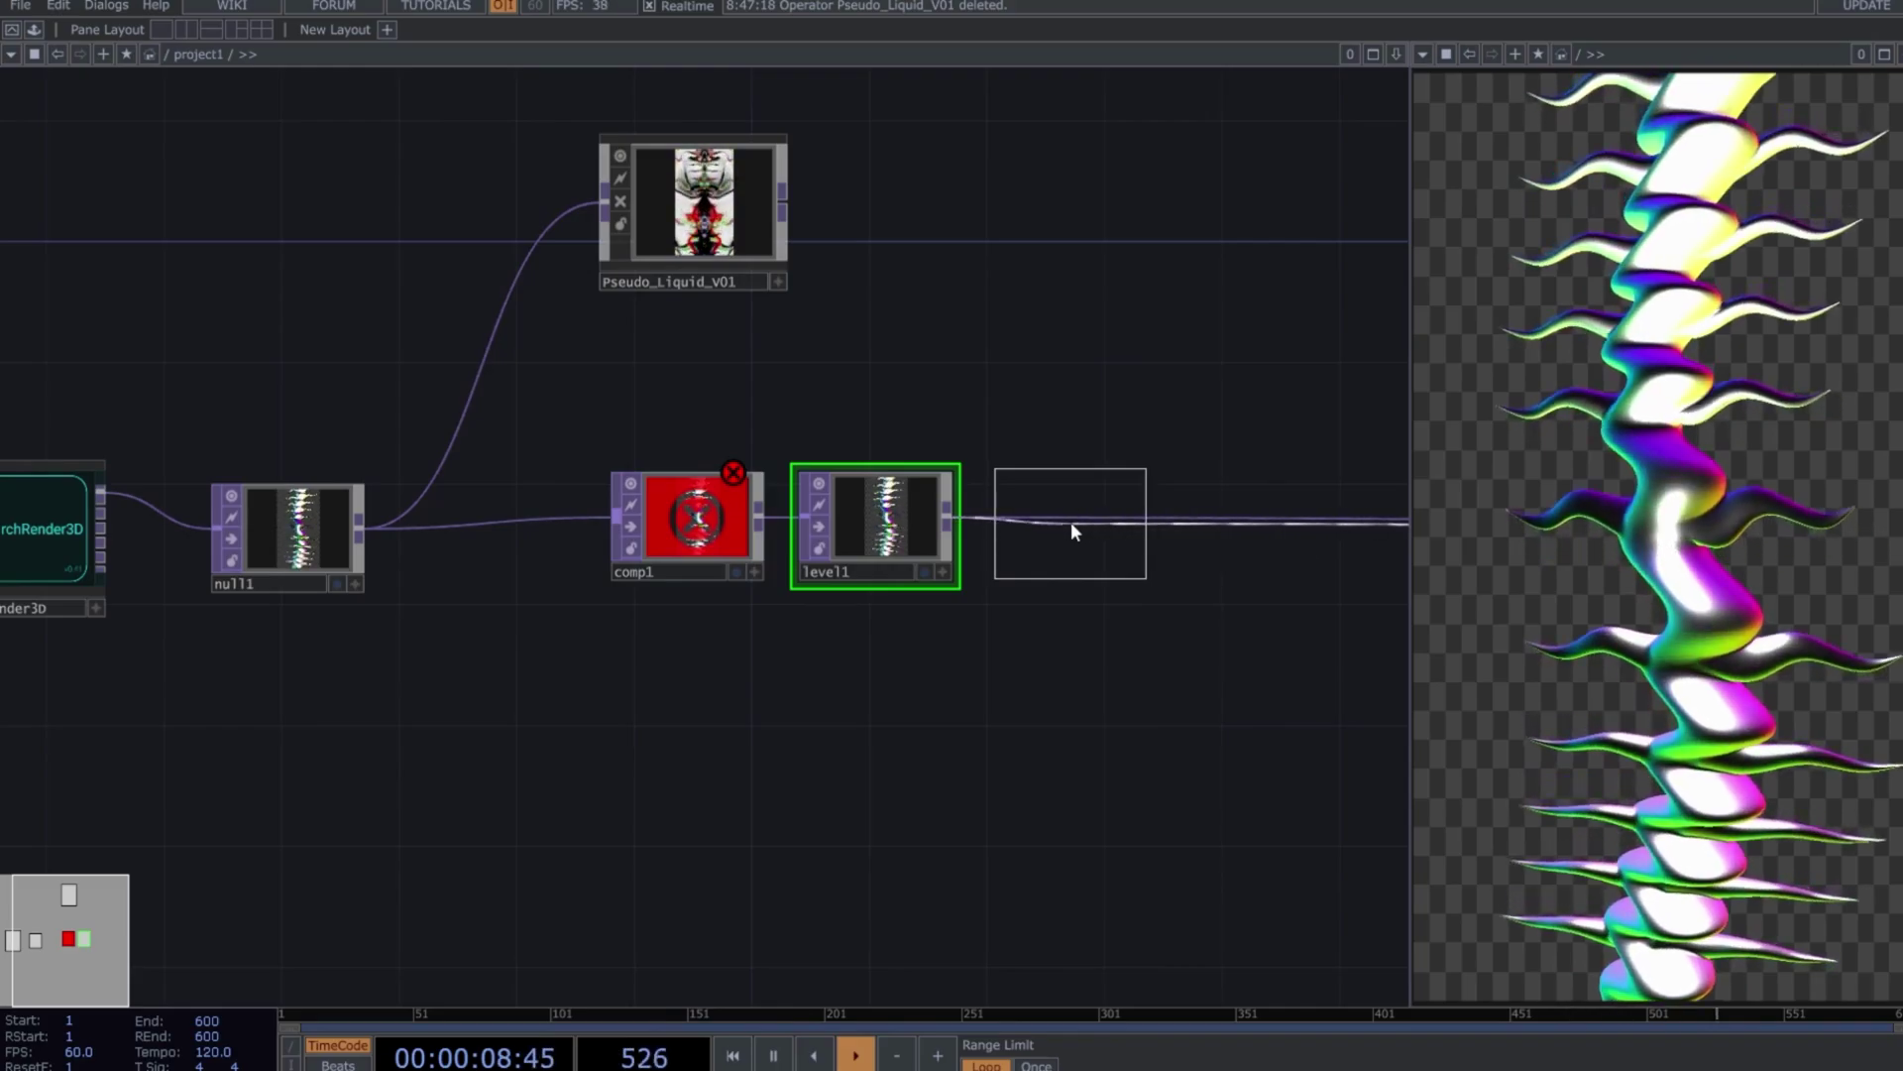
click(1070, 521)
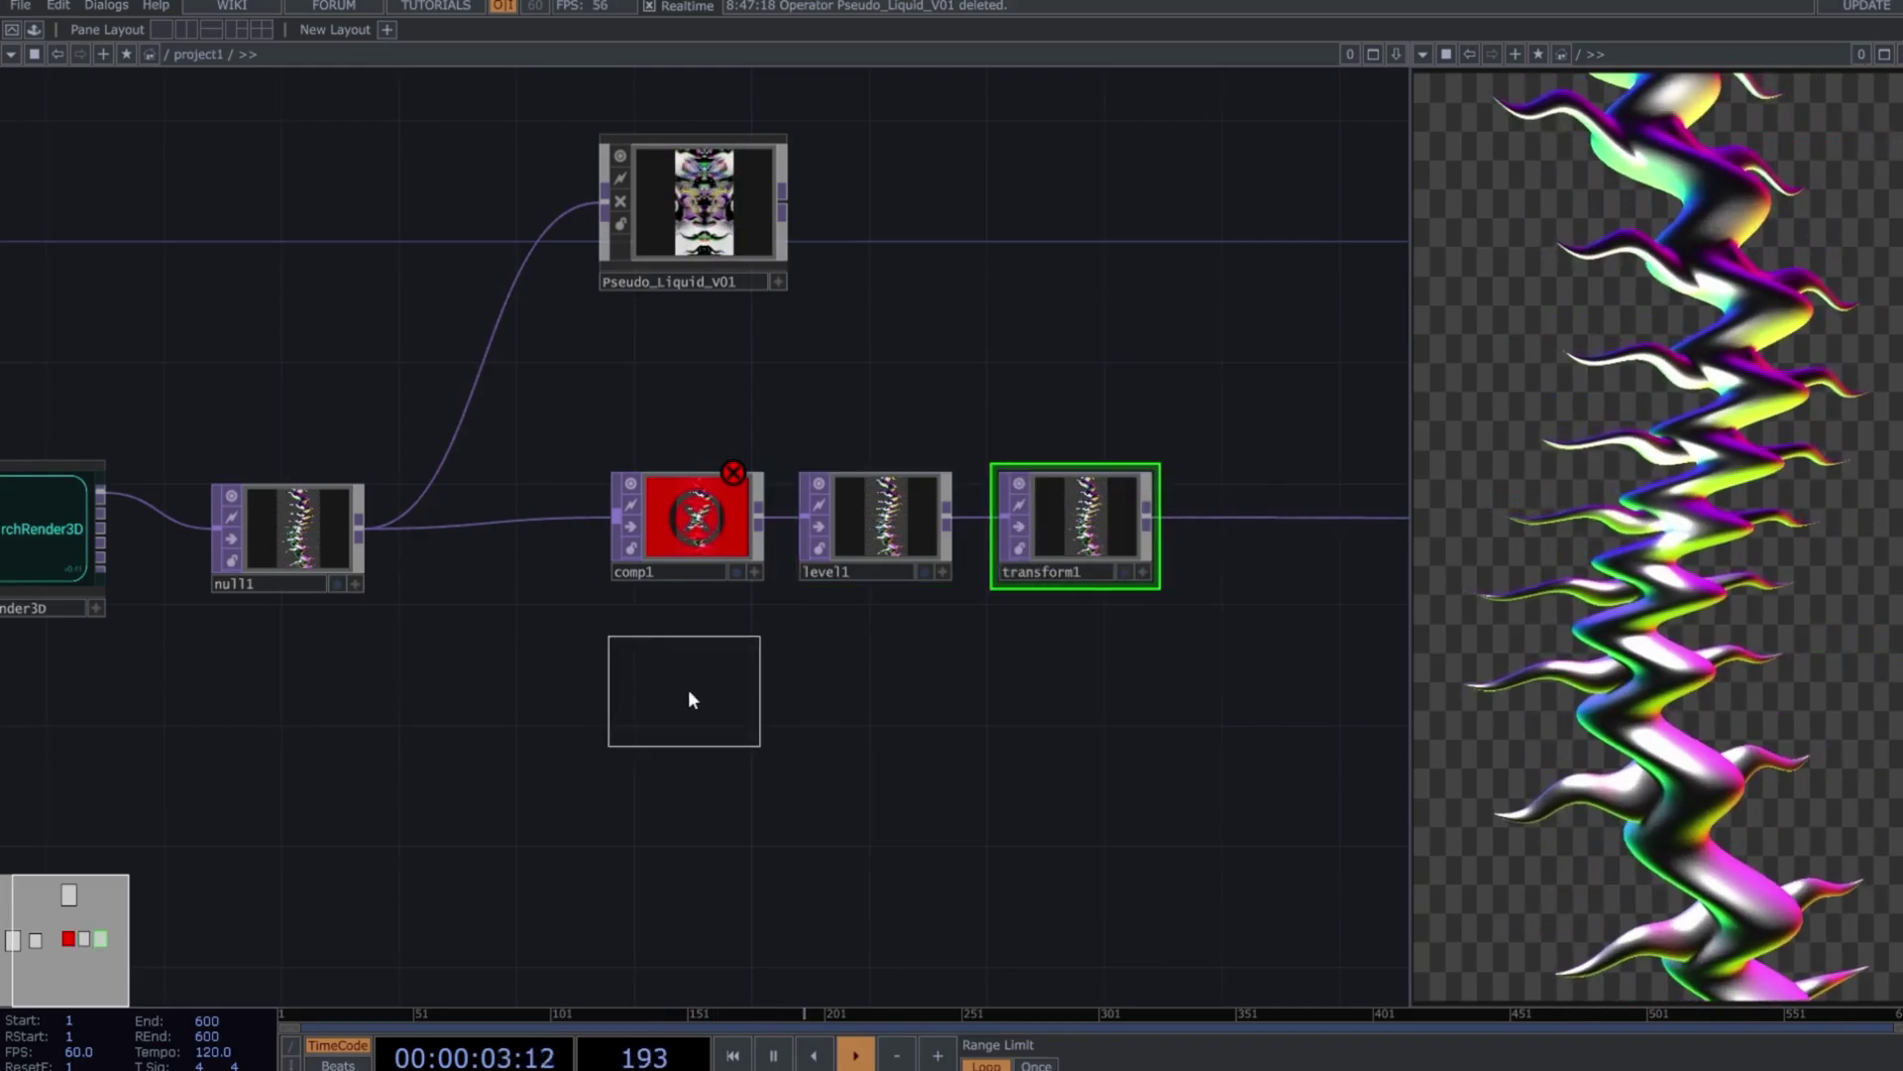
Add transform2 fed by null1, followed by edge1
click(688, 688)
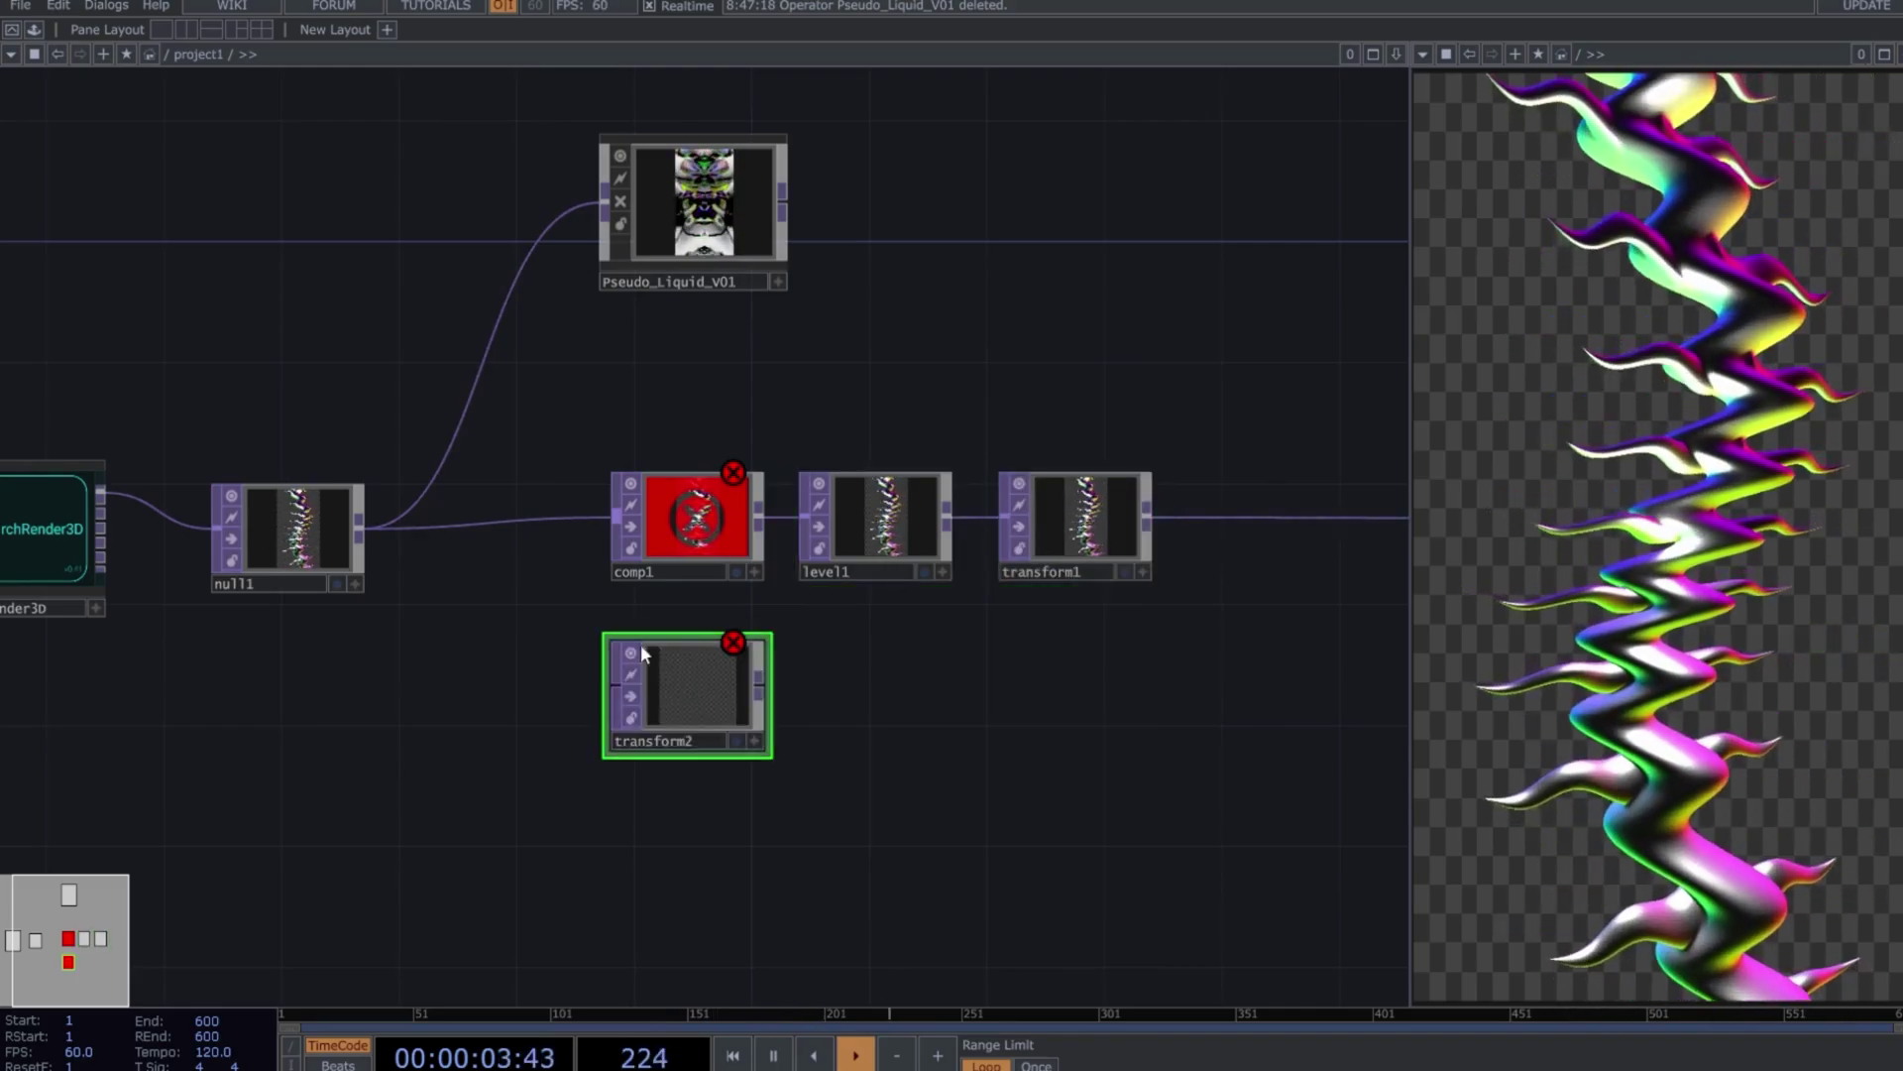
drag(367, 529, 586, 675)
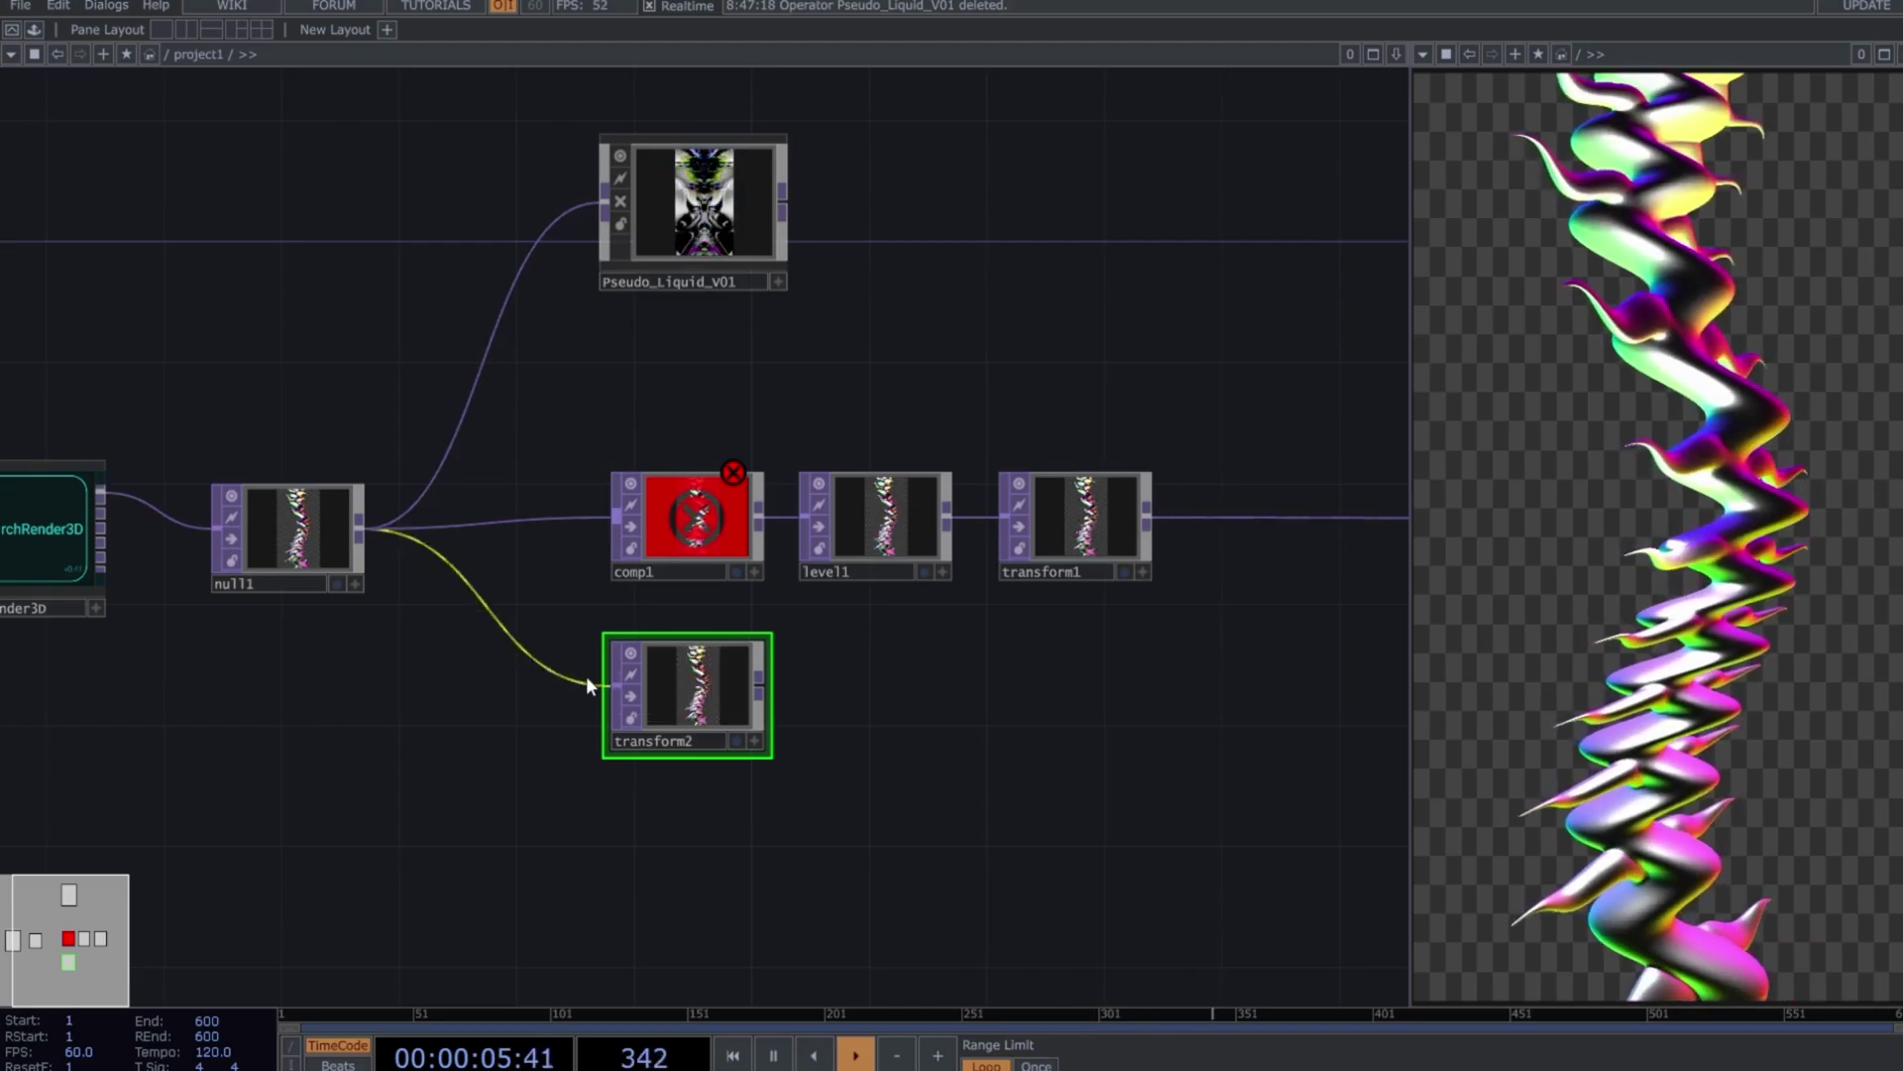
click(759, 682)
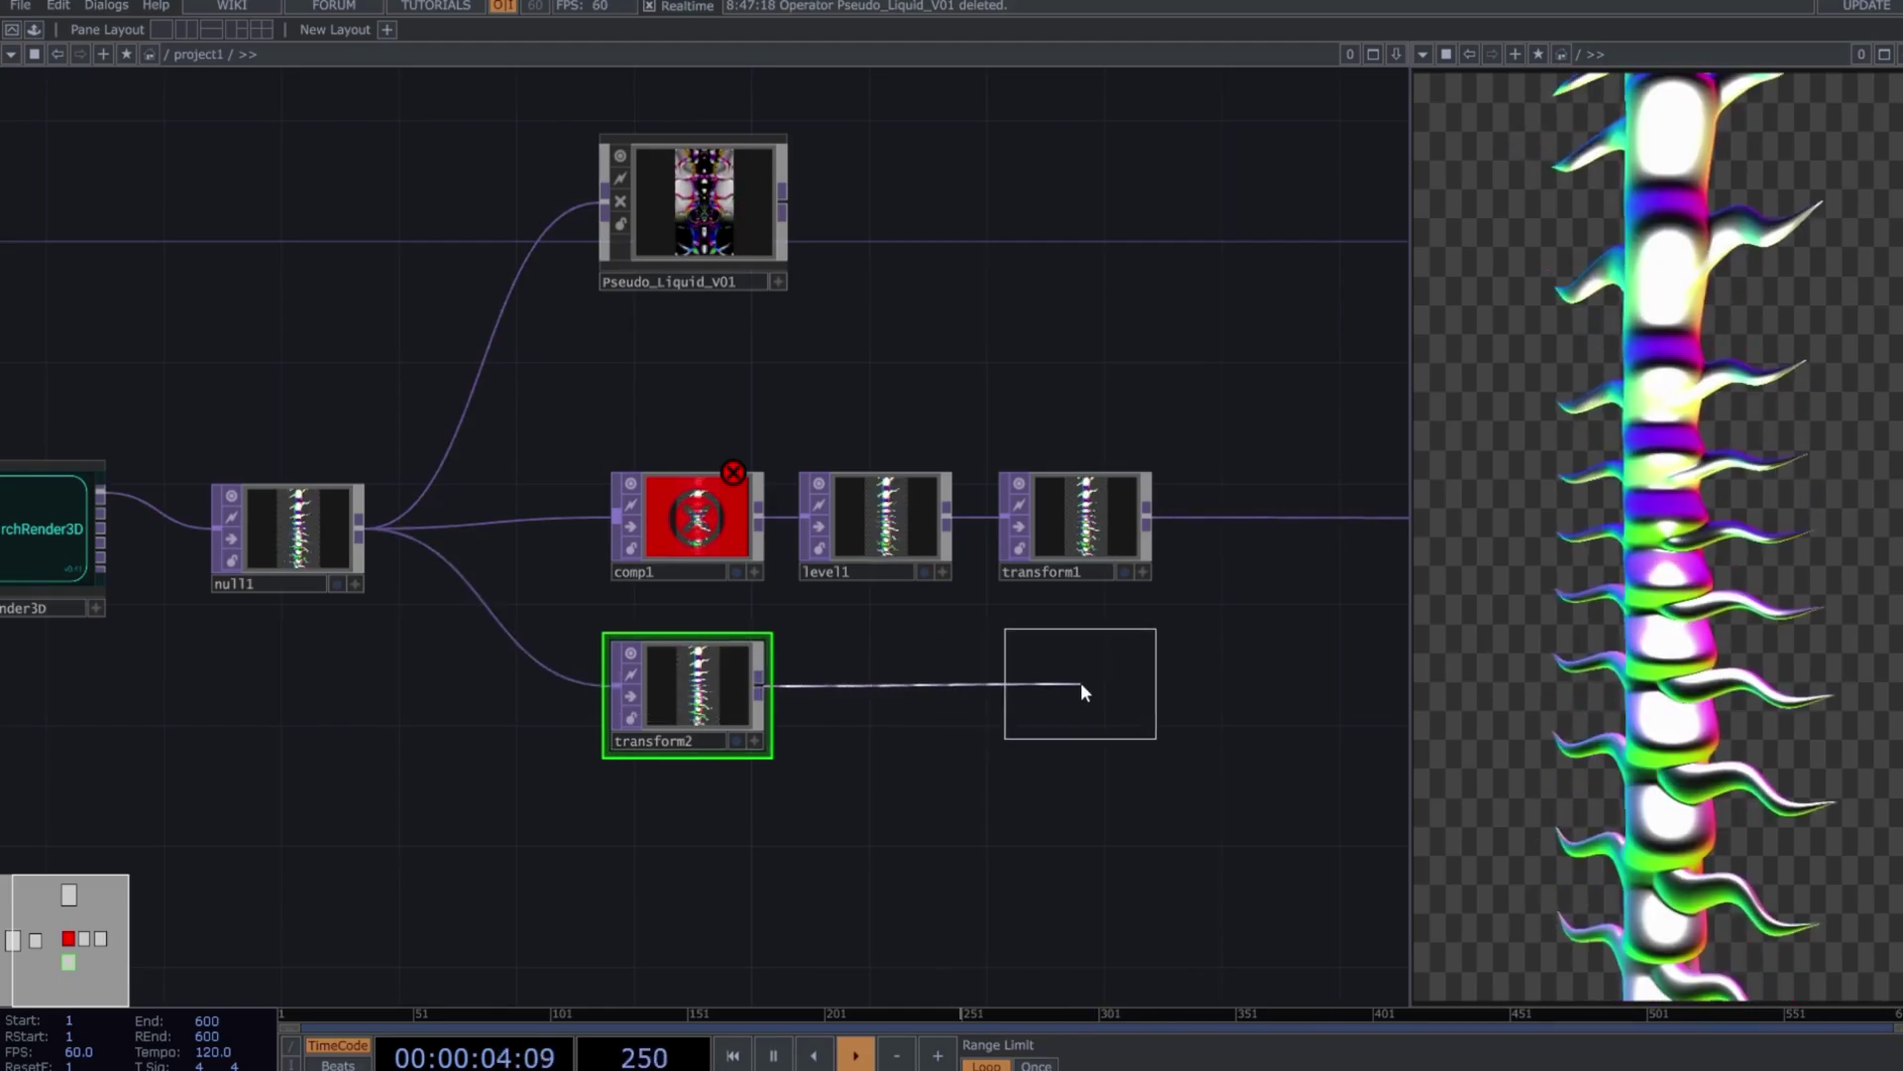
click(1081, 682)
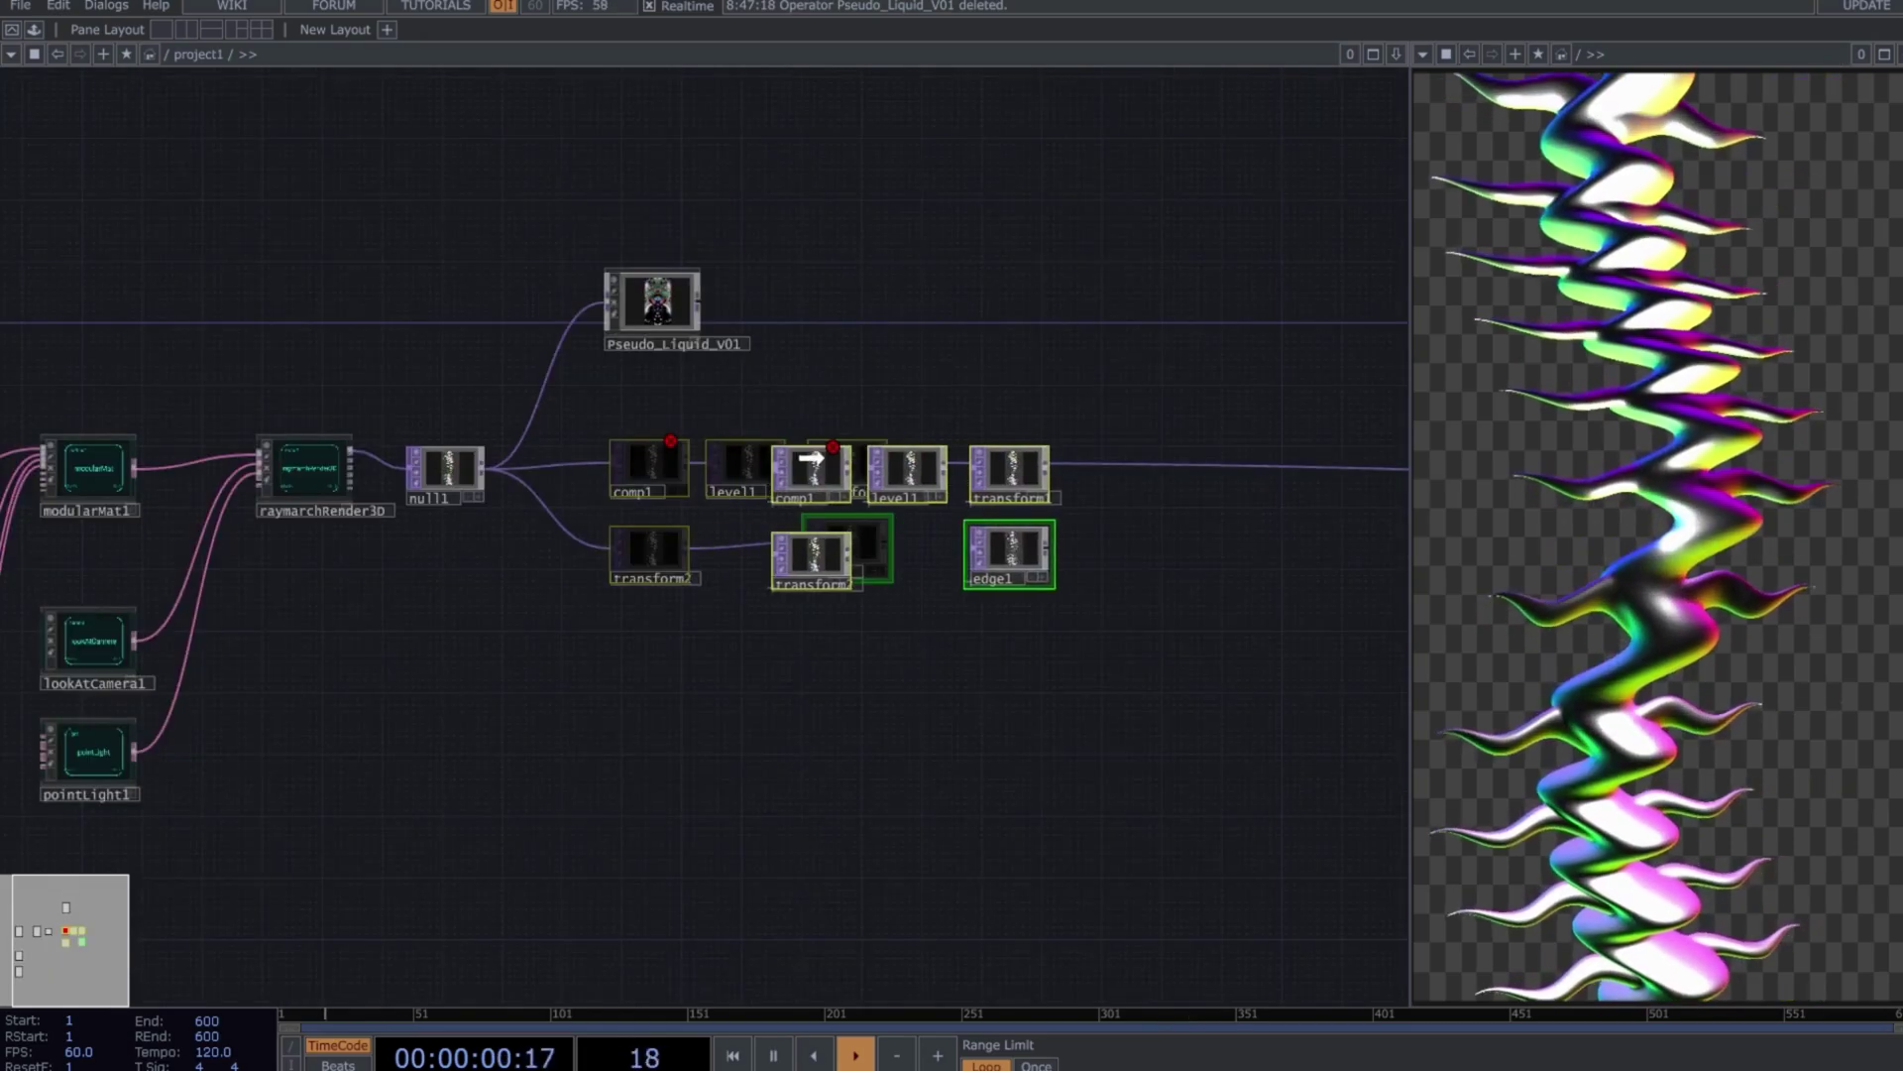
Make Pseudo_Liquid_V01 comp1's first input
key(p)
scroll(805, 378, up, 5)
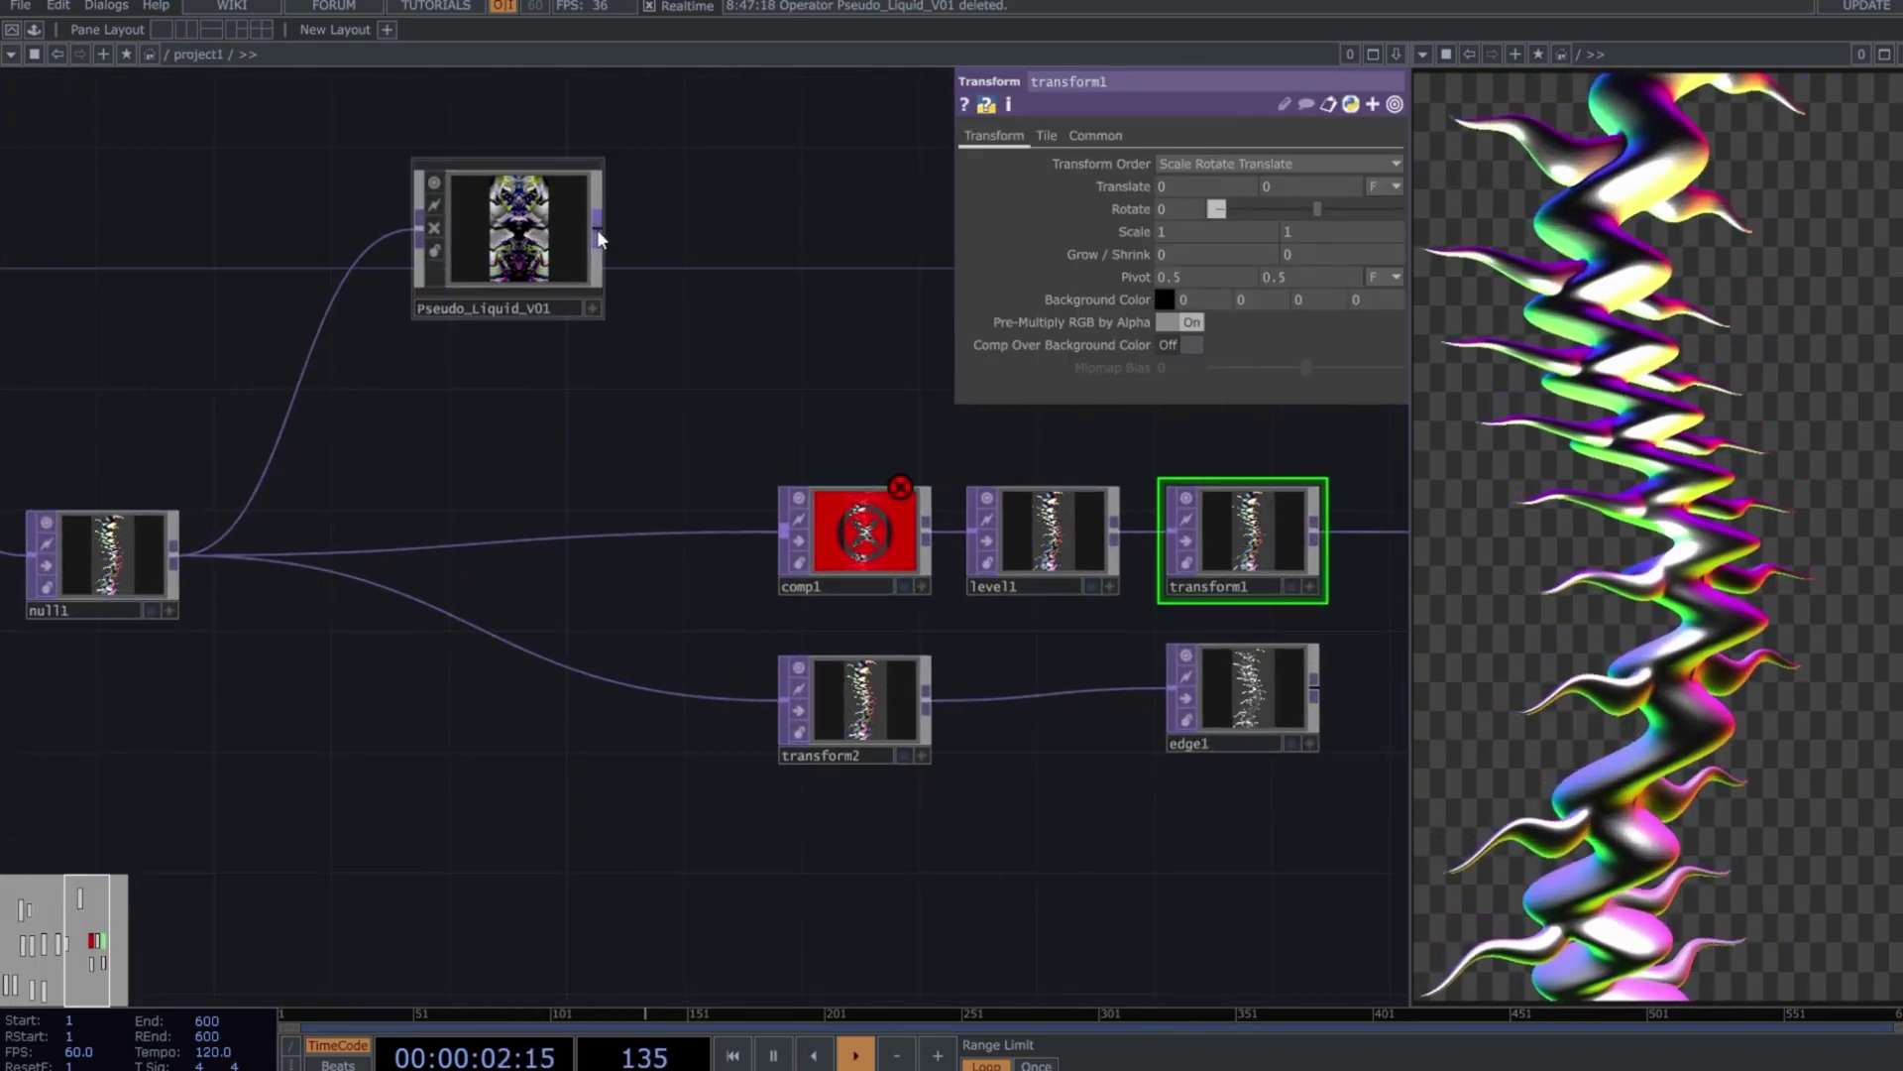
drag(597, 229, 783, 533)
click(829, 540)
drag(992, 433, 989, 454)
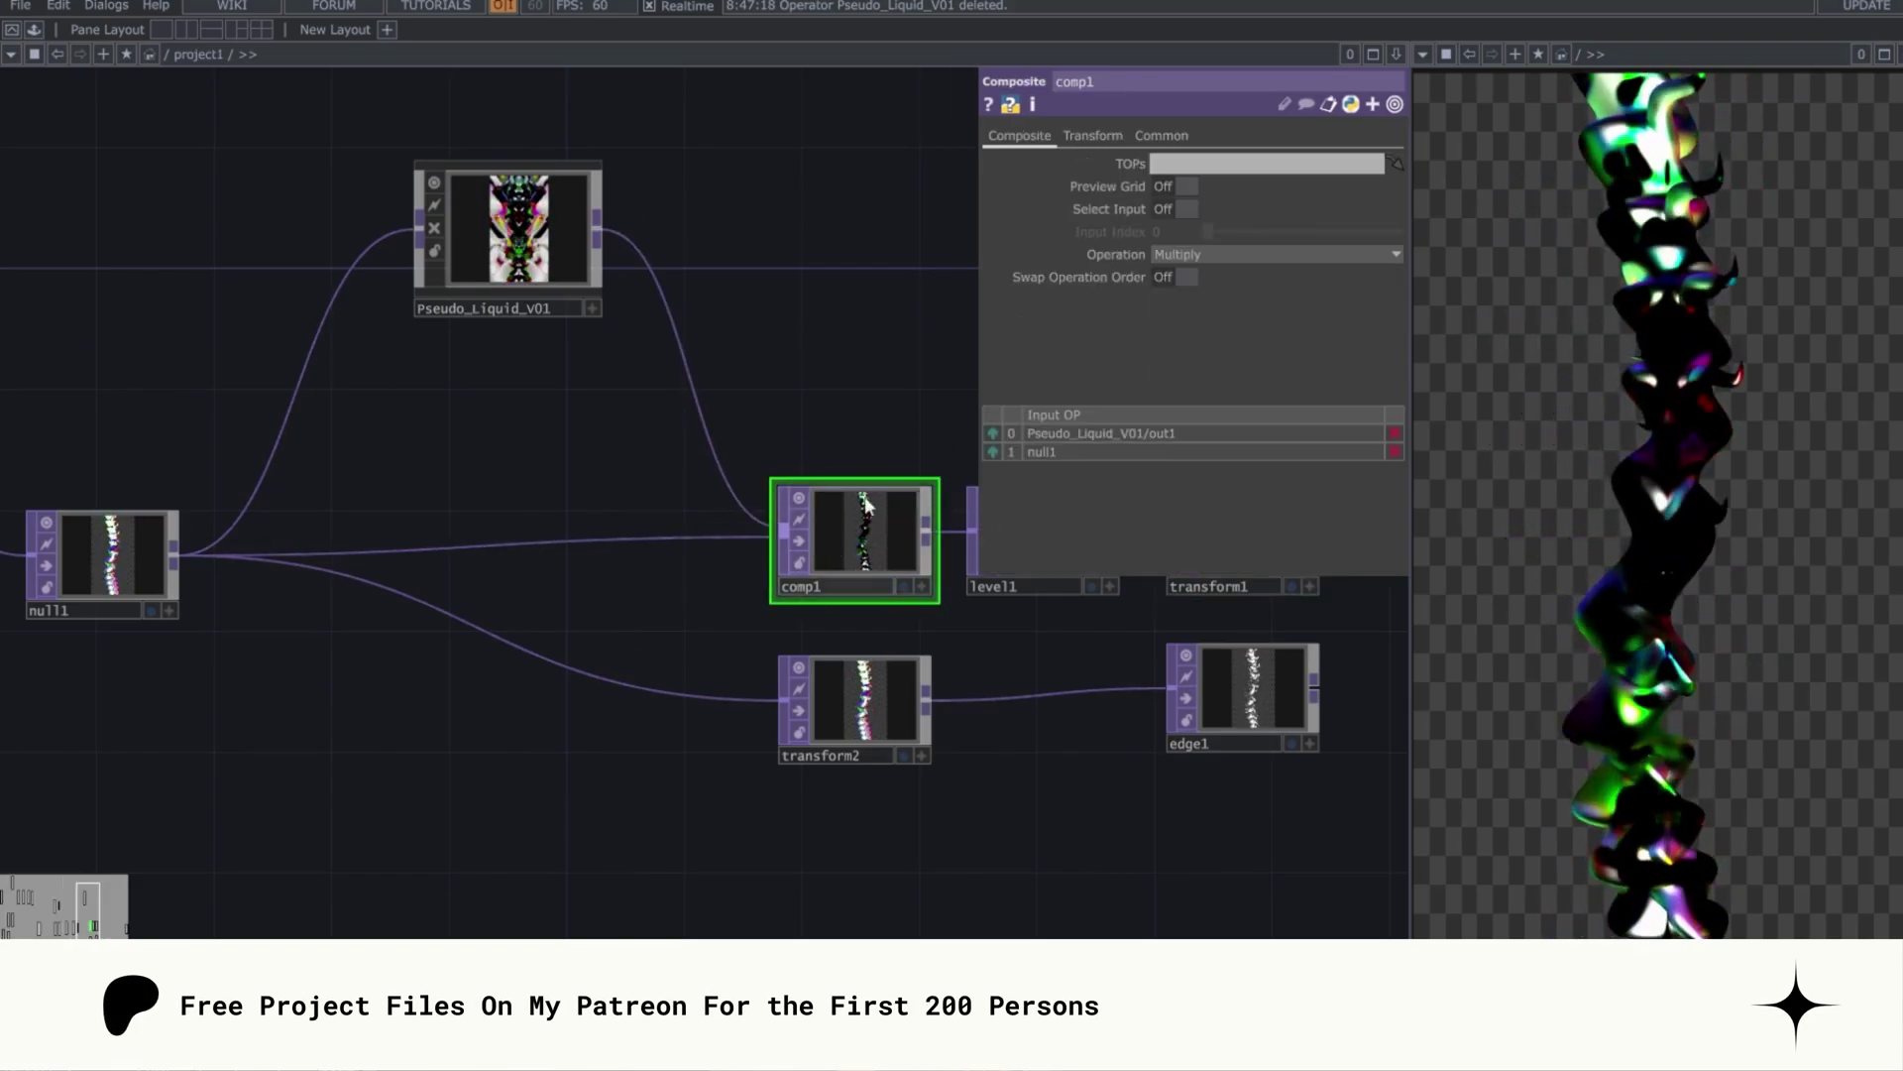
Connect edge1's output into comp2
drag(725, 365, 521, 348)
scroll(521, 348, down, 2)
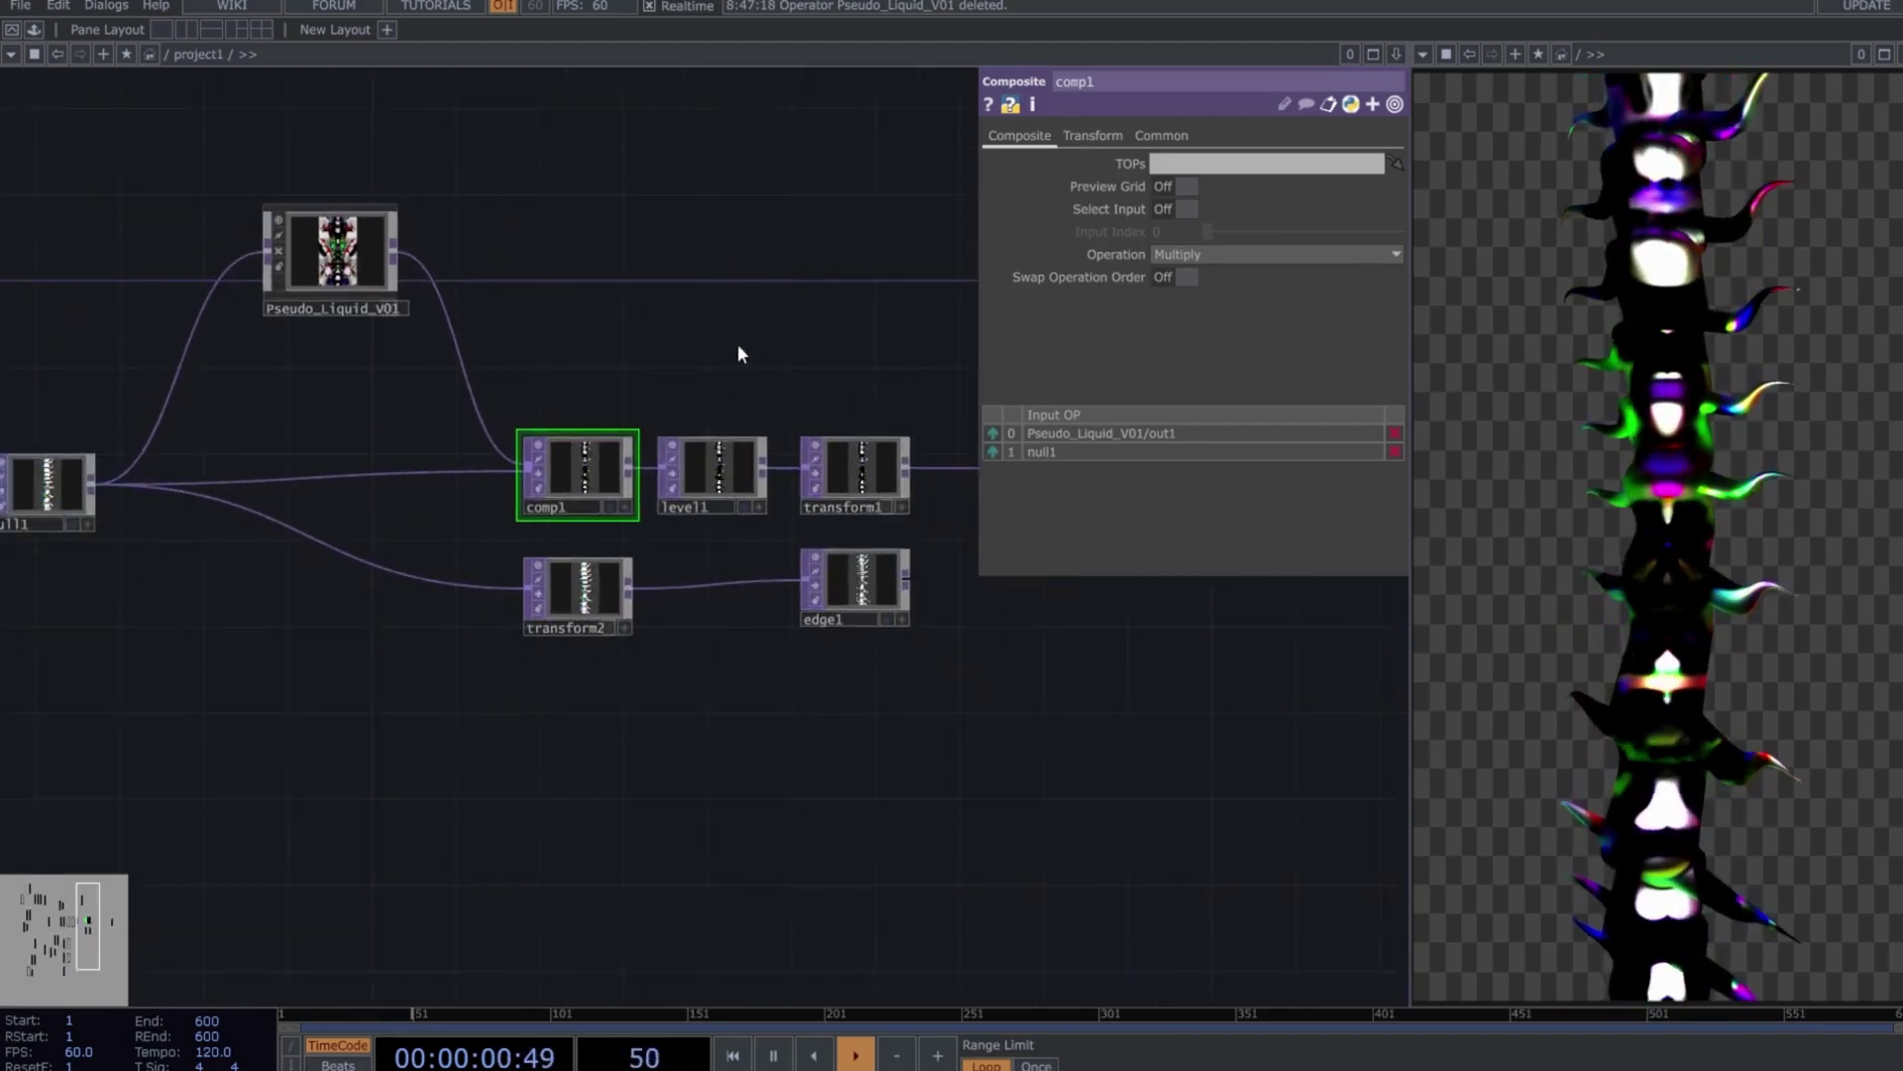
drag(738, 353, 585, 347)
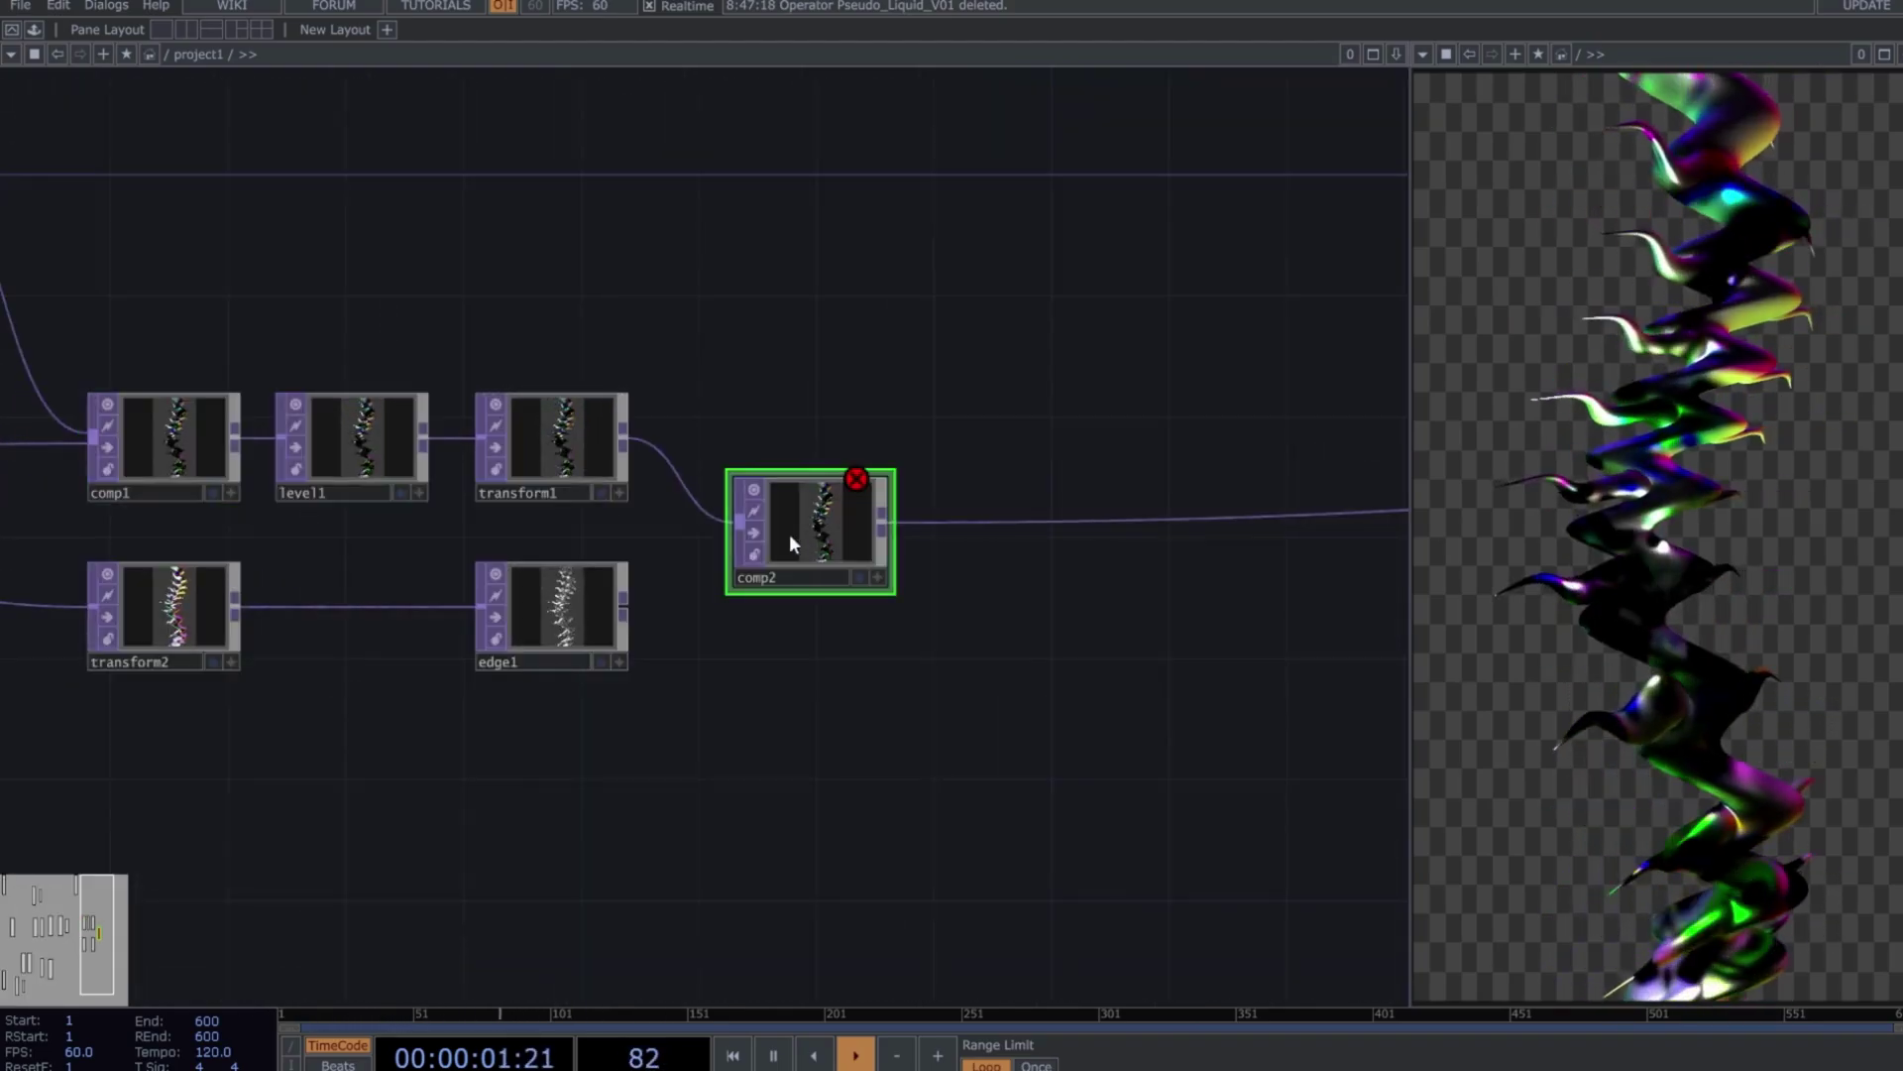
drag(624, 605, 739, 525)
drag(996, 603, 706, 582)
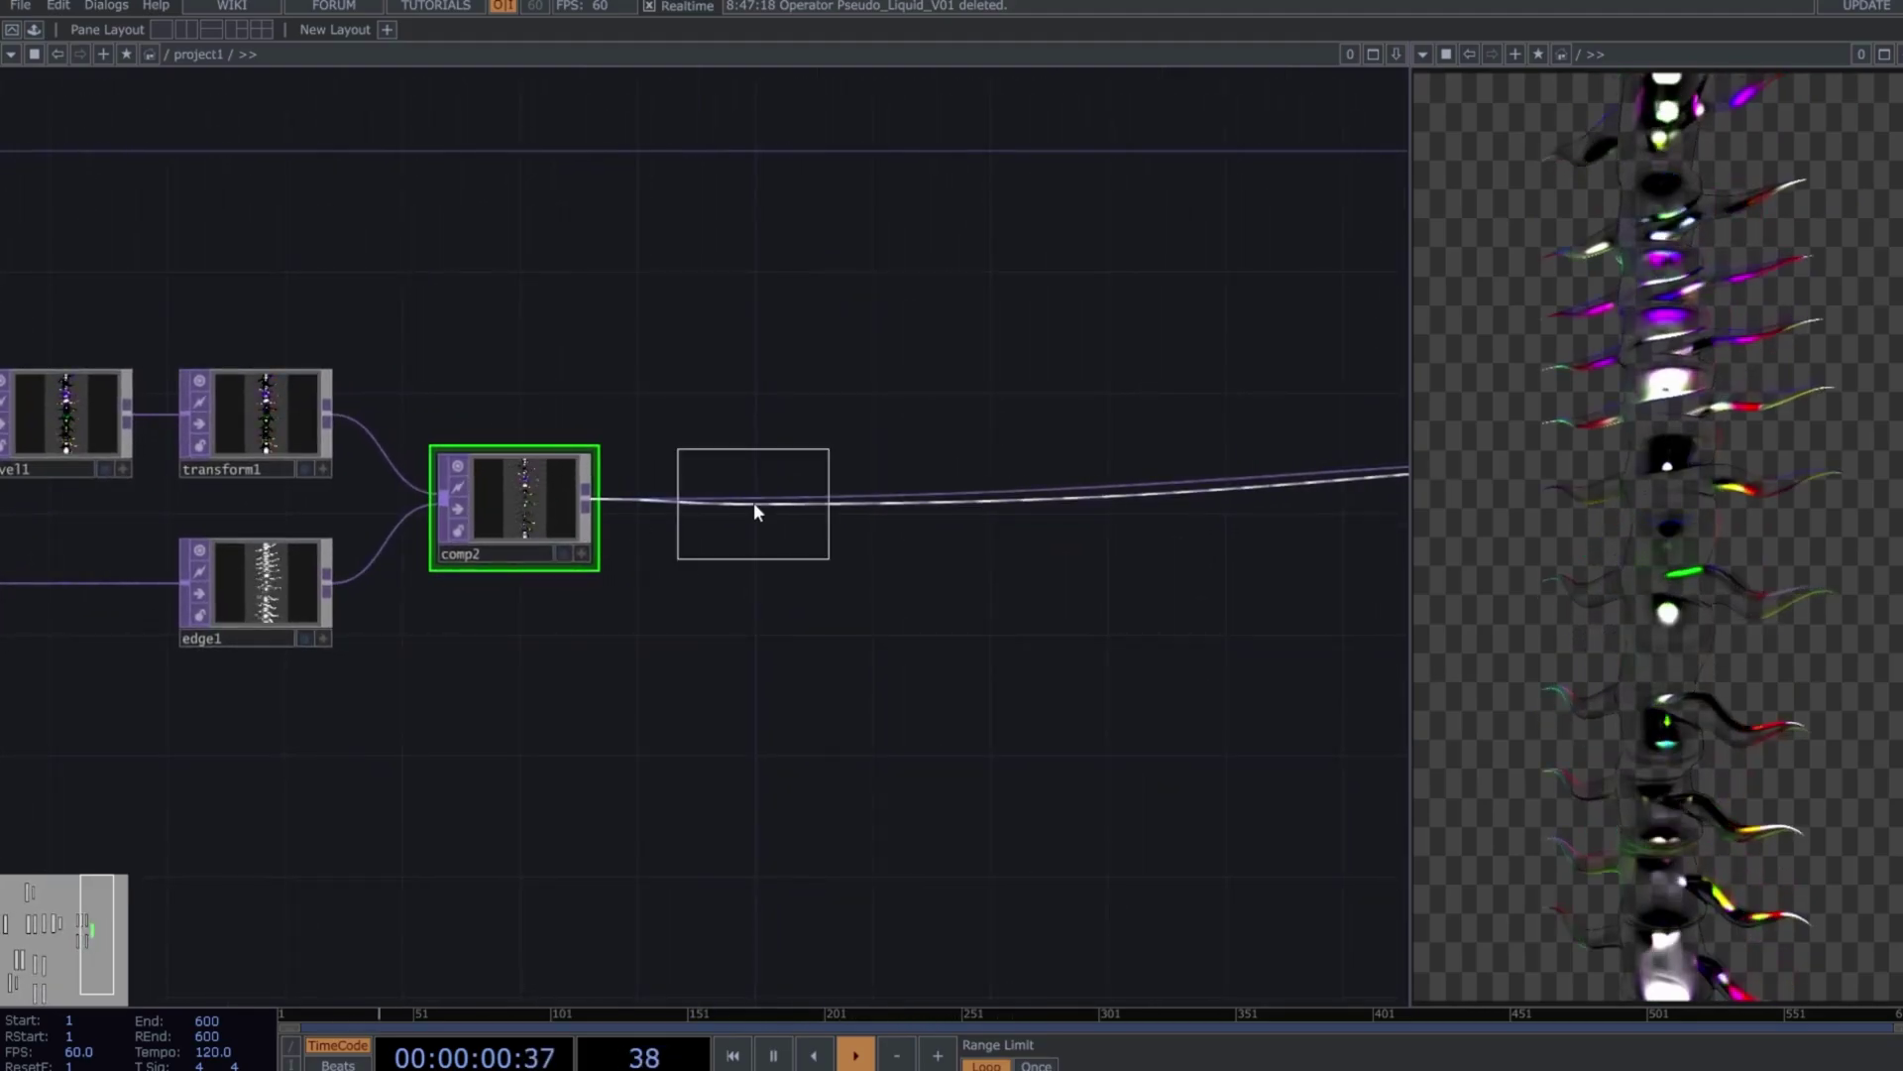
Add displace1 and comp3 after comp2, plus a blur1→level2 branch into comp3's second input
click(753, 501)
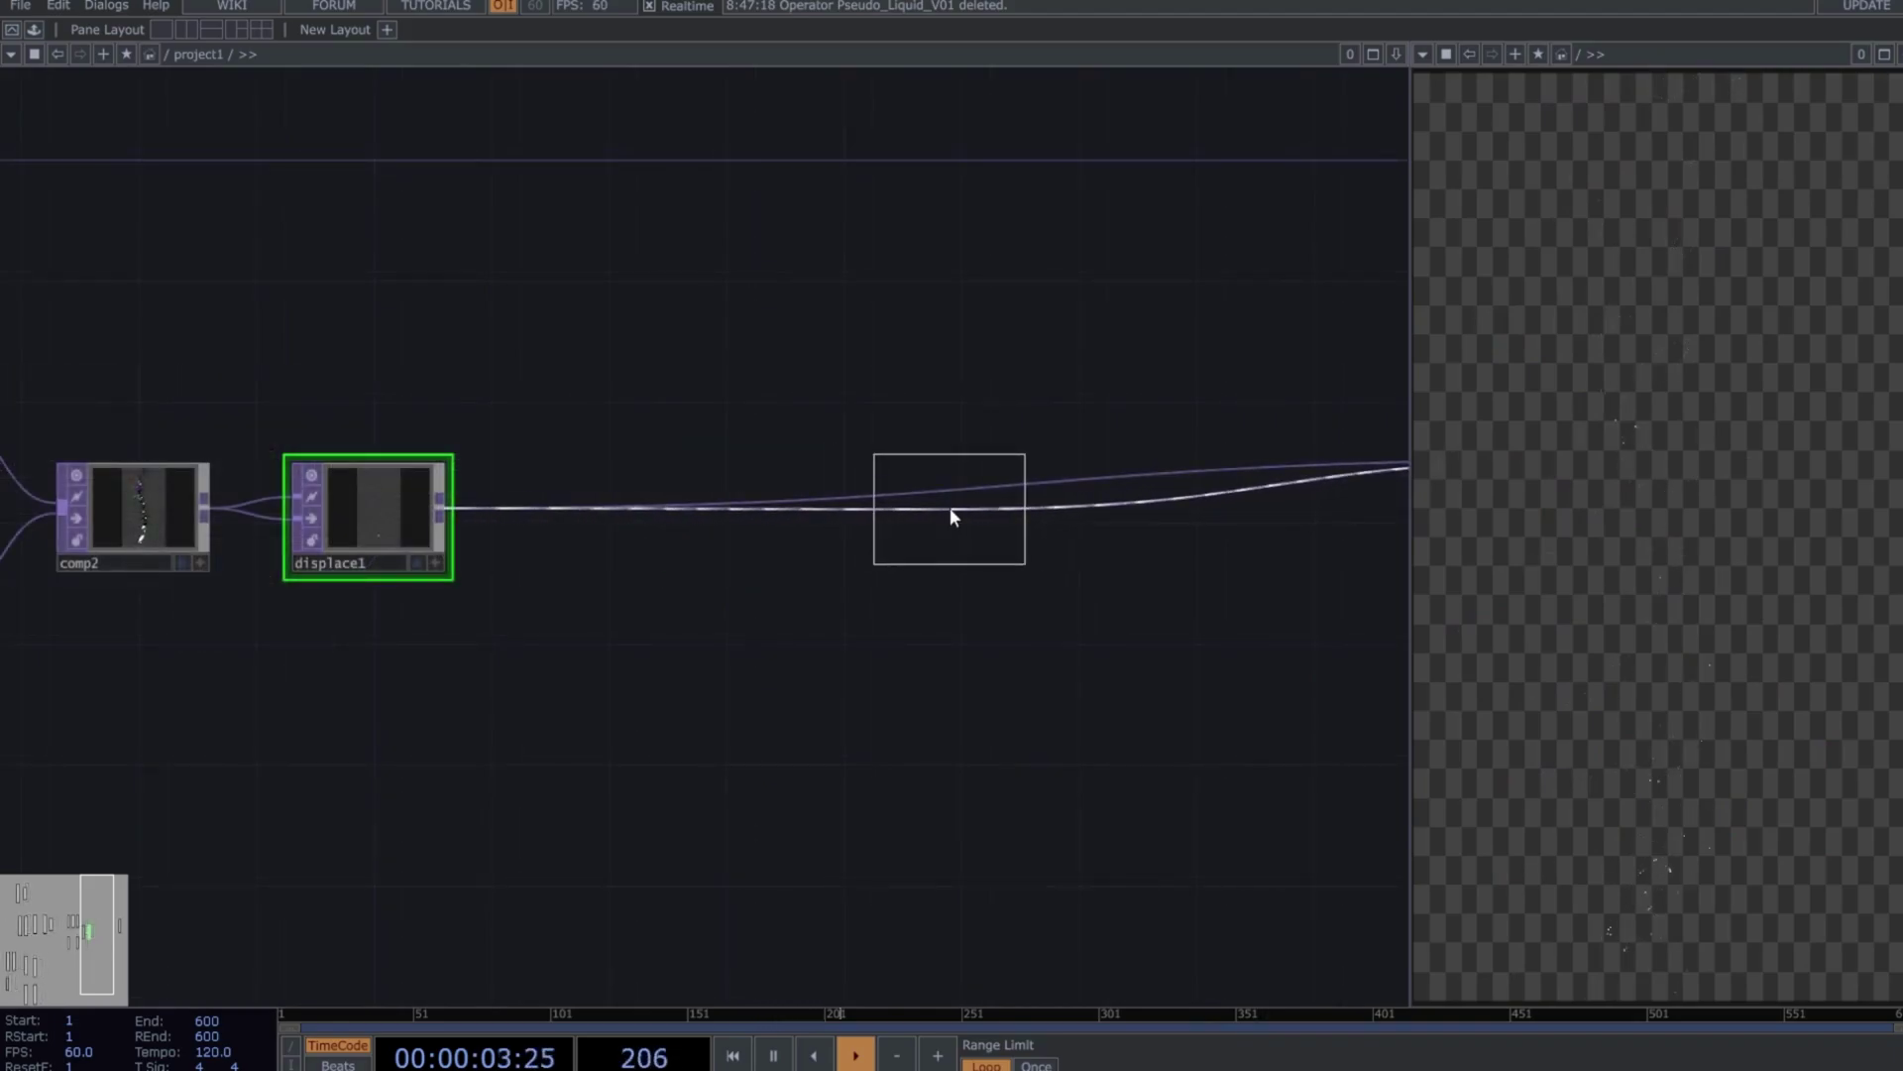
click(949, 508)
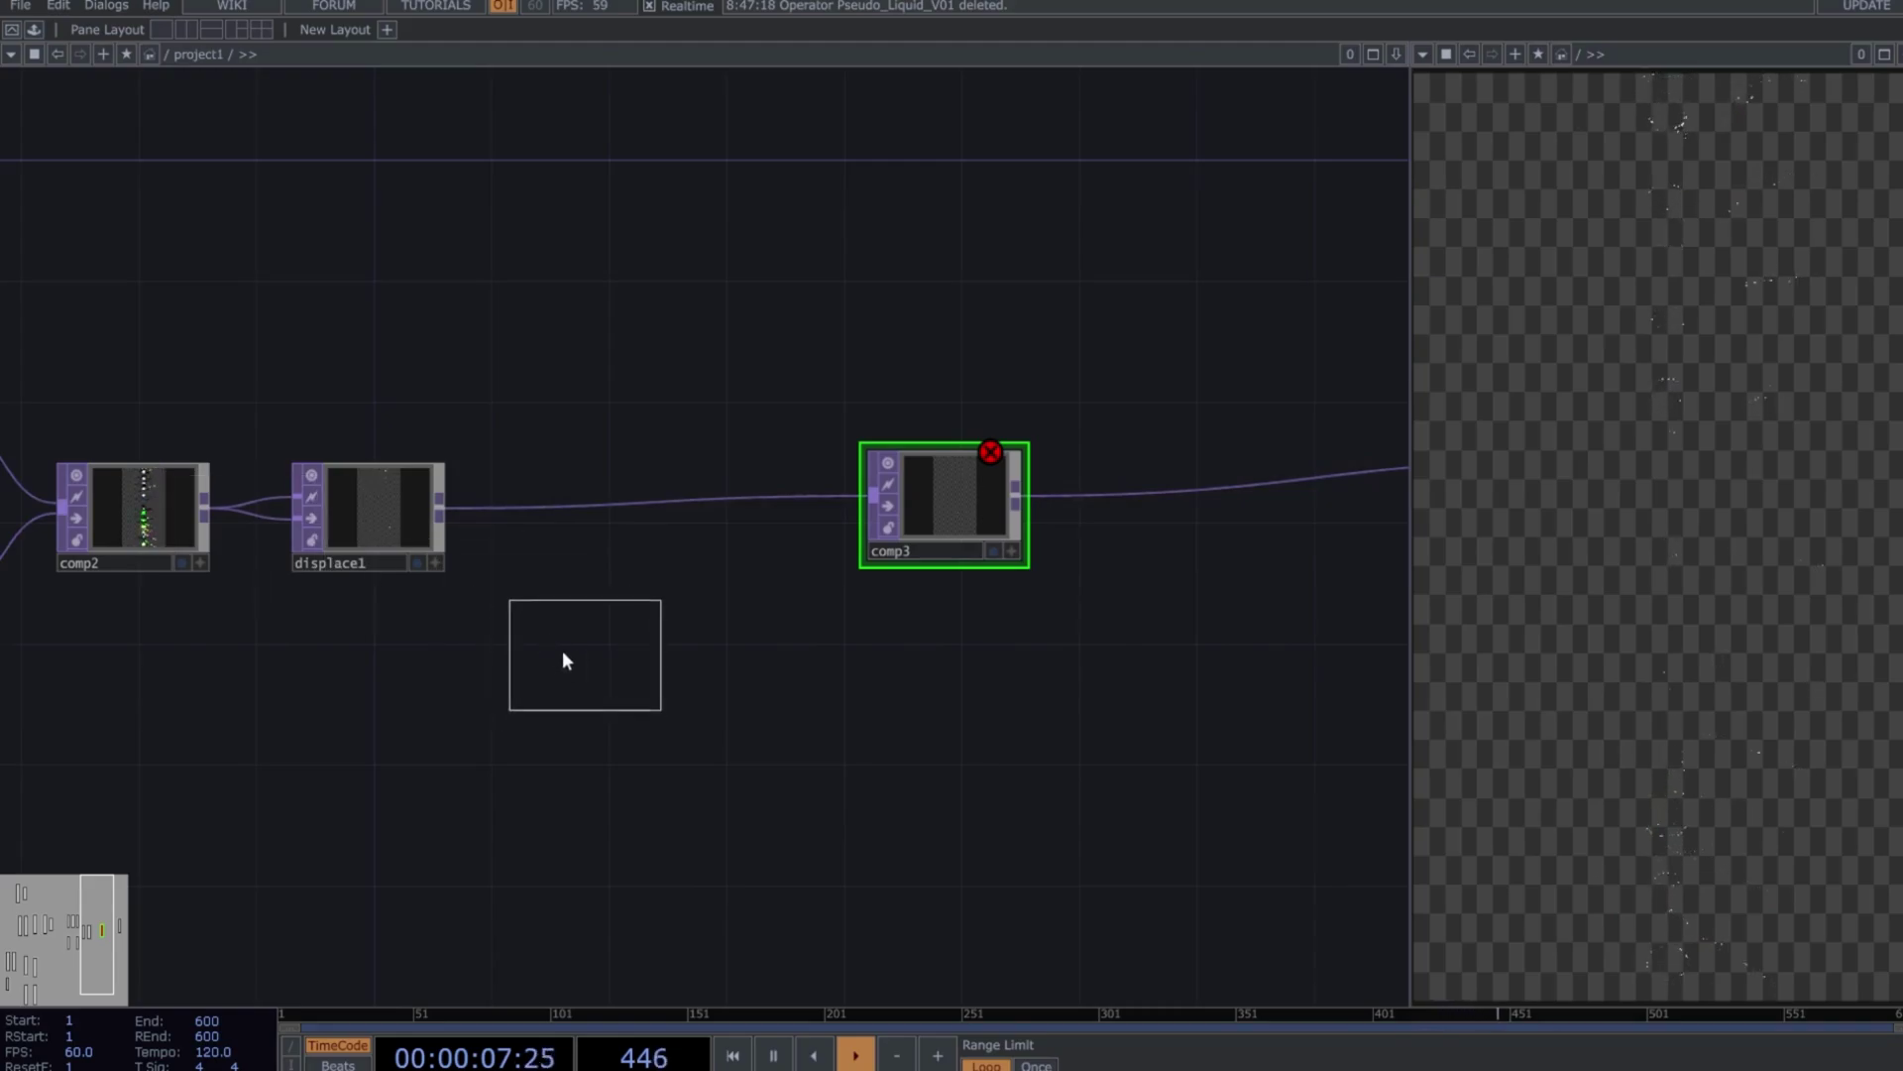
click(562, 656)
drag(443, 505, 496, 652)
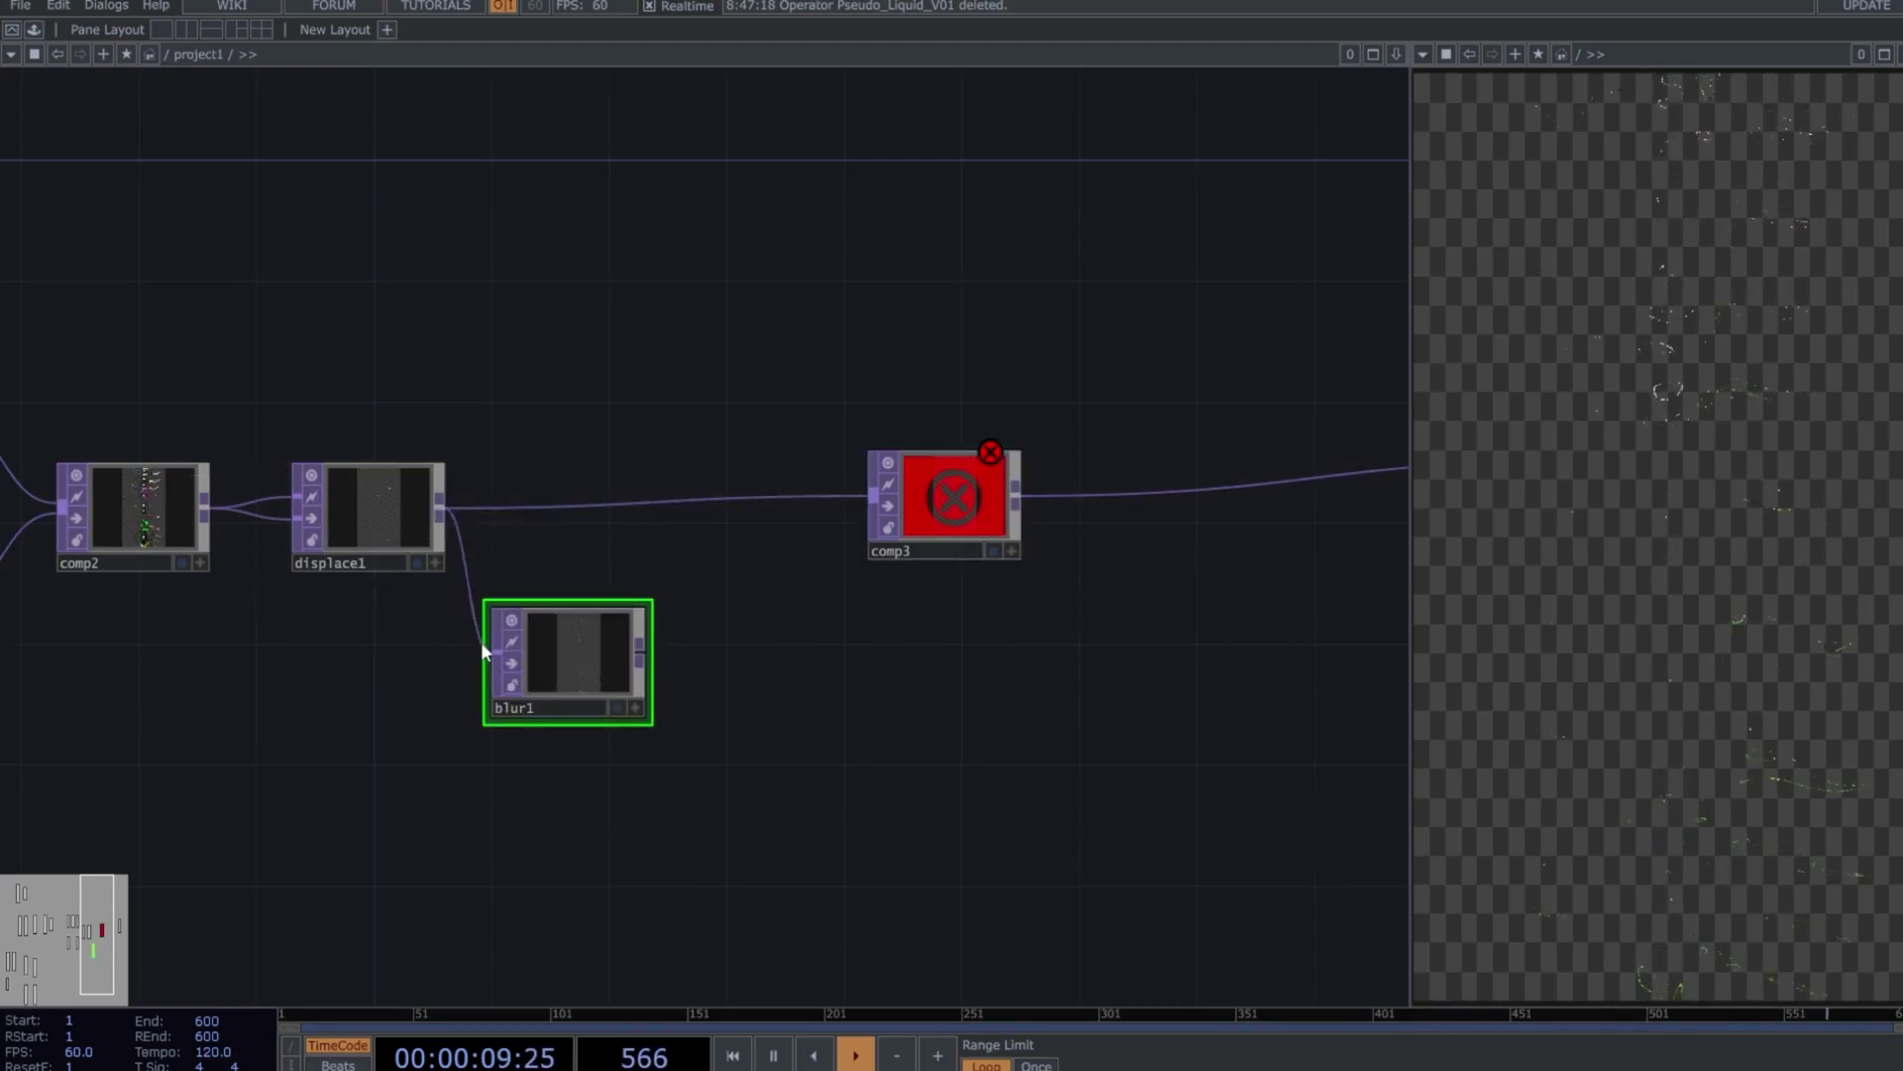
click(639, 655)
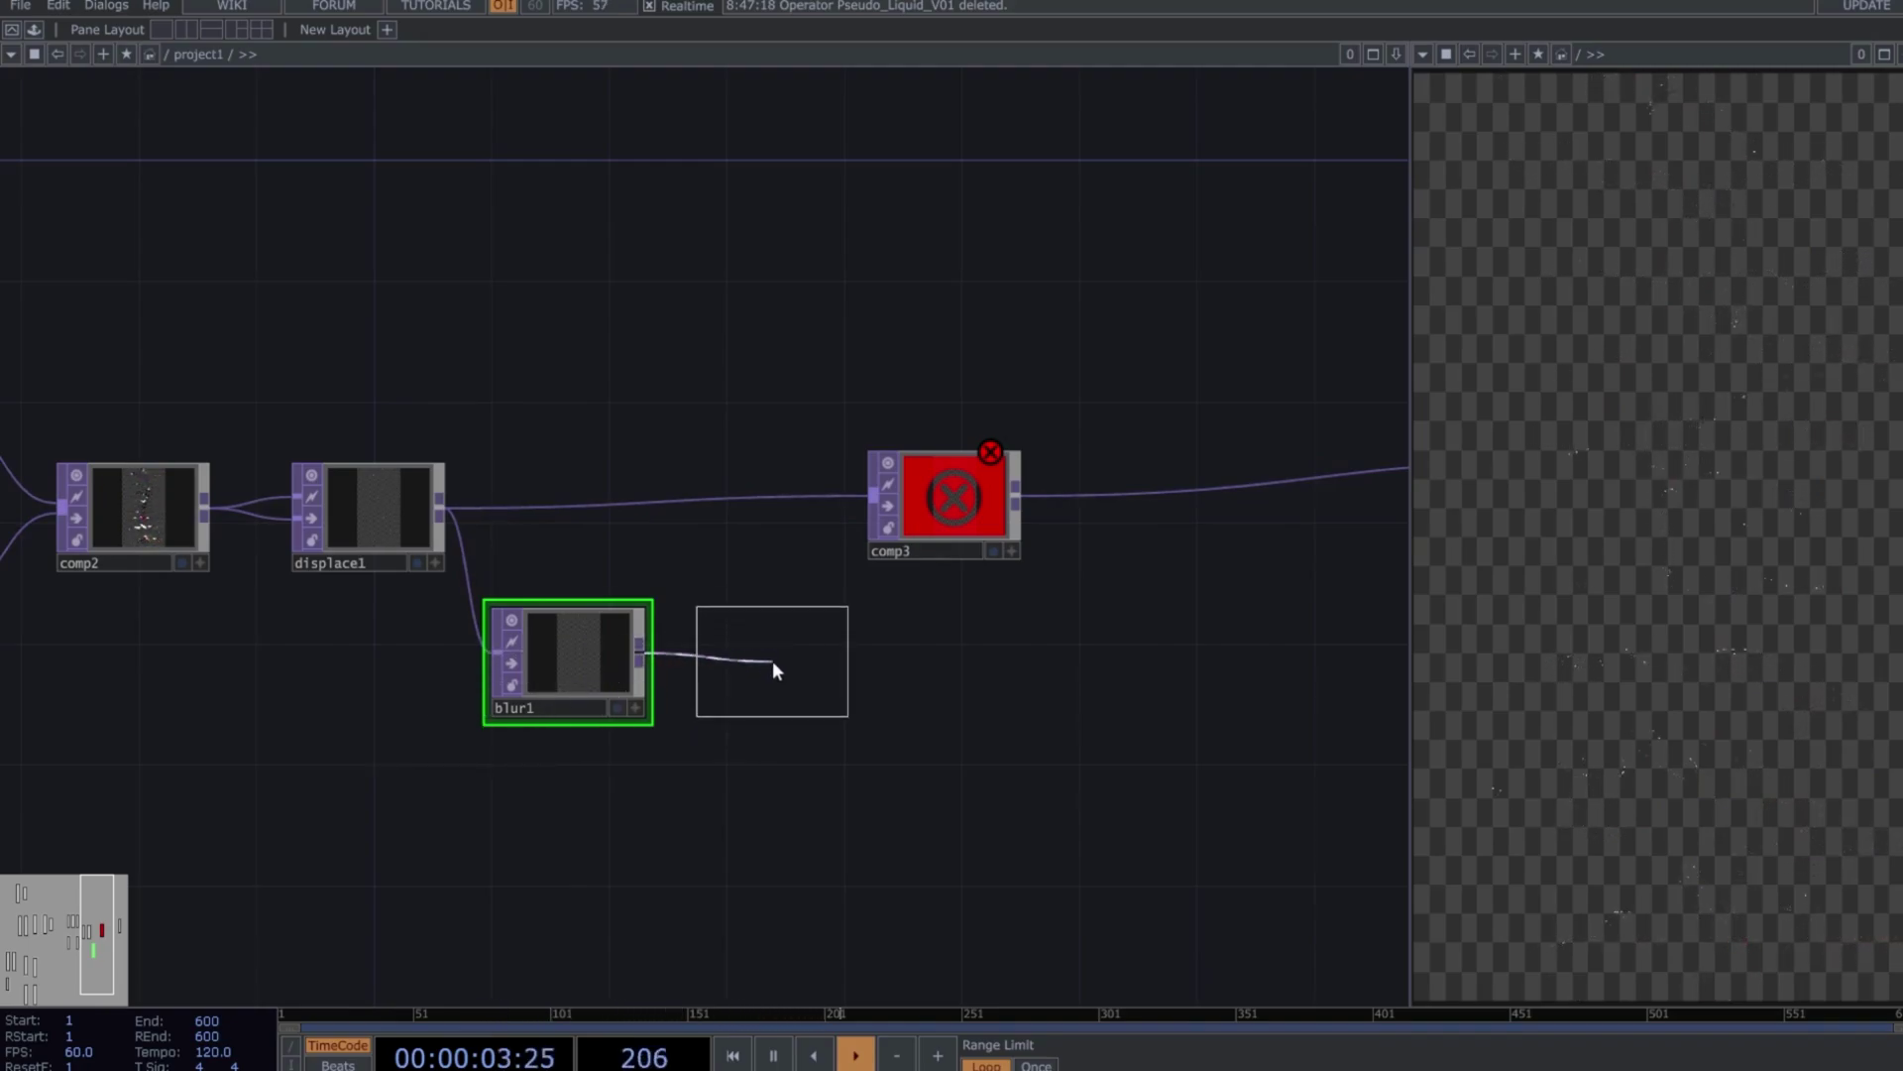
click(772, 660)
click(842, 647)
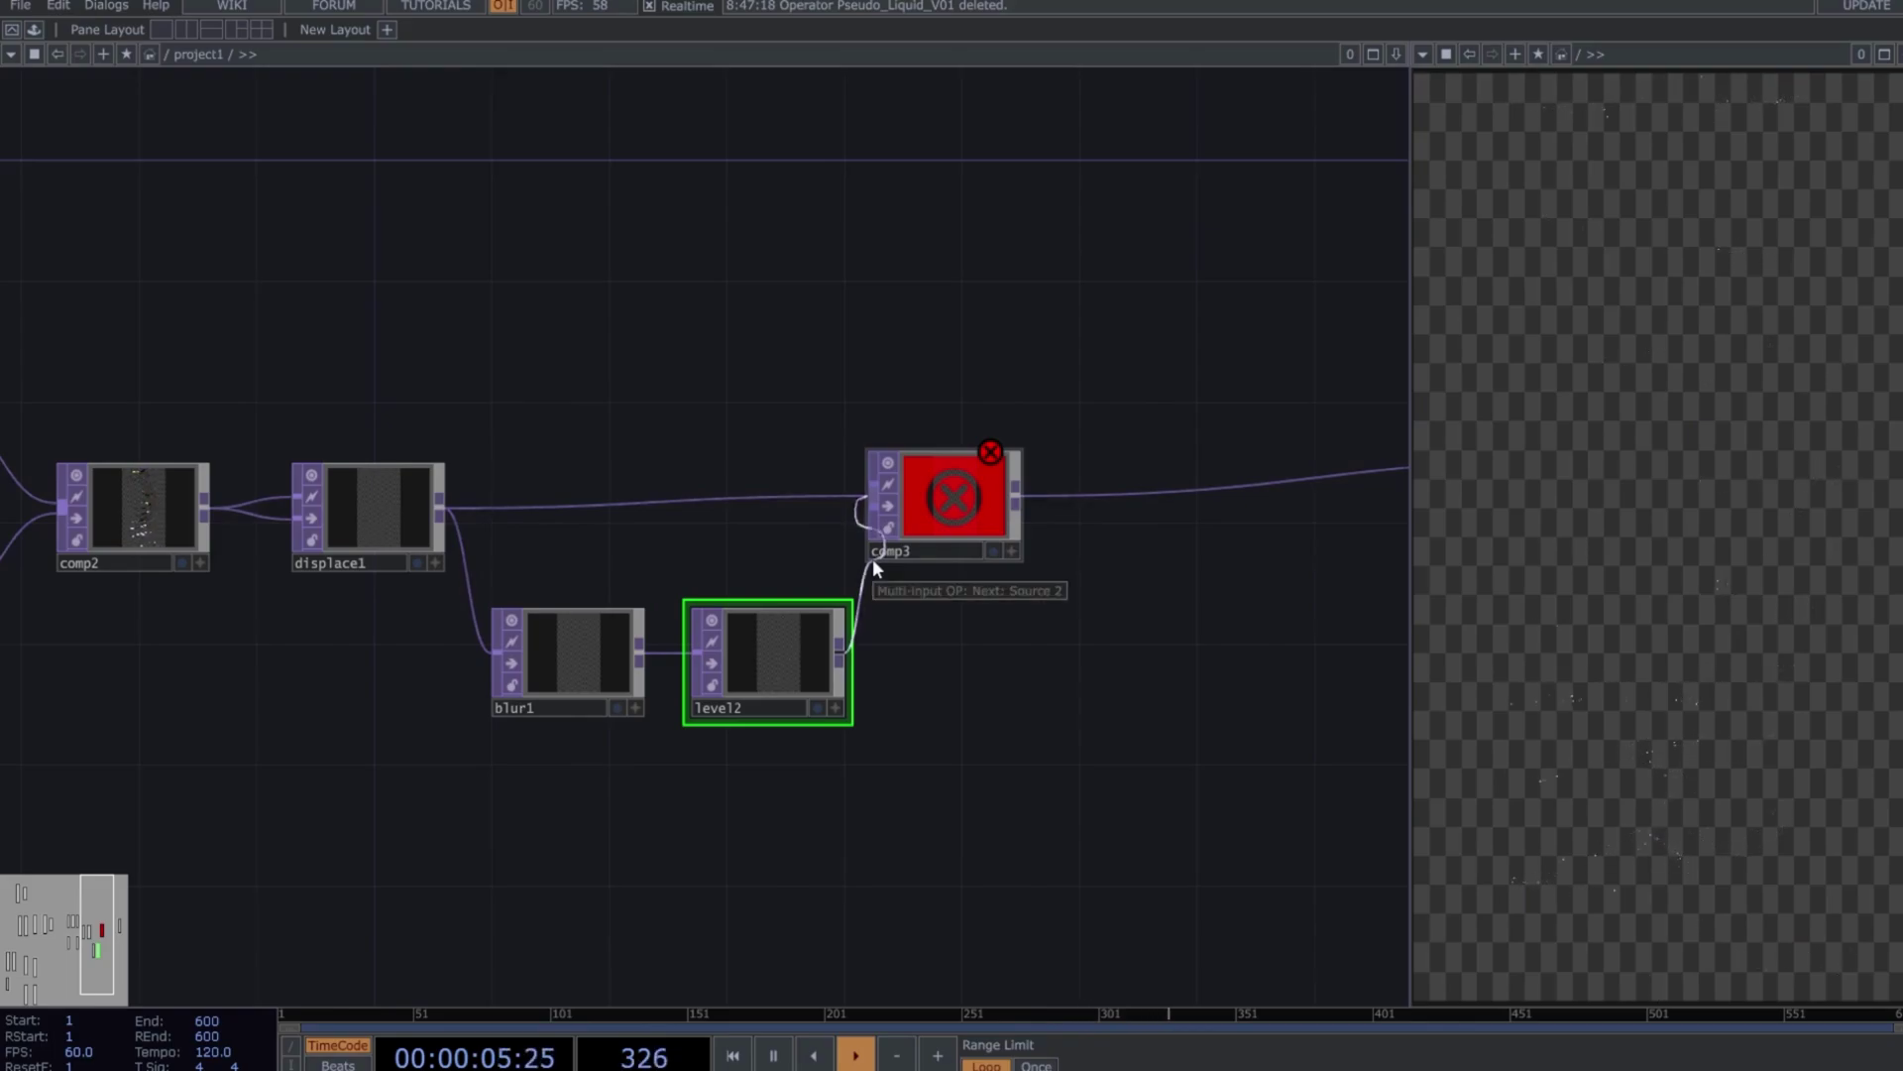
click(873, 559)
Insert comp4 between comp3 and out1, with ramp1 as its second input
click(954, 500)
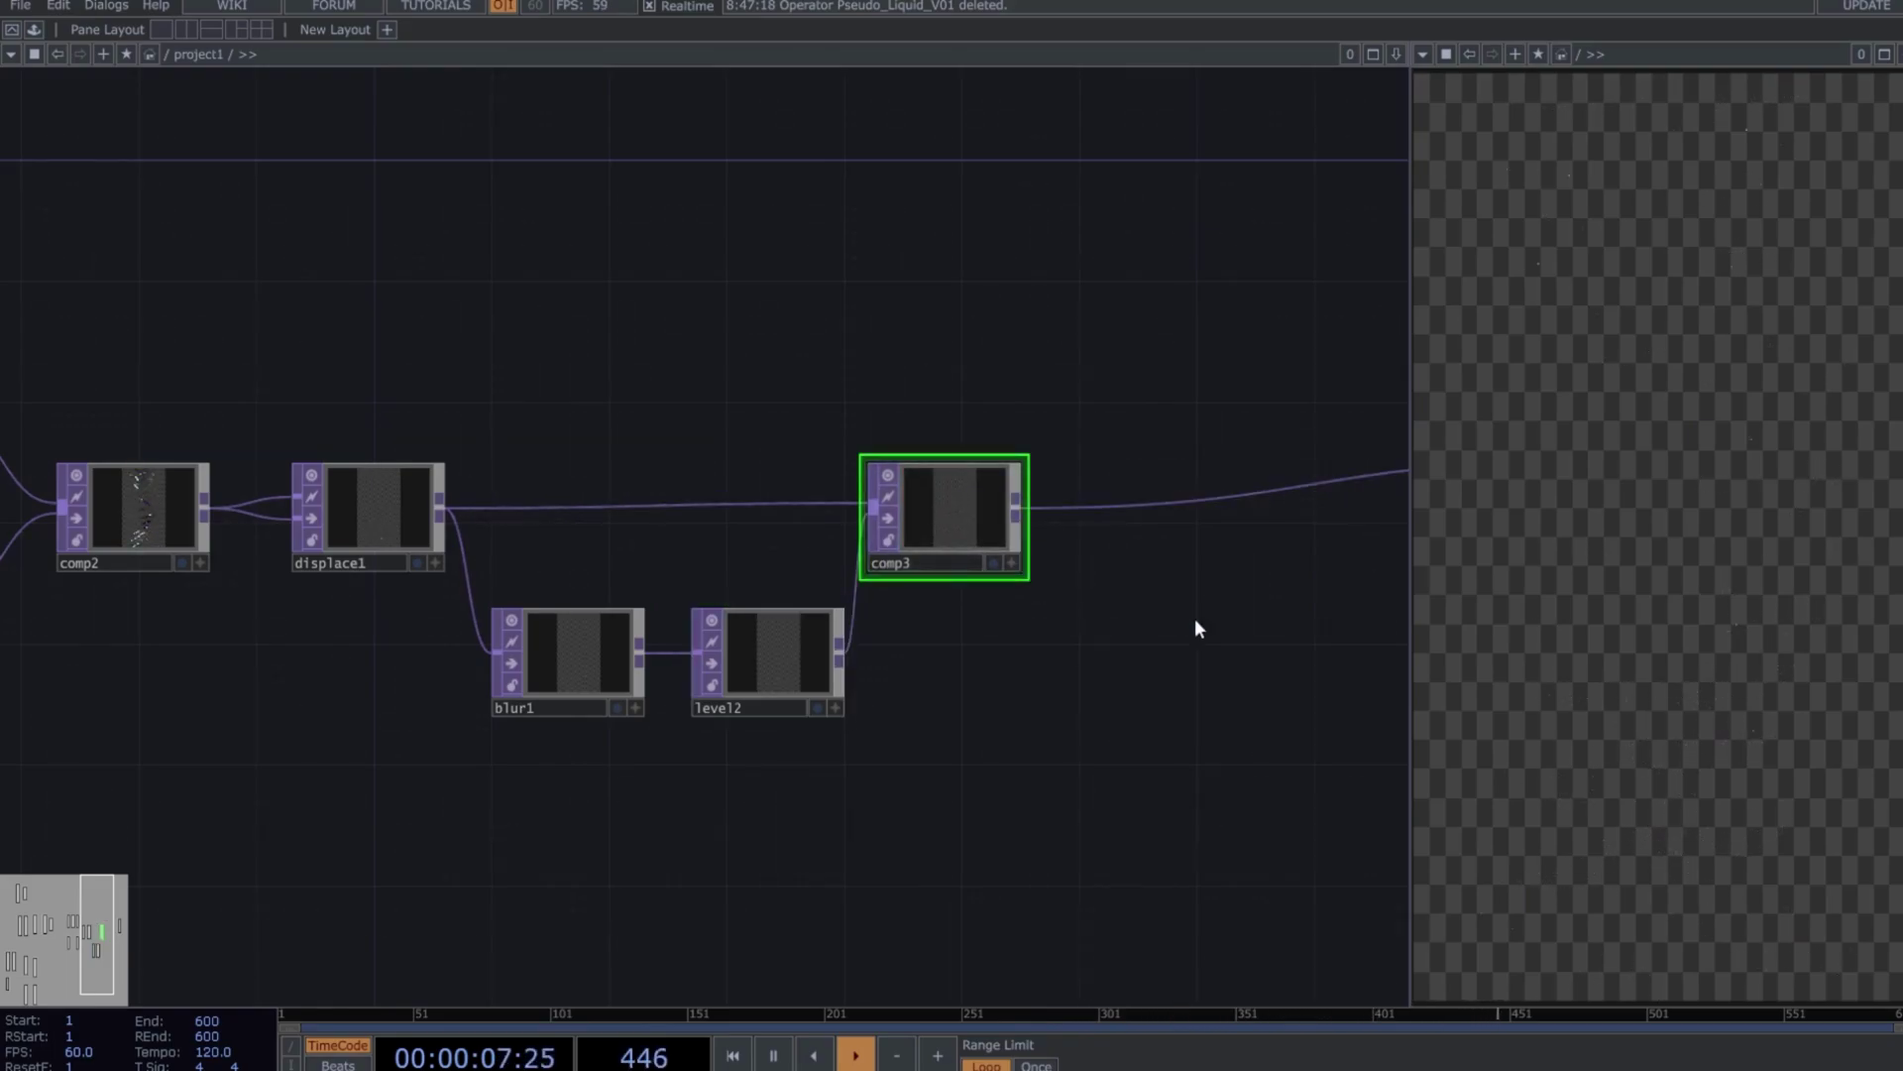
drag(1195, 627, 752, 638)
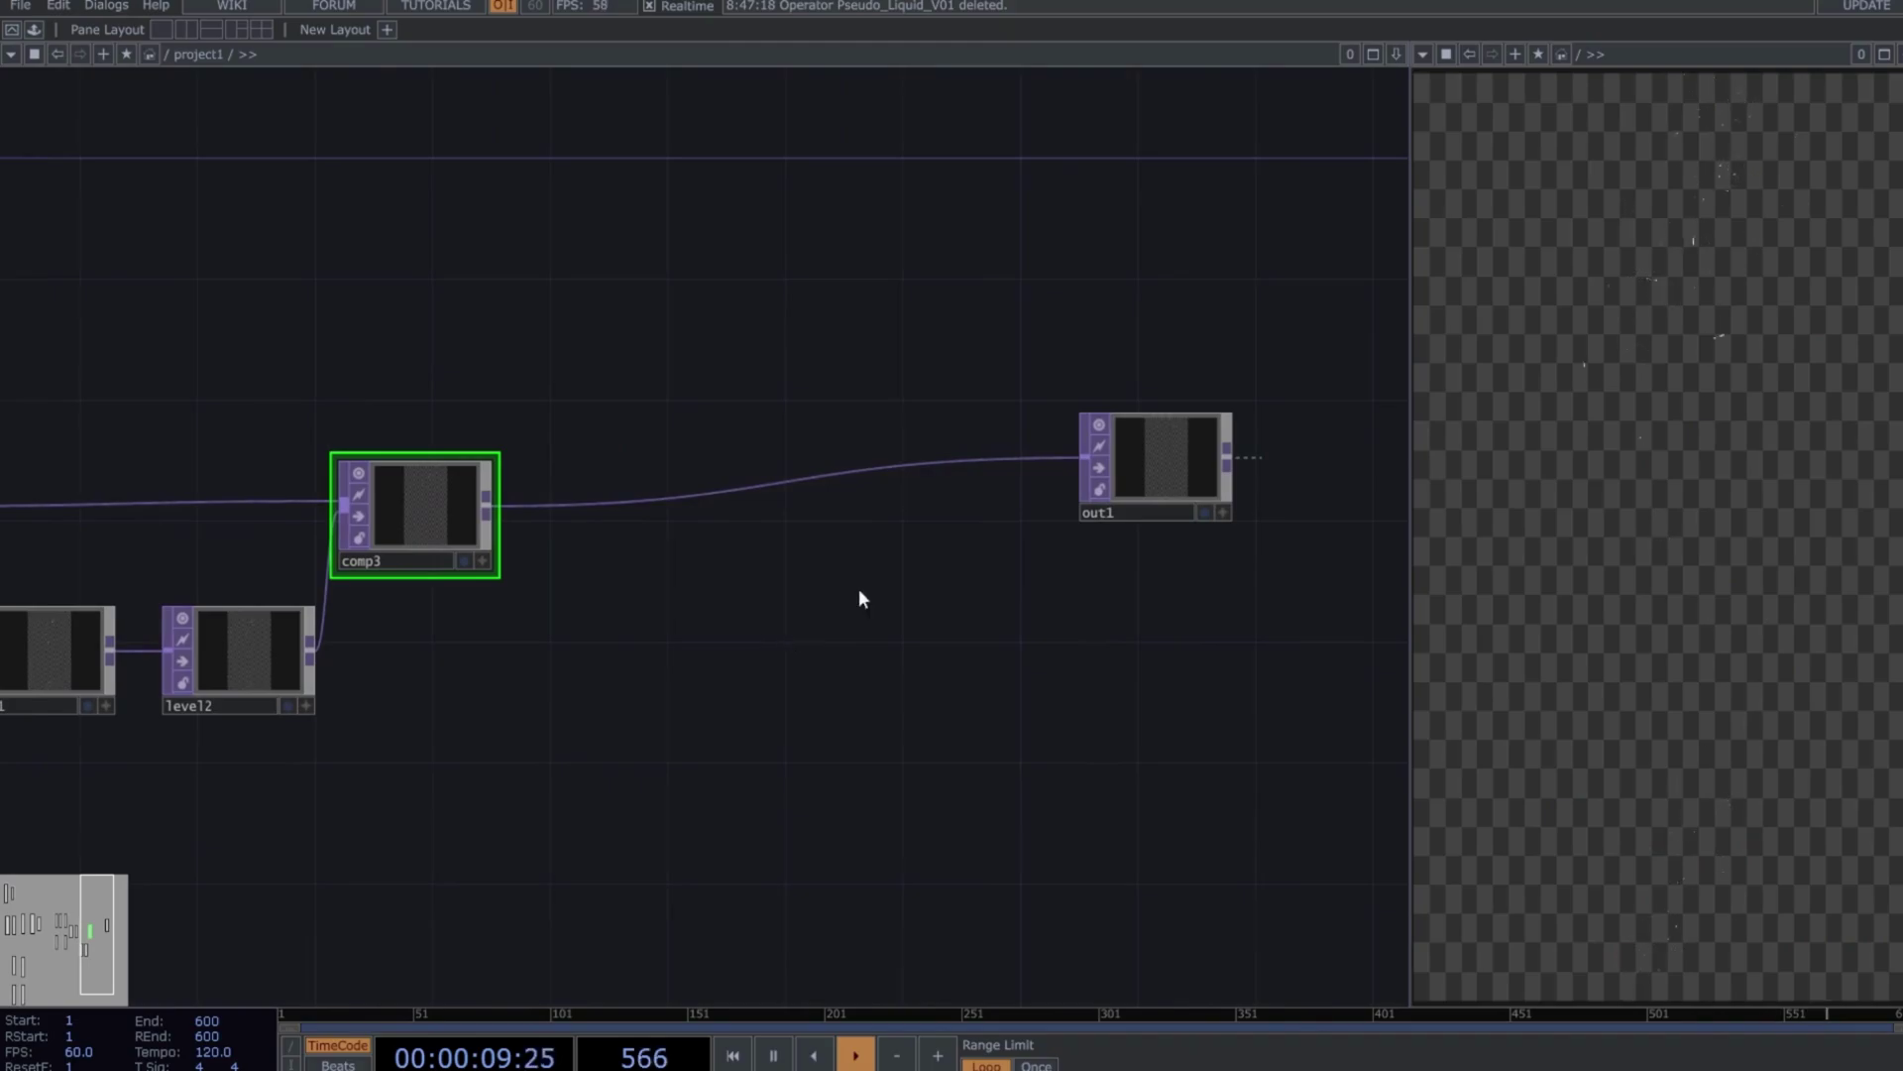
key(ctrl+c)
key(ctrl+v)
click(687, 508)
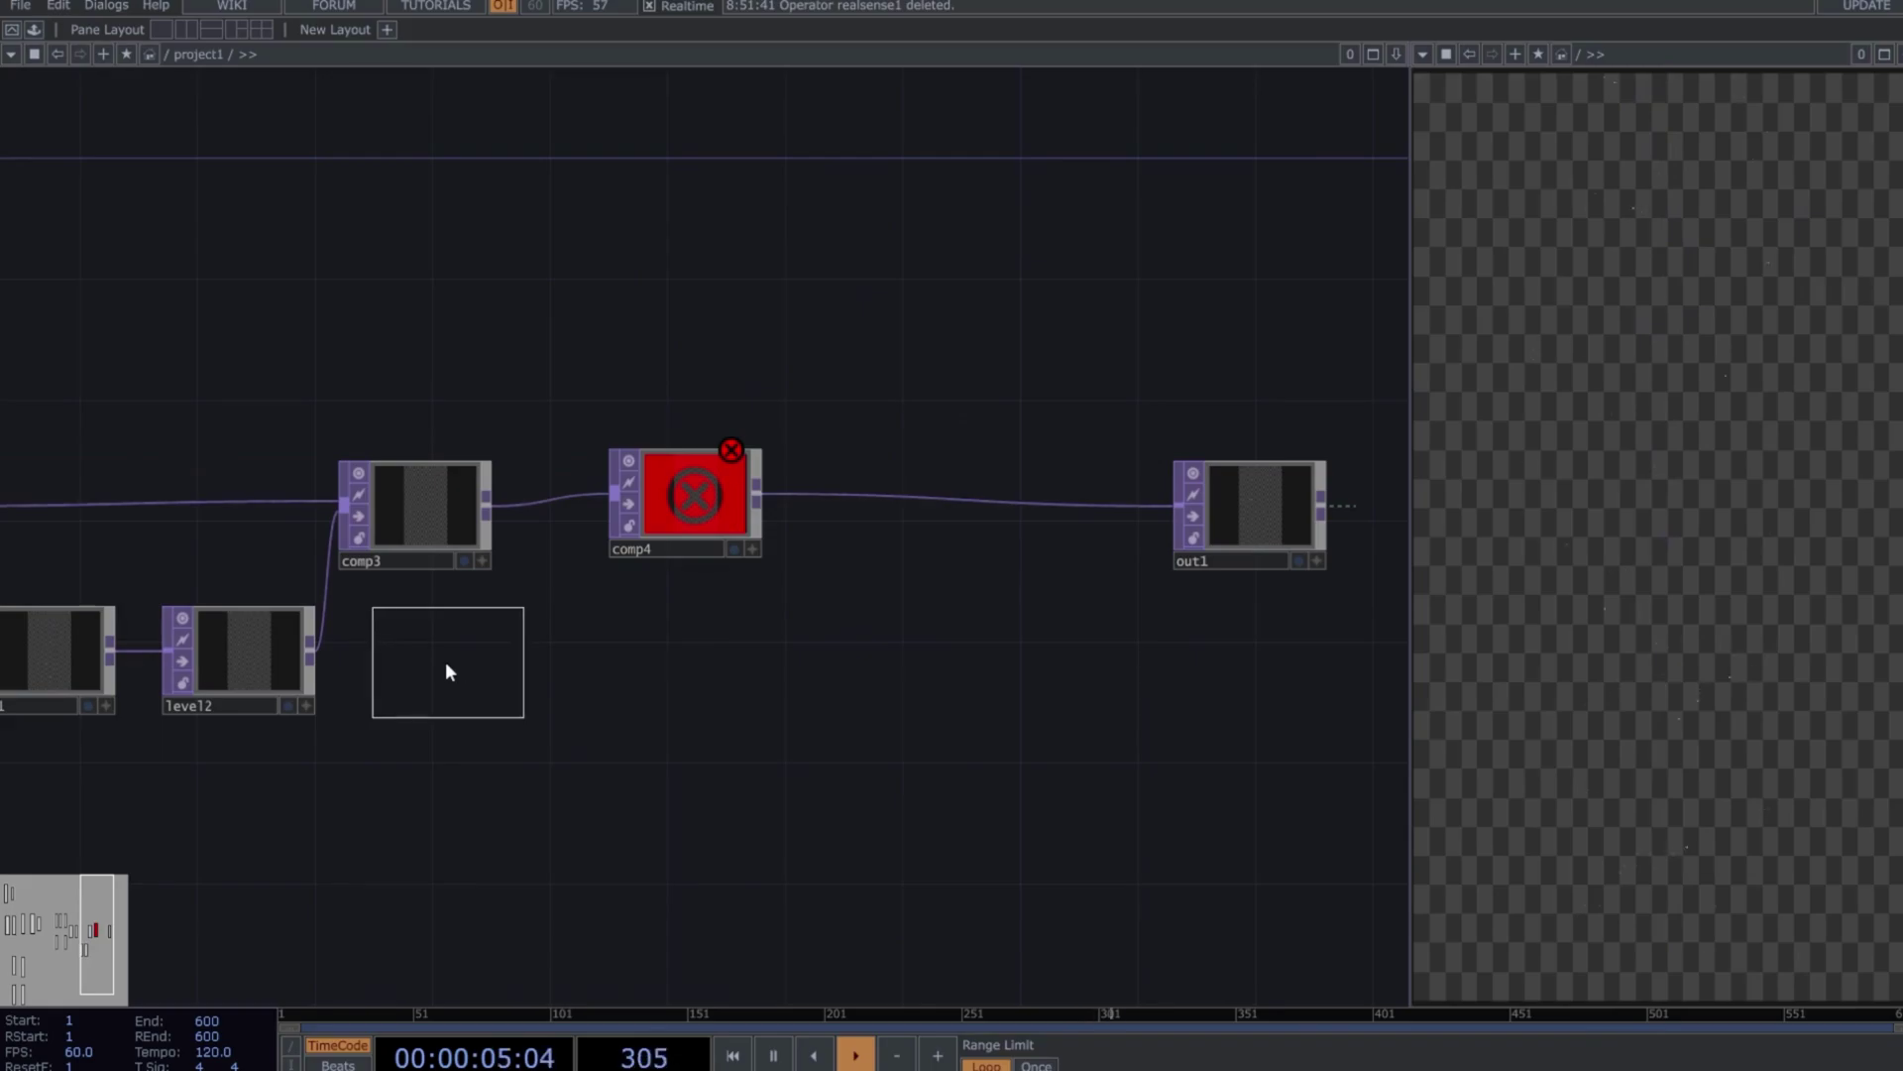
click(447, 667)
drag(450, 514, 462, 514)
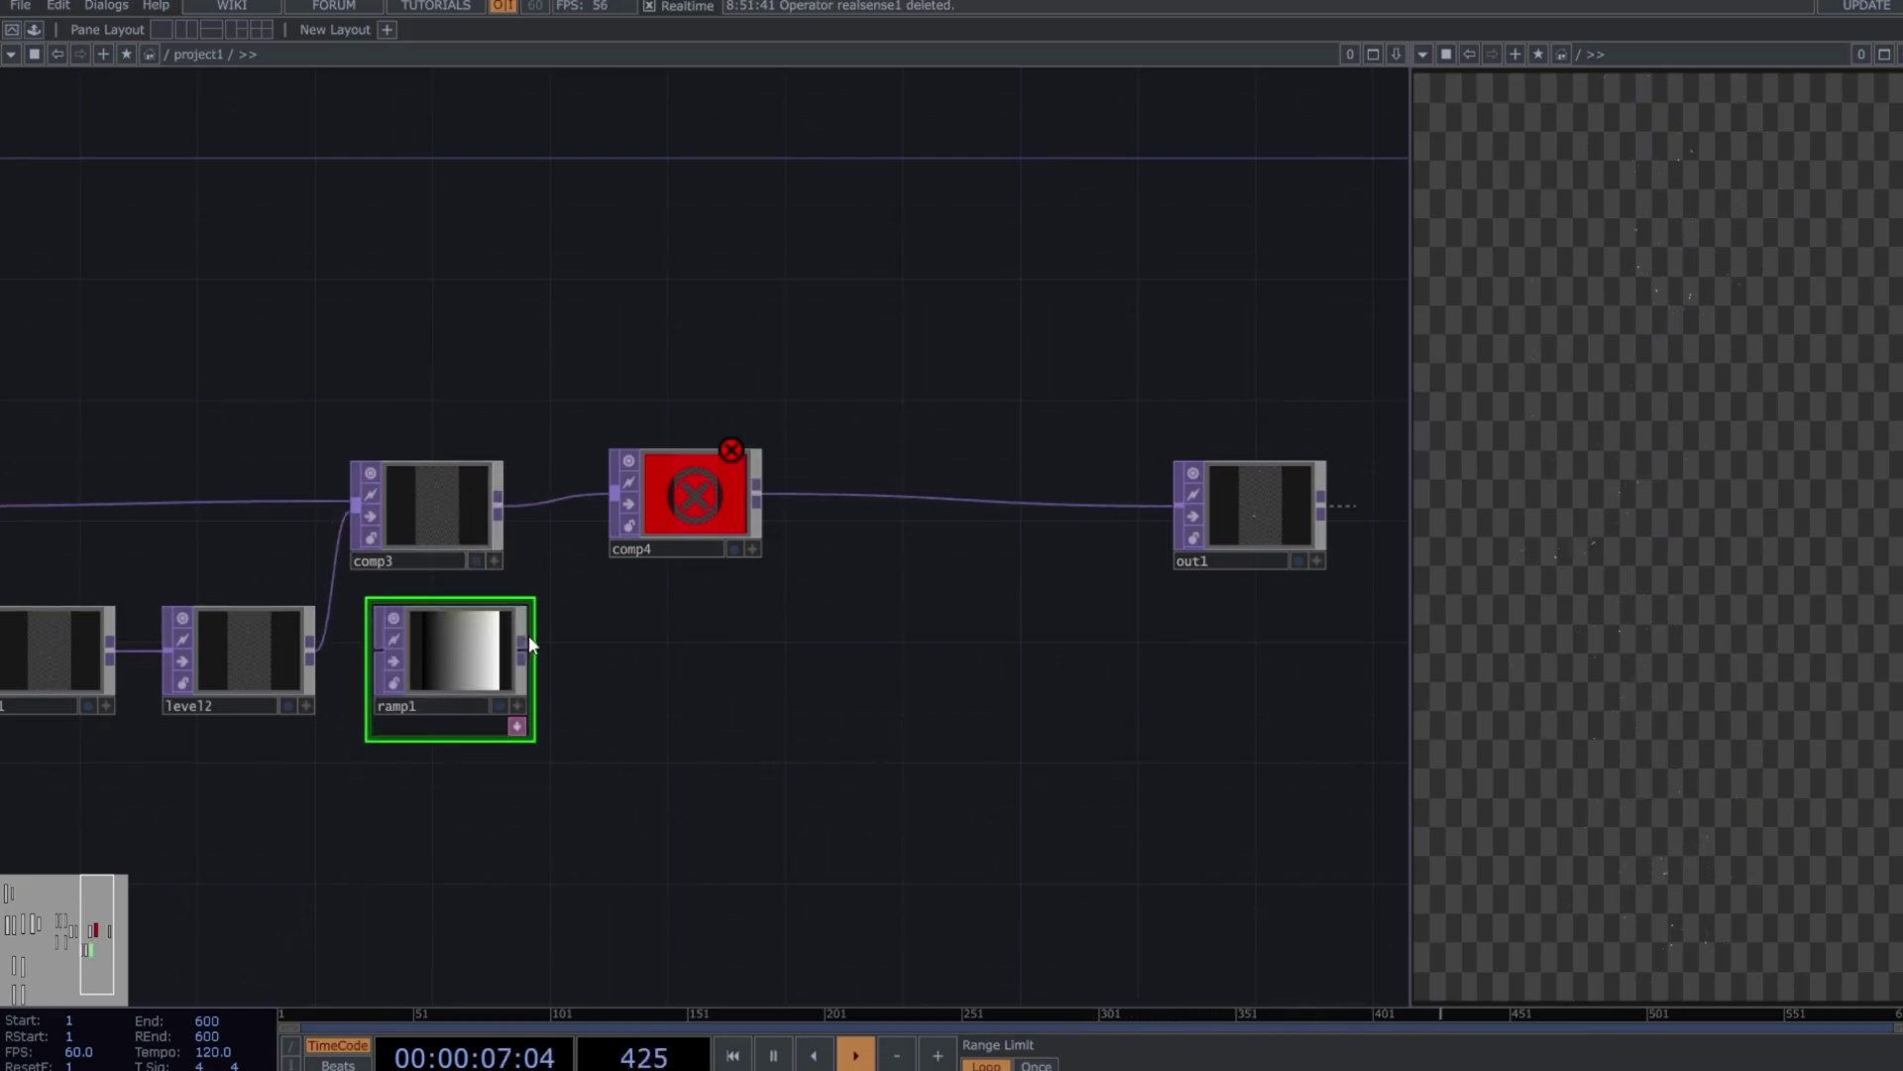
drag(523, 647, 615, 502)
click(680, 529)
key(h)
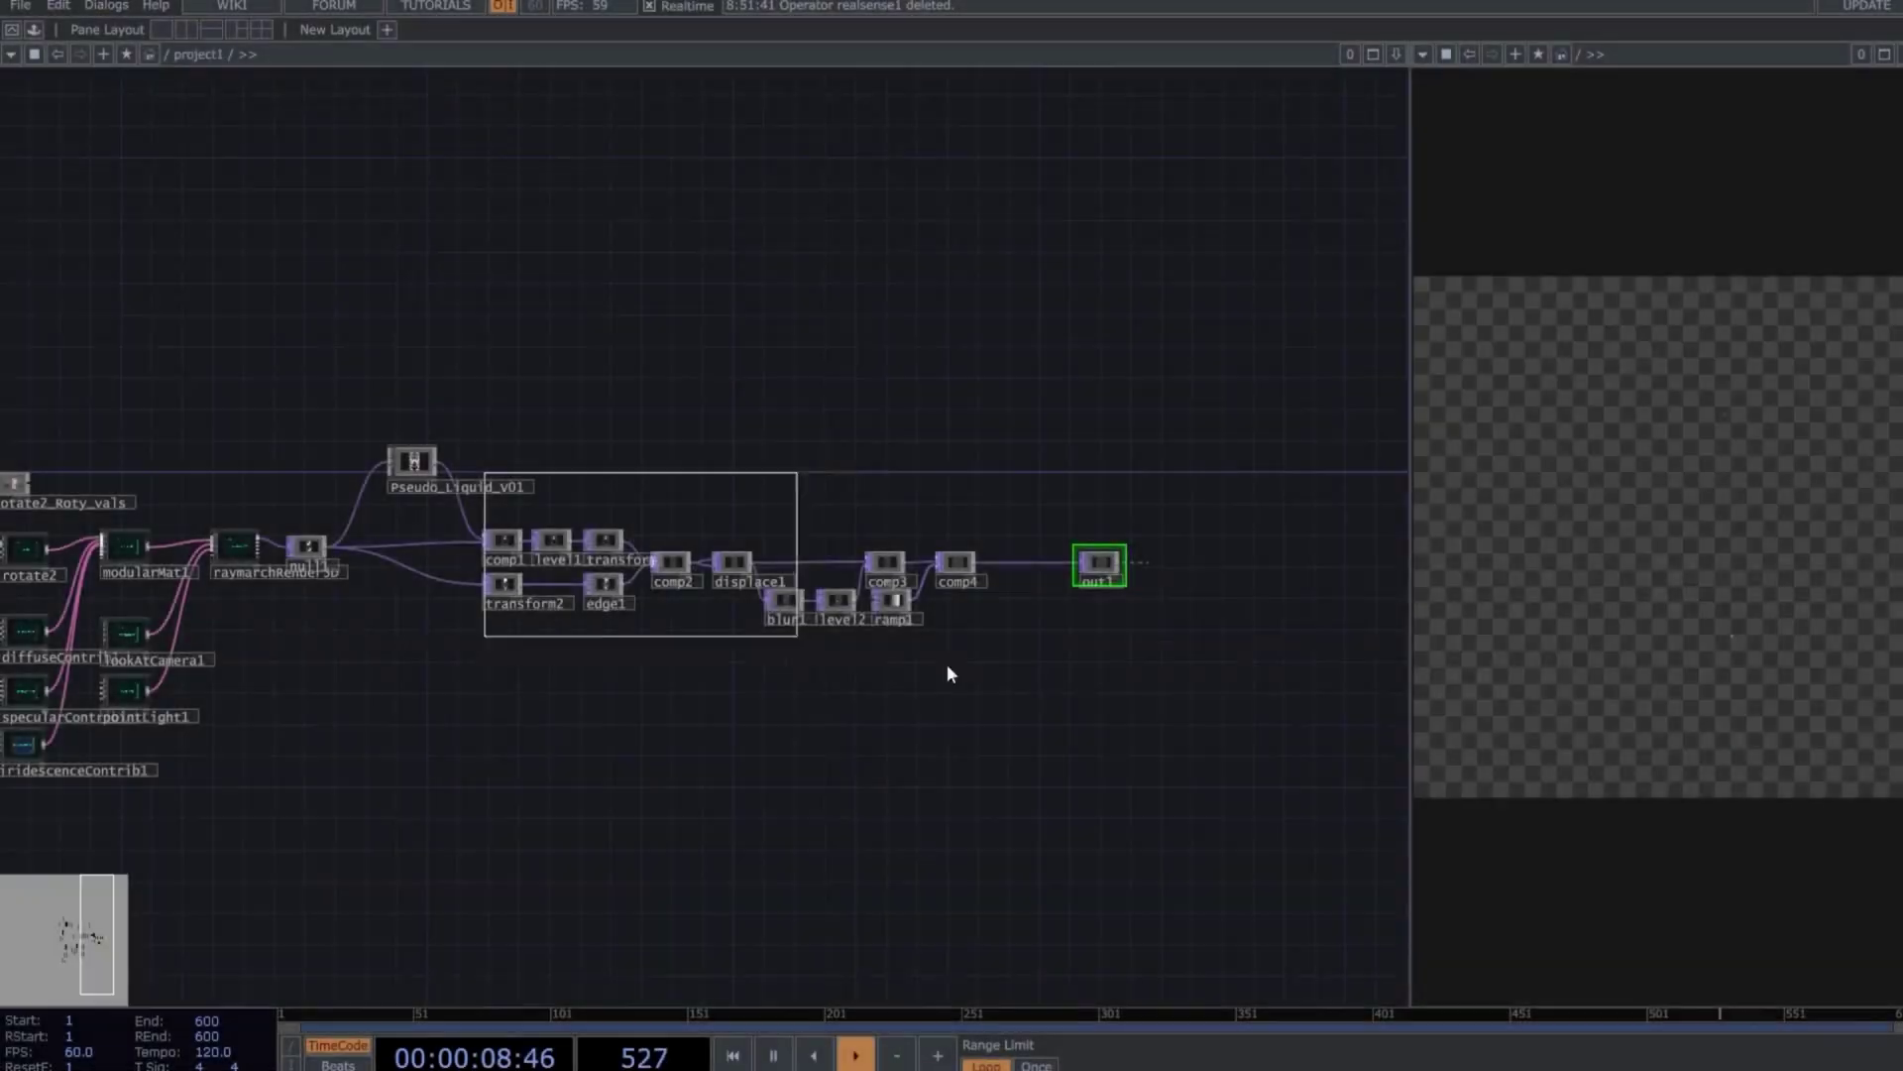
Set comp1's Output Resolution to Parent Panel Size
key(p)
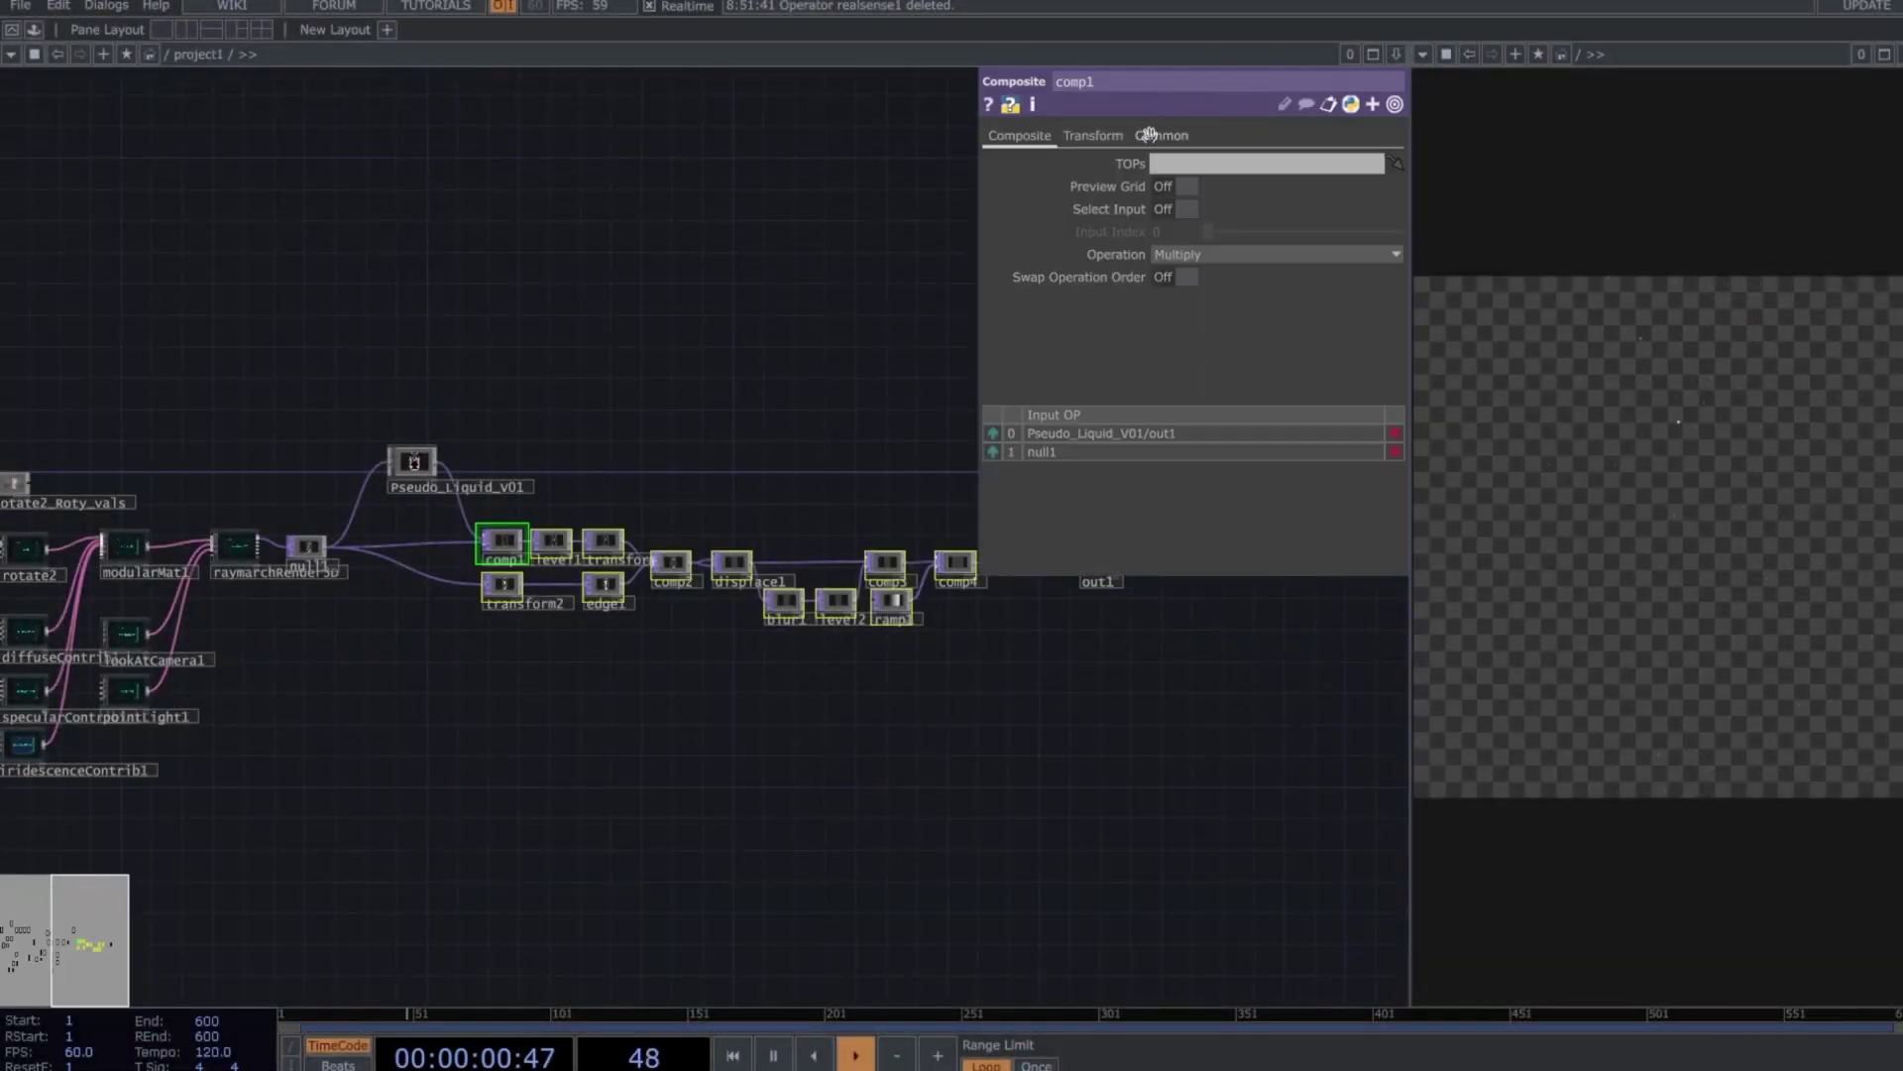
click(1147, 134)
click(1239, 163)
click(1201, 386)
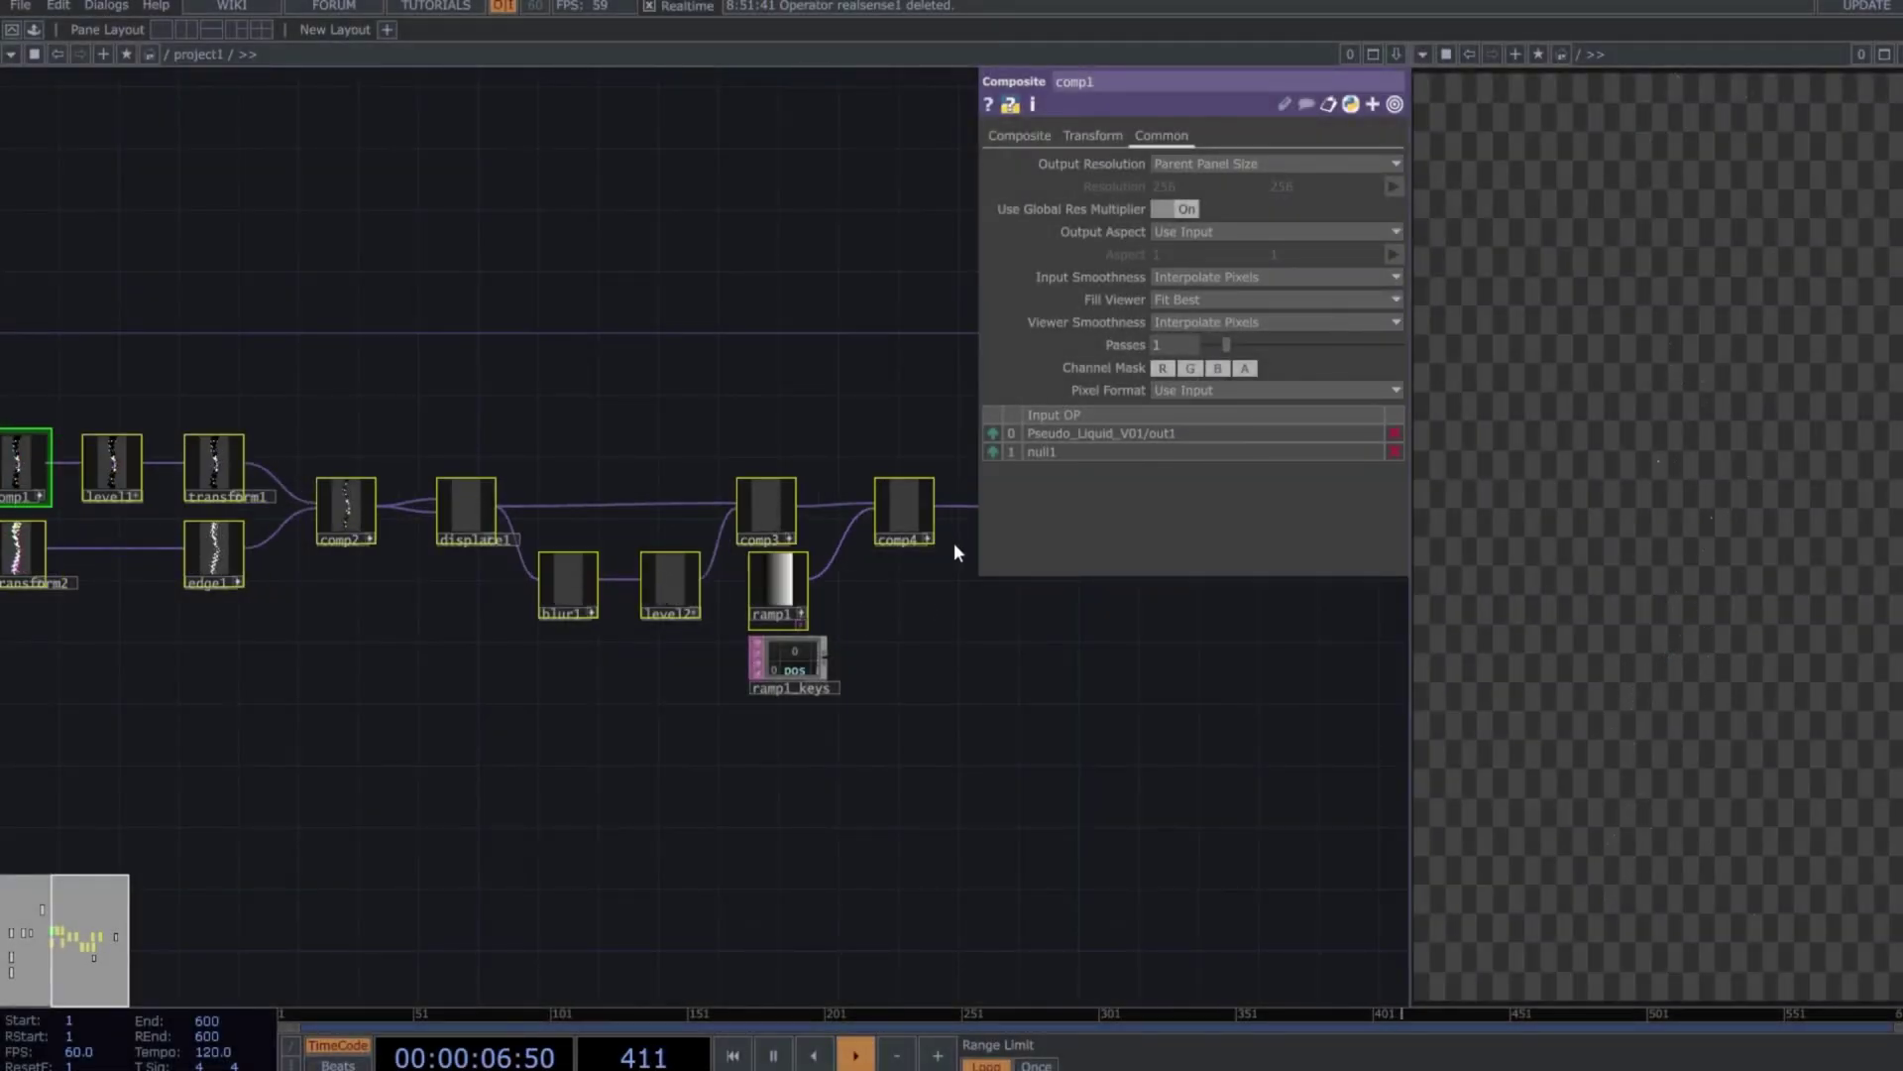
Set Pseudo_Liquid_V01's Noise 1 seed to 3000
click(926, 532)
key(p)
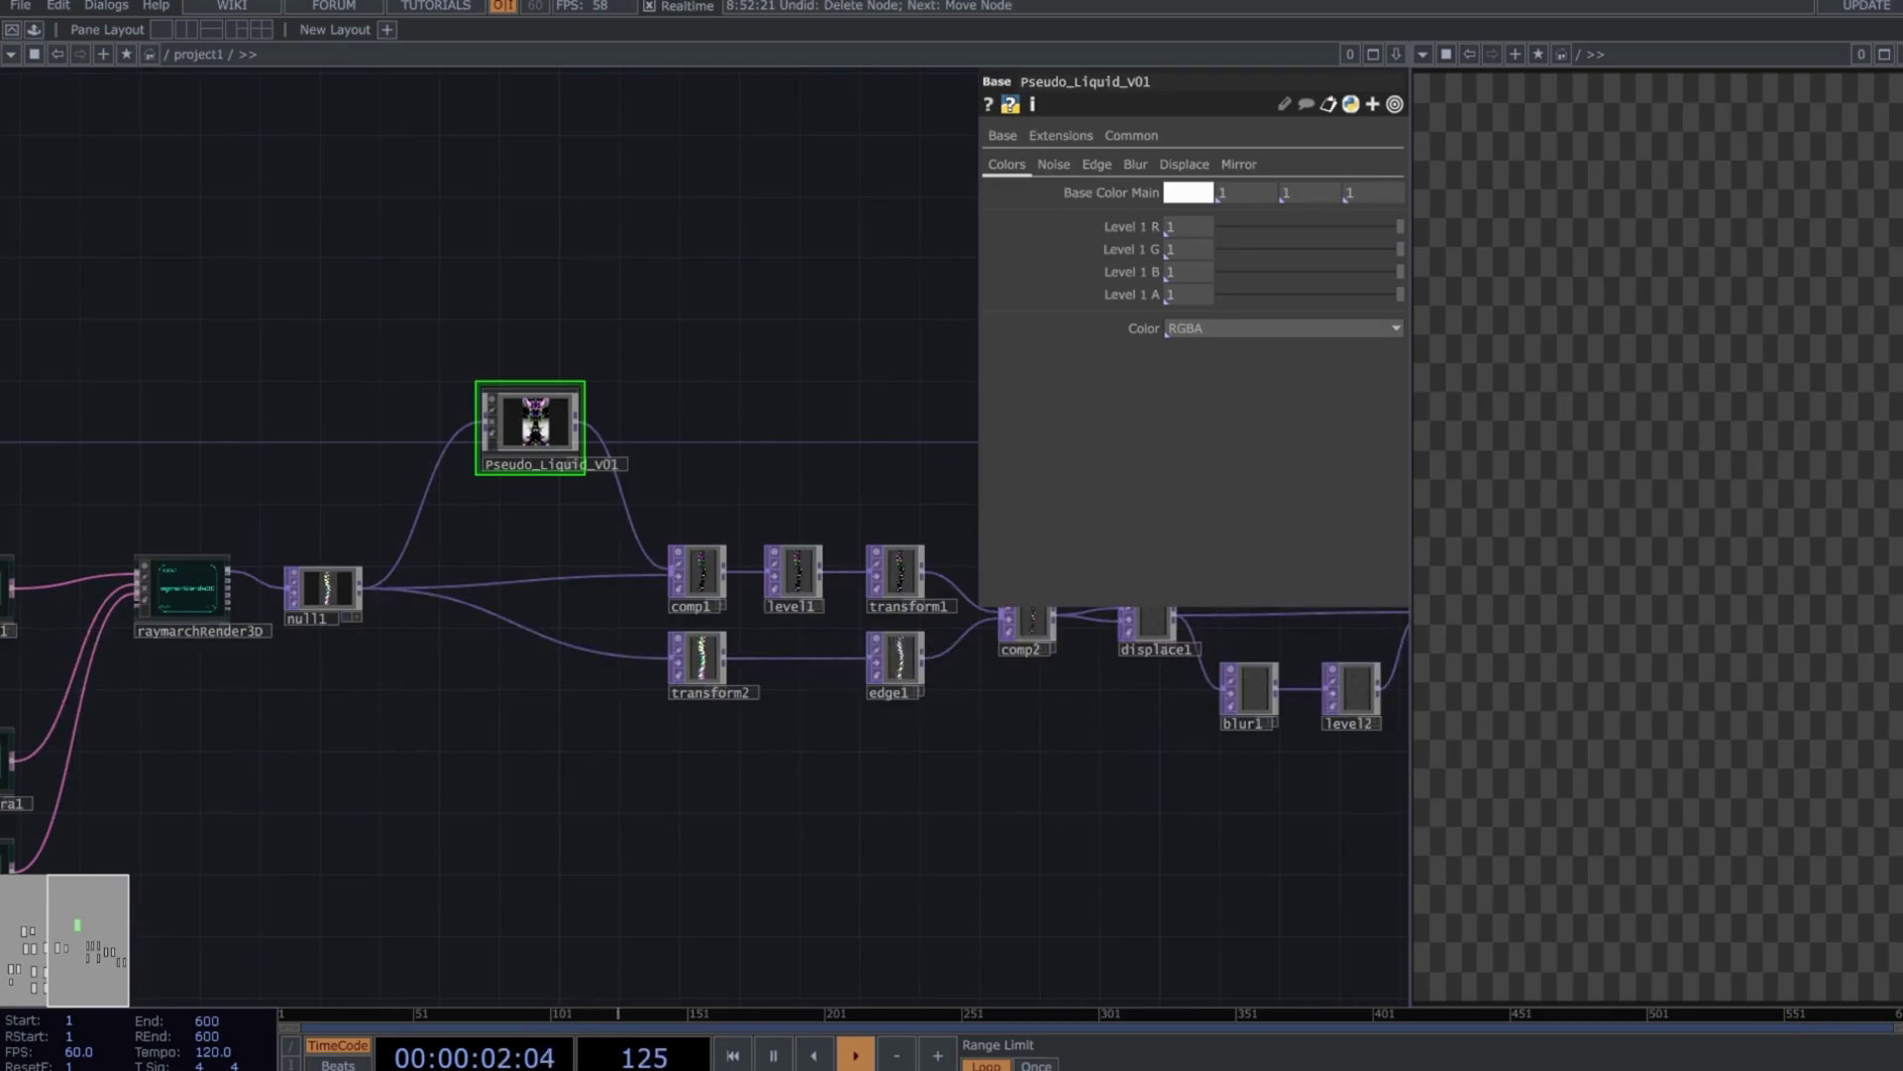
click(1054, 164)
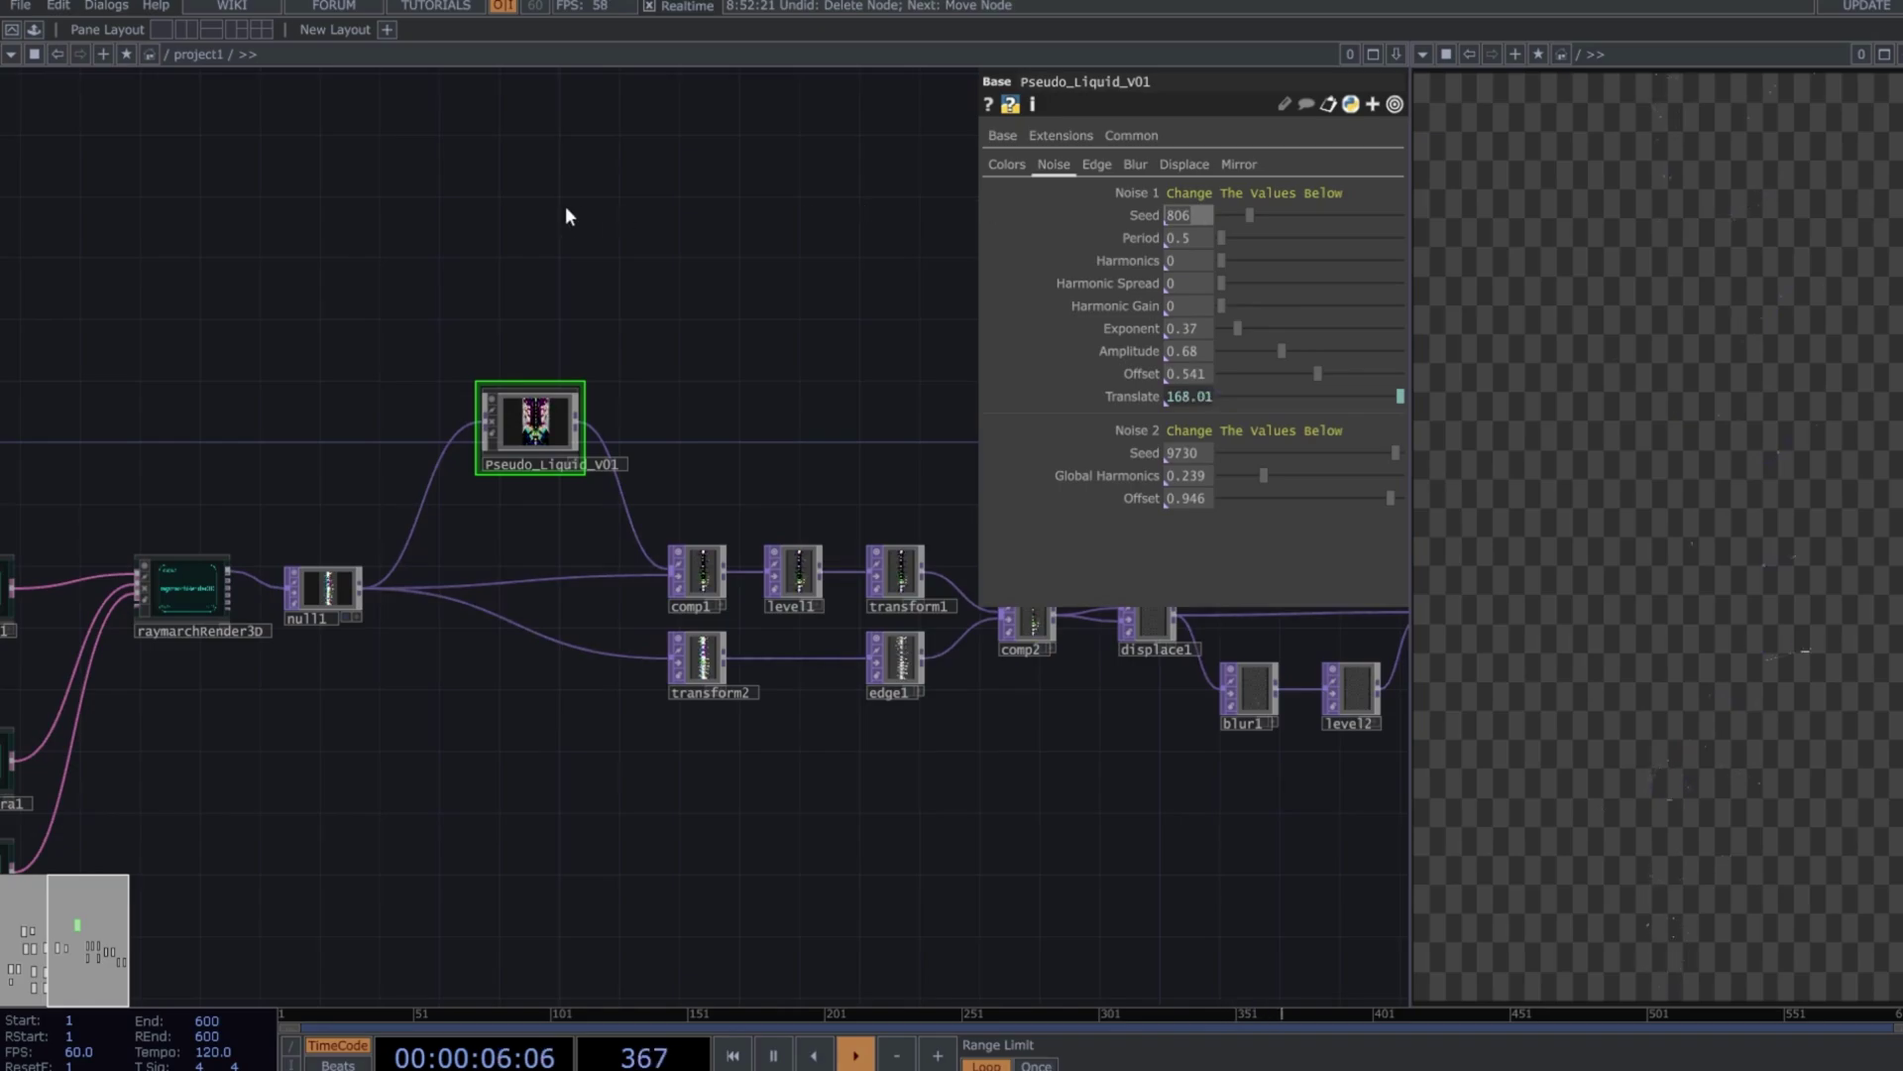
text(00)
key(Tab)
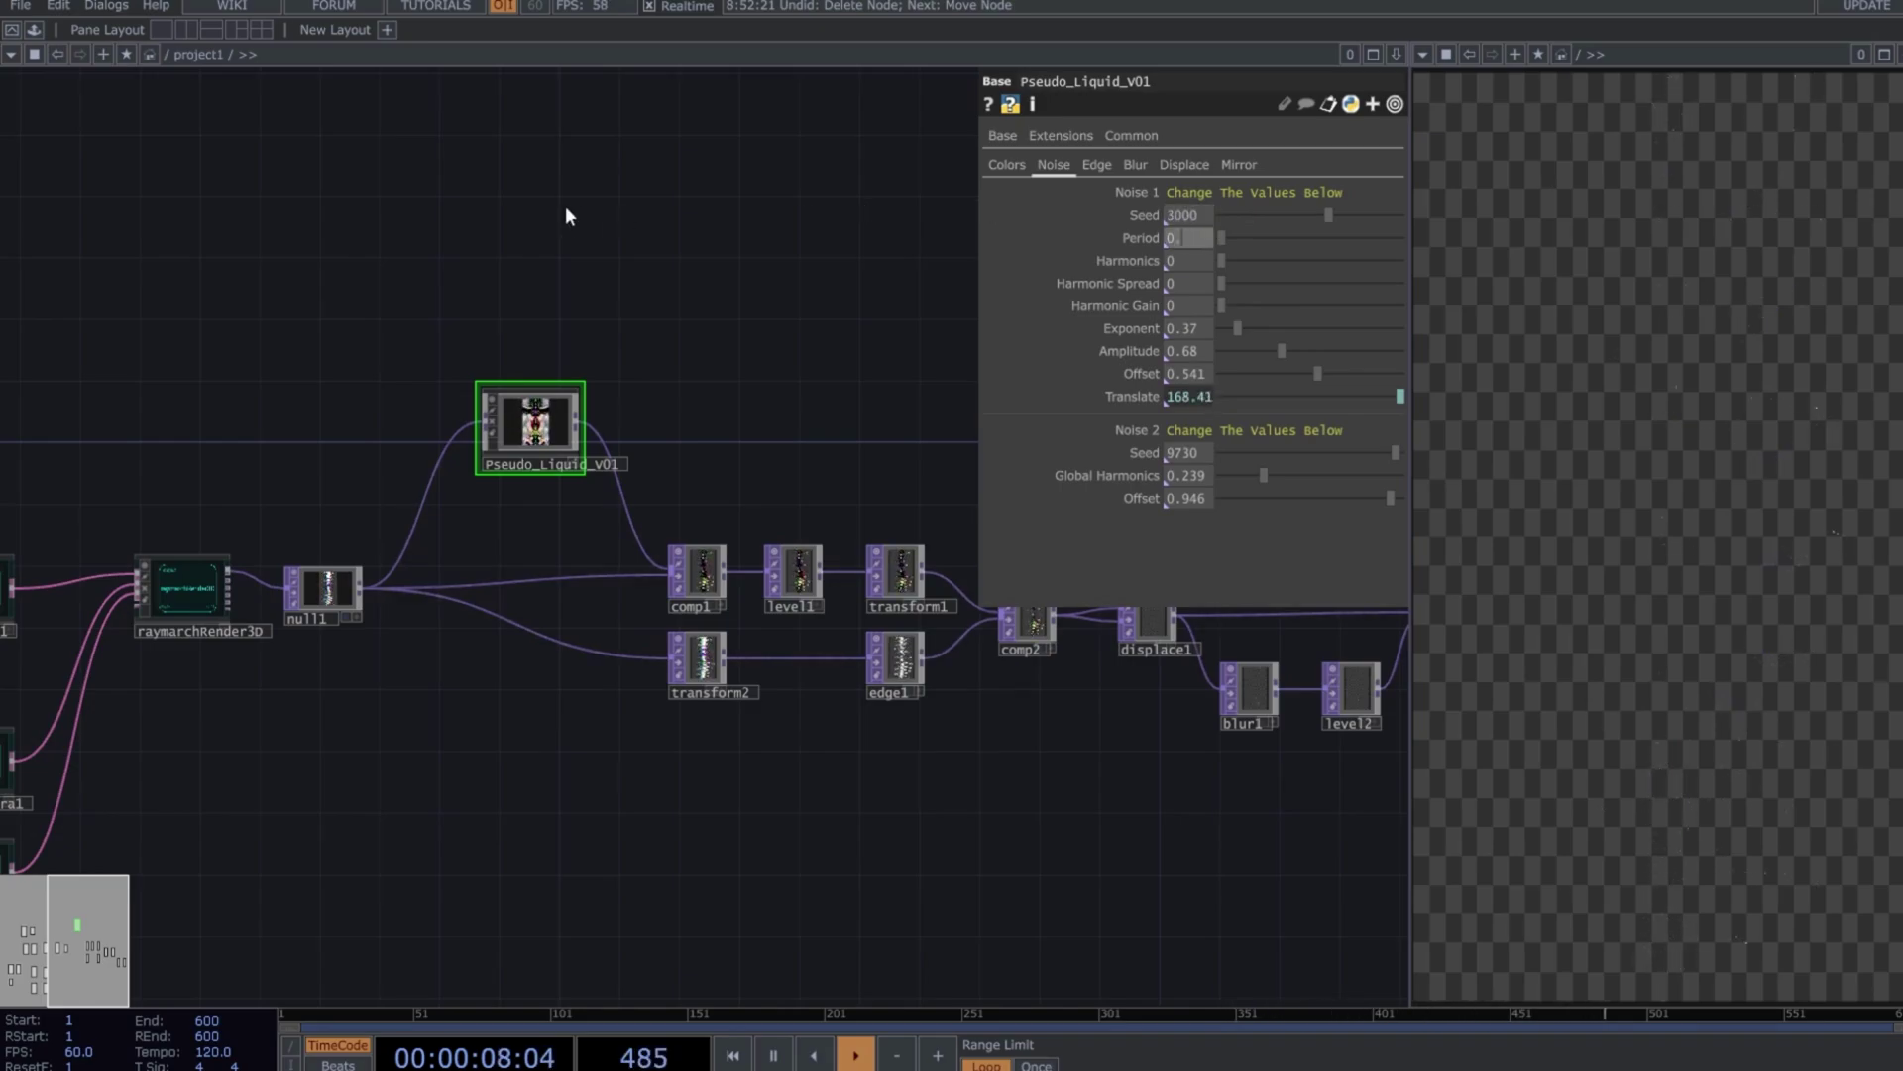
Set Noise 1 exponent 0.6, amplitude 0.6, offset 0.3, and translate to absTime.seconds/10
key(Tab)
key(Tab)
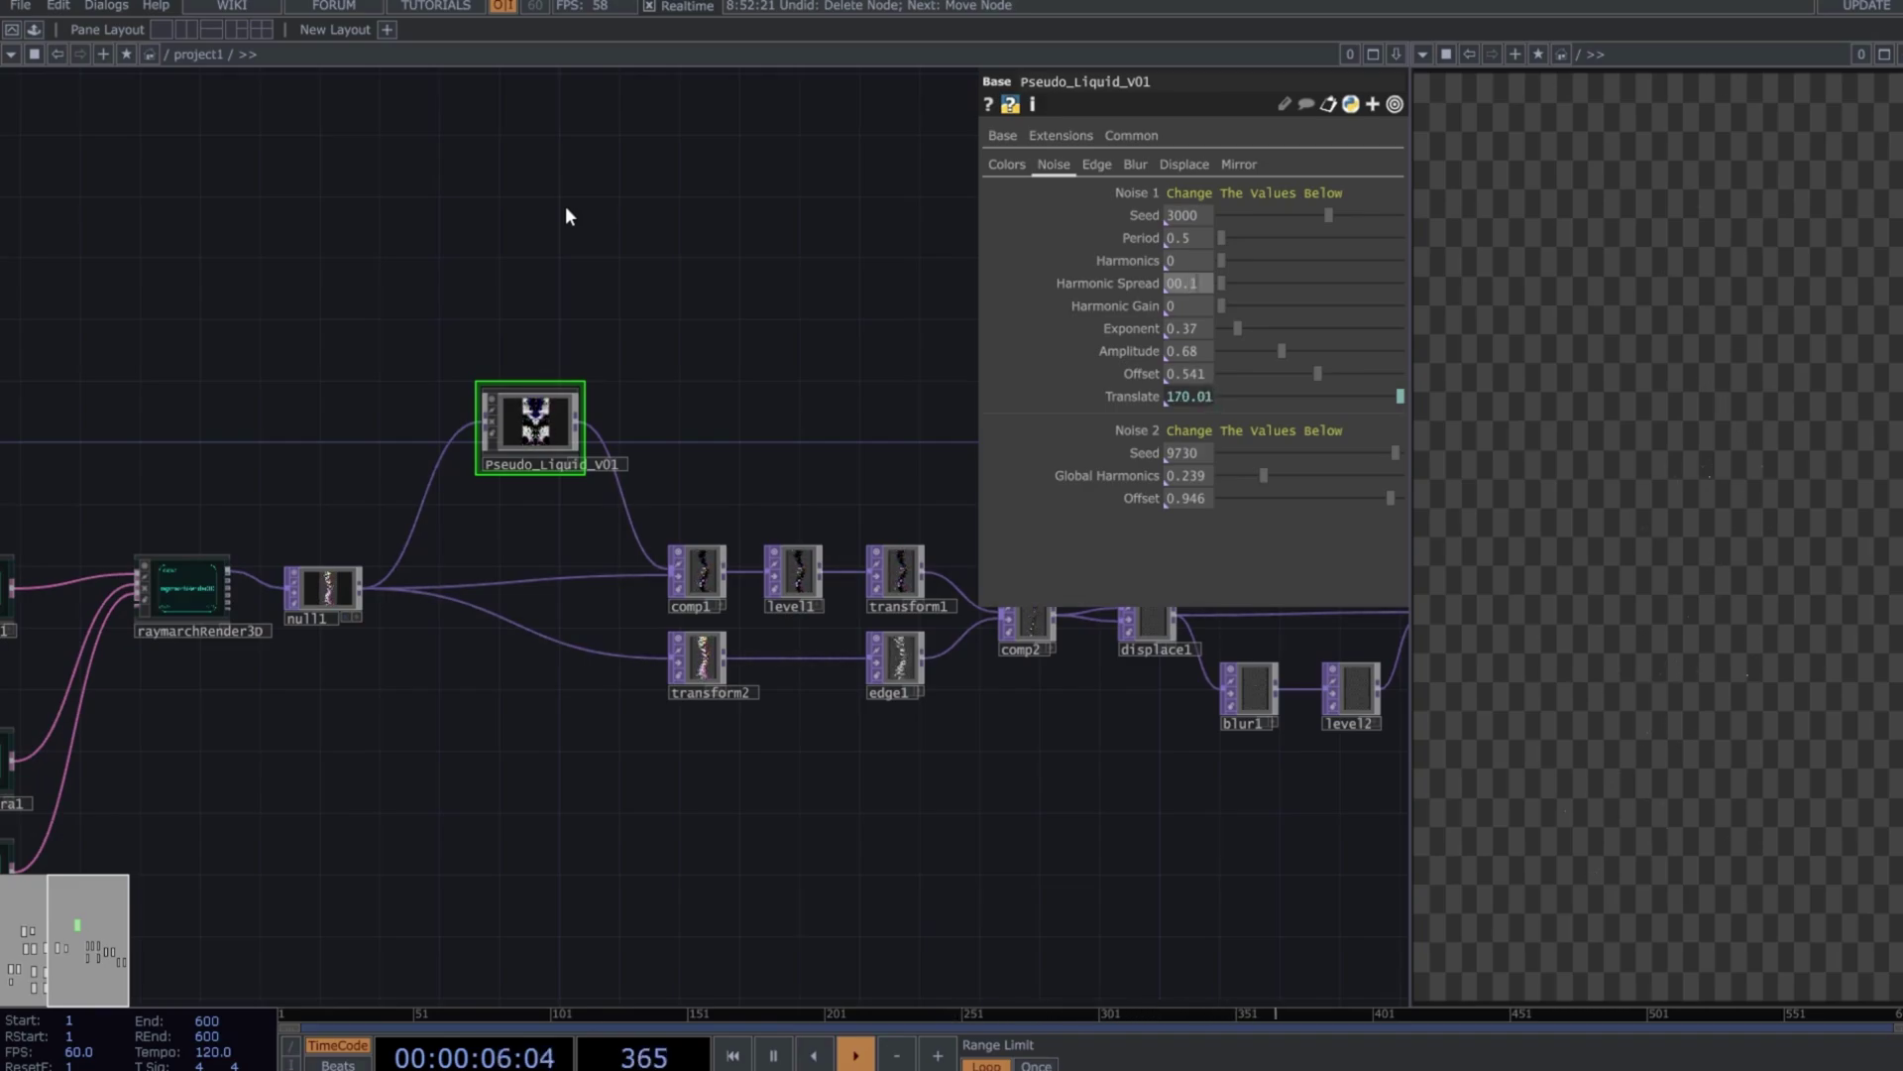
key(Tab)
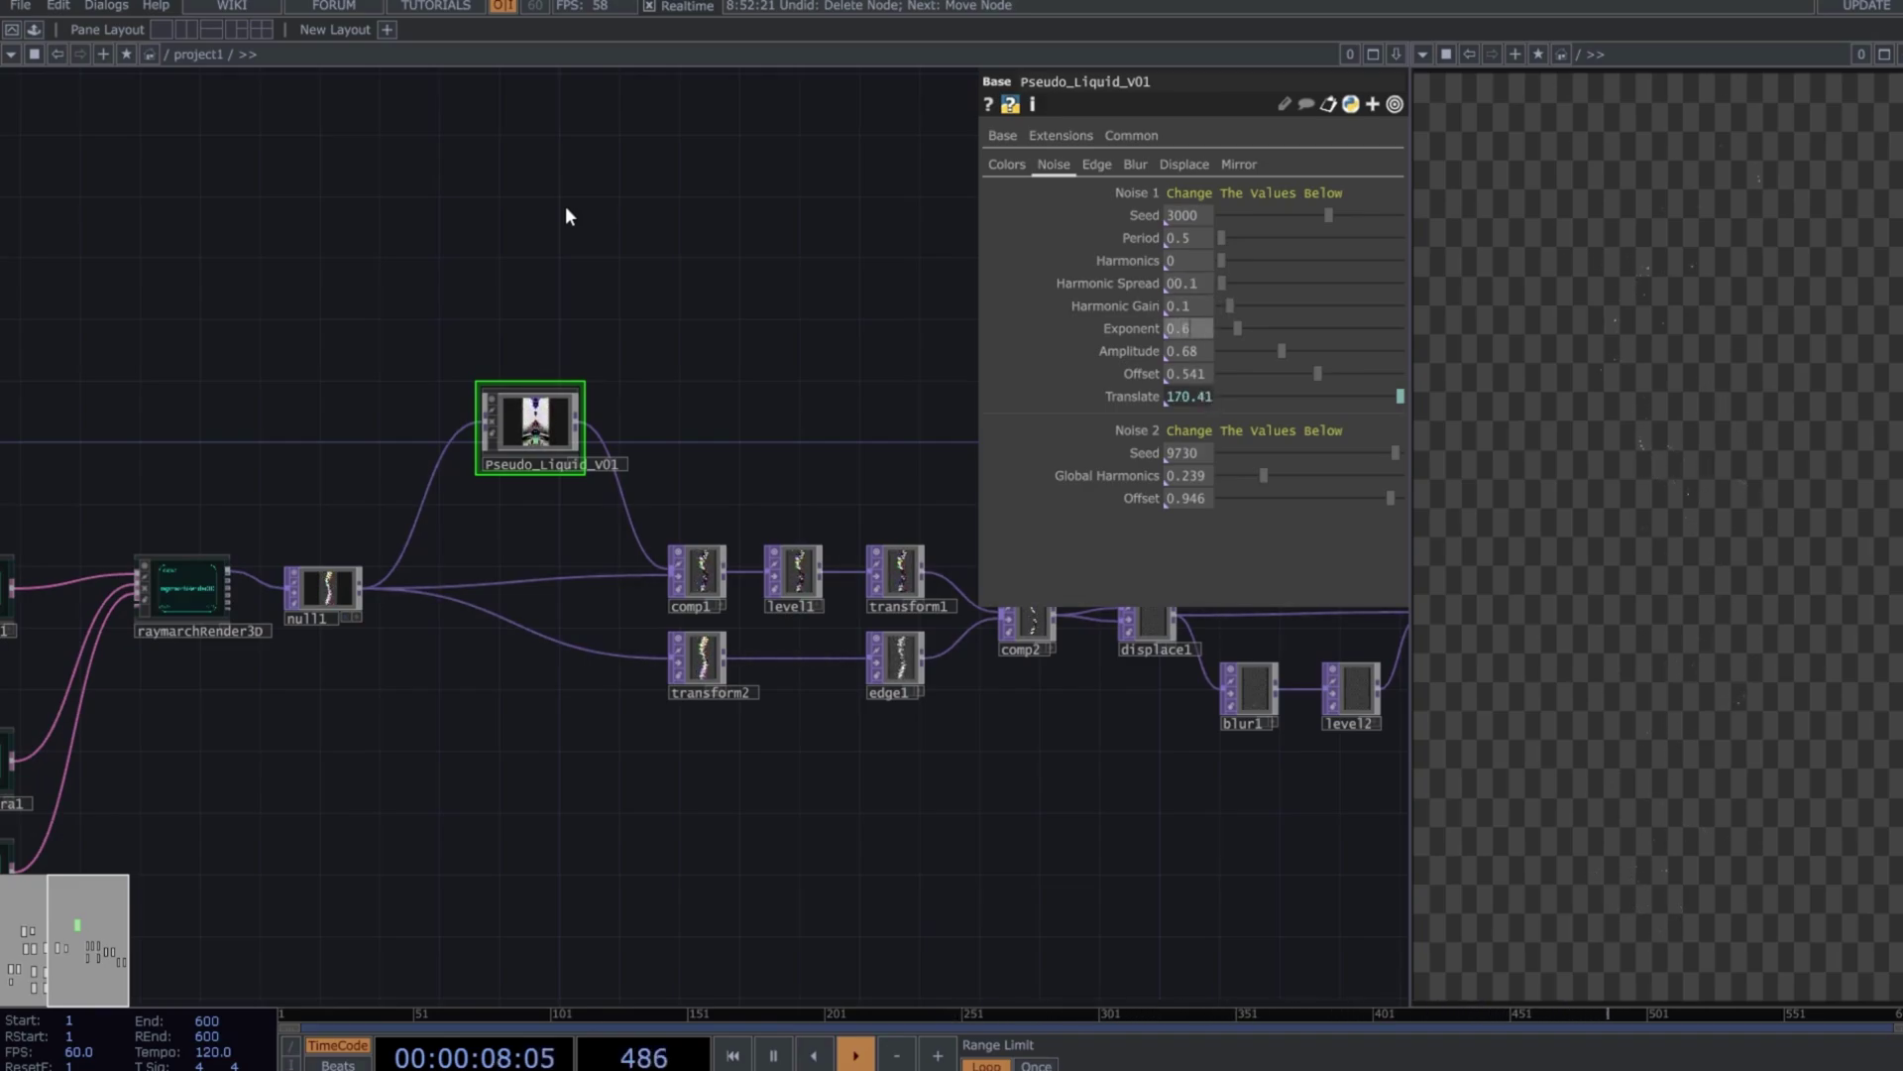
text(0.3)
key(Tab)
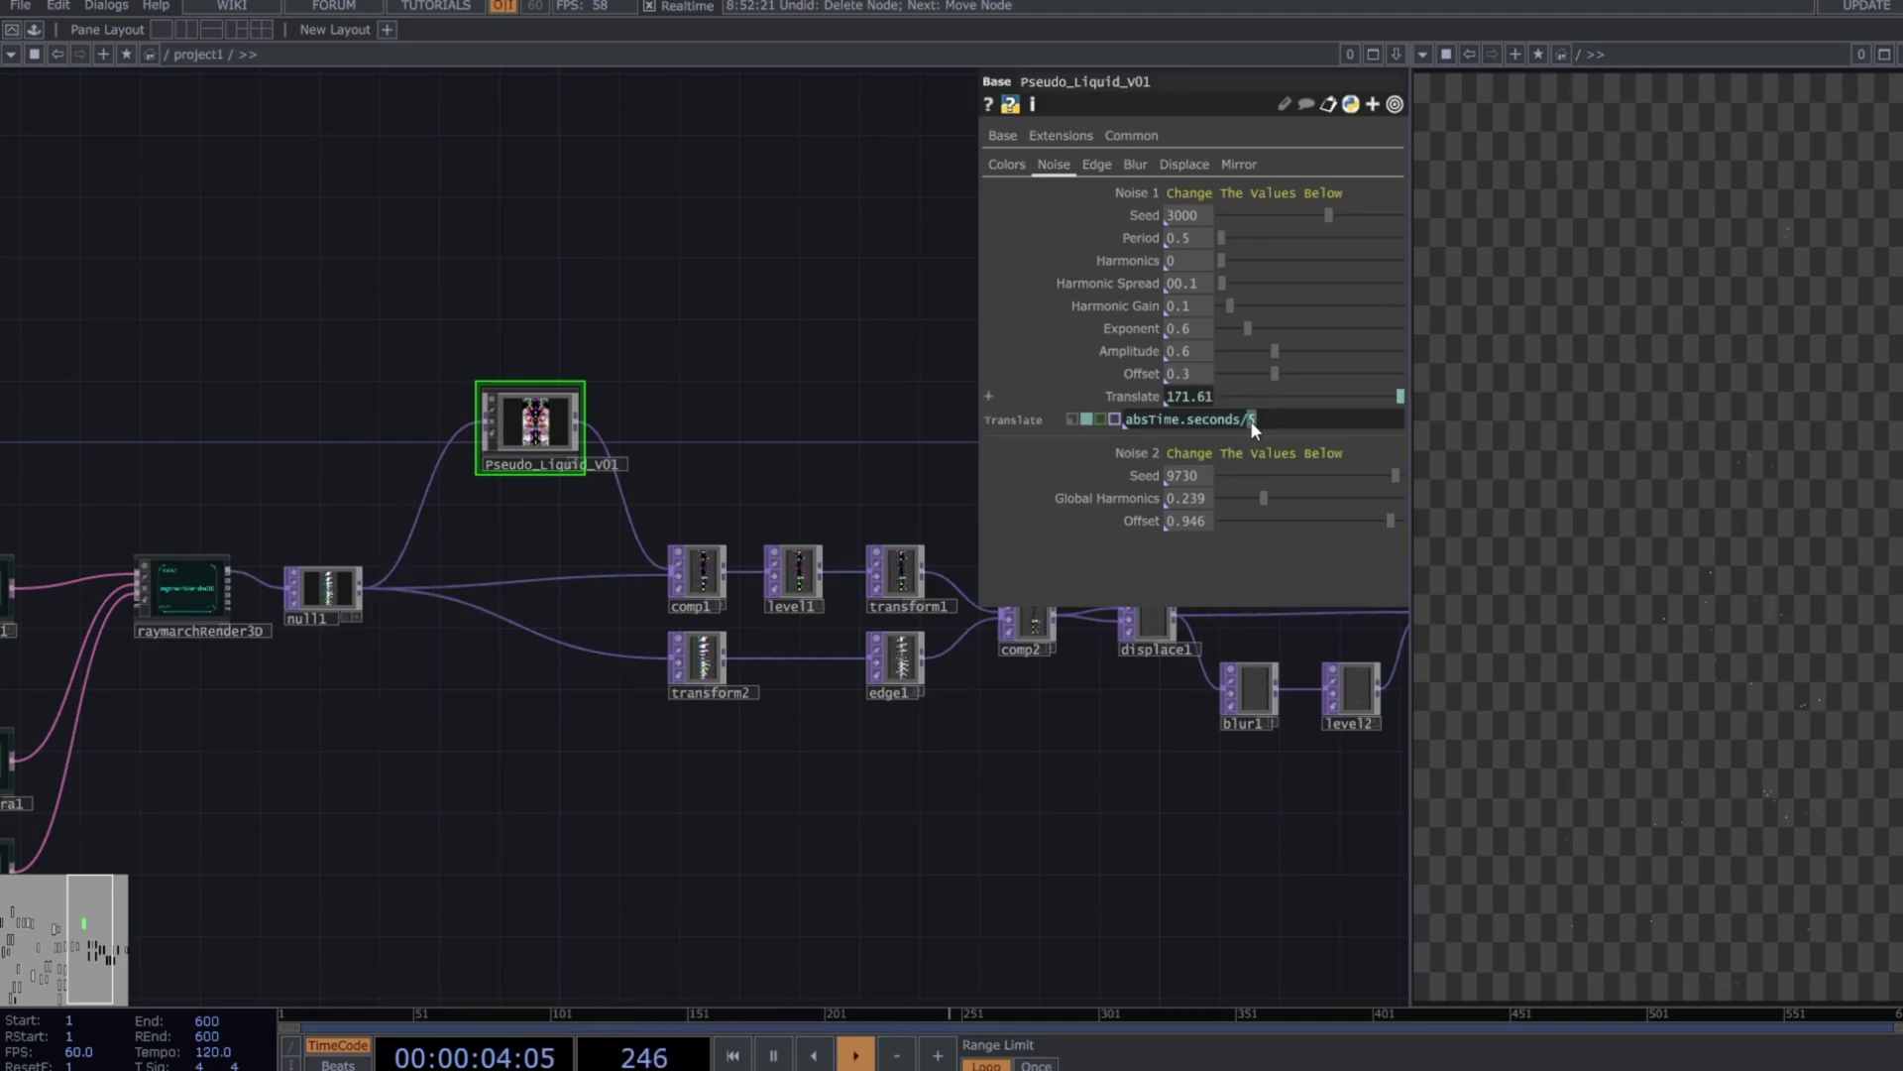
key(Return)
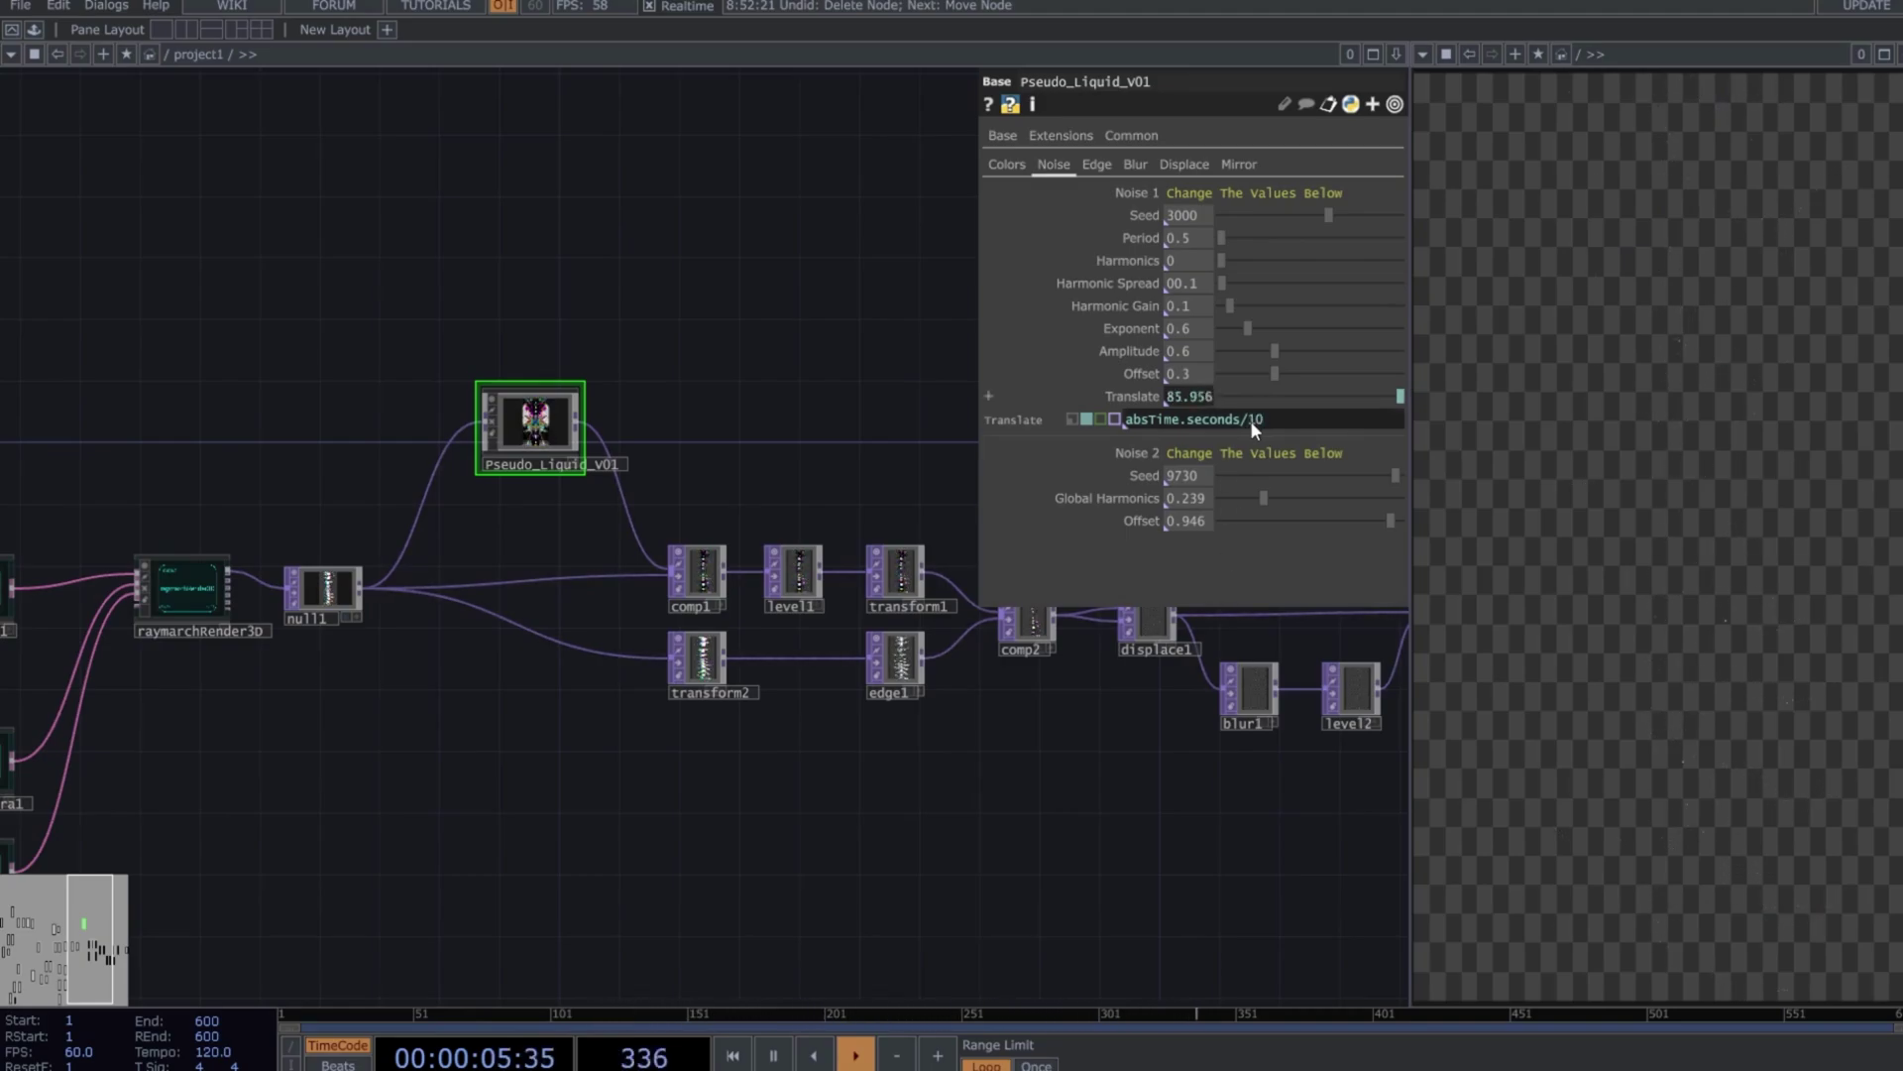
click(1140, 395)
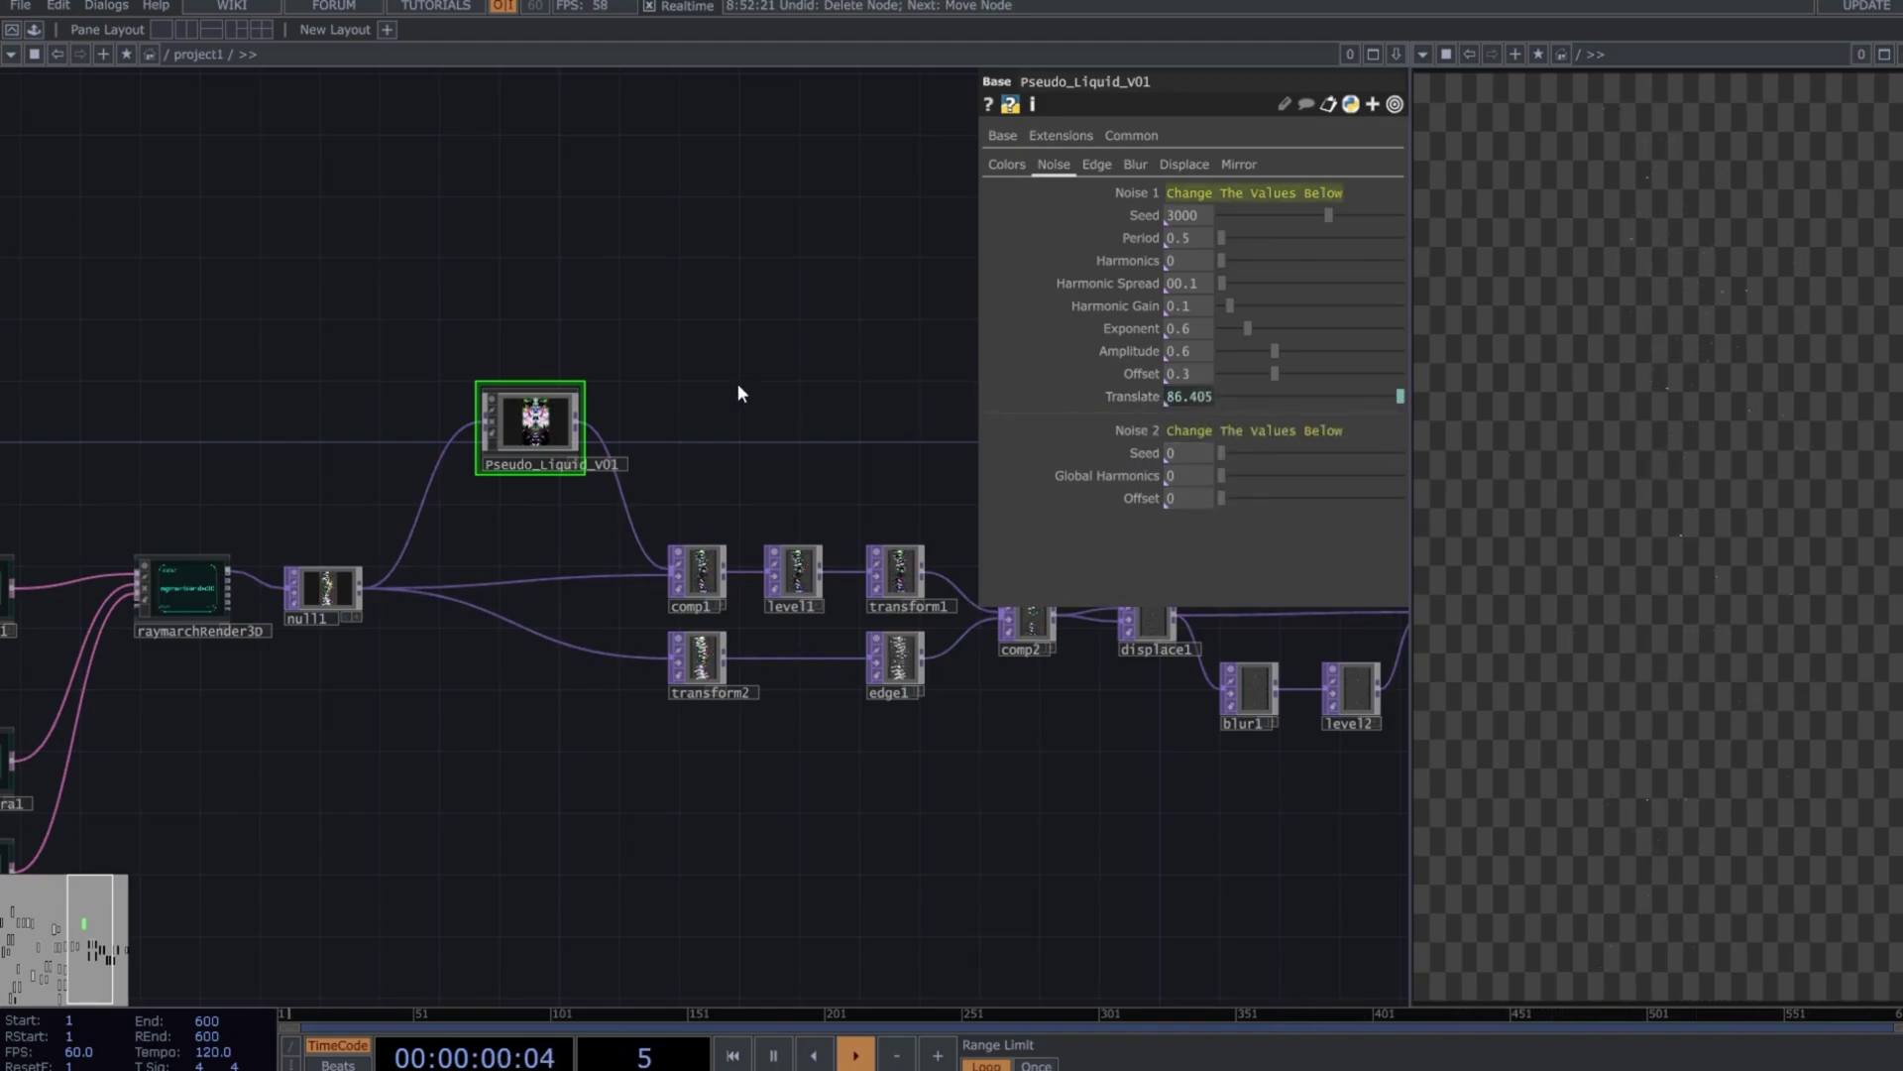
Step through Pseudo_Liquid_V01's Edge, Blur, Displace and Mirror parameter pages
click(1094, 164)
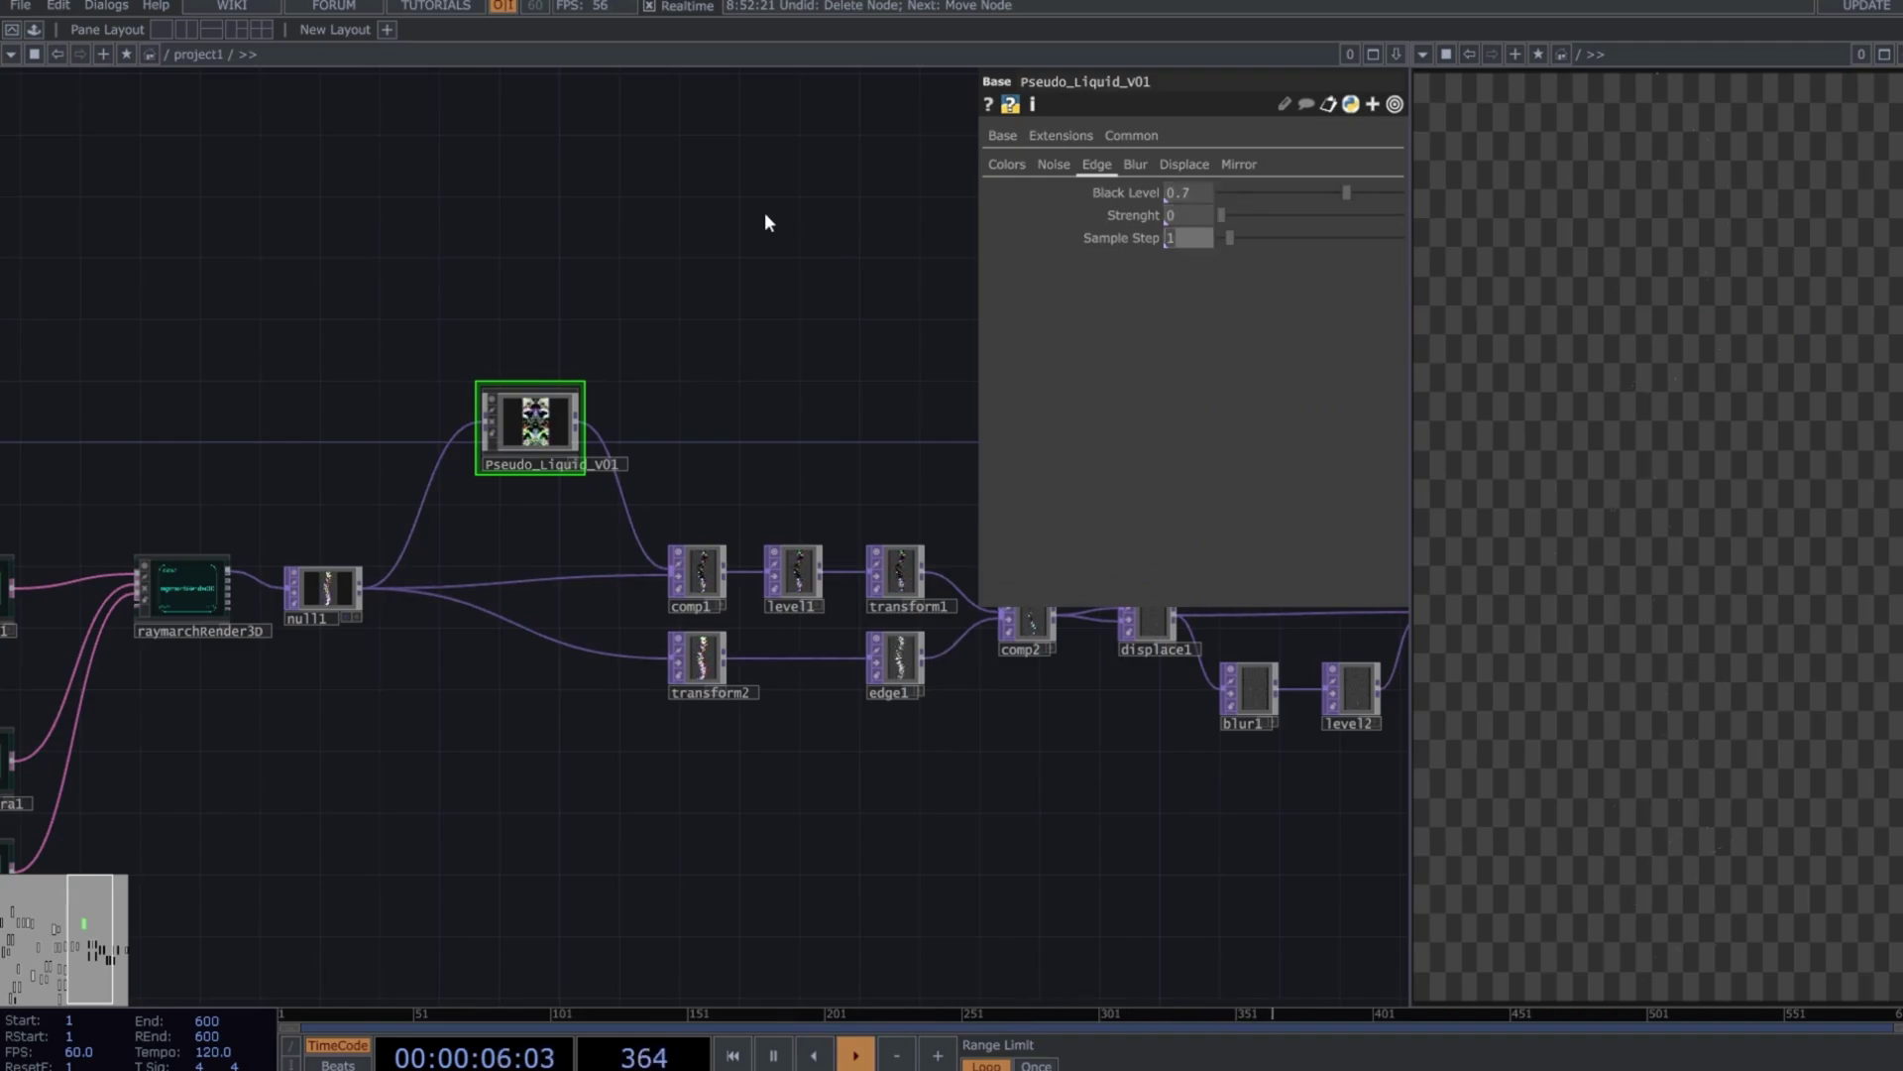
click(1134, 165)
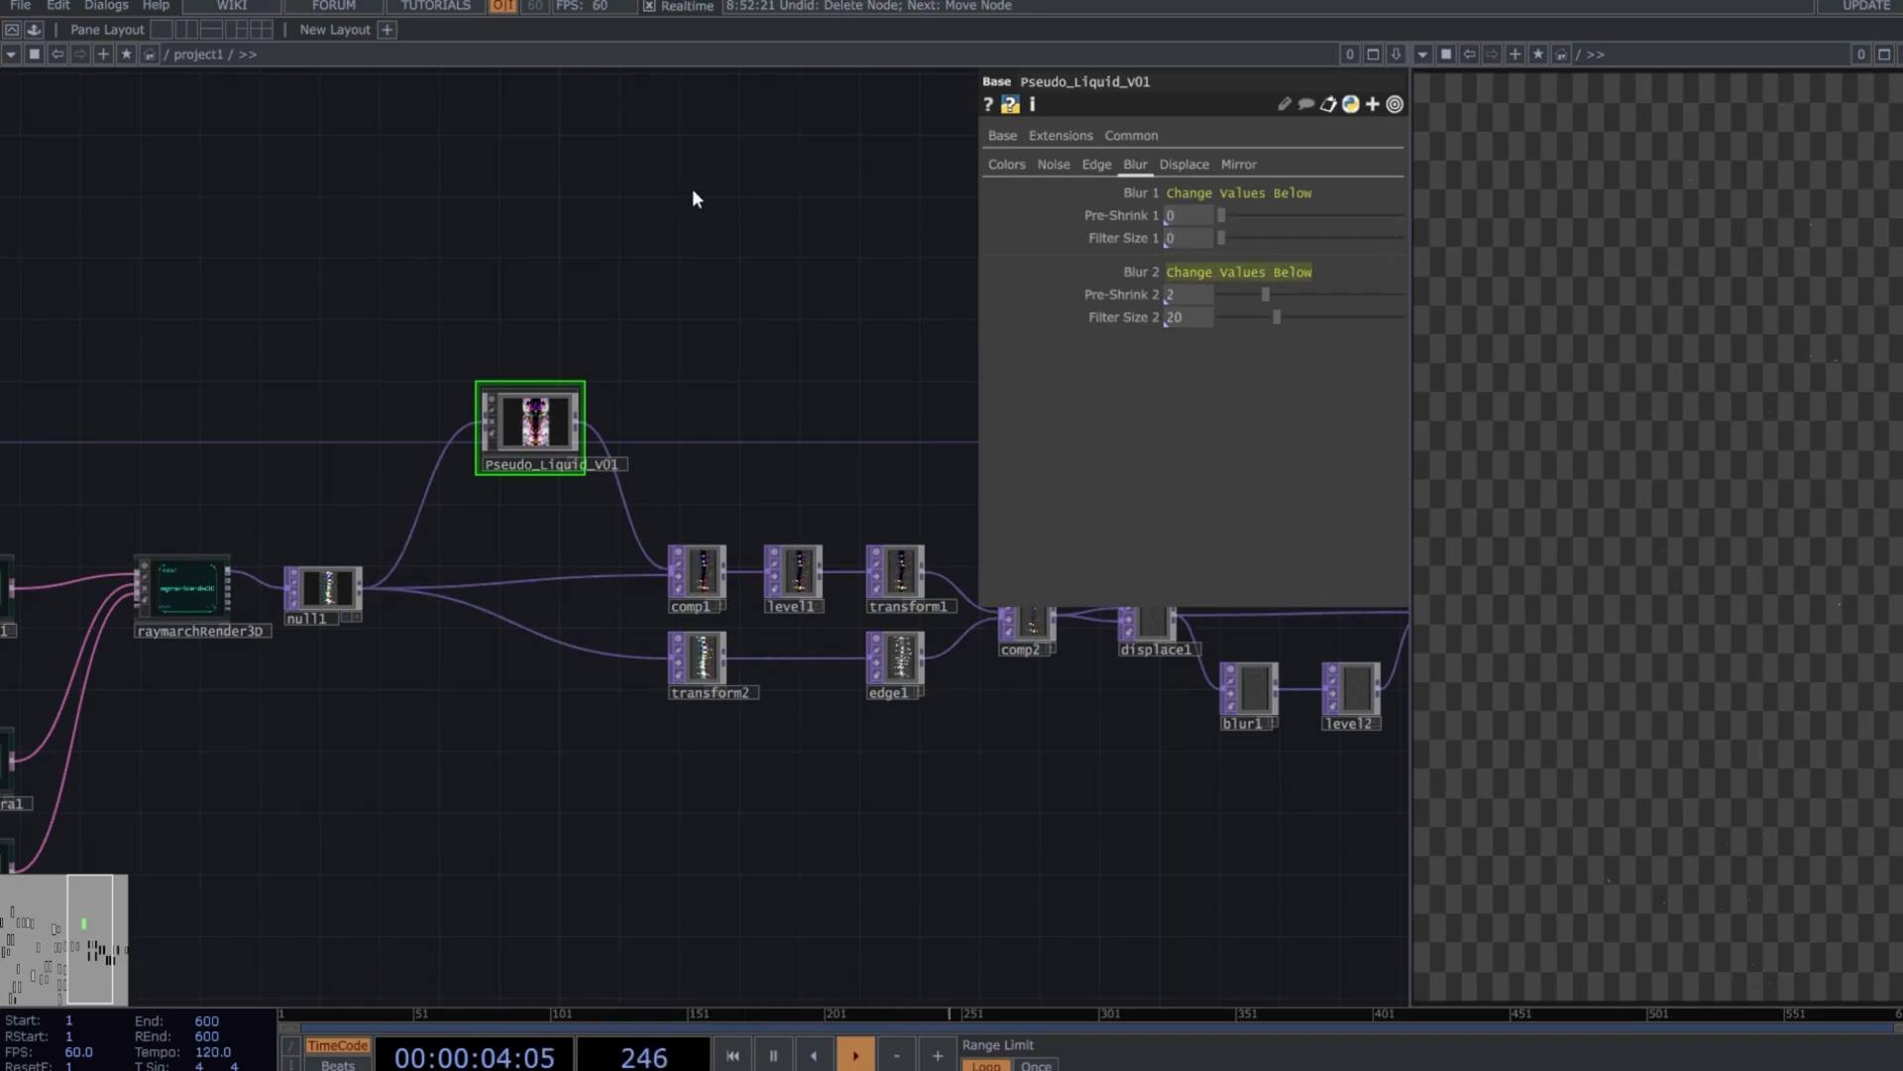
click(1190, 165)
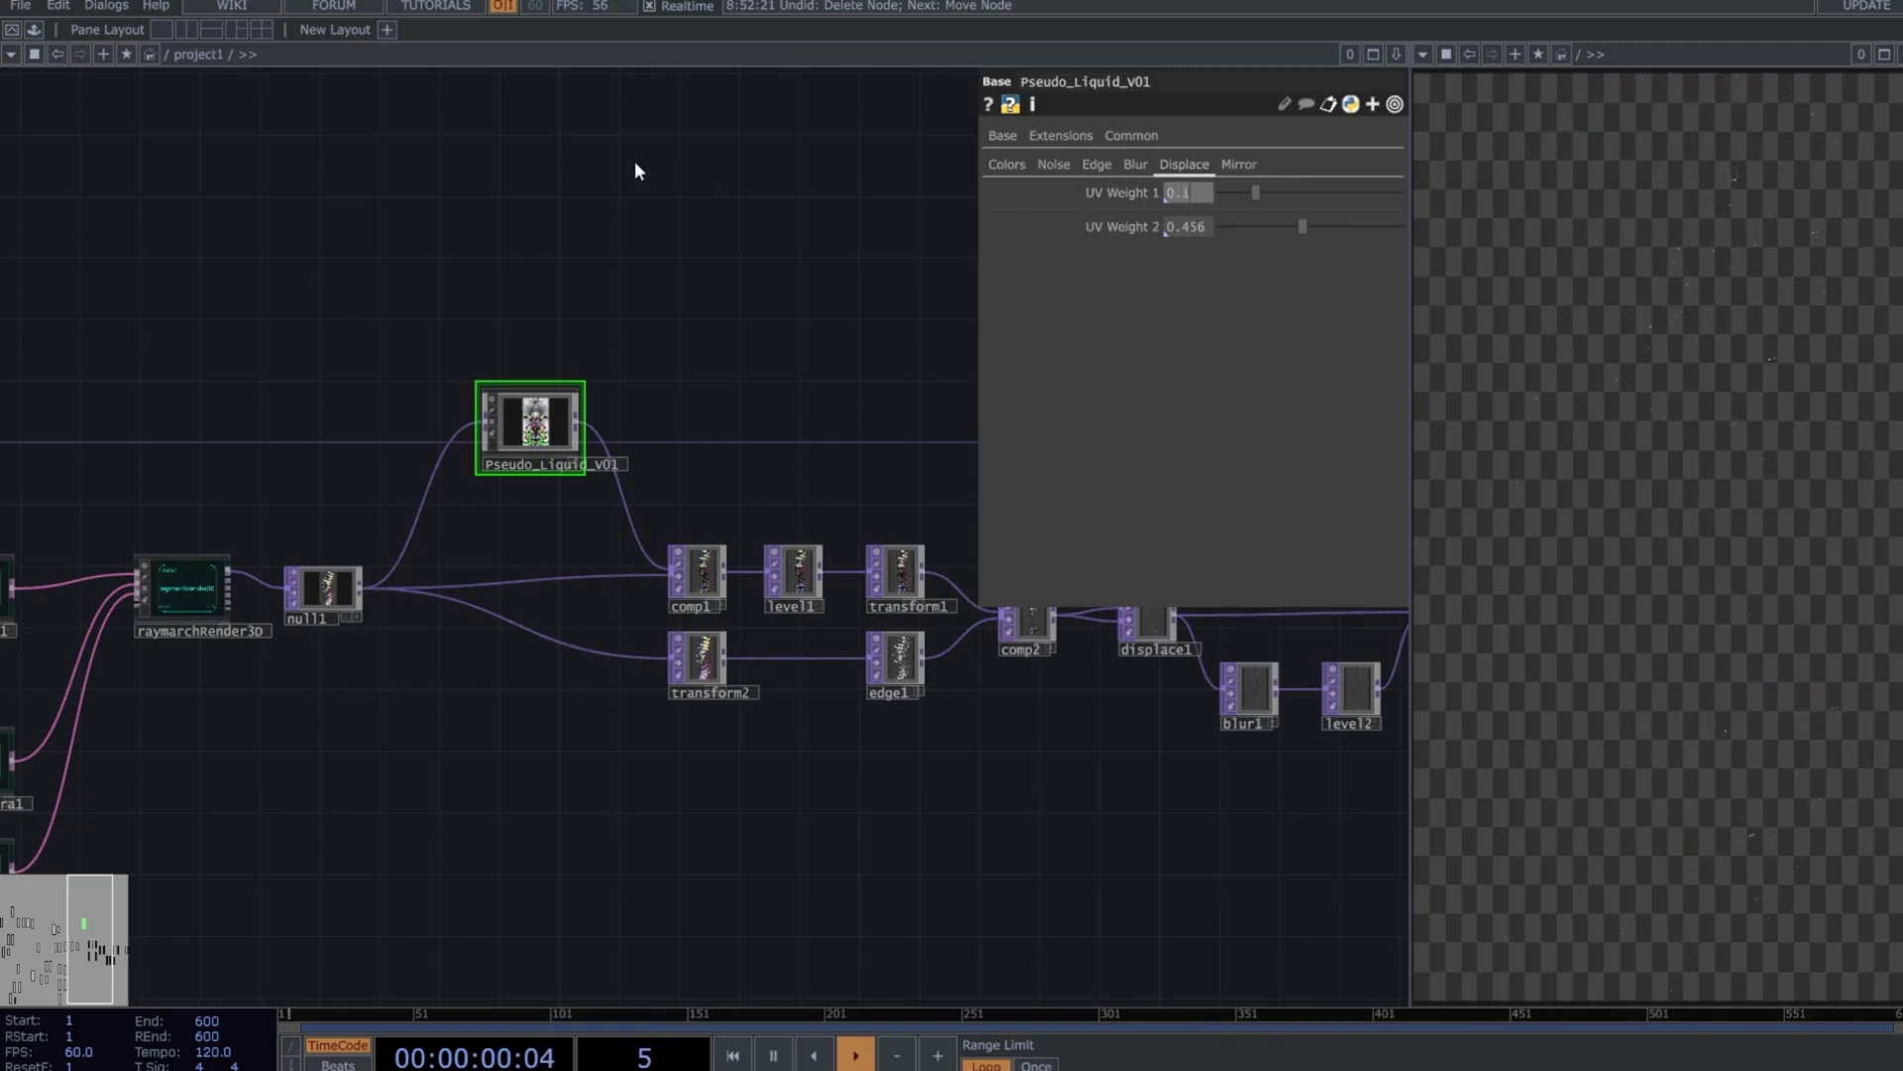
click(1241, 167)
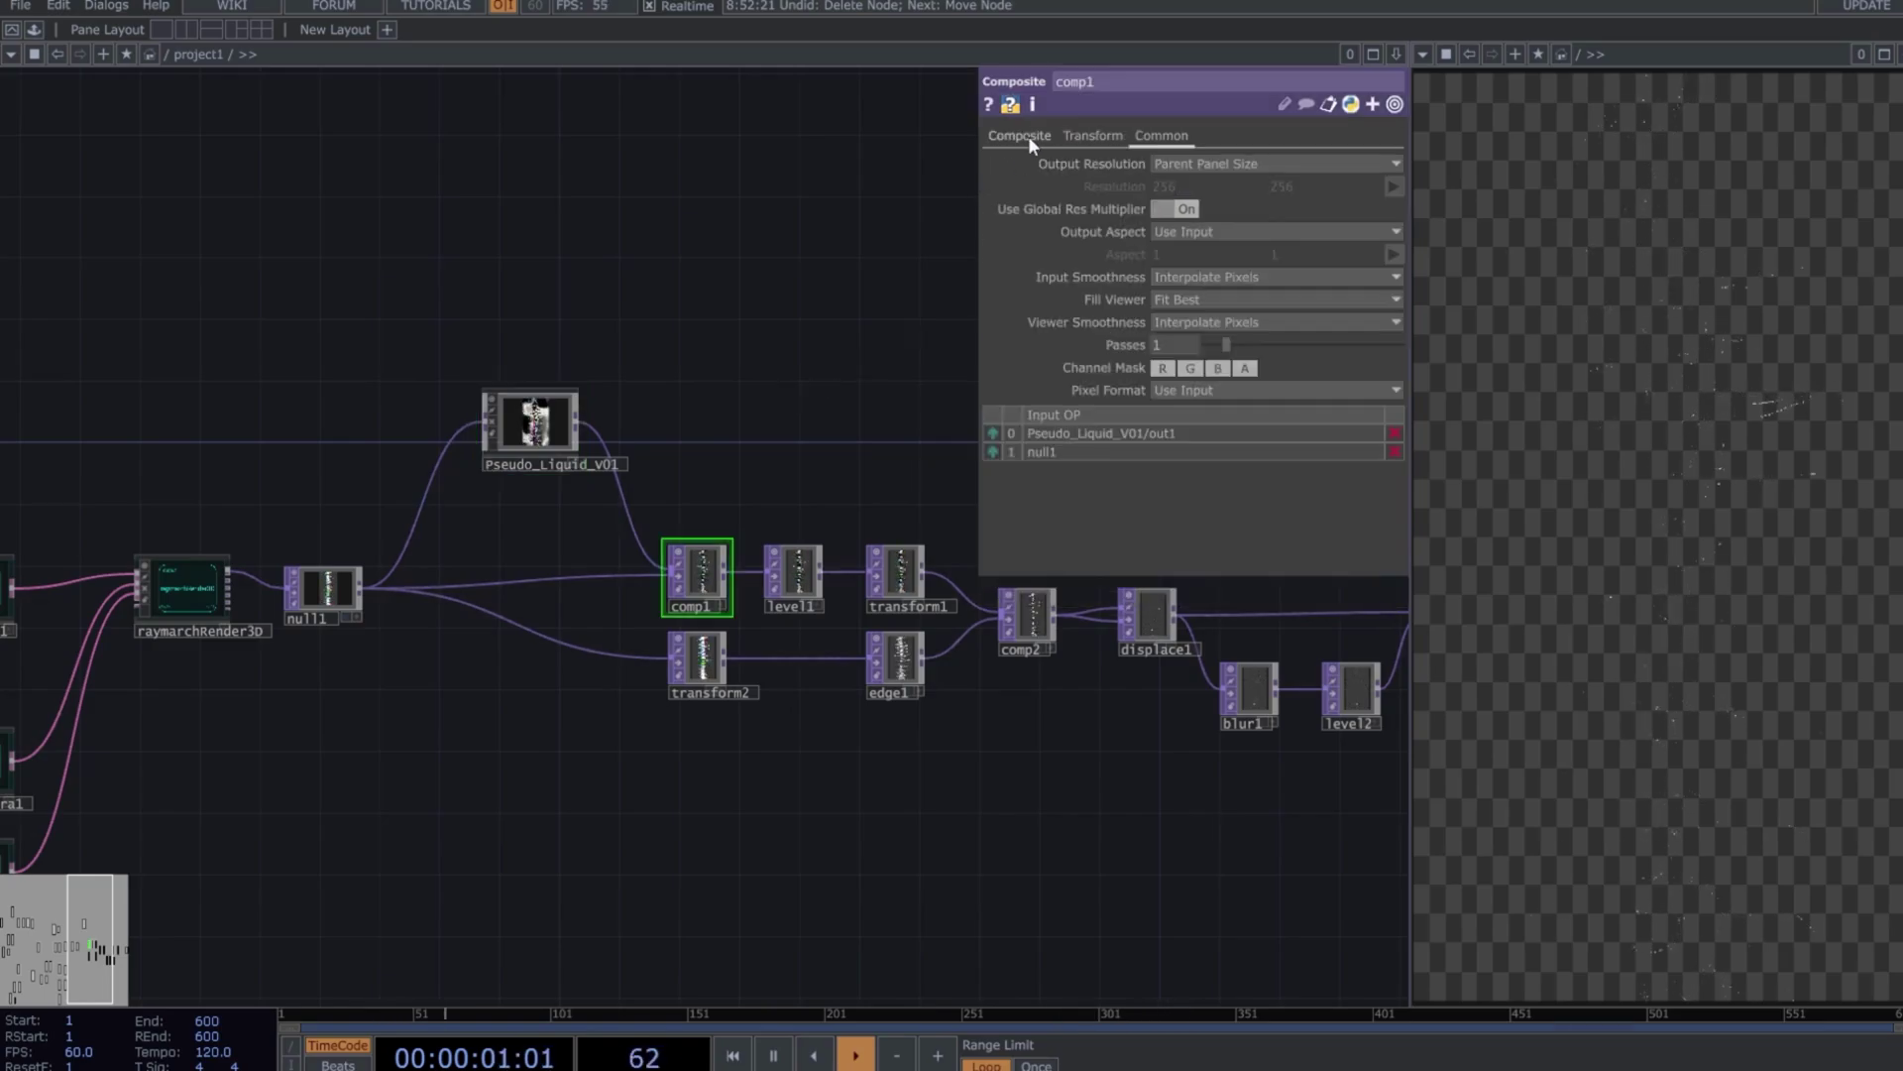
Choose comp1's blend operation and bring up level1's brightness and gamma settings
click(1027, 135)
click(1204, 254)
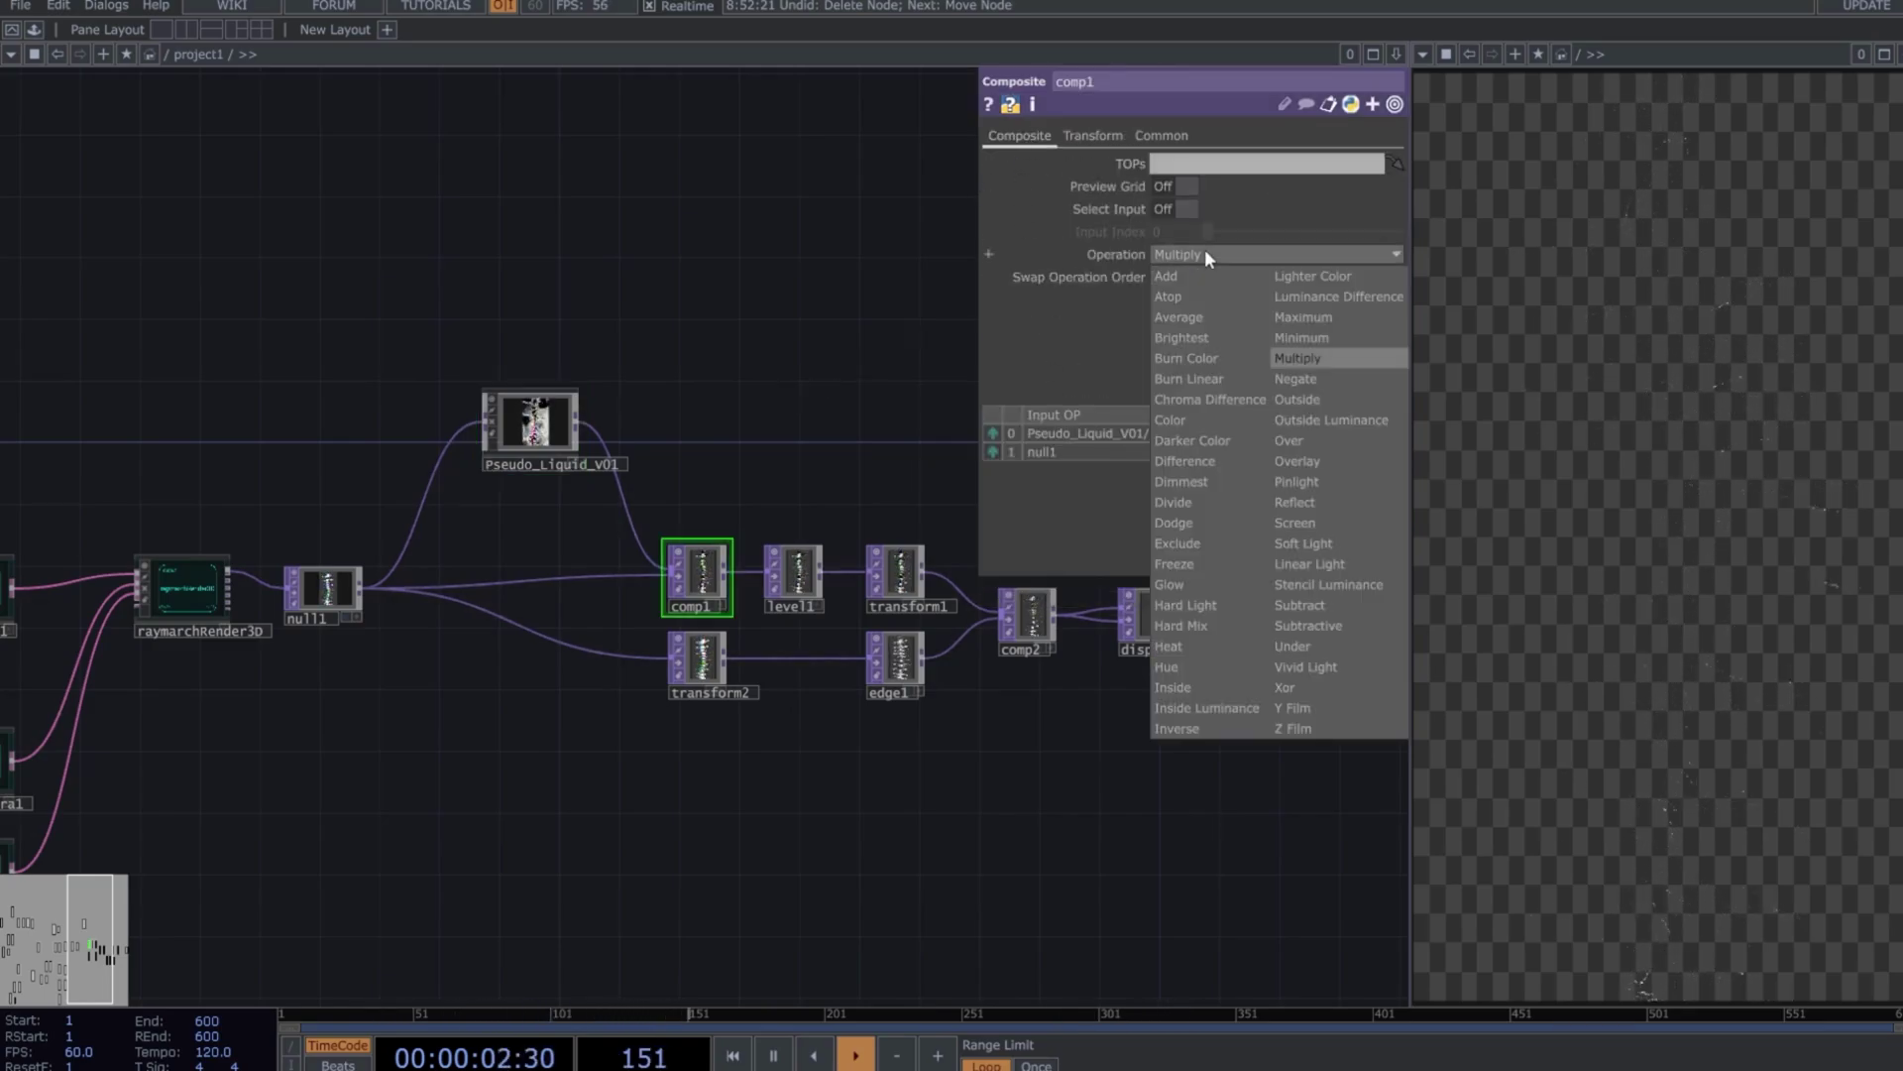
click(1305, 357)
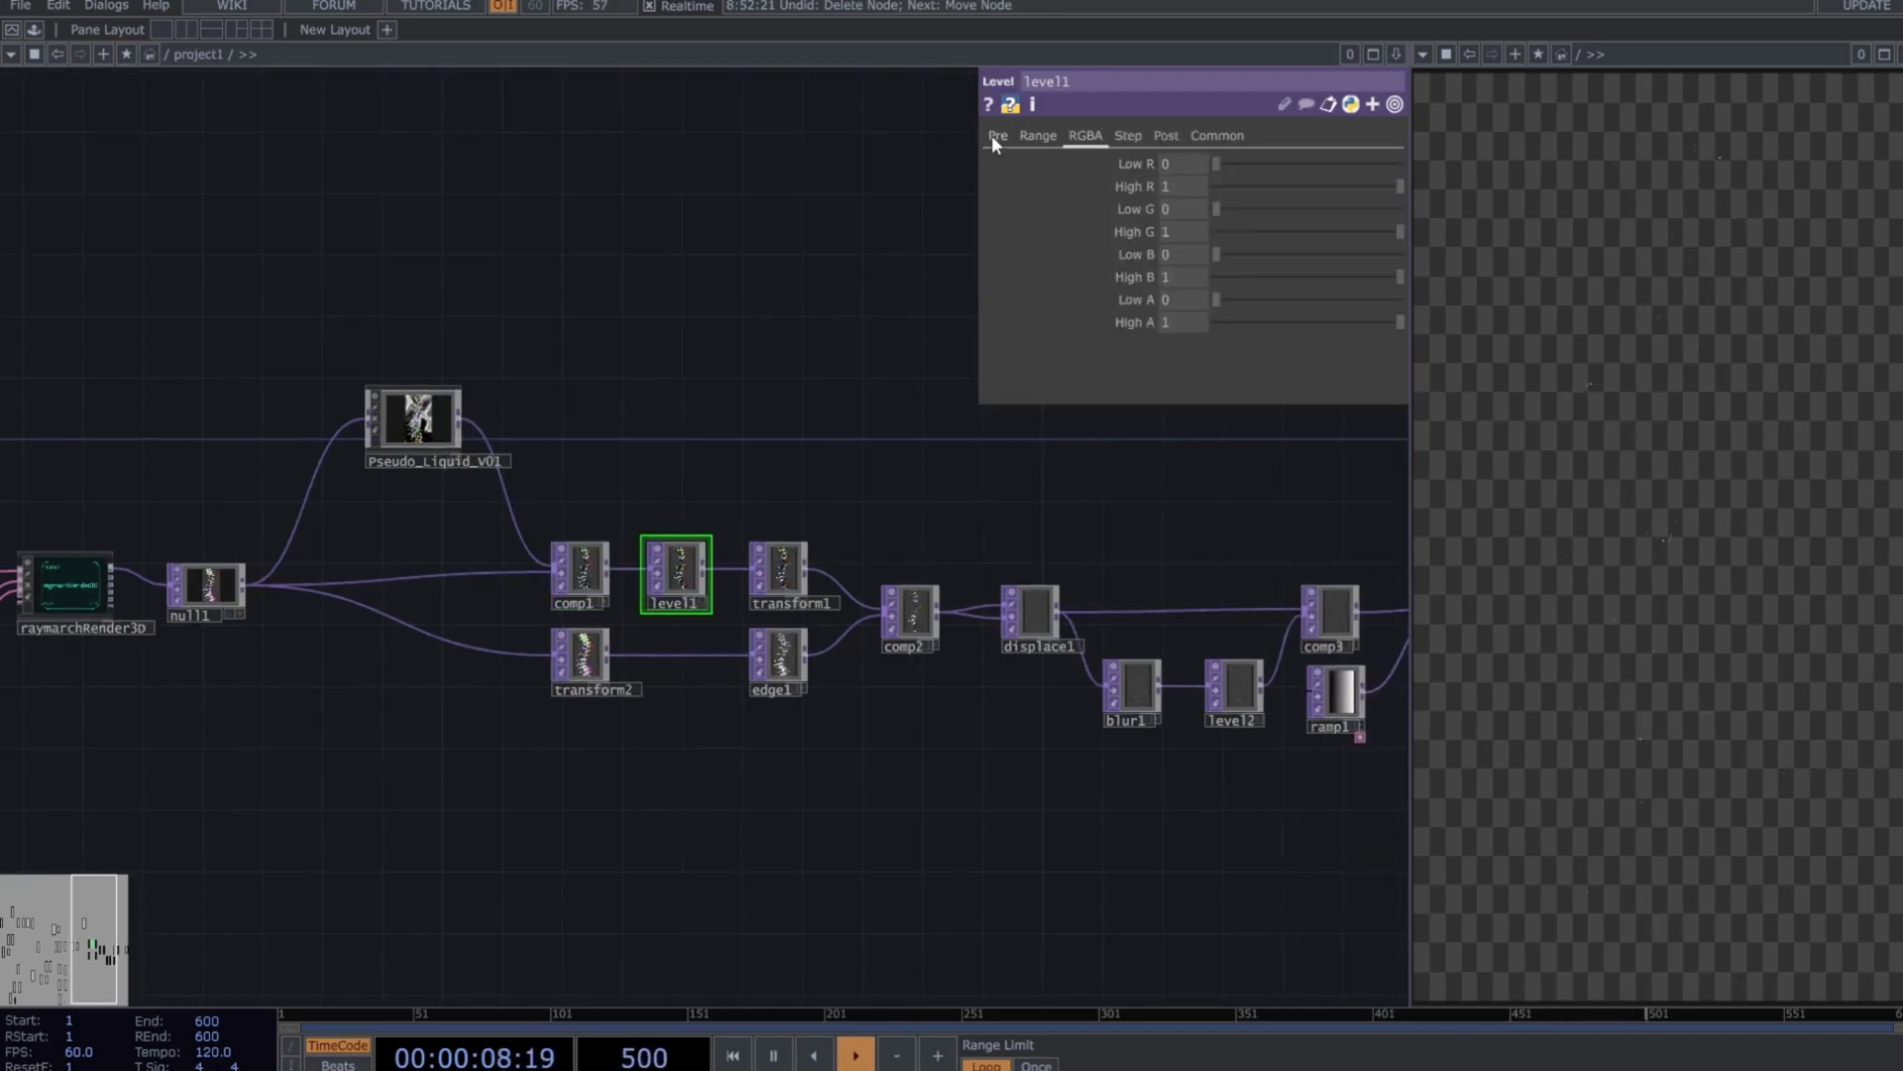
click(999, 134)
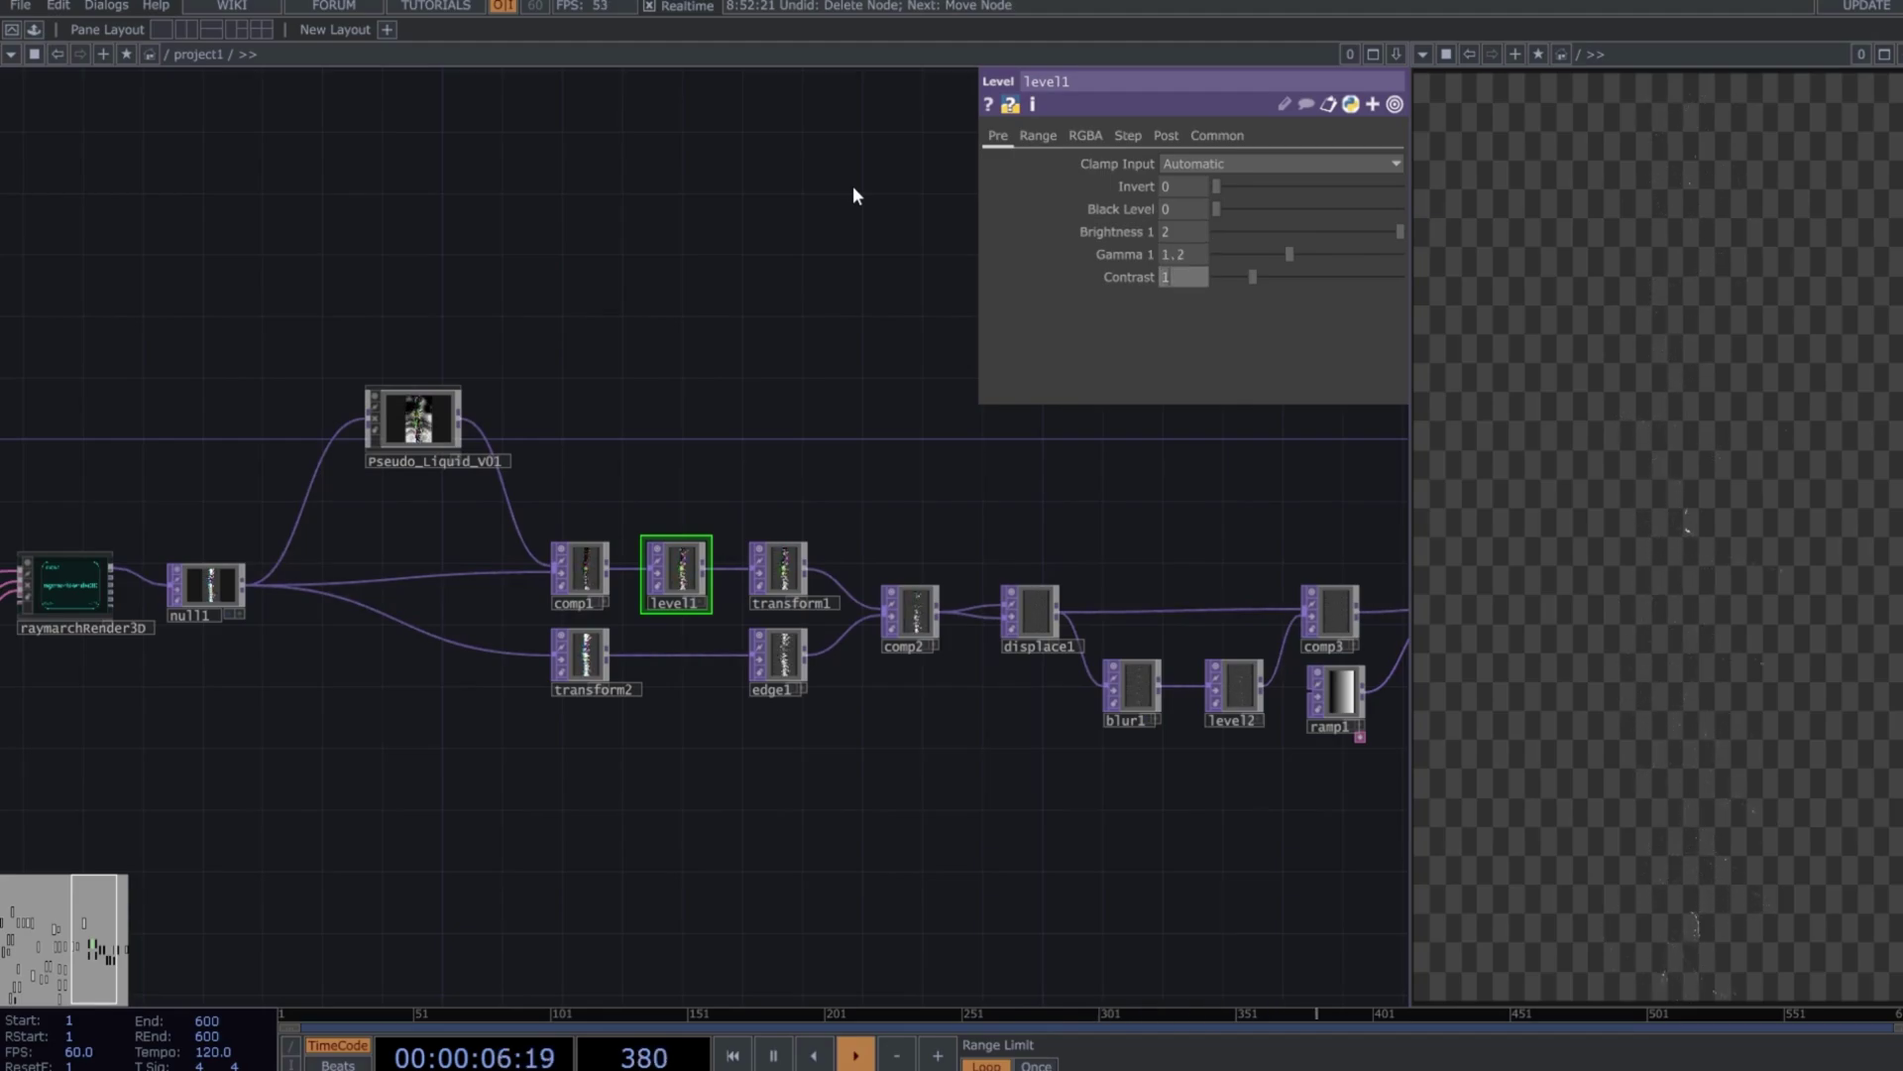
Give transform1 a Translate Y of absTime.seconds/5 and set Extend to Mirror
click(788, 581)
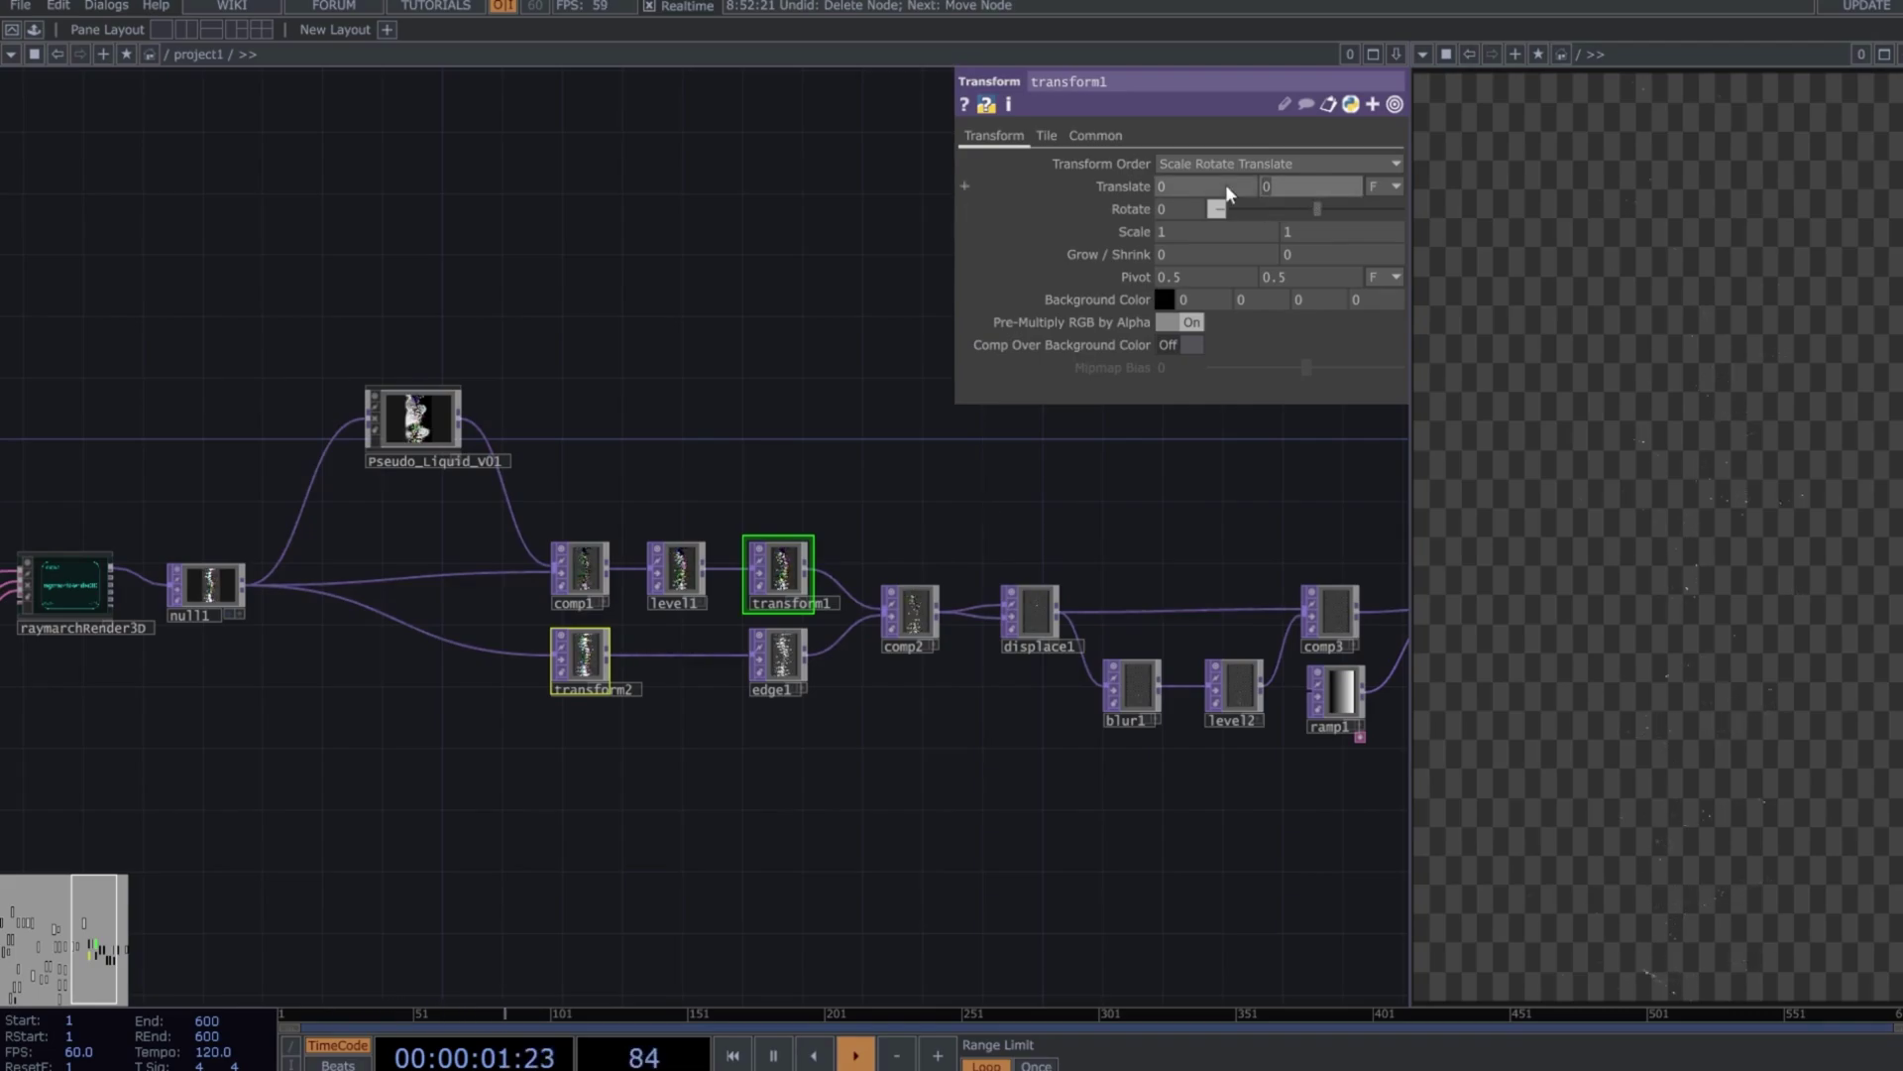
text(me.seconds/5)
key(Return)
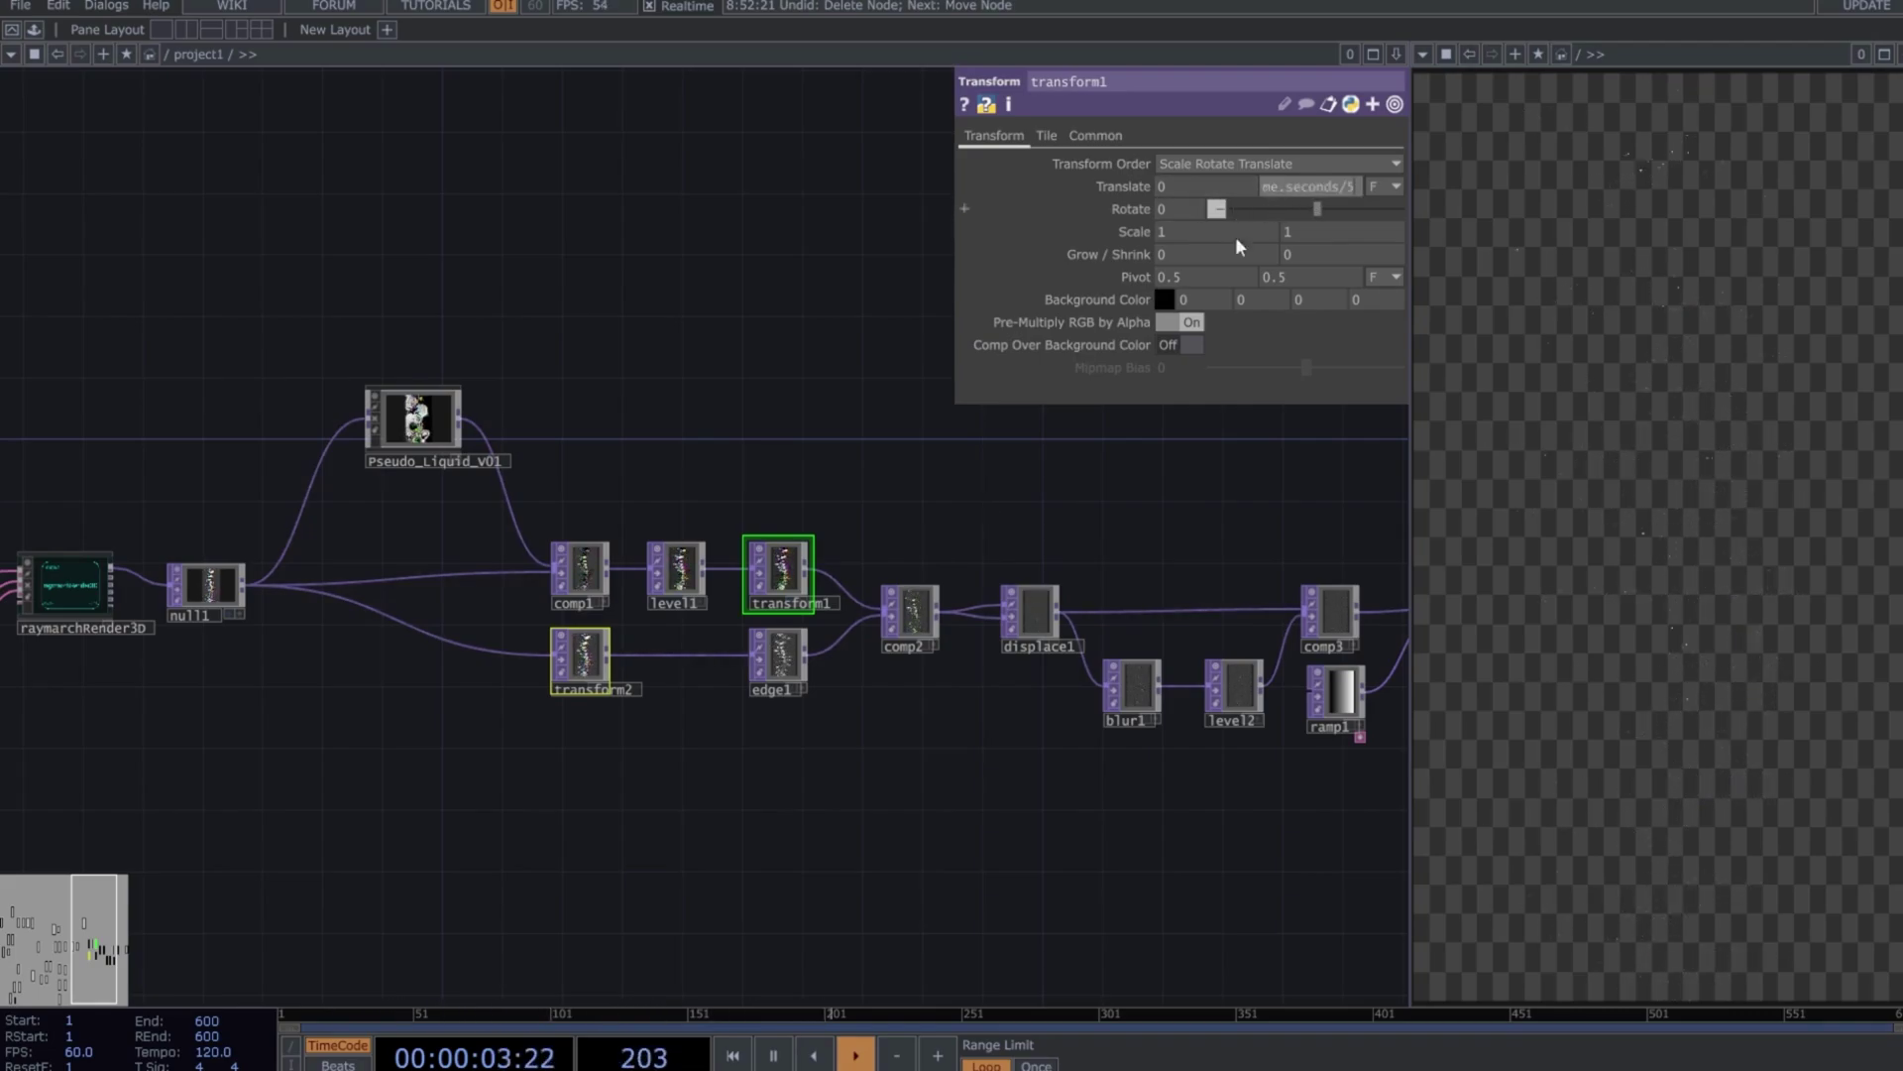
click(1118, 187)
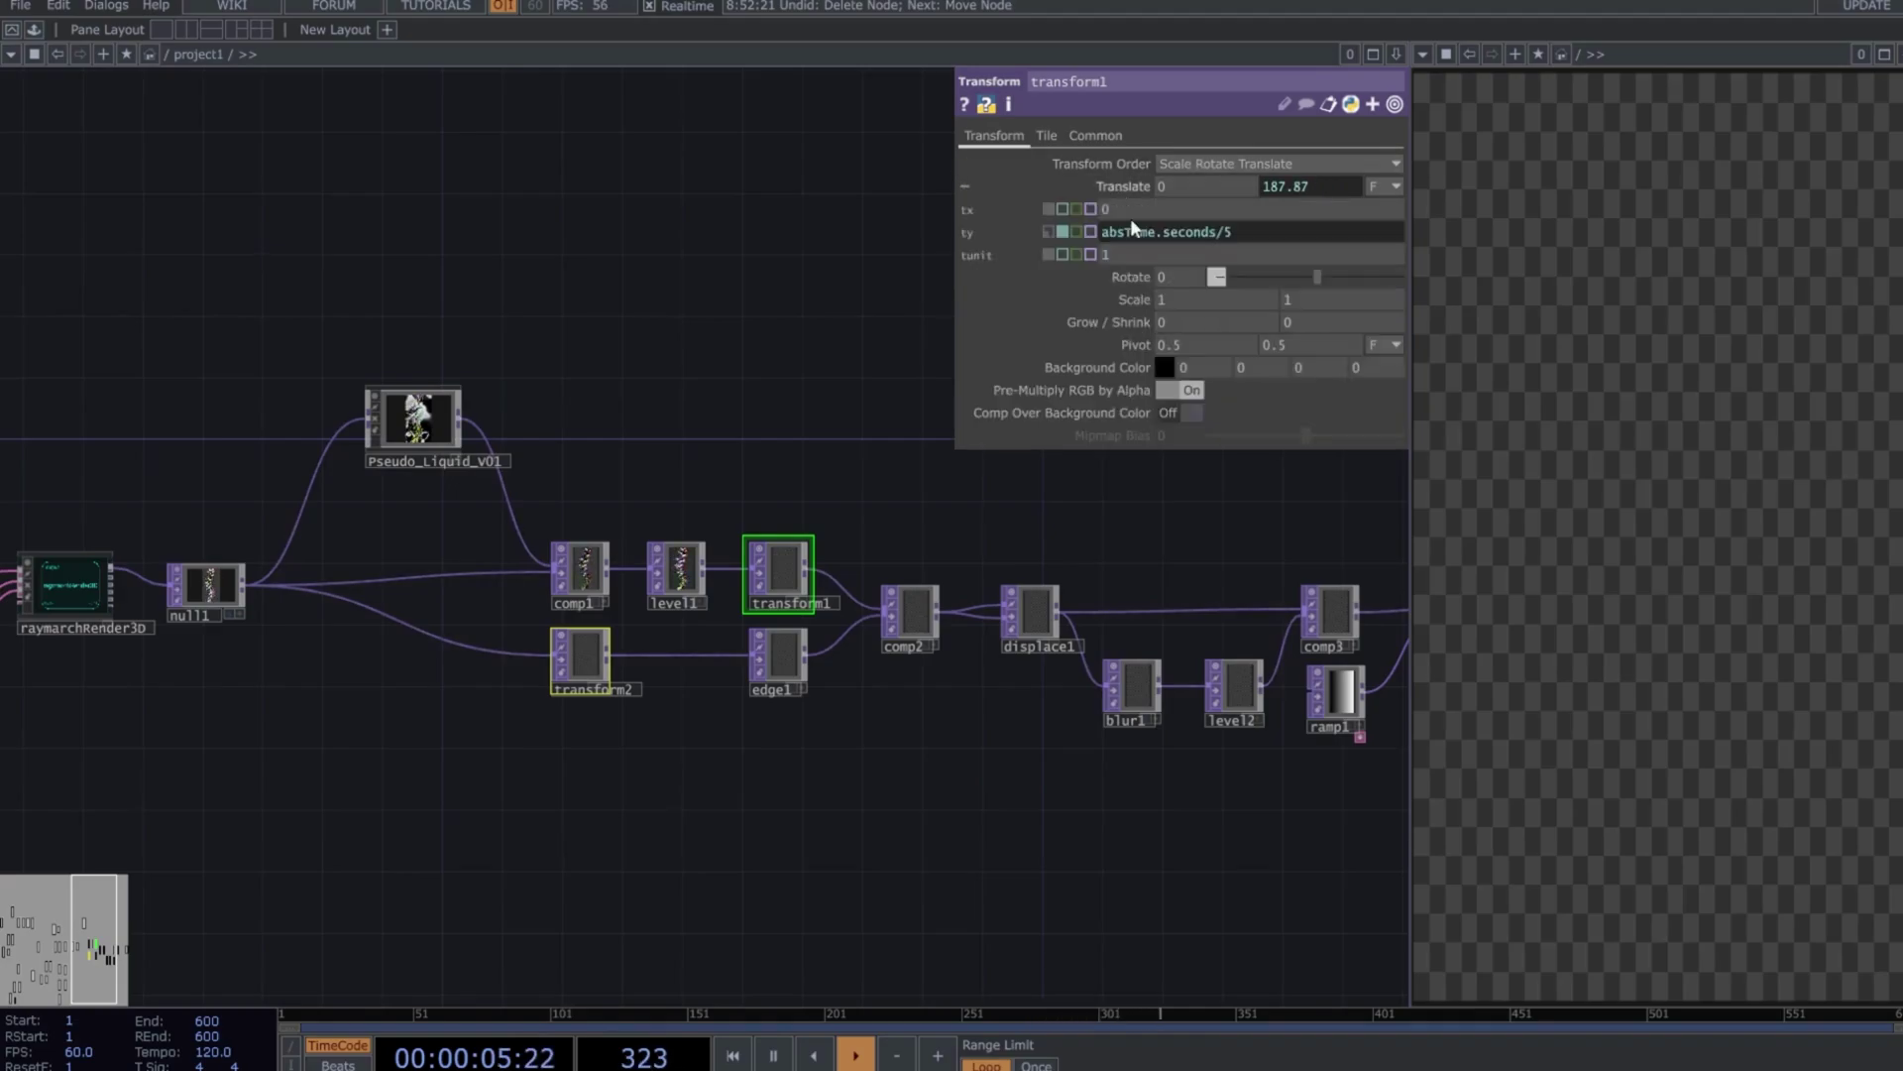
drag(1241, 230, 1105, 234)
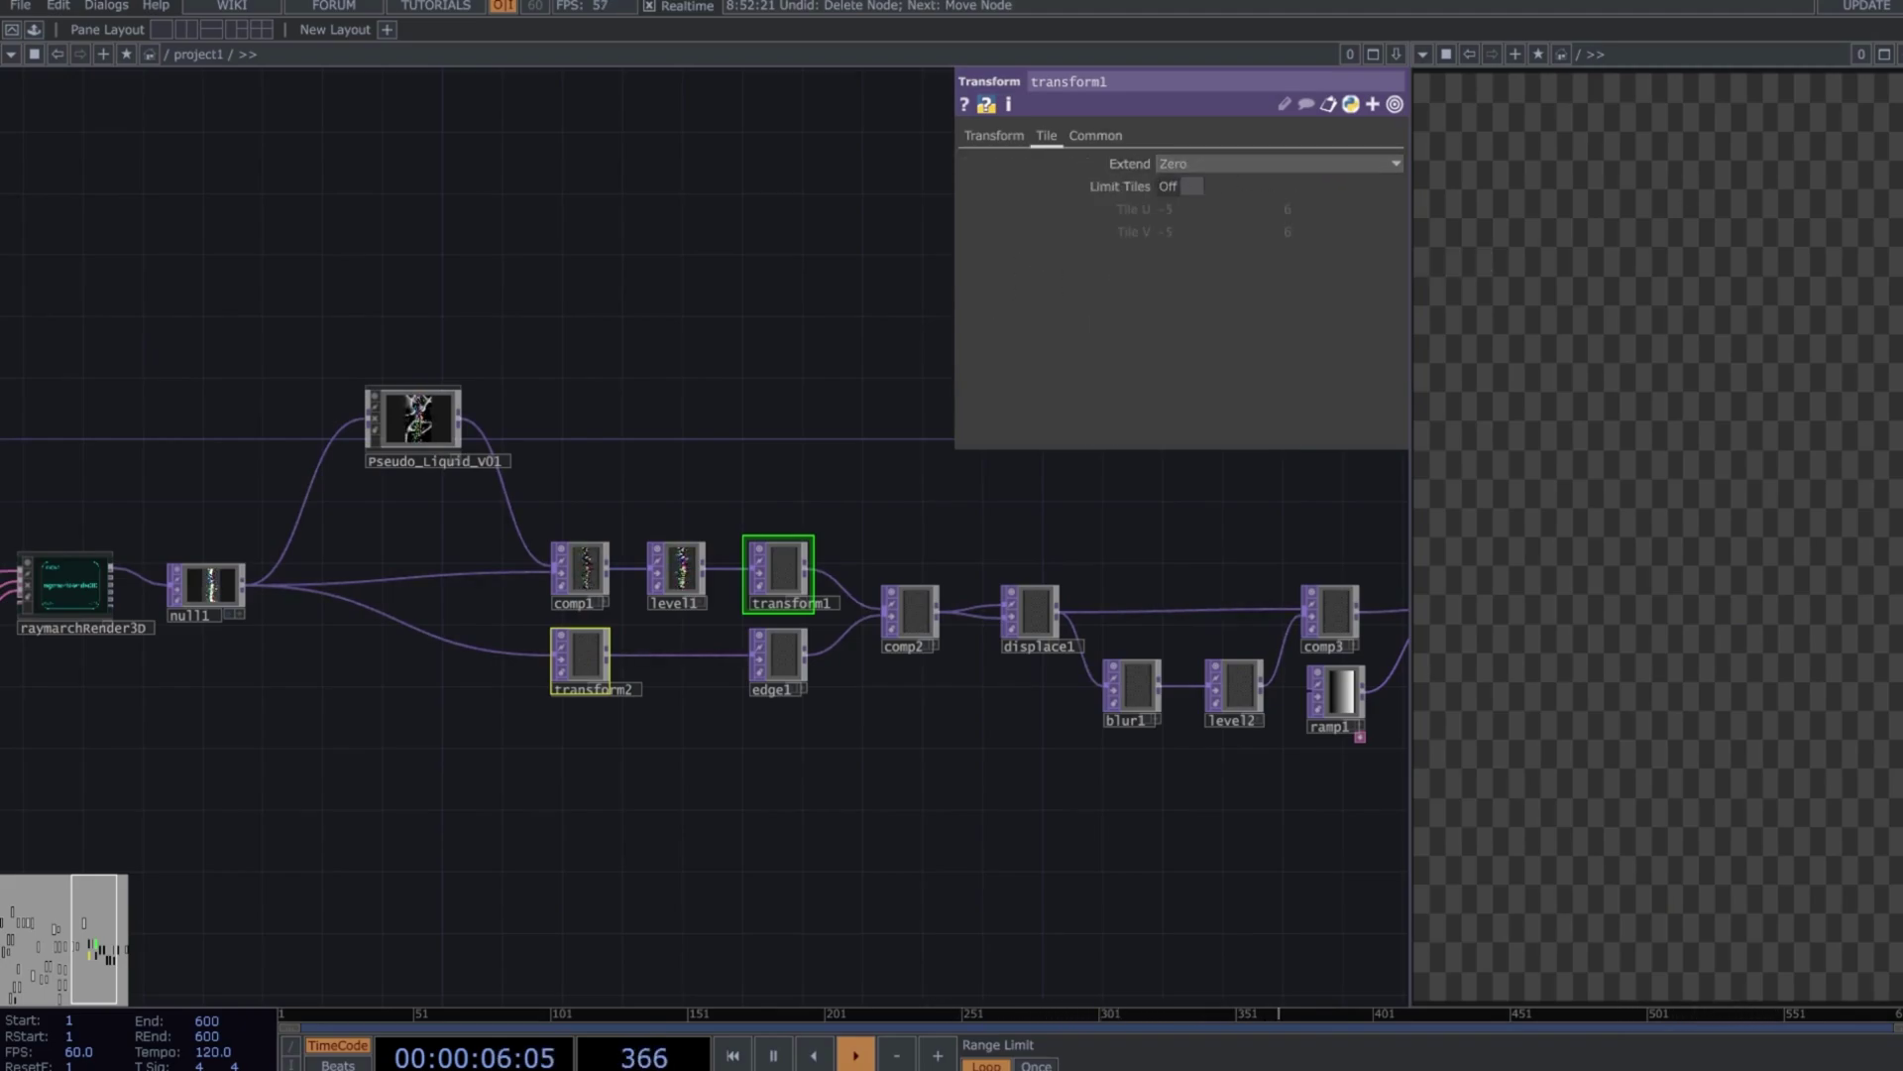
click(1176, 247)
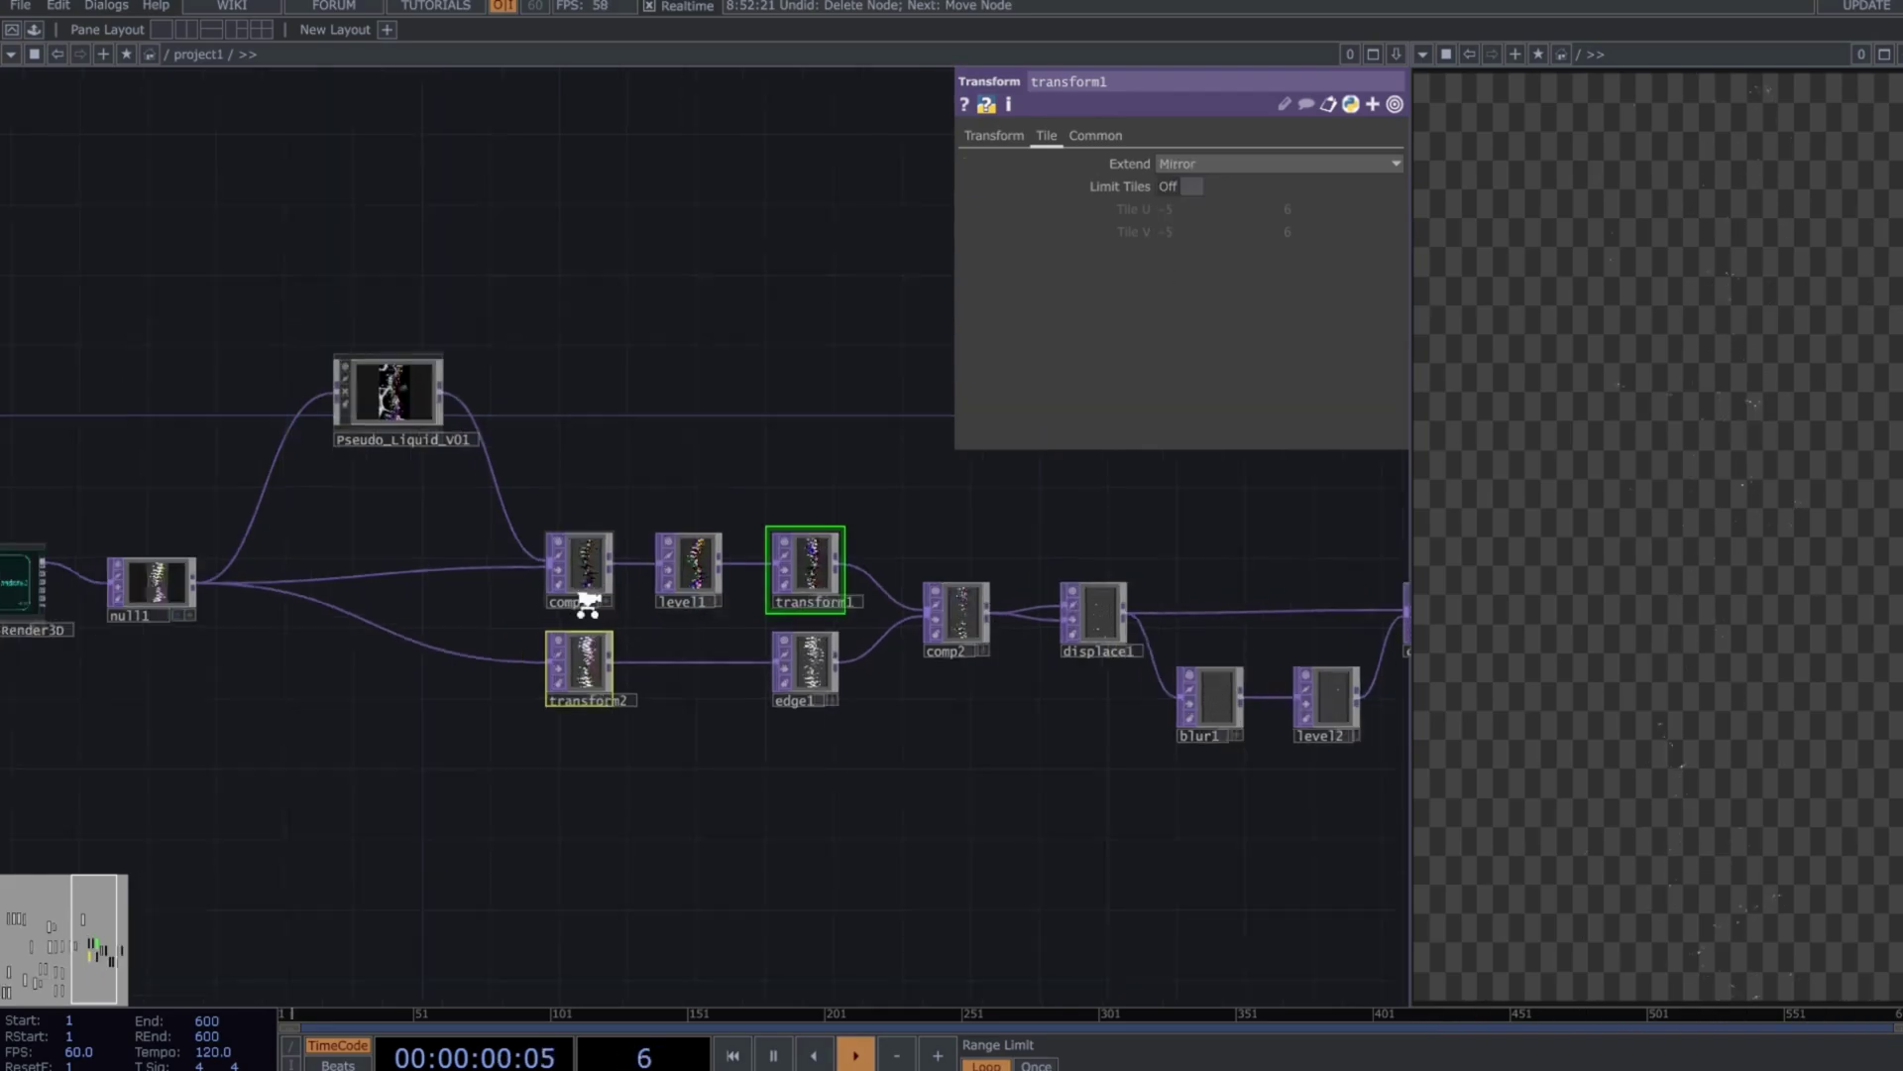
scroll(616, 599, up, 5)
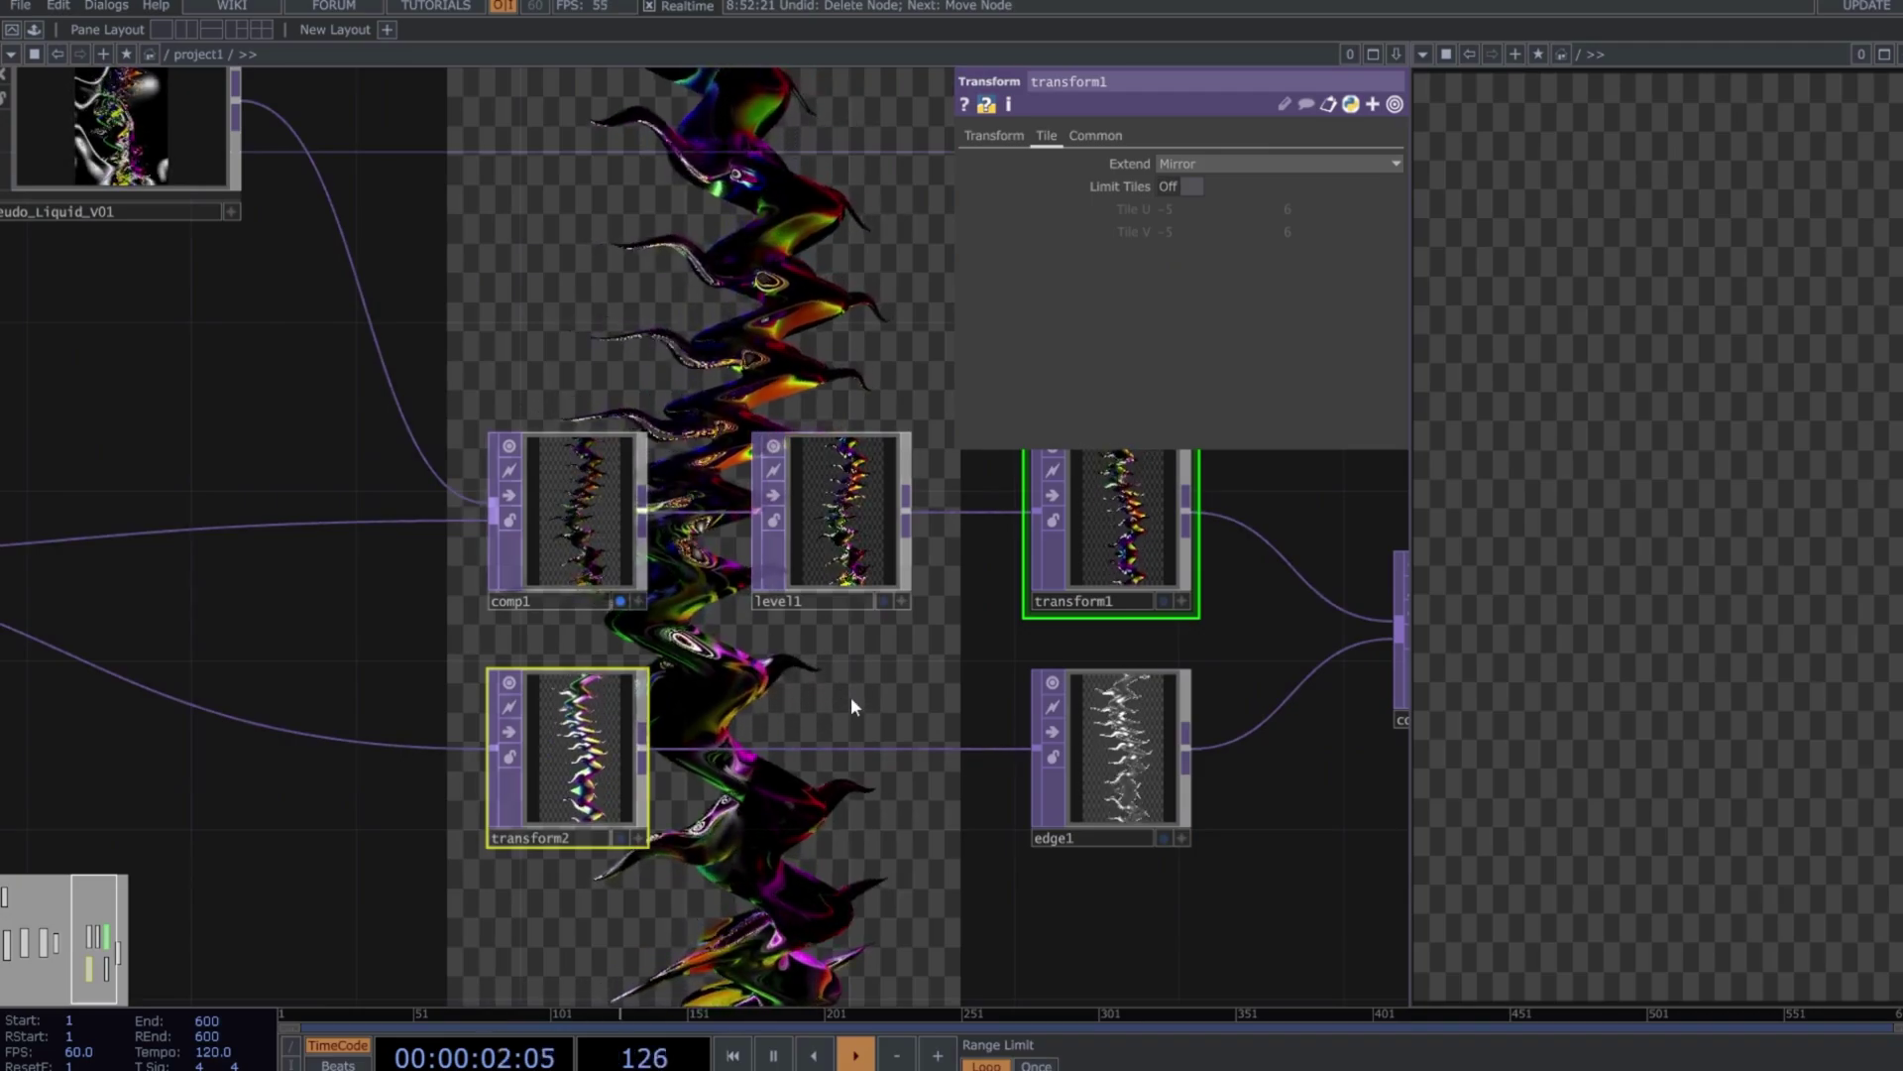
drag(851, 696, 553, 679)
scroll(514, 634, down, 3)
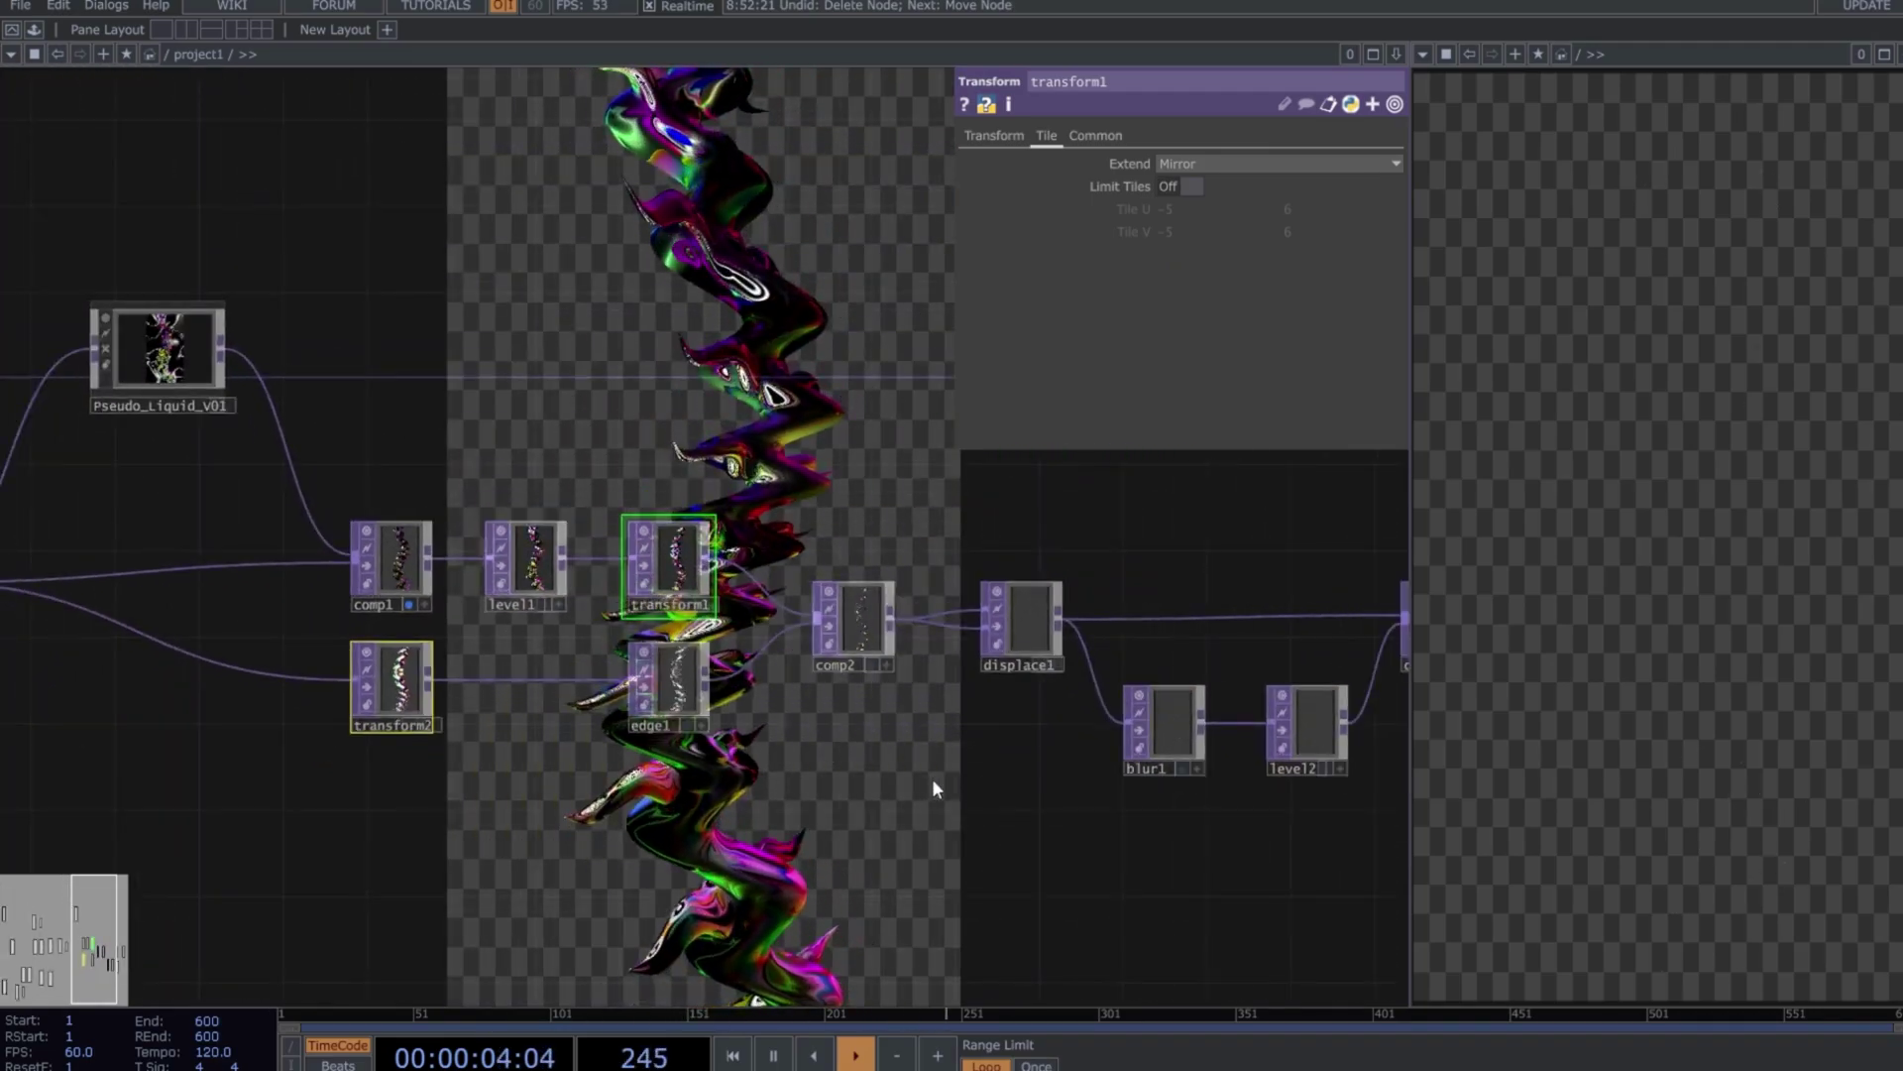
drag(926, 791, 649, 730)
Set comp2's composite operation to Add
click(594, 595)
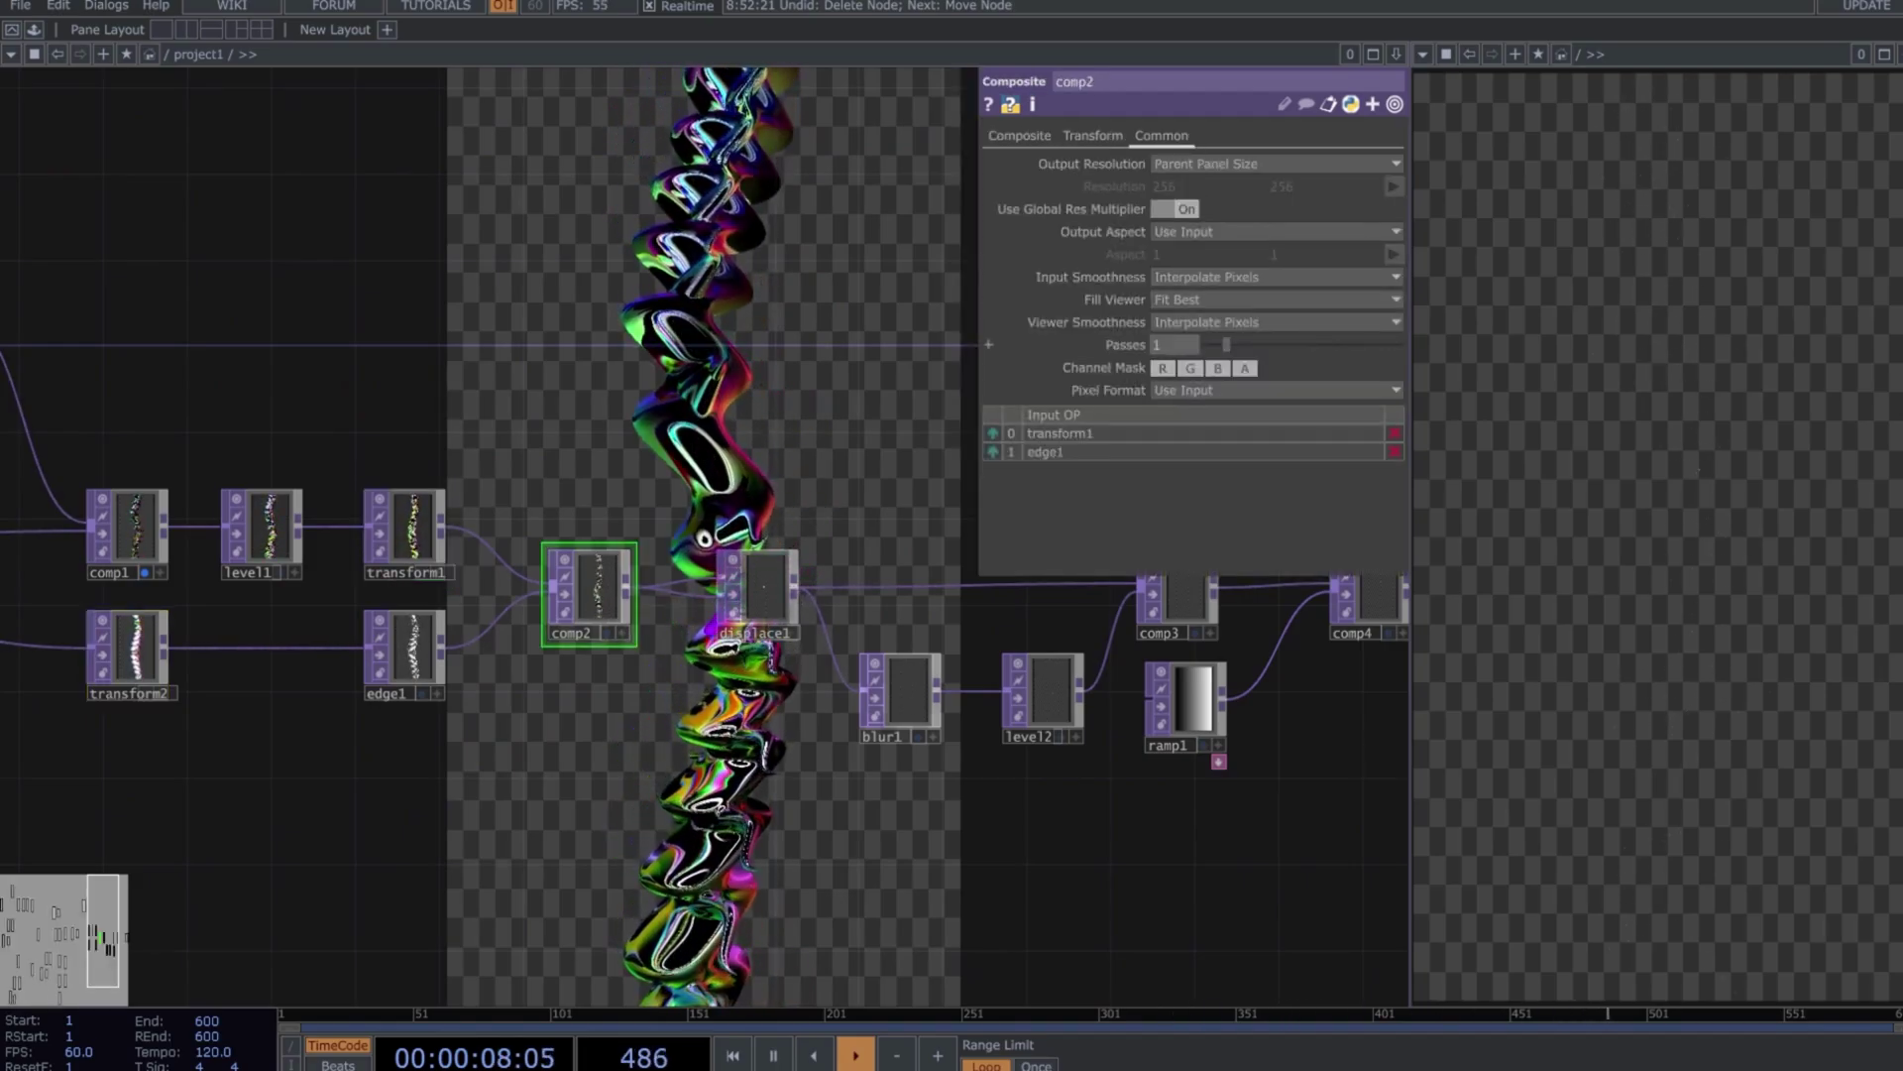
click(1019, 134)
click(1179, 254)
click(1181, 274)
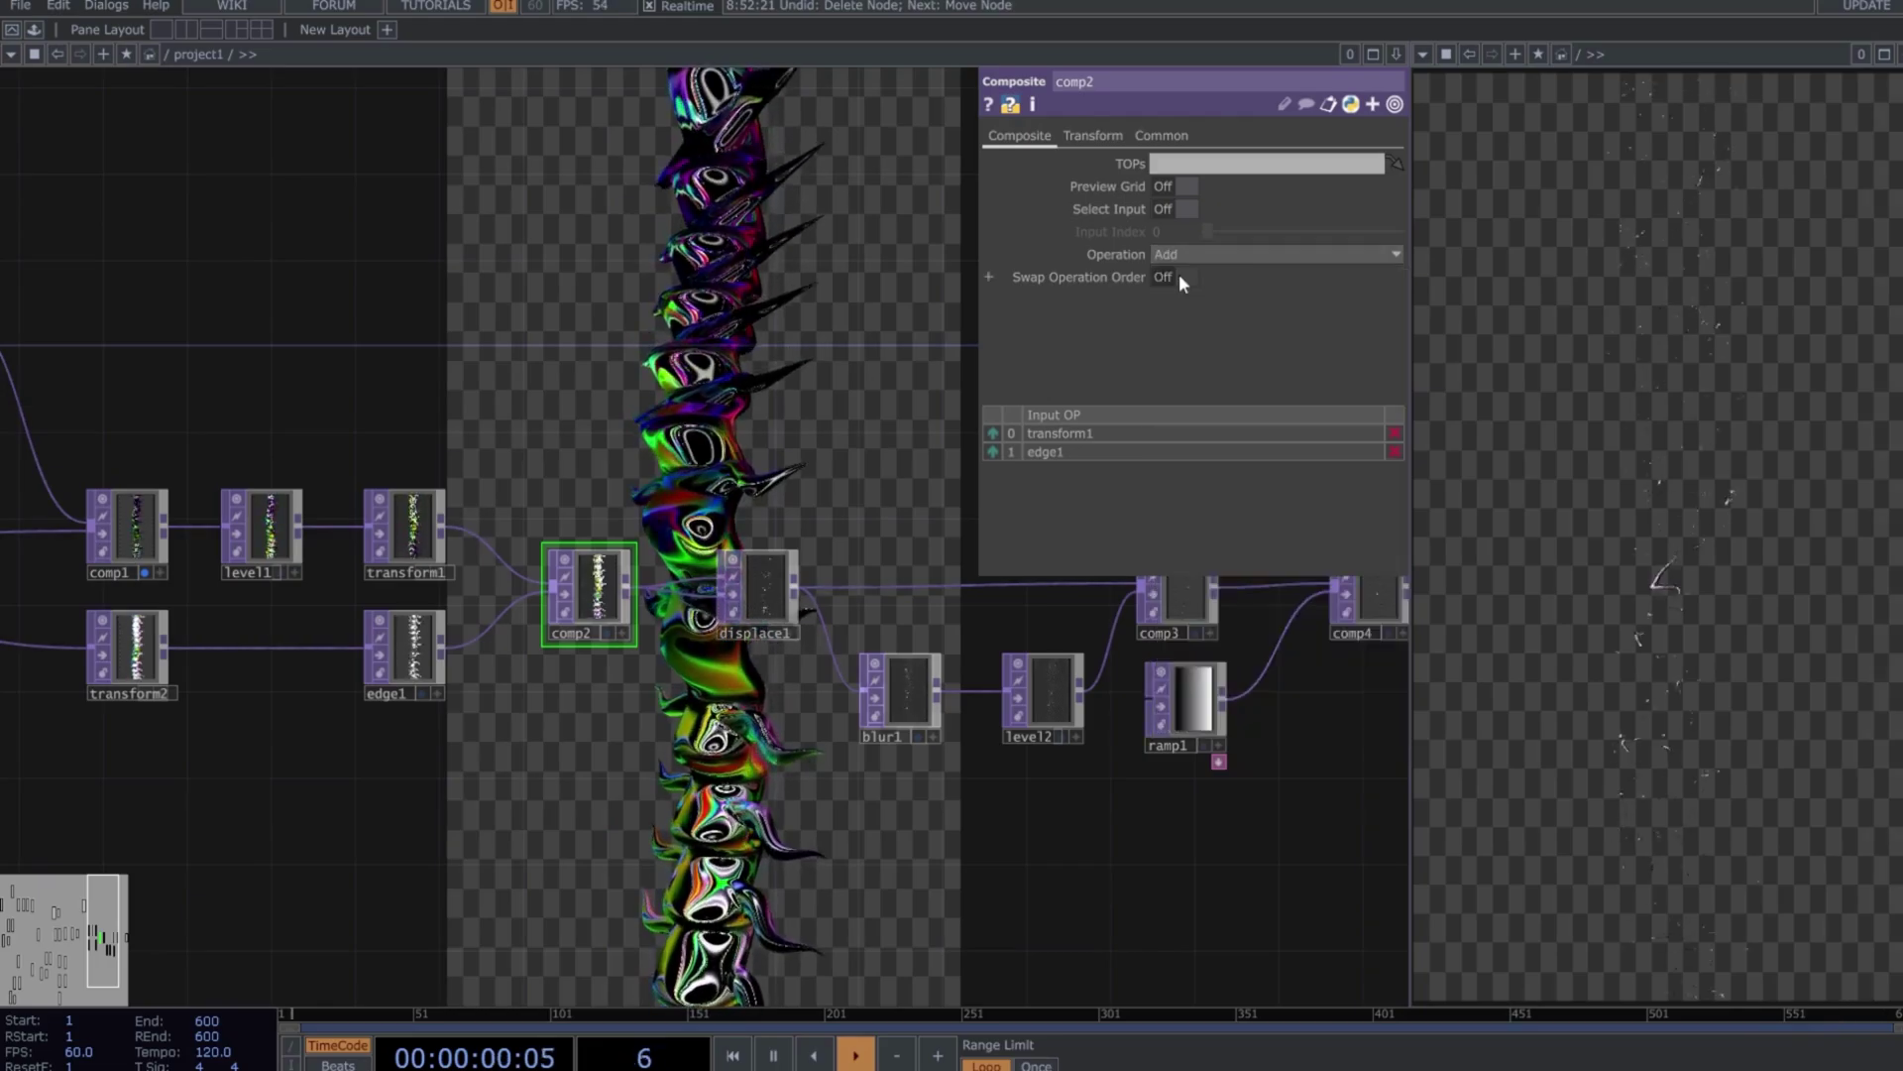
drag(810, 496, 663, 501)
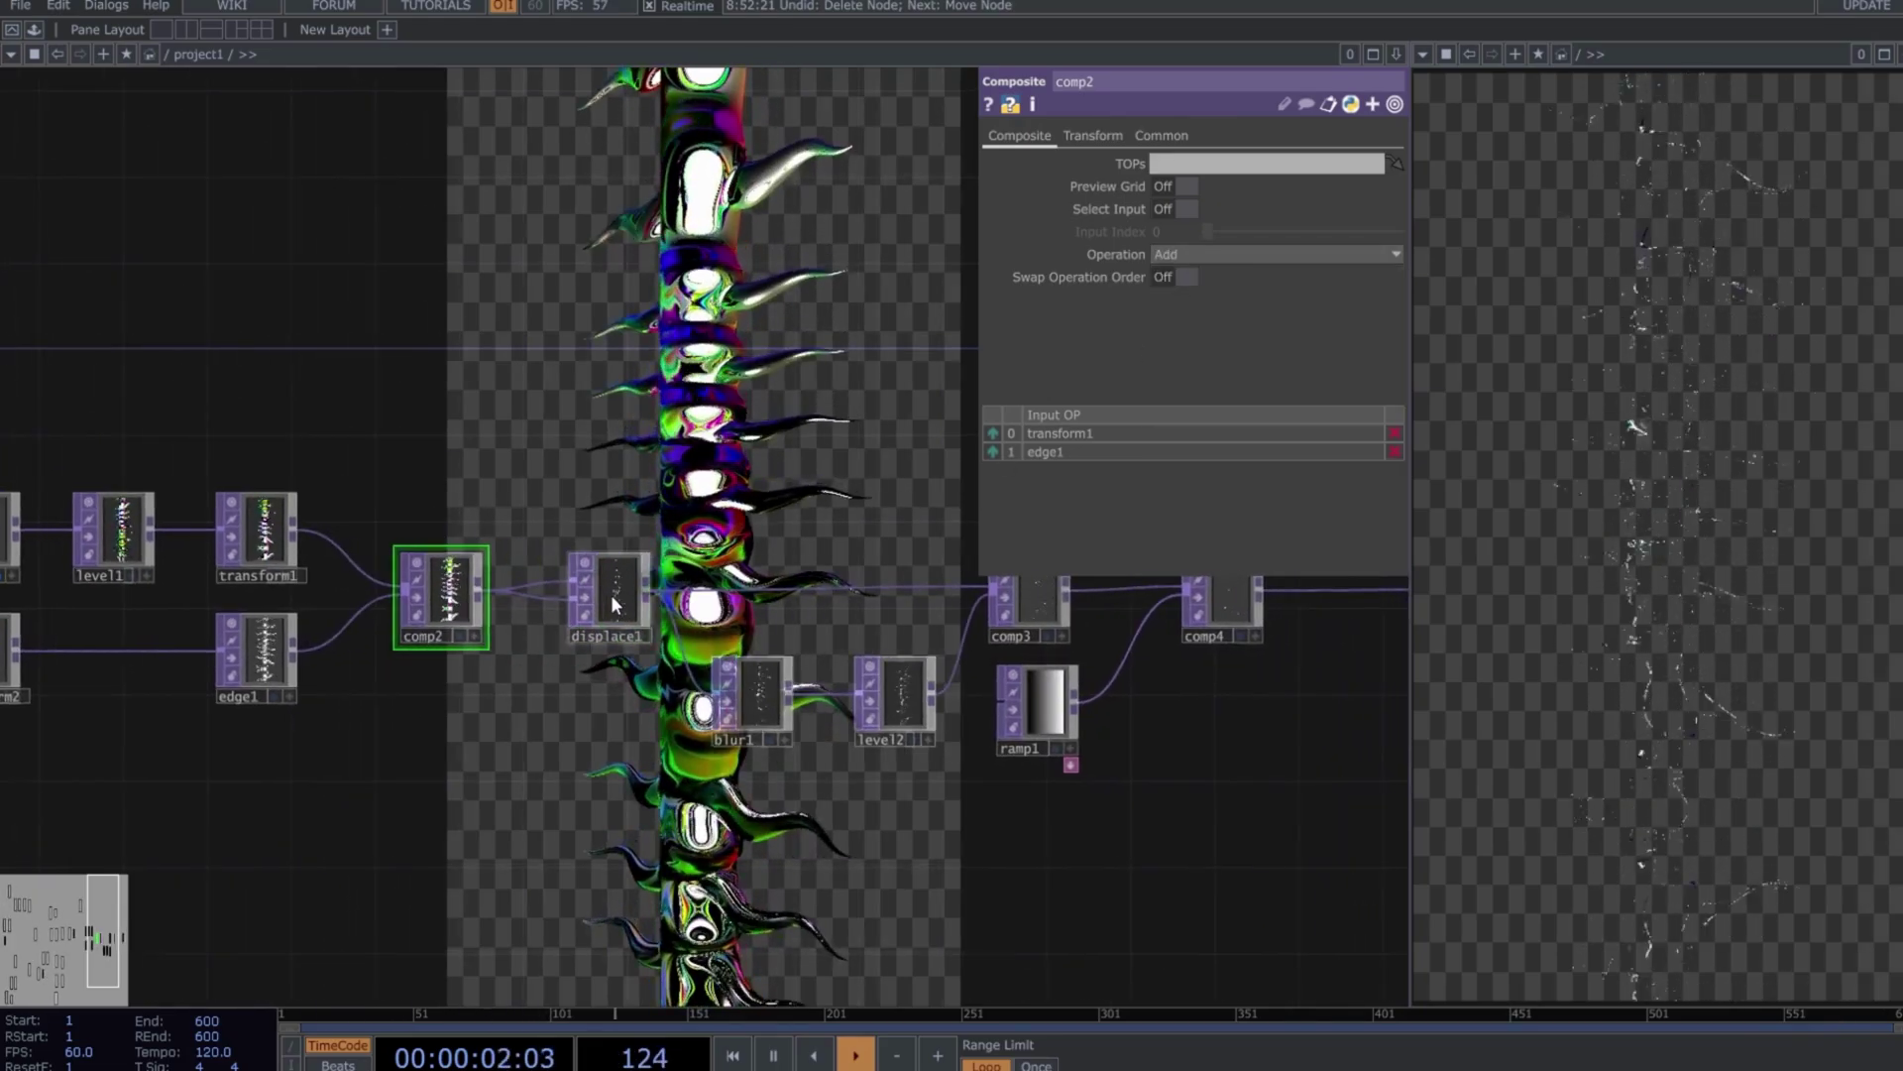
Give displace1 a source midpoint of 0.38, 0.38 and displace weight of 0.01, 0.01
click(611, 593)
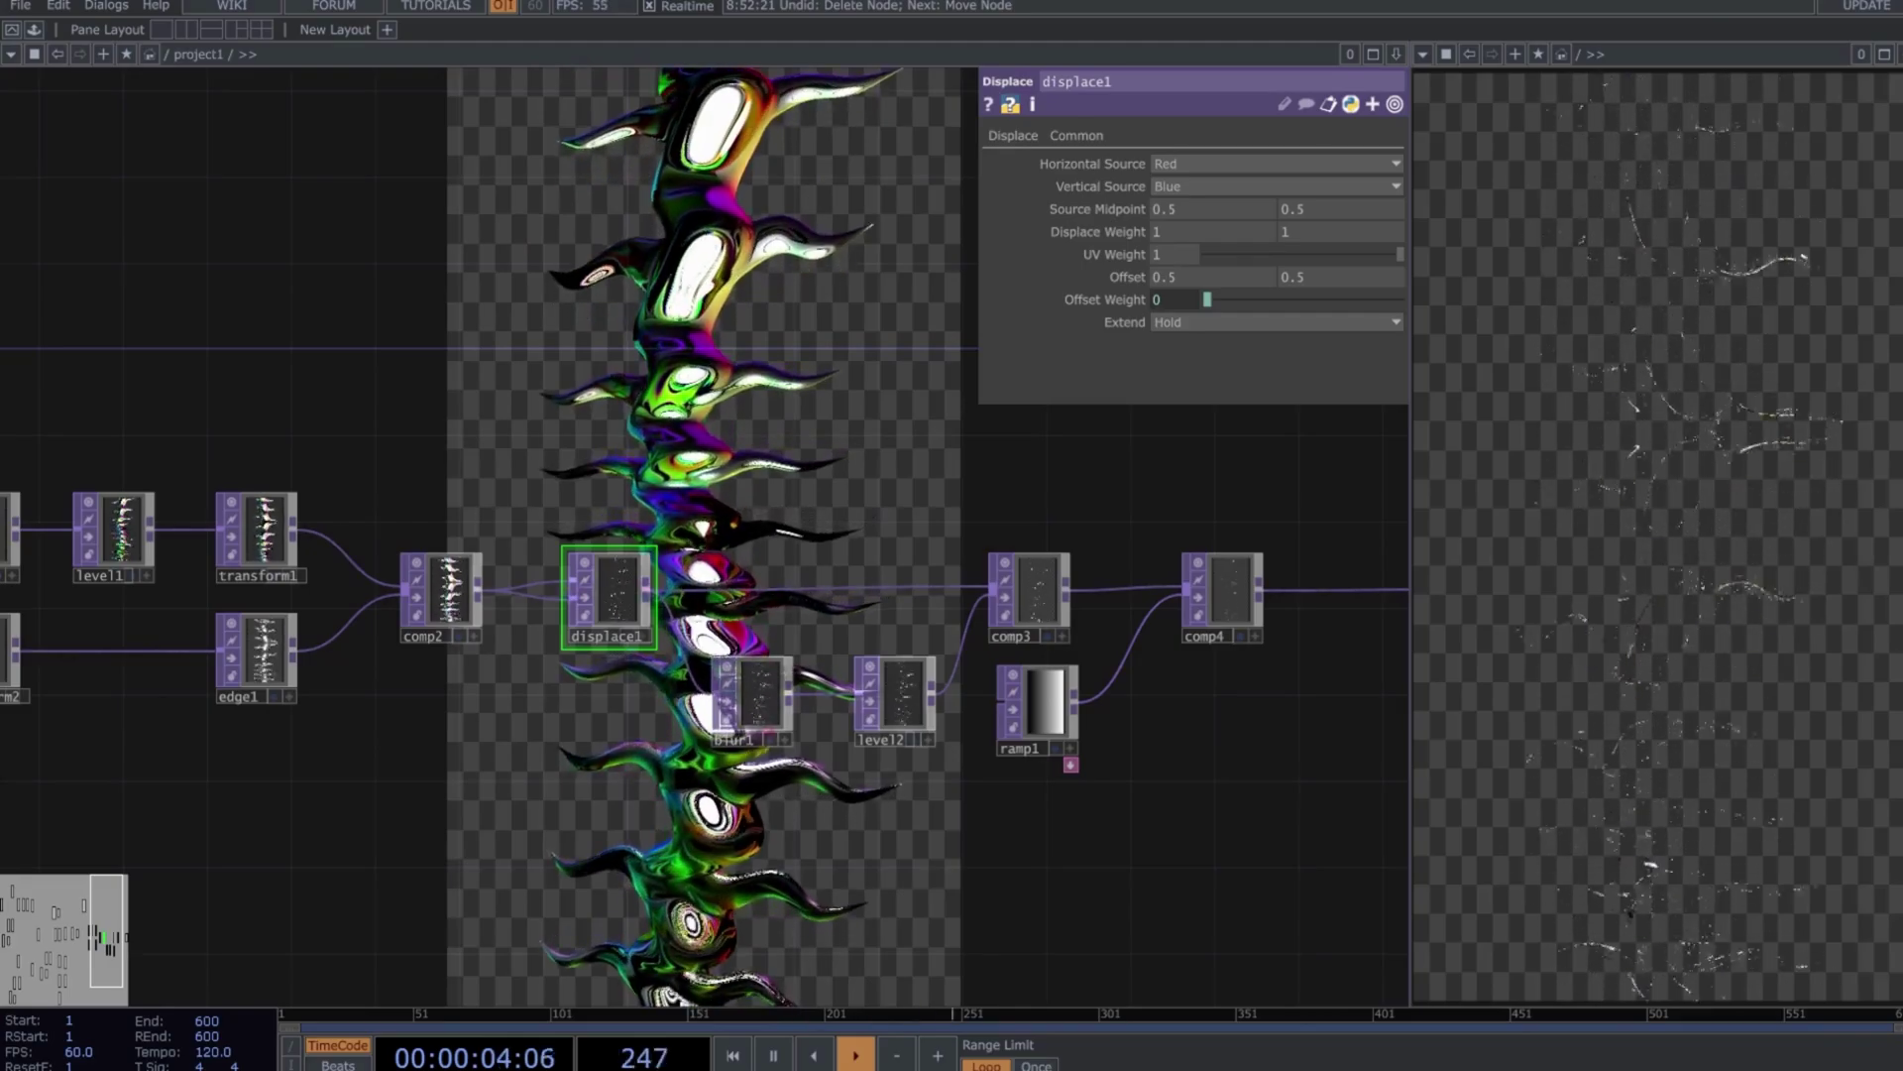
drag(1210, 209, 631, 198)
key(Tab)
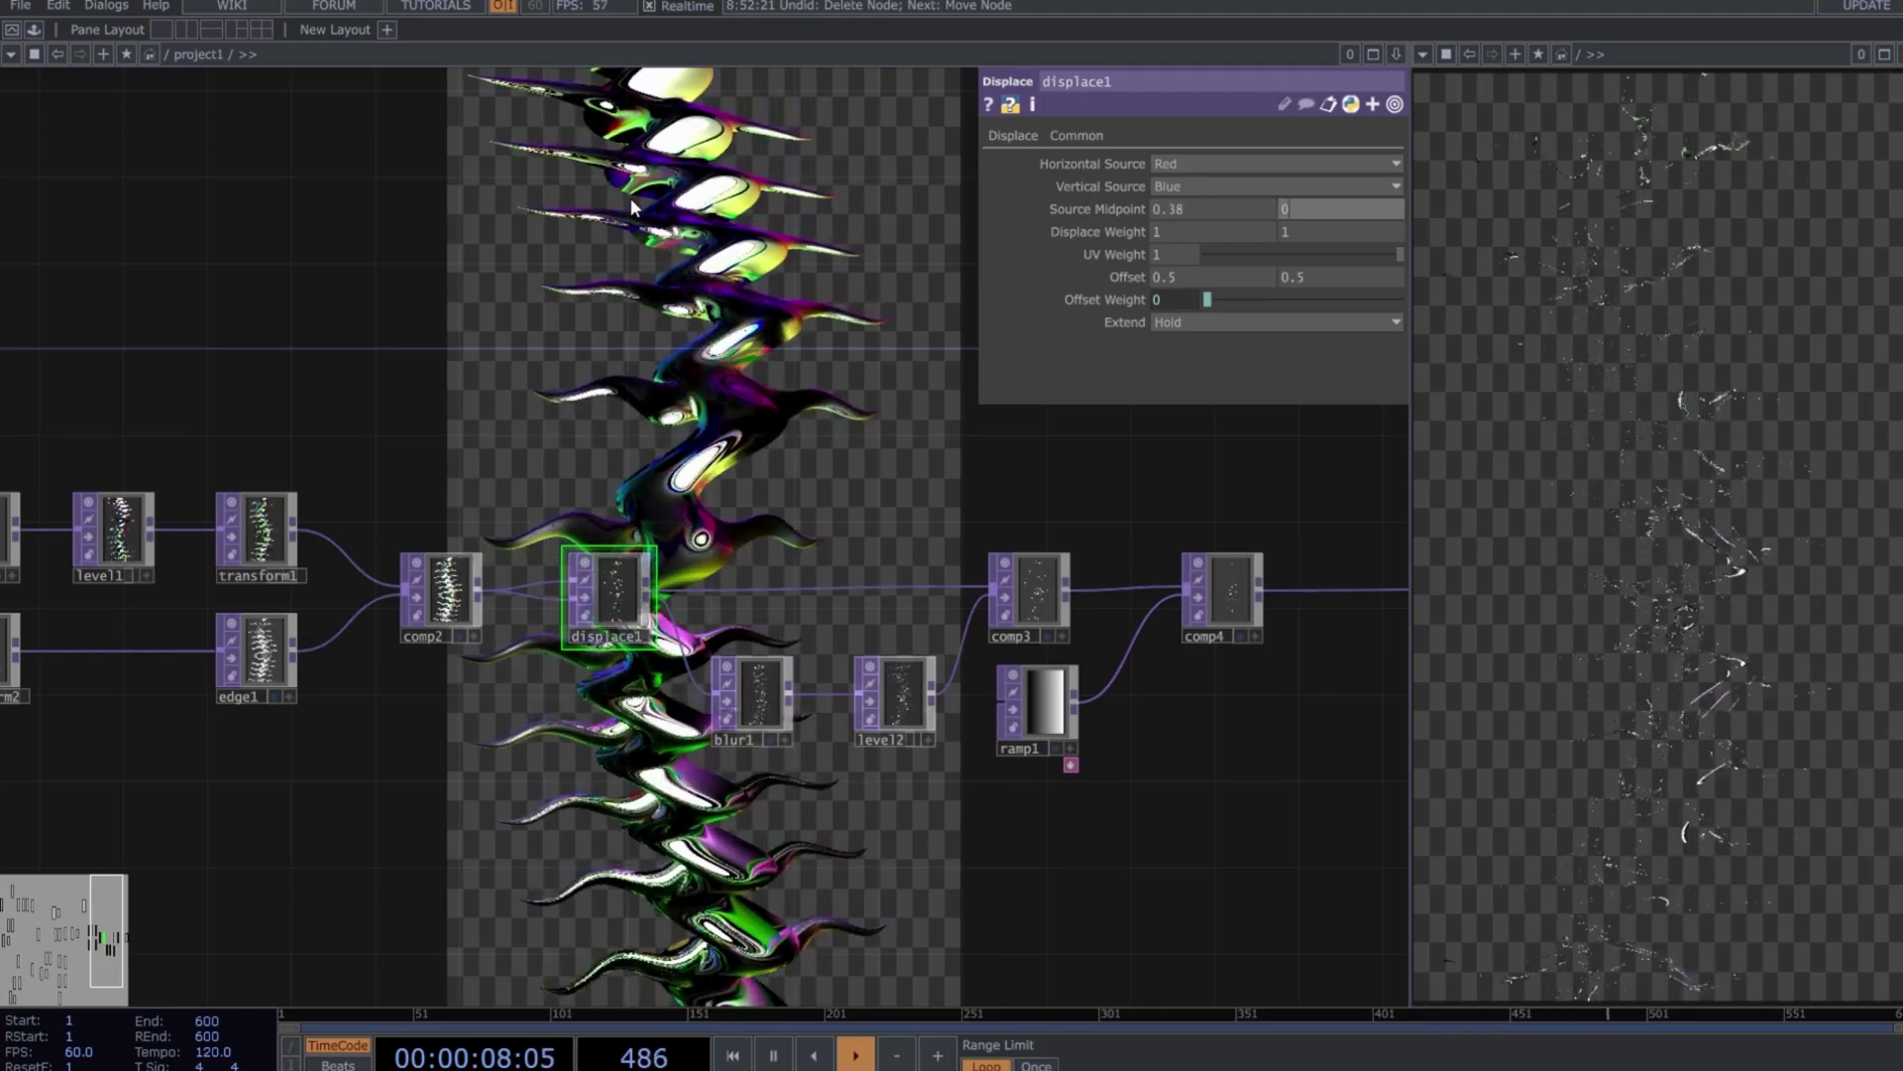
text(0.38)
key(Tab)
text(0.01)
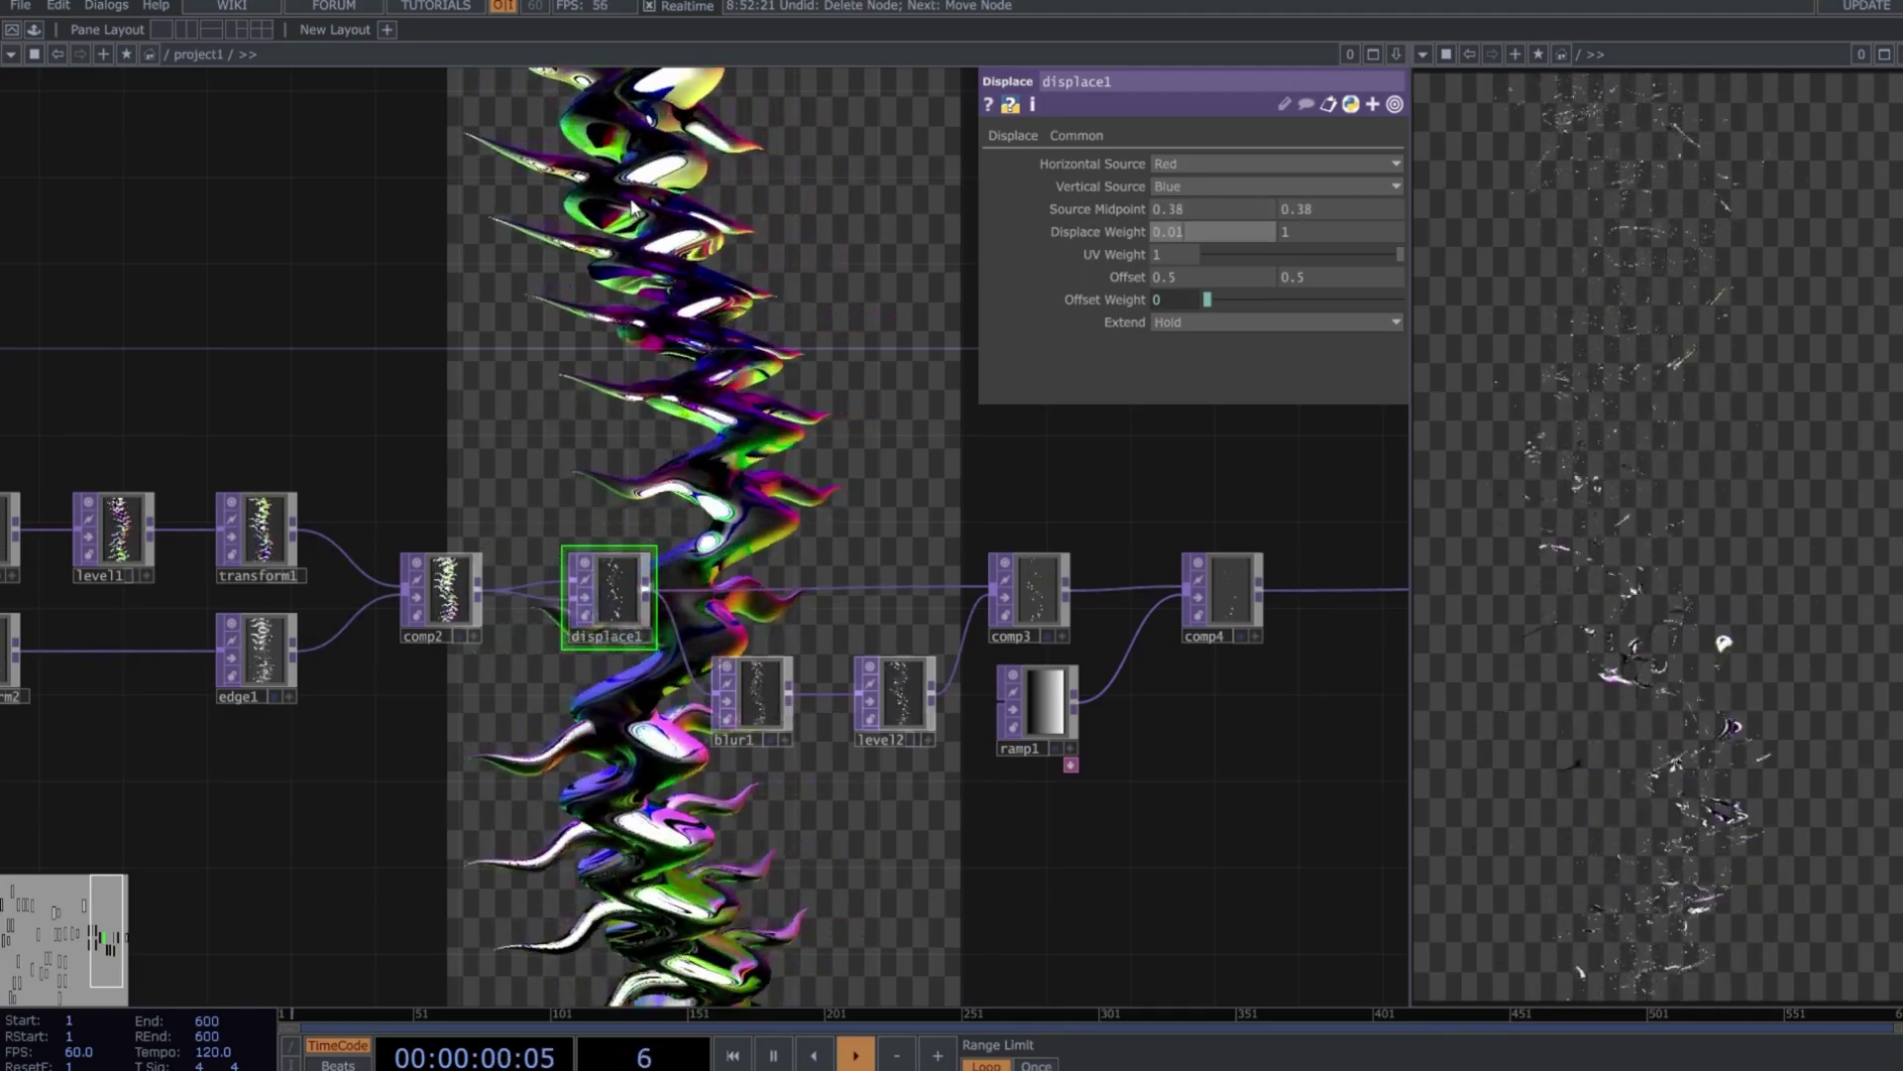
key(Tab)
text(0.01)
key(Tab)
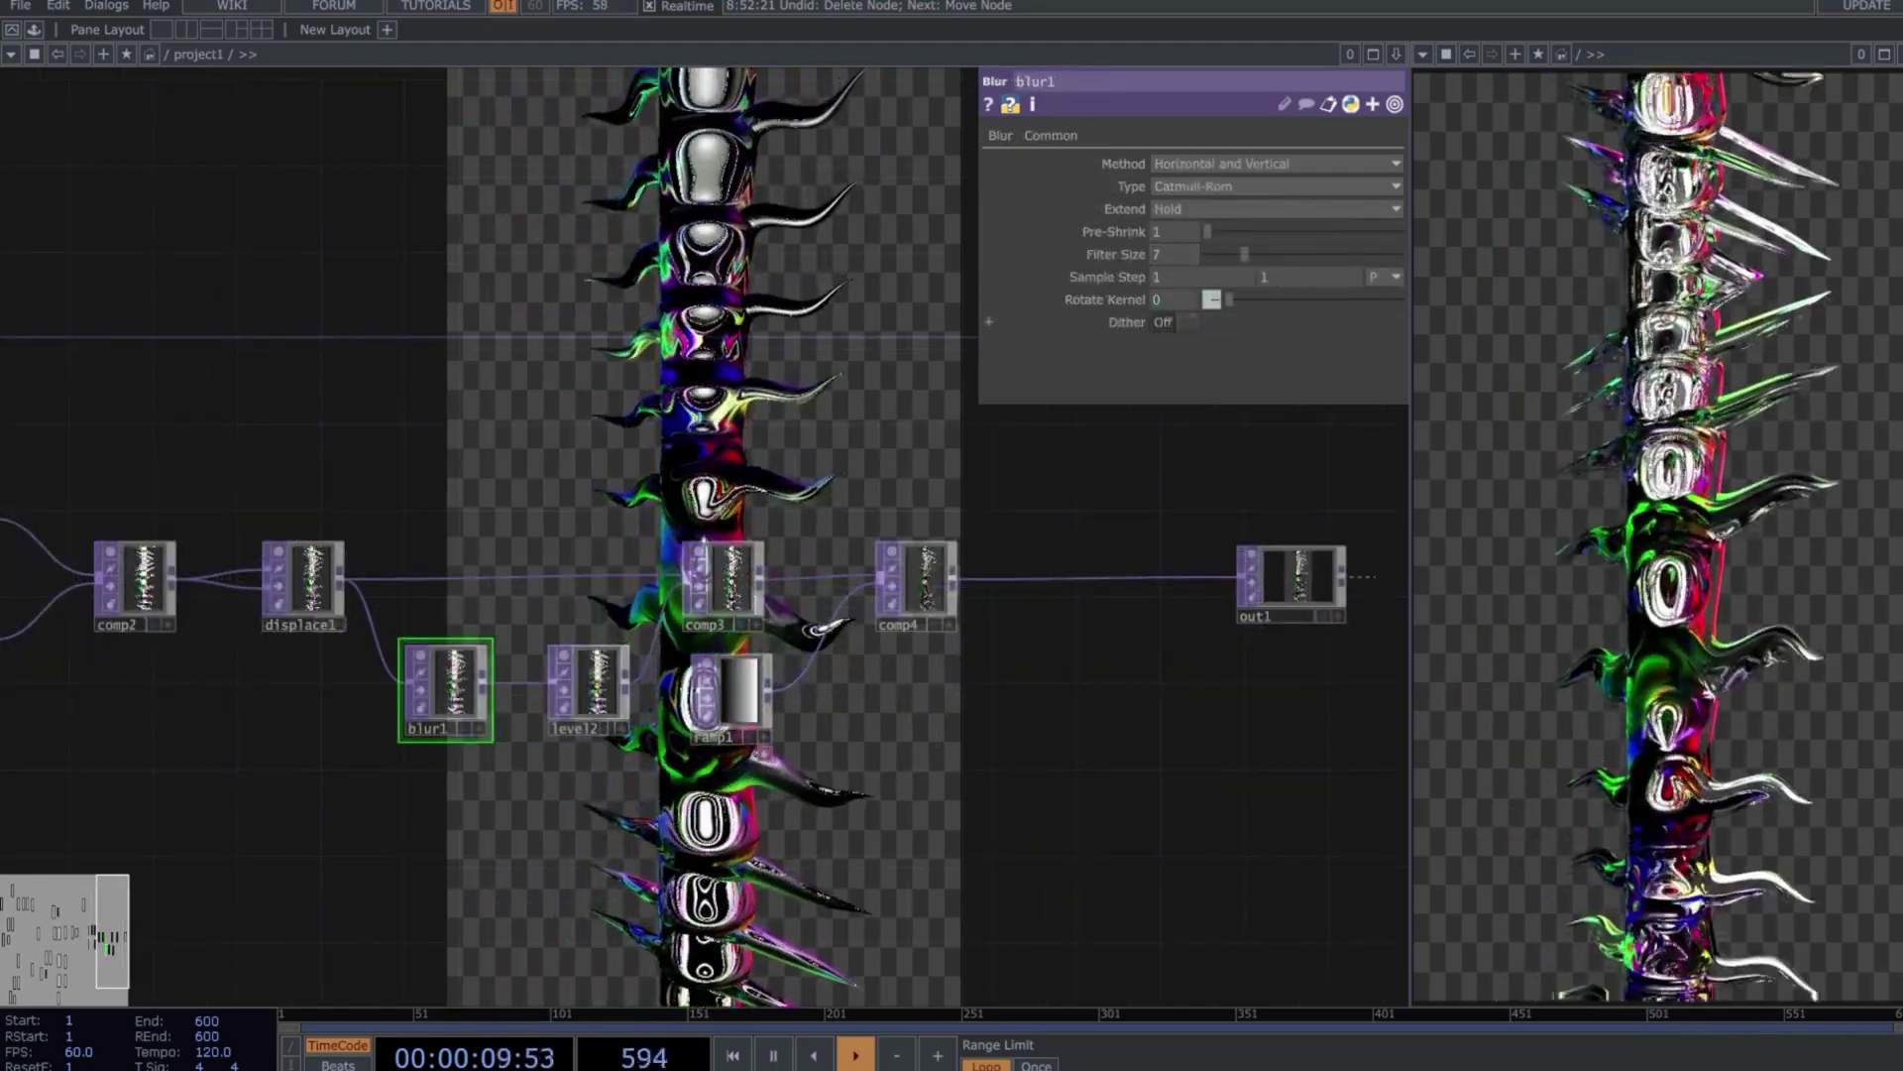
Raise blur1's pre-shrink to 3 and set level2's Post opacity to 0.25
drag(1207, 231, 1262, 231)
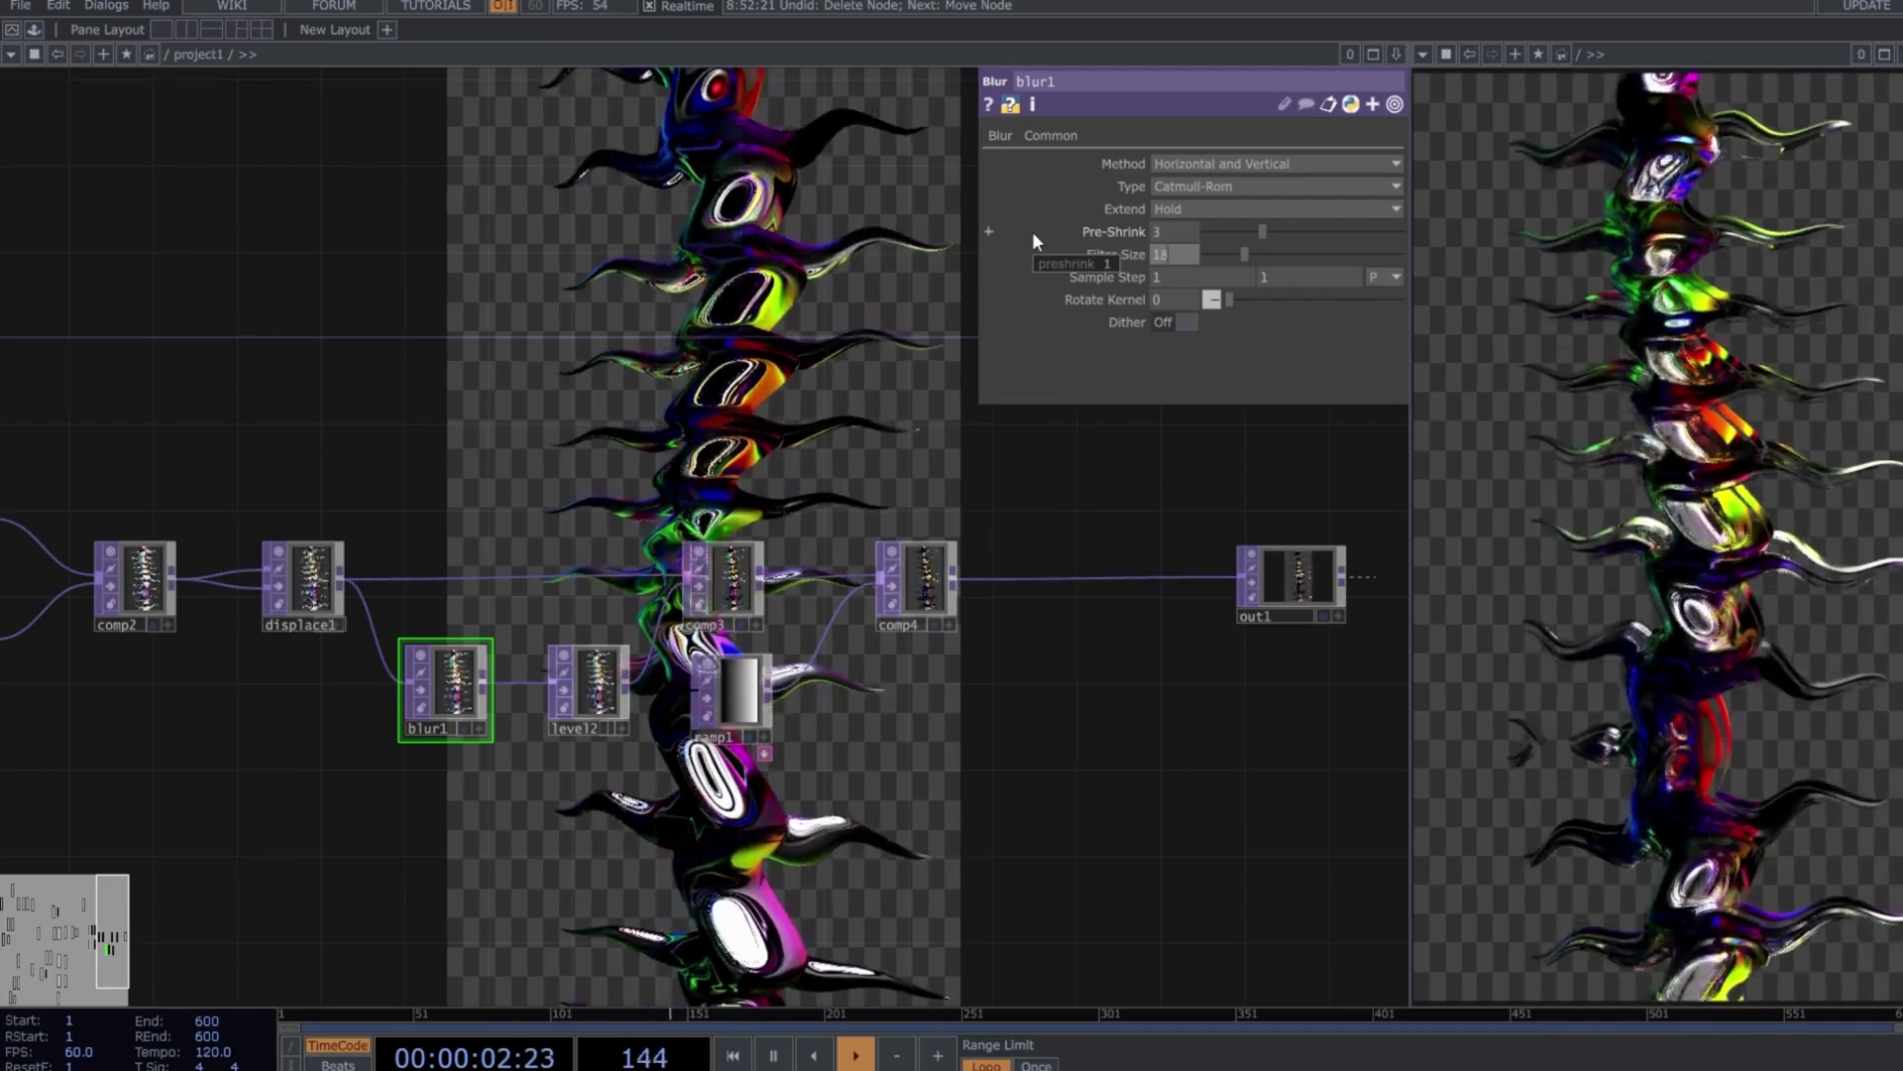
click(620, 682)
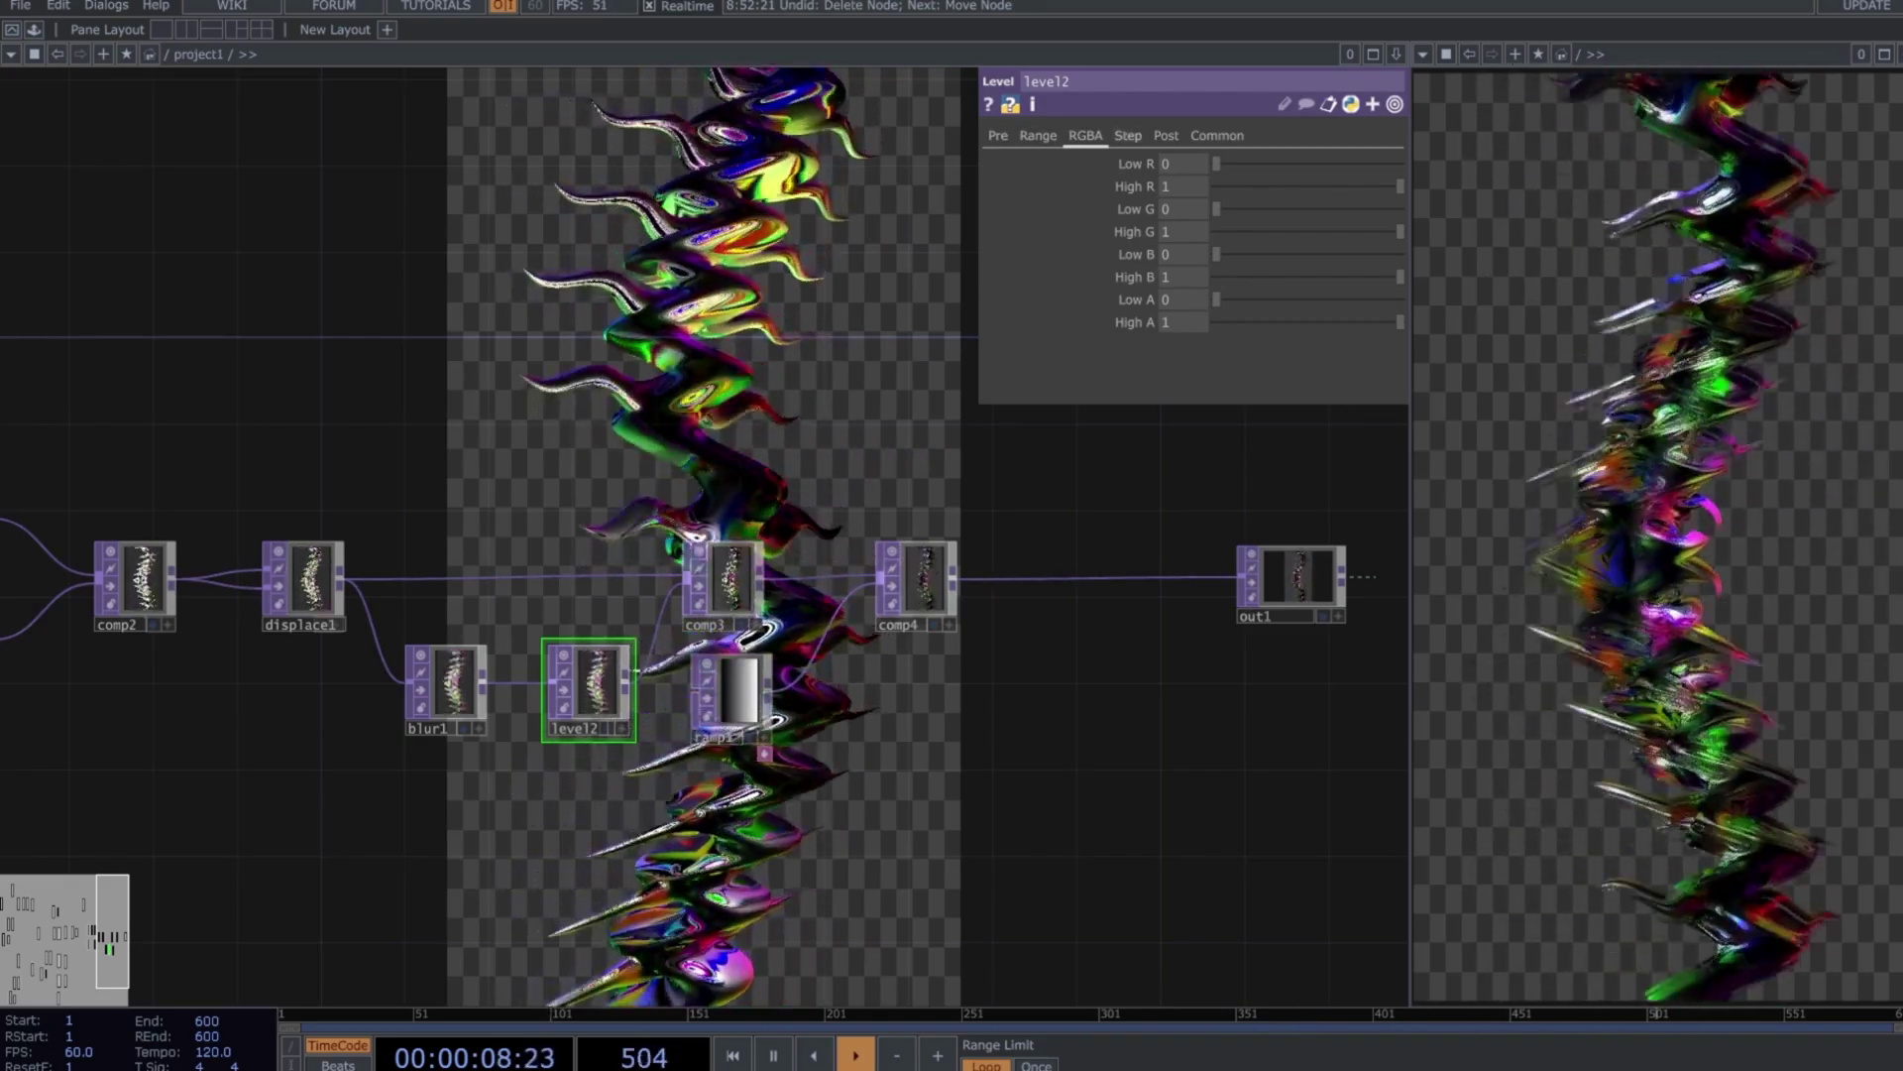
click(1166, 135)
click(1183, 186)
text(0)
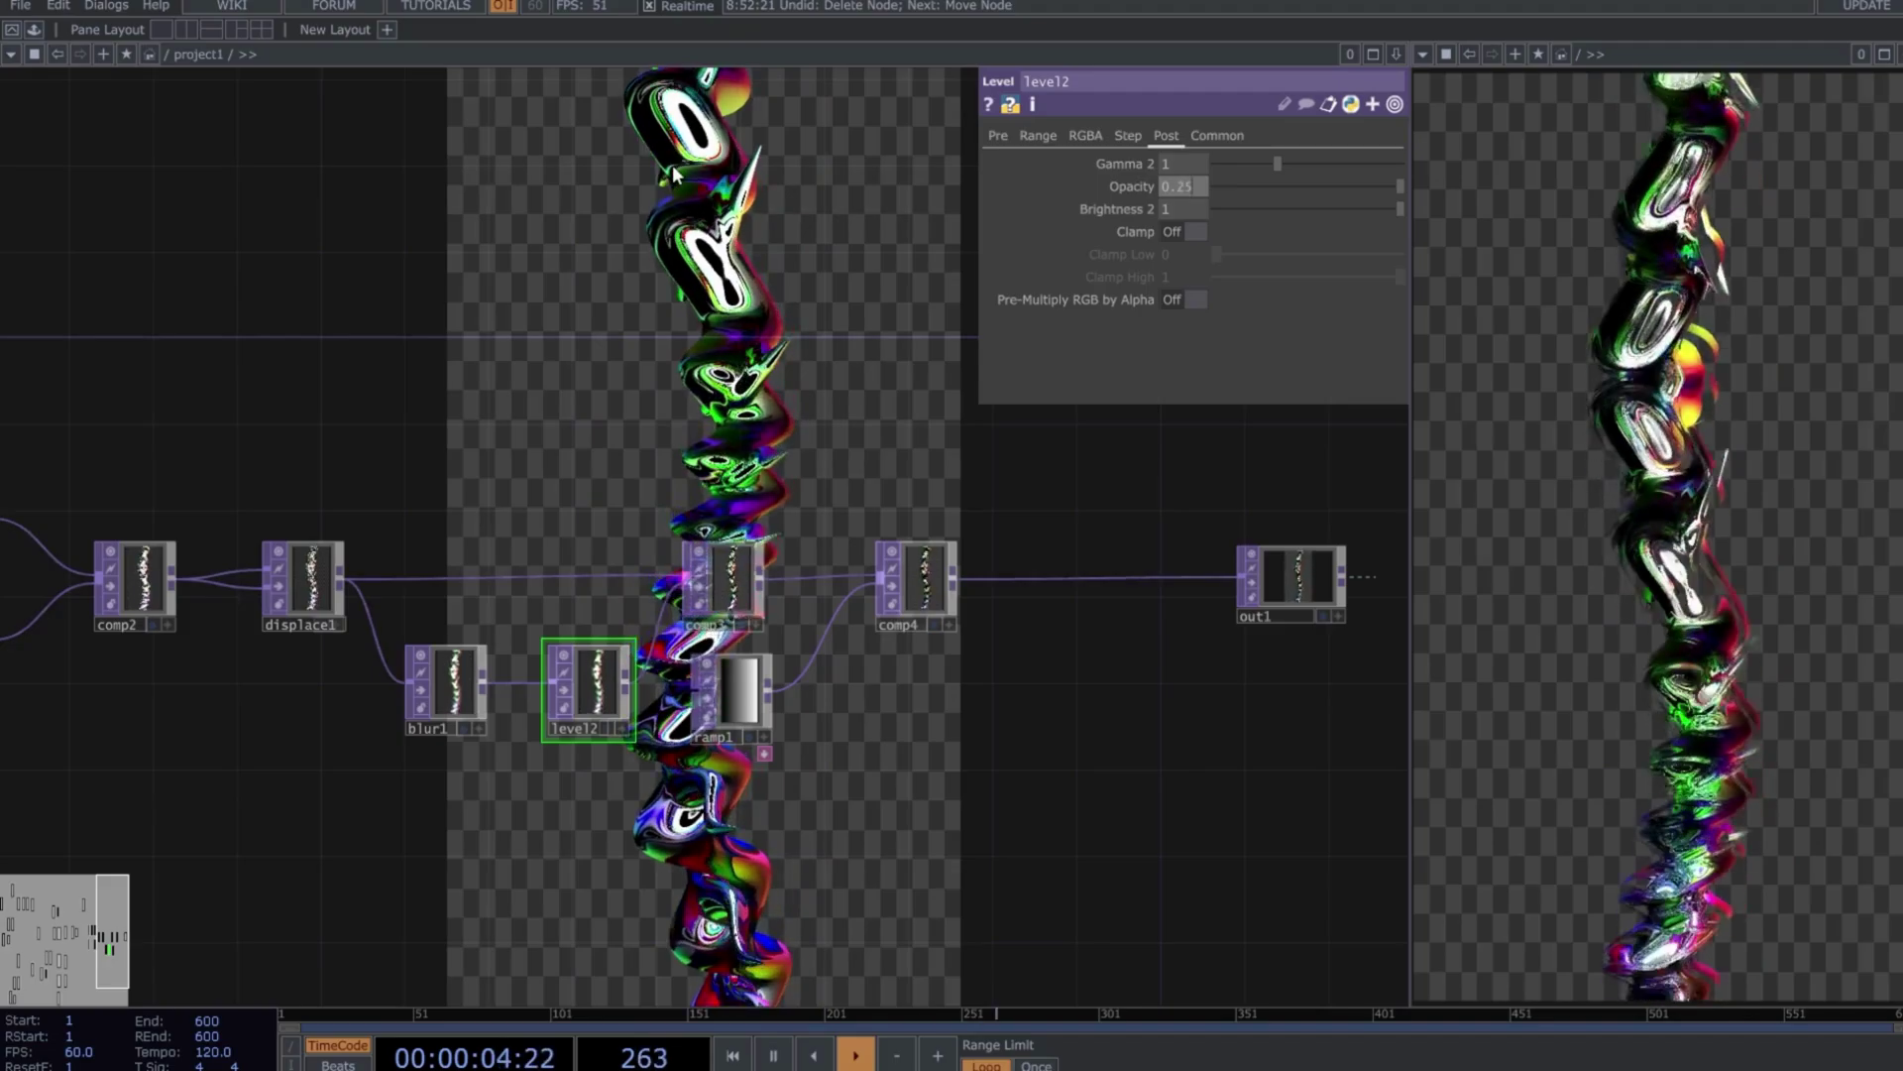
text(.25)
key(Return)
click(997, 135)
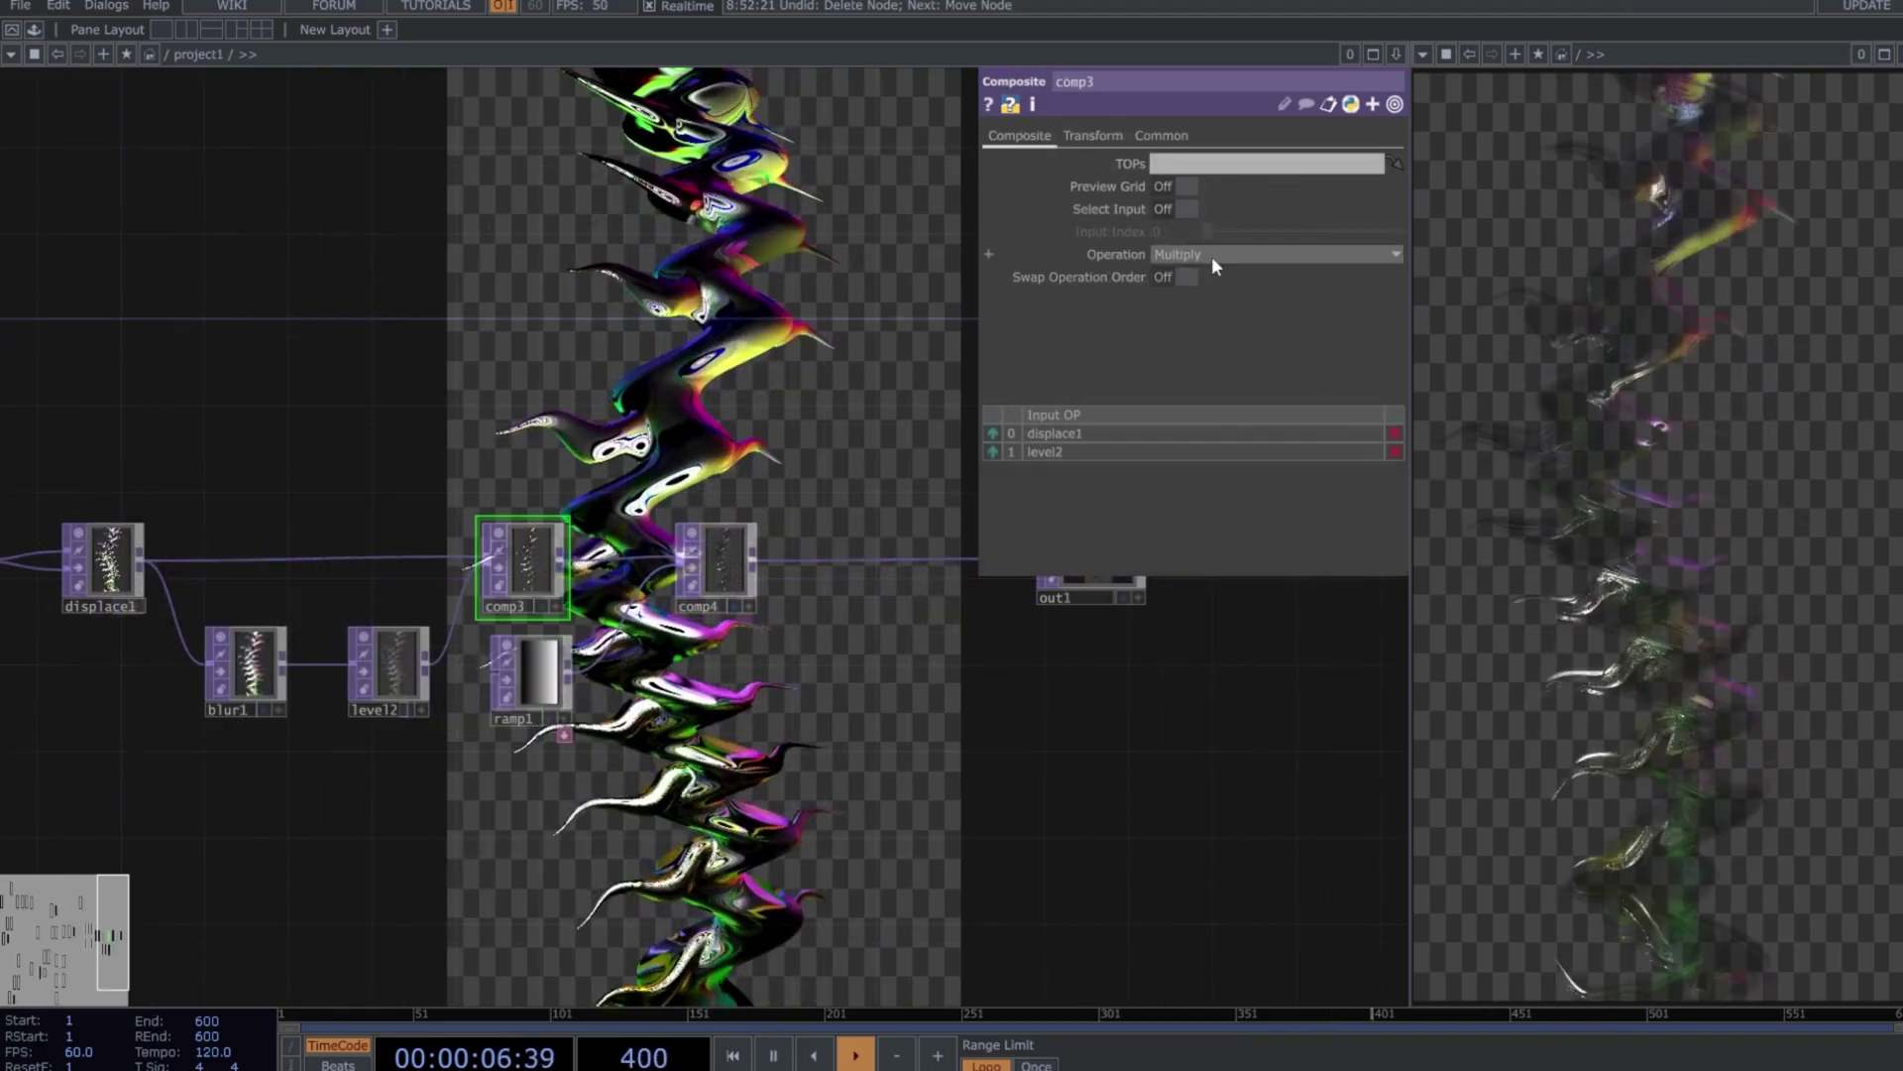
Switch comp3's blend to Average and set comp4's Composite operation to Over
click(1212, 255)
click(1186, 314)
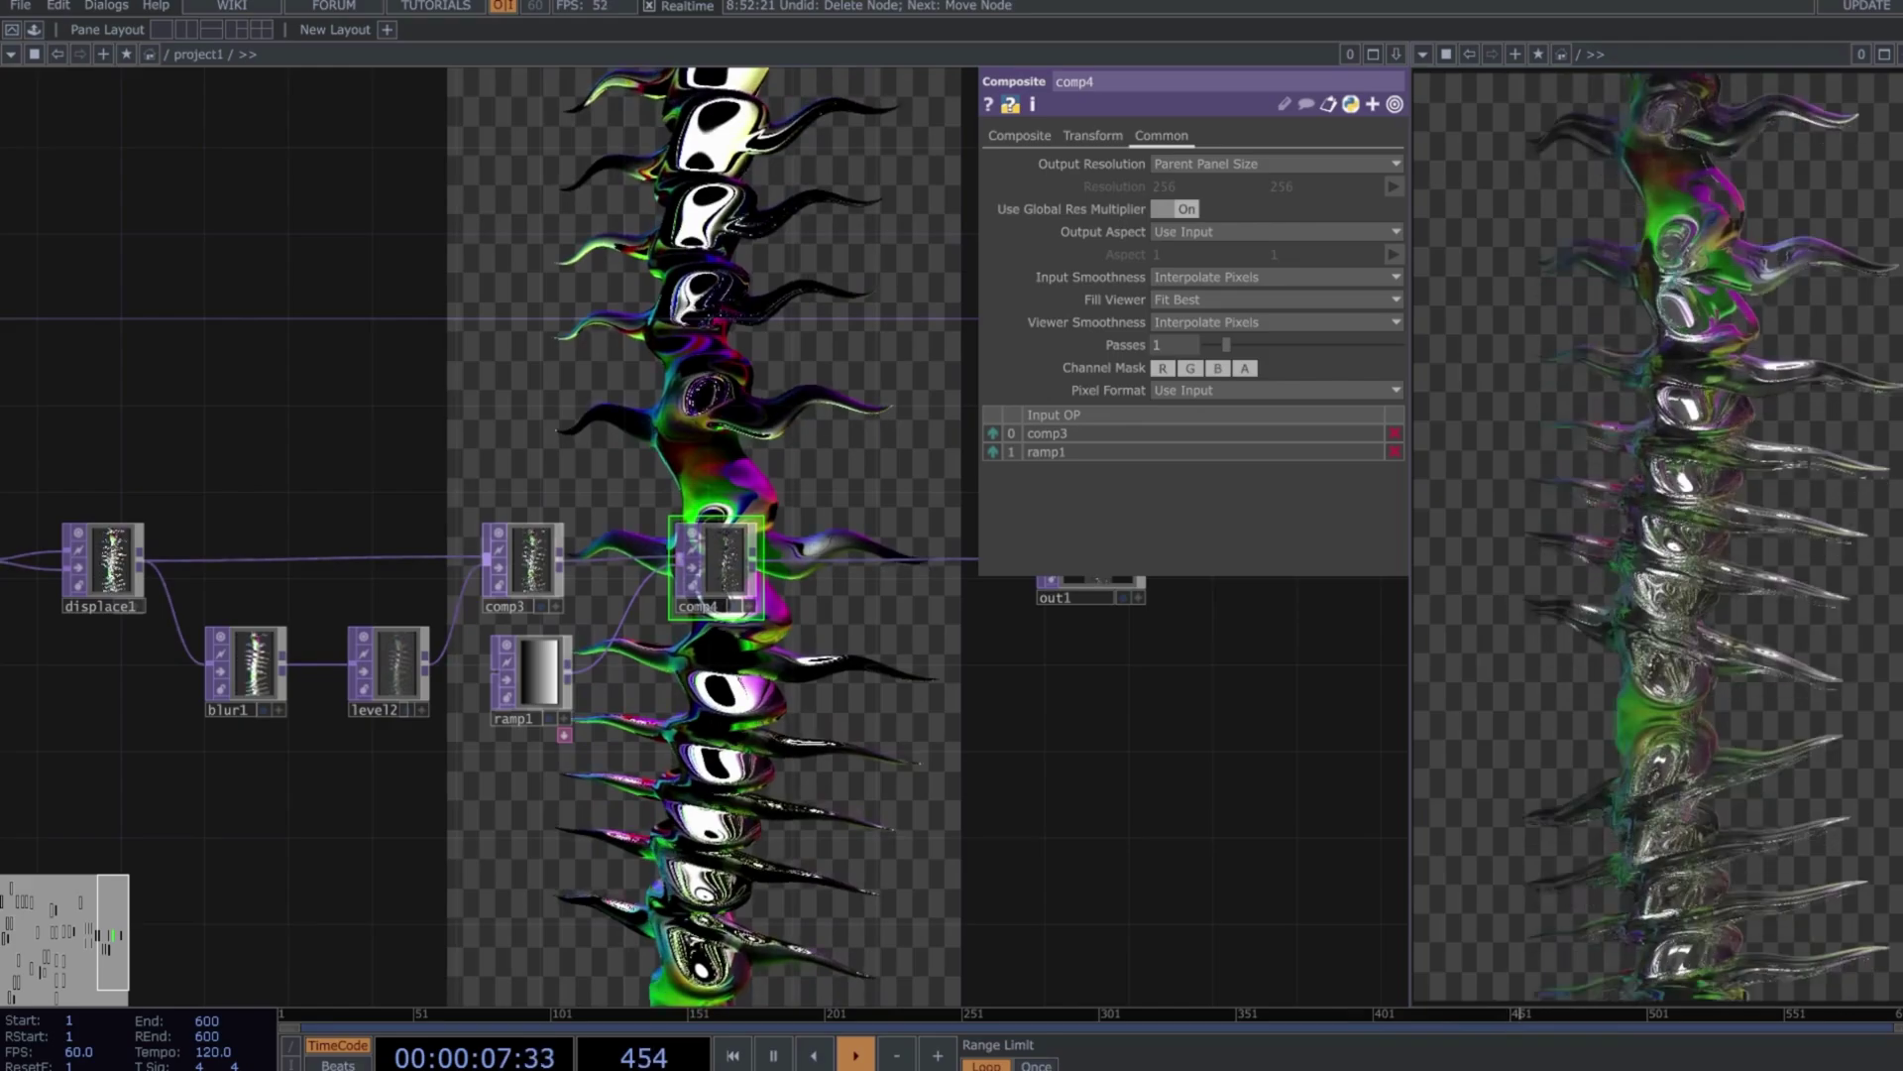
click(1019, 135)
click(1193, 256)
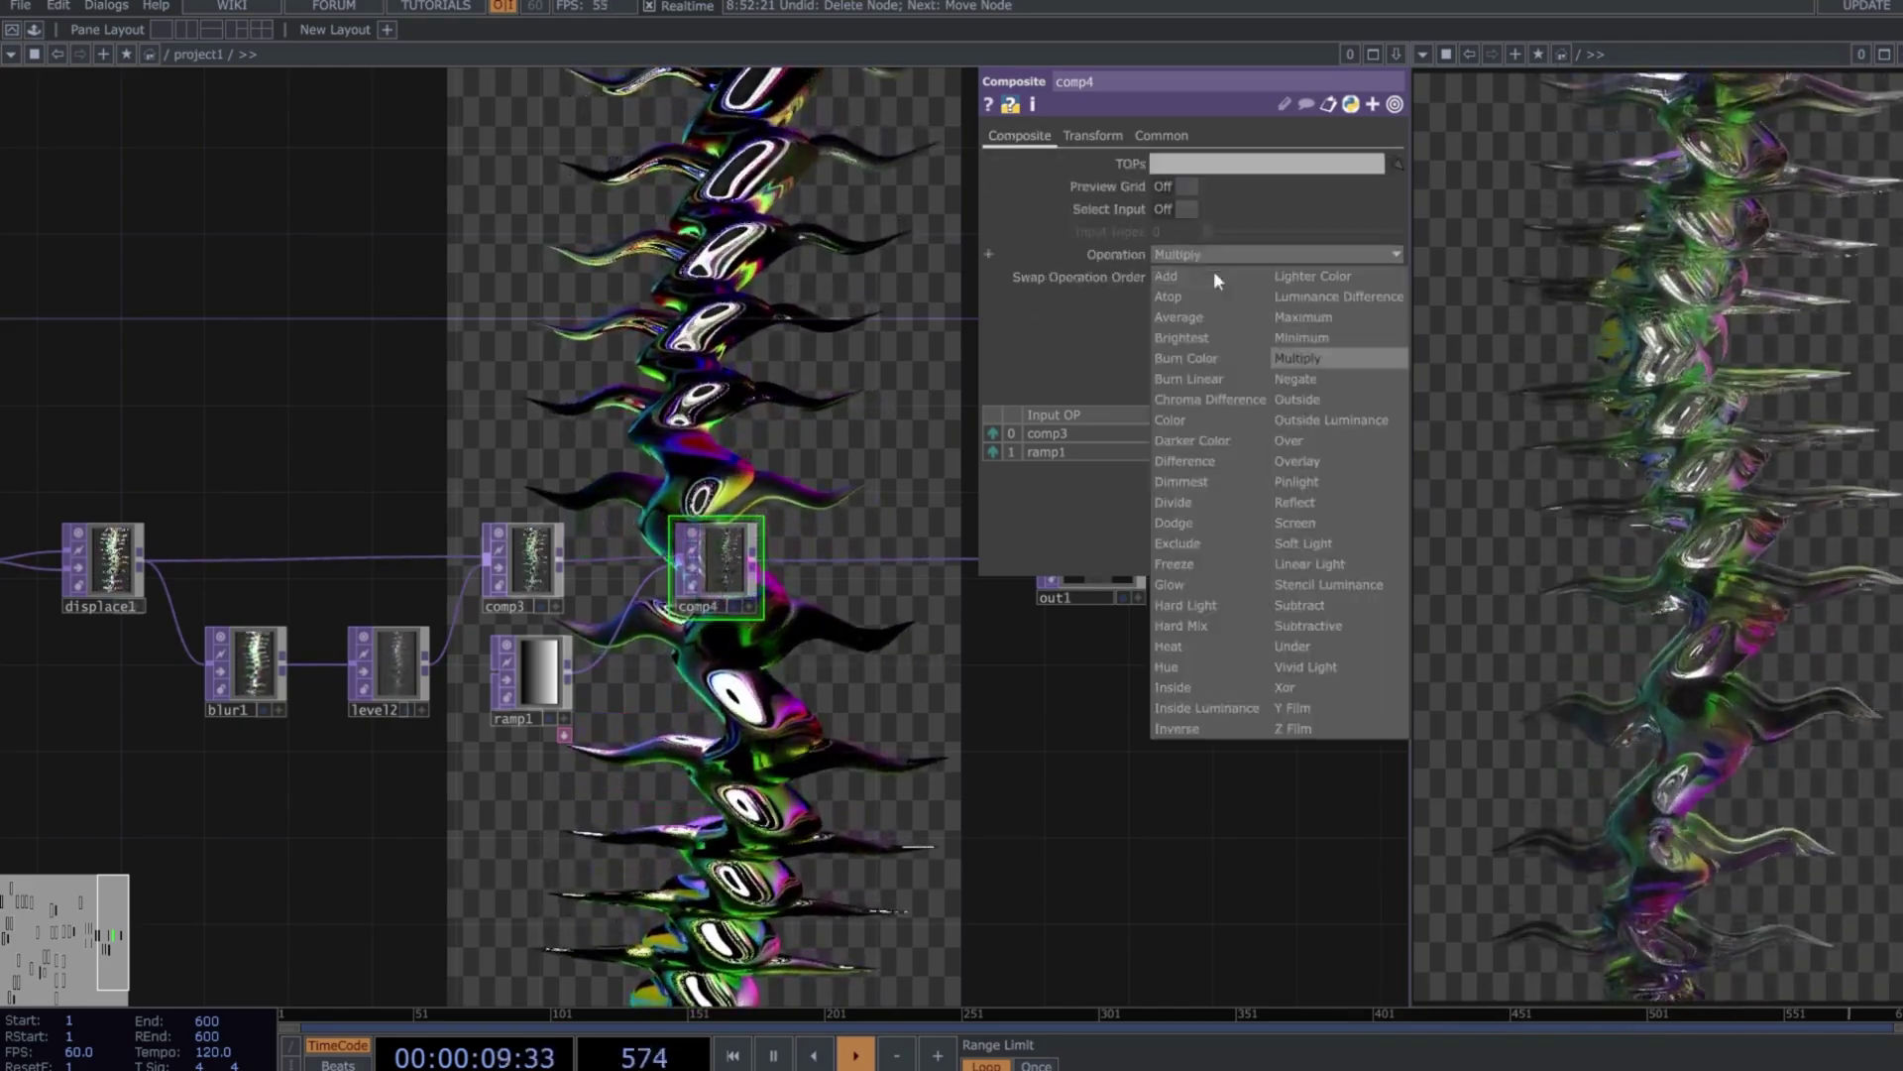
click(1302, 437)
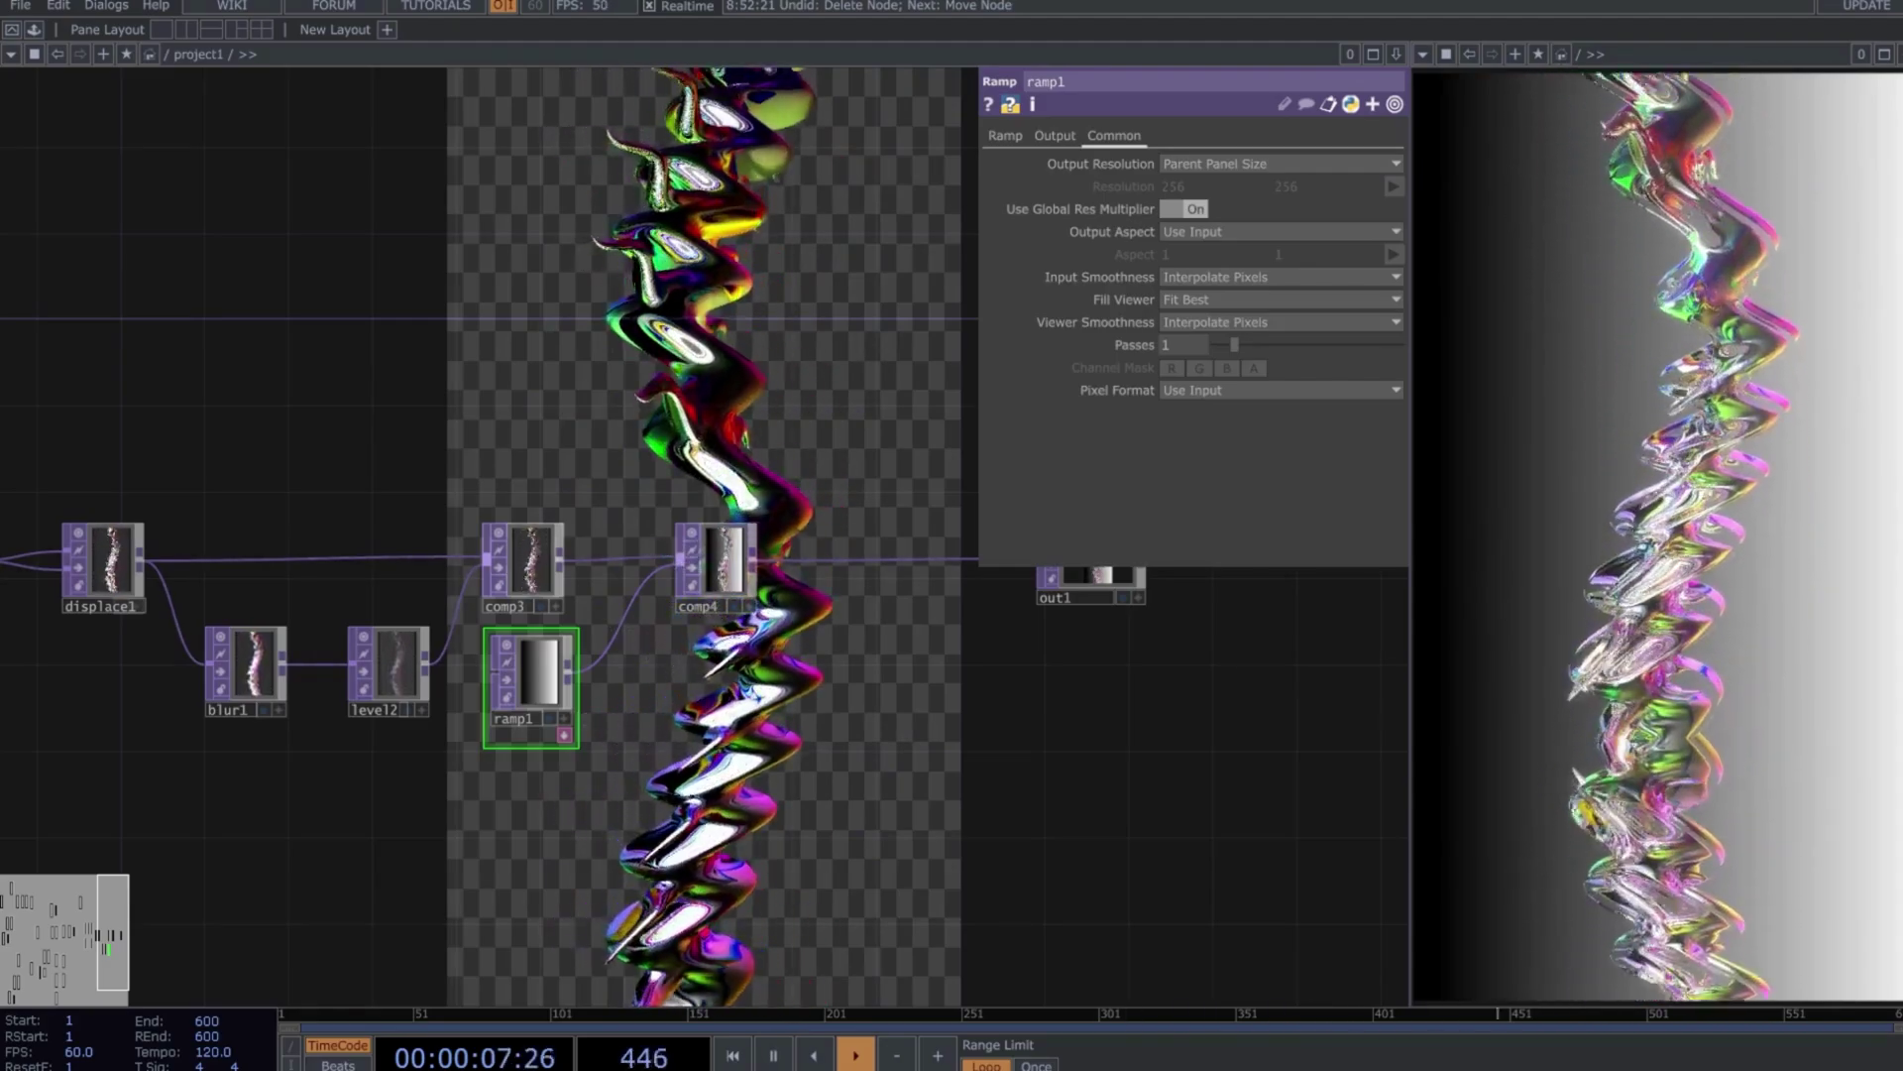
Darken ramp1's left key to near black and make the right key transparent
click(1005, 135)
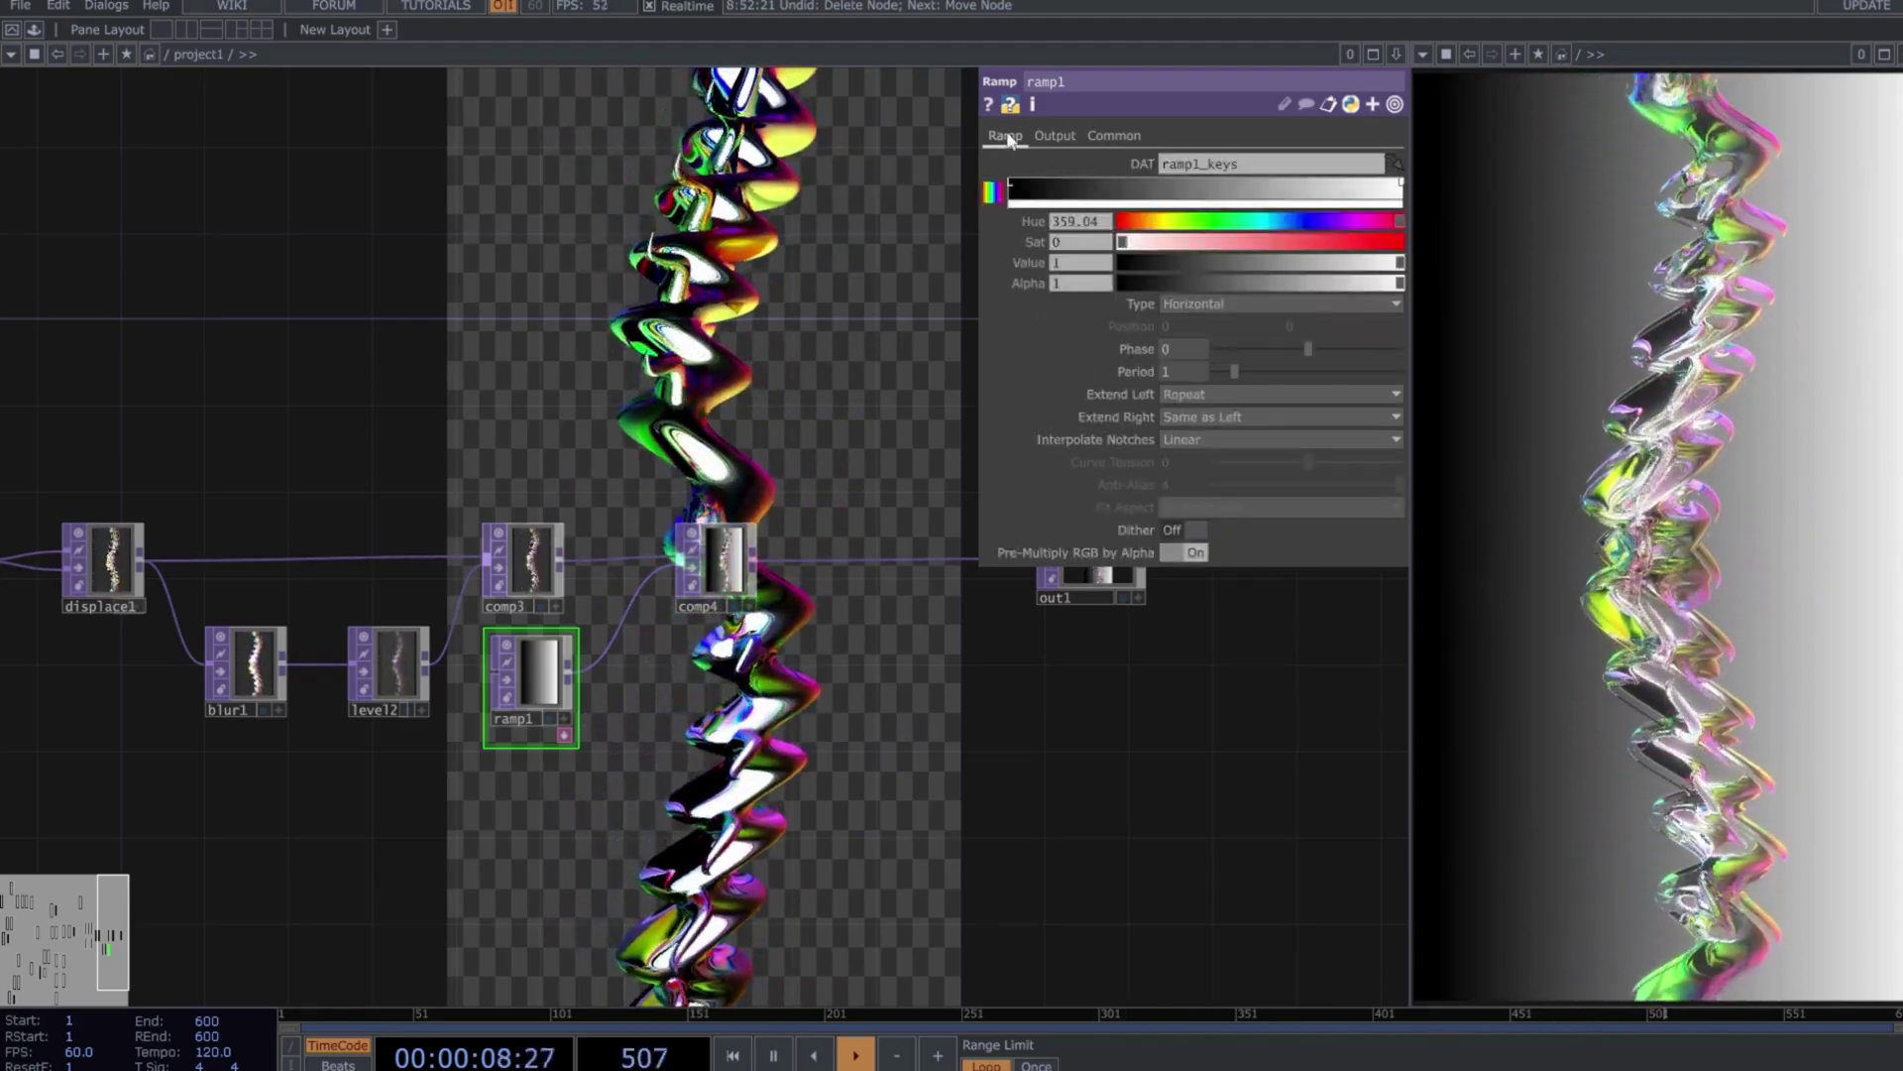
click(1011, 187)
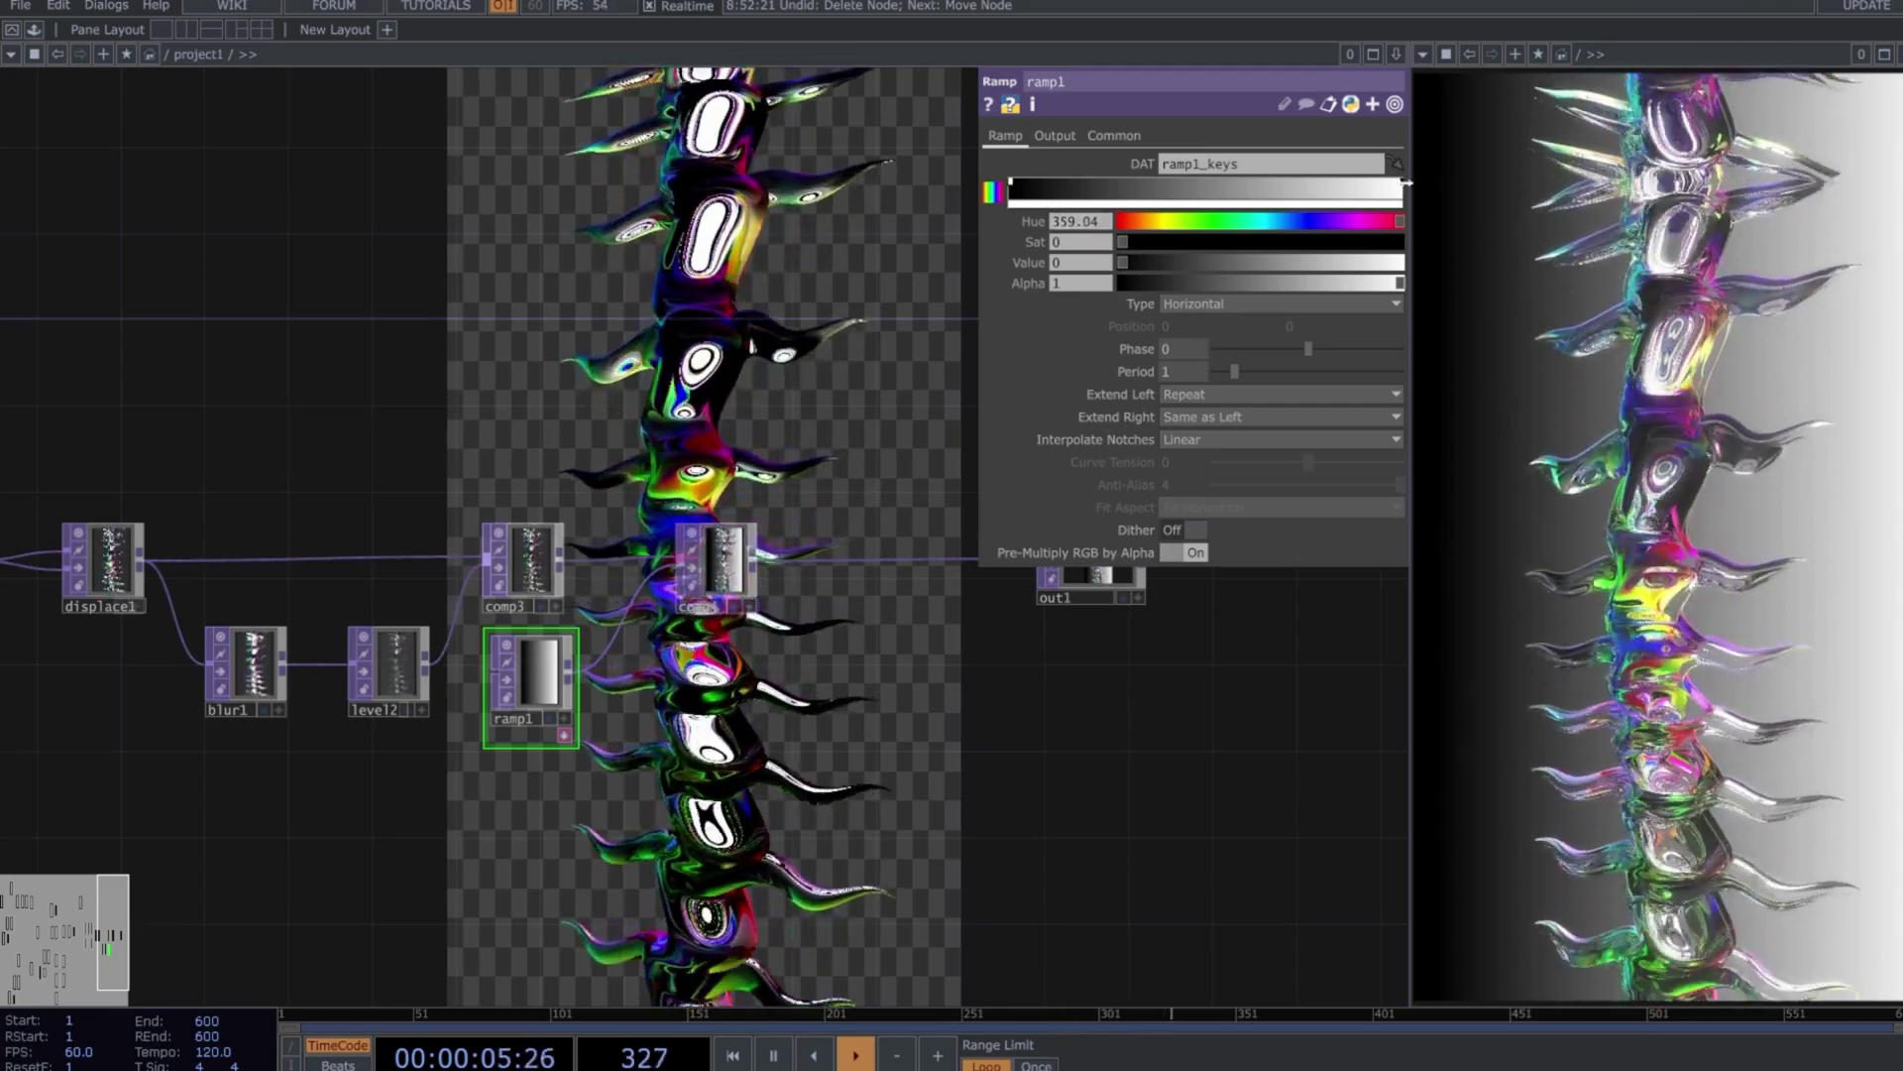
drag(1157, 260, 1118, 262)
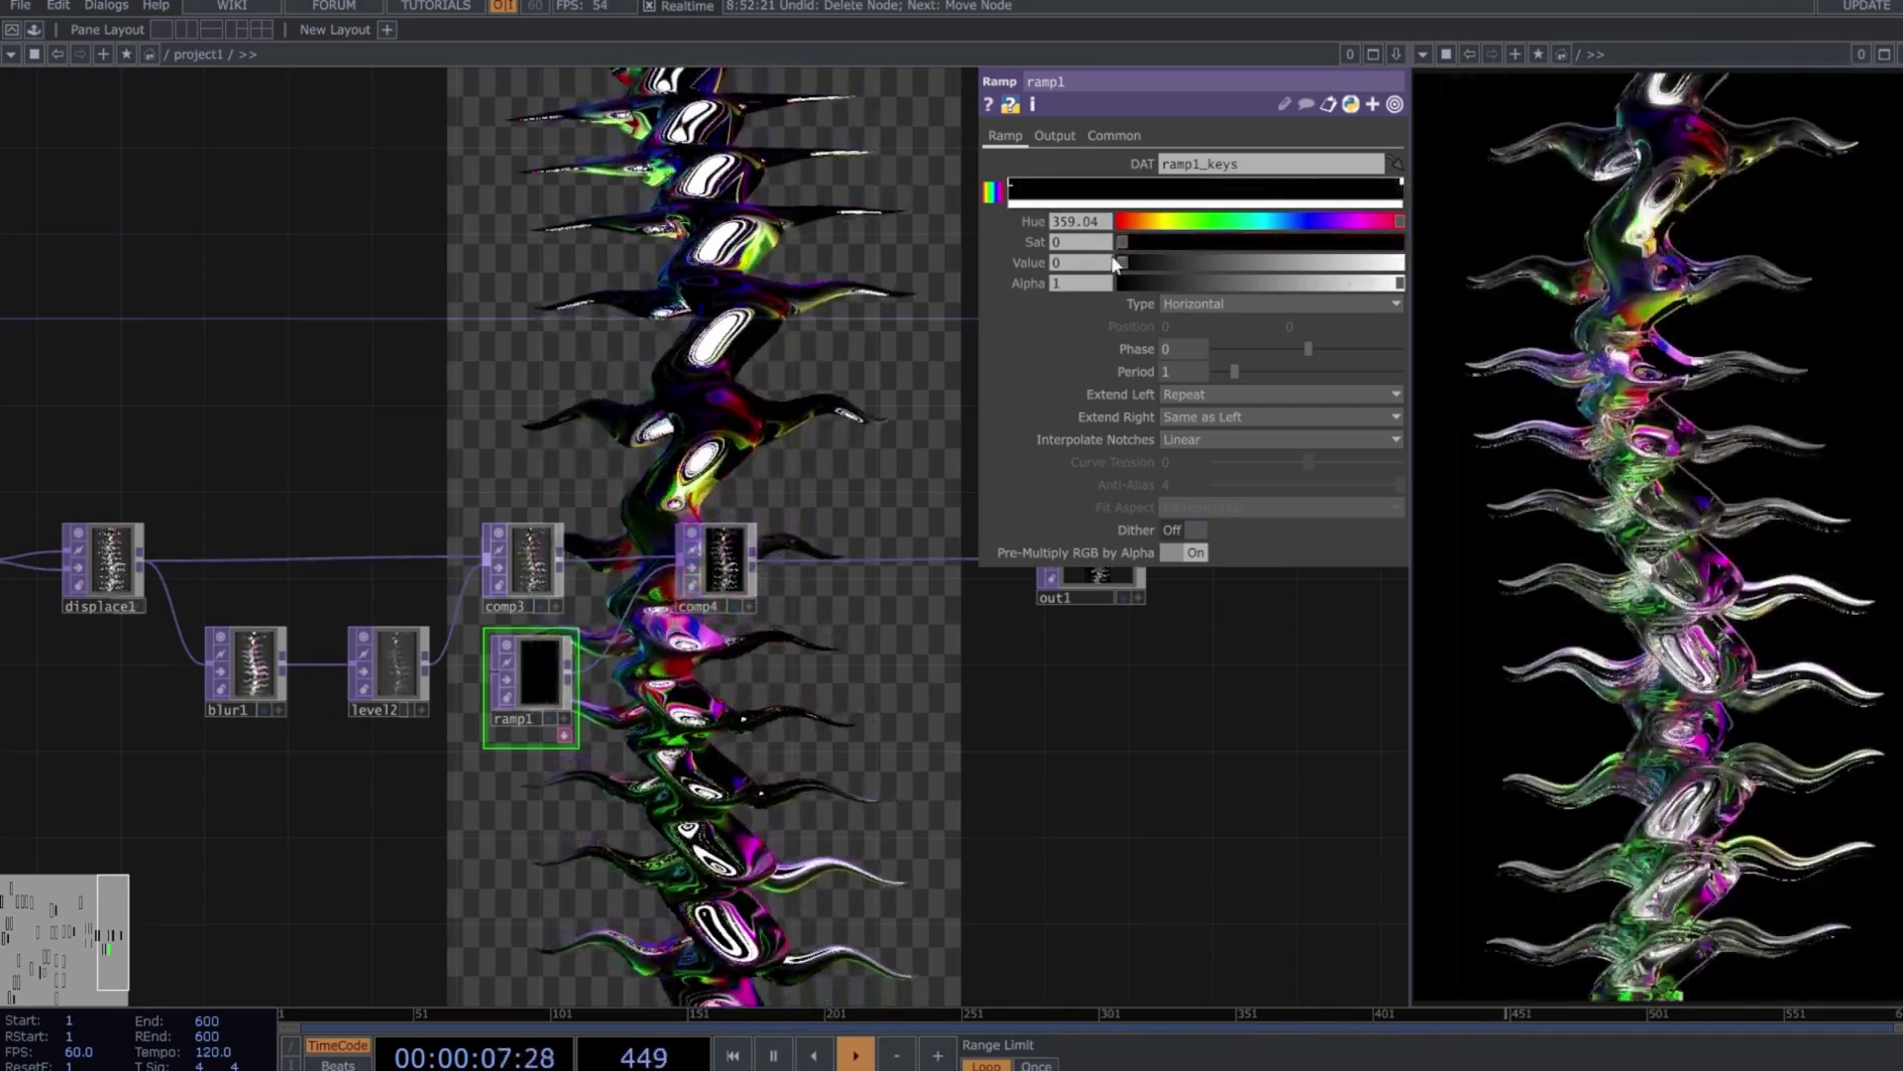
click(1395, 288)
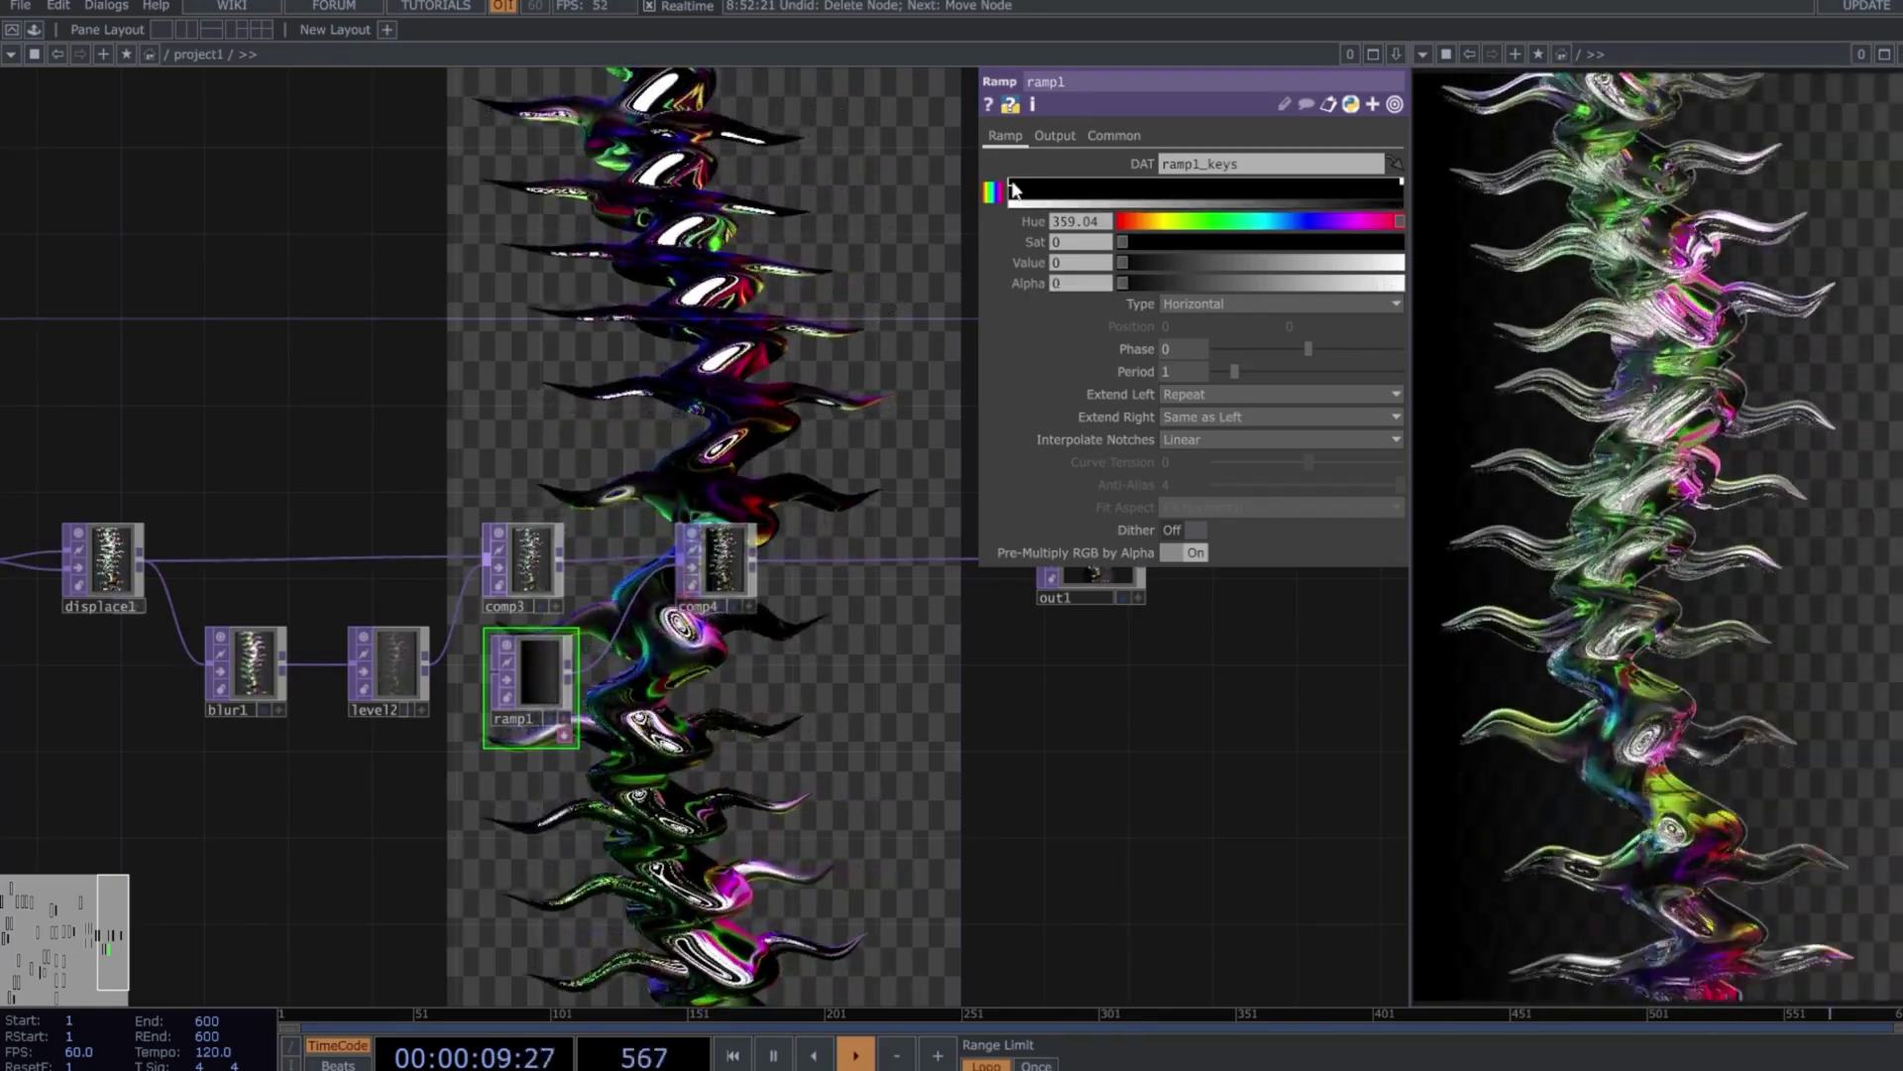
mouse_move(1234, 220)
mouse_down()
mouse_move(1180, 220)
mouse_move(1168, 264)
mouse_up()
click(1128, 241)
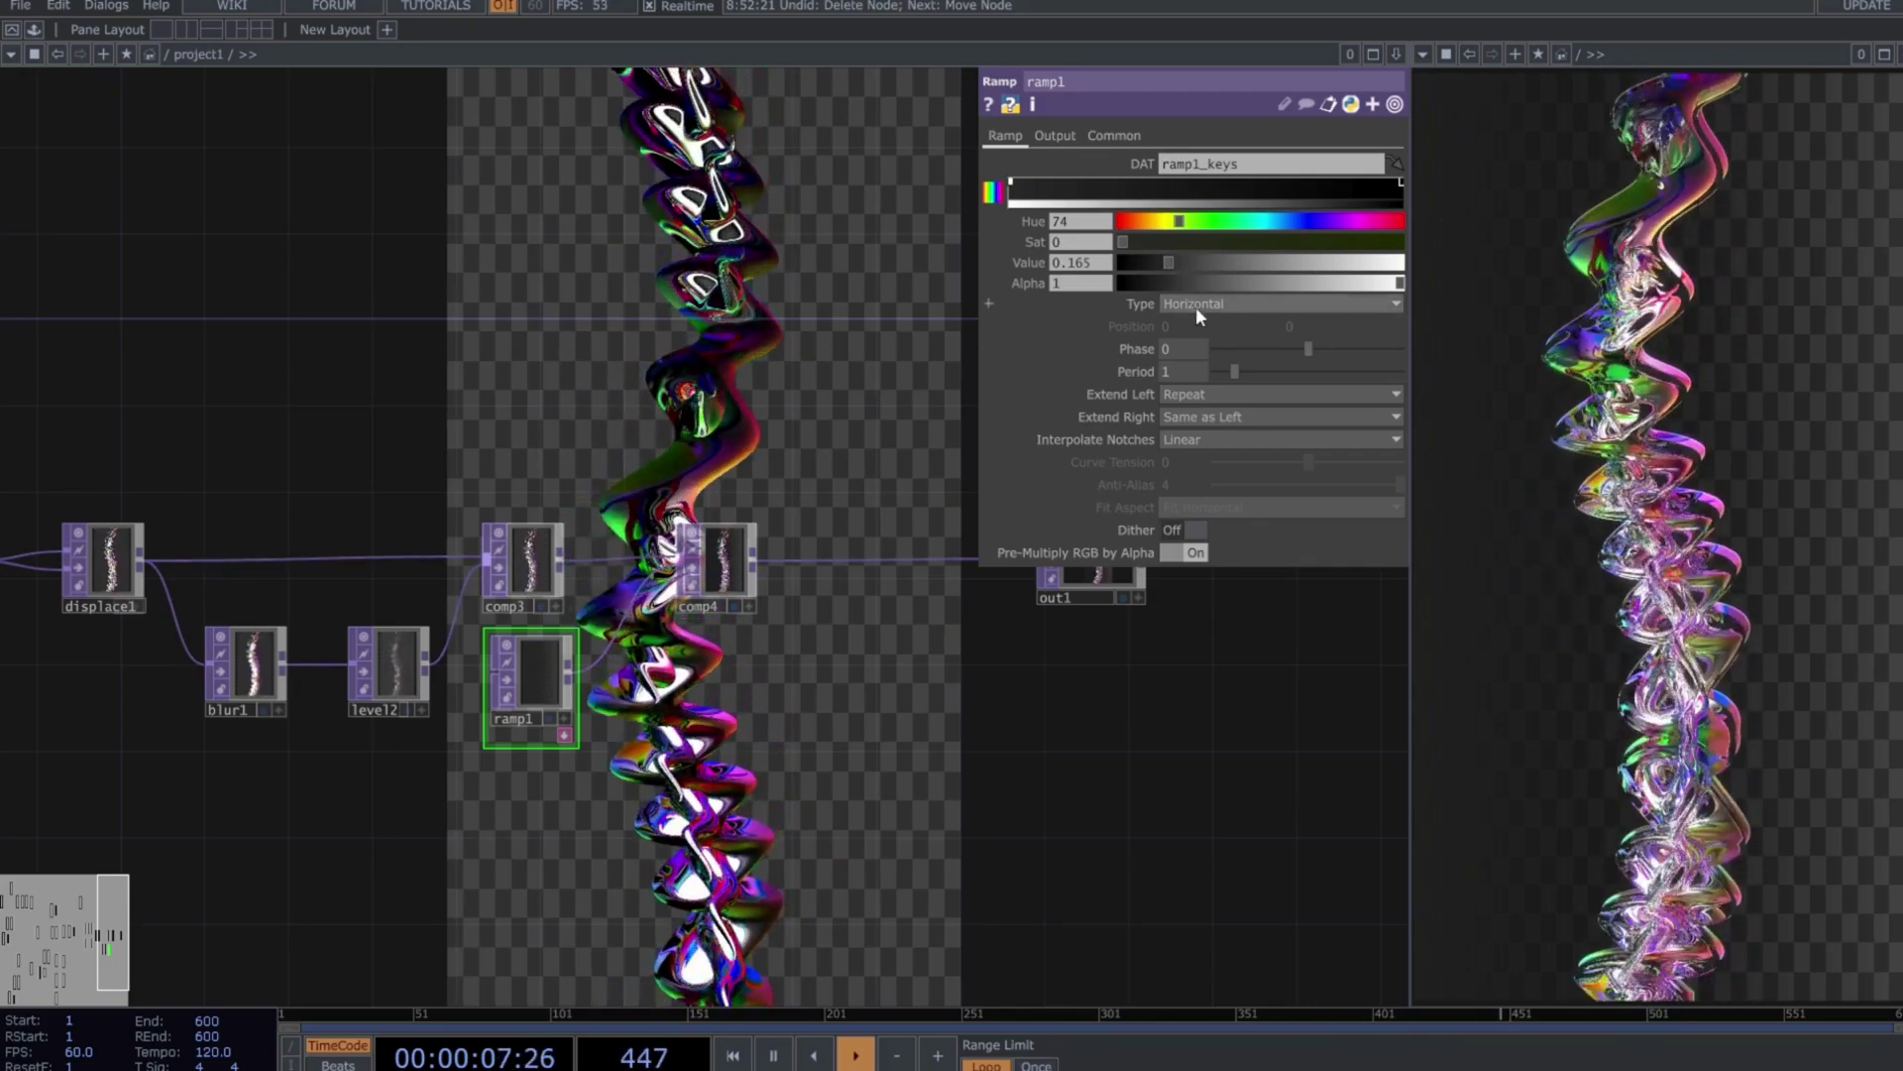
Make ramp1 a circular gradient with phase -1 and period 2.28, slightly brightening the key
click(1198, 303)
click(1192, 380)
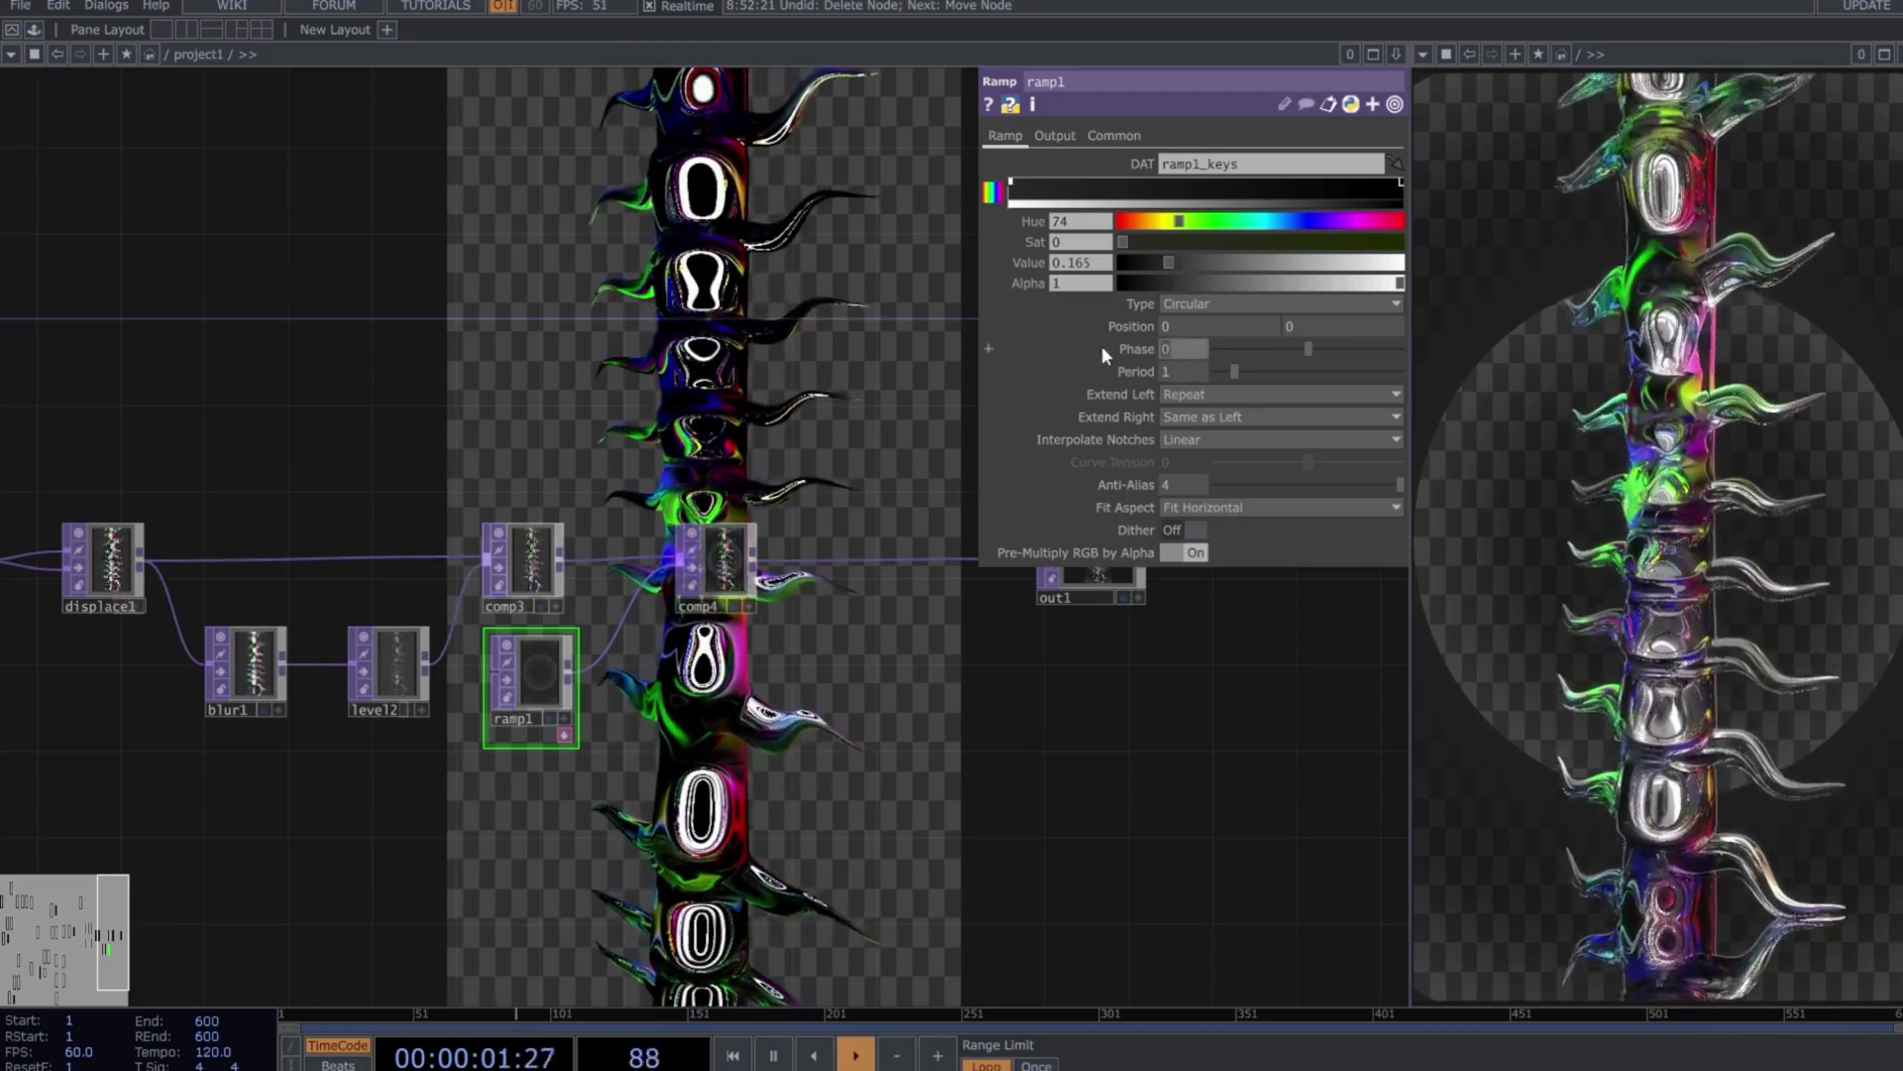
text(-1)
key(Tab)
text(2)
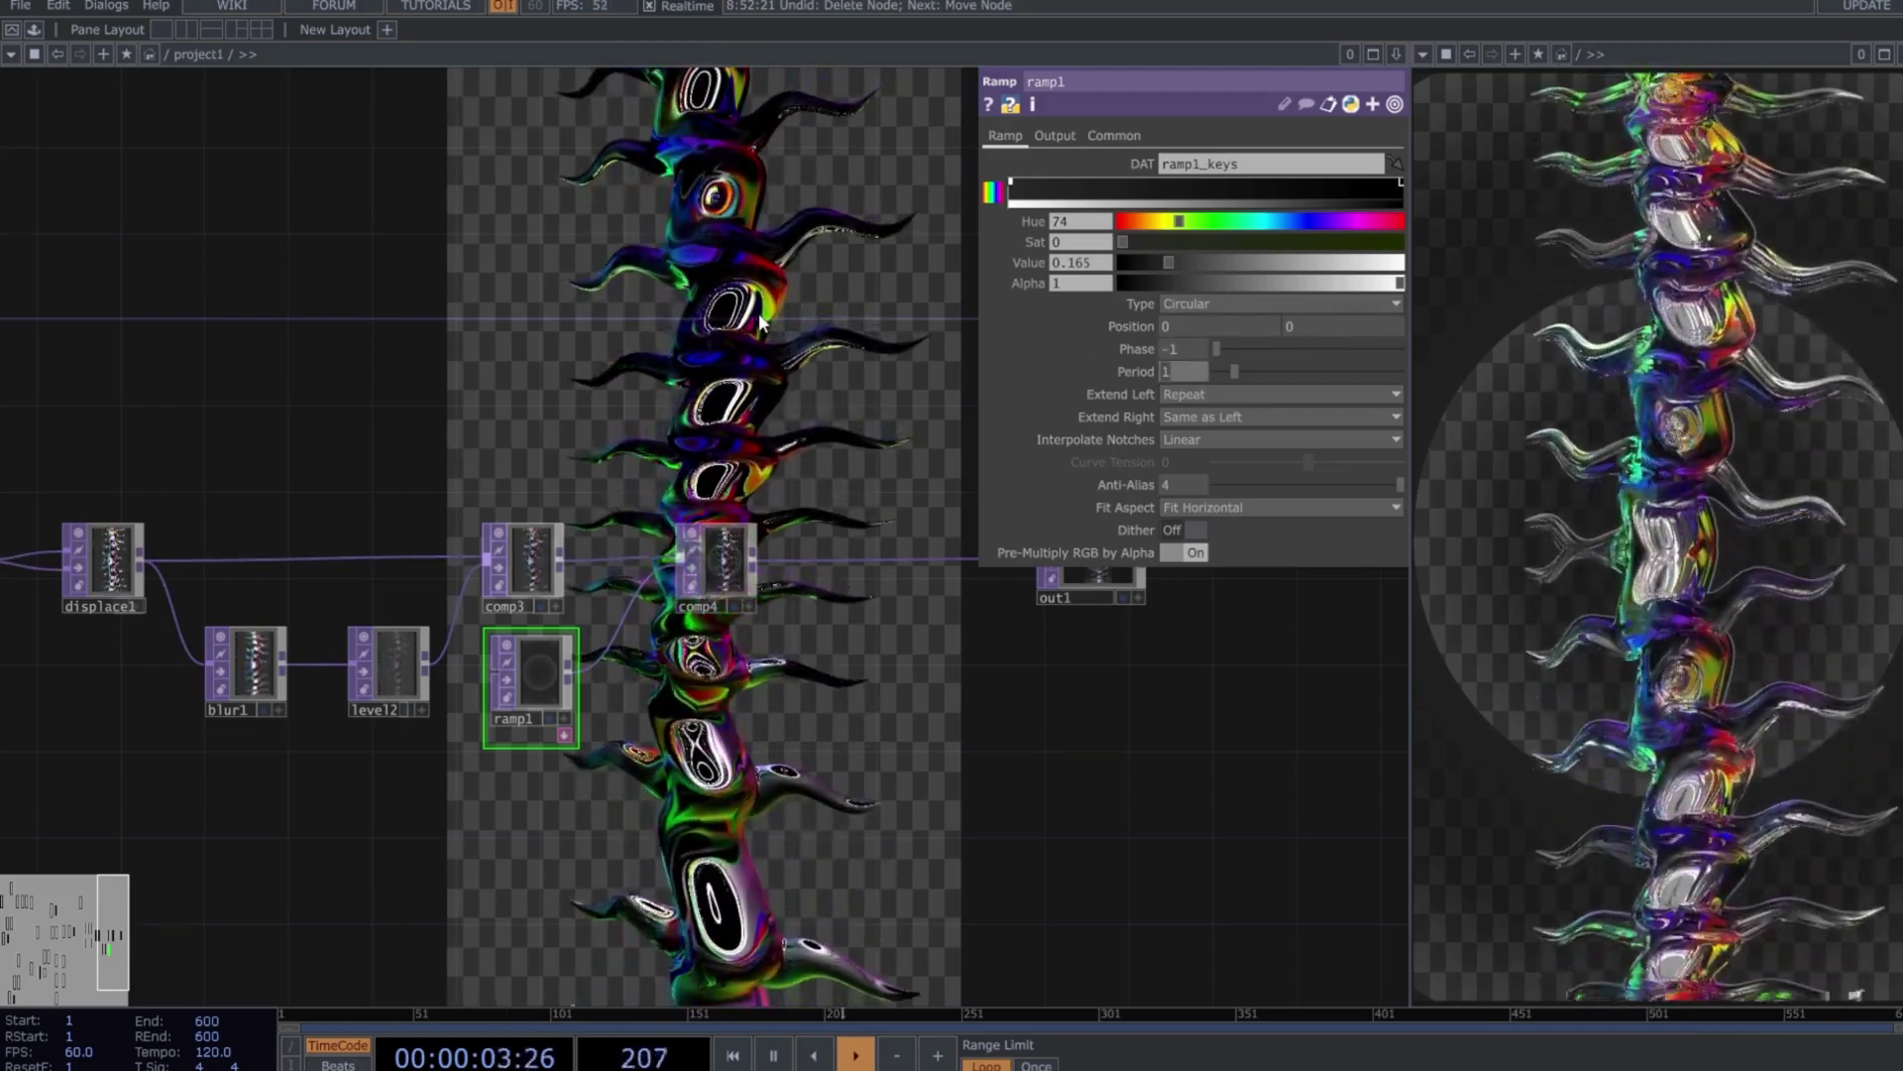
text(.28)
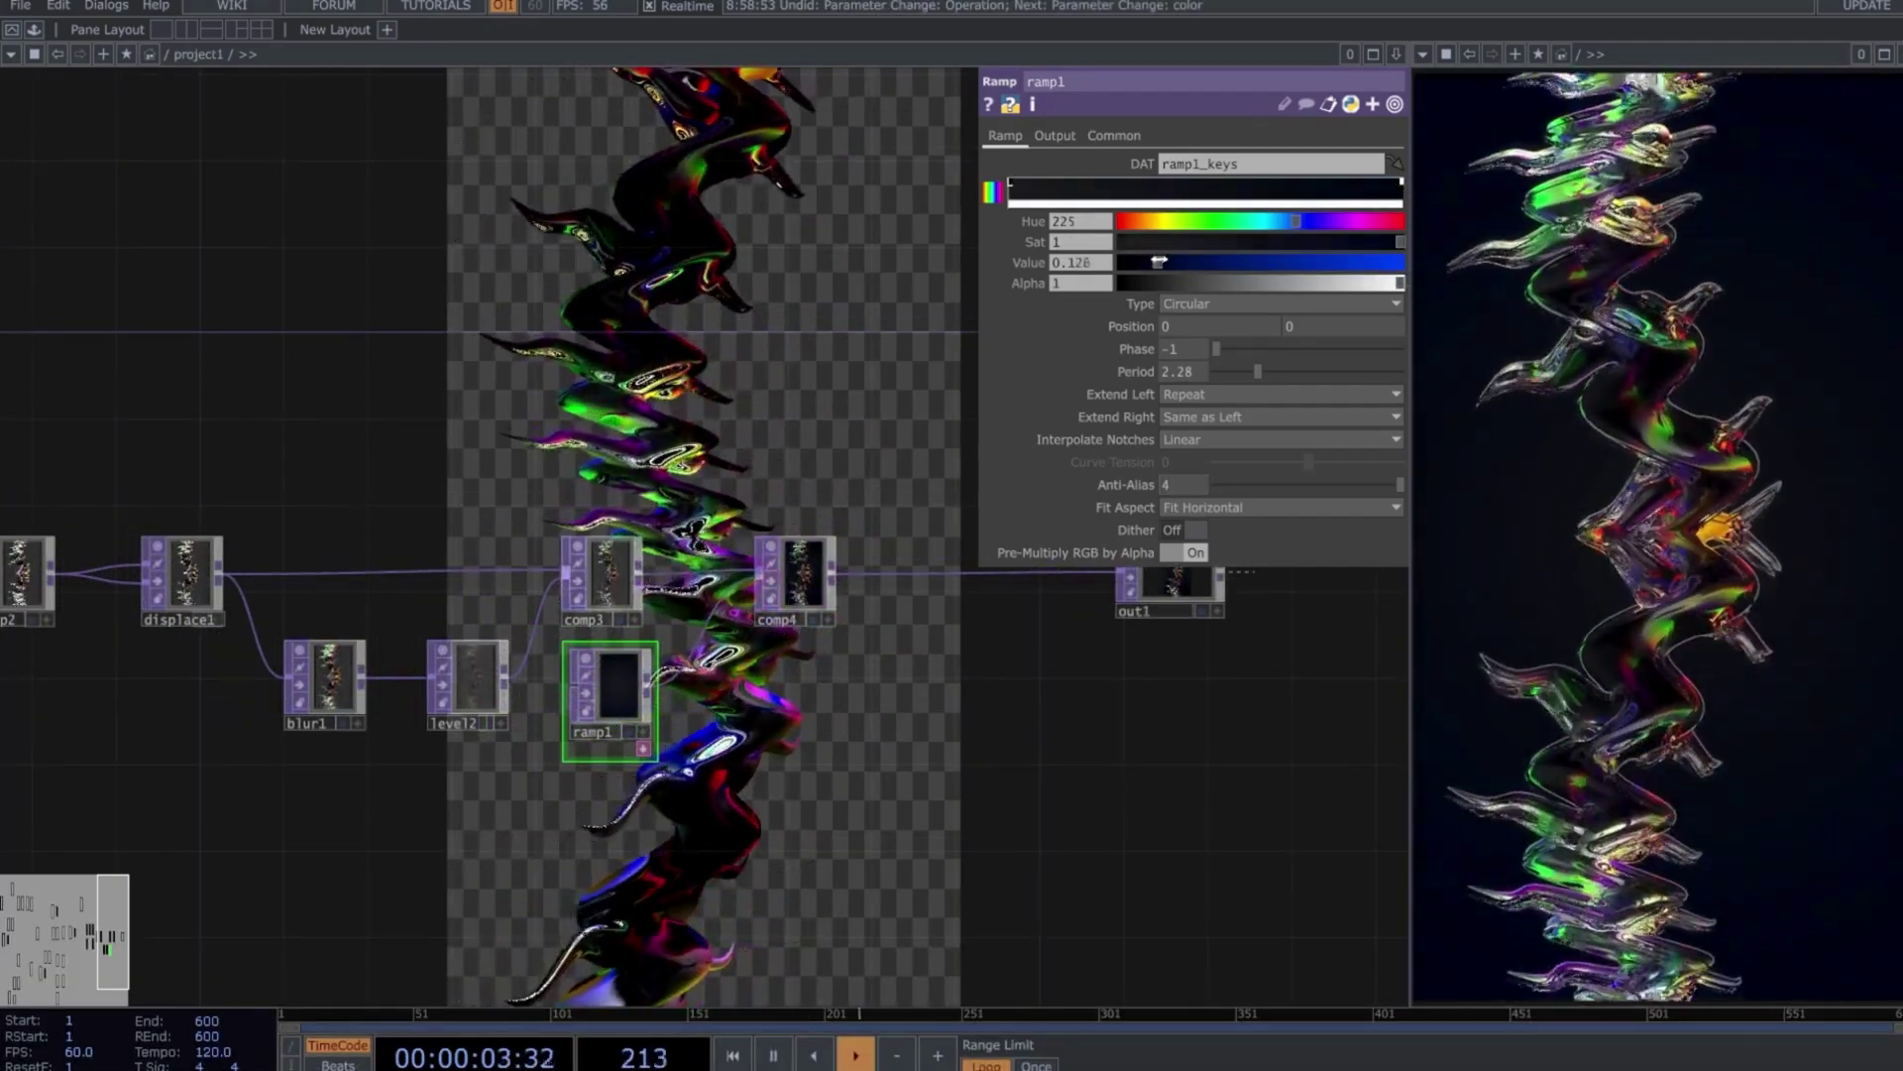
drag(1142, 261, 1168, 261)
click(1012, 183)
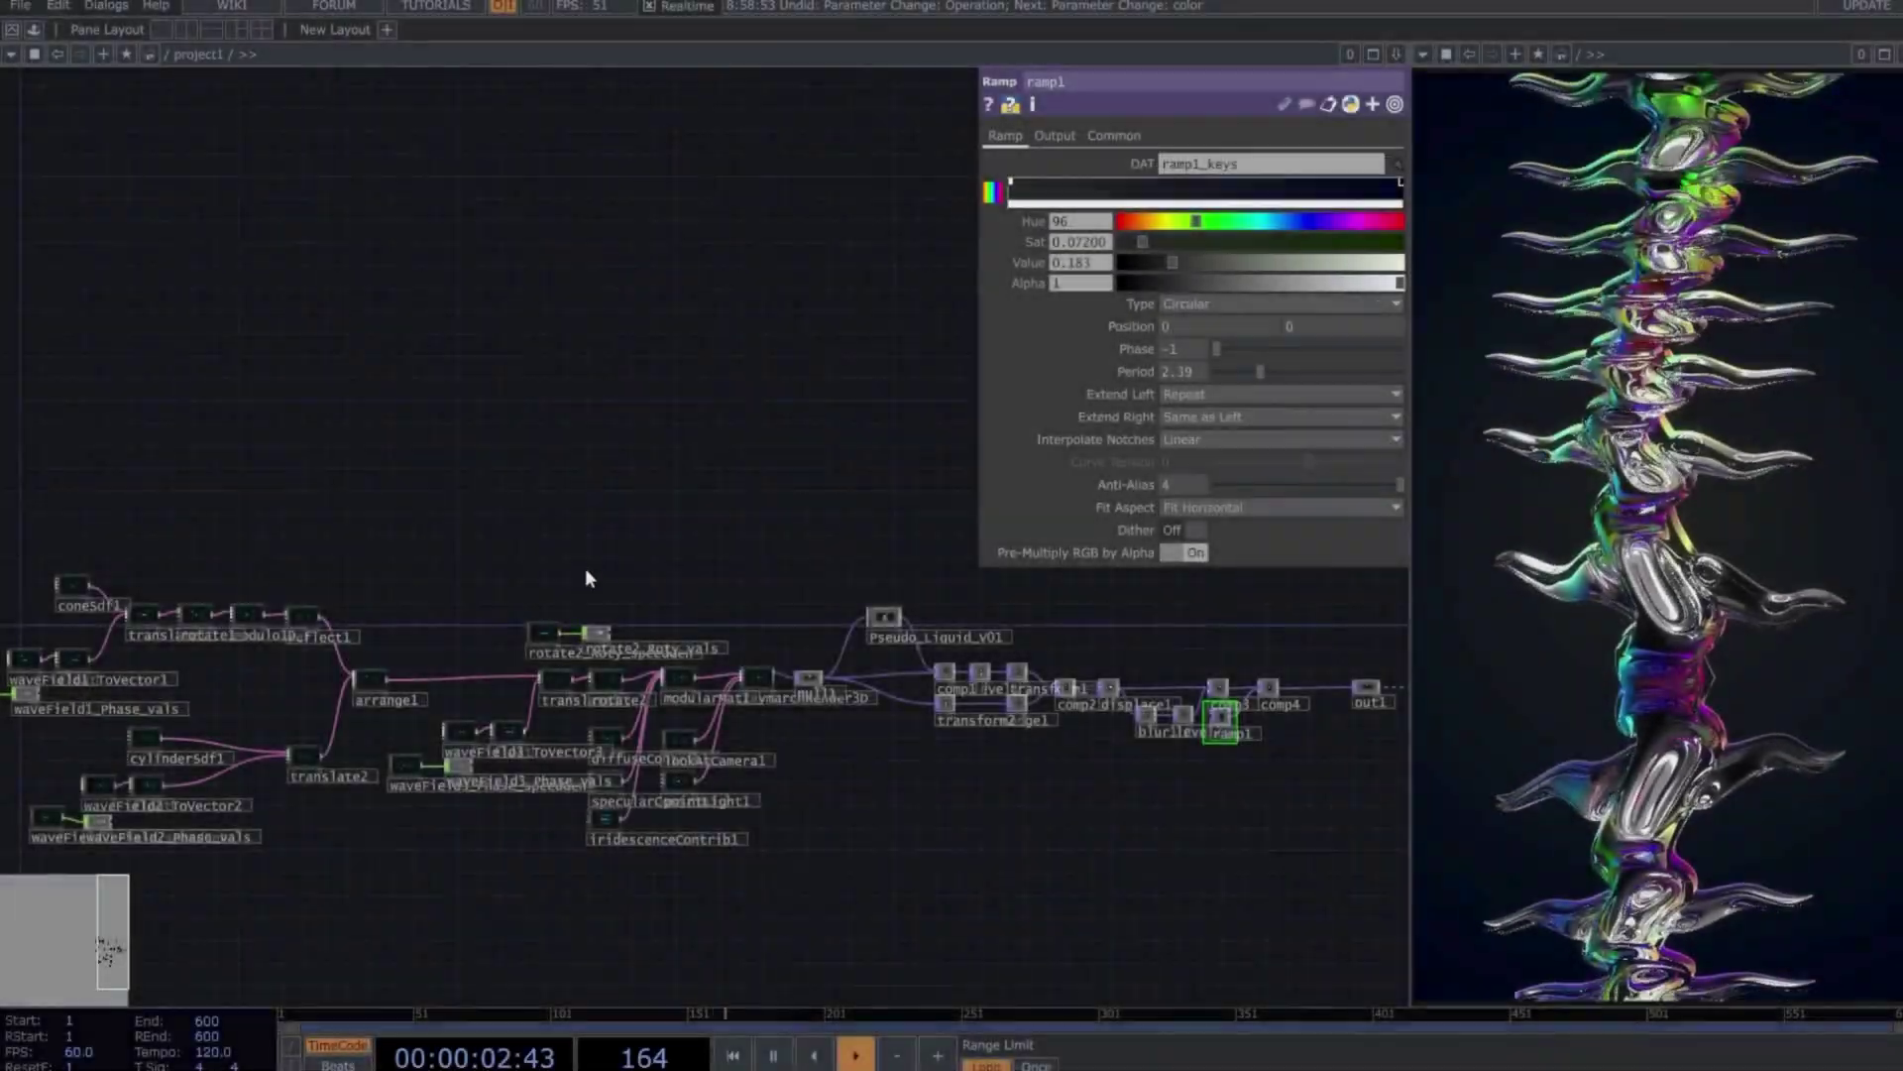
Tune waveField2's period to 0.7 and waveField1's period to 0.68
scroll(552, 573, up, 10)
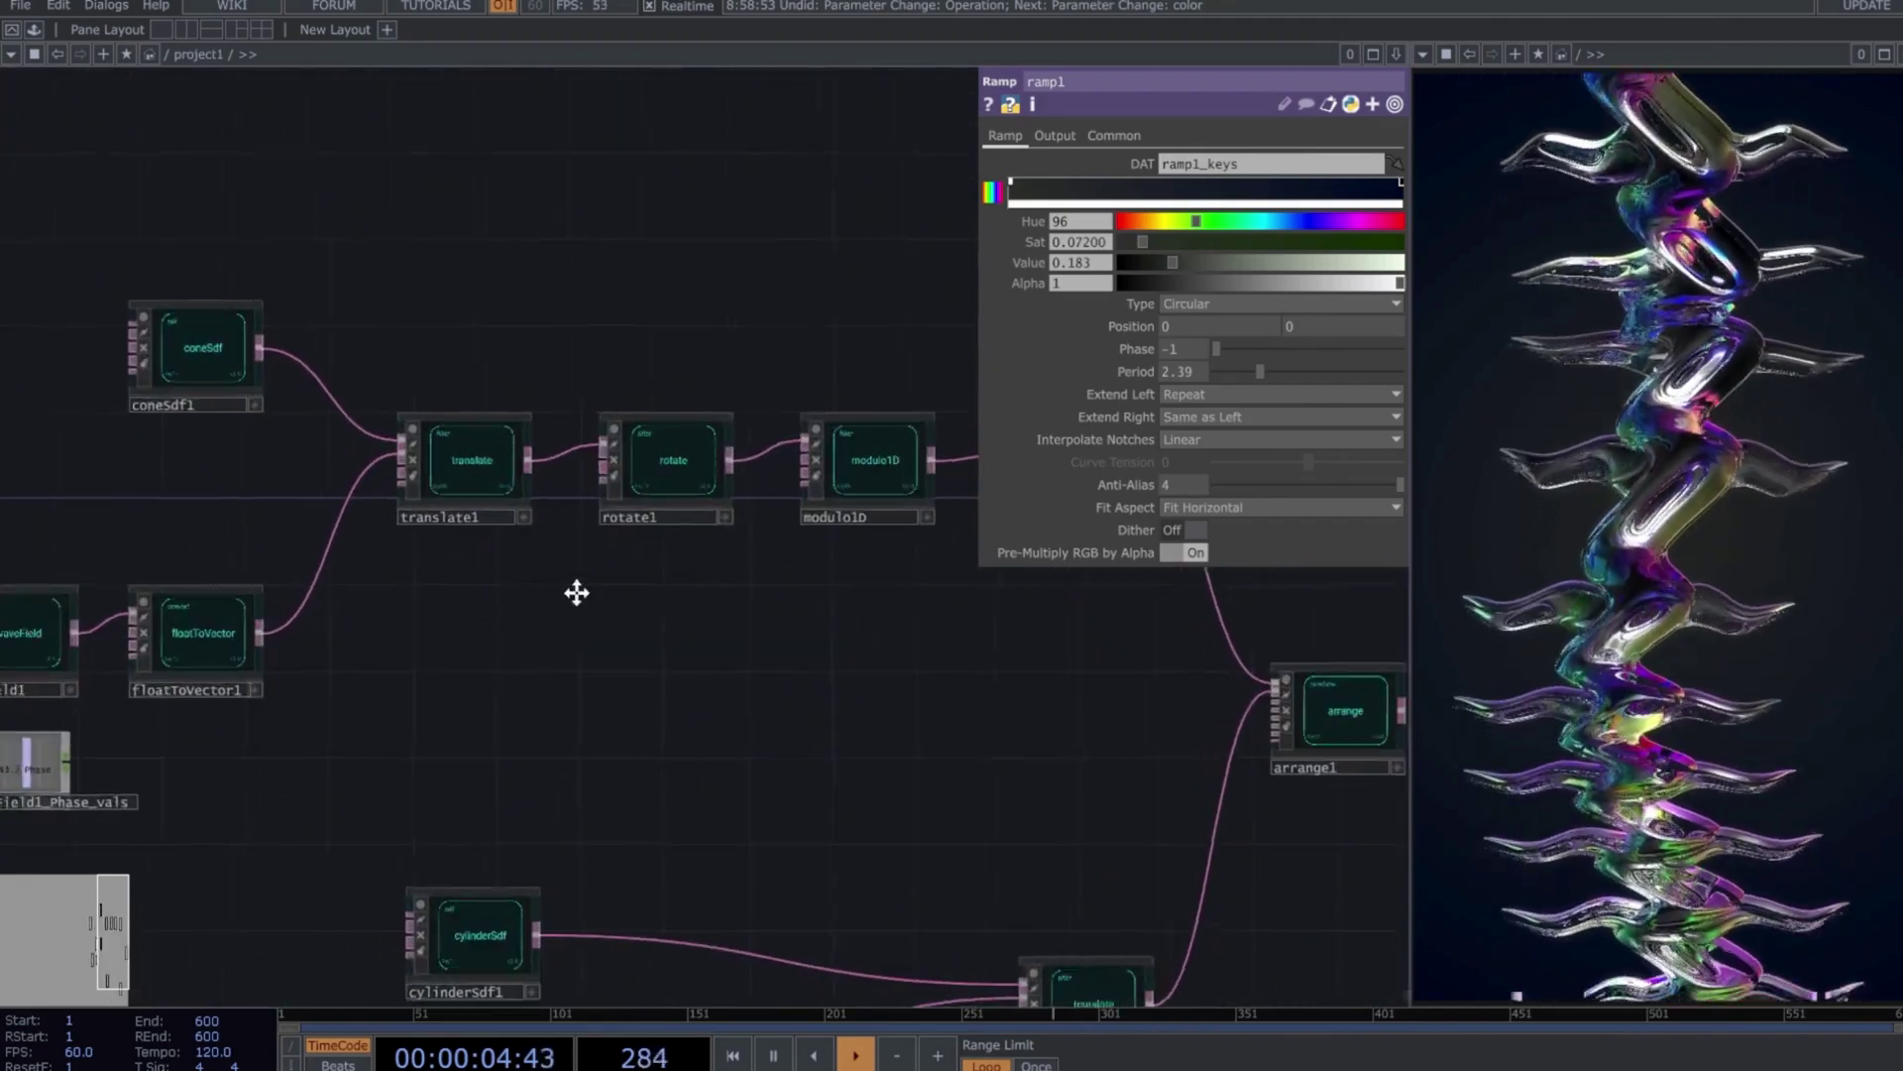
scroll(664, 535, down, 4)
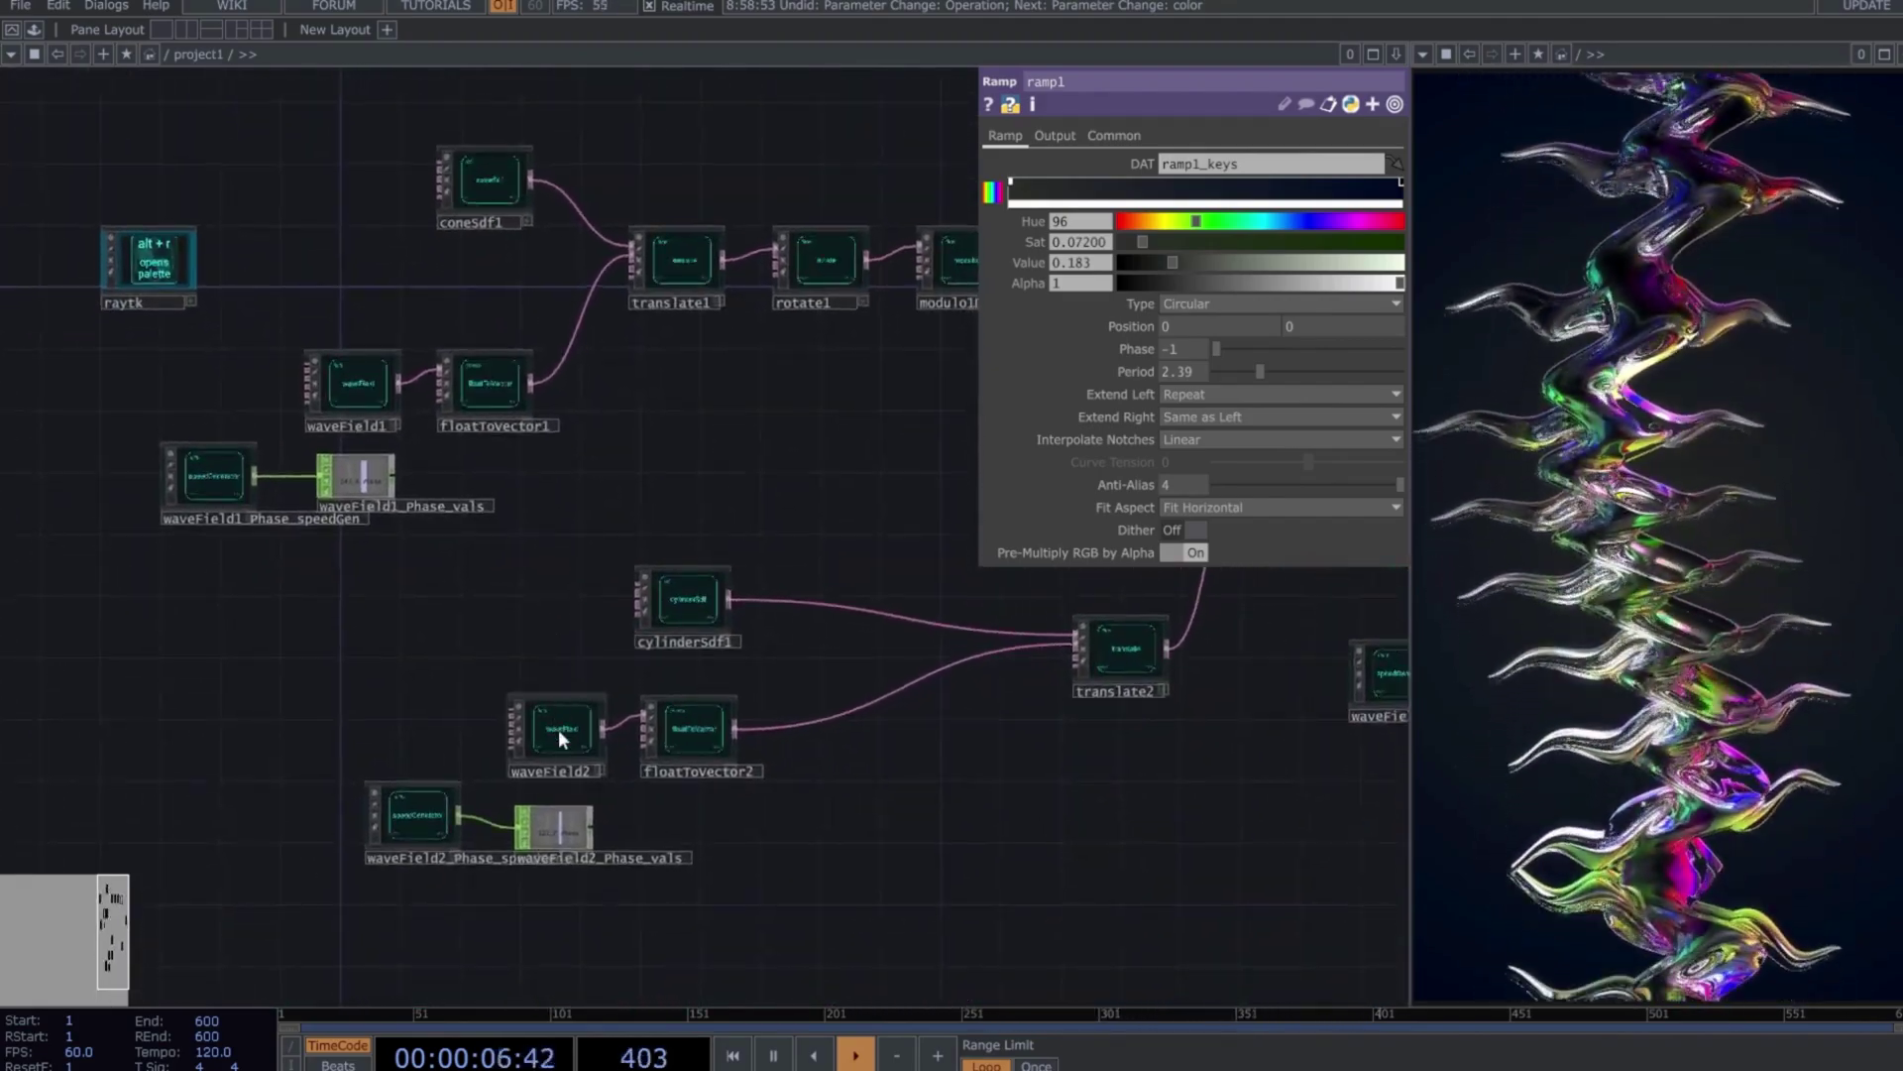
click(557, 729)
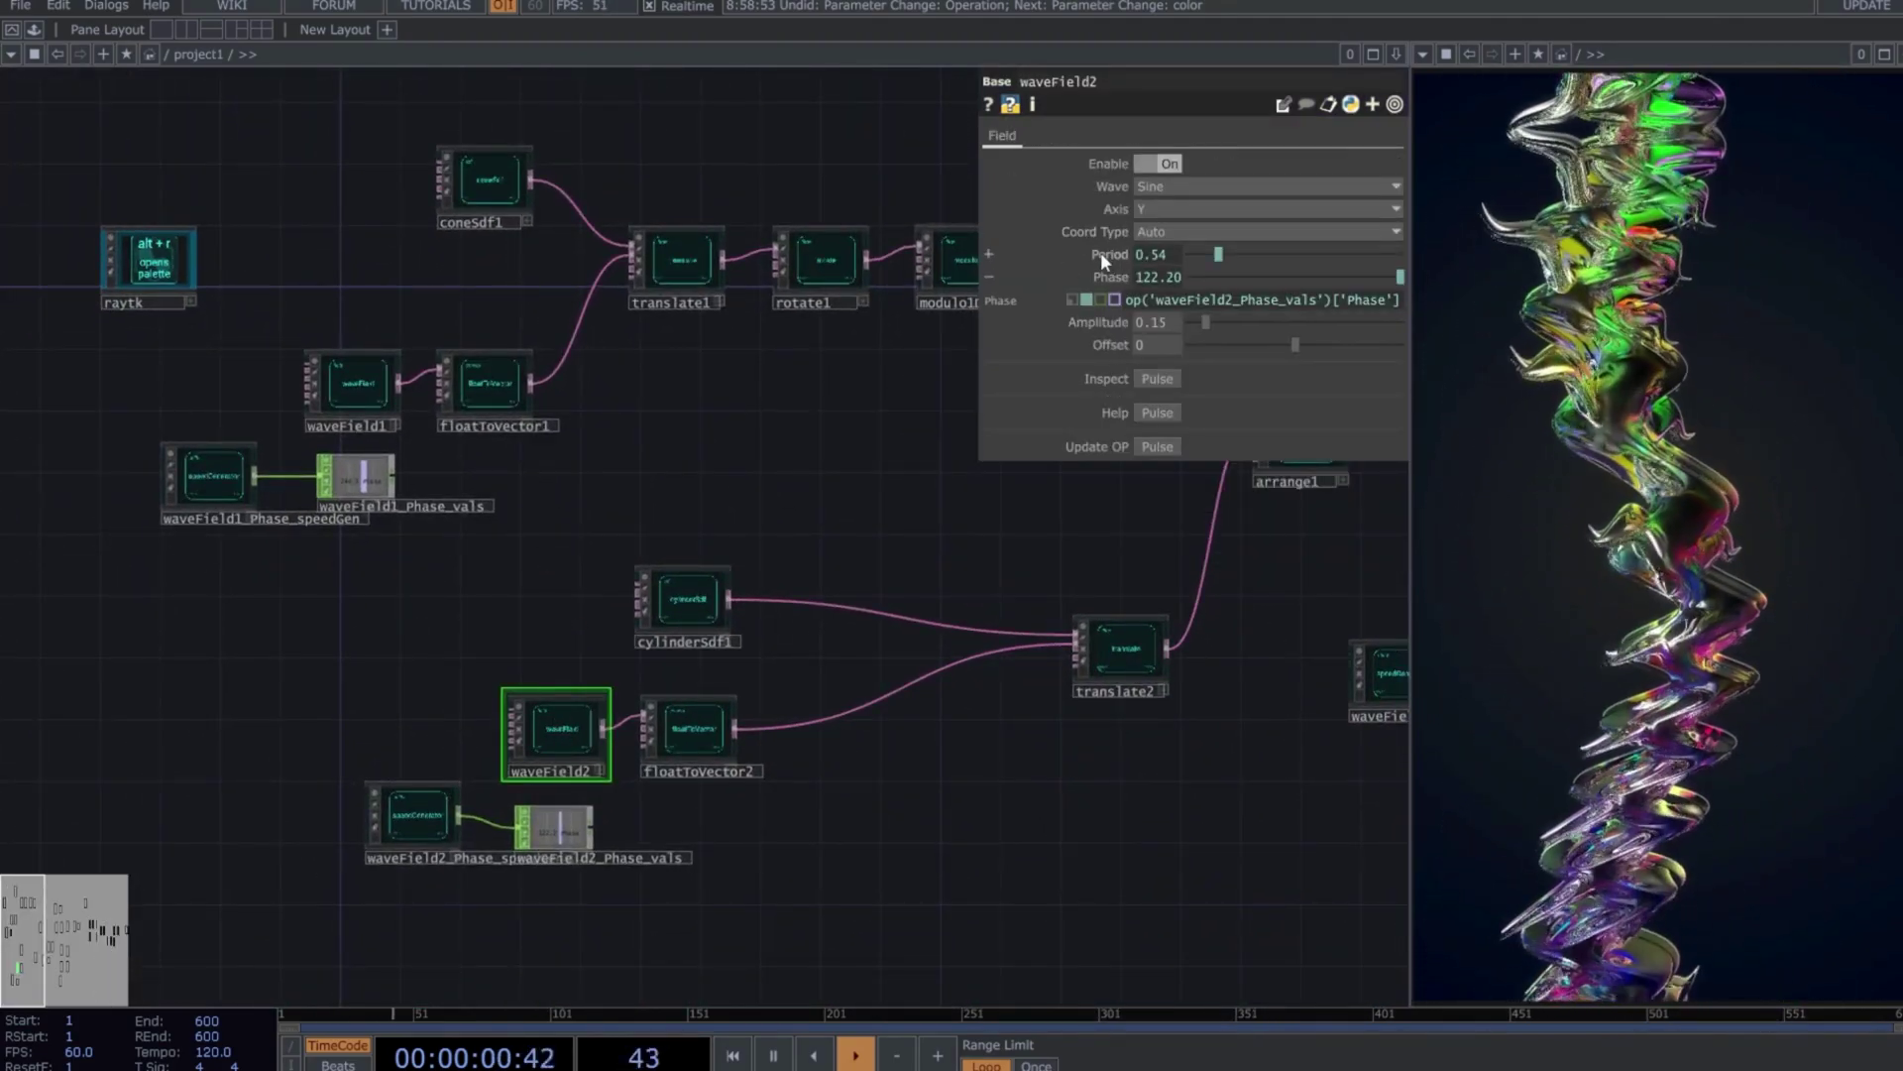
click(1106, 254)
click(1121, 254)
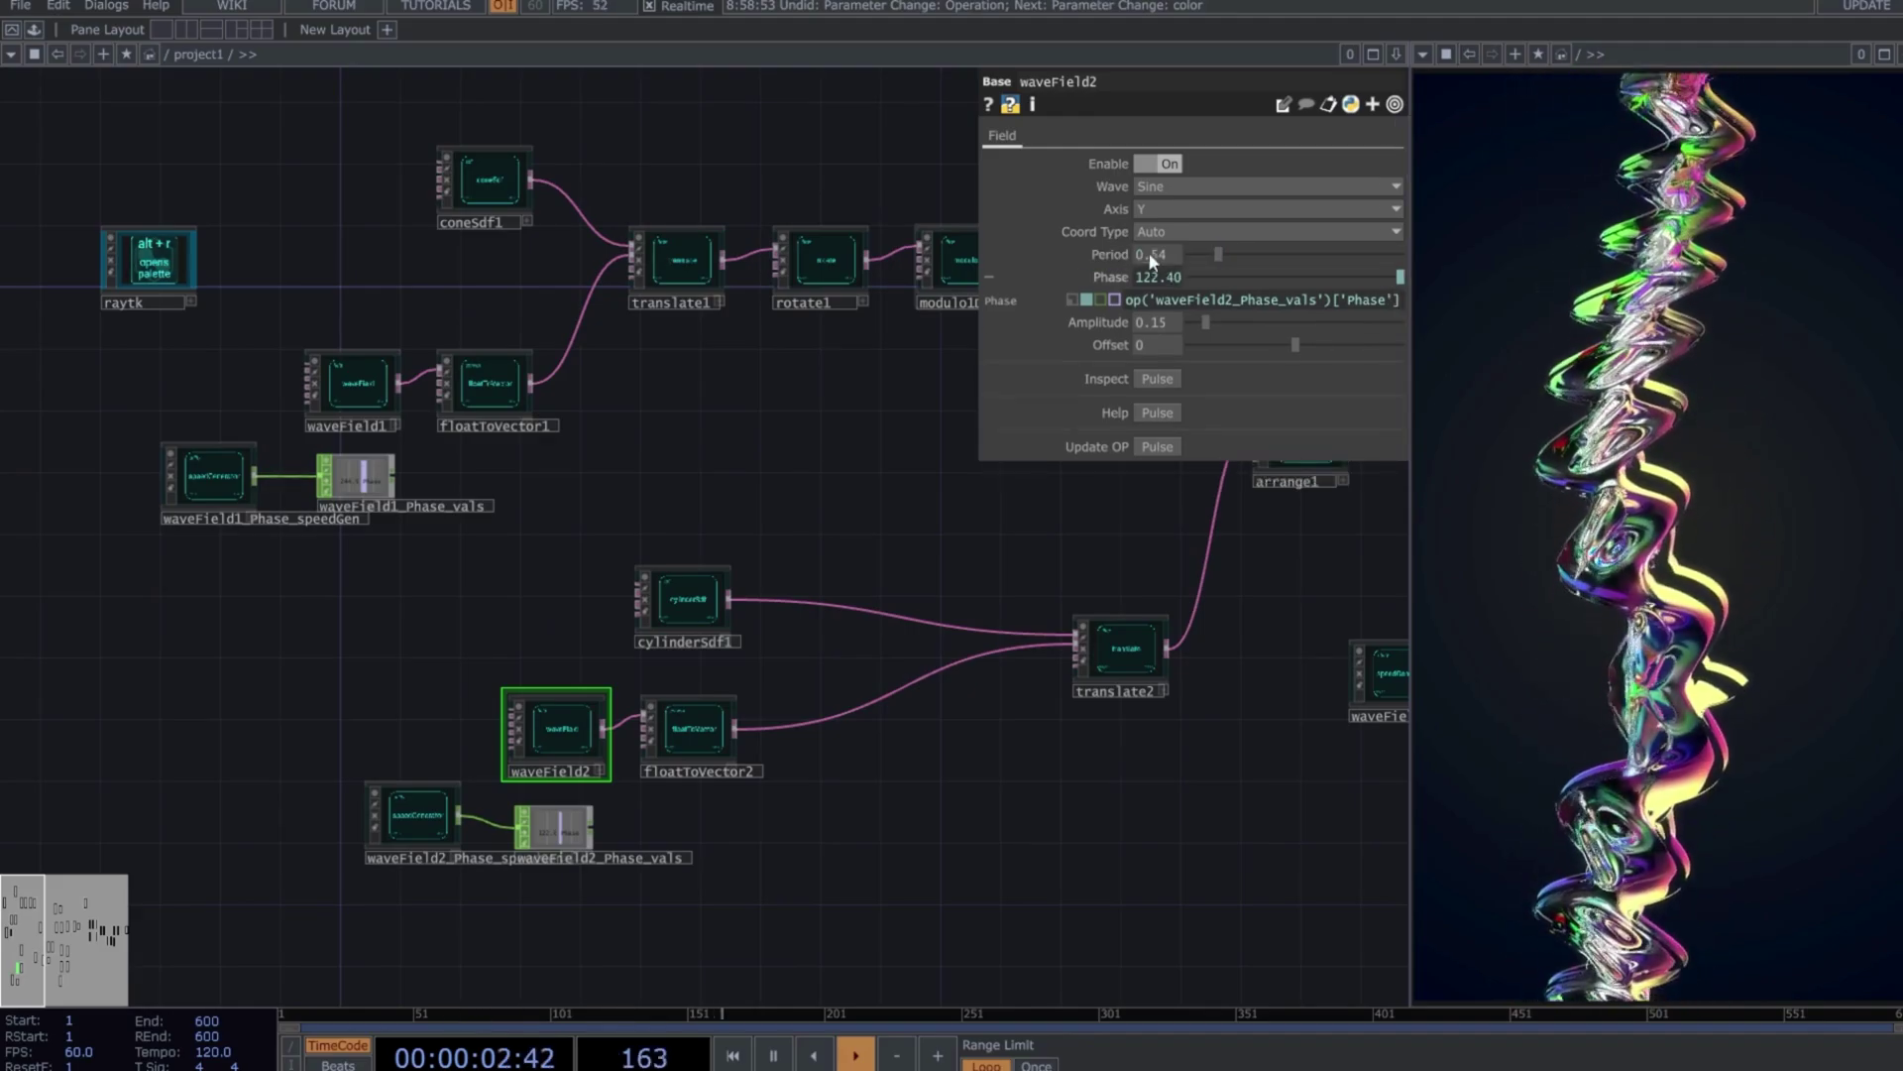
mouse_move(1245, 256)
mouse_down()
mouse_move(1316, 248)
mouse_move(1253, 258)
mouse_up()
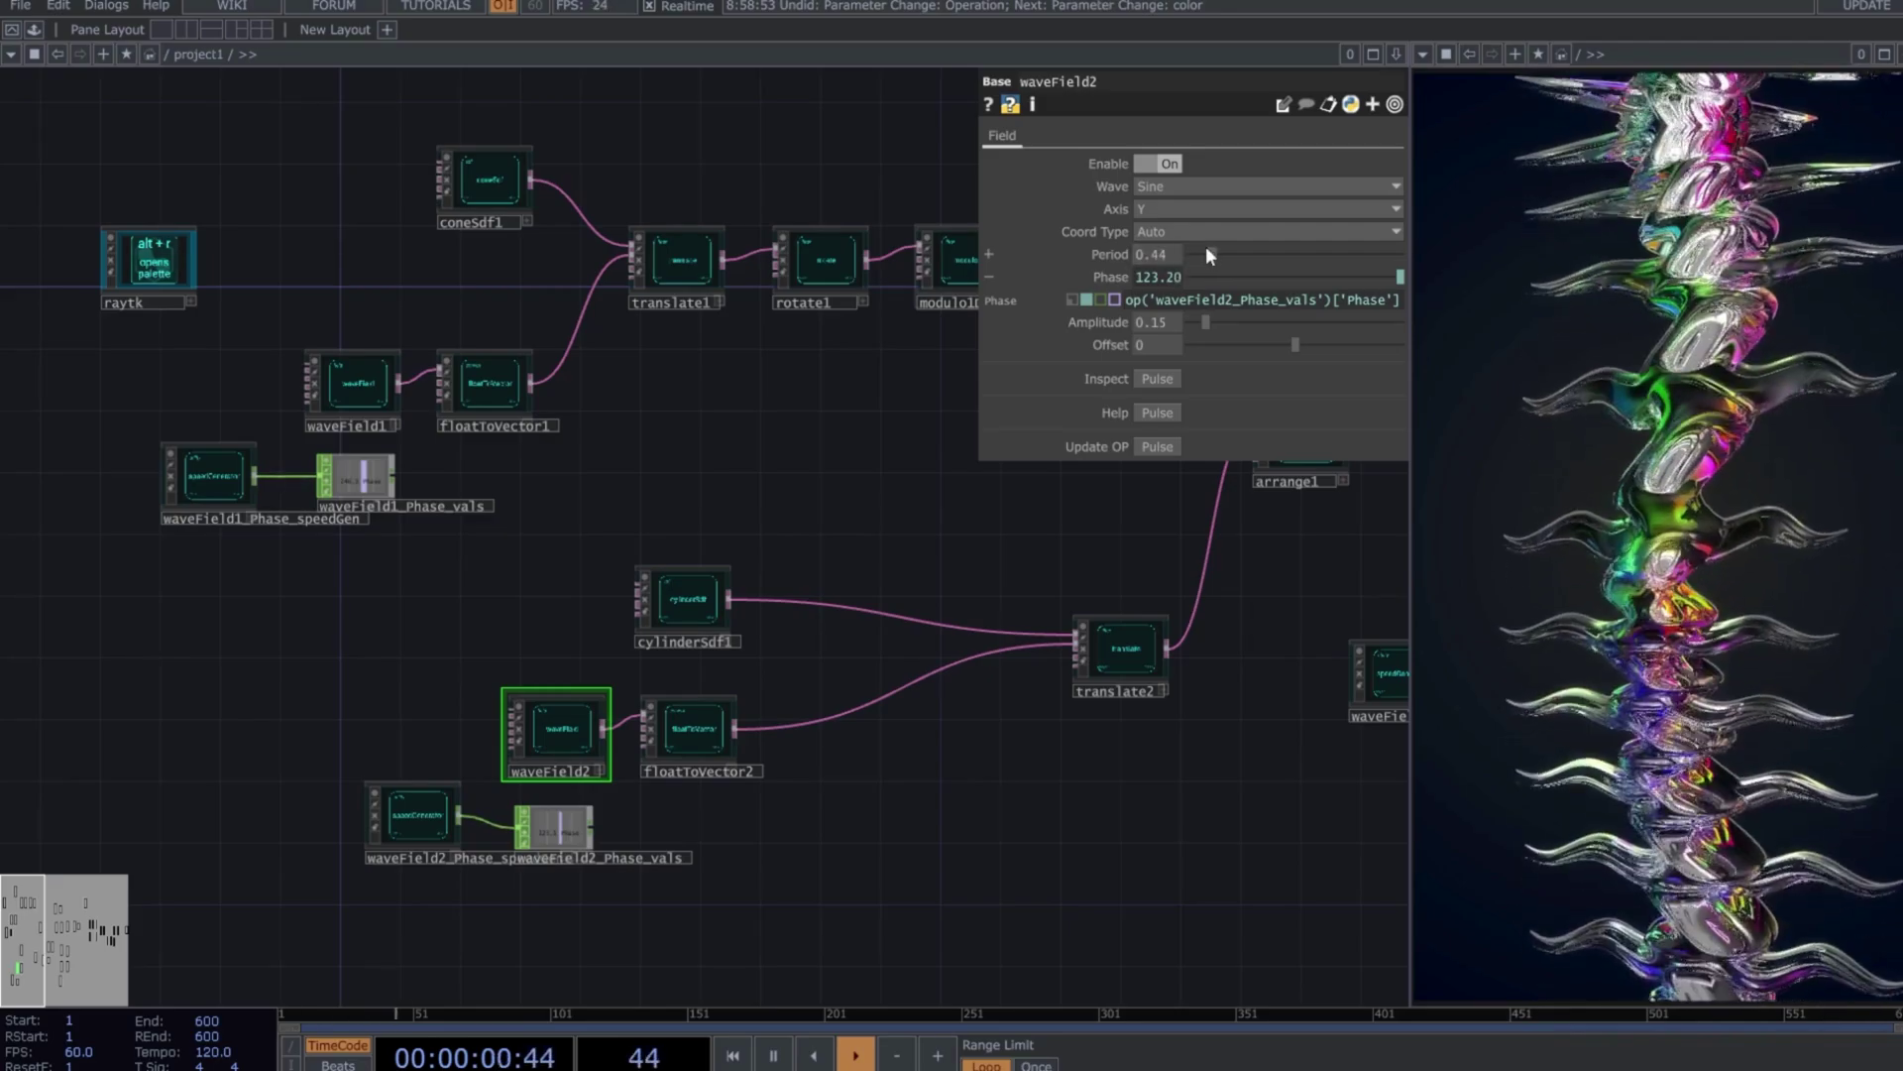
drag(1206, 249, 1203, 249)
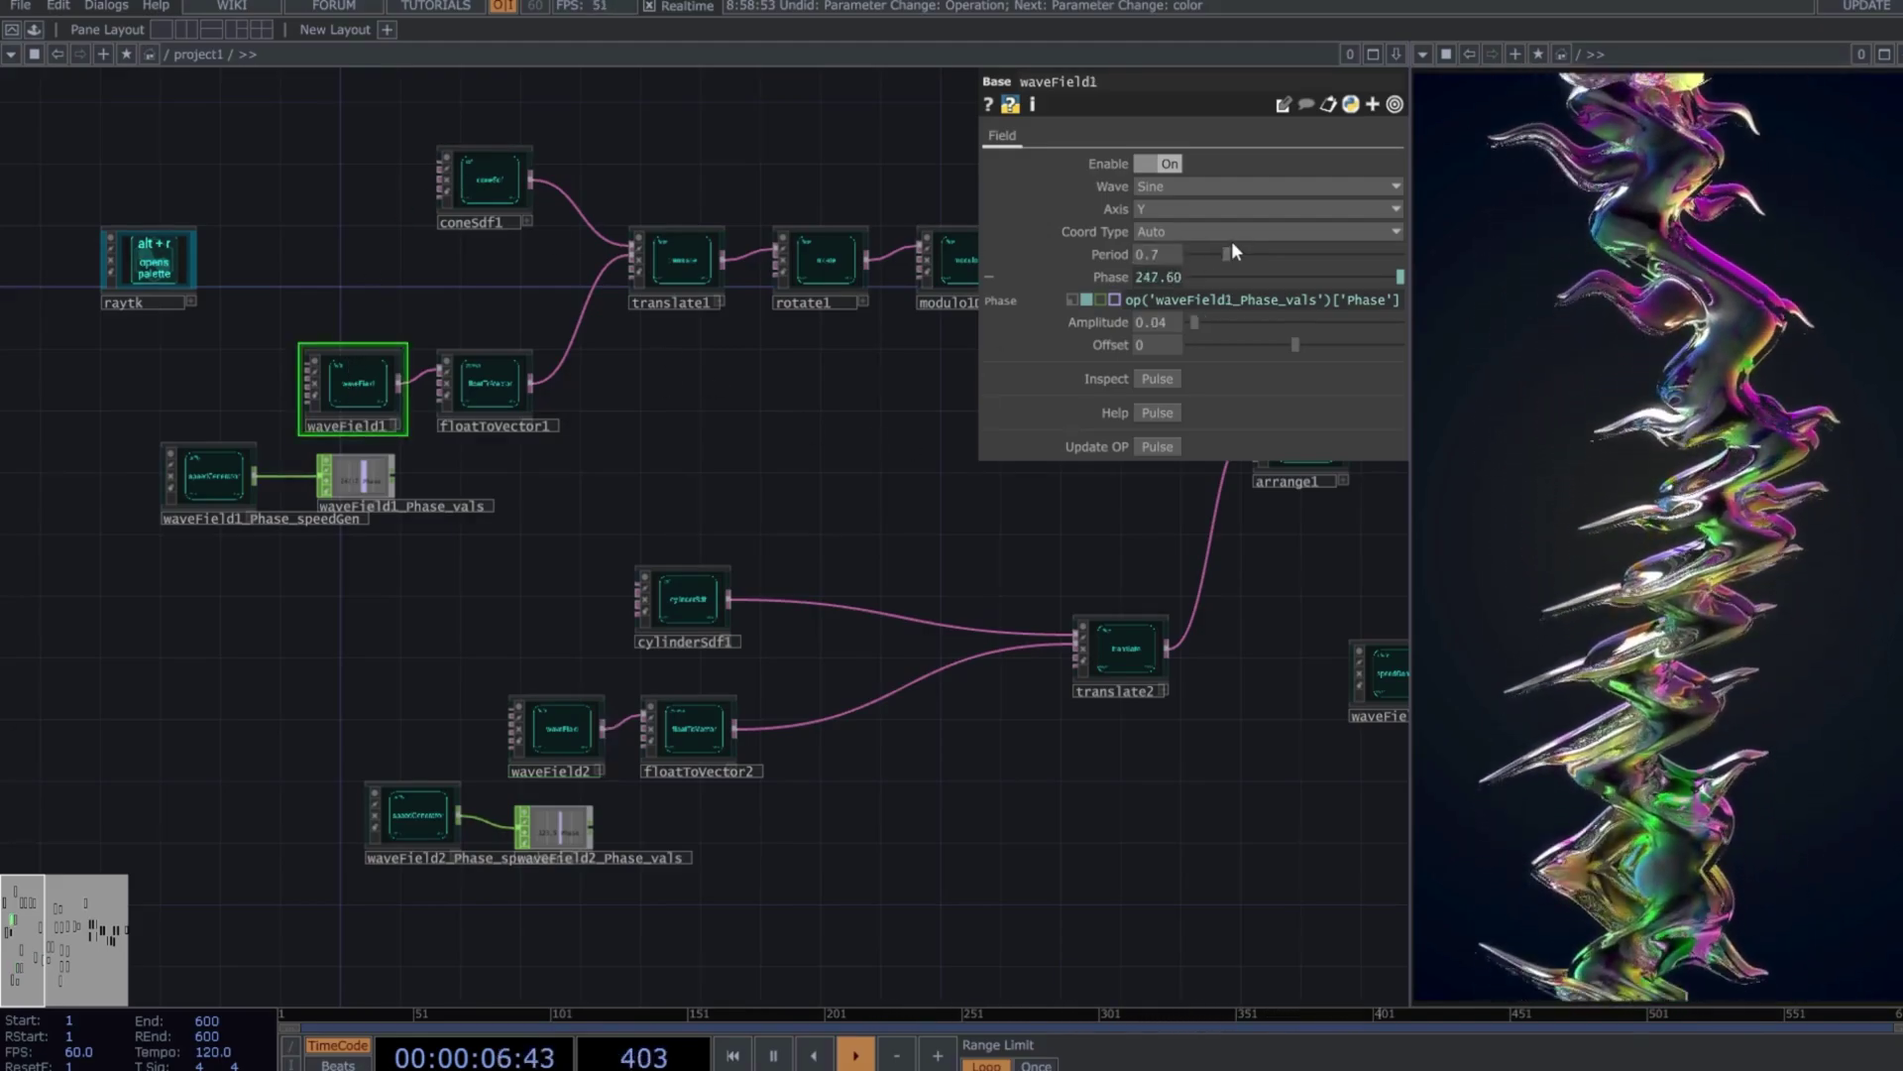
drag(1224, 252, 1249, 260)
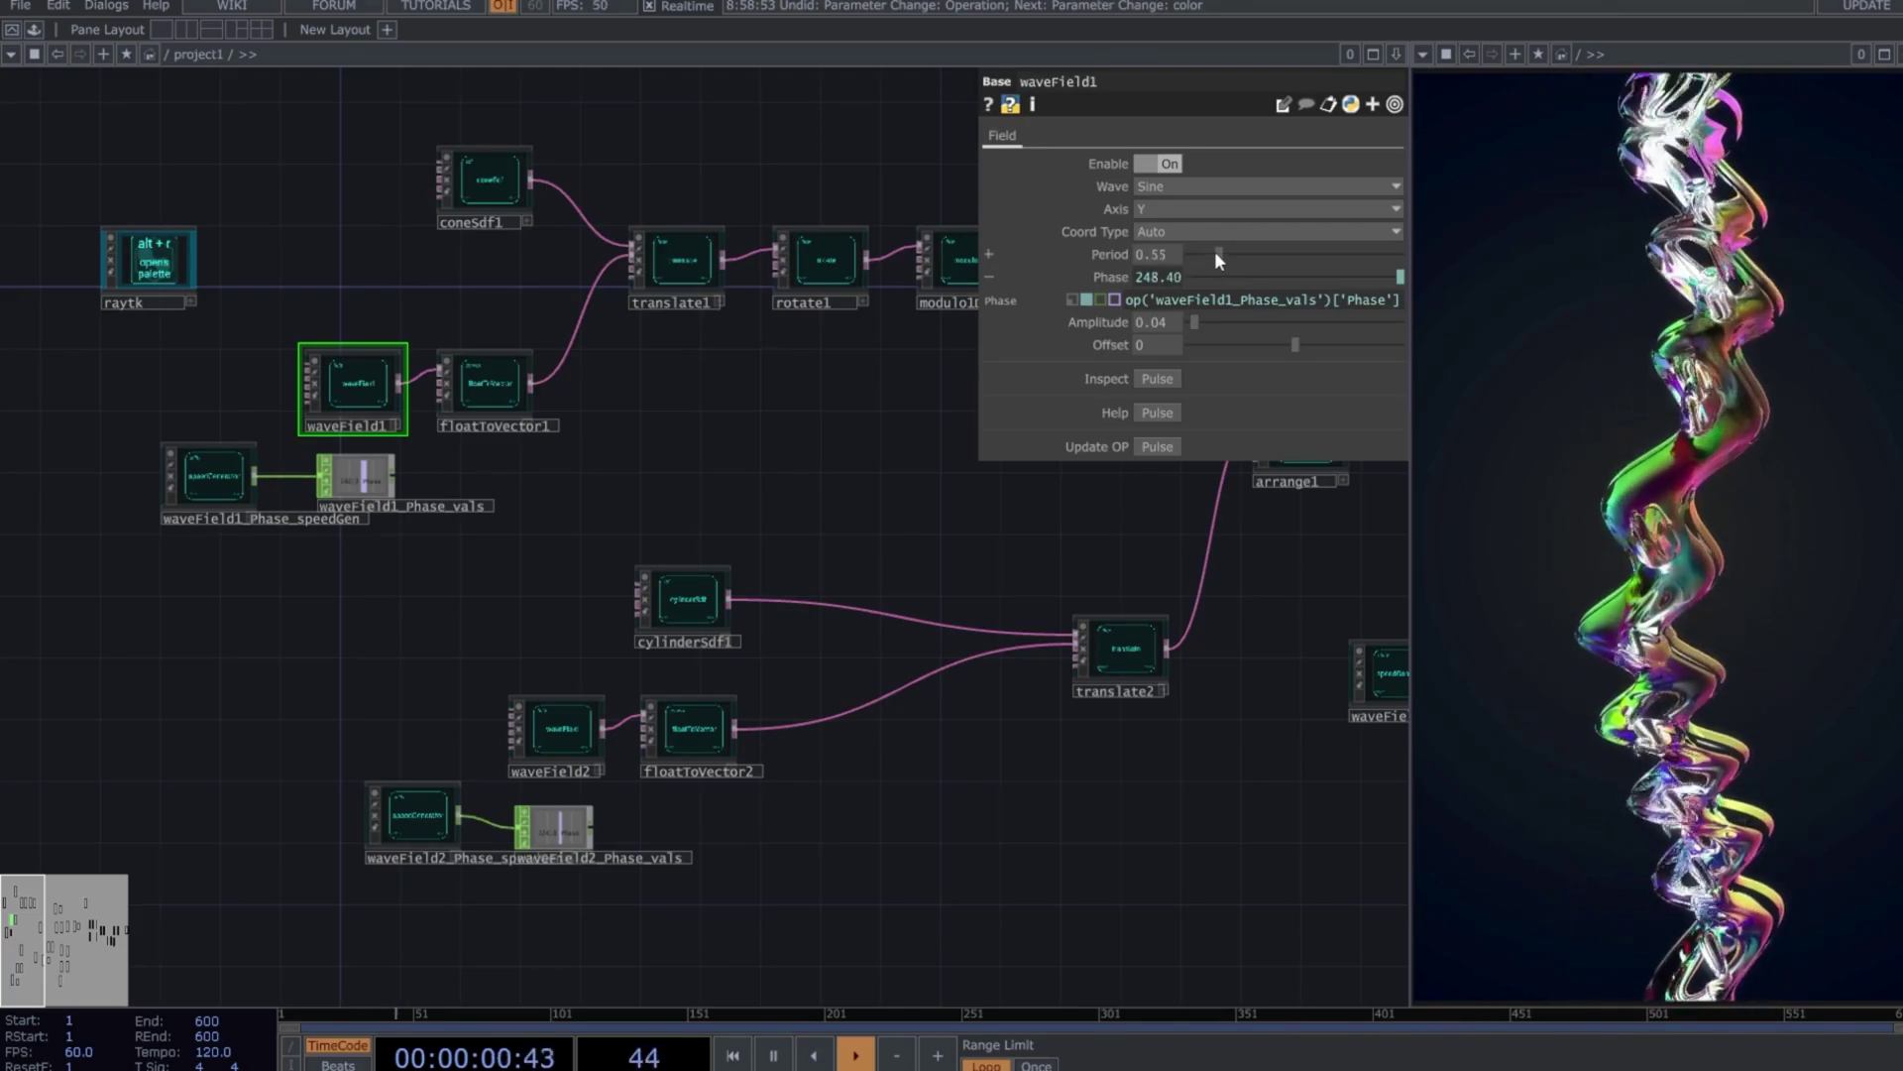
drag(1227, 247, 1214, 248)
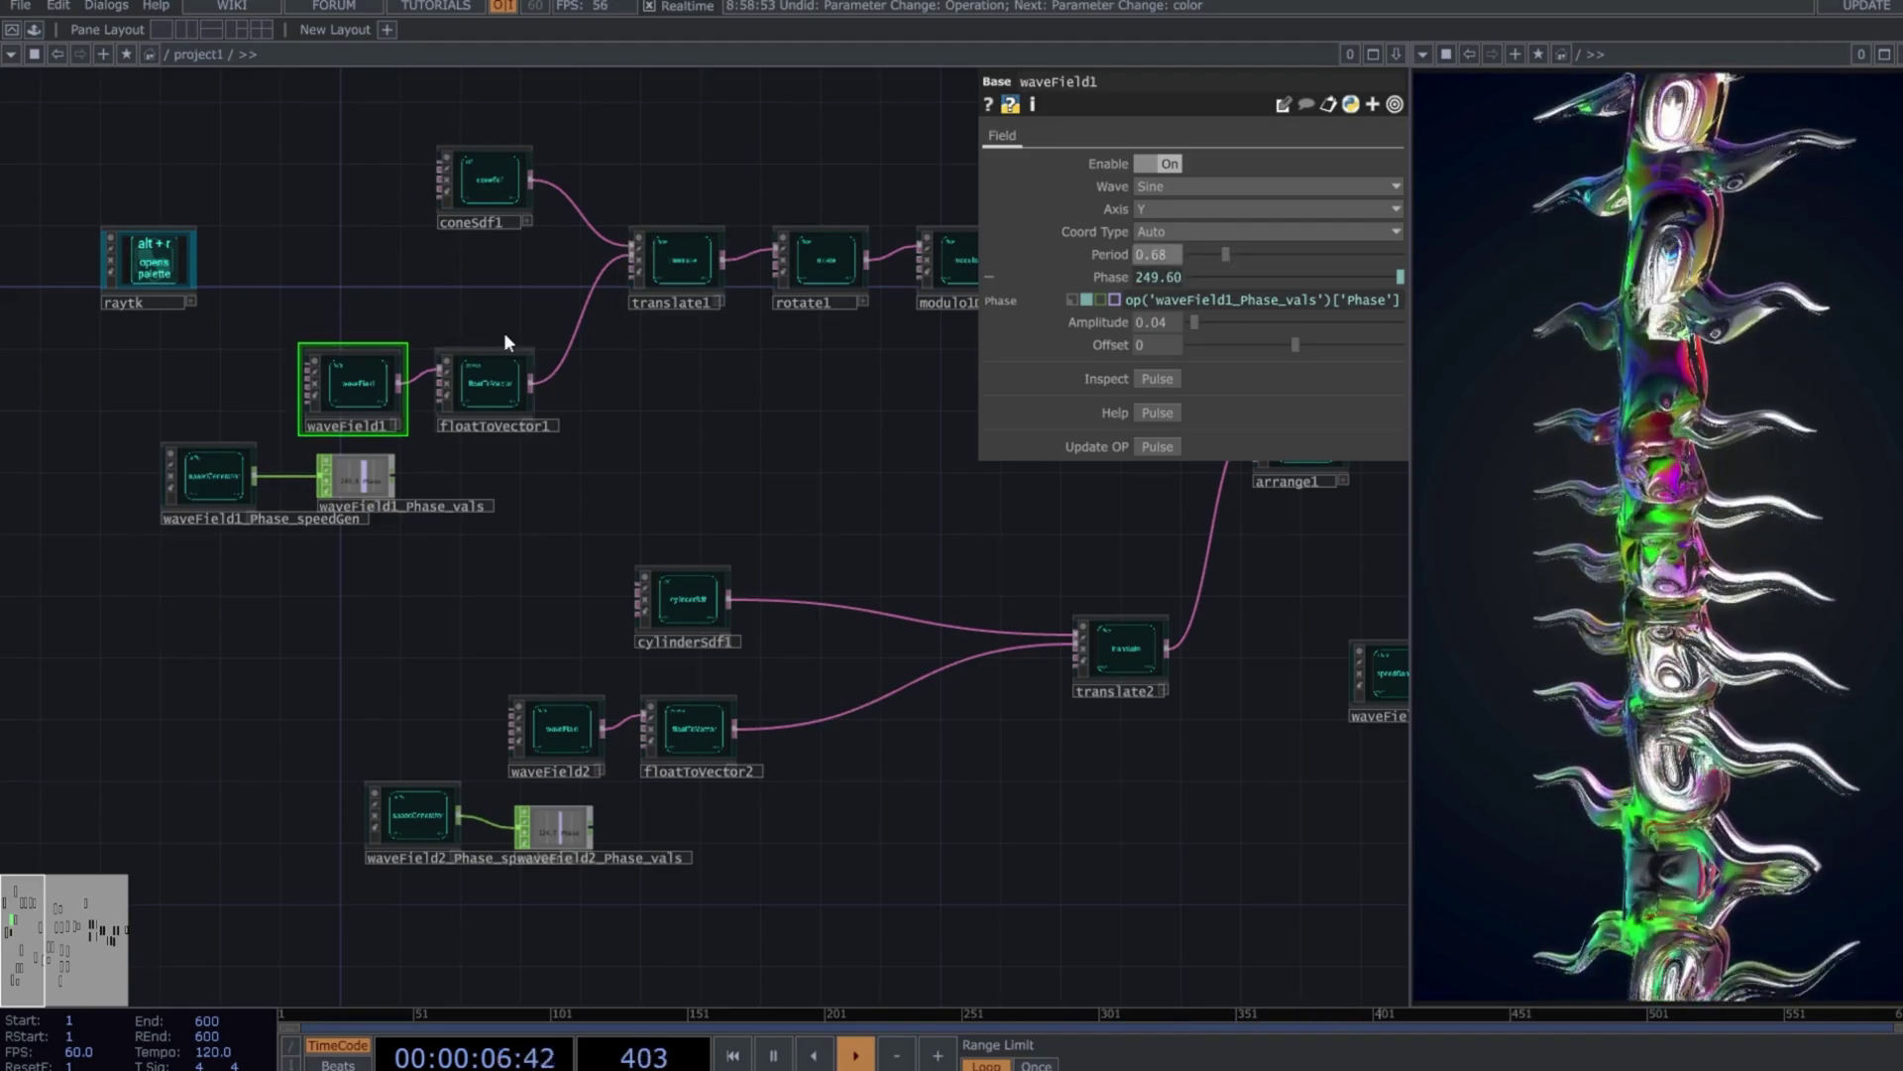
Give coneSdf1 height 1.45 and radius 0.185, and cylinderSdf1 radius 0.4
click(502, 175)
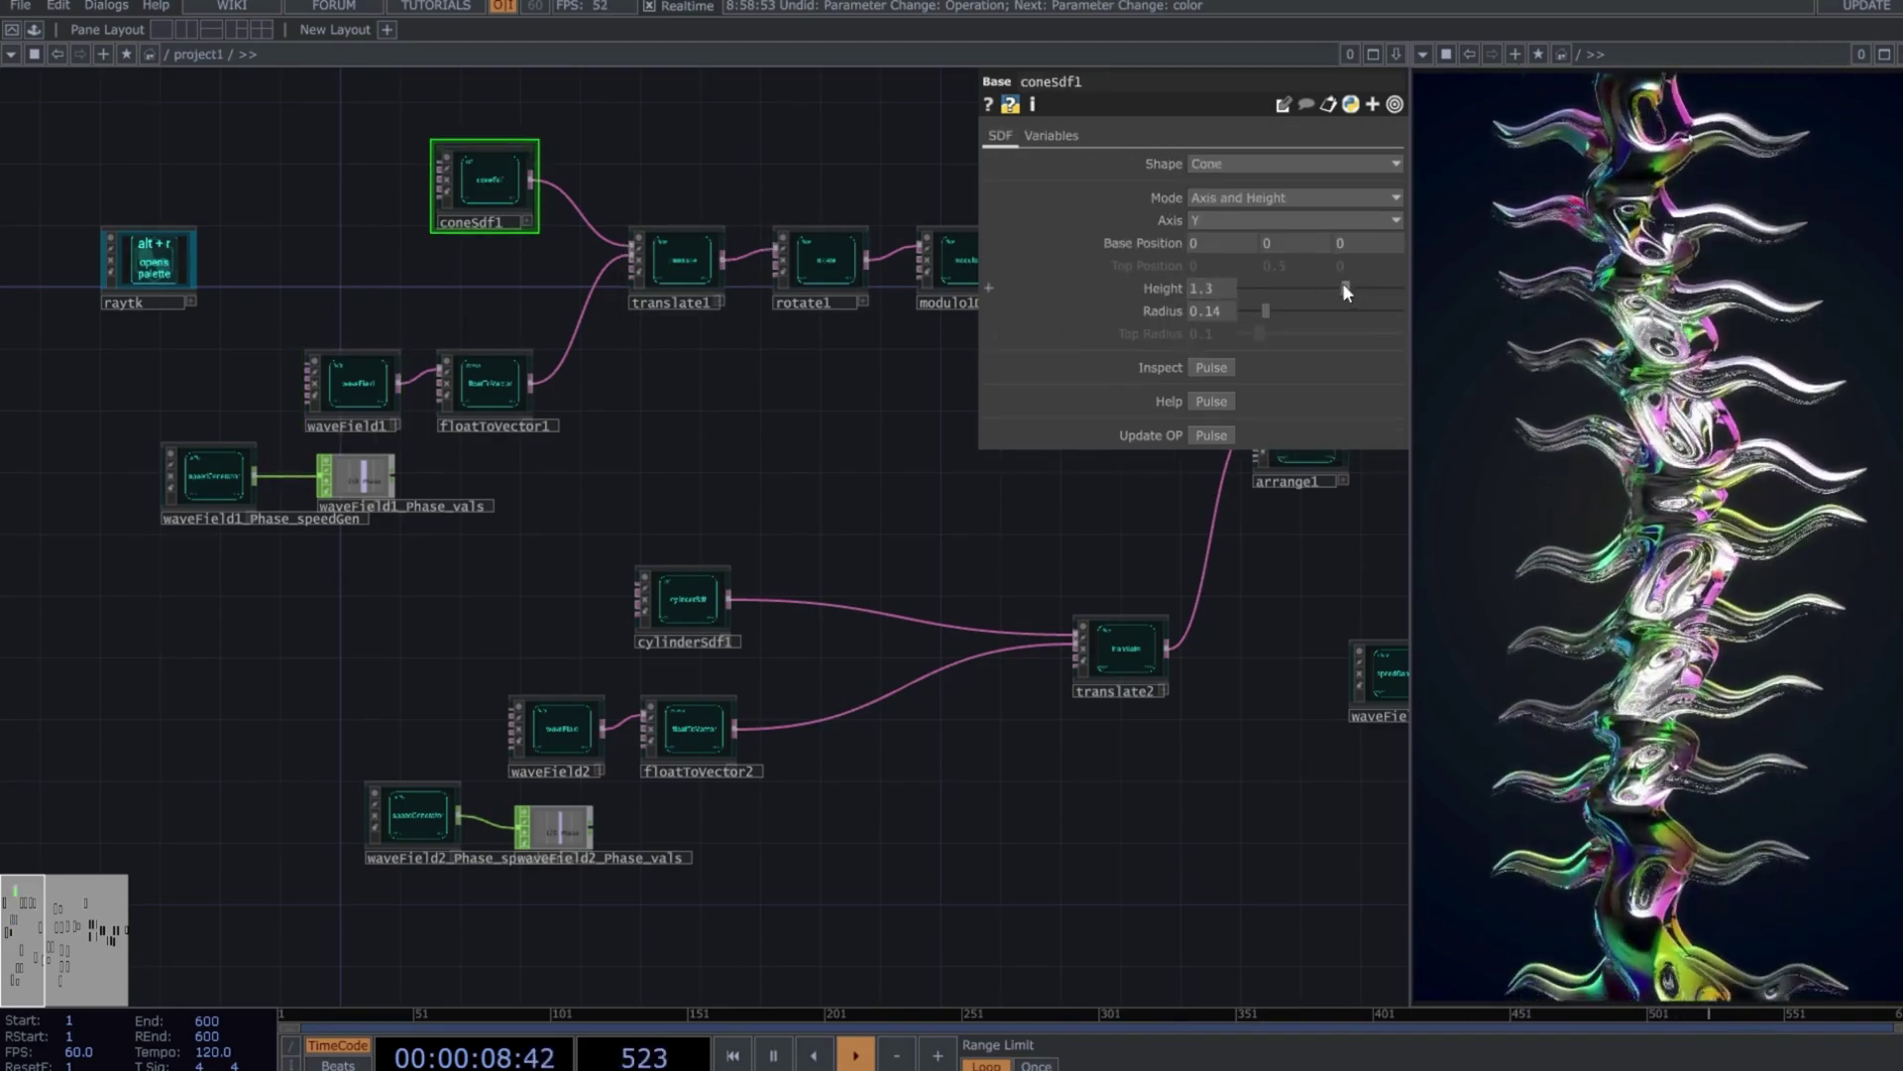
mouse_move(1371, 287)
mouse_down()
mouse_move(1264, 304)
mouse_move(1358, 286)
mouse_up()
drag(779, 468, 591, 454)
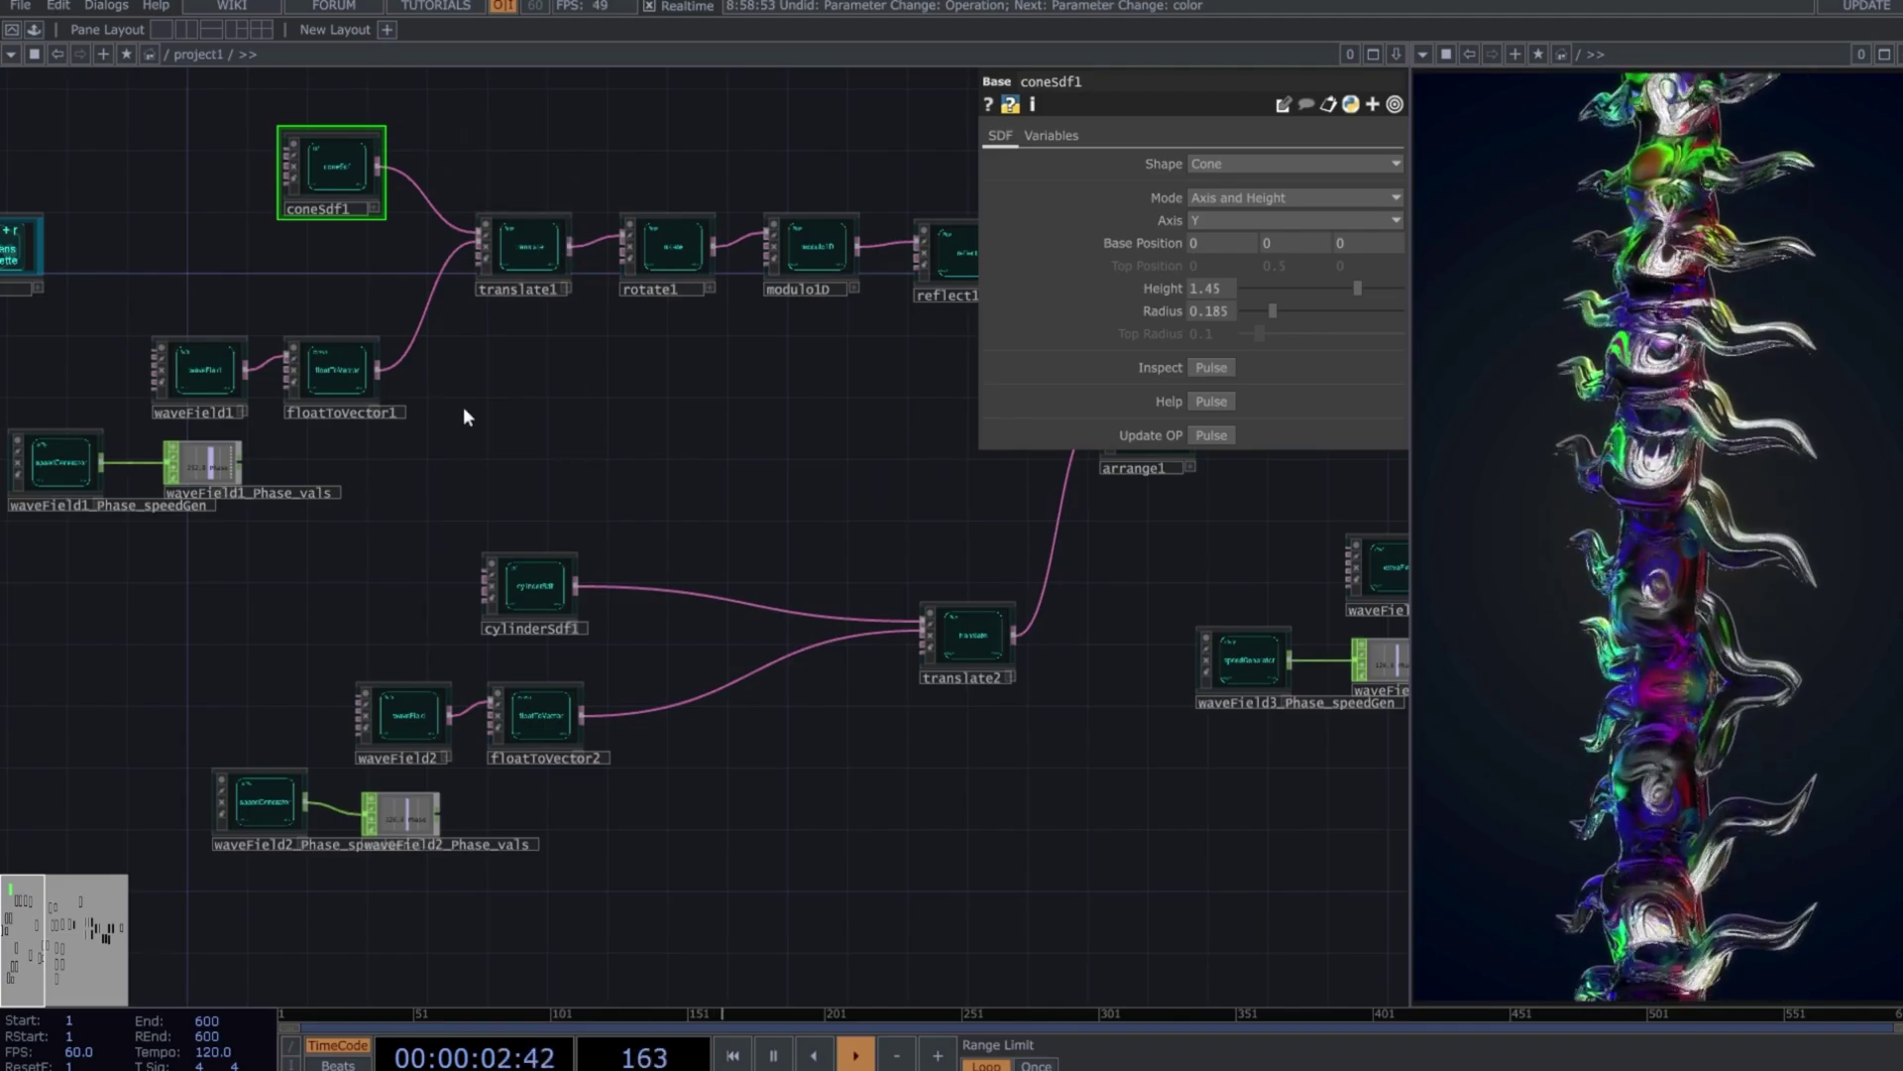
click(534, 585)
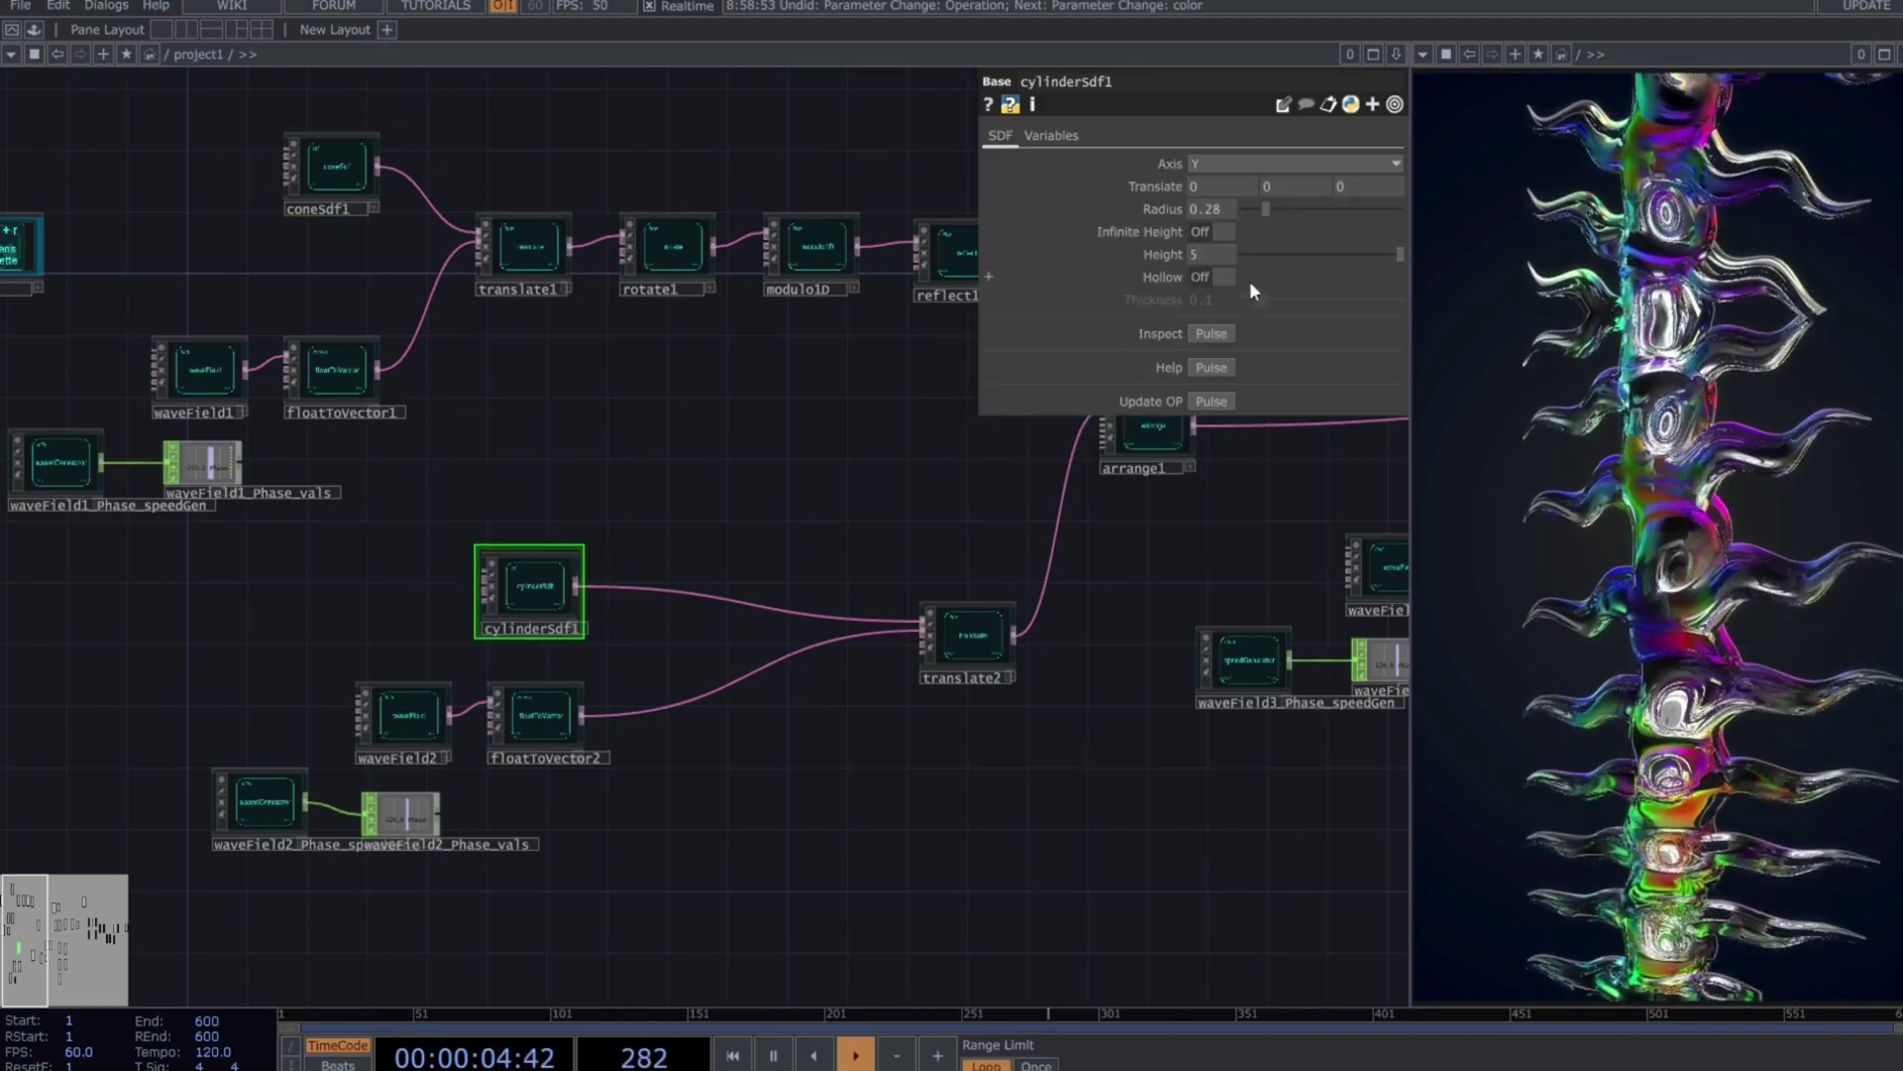
mouse_move(1305, 206)
mouse_down()
mouse_move(1251, 206)
mouse_move(1275, 205)
mouse_up()
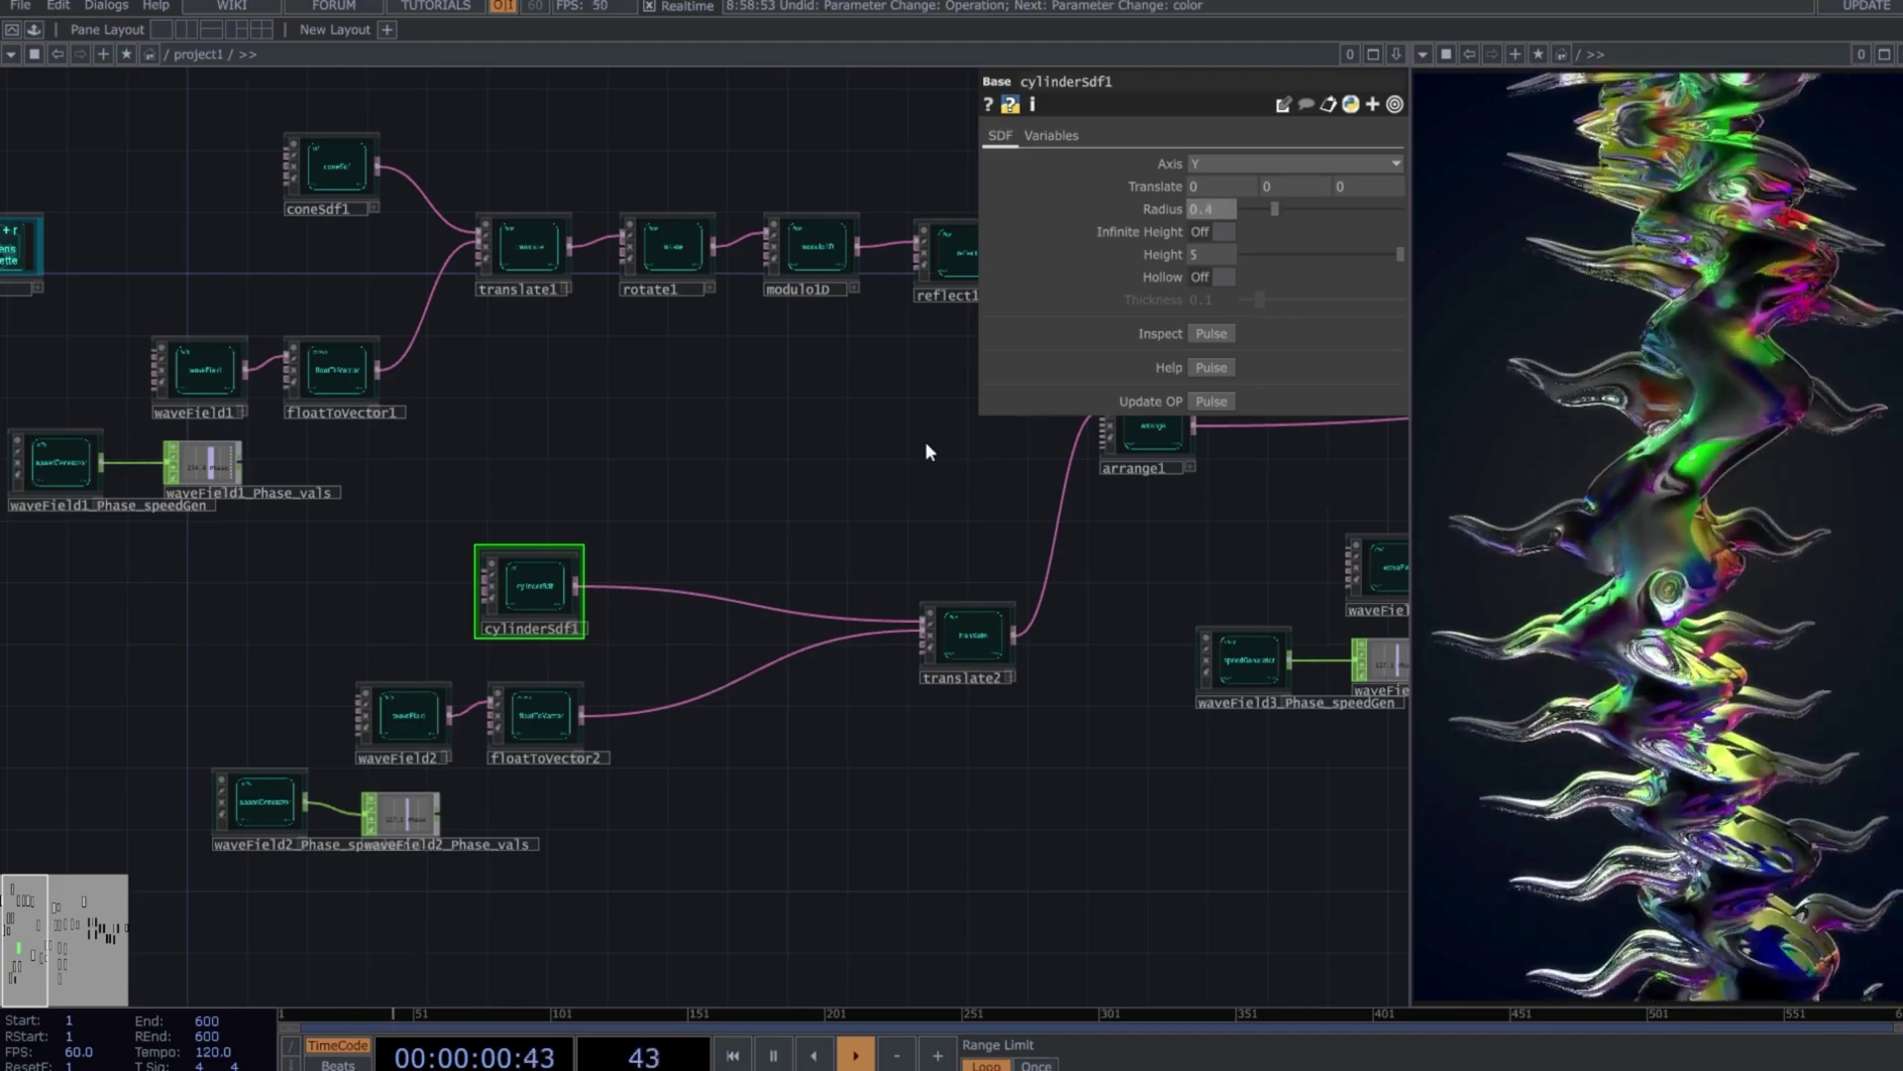
scroll(924, 446, down, 3)
drag(925, 454, 628, 696)
scroll(628, 696, down, 2)
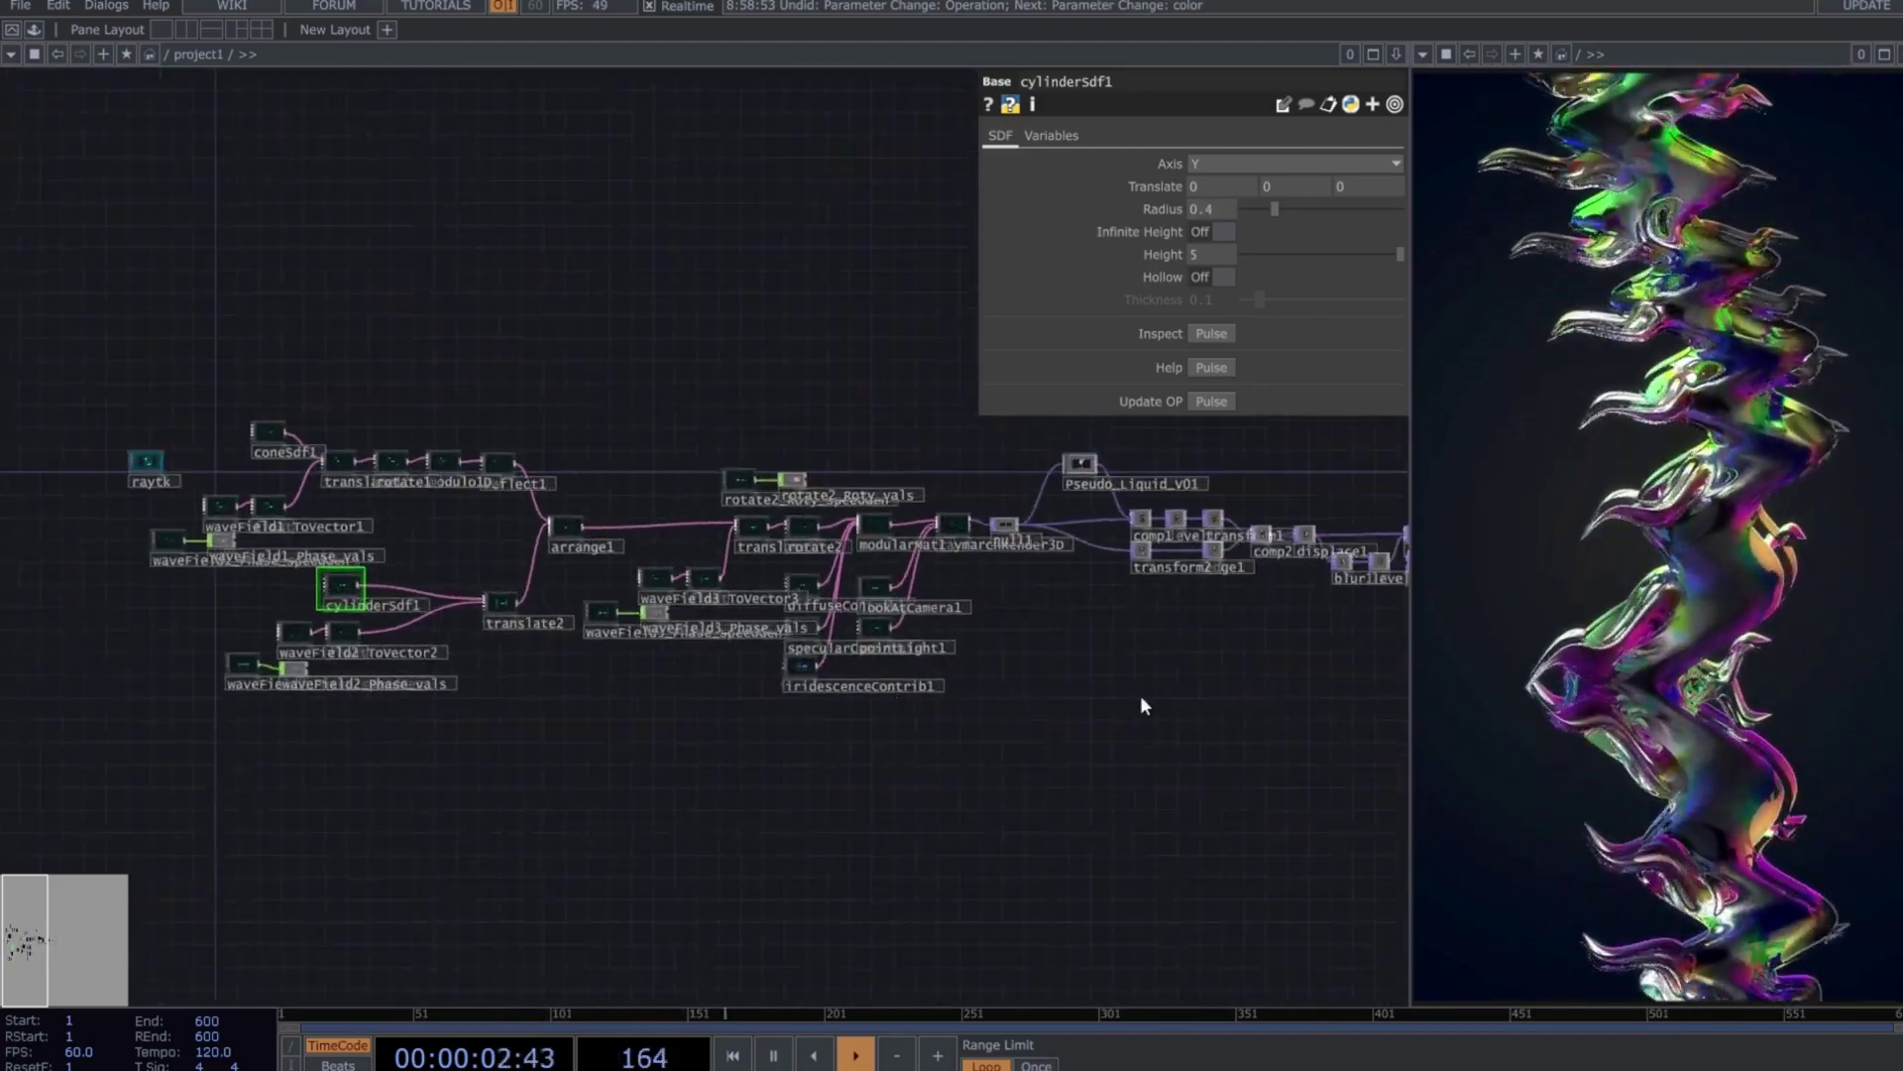
drag(1140, 694, 985, 692)
scroll(1002, 761, down, 2)
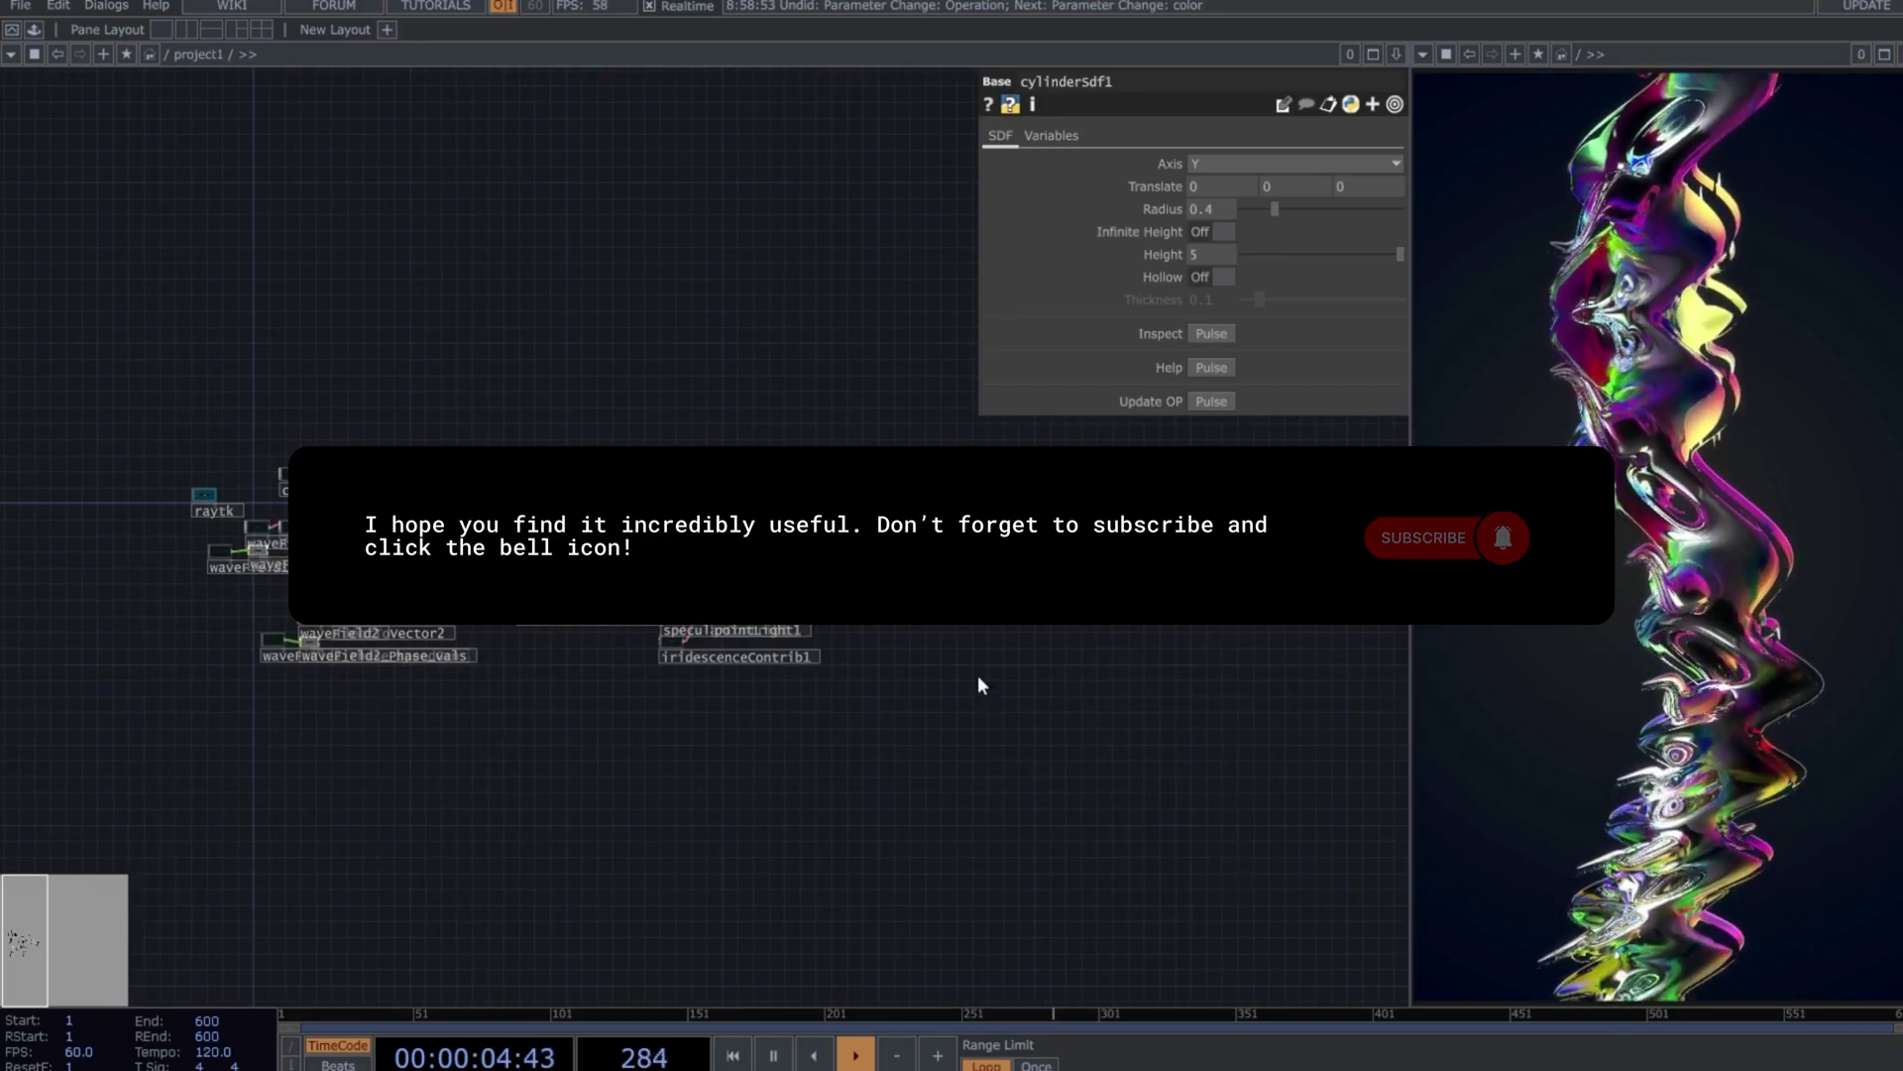